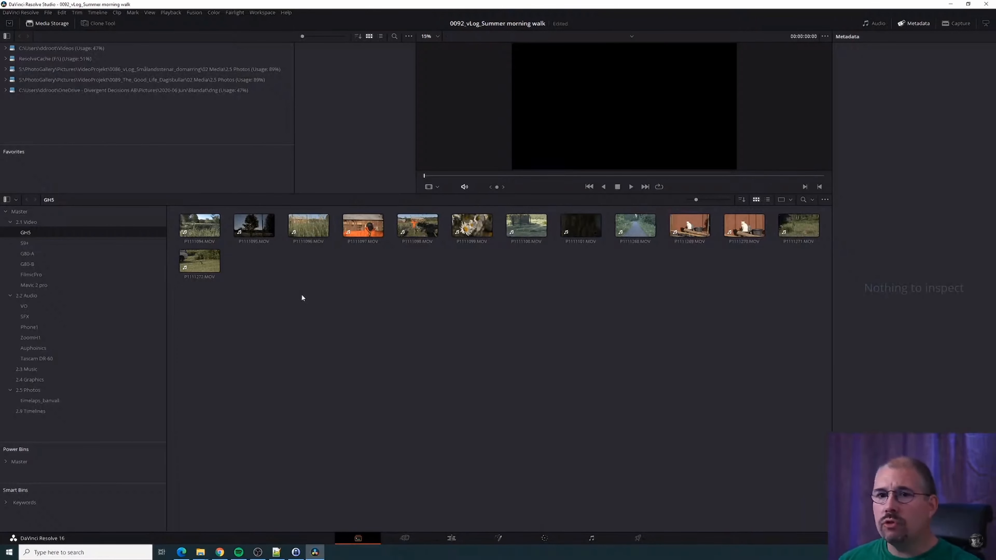
Open the timelaps_banvall bin and preview its DNG image sequence by scrubbing from start to end and back
{"action": "left_click", "coordinate": [37, 404]}
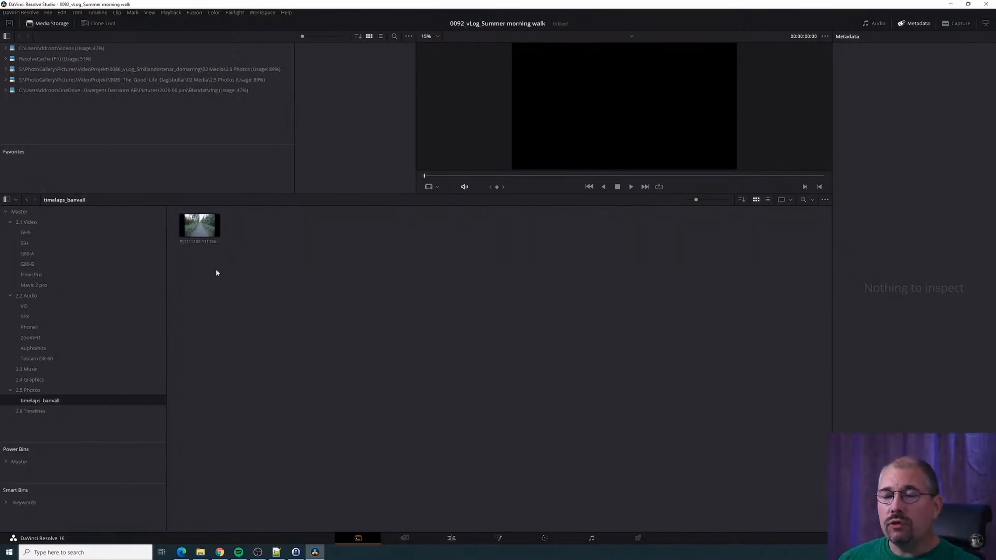
{"action": "left_click", "coordinate": [206, 230]}
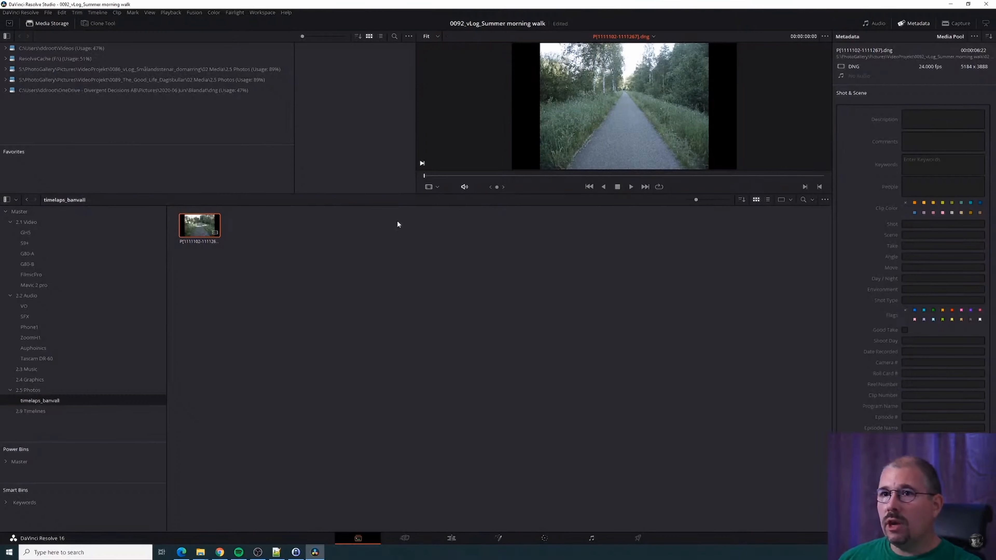
{"action": "left_click_drag", "start_coordinate": [425, 175], "coordinate": [824, 176]}
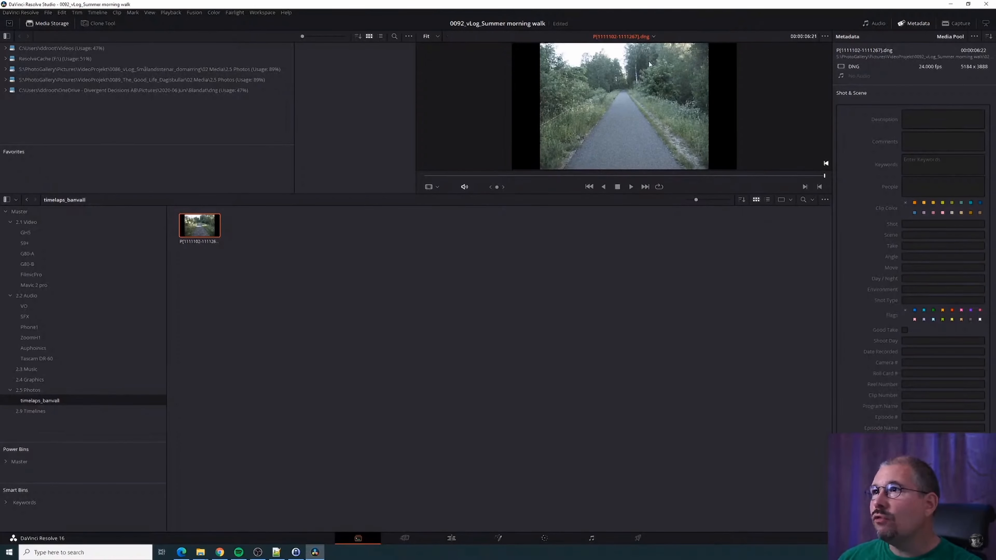
{"action": "left_click_drag", "start_coordinate": [825, 178], "coordinate": [507, 179]}
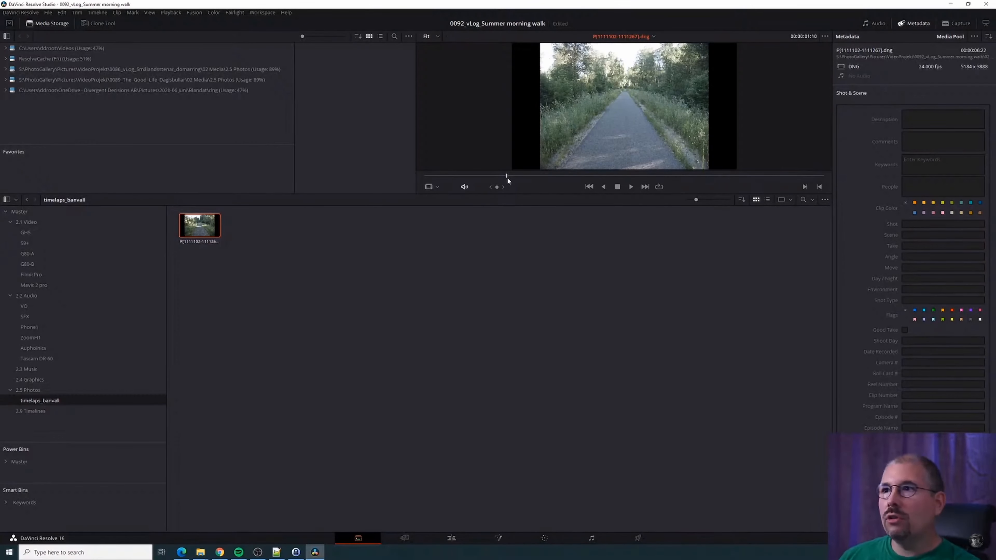
{"action": "mouse_move", "coordinate": [507, 177]}
{"action": "left_mouse_down"}
{"action": "mouse_move", "coordinate": [587, 181]}
{"action": "mouse_move", "coordinate": [513, 176]}
{"action": "left_mouse_up"}
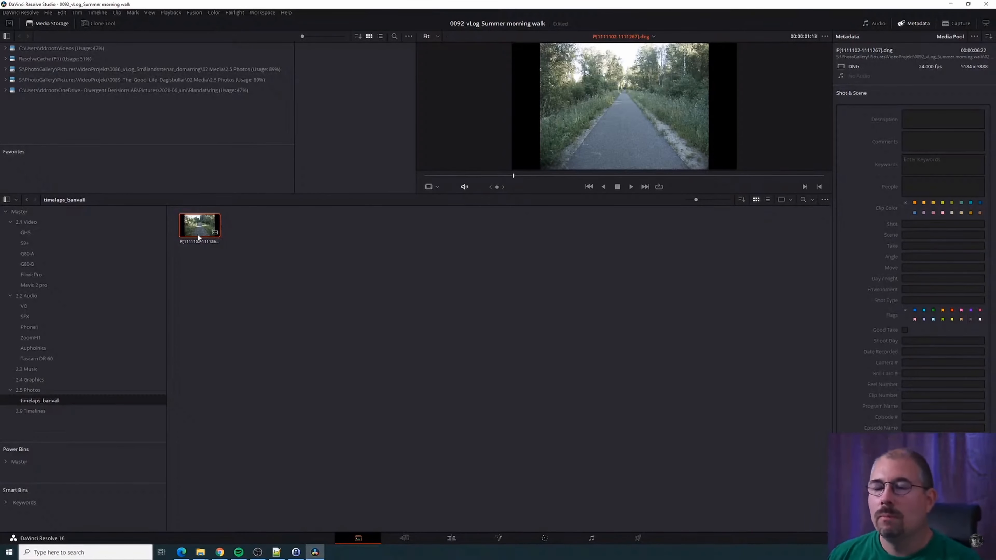
Open the GH5 bin and browse its clips on the Edit page
{"action": "left_click", "coordinate": [261, 291]}
{"action": "left_click", "coordinate": [31, 234]}
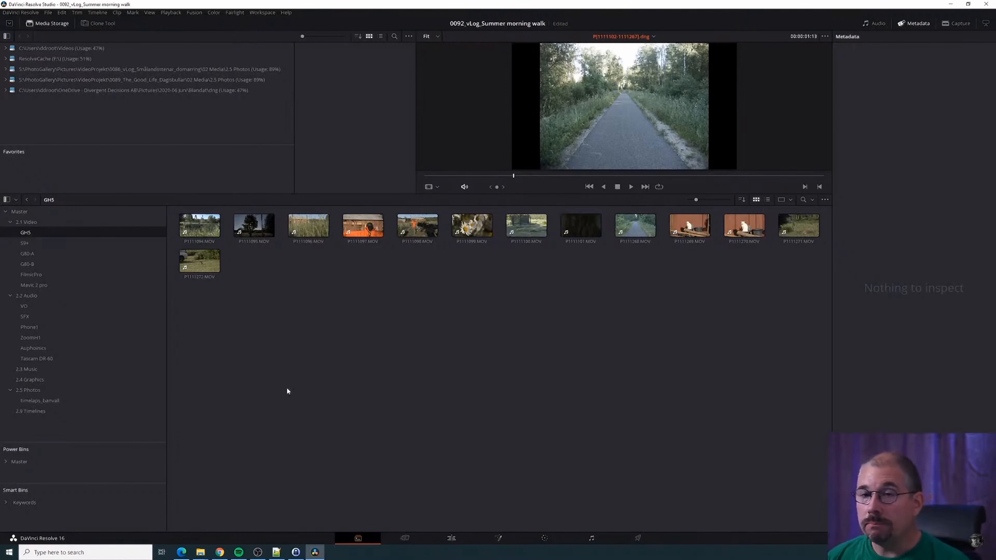
{"action": "left_click", "coordinate": [404, 538]}
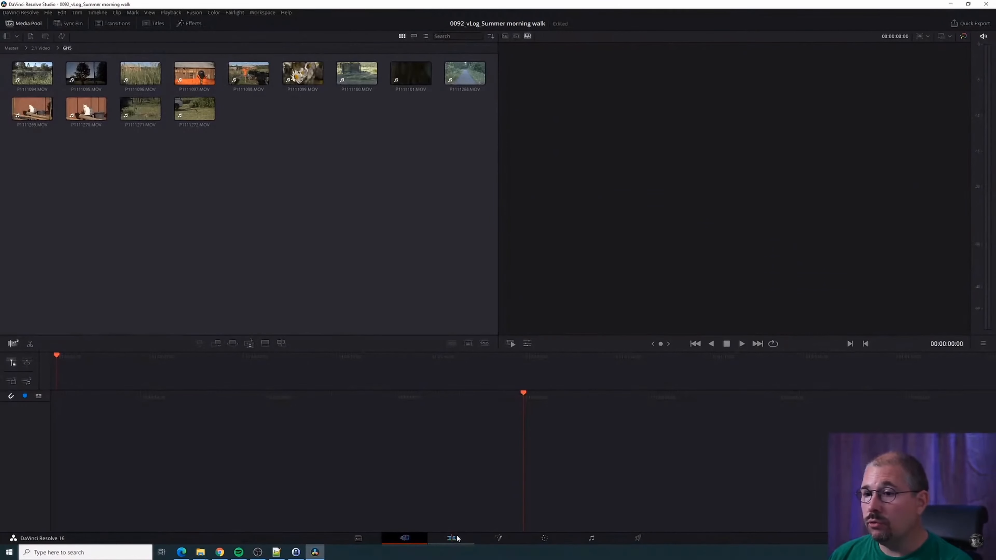
{"action": "left_click", "coordinate": [454, 538]}
{"action": "left_click", "coordinate": [404, 537]}
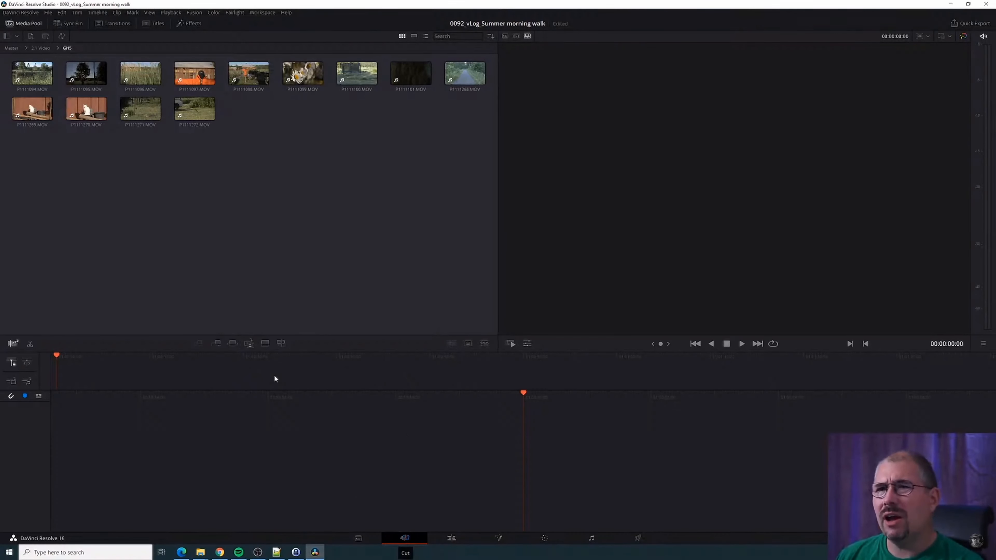
{"action": "left_click", "coordinate": [451, 537]}
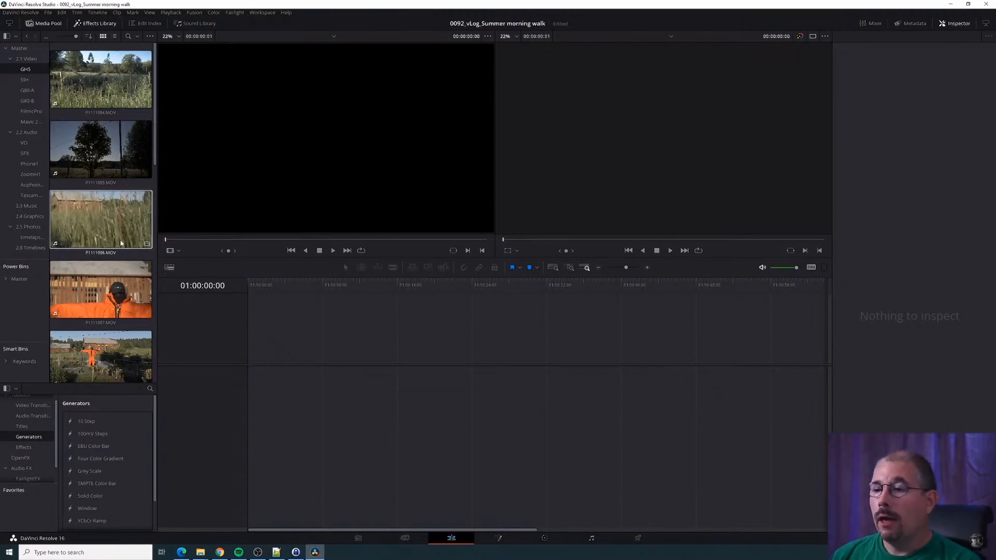
{"action": "scroll", "coordinate": [118, 267], "scroll_direction": "down", "scroll_amount": 15}
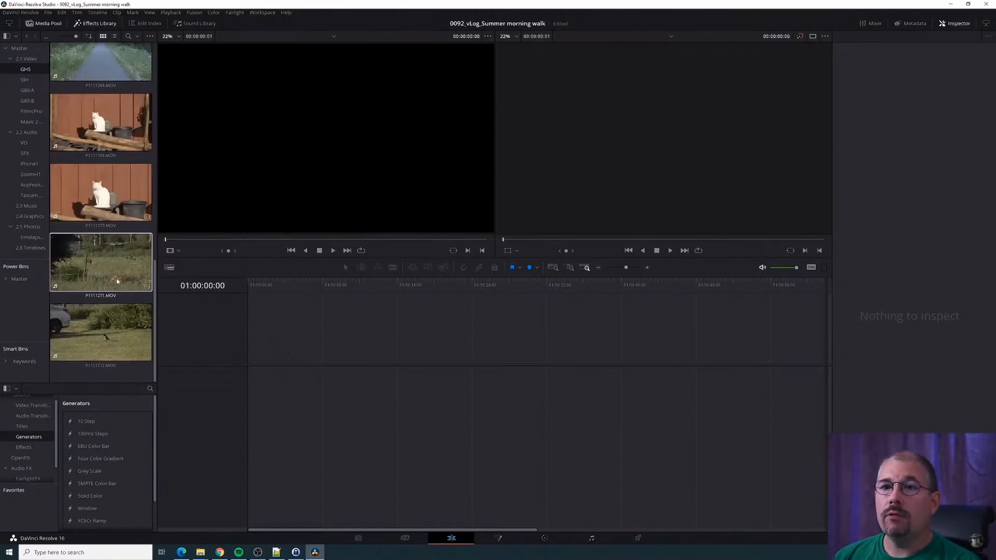
{"action": "scroll", "coordinate": [116, 280], "scroll_direction": "up", "scroll_amount": 15}
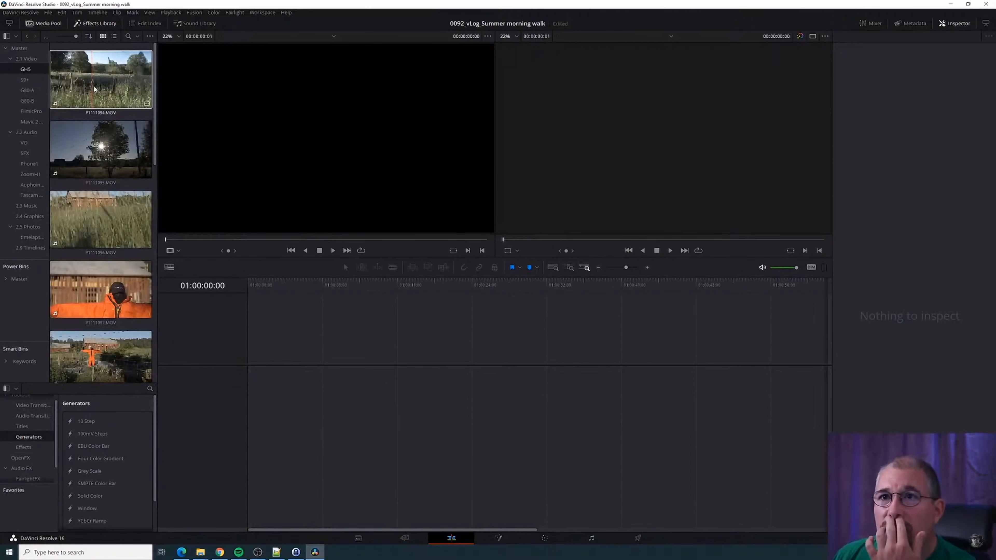
Load P1111094.MOV into the source viewer and mark the in point at 20:55:28:41 and the out point at 20:55:33:09
{"action": "left_click_drag", "start_coordinate": [94, 89], "coordinate": [246, 161]}
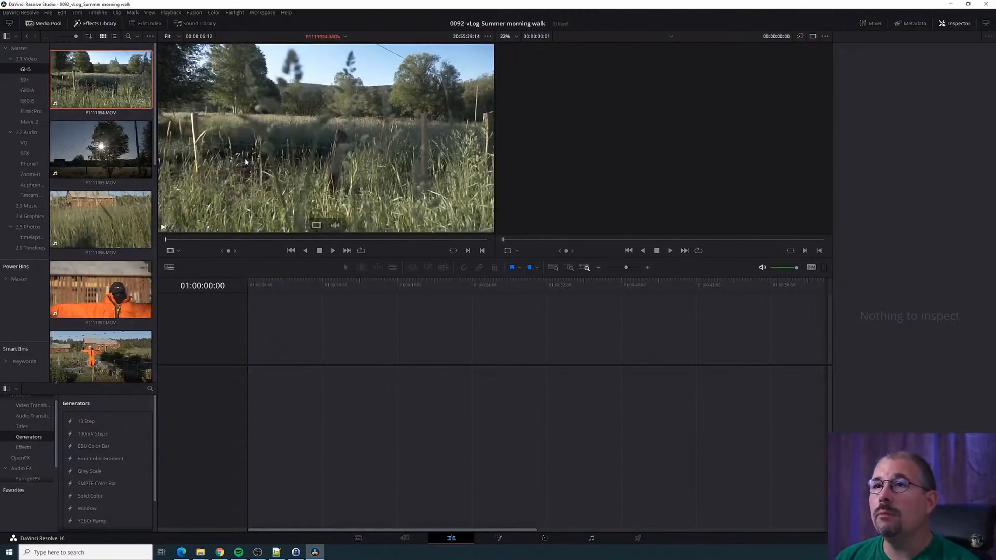
{"action": "mouse_move", "coordinate": [184, 239]}
{"action": "left_mouse_down"}
{"action": "mouse_move", "coordinate": [504, 236]}
{"action": "mouse_move", "coordinate": [149, 243]}
{"action": "mouse_move", "coordinate": [195, 247]}
{"action": "left_mouse_up"}
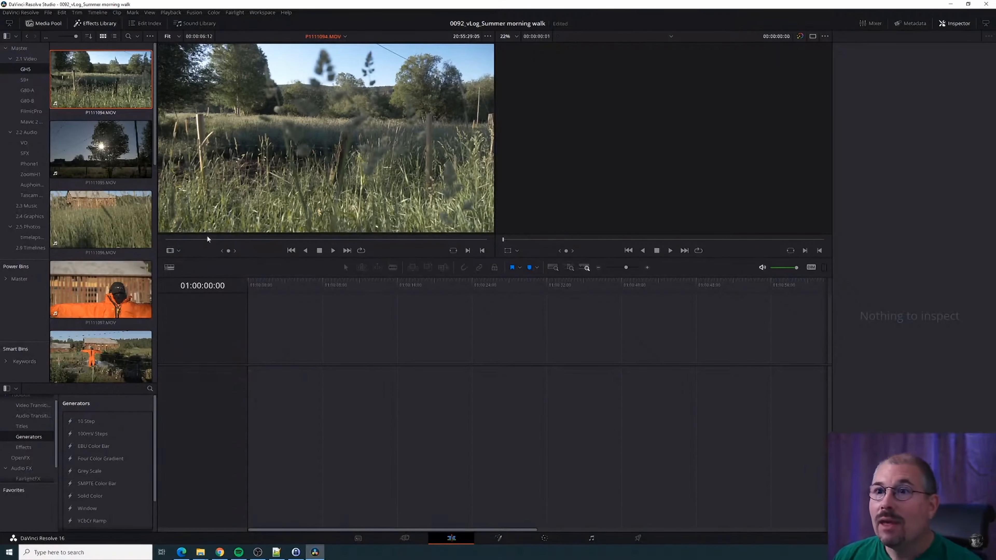
{"action": "mouse_move", "coordinate": [188, 245]}
{"action": "left_mouse_down"}
{"action": "mouse_move", "coordinate": [443, 251]}
{"action": "mouse_move", "coordinate": [171, 246]}
{"action": "mouse_move", "coordinate": [242, 246]}
{"action": "mouse_move", "coordinate": [171, 245]}
{"action": "mouse_move", "coordinate": [200, 241]}
{"action": "mouse_move", "coordinate": [171, 250]}
{"action": "mouse_move", "coordinate": [467, 246]}
{"action": "mouse_move", "coordinate": [159, 238]}
{"action": "mouse_move", "coordinate": [194, 237]}
{"action": "left_mouse_up"}
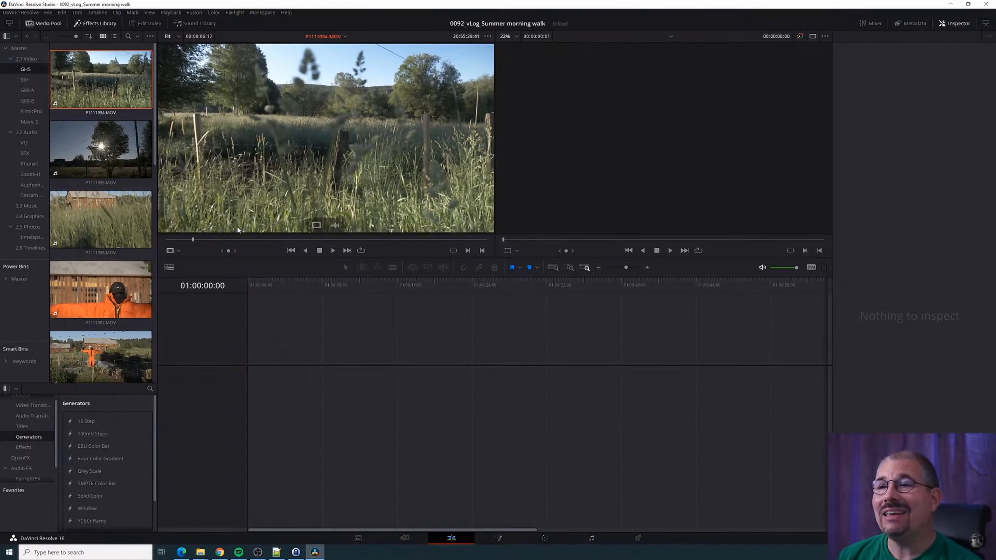
{"action": "key", "text": "i"}
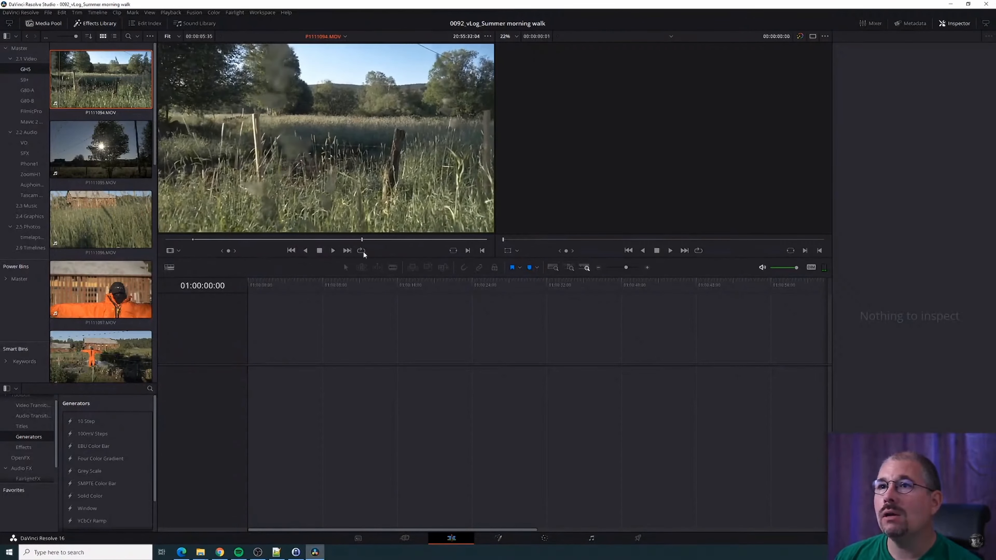
{"action": "key", "text": "space"}
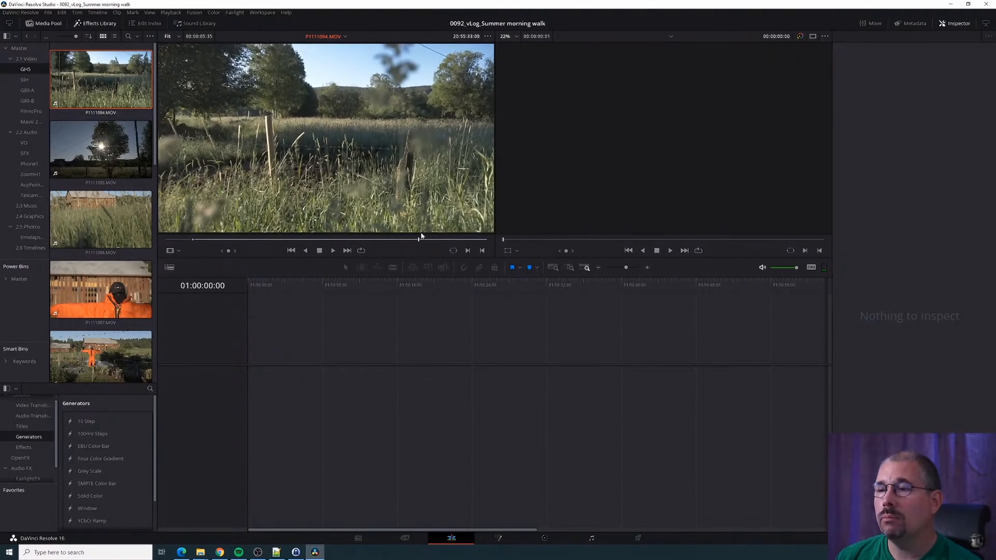
{"action": "key", "text": "o"}
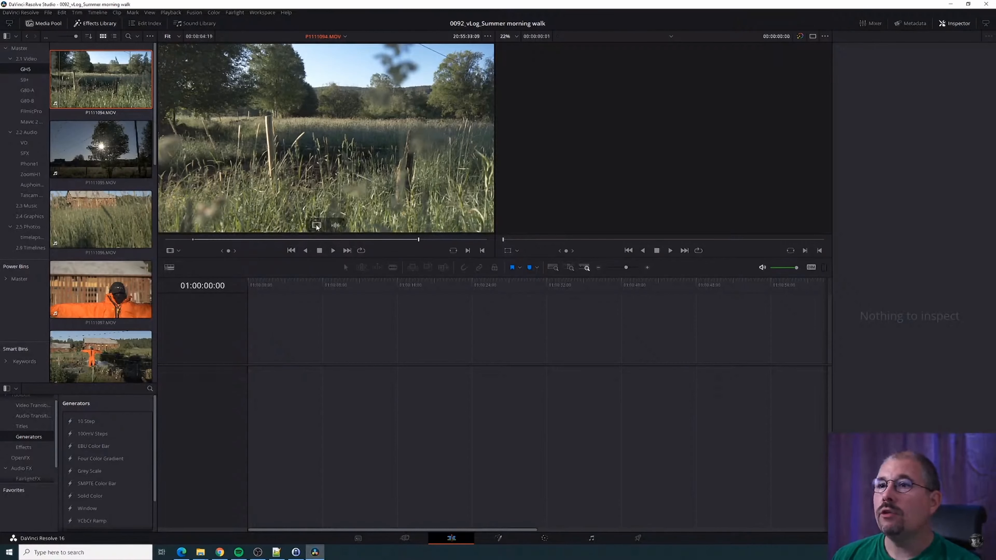
Add the marked range to a new timeline as video only, and append the same range again with its audio
{"action": "left_click_drag", "start_coordinate": [316, 227], "coordinate": [771, 80]}
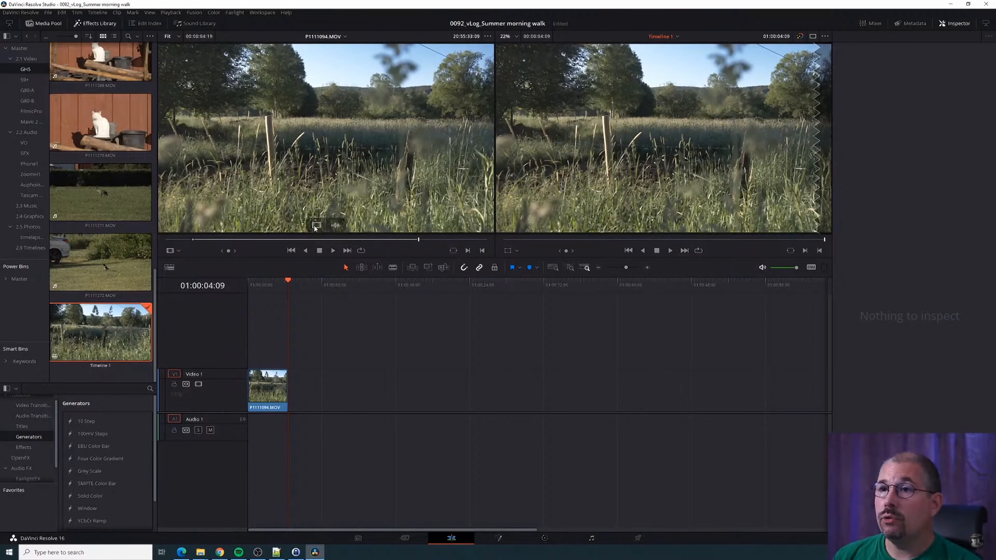
{"action": "left_click_drag", "start_coordinate": [314, 183], "coordinate": [768, 76]}
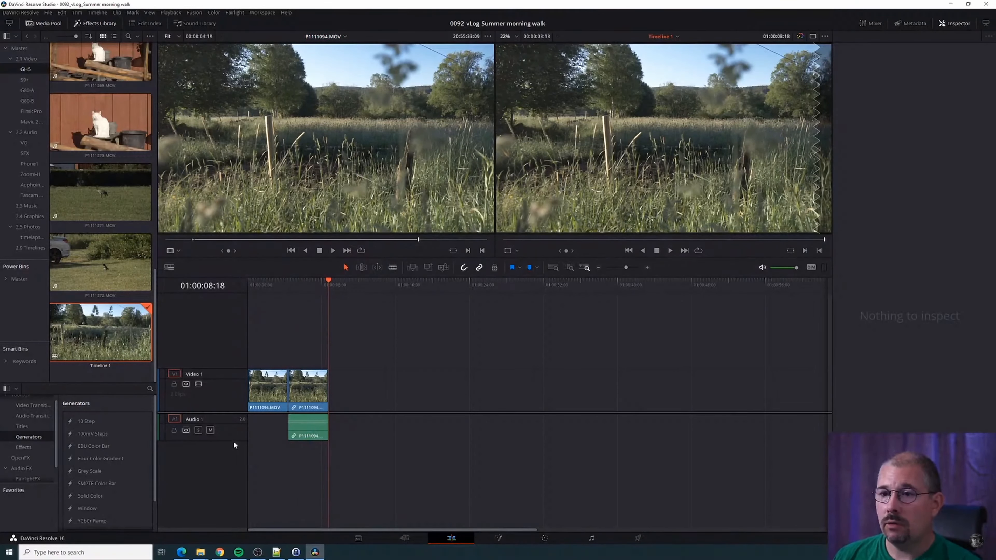
Enlarge the height of the Audio 1 track and play the second clip to hear its sound
{"action": "left_click_drag", "start_coordinate": [236, 440], "coordinate": [251, 491]}
{"action": "mouse_move", "coordinate": [313, 442]}
{"action": "left_mouse_down"}
{"action": "mouse_move", "coordinate": [313, 420]}
{"action": "mouse_move", "coordinate": [314, 433]}
{"action": "left_mouse_up"}
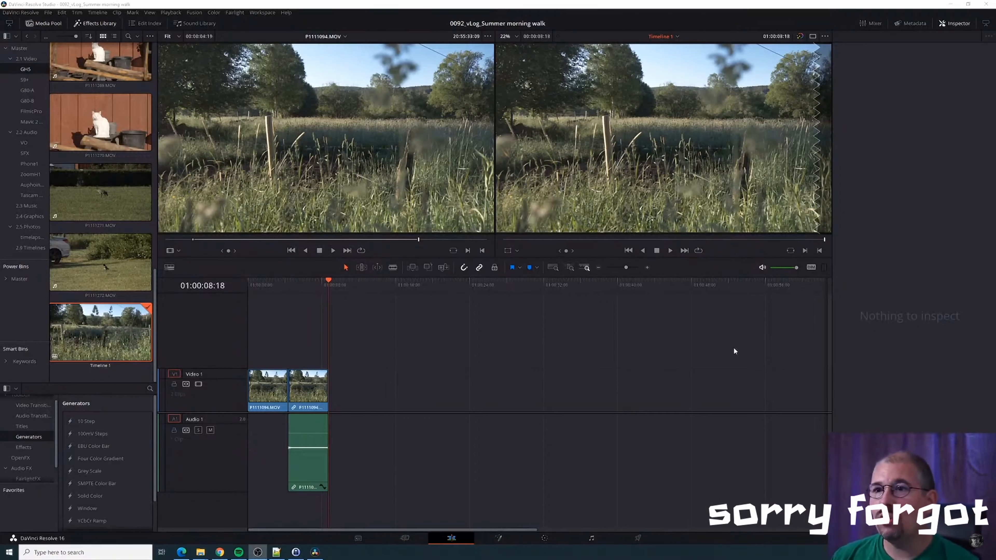
{"action": "left_click", "coordinate": [301, 283]}
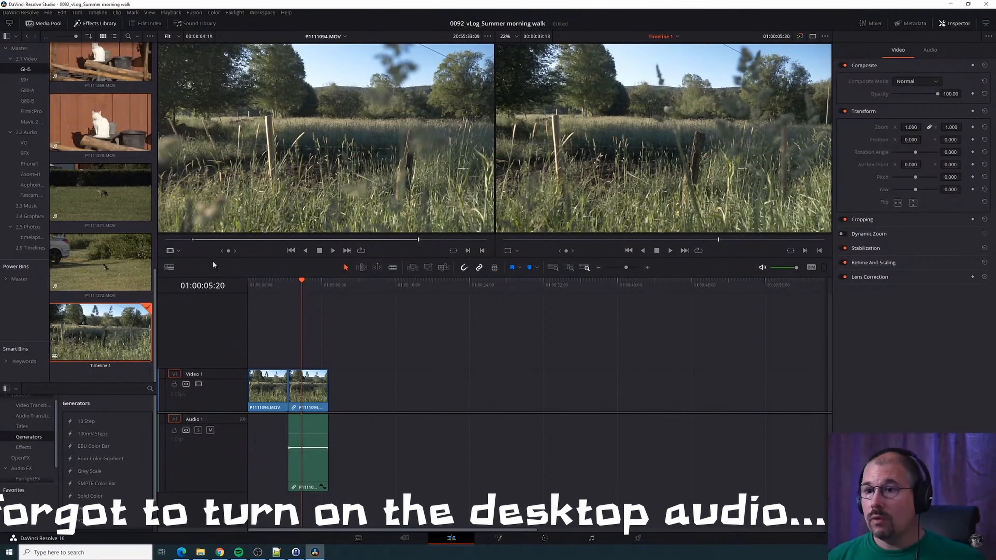
{"action": "left_click", "coordinate": [287, 286]}
{"action": "key", "text": "space"}
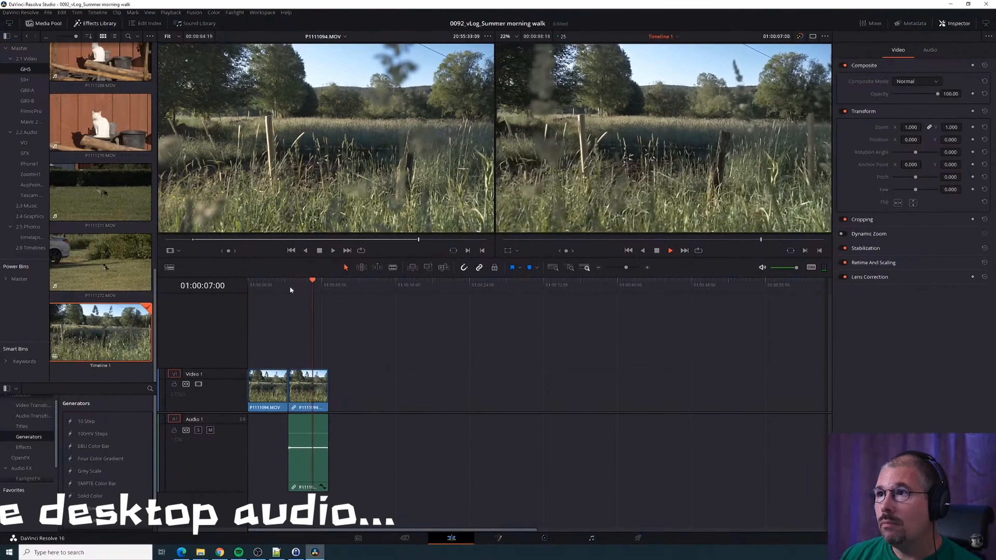
{"action": "key", "text": "space"}
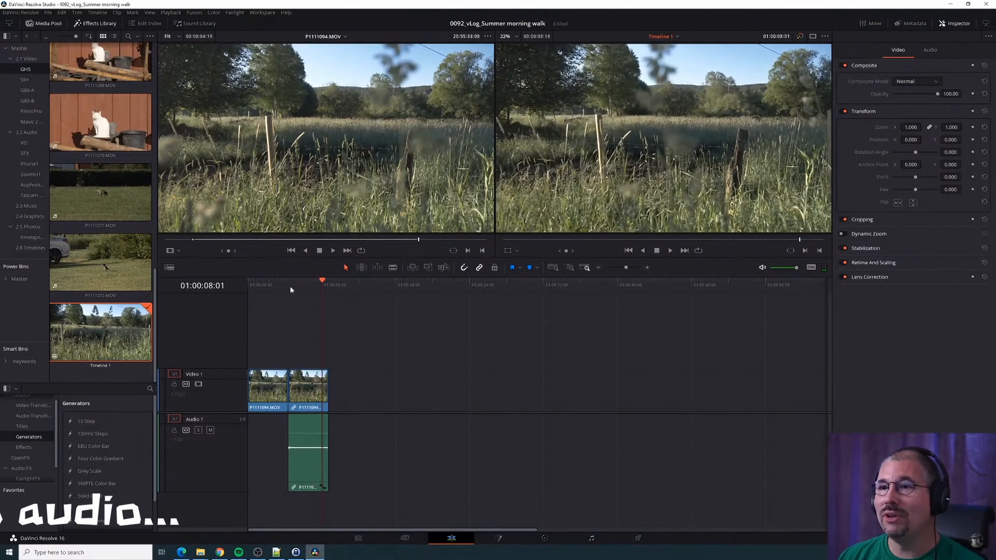
{"action": "left_click", "coordinate": [290, 286]}
Delete the video-only first clip and close the gap in front of the clip with audio
{"action": "left_click", "coordinate": [265, 390]}
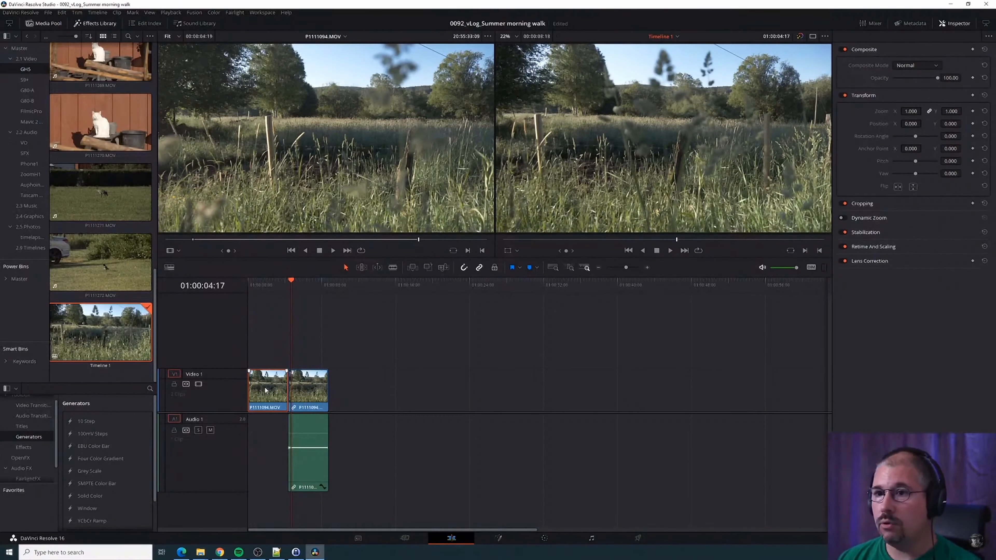
{"action": "key", "text": "BackSpace"}
{"action": "left_click", "coordinate": [265, 391]}
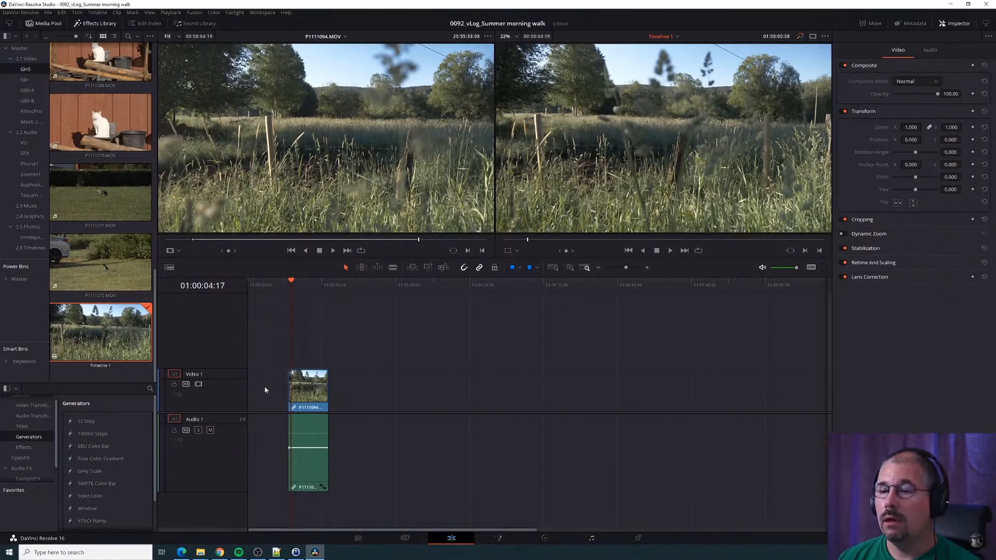
{"action": "key", "text": "BackSpace"}
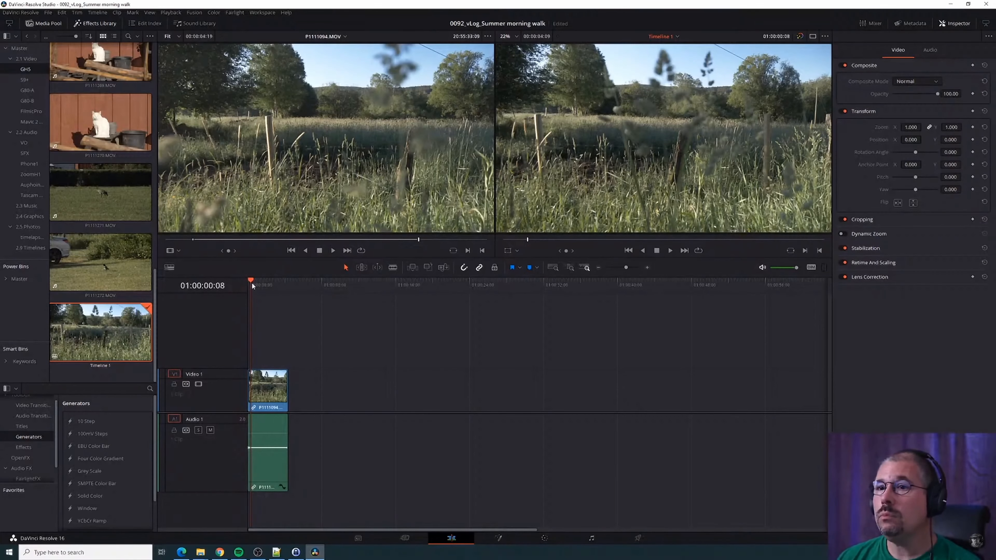
Scrub and play the remaining timeline clip from its start to check the camera movement
{"action": "mouse_move", "coordinate": [253, 286]}
{"action": "left_mouse_down"}
{"action": "mouse_move", "coordinate": [291, 285]}
{"action": "mouse_move", "coordinate": [268, 286]}
{"action": "left_mouse_up"}
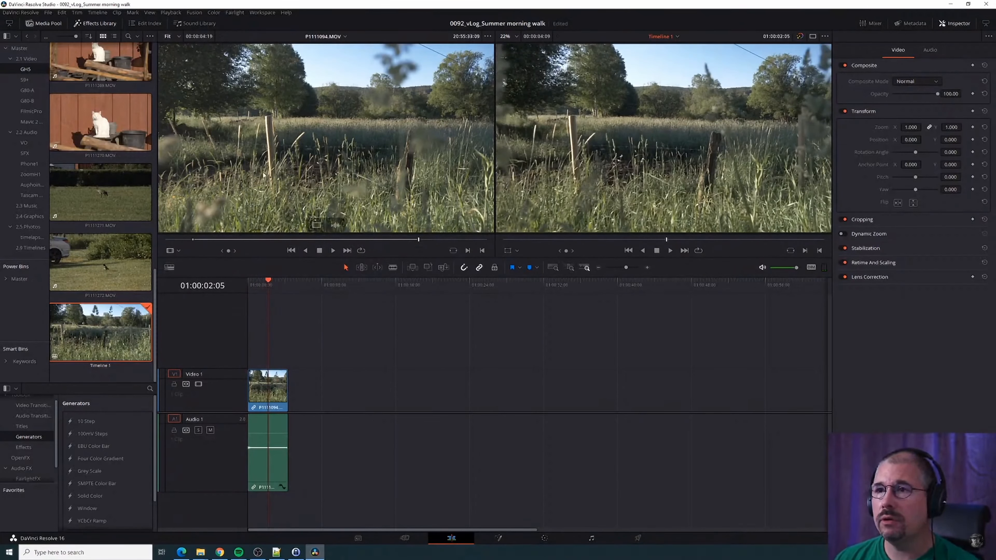
{"action": "scroll", "coordinate": [312, 142], "scroll_direction": "up", "scroll_amount": 1}
{"action": "scroll", "coordinate": [312, 142], "scroll_direction": "down", "scroll_amount": 1}
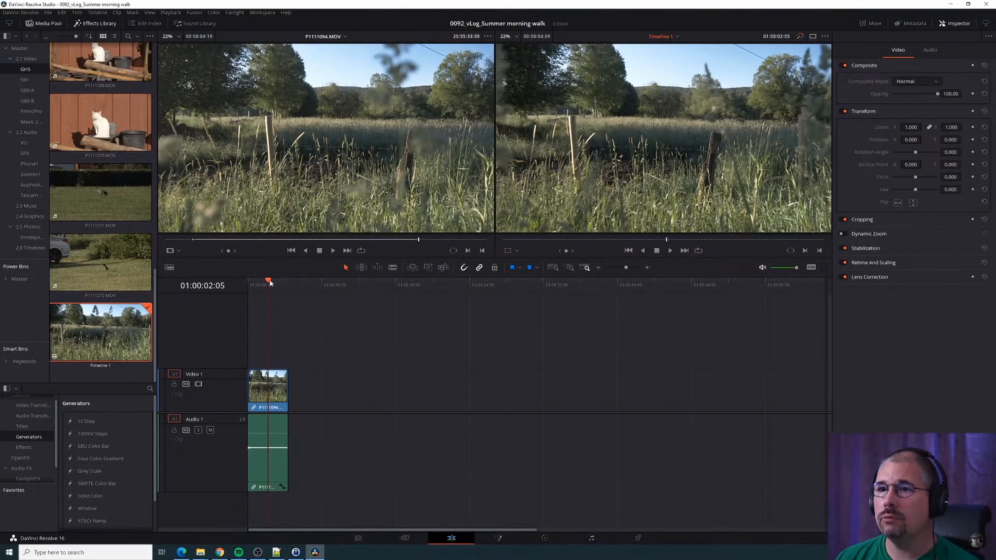
{"action": "left_click_drag", "start_coordinate": [269, 280], "coordinate": [251, 287]}
{"action": "key", "text": "space"}
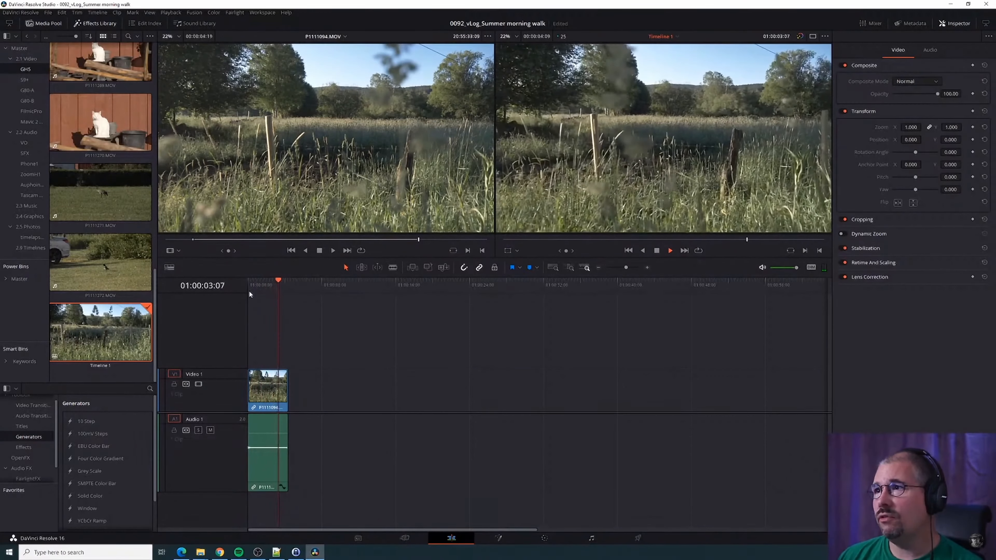
{"action": "key", "text": "space"}
{"action": "left_click_drag", "start_coordinate": [280, 283], "coordinate": [264, 291]}
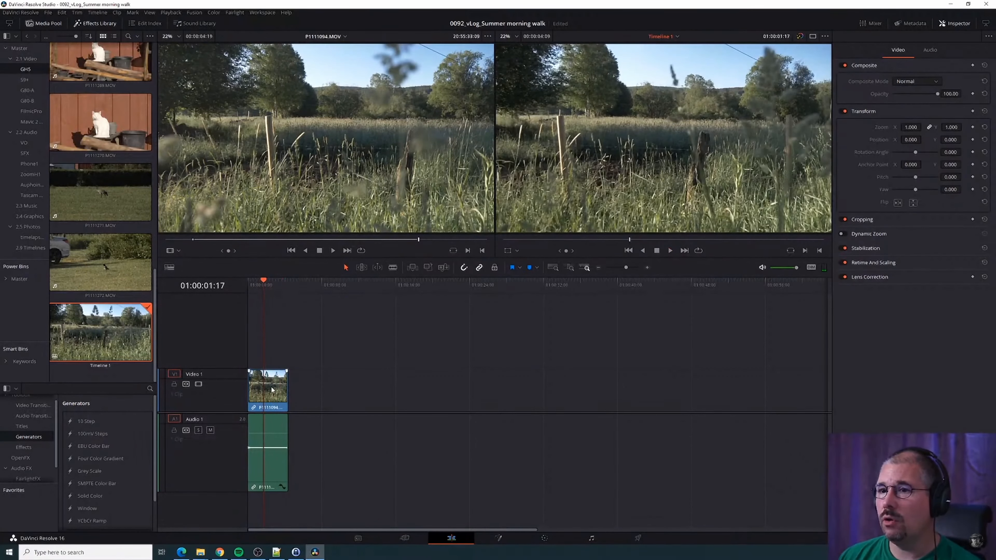
Stabilize the timeline clip using the Perspective mode
{"action": "left_click", "coordinate": [272, 389]}
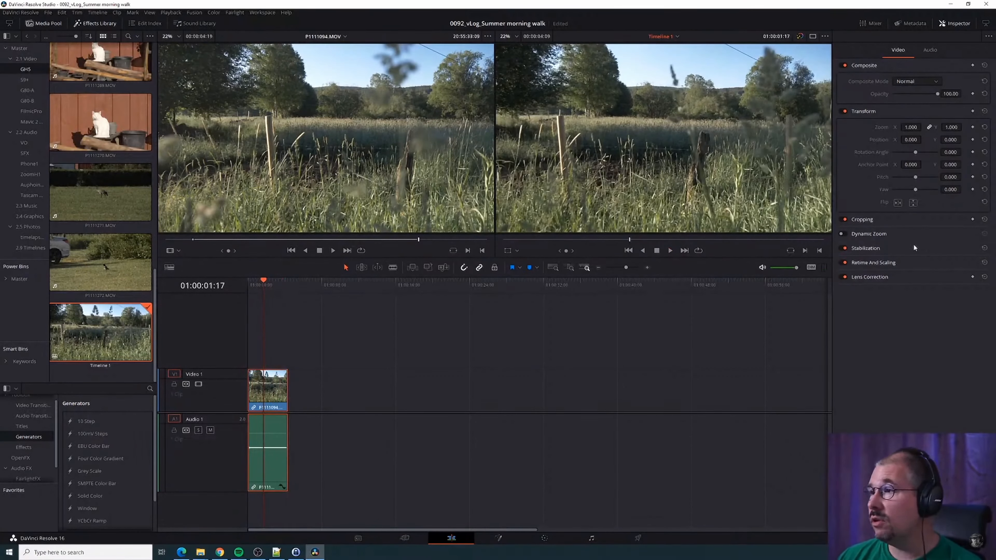
{"action": "left_click", "coordinate": [902, 250]}
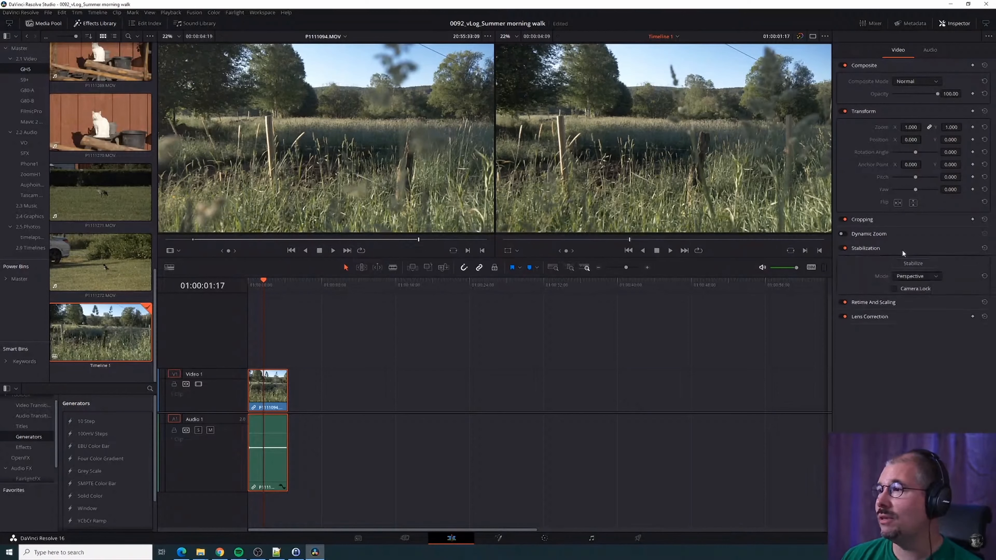
{"action": "left_click", "coordinate": [913, 264]}
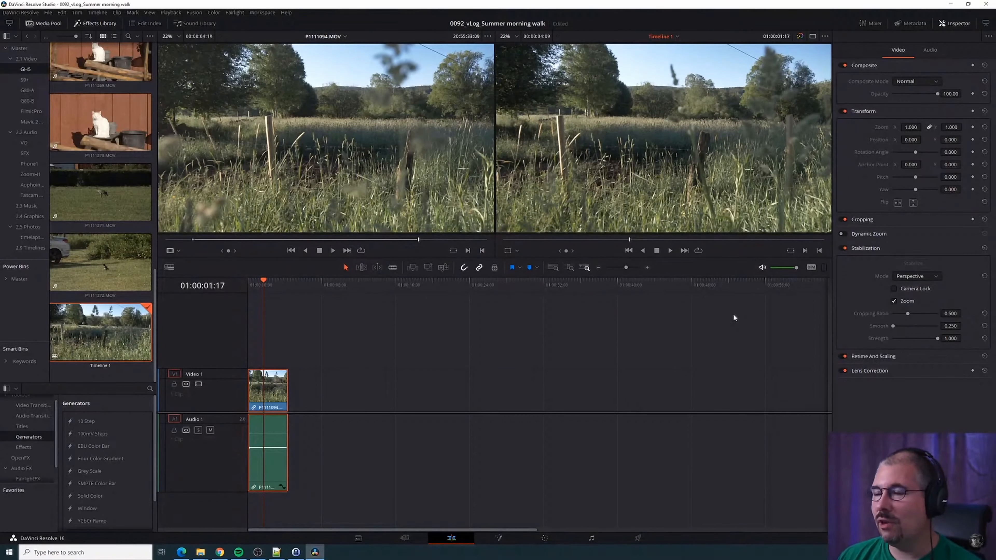
Check the CPU performance graphs in Task Manager and minimize it to return to the edit
{"action": "right_click", "coordinate": [584, 553]}
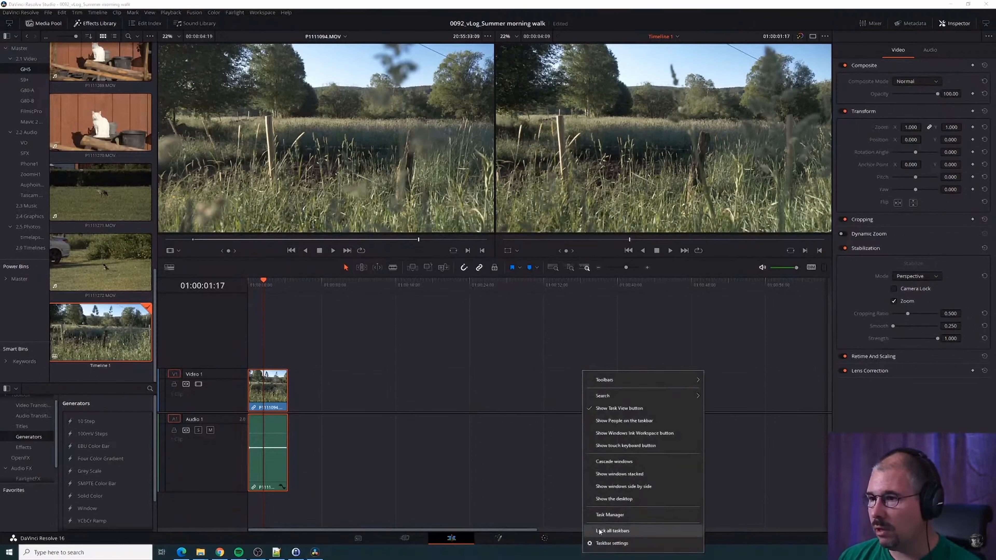
{"action": "left_click", "coordinate": [609, 515]}
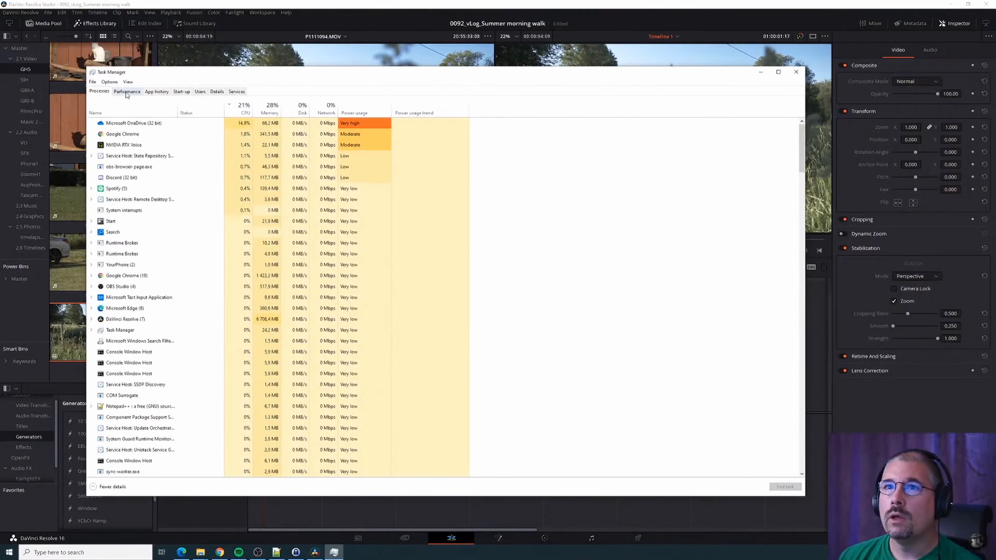
{"action": "left_click", "coordinate": [127, 93]}
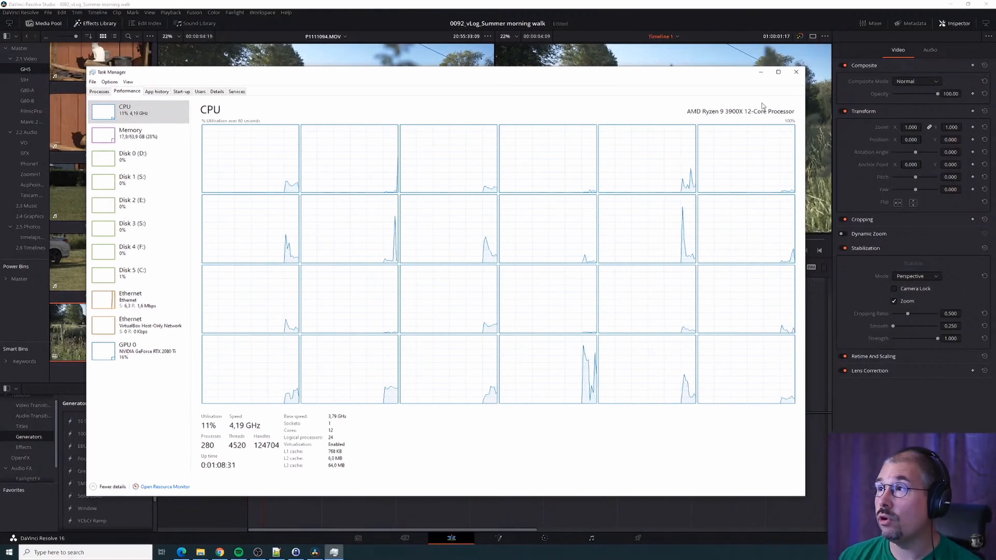
{"action": "left_click", "coordinate": [761, 71]}
Play the stabilized timeline clip from its start, first in the viewer and once more at full screen
{"action": "mouse_move", "coordinate": [263, 281]}
{"action": "left_mouse_down"}
{"action": "mouse_move", "coordinate": [250, 284]}
{"action": "mouse_move", "coordinate": [283, 284]}
{"action": "mouse_move", "coordinate": [250, 284]}
{"action": "left_mouse_up"}
{"action": "key", "text": "space"}
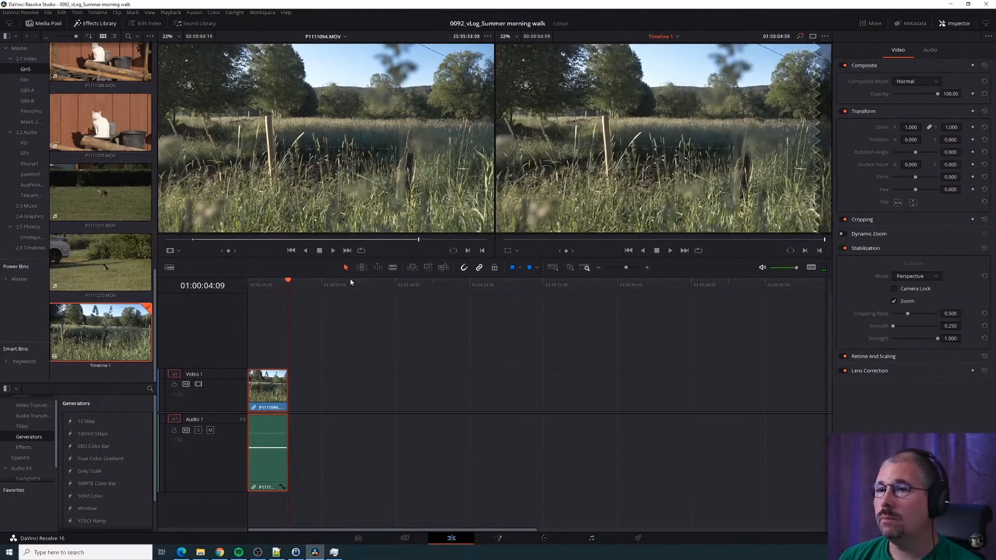
{"action": "key", "text": "Home"}
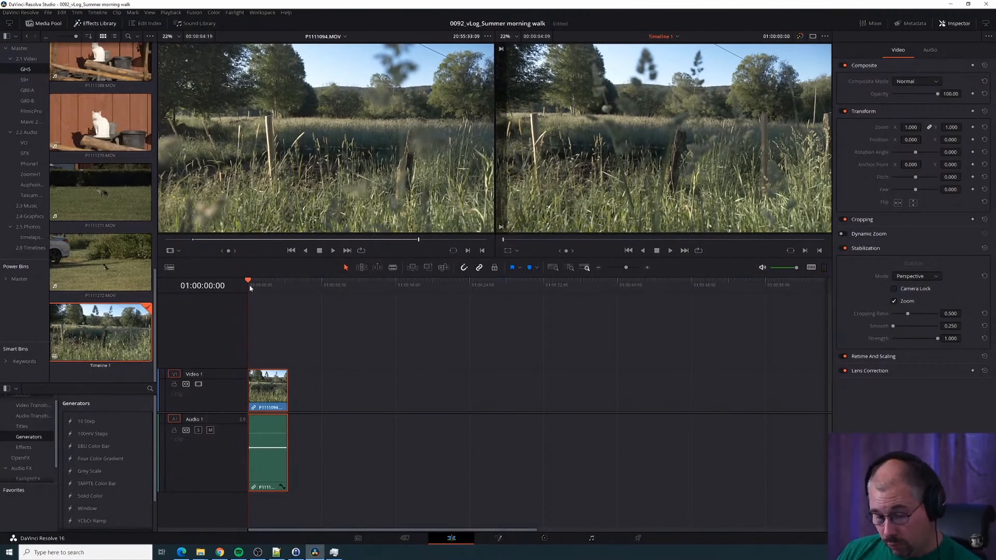
{"action": "key", "text": "ctrl+f"}
{"action": "key", "text": "space"}
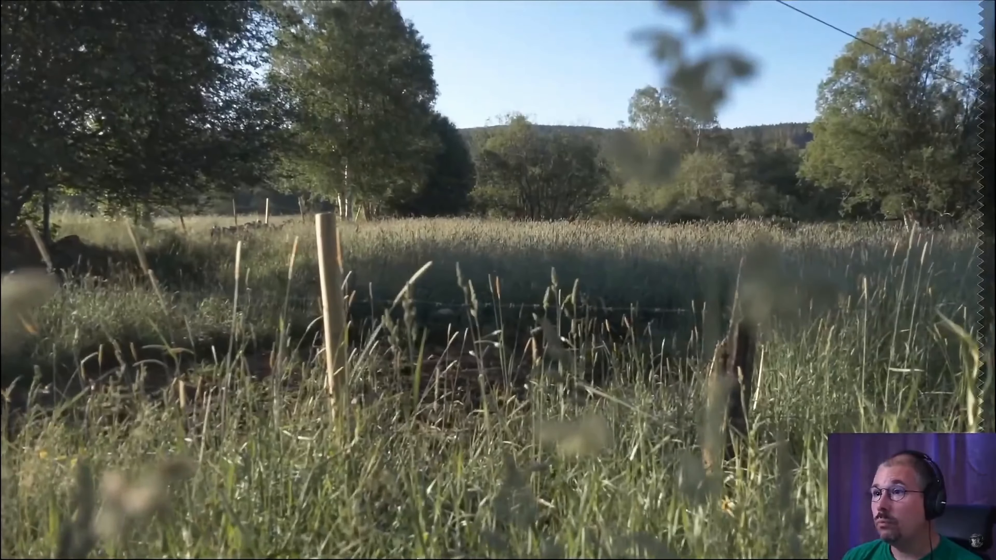
{"action": "key", "text": "Escape"}
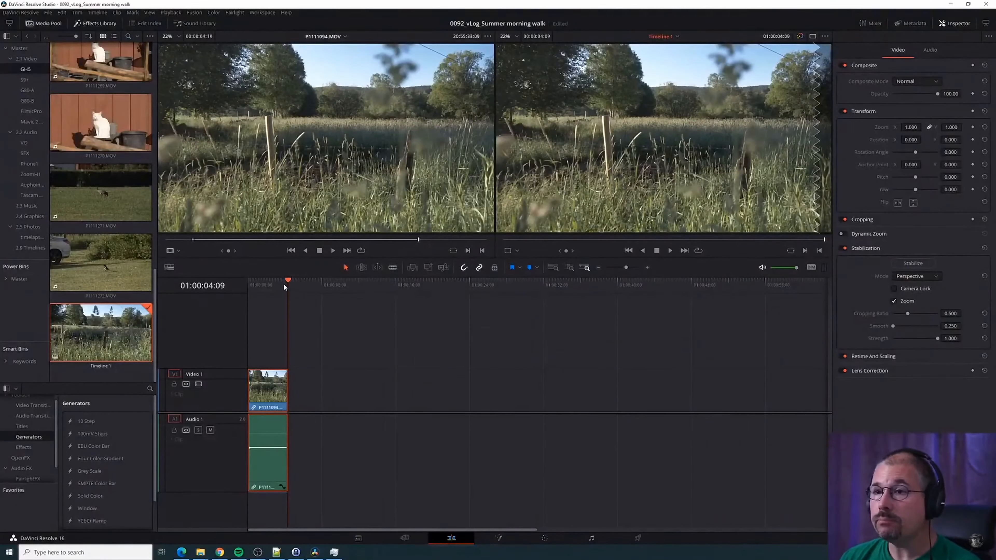
{"action": "left_click_drag", "start_coordinate": [283, 286], "coordinate": [263, 289]}
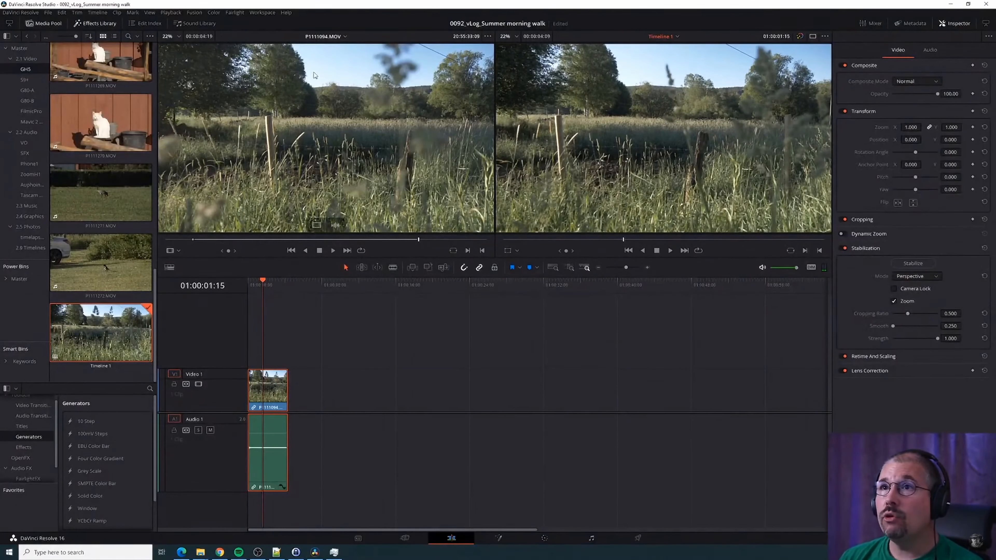
Look up the monitors offered for the Video Clean Feed without choosing one
{"action": "left_click", "coordinate": [262, 12]}
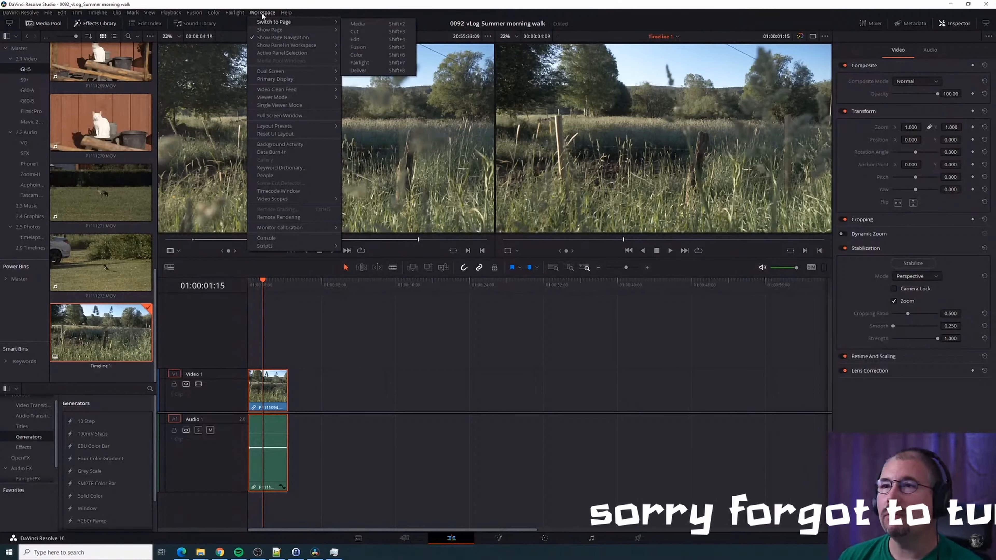
{"action": "mouse_move", "coordinate": [278, 89]}
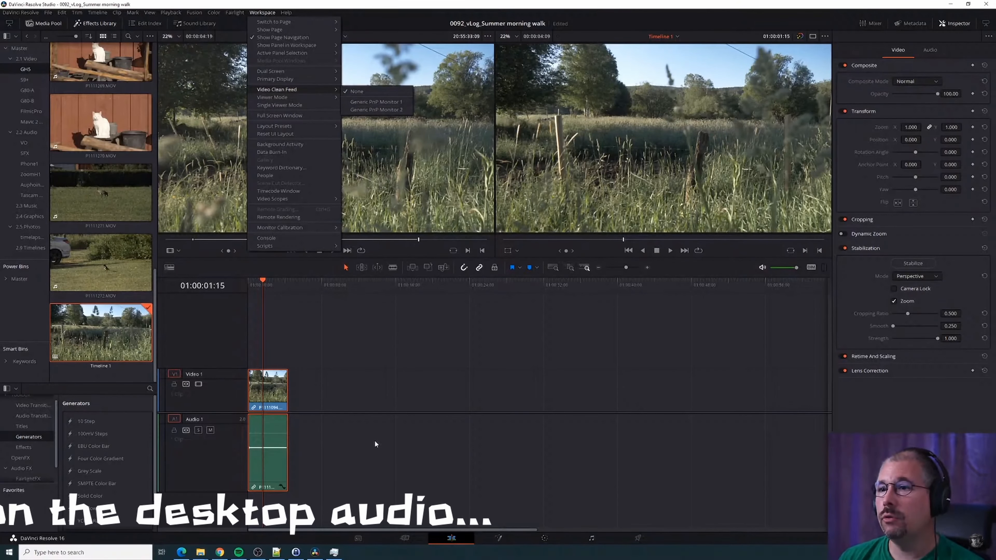
{"action": "left_click", "coordinate": [379, 363]}
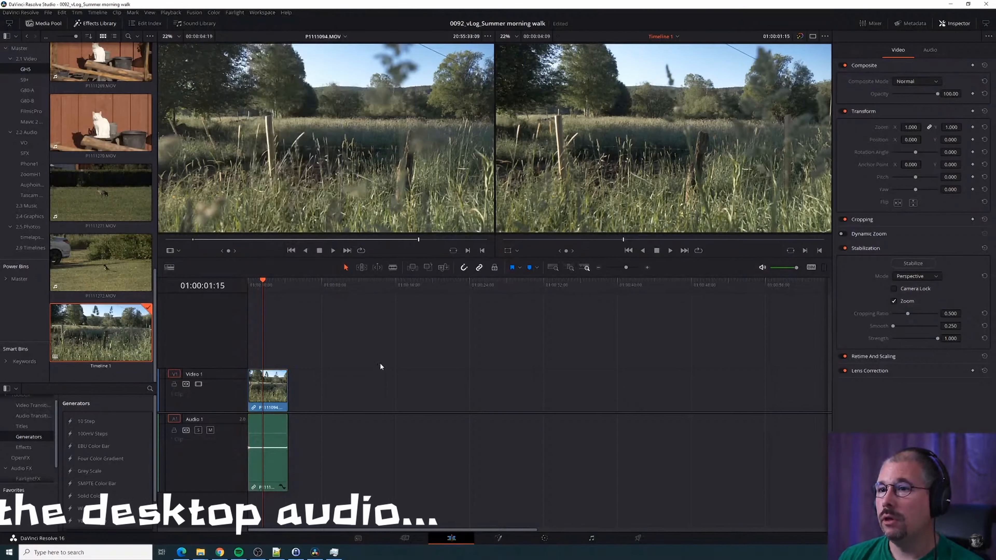
Play a short stretch from the middle of the stabilized clip to check its sound
{"action": "left_click", "coordinate": [260, 285]}
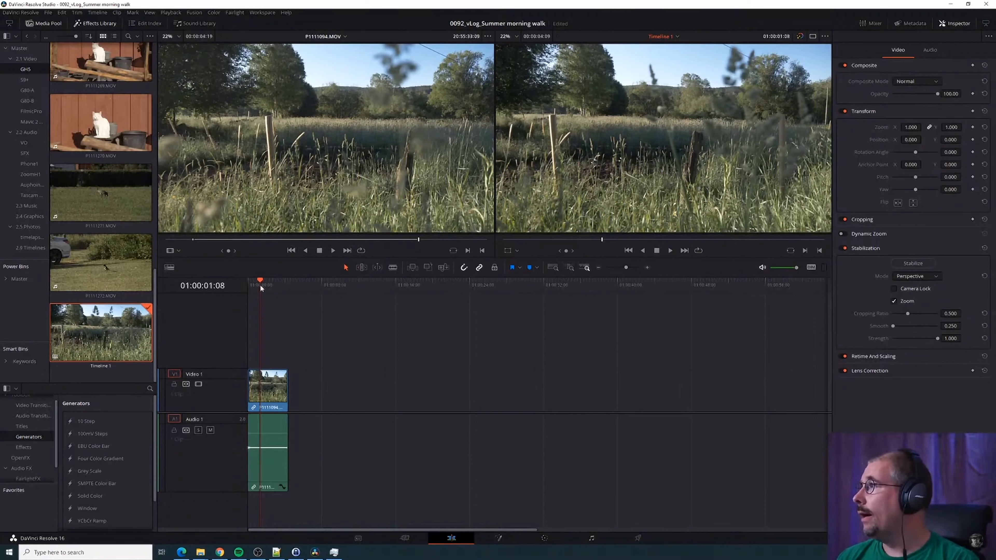
{"action": "left_click", "coordinate": [261, 285]}
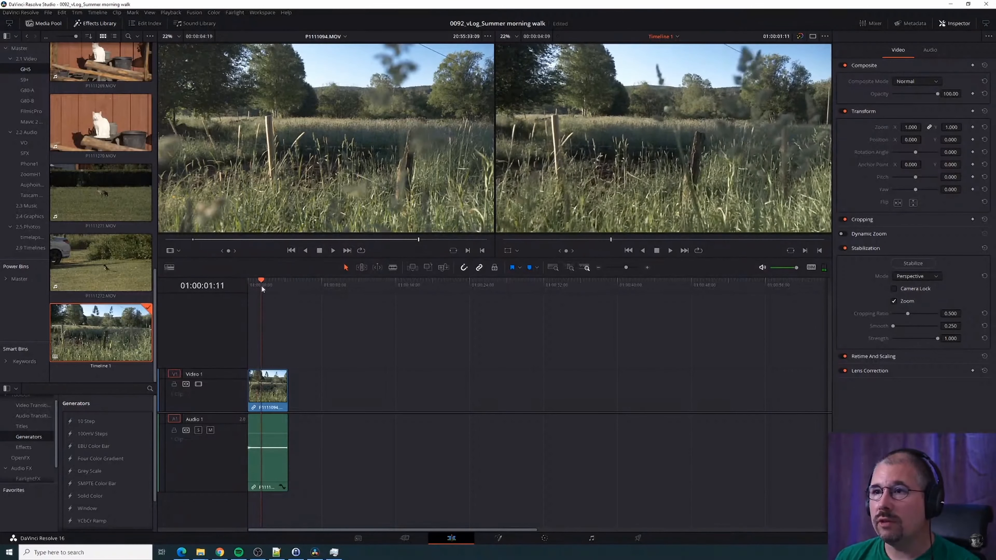
{"action": "left_click", "coordinate": [219, 551]}
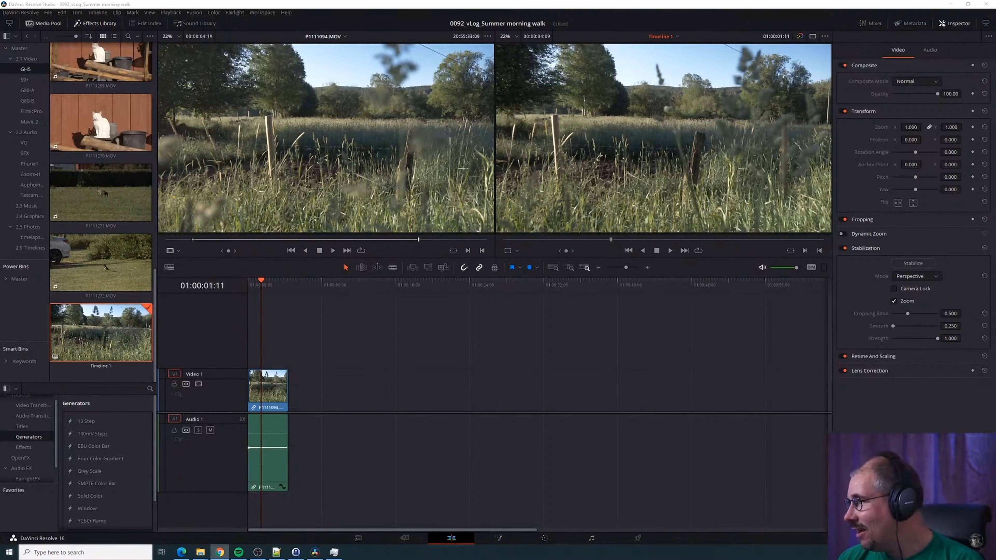
{"action": "key", "text": "alt+Tab"}
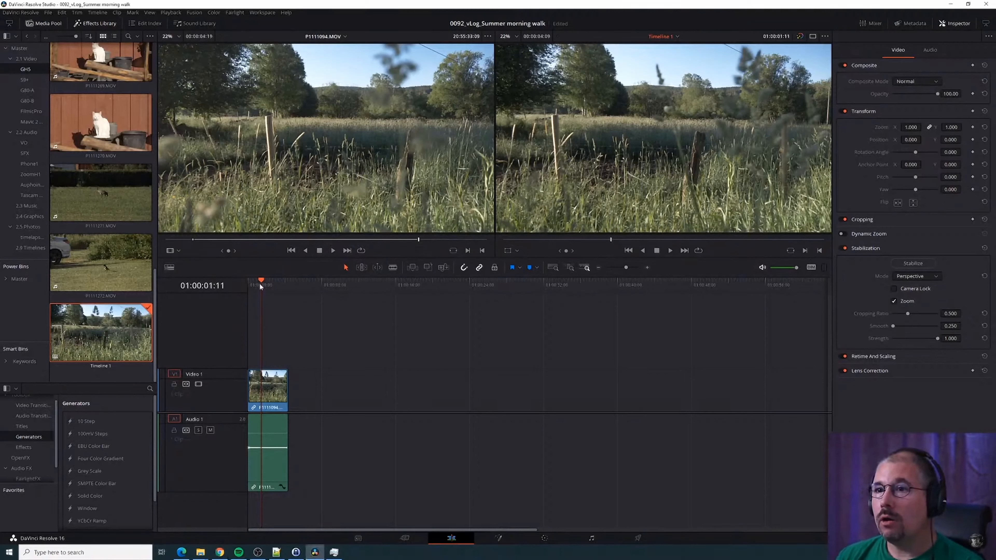
{"action": "key", "text": "space"}
{"action": "key", "text": "space"}
Find P1111095.MOV in the GH5 bin and load it into the source viewer
{"action": "scroll", "coordinate": [132, 136], "scroll_direction": "up", "scroll_amount": 5}
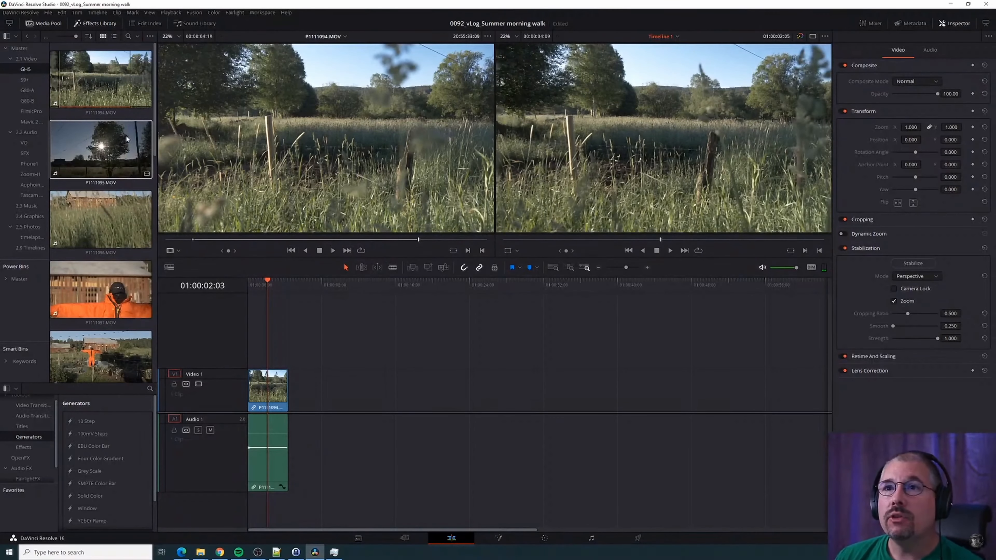
{"action": "left_click_drag", "start_coordinate": [126, 135], "coordinate": [75, 154]}
{"action": "mouse_move", "coordinate": [265, 283]}
{"action": "left_mouse_down"}
{"action": "mouse_move", "coordinate": [247, 283]}
{"action": "mouse_move", "coordinate": [279, 281]}
{"action": "mouse_move", "coordinate": [263, 283]}
{"action": "left_mouse_up"}
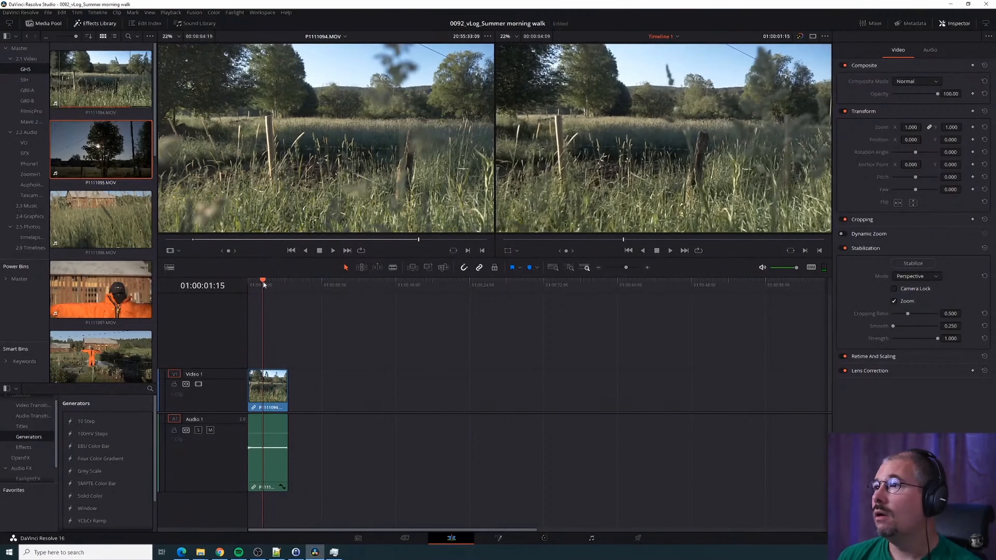
{"action": "left_click_drag", "start_coordinate": [115, 173], "coordinate": [334, 126]}
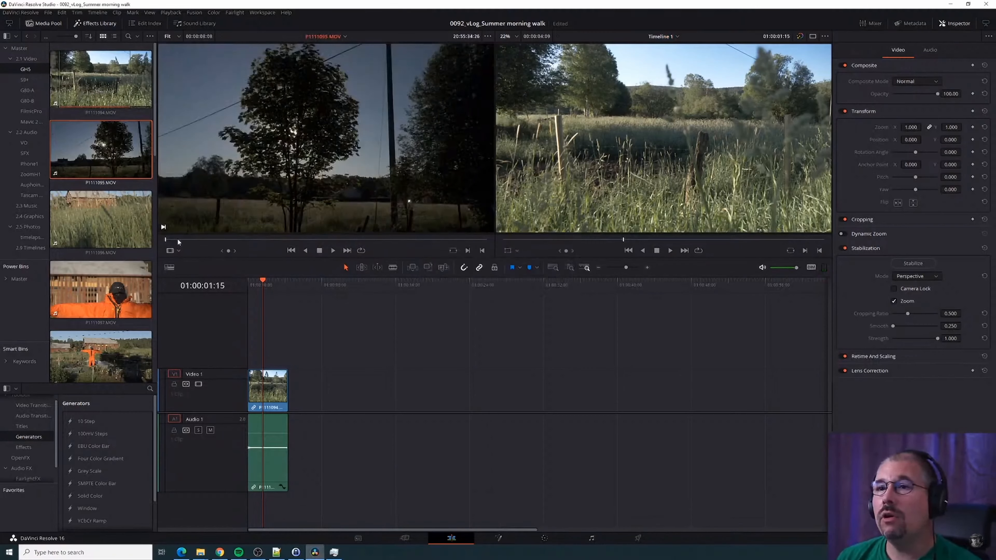
Scrub through P1111095.MOV and mark in and out points around a stretch of about 5 seconds 47 frames
{"action": "left_click_drag", "start_coordinate": [168, 240], "coordinate": [295, 243]}
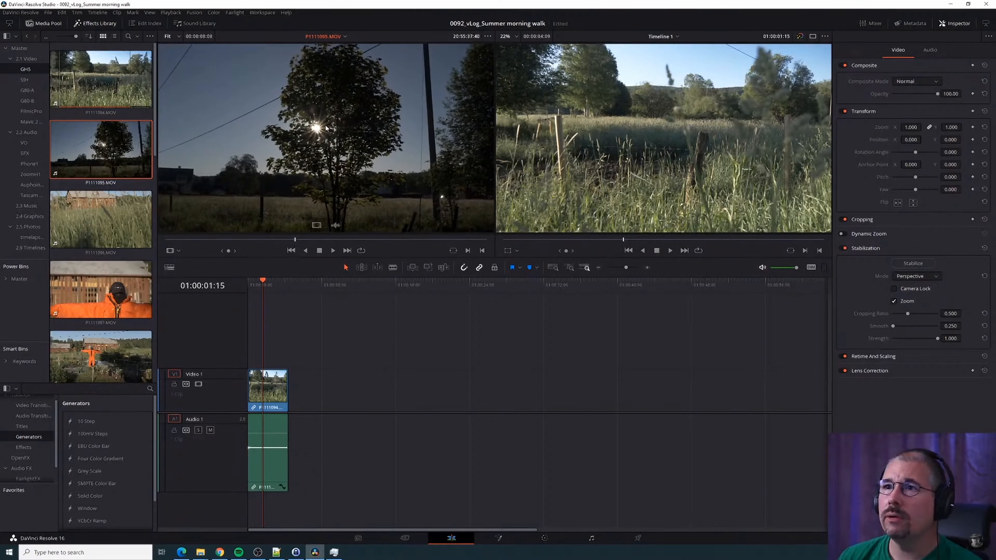
{"action": "left_click_drag", "start_coordinate": [294, 237], "coordinate": [431, 238]}
{"action": "key", "text": "i"}
{"action": "key", "text": "o"}
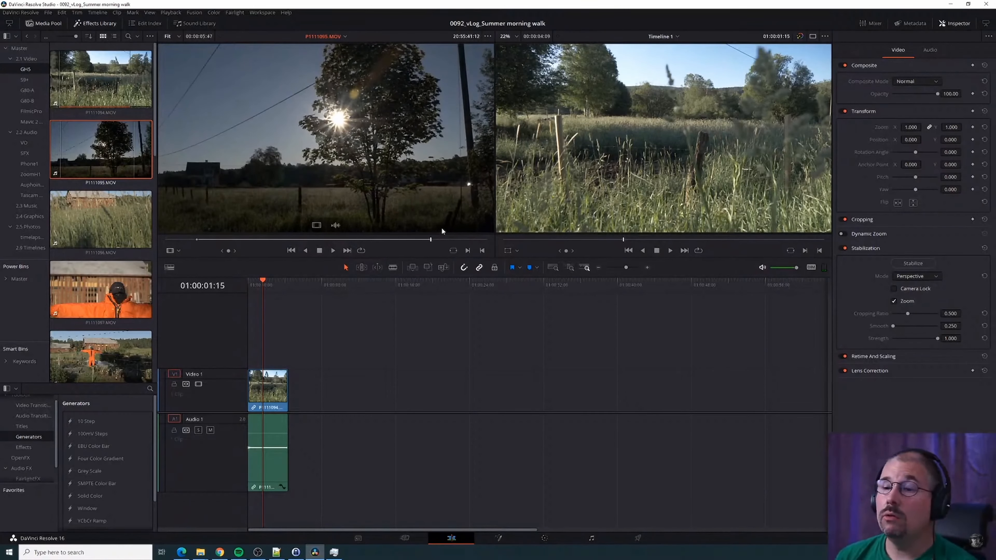
Append the marked part of P1111095.MOV with its audio after the first timeline clip and play across the cut
{"action": "left_click_drag", "start_coordinate": [263, 282], "coordinate": [294, 313]}
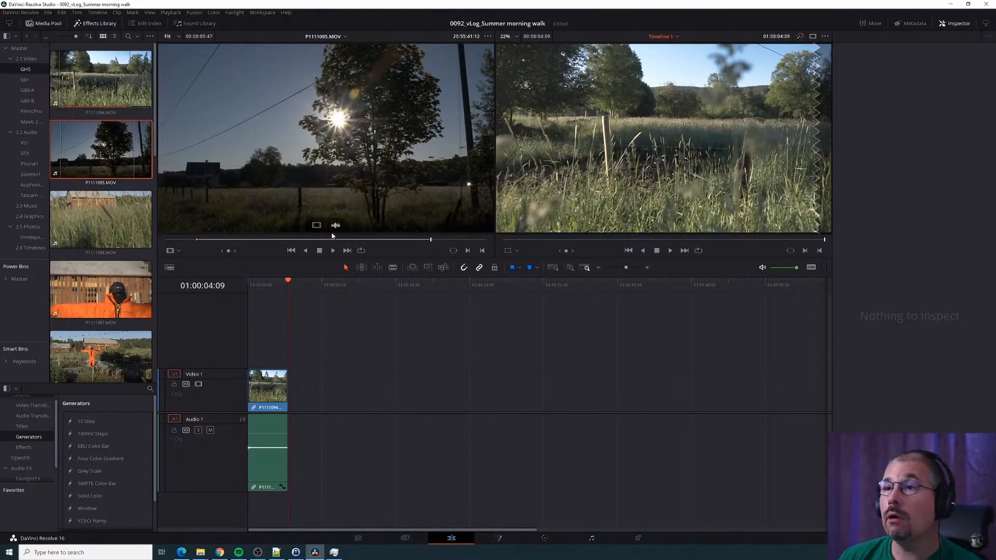
{"action": "left_click_drag", "start_coordinate": [331, 232], "coordinate": [813, 78]}
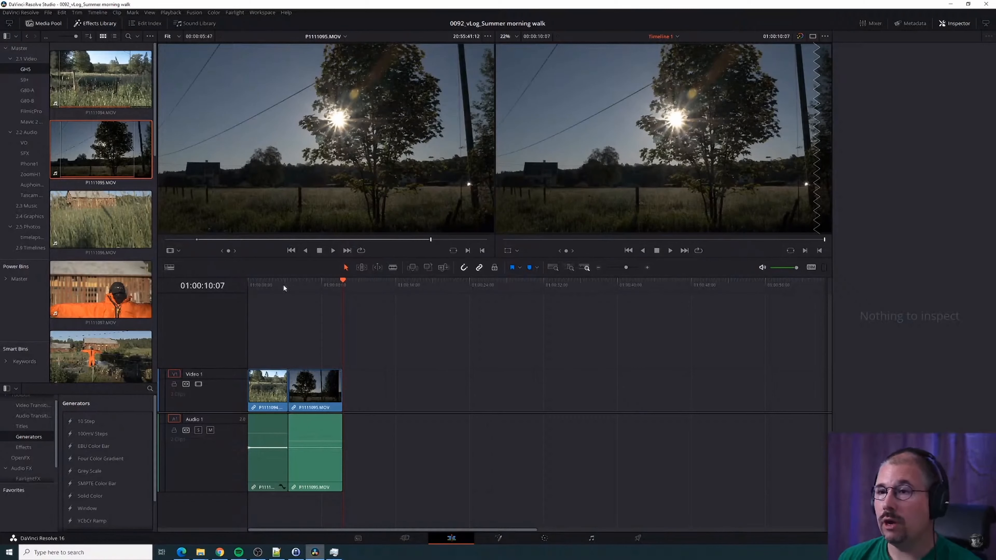
{"action": "left_click", "coordinate": [274, 284]}
{"action": "key", "text": "space"}
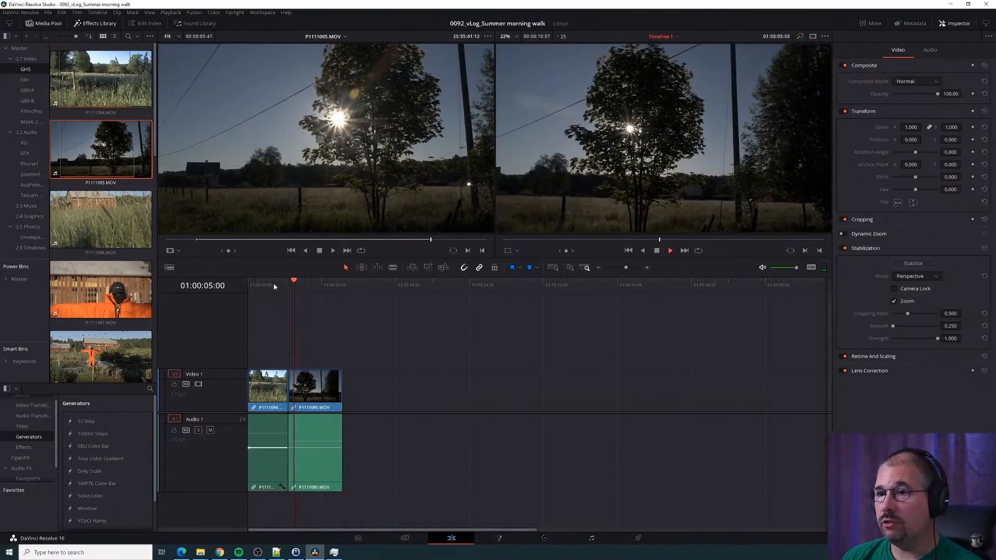
Ripple-trim about 11 frames off the start of the P1111095.MOV timeline clip in trim edit mode and return to selection mode
{"action": "scroll", "coordinate": [343, 352], "scroll_direction": "up", "scroll_amount": 6}
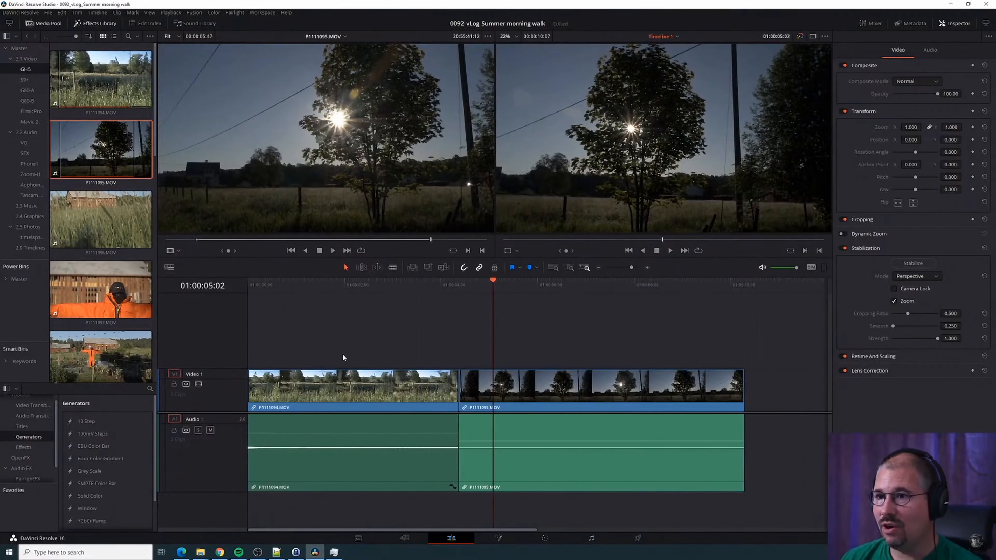
{"action": "left_click_drag", "start_coordinate": [545, 293], "coordinate": [454, 303]}
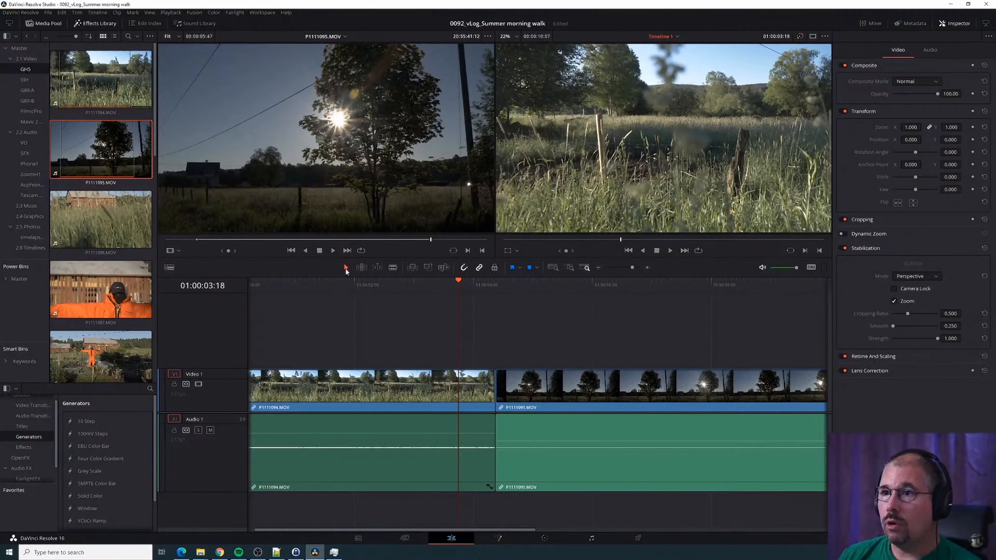
{"action": "key", "text": "t"}
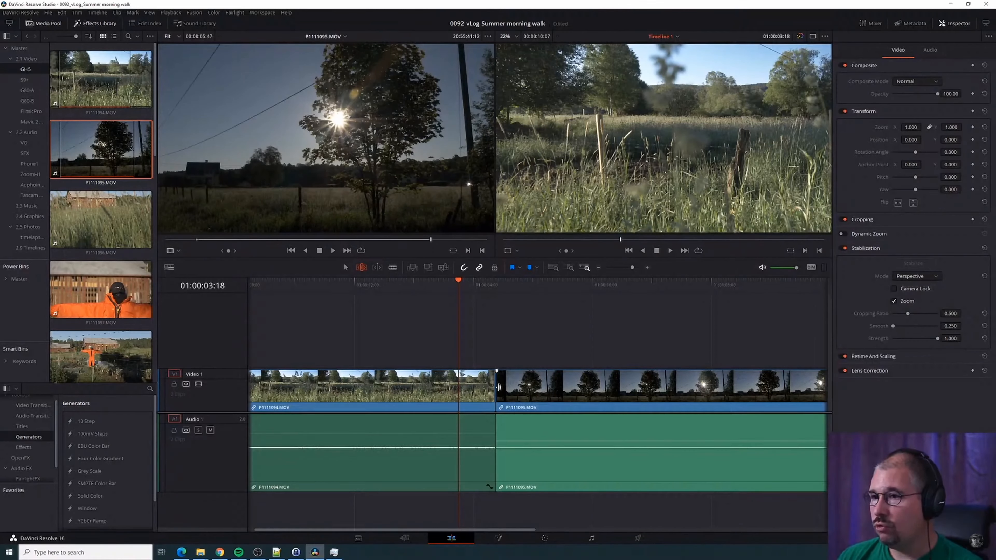
{"action": "left_click_drag", "start_coordinate": [499, 388], "coordinate": [518, 396]}
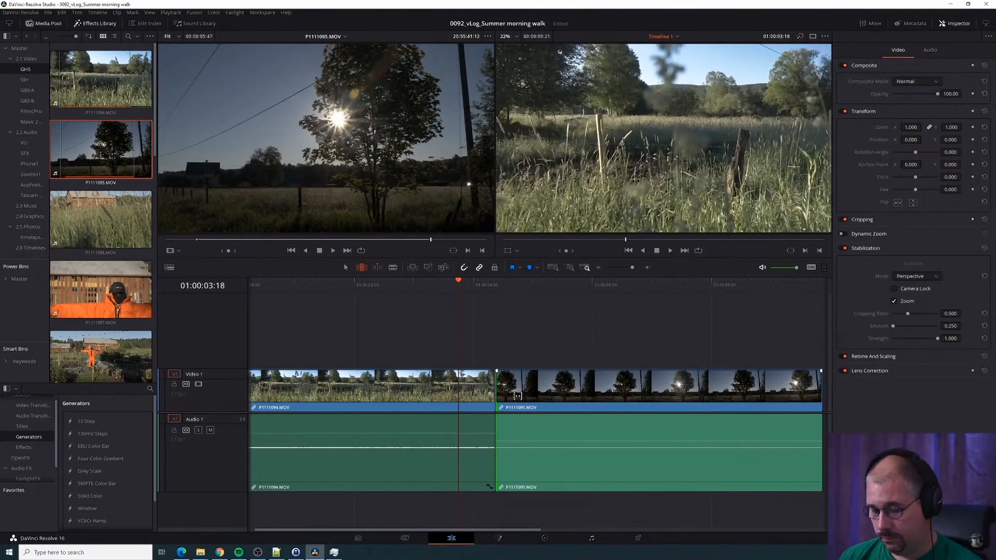
{"action": "key", "text": "End"}
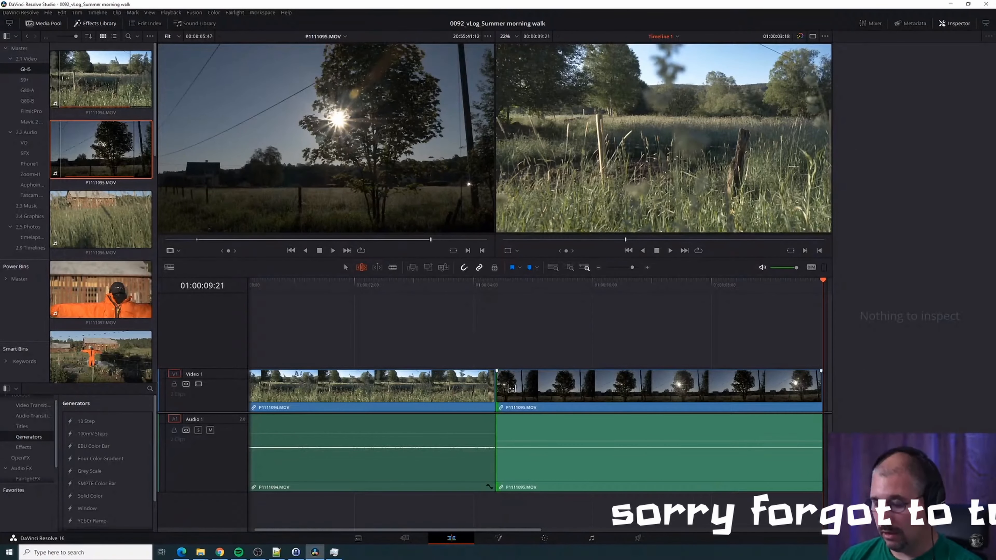
{"action": "key", "text": "ctrl+minus"}
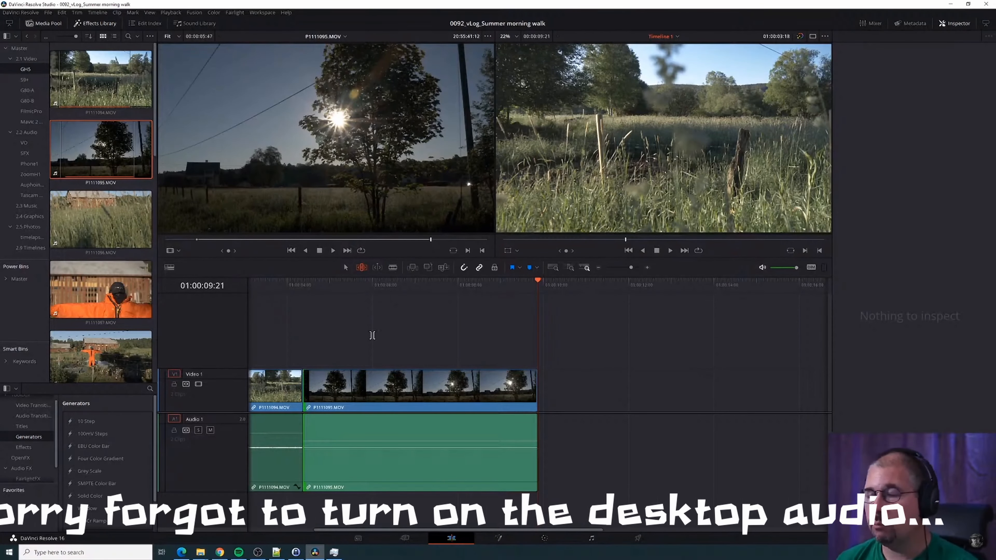
{"action": "left_click", "coordinate": [345, 270]}
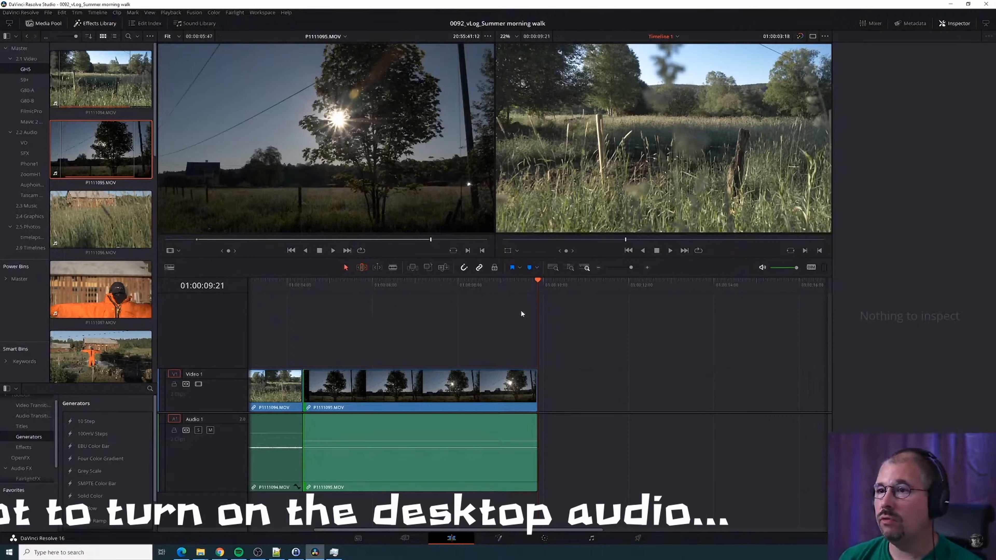
Play the middle part of the trimmed second clip to check its camera movement
{"action": "left_click_drag", "start_coordinate": [535, 279], "coordinate": [367, 415]}
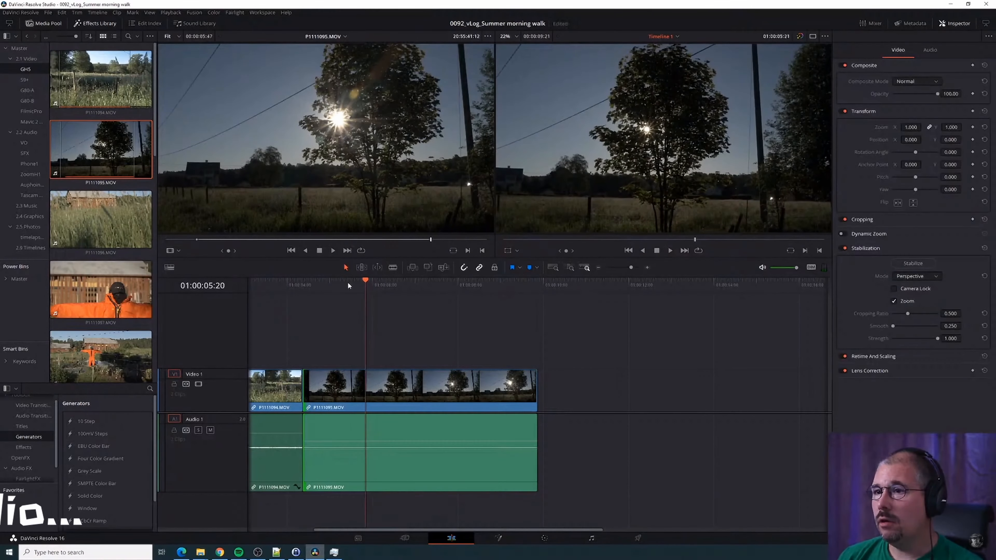
{"action": "key", "text": "space"}
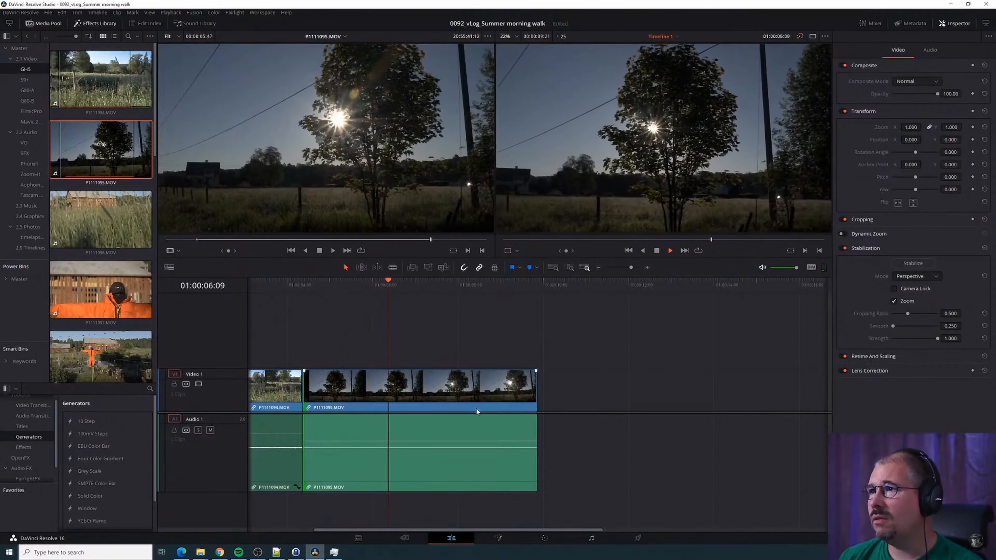
{"action": "key", "text": "space"}
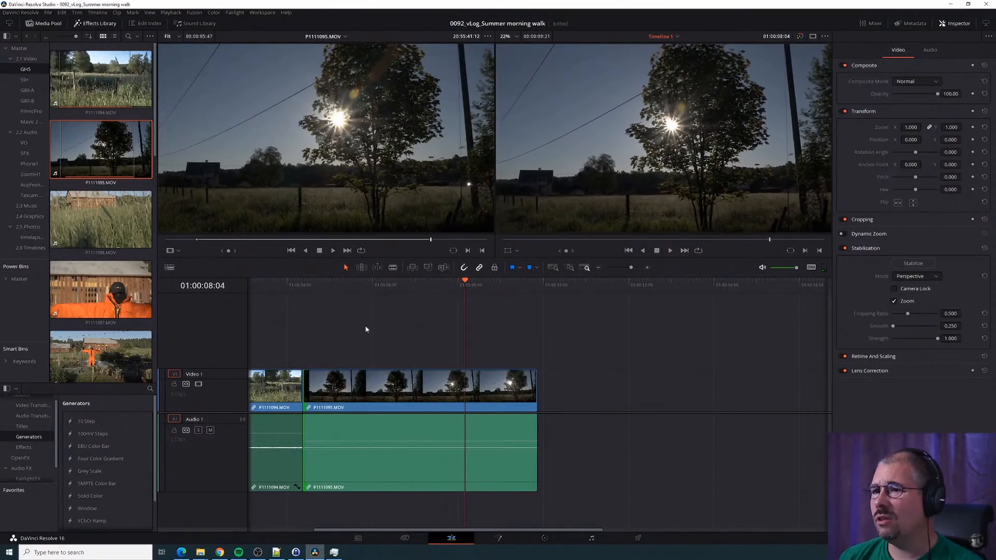
Stabilize the second timeline clip using the Perspective mode and replay it from its start
{"action": "left_click_drag", "start_coordinate": [466, 280], "coordinate": [378, 281]}
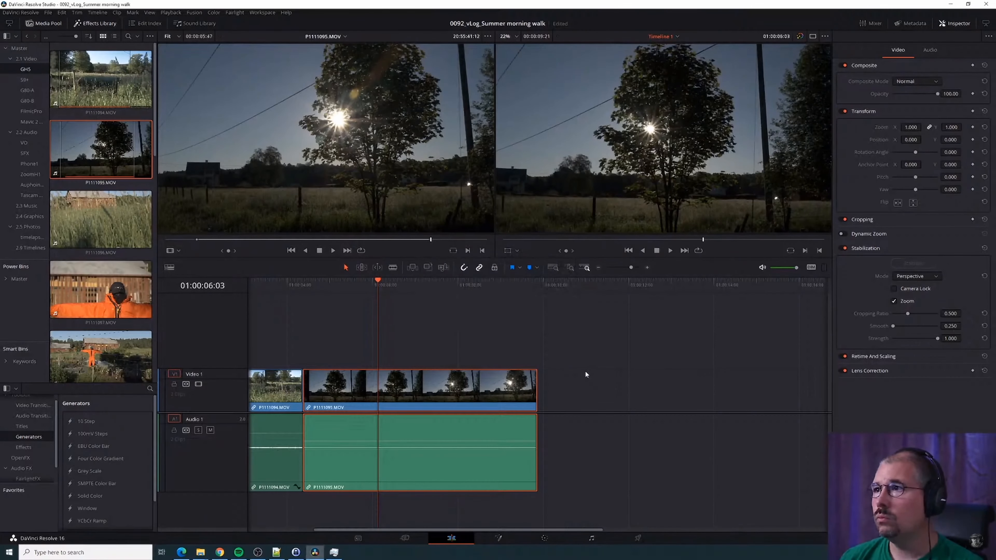
{"action": "left_click", "coordinate": [307, 282]}
{"action": "key", "text": "space"}
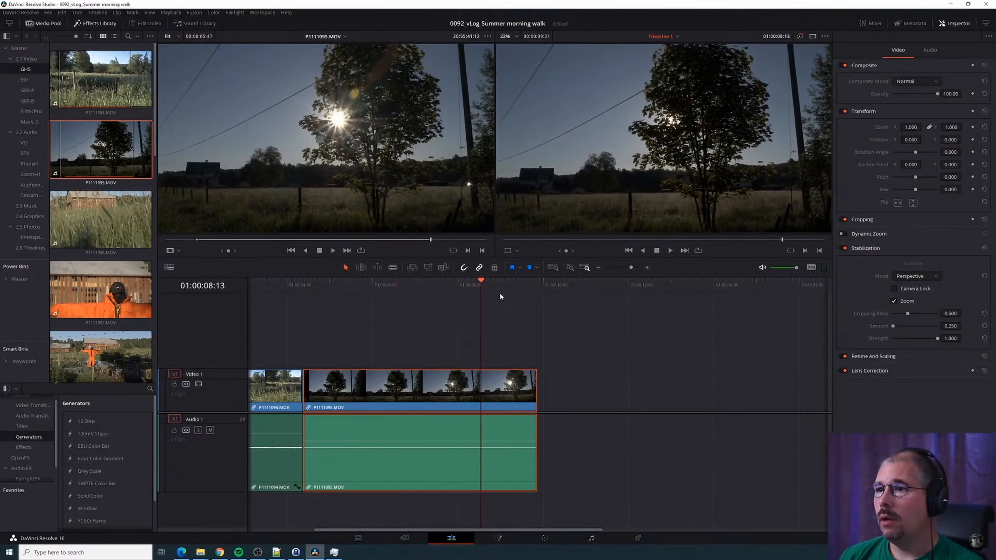
Scrub through the second half of the stabilized P1111095.MOV timeline clip to check its camera movement
{"action": "left_click_drag", "start_coordinate": [375, 290], "coordinate": [430, 290]}
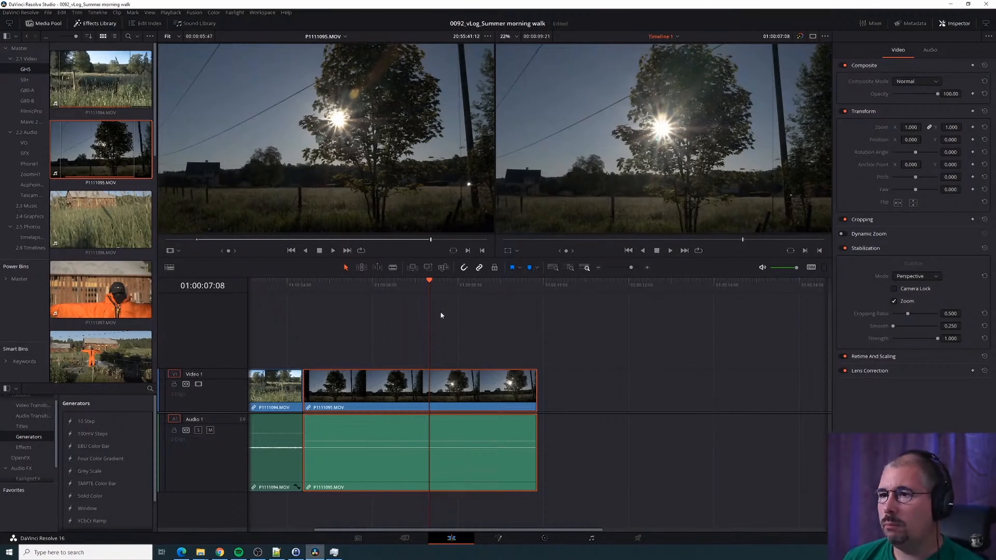
{"action": "left_click_drag", "start_coordinate": [429, 280], "coordinate": [434, 280]}
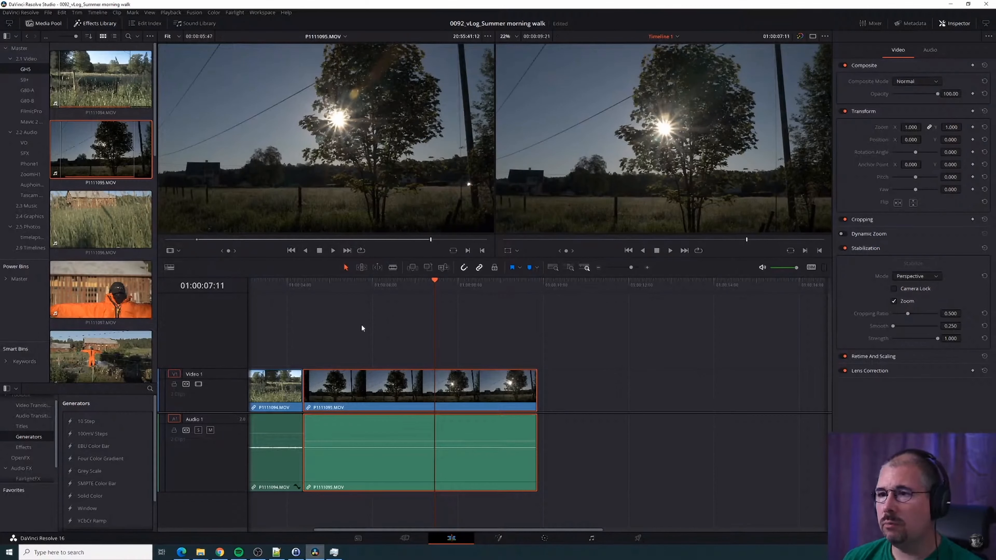
{"action": "mouse_move", "coordinate": [436, 285]}
{"action": "left_mouse_down"}
{"action": "mouse_move", "coordinate": [404, 286]}
{"action": "mouse_move", "coordinate": [437, 287]}
{"action": "left_mouse_up"}
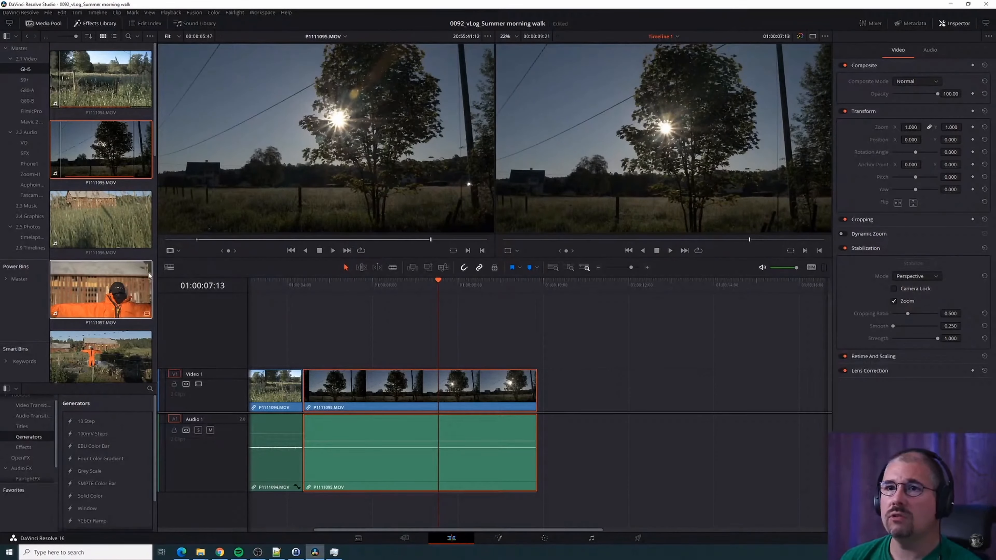
{"action": "left_click_drag", "start_coordinate": [439, 287], "coordinate": [510, 289]}
Load P1111096.MOV in the source viewer and mark the range from 20:55:51:33 to 20:55:54:35
{"action": "left_click", "coordinate": [100, 236]}
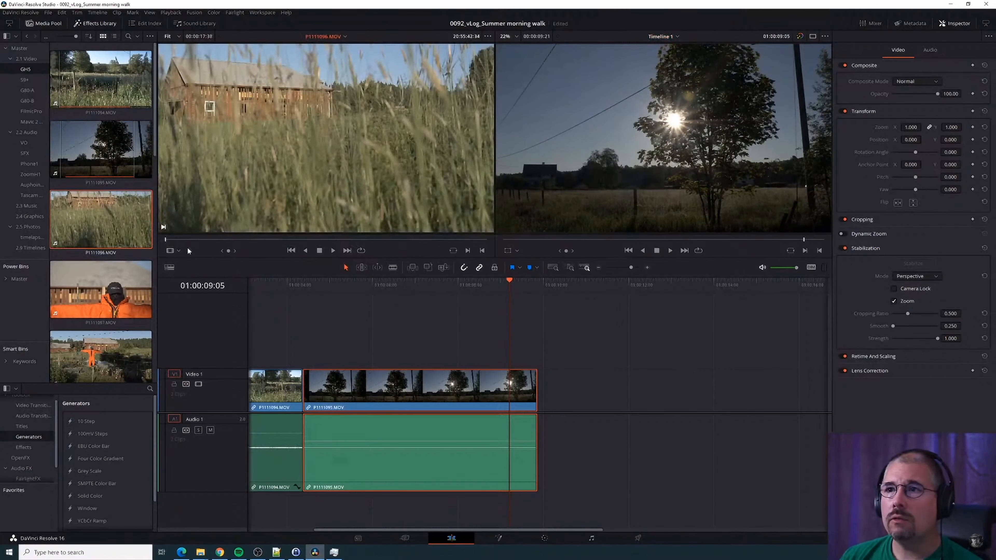
{"action": "left_click_drag", "start_coordinate": [164, 240], "coordinate": [328, 229]}
{"action": "key", "text": "i"}
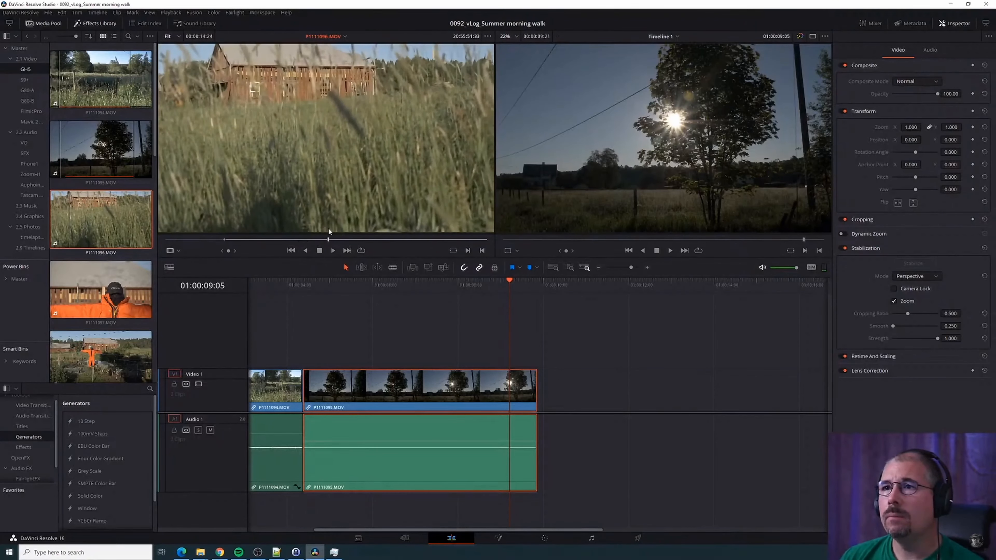
{"action": "key", "text": "i"}
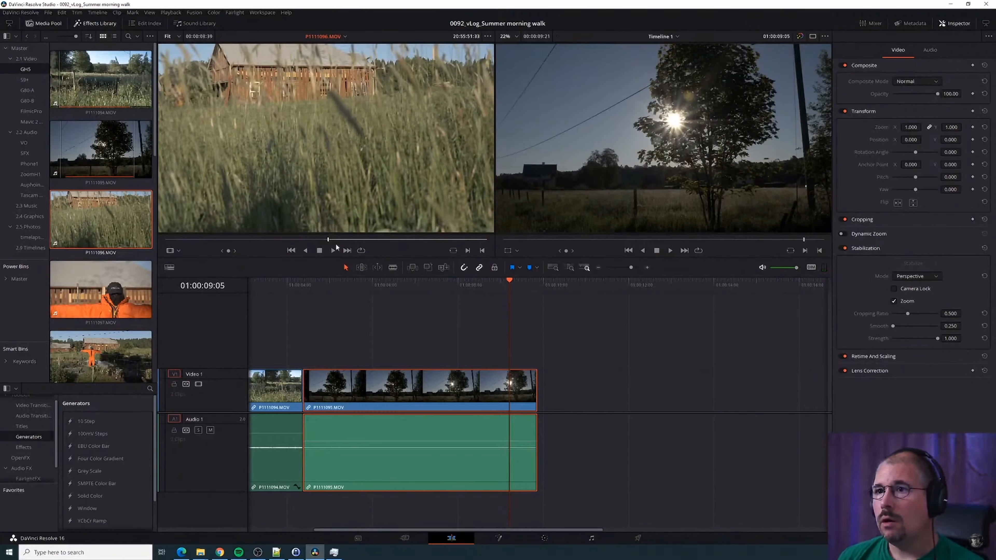
{"action": "left_click", "coordinate": [332, 249]}
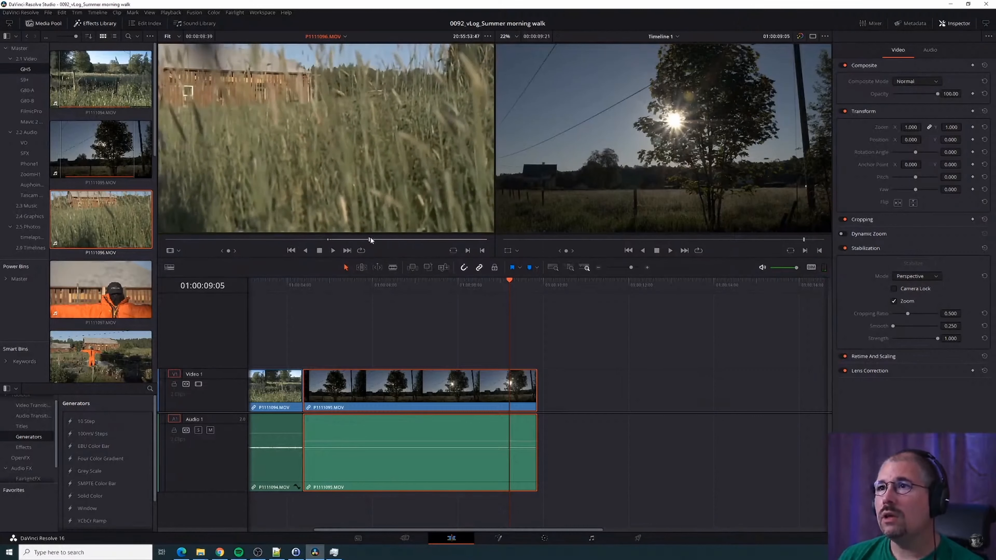
{"action": "key", "text": "space"}
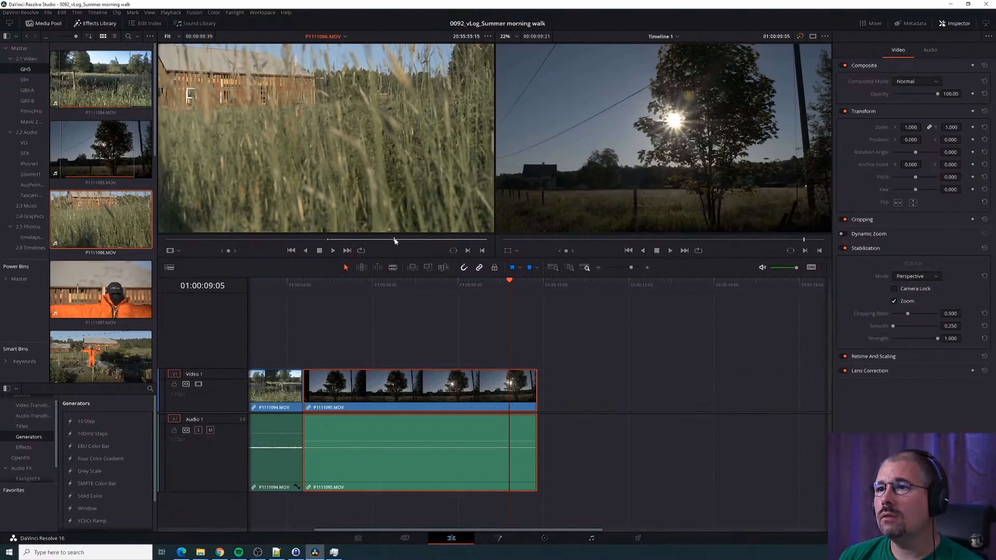
{"action": "left_click_drag", "start_coordinate": [395, 241], "coordinate": [383, 240]}
{"action": "key", "text": "o"}
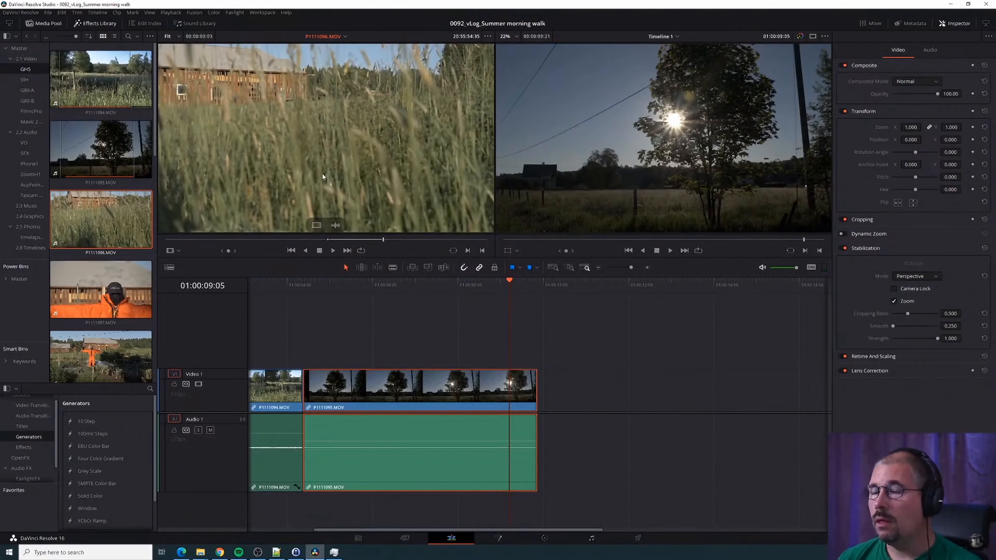
Place the marked part of P1111096.MOV with its audio directly after the end of the second timeline clip
{"action": "left_click_drag", "start_coordinate": [323, 177], "coordinate": [774, 77]}
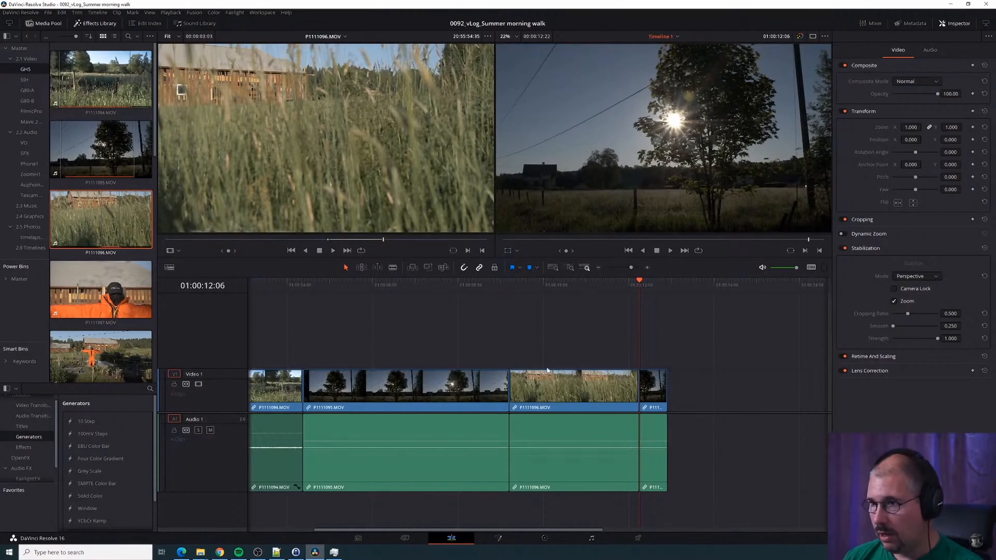
{"action": "key", "text": "Delete"}
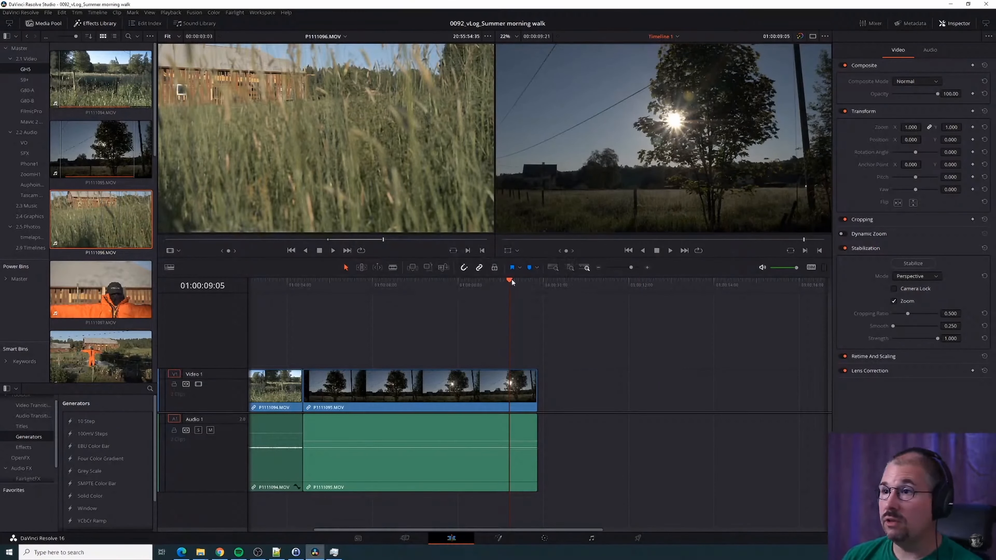
{"action": "left_click_drag", "start_coordinate": [512, 280], "coordinate": [533, 281]}
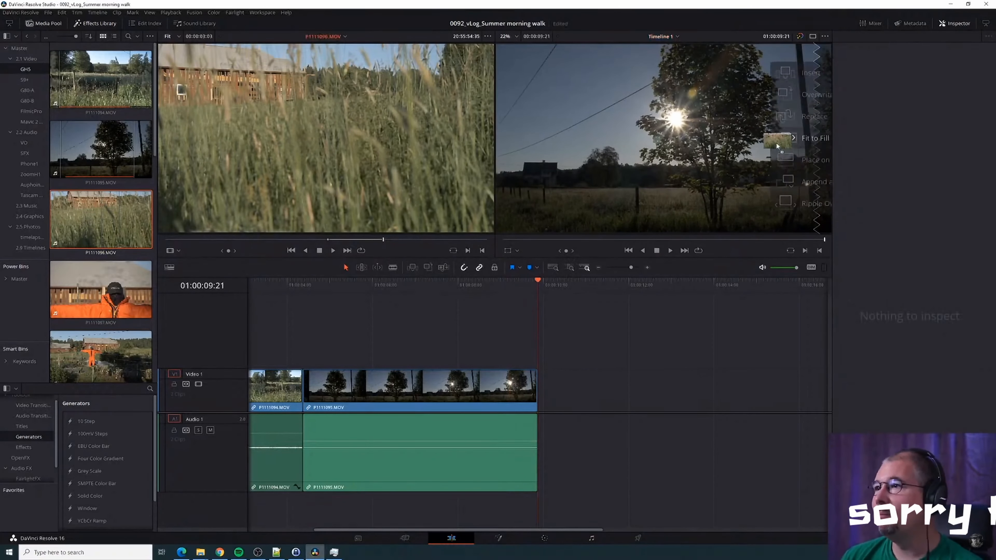
{"action": "left_click_drag", "start_coordinate": [809, 74], "coordinate": [809, 74]}
Stabilize the P1111096.MOV timeline clip using the Perspective mode and replay it from near its start
{"action": "left_click_drag", "start_coordinate": [502, 282], "coordinate": [584, 296]}
{"action": "left_click", "coordinate": [654, 385]}
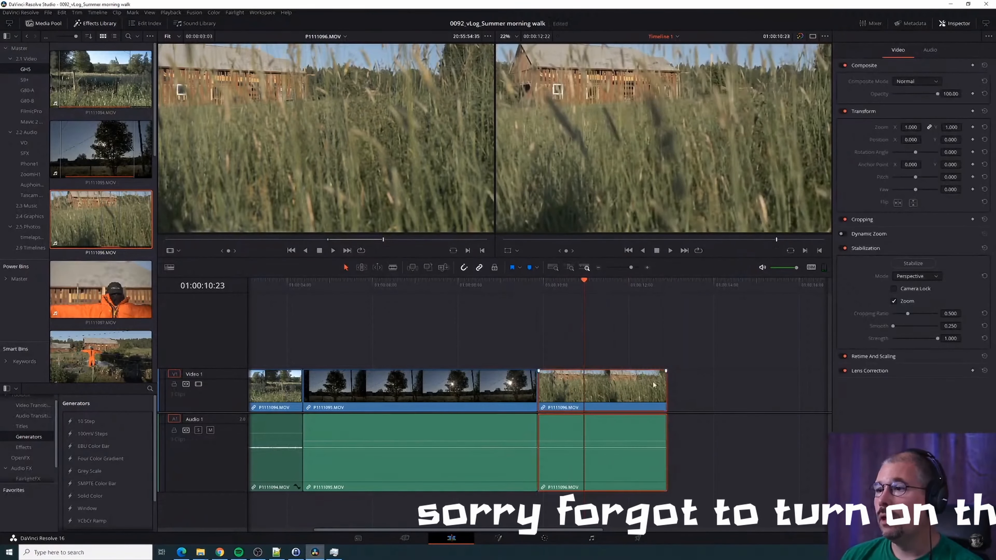
{"action": "left_click", "coordinate": [913, 262]}
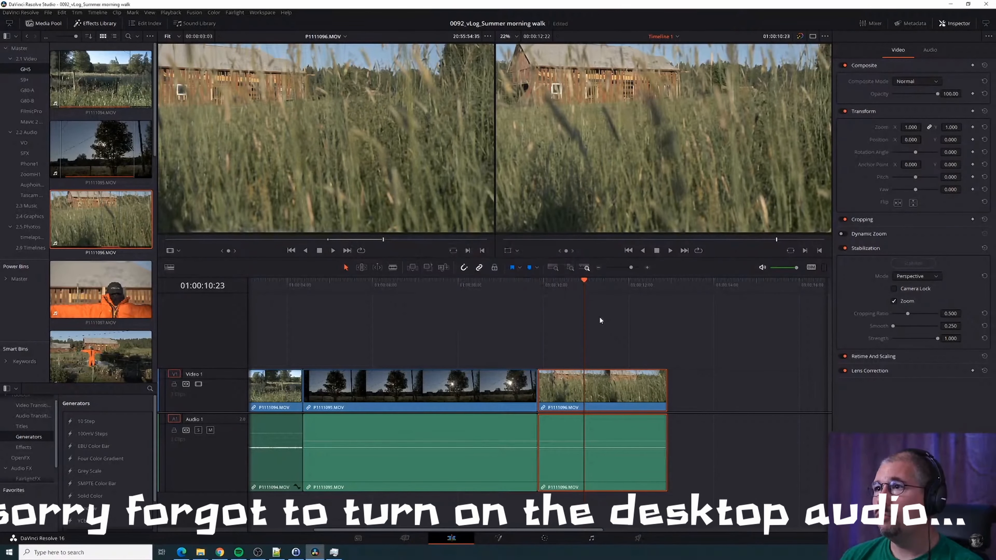
{"action": "key", "text": "space"}
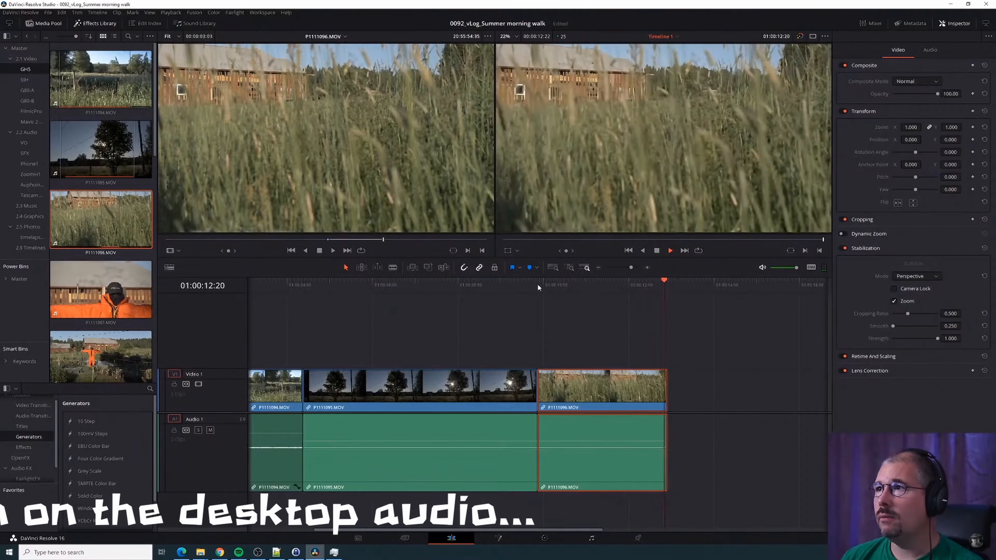
{"action": "left_click", "coordinate": [549, 287]}
{"action": "key", "text": "space"}
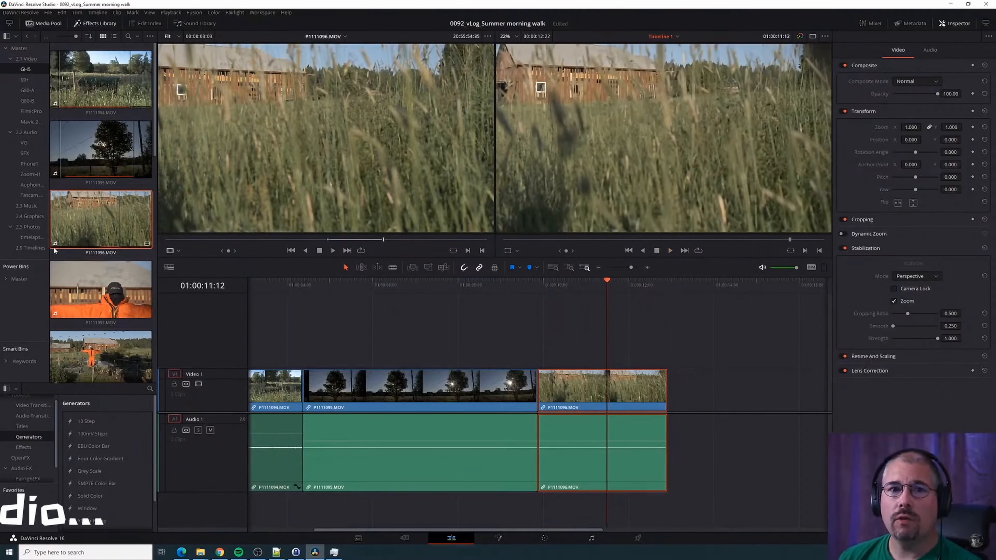
Load P1111097.MOV in the source viewer, mark an in point at 20:56:23:13 and play from there
{"action": "scroll", "coordinate": [54, 250], "scroll_direction": "down", "scroll_amount": 3}
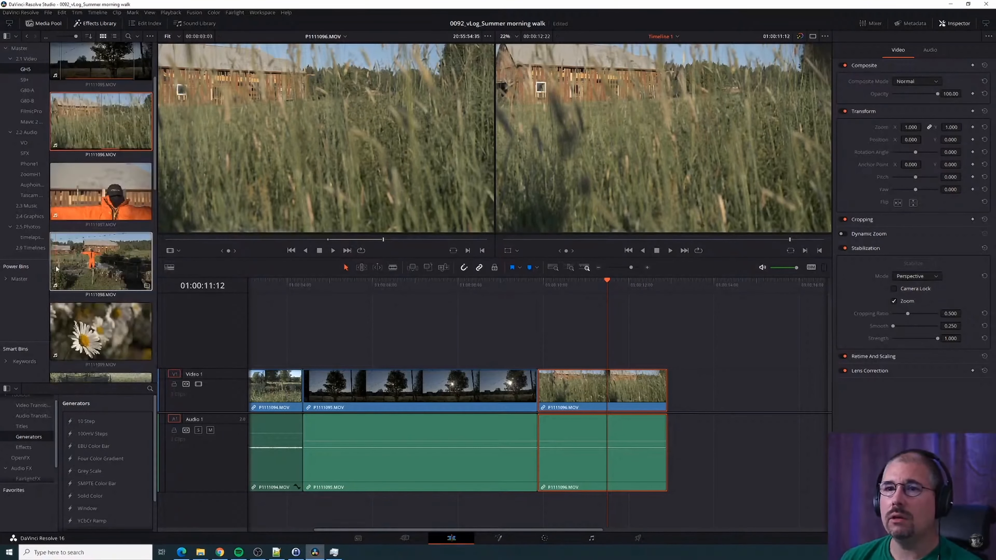
{"action": "left_click_drag", "start_coordinate": [126, 191], "coordinate": [266, 167]}
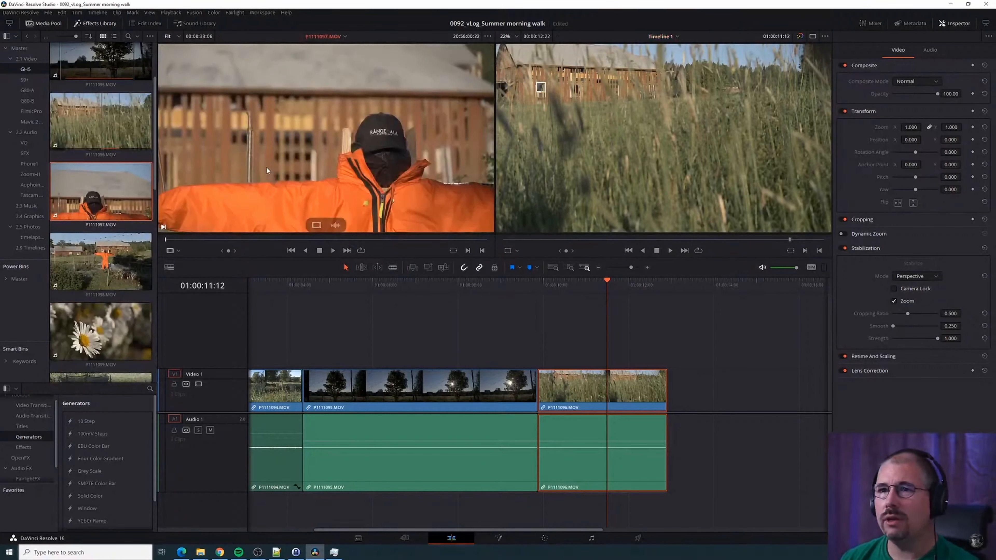
{"action": "left_click_drag", "start_coordinate": [167, 240], "coordinate": [387, 234]}
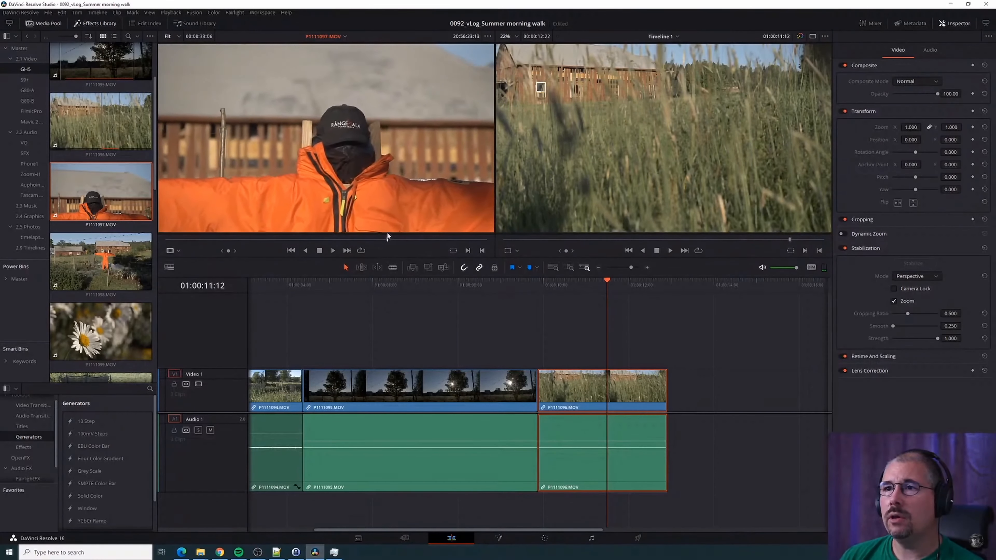
{"action": "key", "text": "i"}
{"action": "key", "text": "space"}
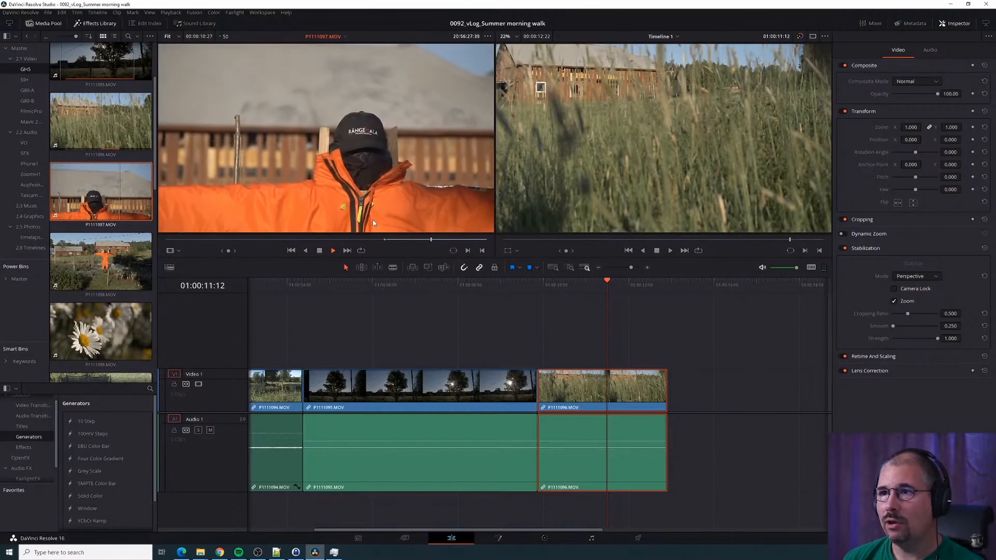
{"action": "key", "text": "space"}
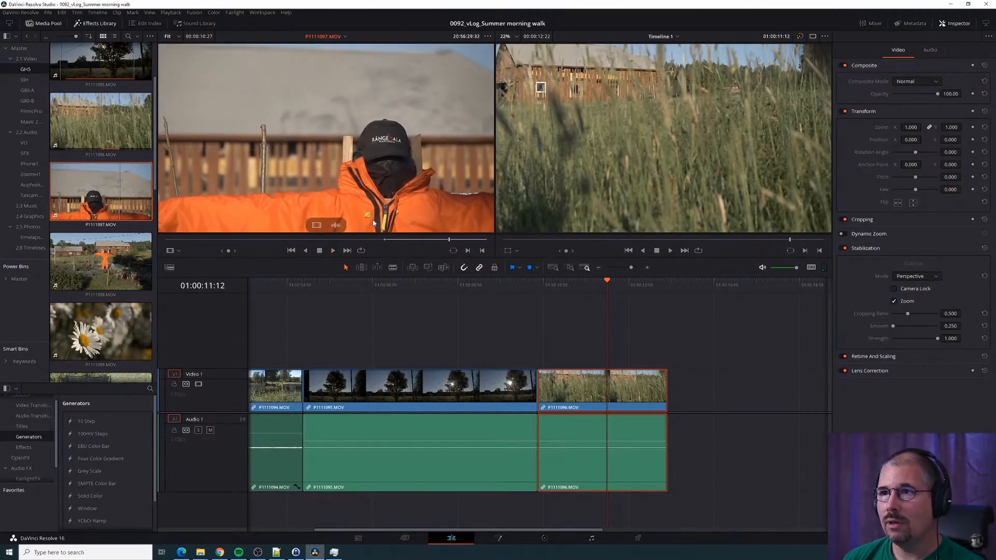
Mark the range from 20:56:29:16 to 20:56:32:03 of P1111097.MOV in the source viewer
{"action": "key", "text": "Left"}
{"action": "key", "text": "Left"}
{"action": "key", "text": "Left"}
{"action": "key", "text": "Left"}
{"action": "key", "text": "Left"}
{"action": "key", "text": "Left"}
{"action": "key", "text": "Left"}
{"action": "key", "text": "Left"}
{"action": "key", "text": "Left"}
{"action": "key", "text": "Left"}
{"action": "key", "text": "Left"}
{"action": "key", "text": "Left"}
{"action": "key", "text": "Left"}
{"action": "key", "text": "Left"}
{"action": "key", "text": "Left"}
{"action": "key", "text": "Left"}
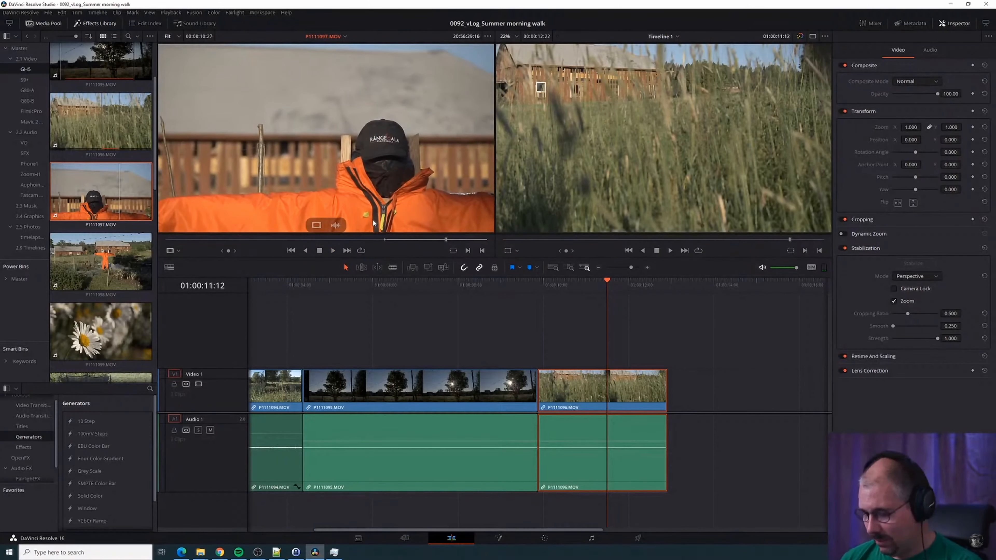
{"action": "key", "text": "i"}
{"action": "key", "text": "space"}
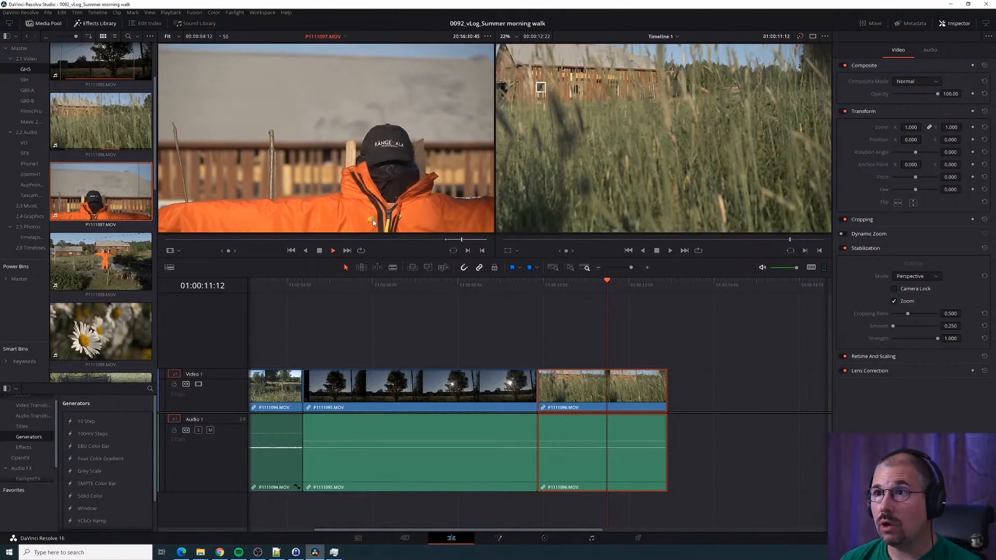
{"action": "key", "text": "o"}
{"action": "key", "text": "space"}
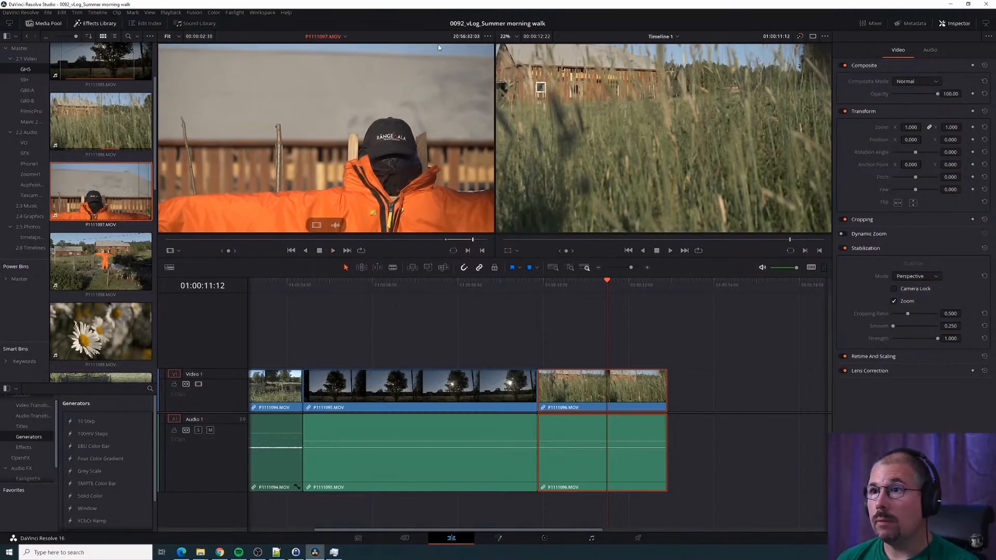
Place the marked part of P1111097.MOV with its audio directly after the last timeline clip
{"action": "left_click_drag", "start_coordinate": [320, 206], "coordinate": [769, 95]}
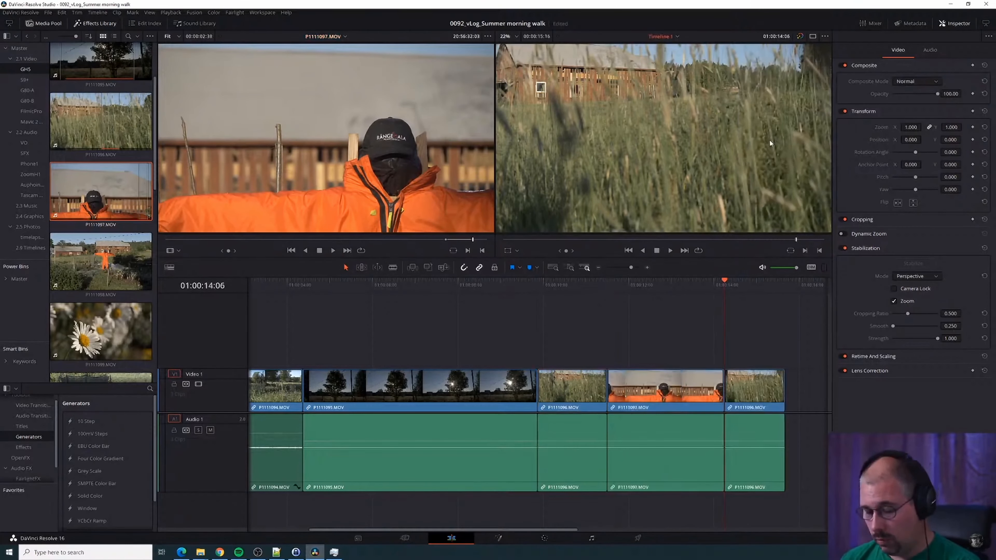
{"action": "key", "text": "ctrl+z"}
{"action": "left_click_drag", "start_coordinate": [607, 278], "coordinate": [668, 280]}
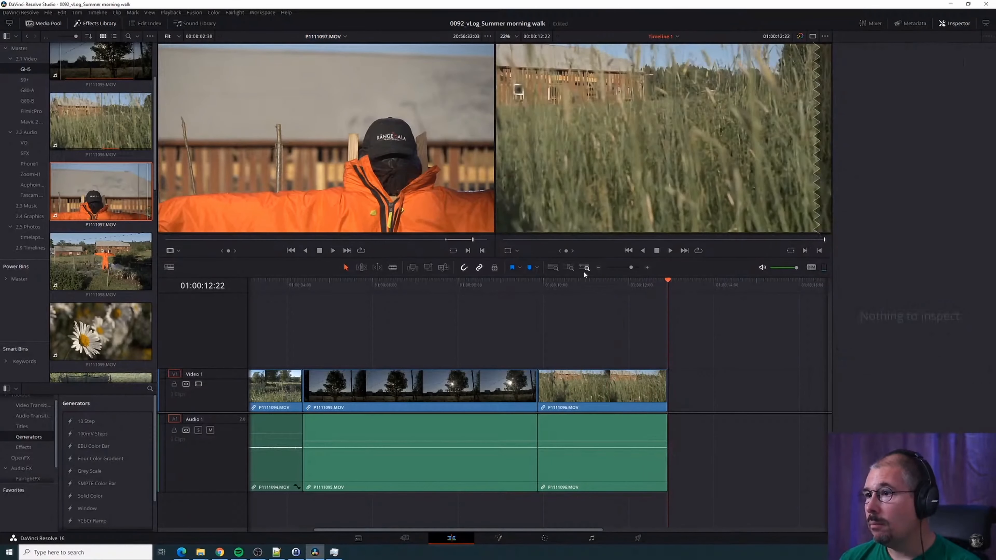
{"action": "left_click_drag", "start_coordinate": [321, 206], "coordinate": [767, 77]}
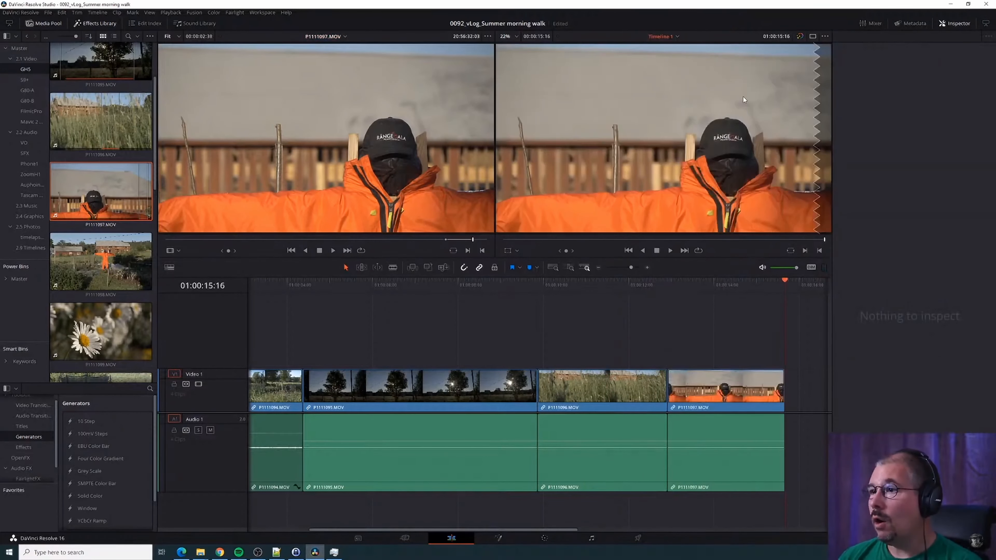
Stabilize the P1111097.MOV timeline clip using the Perspective mode and replay it from its start
{"action": "left_click_drag", "start_coordinate": [328, 290], "coordinate": [269, 291]}
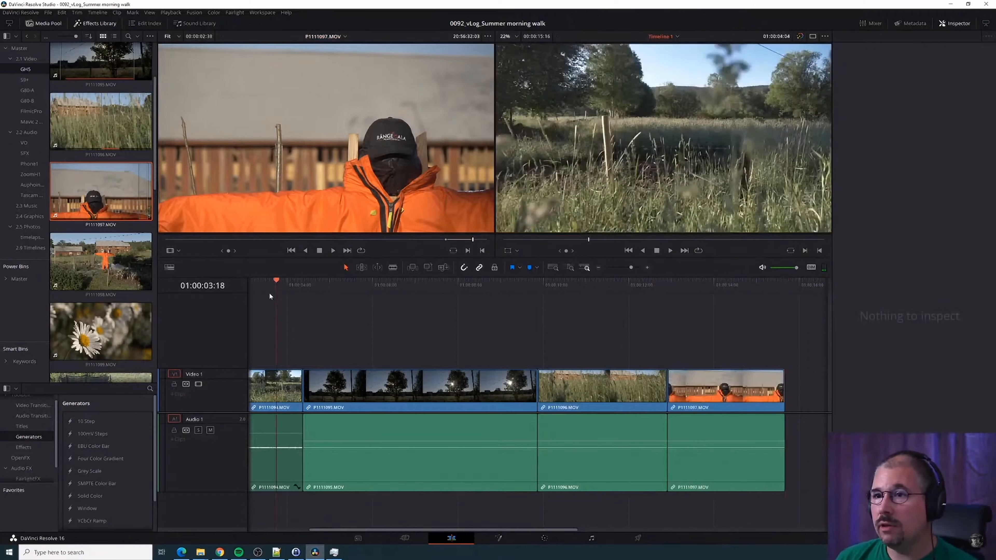
{"action": "key", "text": "shift+z"}
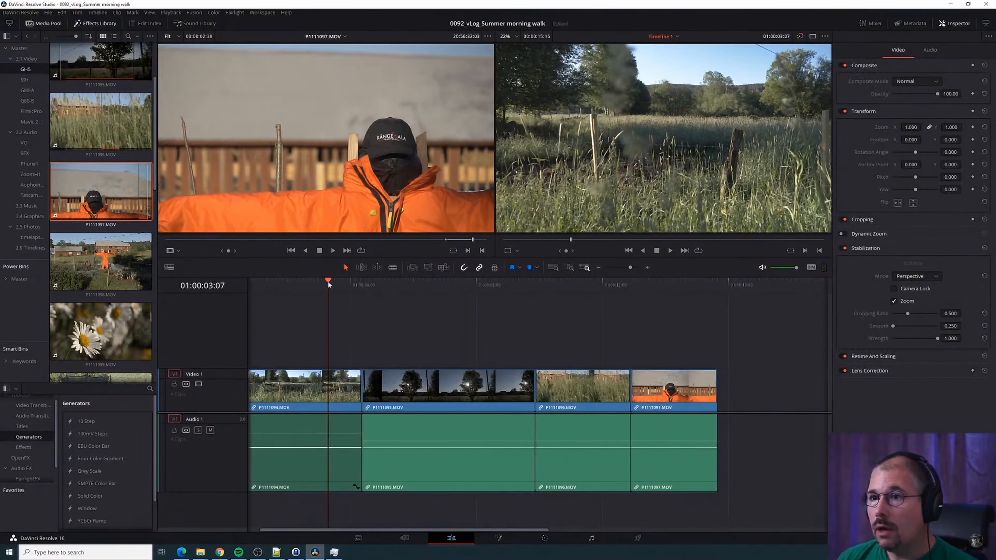
{"action": "left_click_drag", "start_coordinate": [328, 285], "coordinate": [671, 281]}
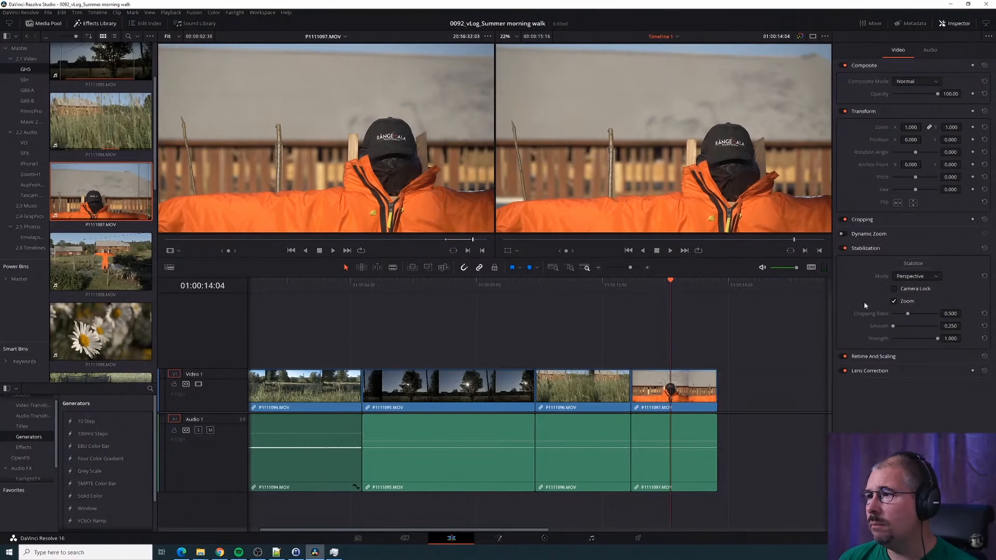
{"action": "left_click", "coordinate": [913, 263]}
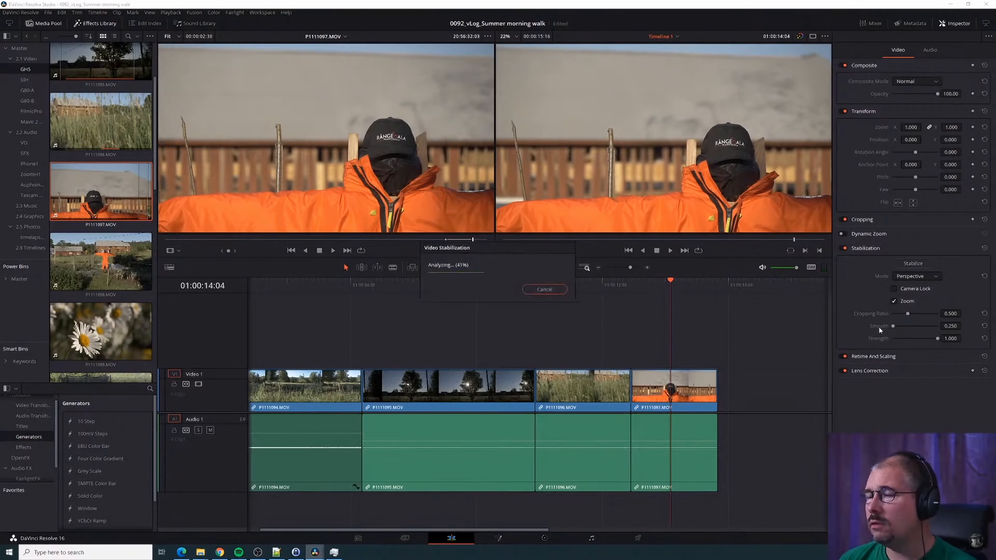
{"action": "left_click", "coordinate": [635, 286]}
{"action": "key", "text": "space"}
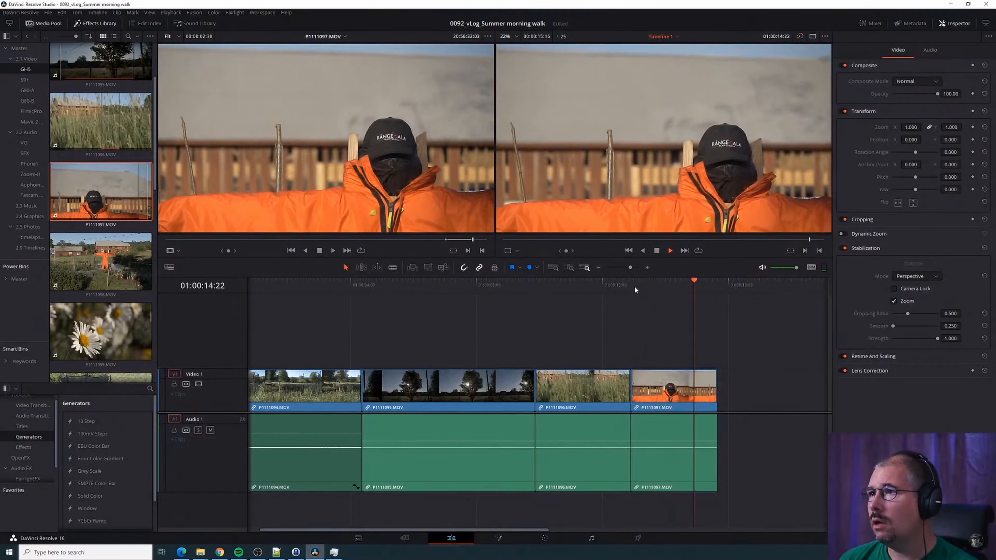
{"action": "left_click", "coordinate": [644, 289]}
Open the clip attributes of the P1111097.MOV timeline clip to examine its video frame rate
{"action": "left_click", "coordinate": [668, 390]}
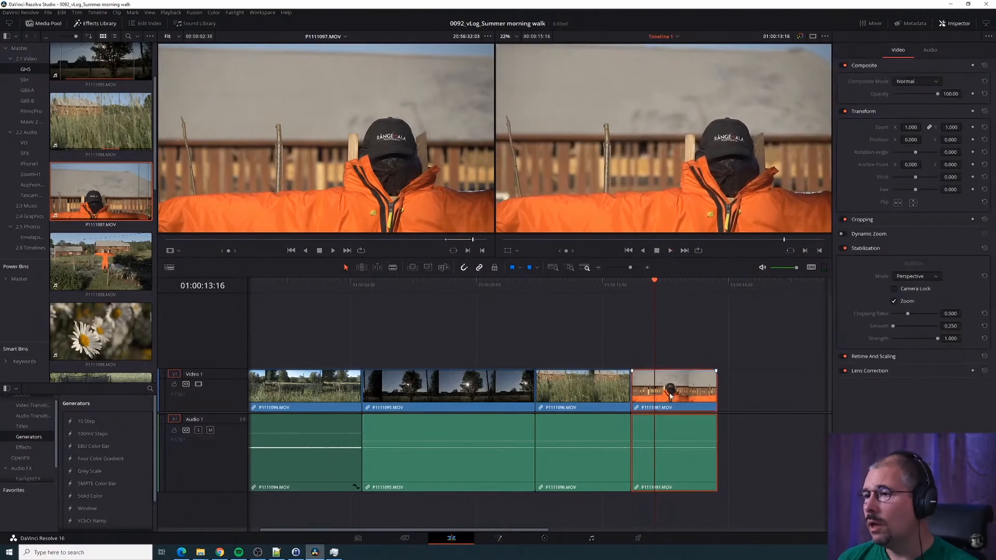
{"action": "right_click", "coordinate": [670, 396]}
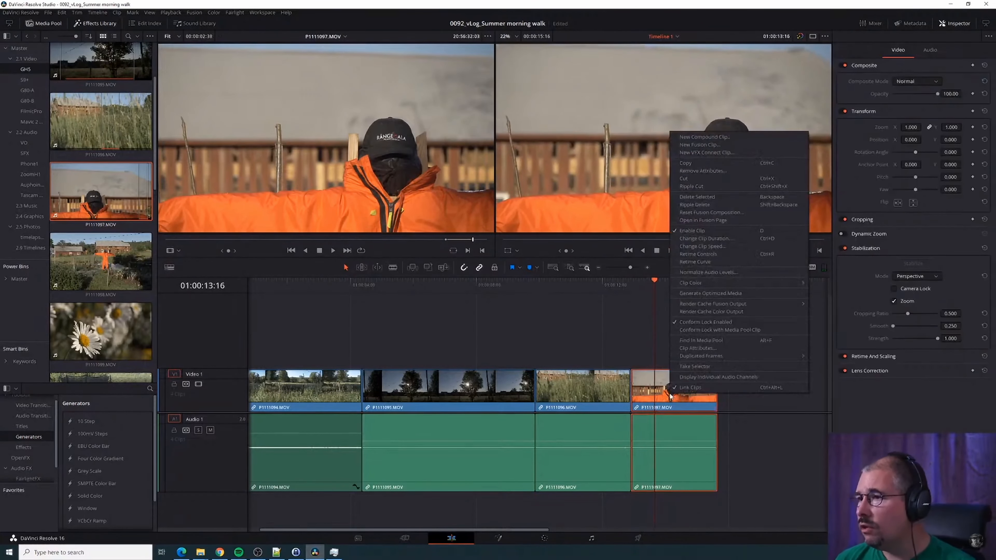
{"action": "left_click", "coordinate": [700, 349]}
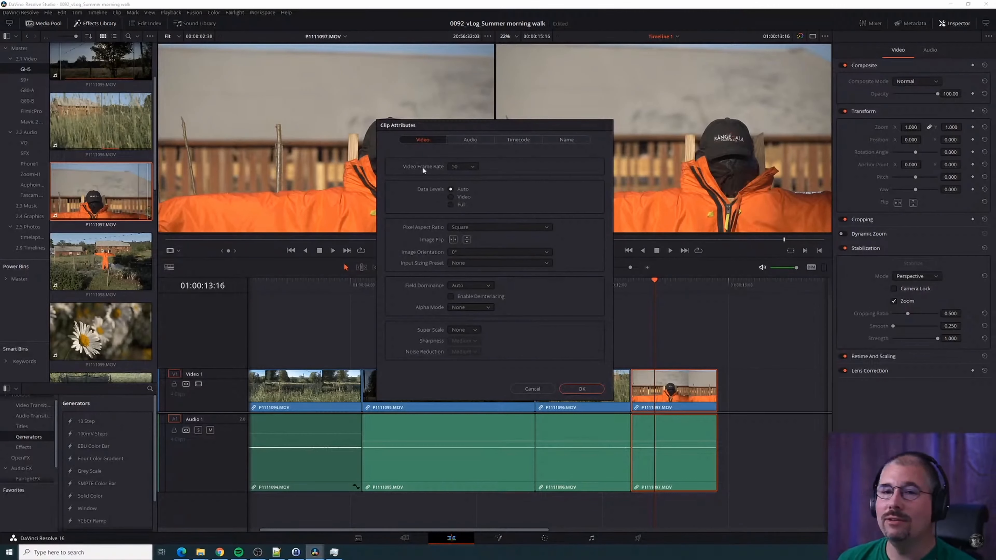
Look through the video frame rate options of the P1111097.MOV timeline clip and close its clip attributes without changing anything
{"action": "left_click", "coordinate": [462, 167]}
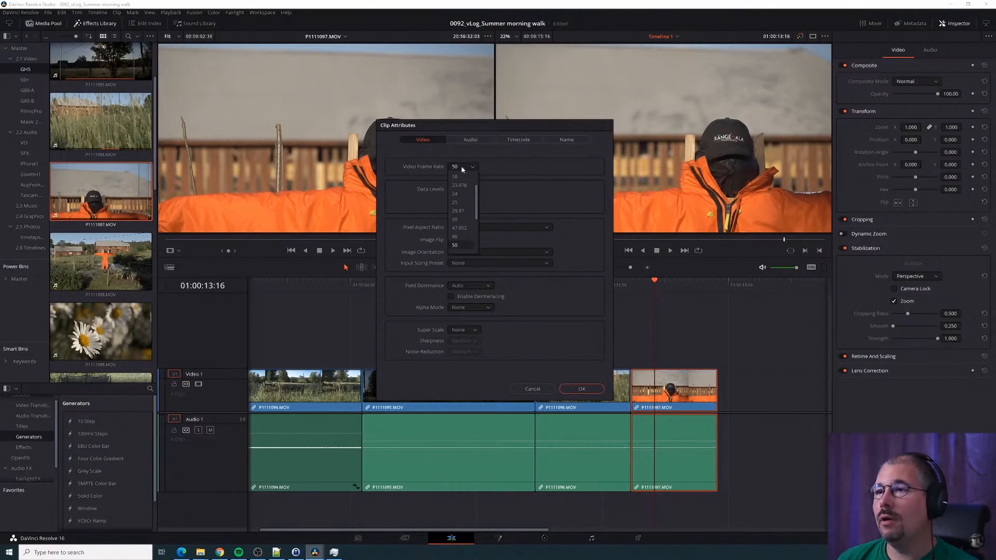
{"action": "left_click", "coordinate": [461, 166]}
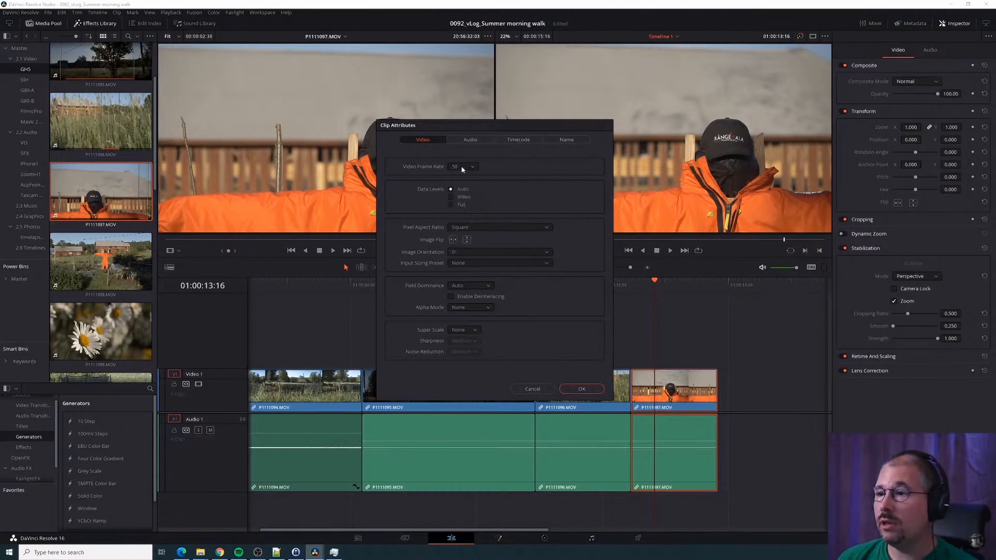
{"action": "left_click", "coordinate": [532, 388]}
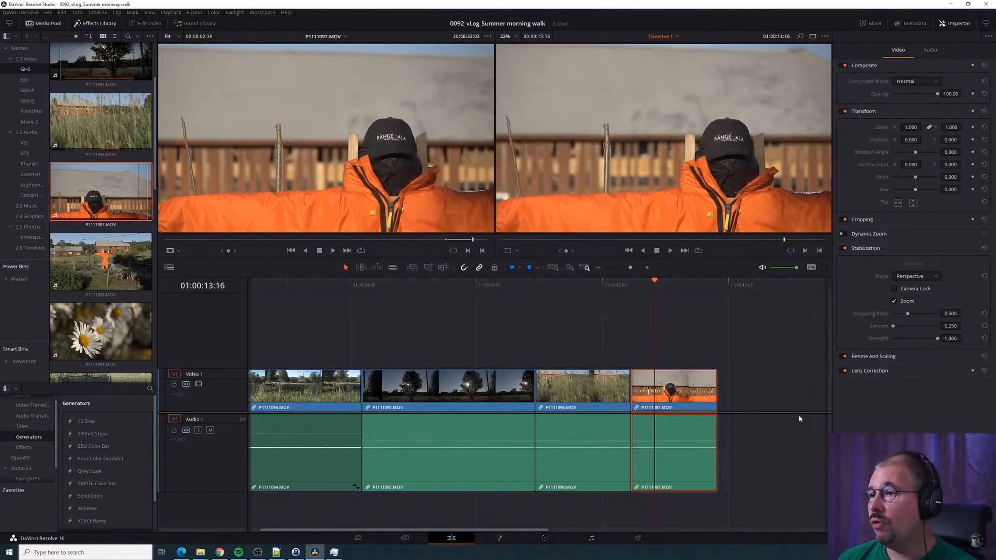
Set the P1111097.MOV timeline clip's speed to 50% with ripple sequence enabled and replay it from its start
{"action": "right_click", "coordinate": [679, 396]}
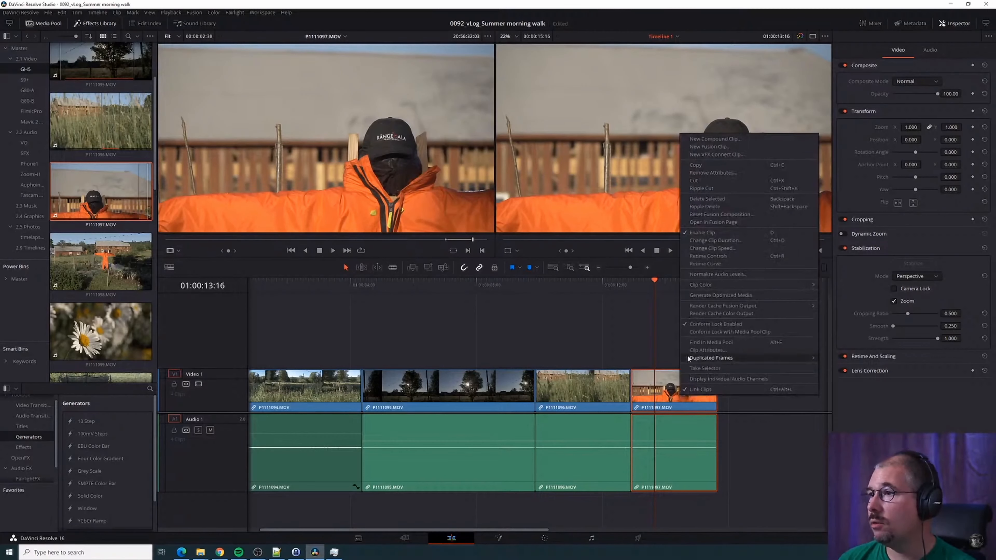
{"action": "left_click", "coordinate": [711, 248]}
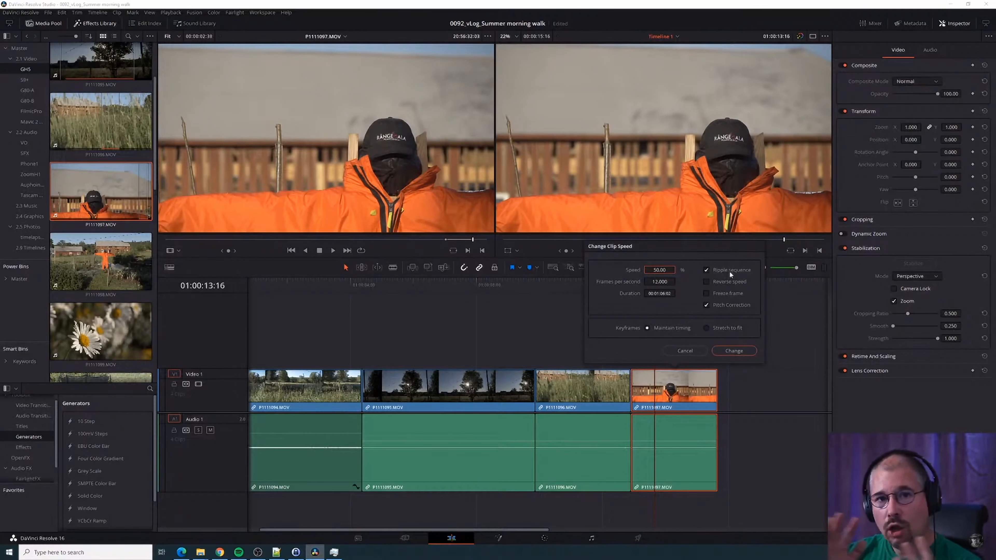
{"action": "left_click", "coordinate": [734, 351]}
{"action": "left_click", "coordinate": [632, 282]}
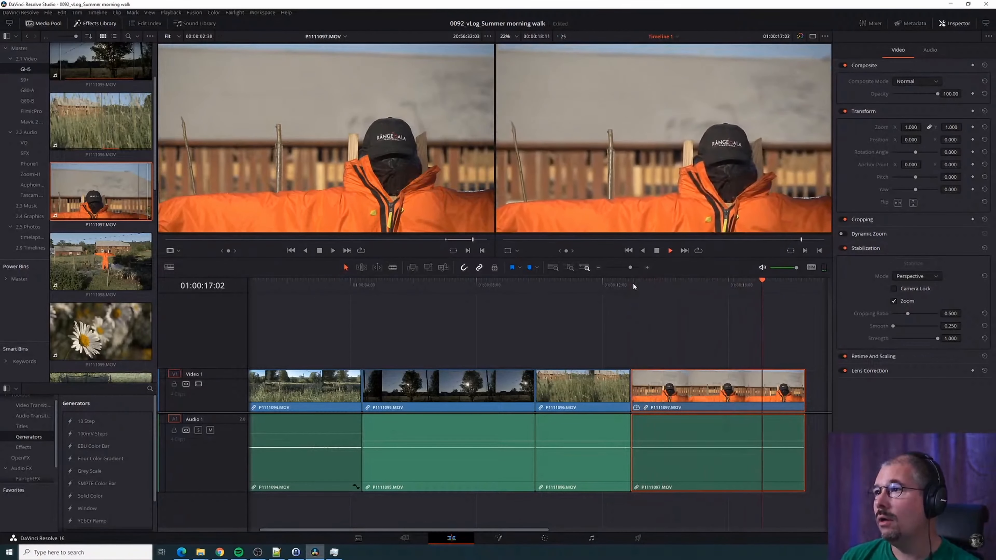
Slow the P1111096.MOV timeline clip to half speed with ripple sequence enabled
{"action": "left_click", "coordinate": [538, 282]}
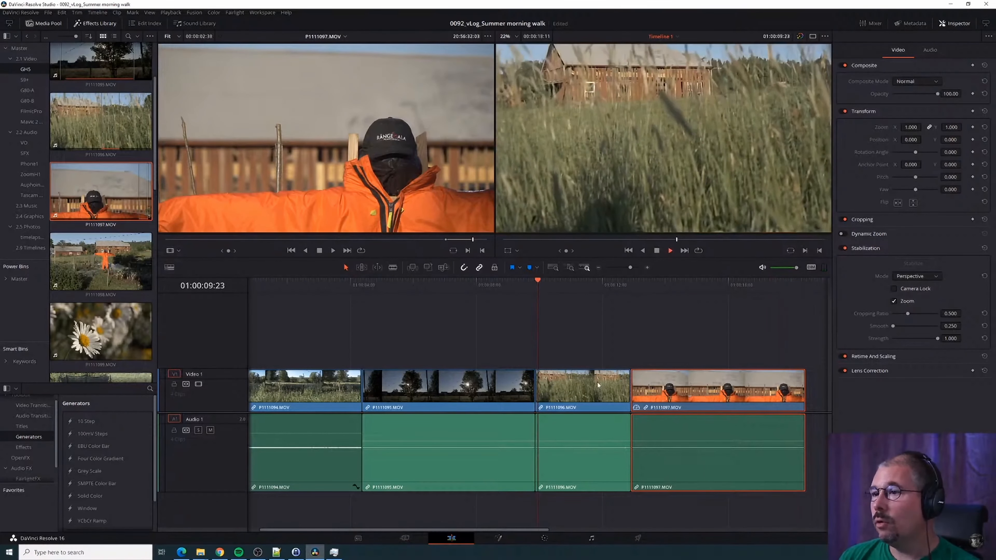
{"action": "right_click", "coordinate": [590, 393]}
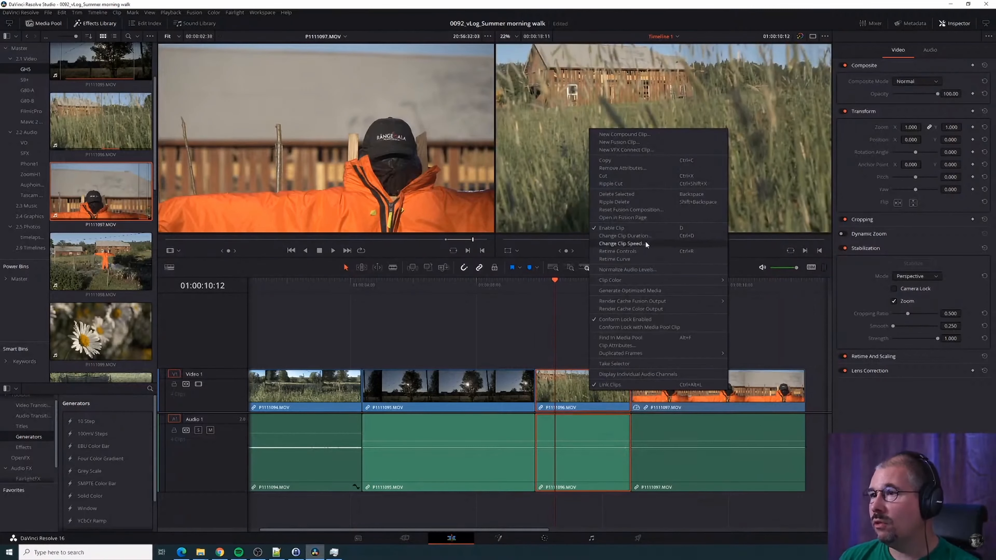
{"action": "left_click", "coordinate": [645, 244]}
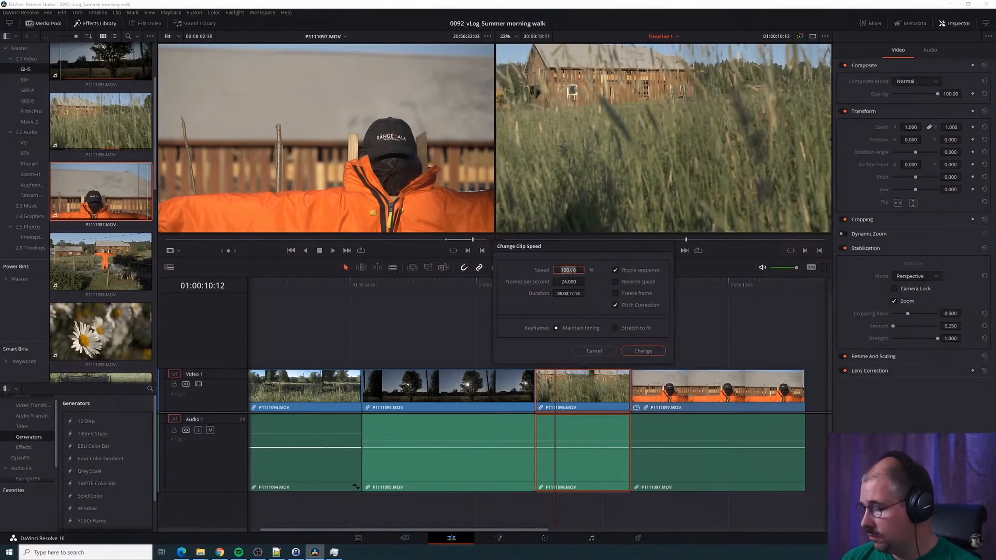
{"action": "left_click", "coordinate": [643, 351]}
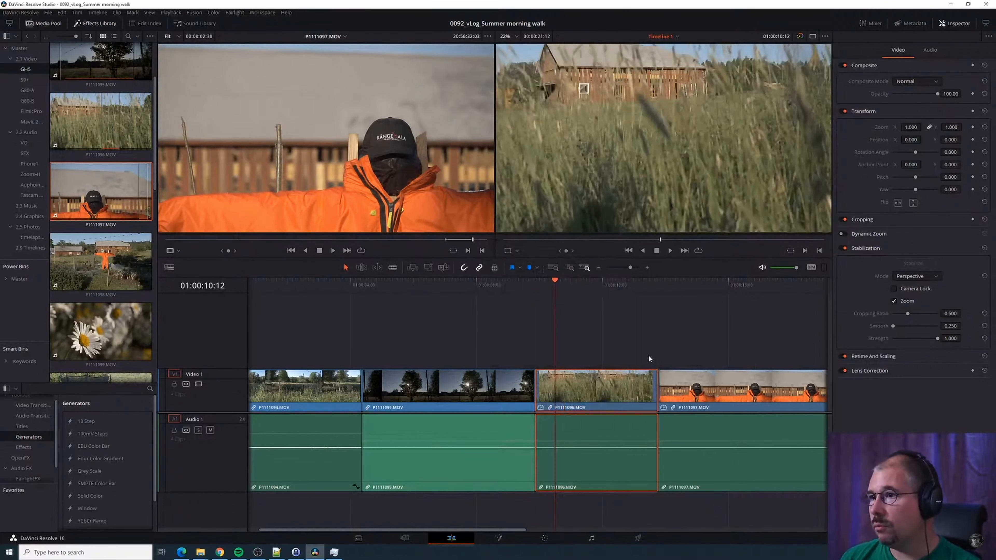
Set the P1111095.MOV timeline clip's speed to 50% with ripple sequence enabled
{"action": "right_click", "coordinate": [432, 396]}
{"action": "left_click", "coordinate": [481, 248]}
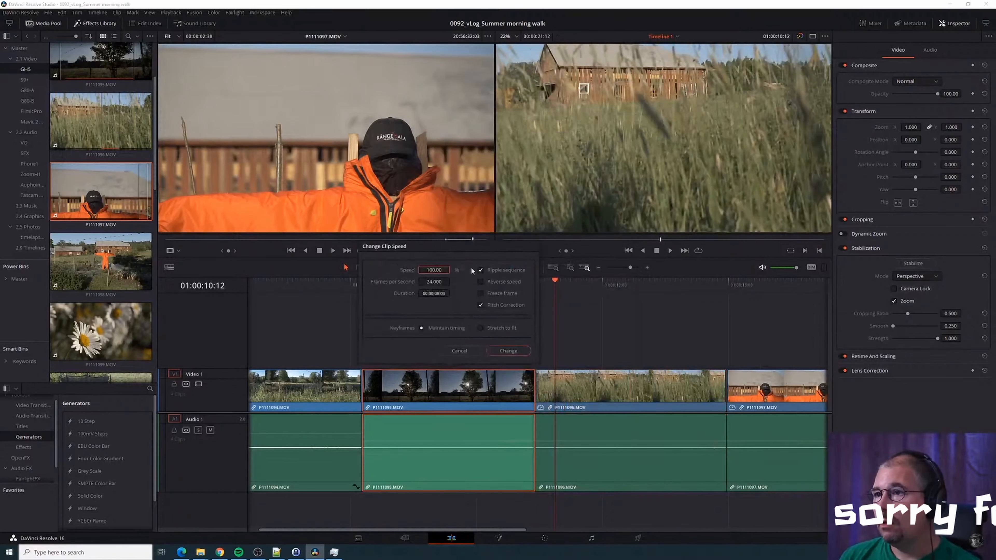
{"action": "type", "text": "50"}
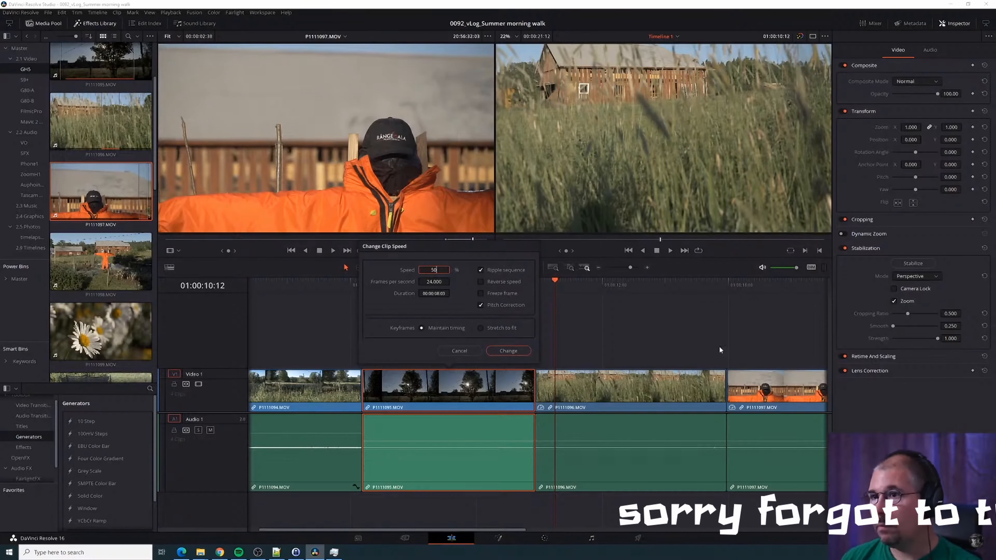
{"action": "left_click", "coordinate": [508, 351]}
Play the first timeline clip, P1111094.MOV, and set its speed to 50% with ripple sequence enabled
{"action": "left_click", "coordinate": [258, 286]}
{"action": "key", "text": "space"}
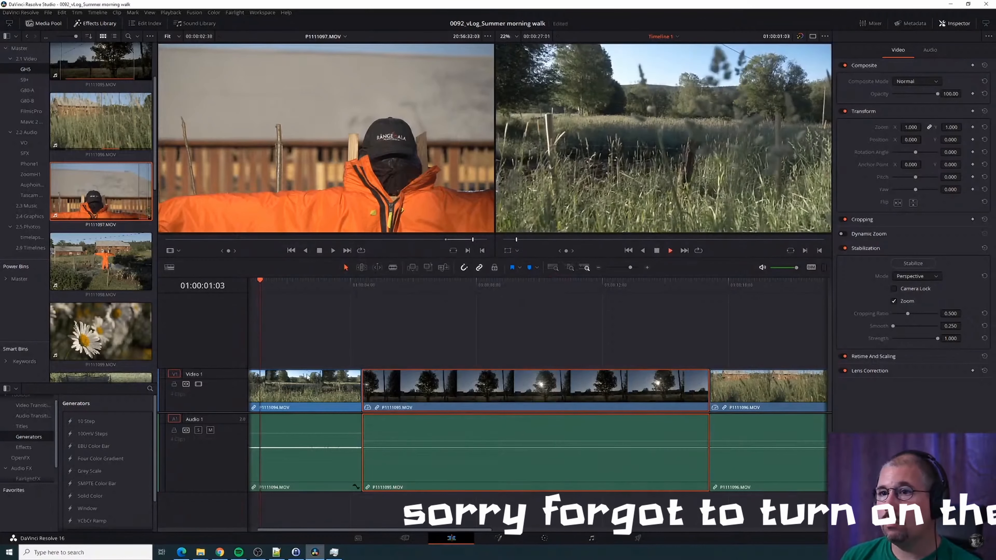
{"action": "right_click", "coordinate": [305, 386]}
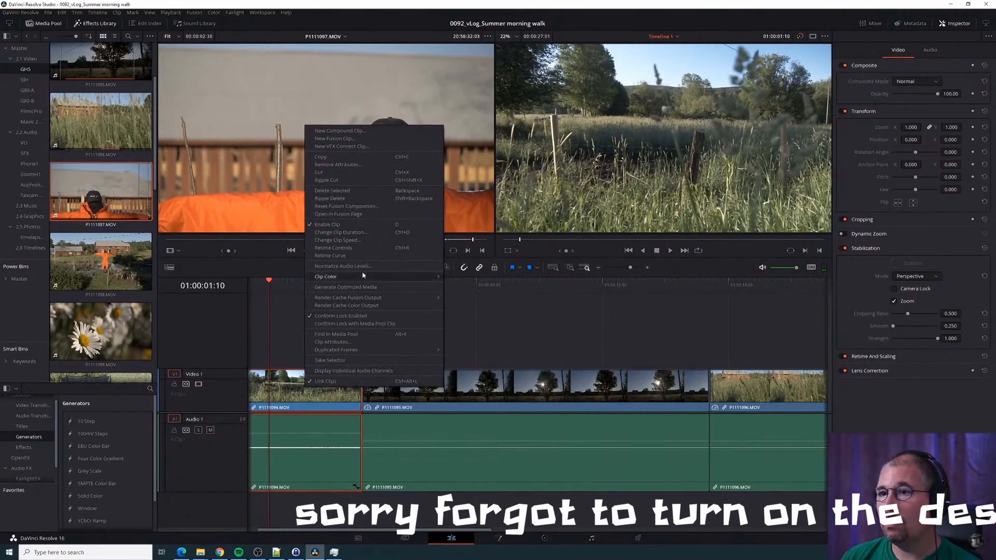
{"action": "left_click", "coordinate": [359, 239]}
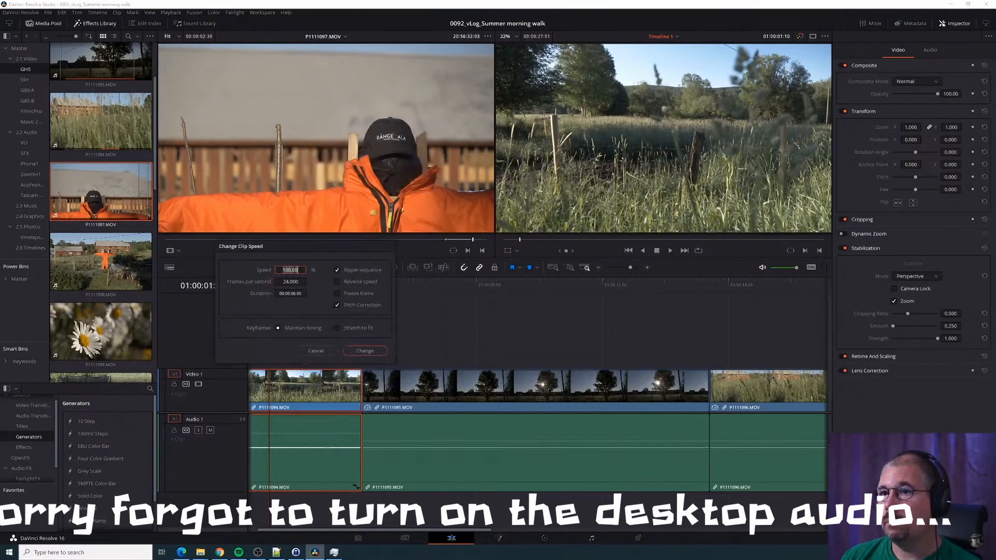
{"action": "type", "text": "50"}
{"action": "left_click", "coordinate": [367, 349]}
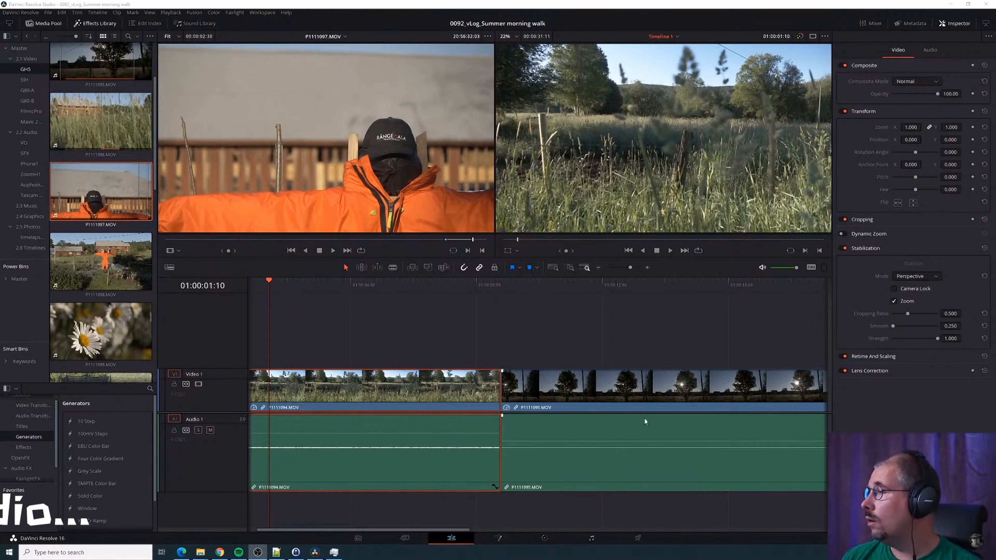
Replay part of the slowed P1111095.MOV timeline clip from 01:00:09:07 and bring the whole timeline into view
{"action": "left_click", "coordinate": [517, 291]}
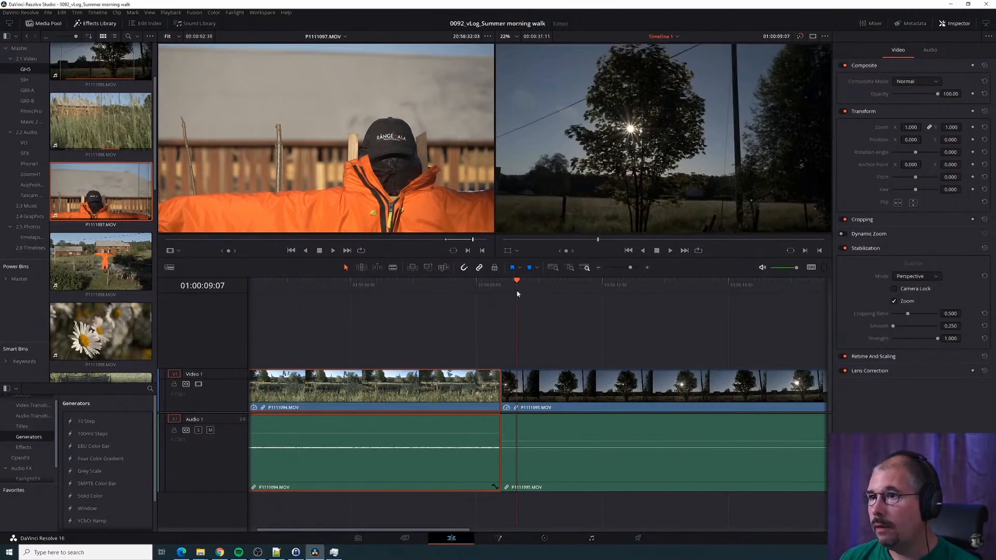
{"action": "key", "text": "space"}
{"action": "key", "text": "space"}
{"action": "key", "text": "shift+z"}
{"action": "scroll", "coordinate": [544, 348], "scroll_direction": "down", "scroll_amount": 3}
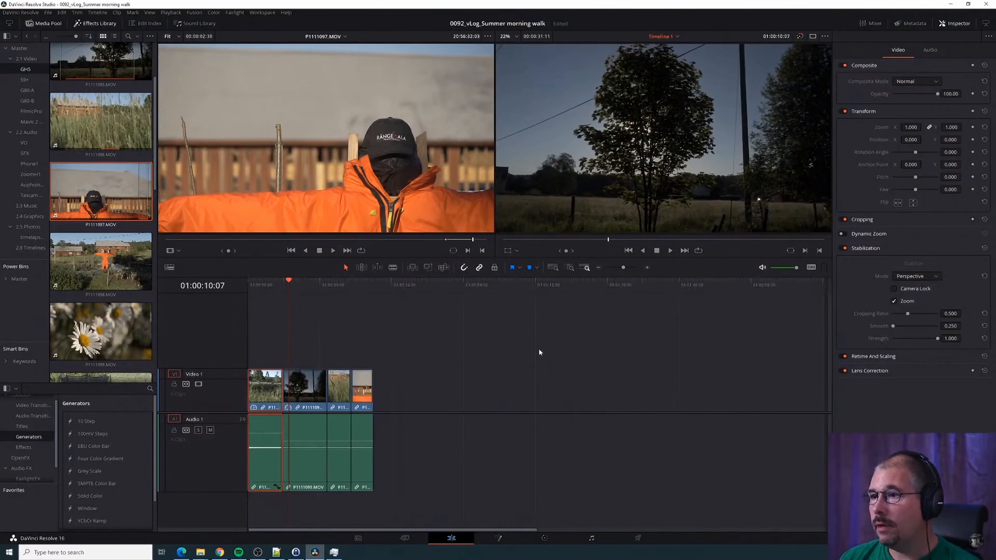
Load P1111098.MOV in the source viewer and mark its range from 20:56:35:30 to 20:56:37:12
{"action": "scroll", "coordinate": [133, 141], "scroll_direction": "down", "scroll_amount": 1}
{"action": "left_click", "coordinate": [110, 211]}
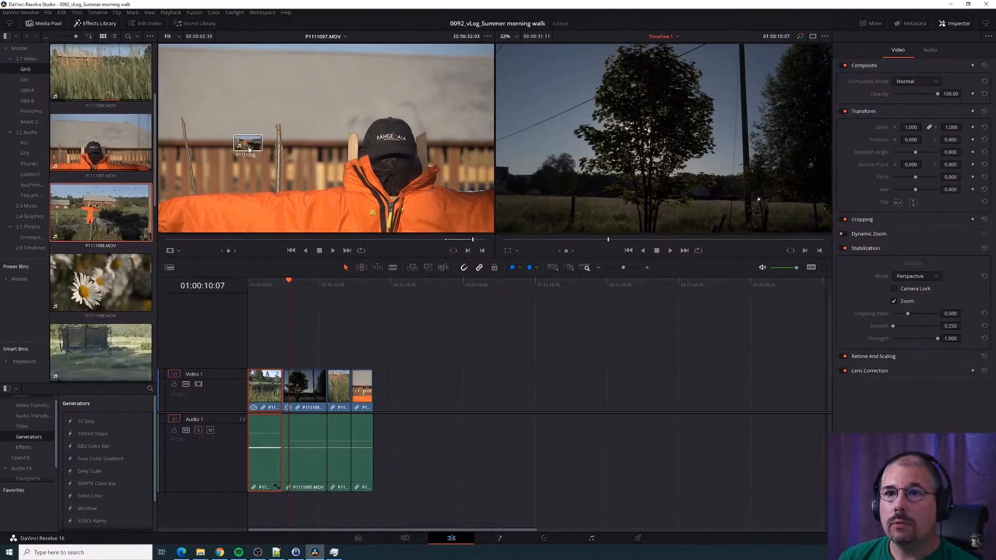
{"action": "mouse_move", "coordinate": [164, 239]}
{"action": "left_mouse_down"}
{"action": "mouse_move", "coordinate": [326, 225]}
{"action": "mouse_move", "coordinate": [456, 235]}
{"action": "mouse_move", "coordinate": [165, 239]}
{"action": "mouse_move", "coordinate": [419, 241]}
{"action": "mouse_move", "coordinate": [378, 247]}
{"action": "mouse_move", "coordinate": [435, 241]}
{"action": "mouse_move", "coordinate": [355, 242]}
{"action": "mouse_move", "coordinate": [489, 234]}
{"action": "mouse_move", "coordinate": [159, 241]}
{"action": "mouse_move", "coordinate": [168, 246]}
{"action": "left_mouse_up"}
{"action": "key", "text": "space"}
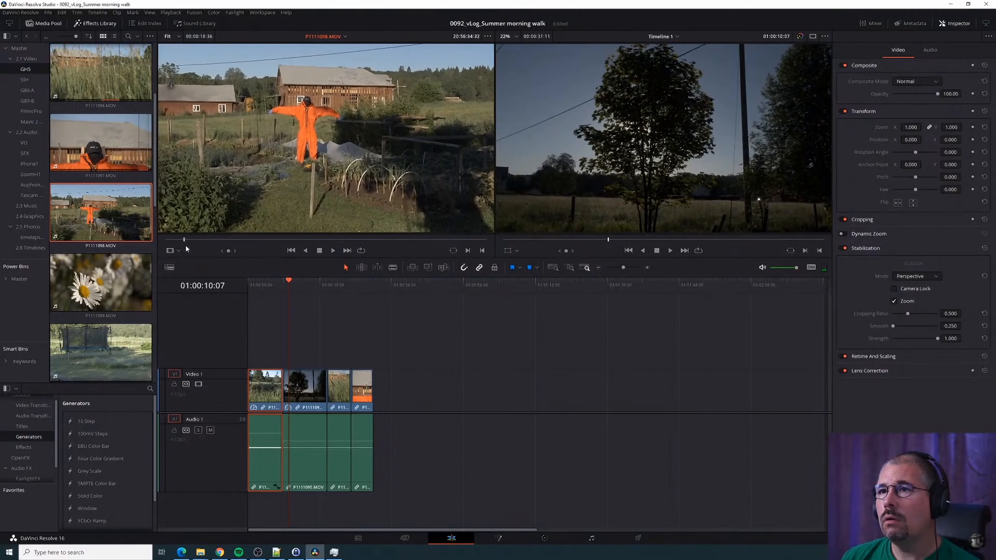
{"action": "key", "text": "i"}
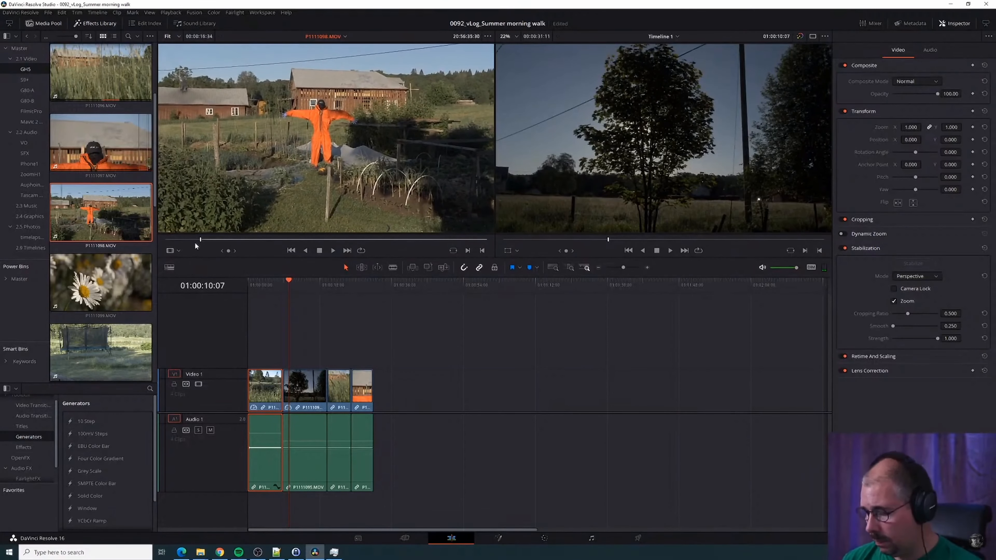
{"action": "key", "text": "space"}
{"action": "key", "text": "space"}
{"action": "key", "text": "o"}
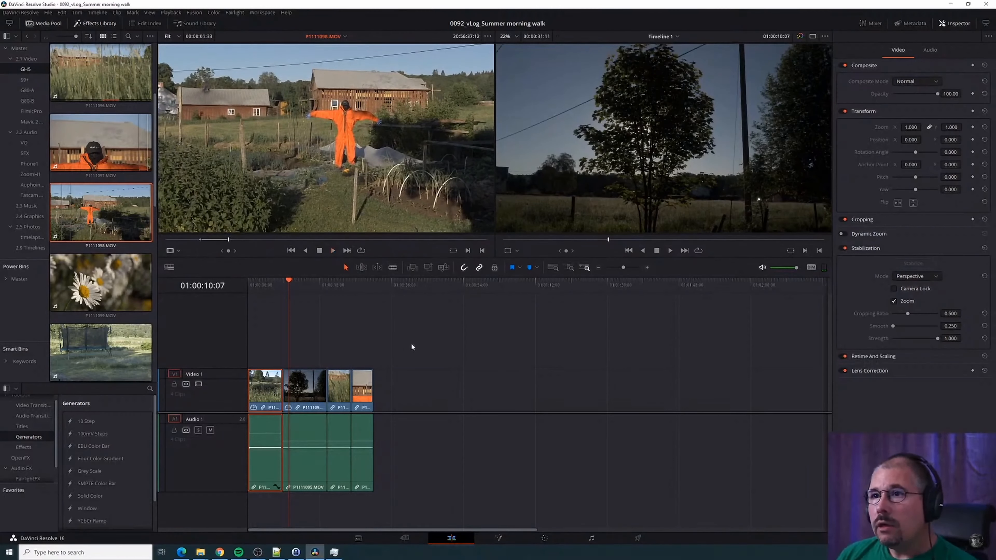
Insert the marked part of P1111098.MOV with its audio at 01:00:25:22, directly before P1111097.MOV, and replay the transition into it
{"action": "left_click", "coordinate": [291, 282]}
{"action": "left_click_drag", "start_coordinate": [294, 282], "coordinate": [351, 283]}
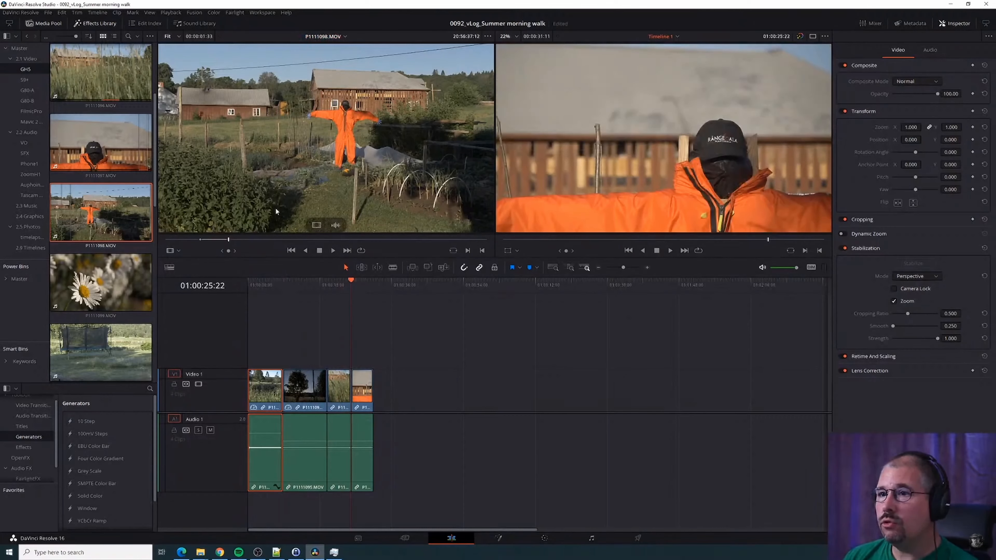
{"action": "left_click_drag", "start_coordinate": [275, 211], "coordinate": [780, 72]}
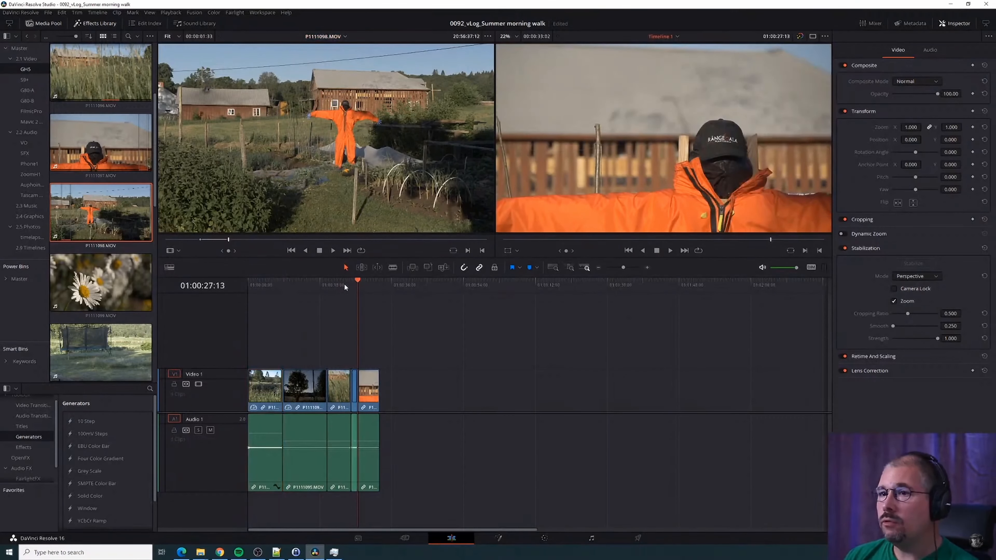
{"action": "left_click", "coordinate": [337, 286]}
{"action": "key", "text": "space"}
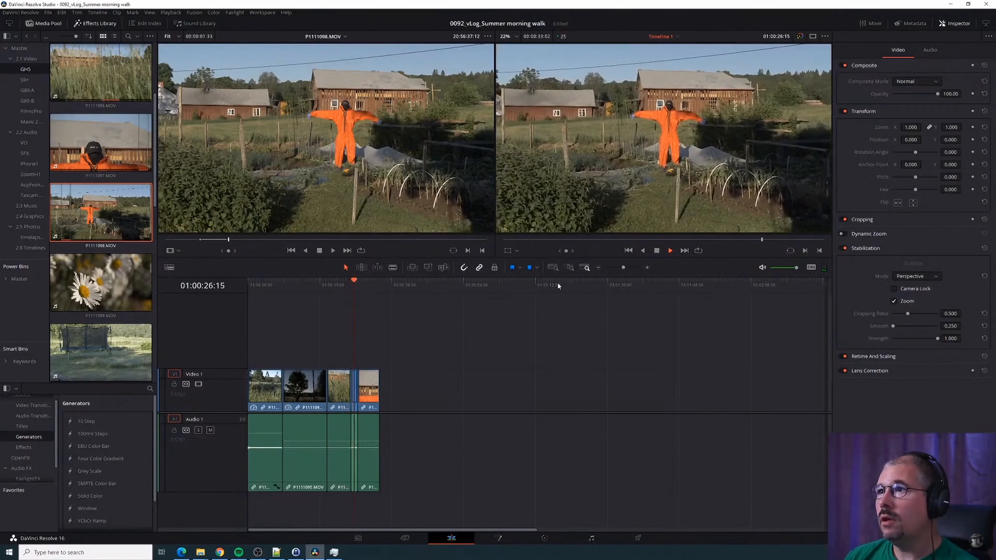
{"action": "key", "text": "space"}
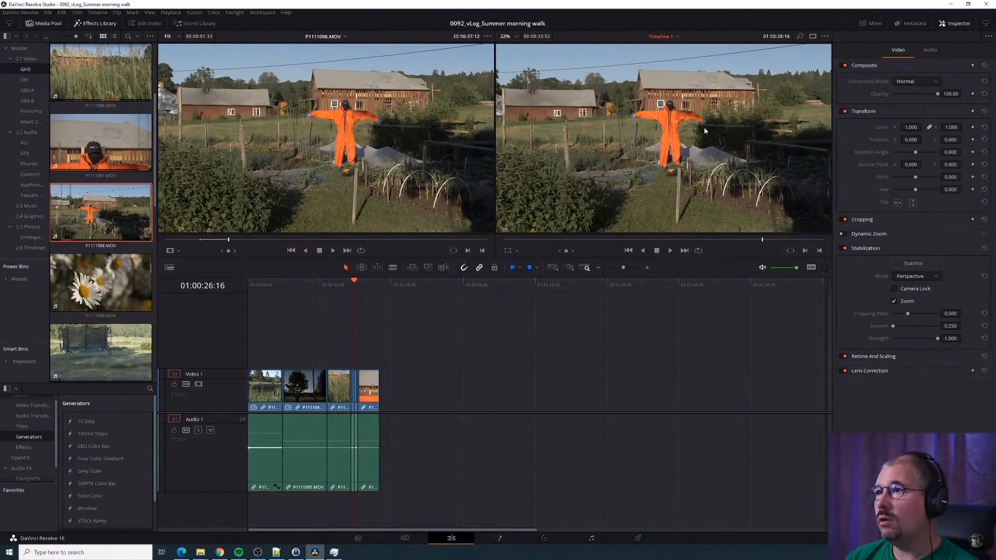
Stabilize the P1111098.MOV timeline clip using the Perspective mode
{"action": "left_click_drag", "start_coordinate": [364, 284], "coordinate": [351, 299]}
{"action": "scroll", "coordinate": [428, 383], "scroll_direction": "up", "scroll_amount": 5}
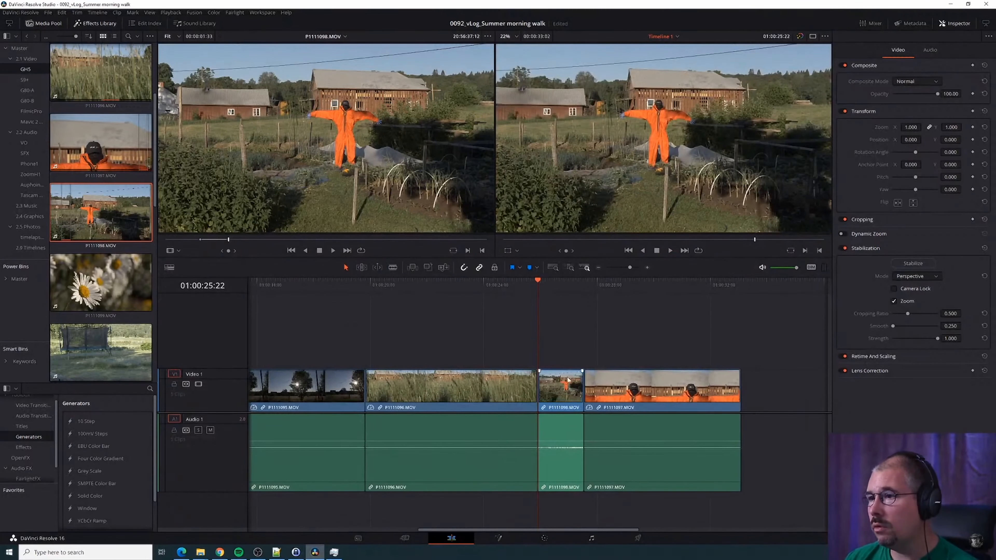
{"action": "left_click", "coordinate": [916, 264]}
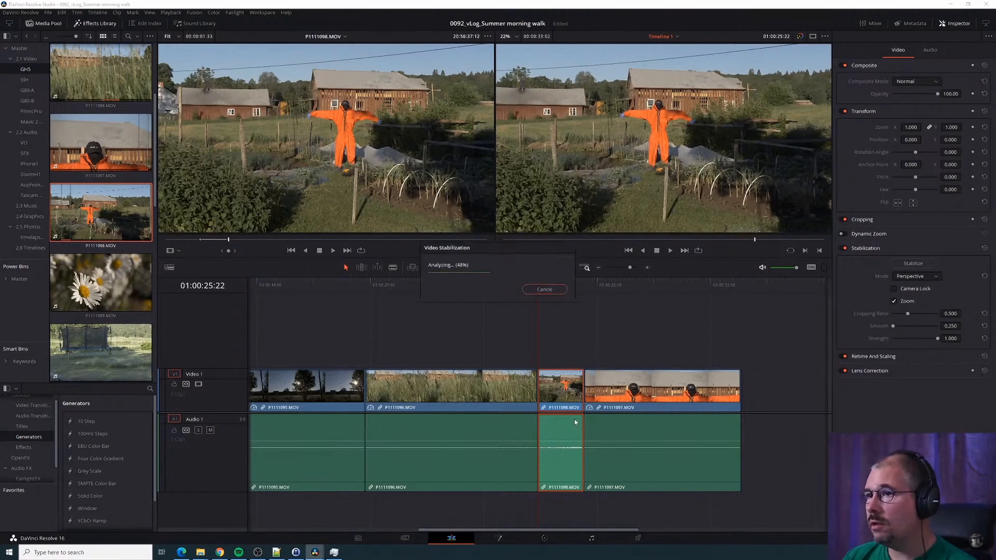
Check the video frame rate in the P1111098.MOV timeline clip's attributes and close them without changes
{"action": "right_click", "coordinate": [564, 397]}
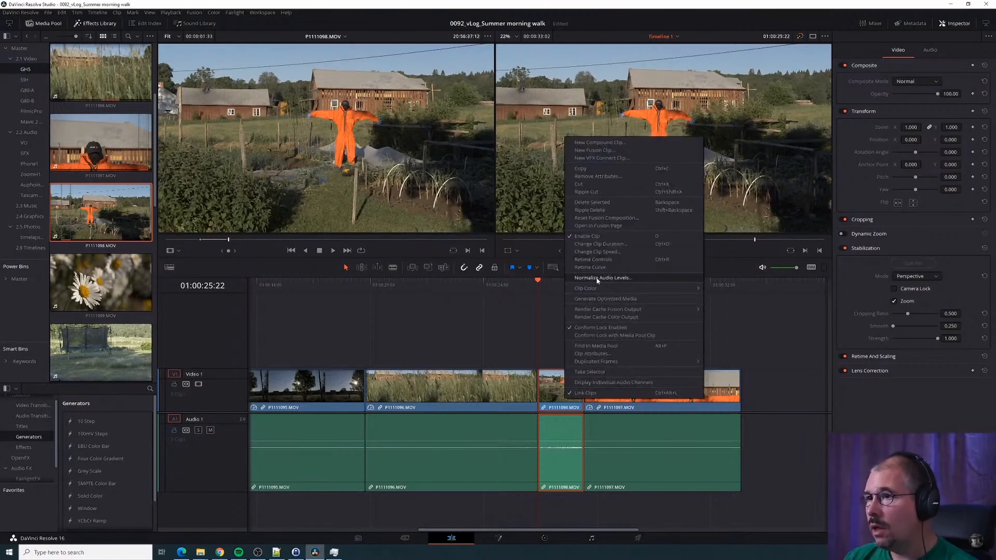
{"action": "left_click", "coordinate": [592, 353]}
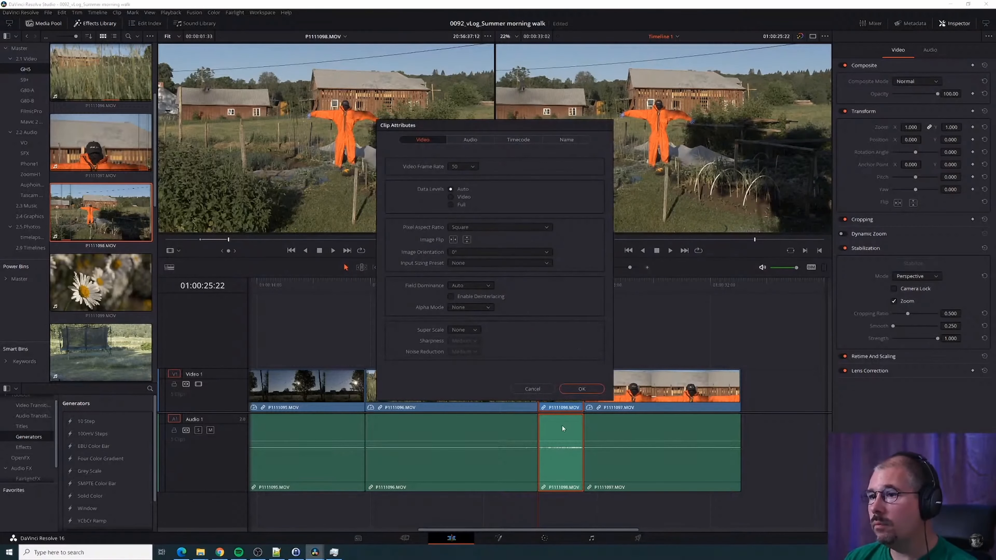
{"action": "left_click", "coordinate": [532, 389]}
Slow the P1111098.MOV timeline clip to half speed with ripple sequence enabled and replay it into the following clip
{"action": "right_click", "coordinate": [565, 408]}
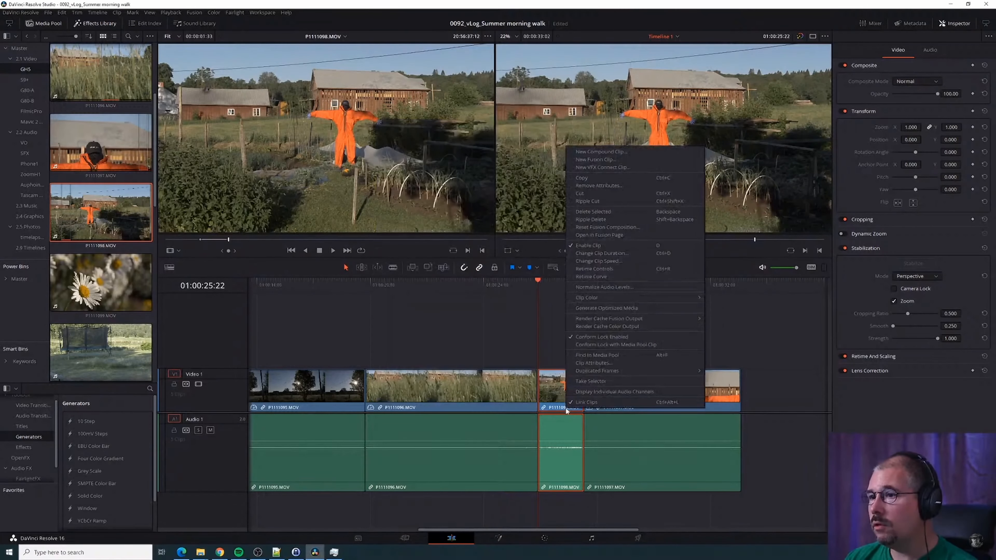
{"action": "left_click", "coordinate": [598, 261]}
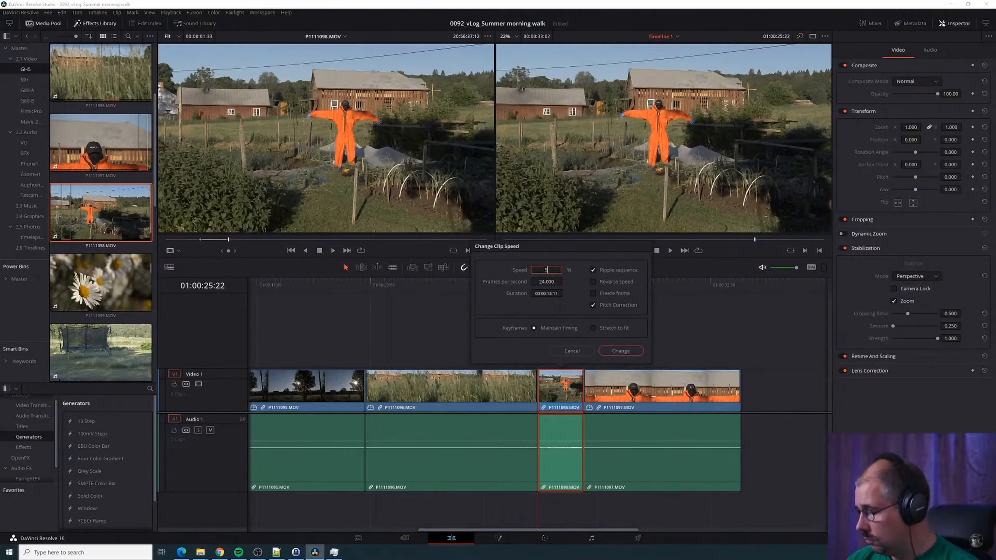
{"action": "left_click", "coordinate": [623, 347]}
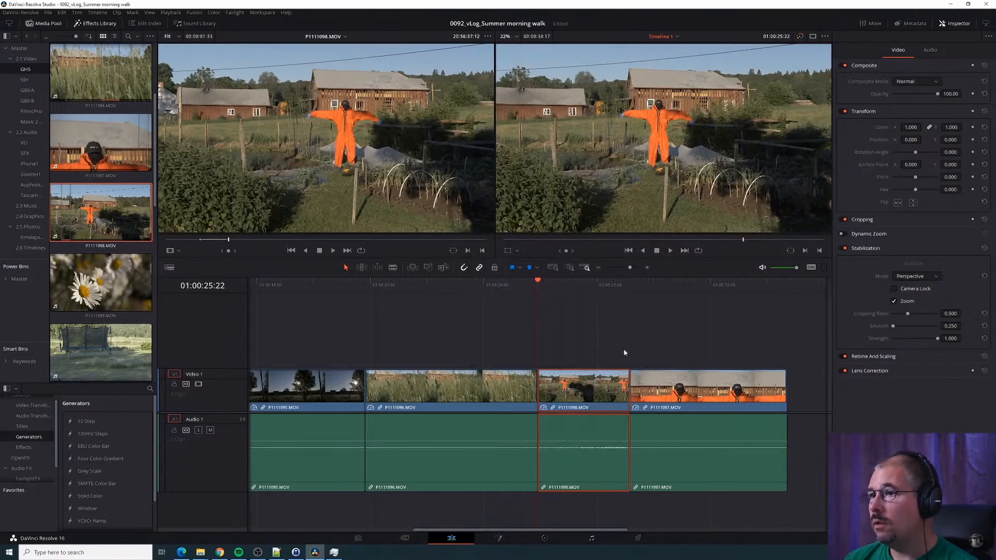
{"action": "left_click", "coordinate": [518, 280]}
{"action": "key", "text": "space"}
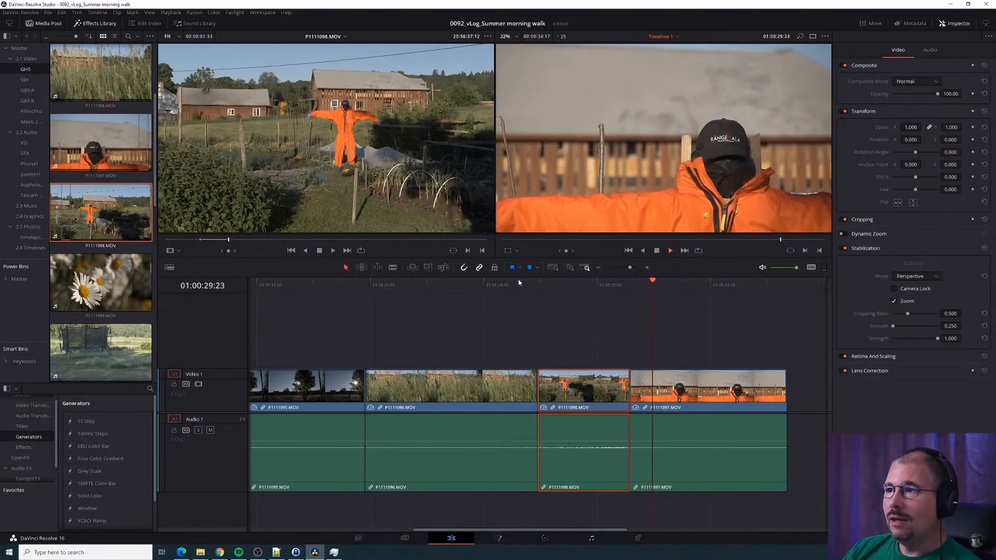
{"action": "key", "text": "space"}
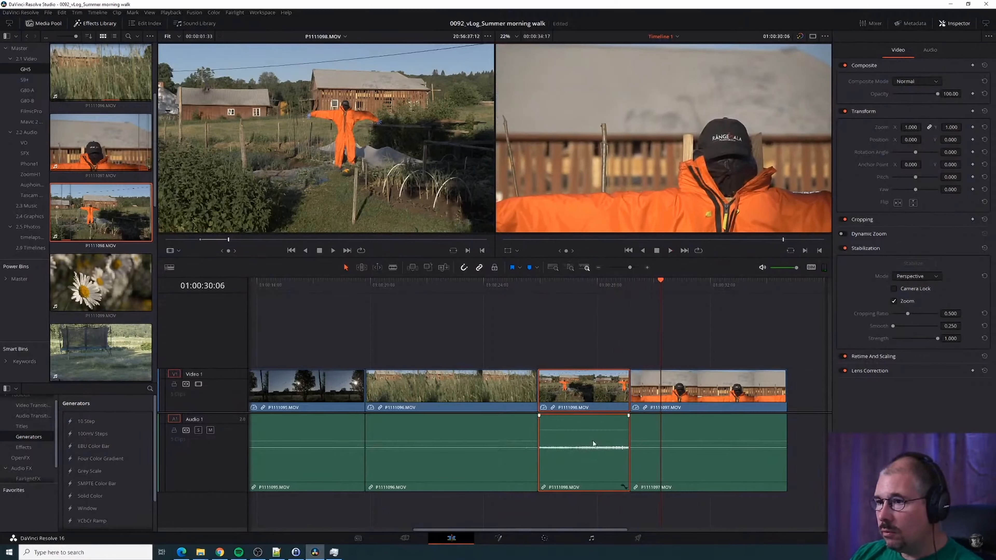
Replay the P1111098.MOV timeline clip from its start
{"action": "left_click", "coordinate": [538, 285]}
{"action": "key", "text": "space"}
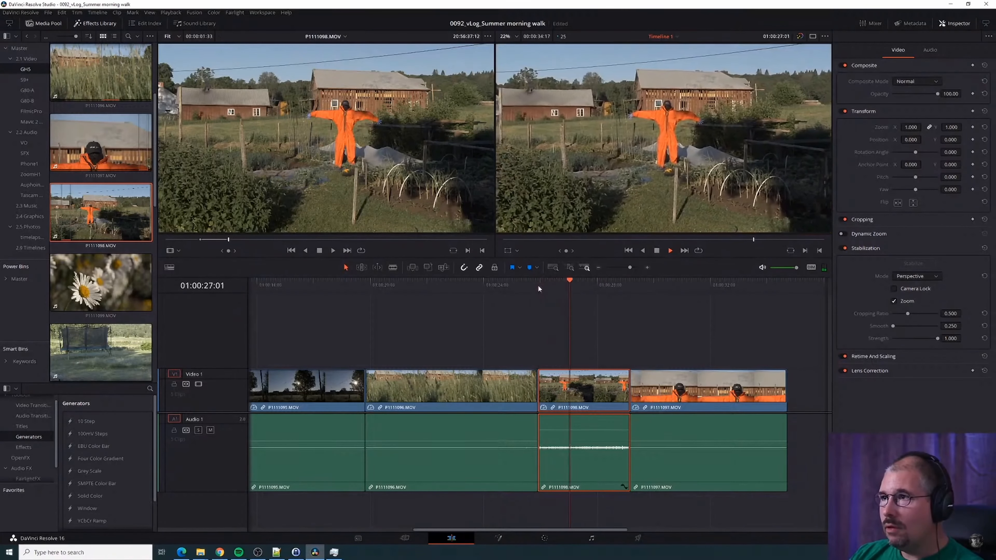
{"action": "key", "text": "space"}
Disable the audio parts of all five timeline clips, keeping their video enabled
{"action": "scroll", "coordinate": [581, 348], "scroll_direction": "down", "scroll_amount": 7}
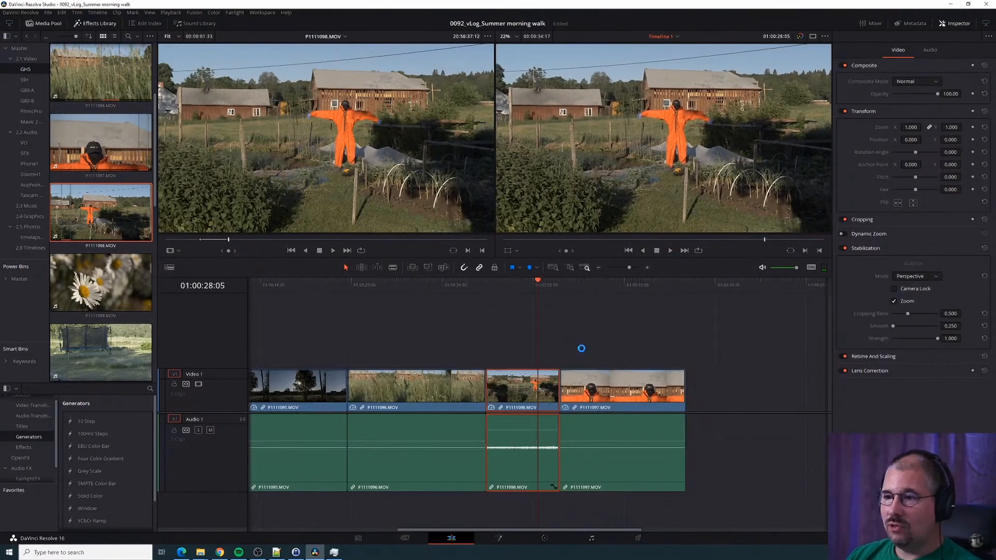
{"action": "left_click", "coordinate": [464, 404]}
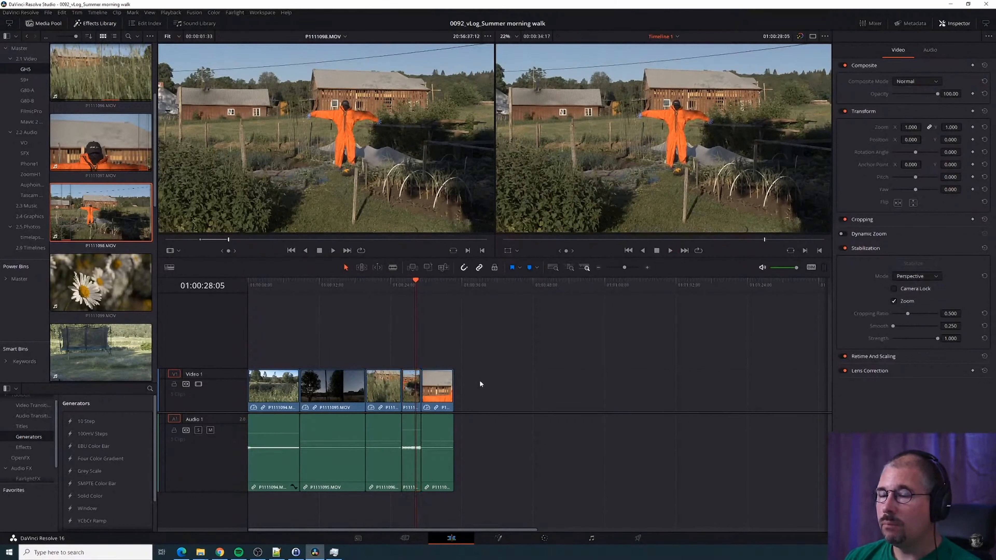
{"action": "left_click_drag", "start_coordinate": [453, 461], "coordinate": [182, 443]}
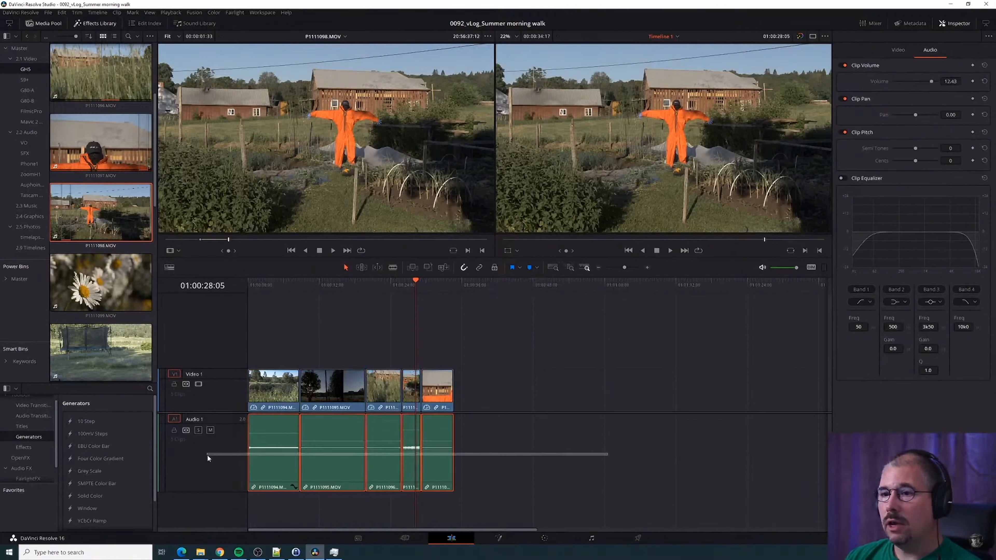
{"action": "left_click_drag", "start_coordinate": [207, 456], "coordinate": [208, 455]}
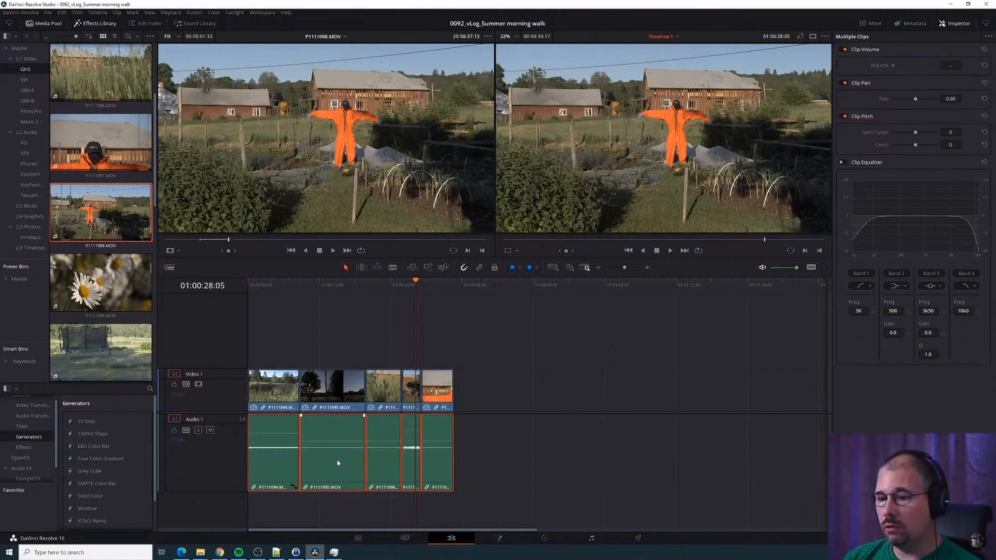
{"action": "key", "text": "d"}
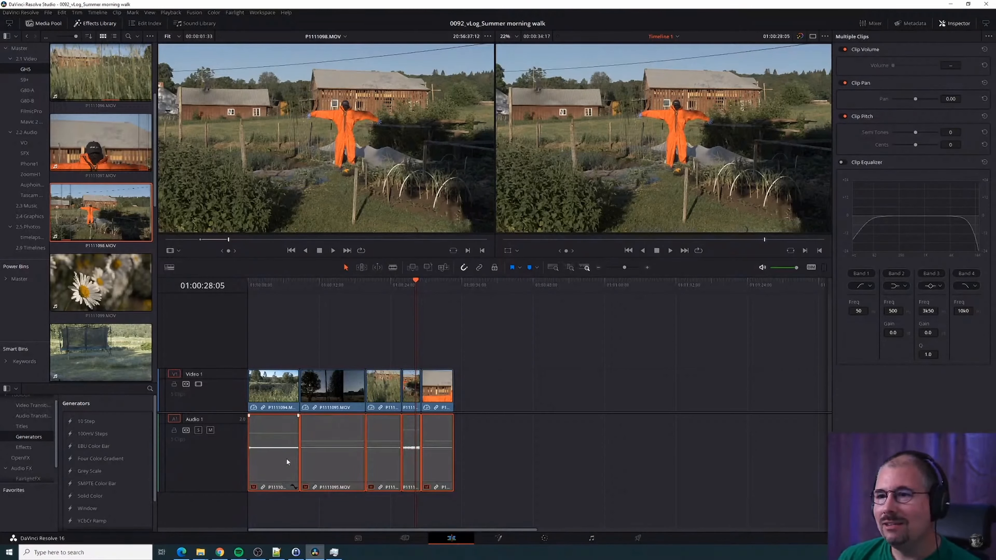
{"action": "left_click_drag", "start_coordinate": [414, 282], "coordinate": [395, 305]}
{"action": "key", "text": "Down"}
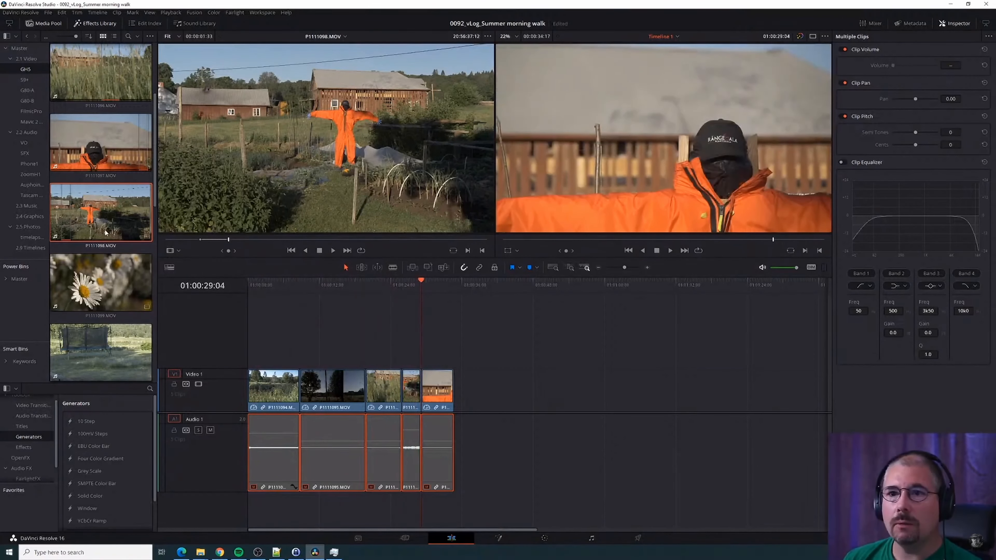
Open P1111099.MOV in the source viewer, play its beginning and mark an in point near the start
{"action": "scroll", "coordinate": [105, 233], "scroll_direction": "down", "scroll_amount": 1}
{"action": "left_click", "coordinate": [105, 232]}
{"action": "key", "text": "space"}
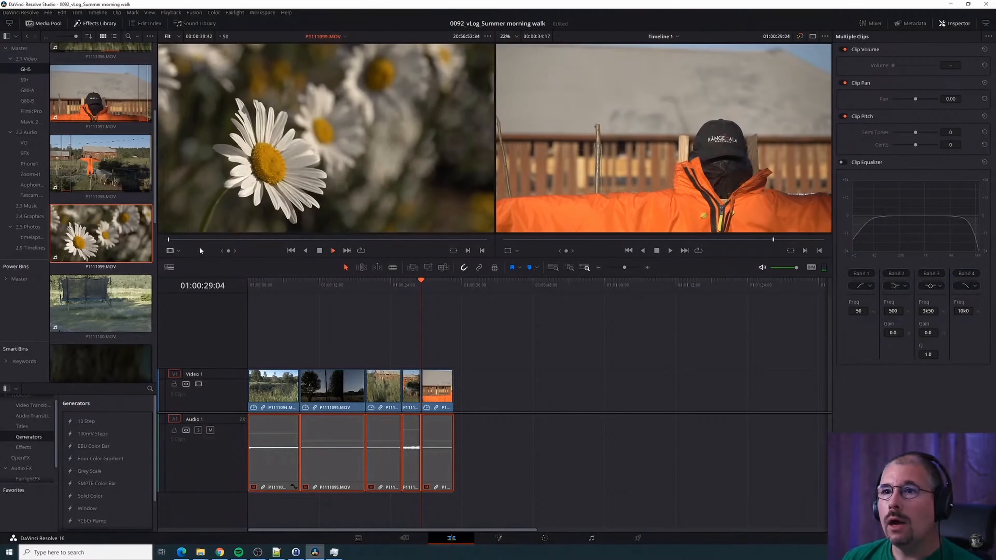
{"action": "key", "text": "i"}
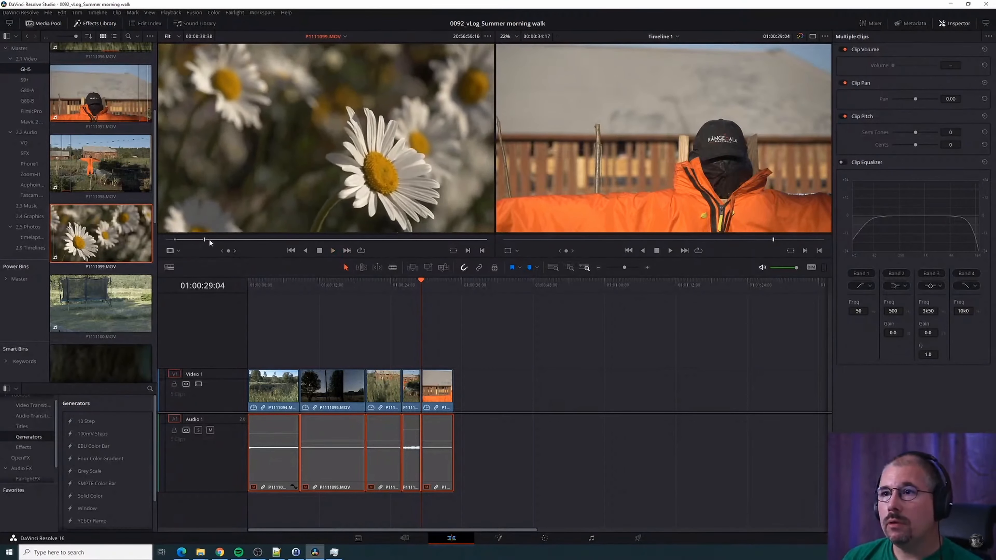
Mark P1111099.MOV from 20:57:22:07 to 20:57:28:00 and append that part with its audio after P1111097.MOV at 01:00:34:17
{"action": "left_click_drag", "start_coordinate": [209, 240], "coordinate": [314, 249]}
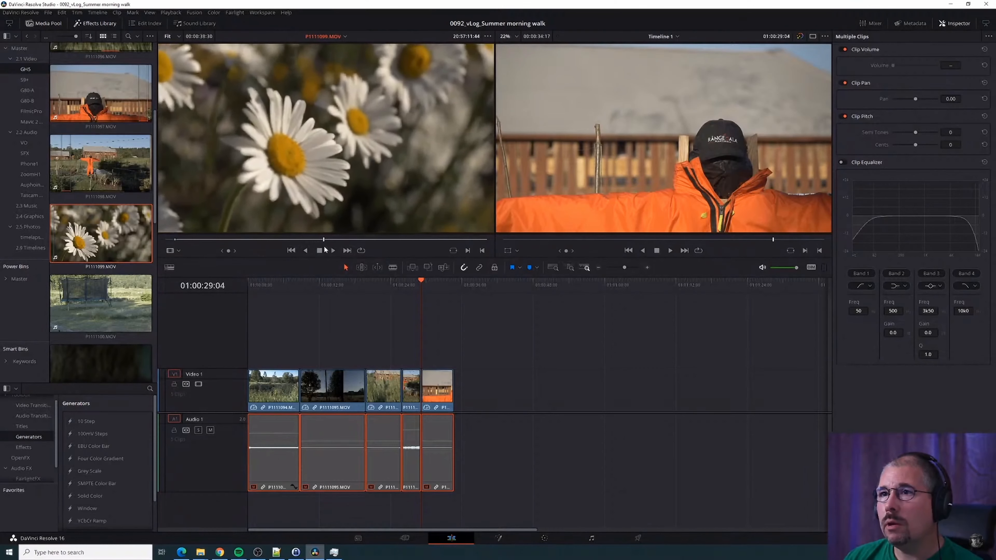
{"action": "left_click_drag", "start_coordinate": [344, 246], "coordinate": [406, 240]}
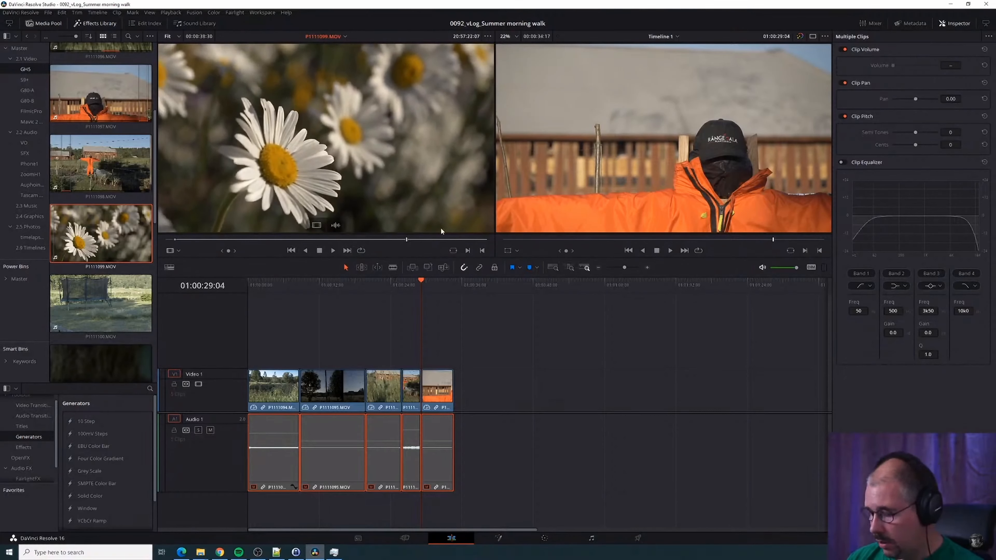
{"action": "key", "text": "i"}
{"action": "left_click_drag", "start_coordinate": [411, 240], "coordinate": [453, 238]}
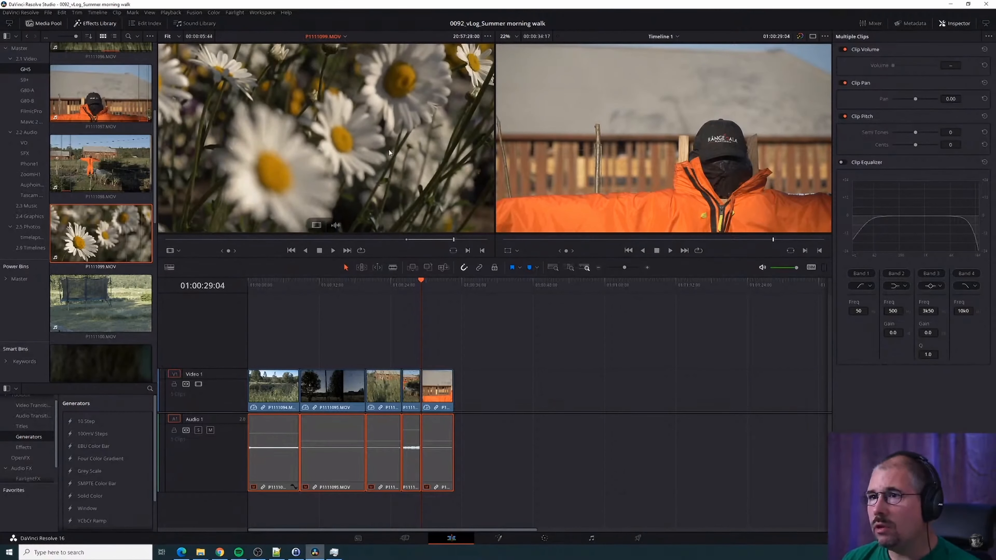
{"action": "left_click_drag", "start_coordinate": [435, 196], "coordinate": [459, 407]}
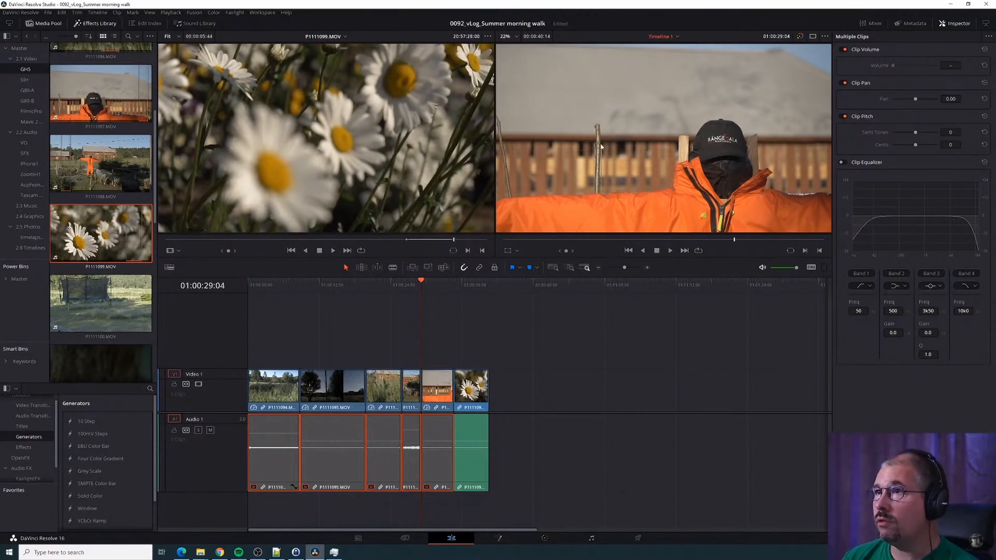
{"action": "left_click", "coordinate": [459, 287]}
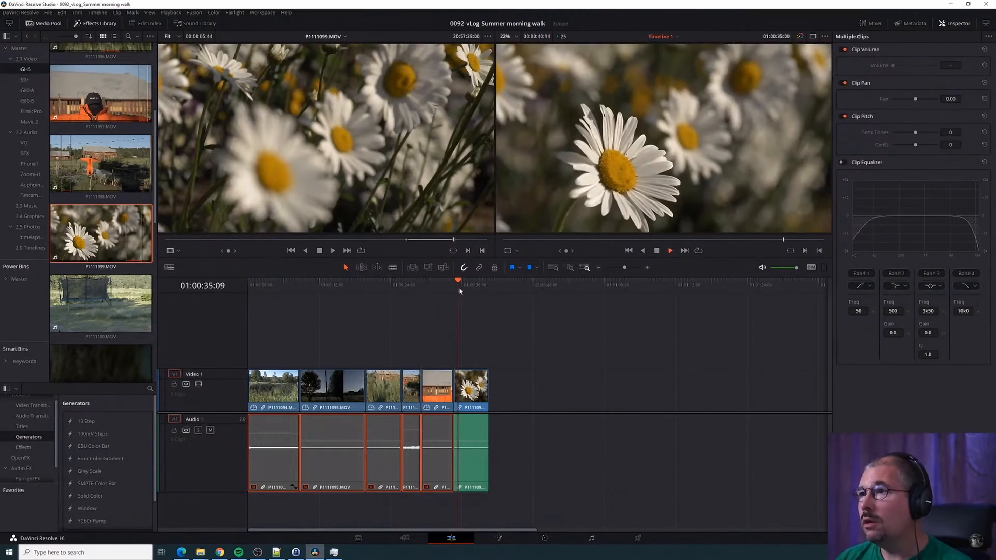
Slow the appended P1111099.MOV timeline clip to 50% speed with ripple sequence enabled
{"action": "right_click", "coordinate": [481, 384]}
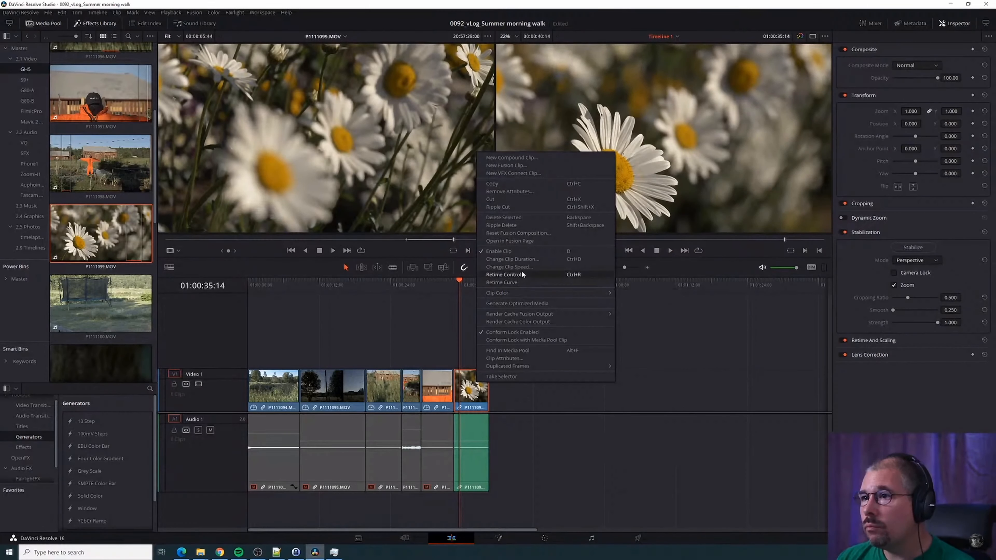
{"action": "left_click", "coordinate": [509, 267]}
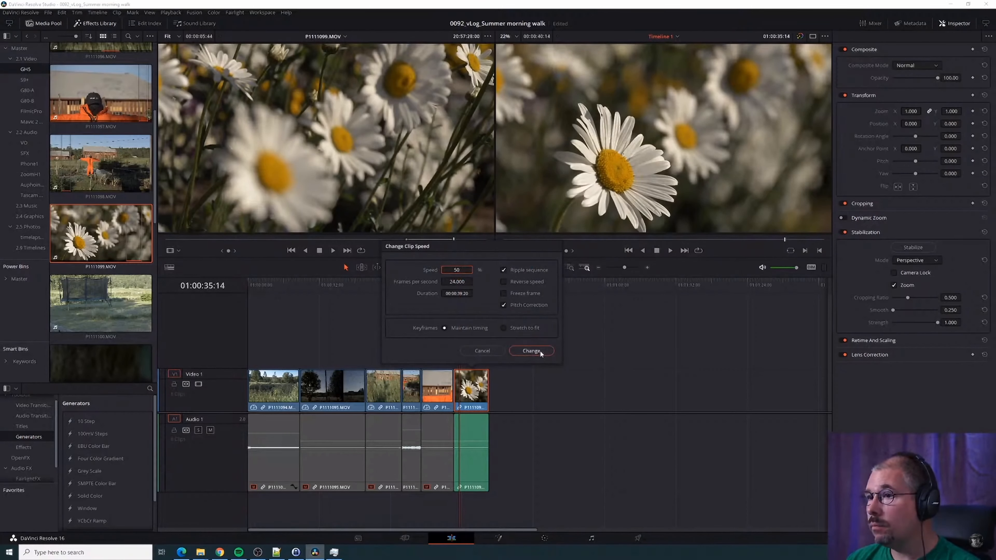
{"action": "left_click", "coordinate": [532, 351]}
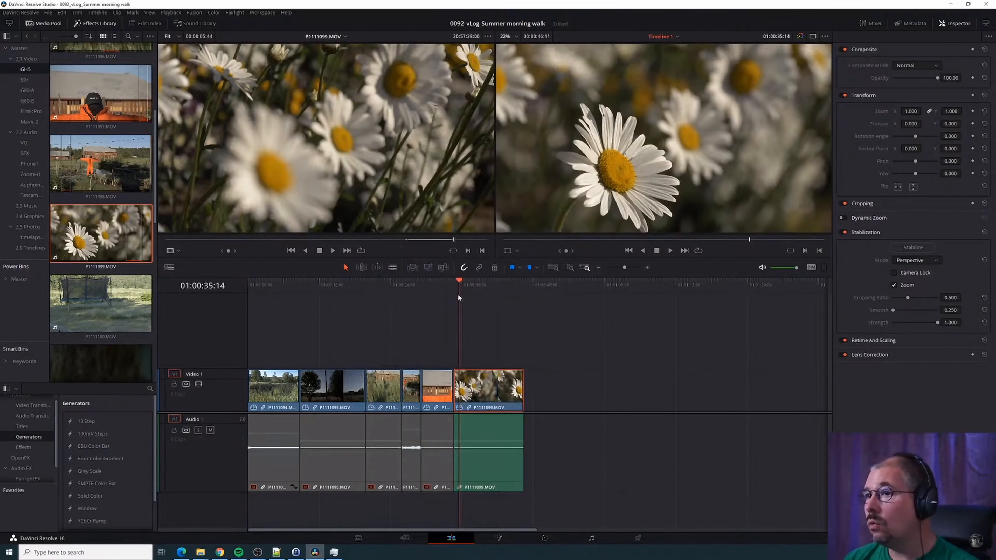
{"action": "left_click_drag", "start_coordinate": [458, 295], "coordinate": [457, 296]}
Stabilize the slowed P1111099.MOV timeline clip using the Perspective mode and replay it
{"action": "left_click", "coordinate": [910, 248]}
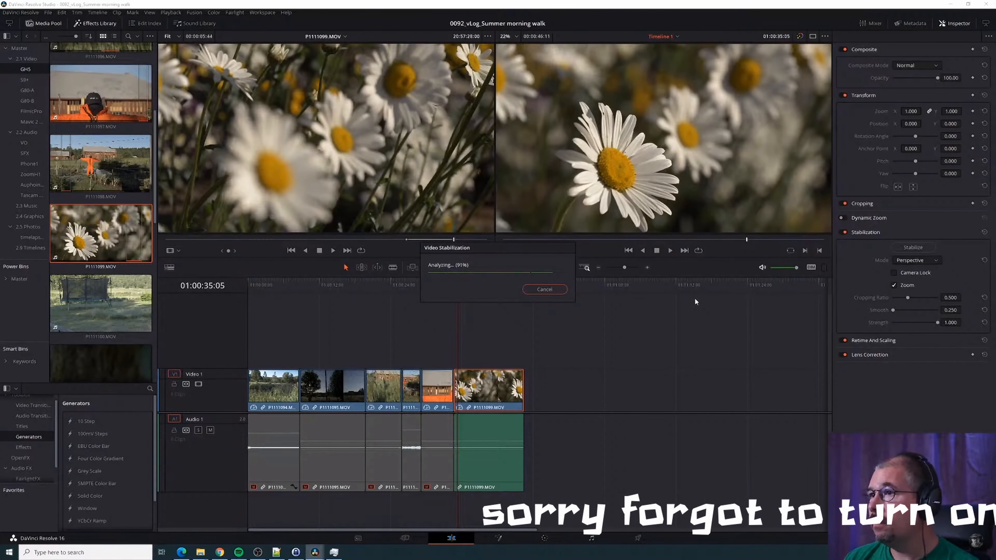
{"action": "key", "text": "space"}
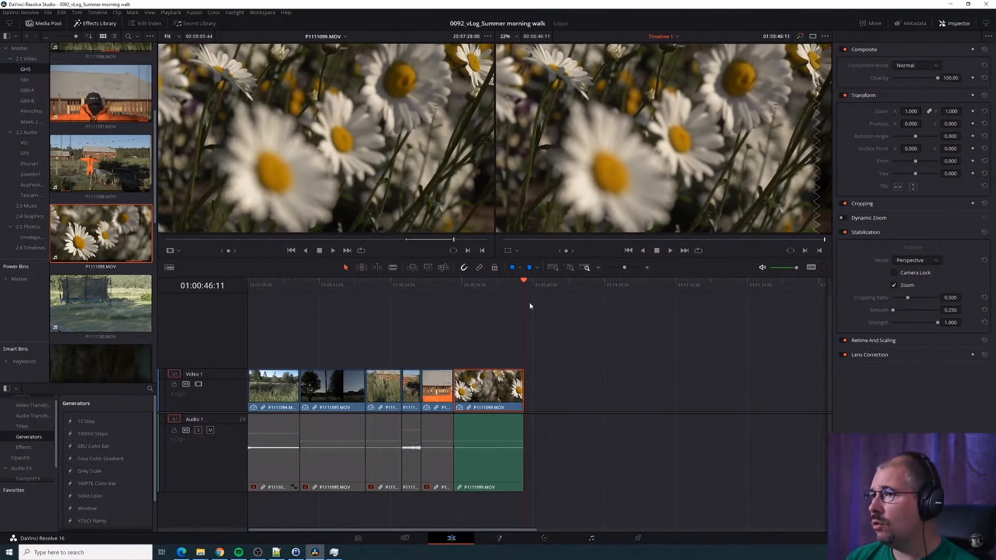
{"action": "key", "text": "space"}
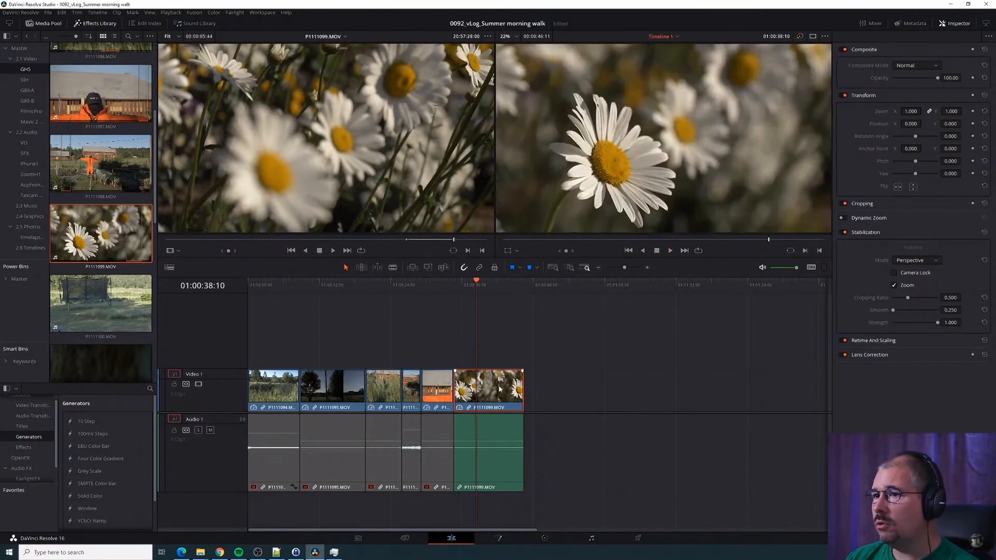
Reset the stabilization of the P1111099.MOV timeline clip and replay it from its start
{"action": "left_click", "coordinate": [984, 233]}
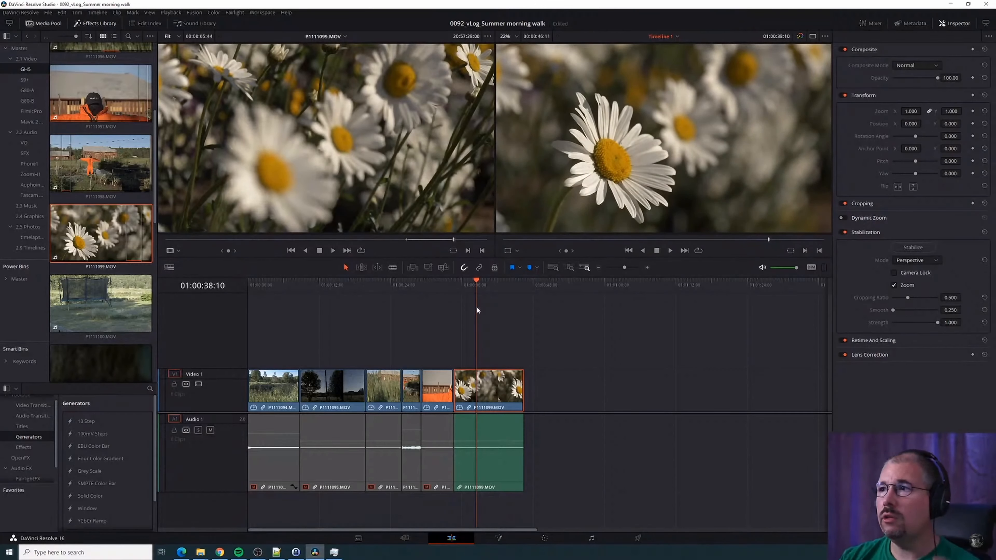
{"action": "left_click", "coordinate": [459, 283]}
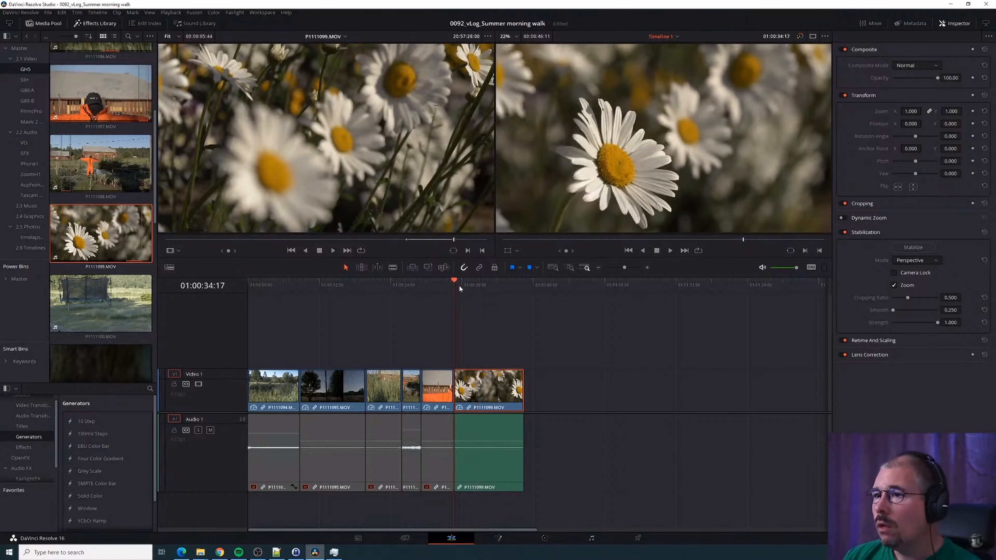
{"action": "key", "text": "space"}
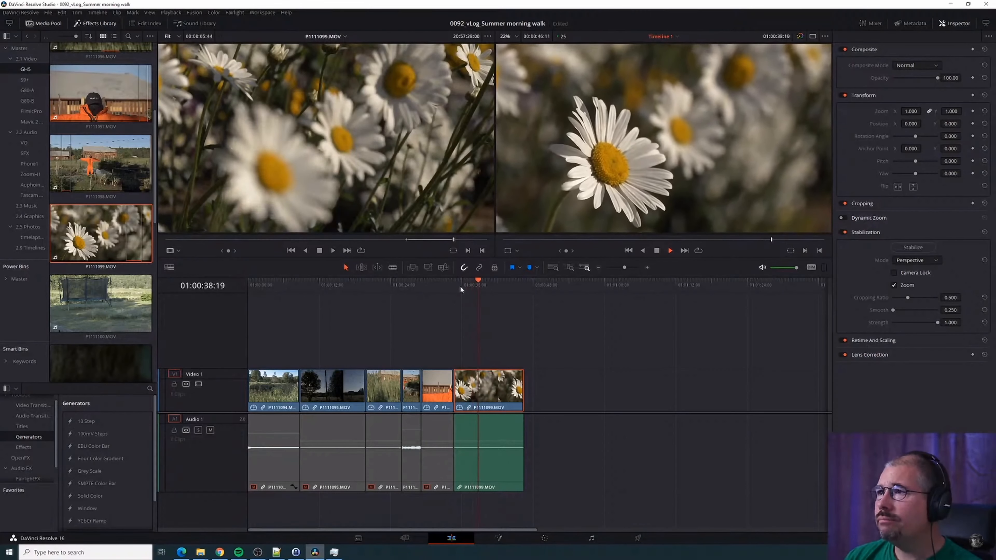
{"action": "key", "text": "space"}
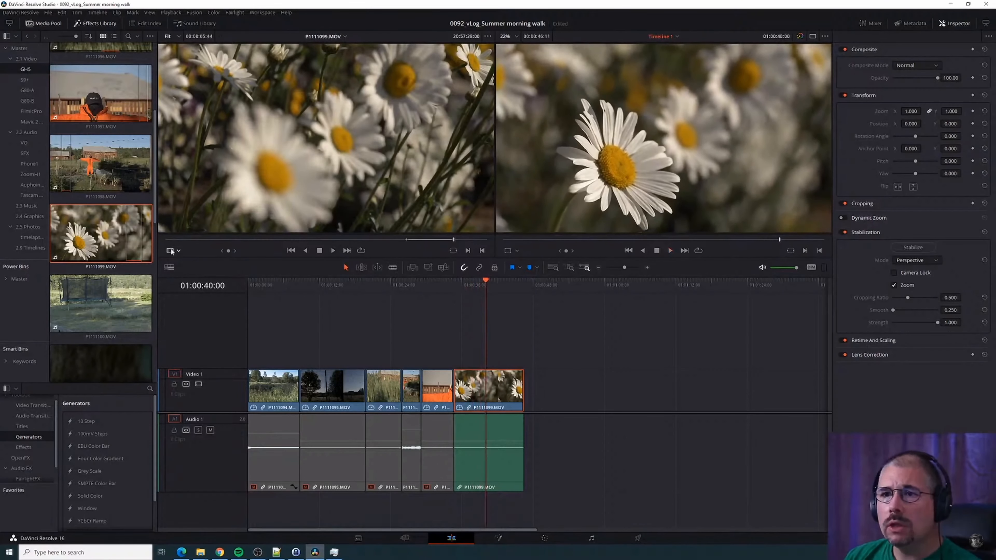
Mark a 00:00:01:26 part of P1111099.MOV ending at 20:56:56:48, append it with audio at 01:00:46:11 and play it
{"action": "mouse_move", "coordinate": [170, 239]}
{"action": "left_mouse_down"}
{"action": "mouse_move", "coordinate": [199, 246]}
{"action": "mouse_move", "coordinate": [185, 243]}
{"action": "left_mouse_up"}
{"action": "key", "text": "i"}
{"action": "key", "text": "space"}
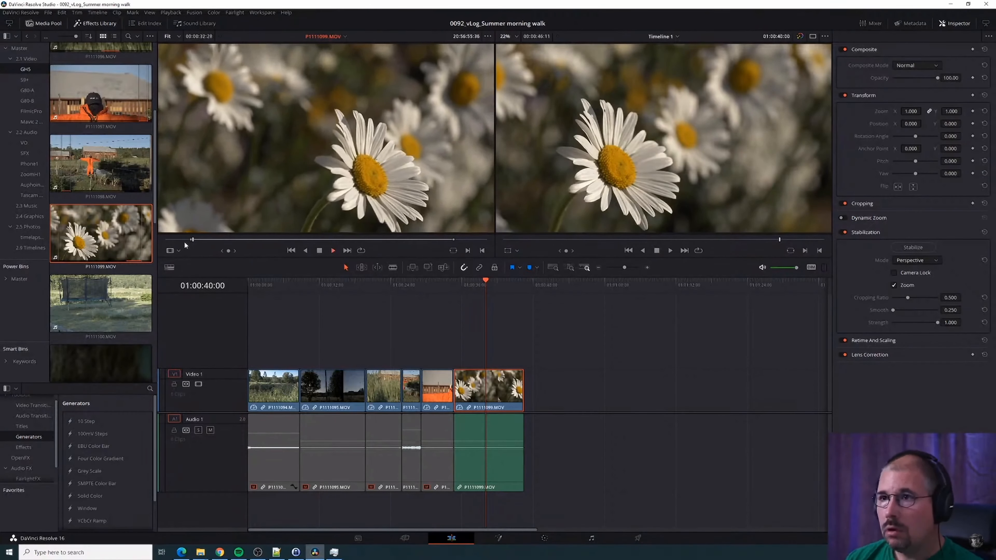
{"action": "key", "text": "space"}
{"action": "key", "text": "o"}
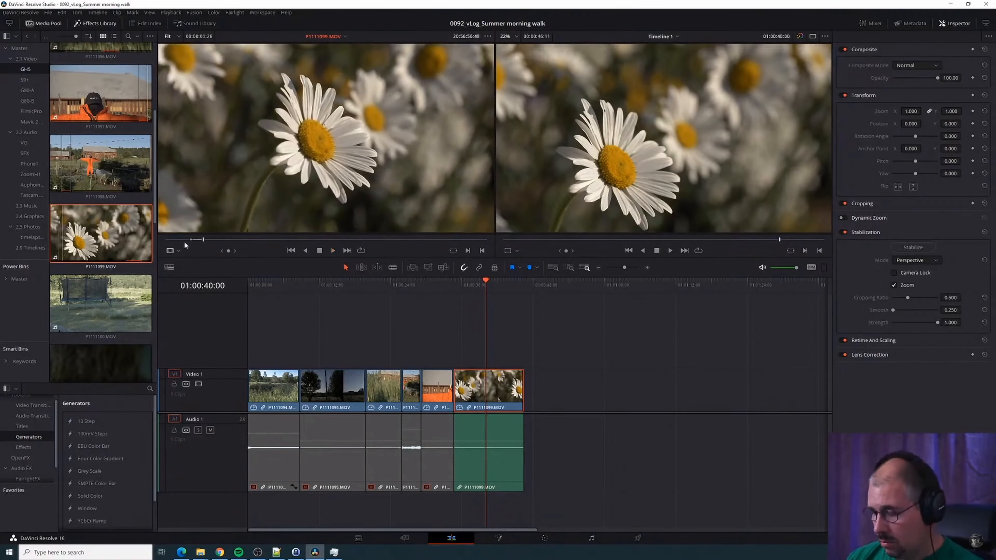
{"action": "left_click_drag", "start_coordinate": [552, 431], "coordinate": [528, 420]}
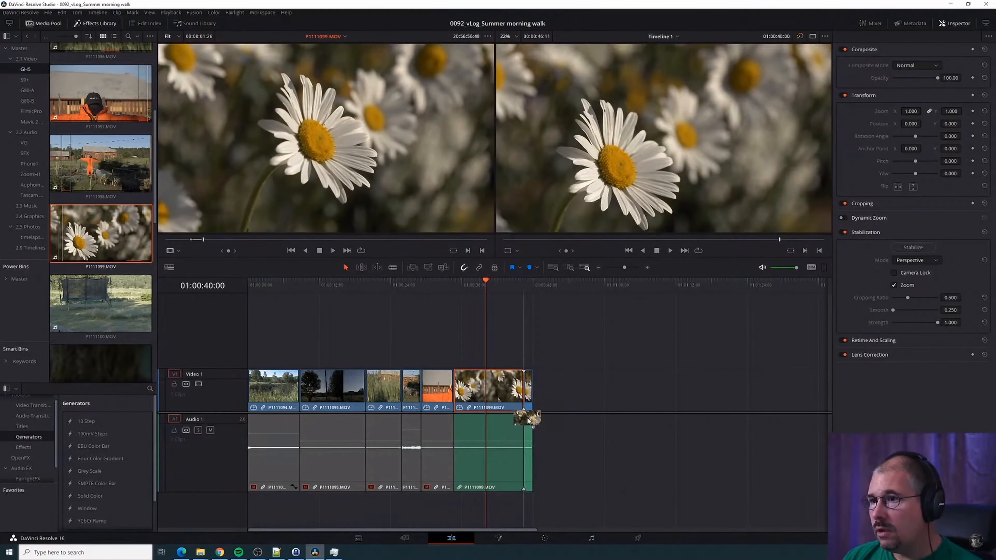
{"action": "left_click", "coordinate": [527, 284]}
{"action": "scroll", "coordinate": [552, 373], "scroll_direction": "up", "scroll_amount": 4}
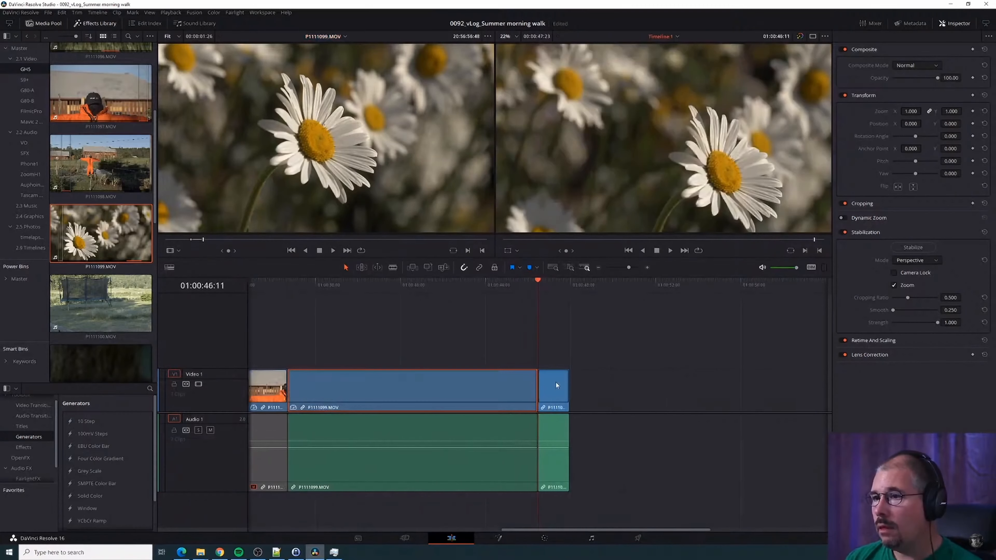
{"action": "key", "text": "space"}
Slow the short P1111099.MOV clip at the timeline's end to 50% speed with ripple sequence enabled and replay it
{"action": "right_click", "coordinate": [551, 385]}
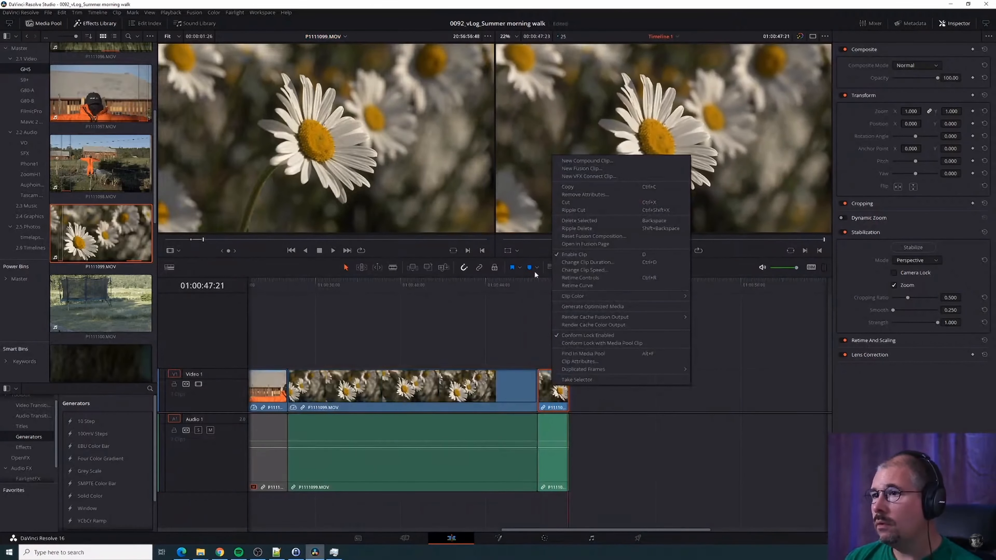
{"action": "left_click", "coordinate": [535, 284]}
{"action": "right_click", "coordinate": [552, 387]}
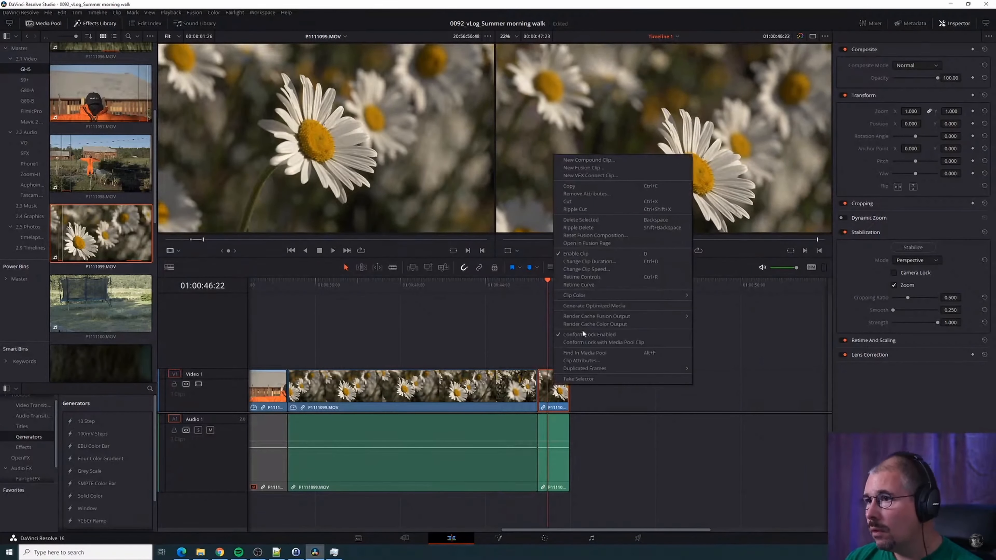
{"action": "left_click", "coordinate": [601, 270]}
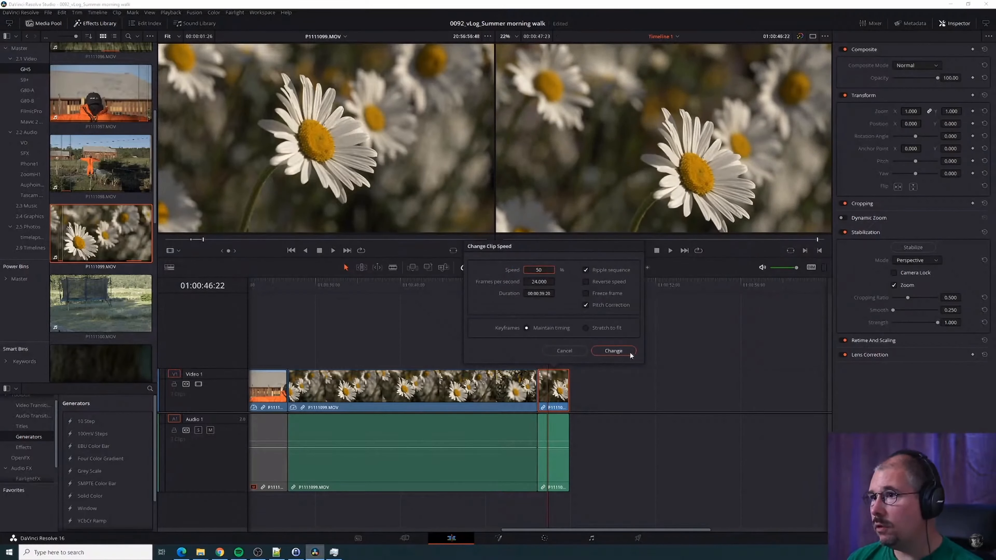
{"action": "left_click", "coordinate": [613, 351]}
{"action": "left_click", "coordinate": [533, 290]}
{"action": "key", "text": "space"}
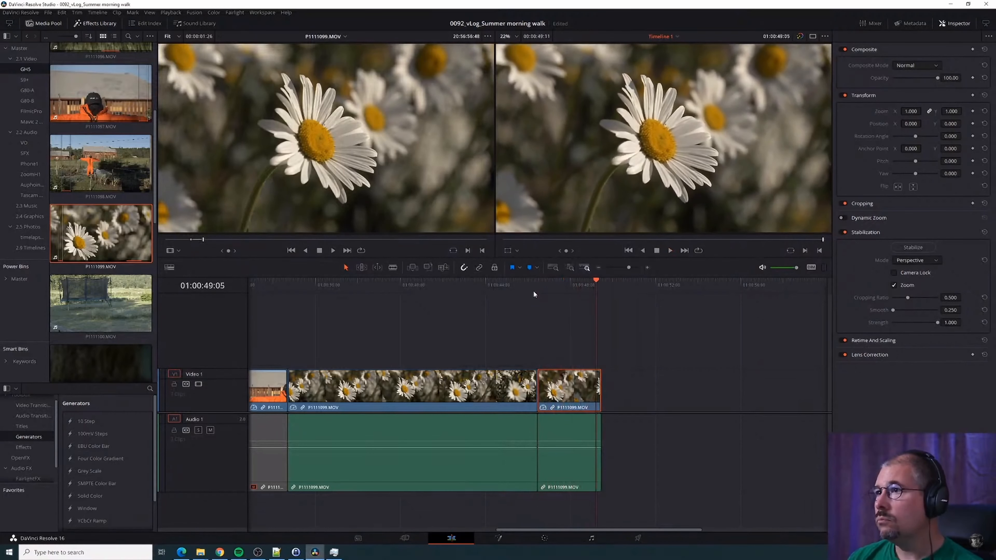
Ripple delete the longer P1111099.MOV timeline clip with its audio, keeping the short one after P1111097.MOV
{"action": "left_click", "coordinate": [398, 438]}
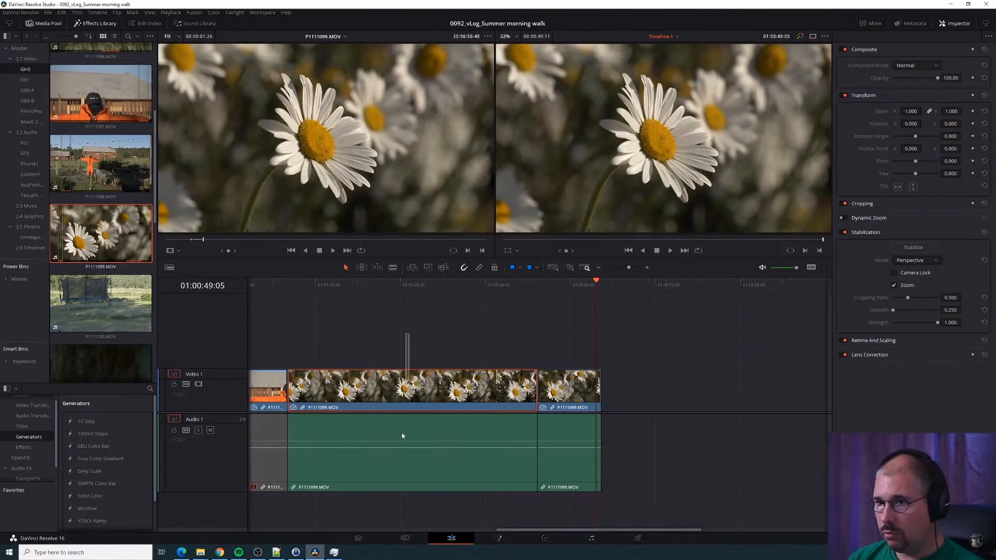
{"action": "left_click", "coordinate": [405, 486], "text": "ctrl"}
{"action": "key", "text": "Delete"}
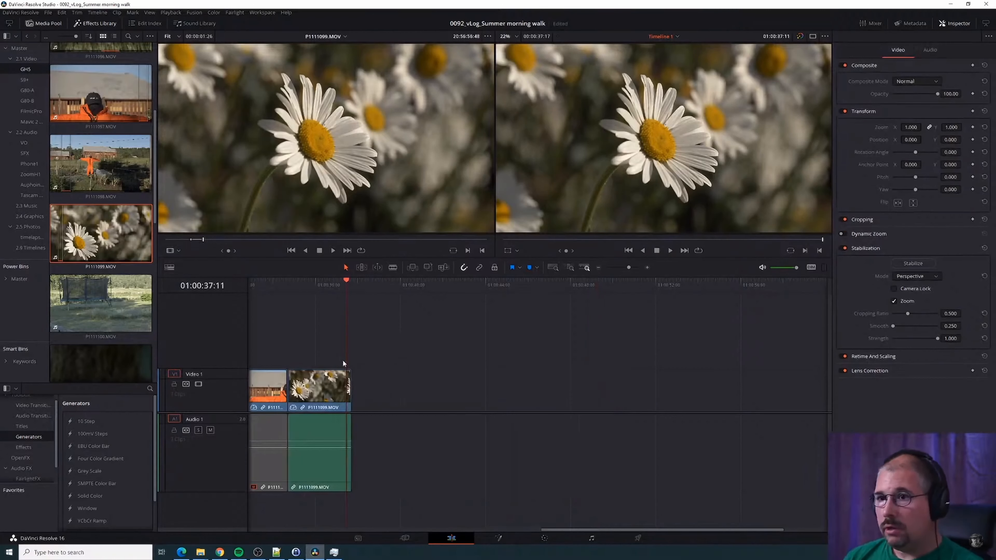
Skim through the trampoline clip P1111100.MOV in the source viewer
{"action": "scroll", "coordinate": [99, 236], "scroll_direction": "down", "scroll_amount": 3}
{"action": "left_click", "coordinate": [84, 207]}
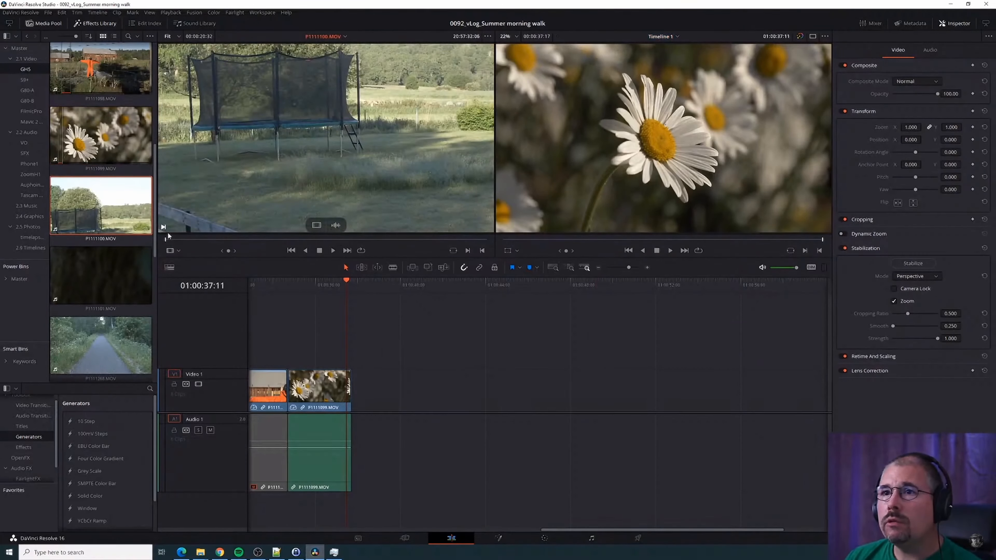
{"action": "left_click_drag", "start_coordinate": [165, 239], "coordinate": [450, 224]}
{"action": "scroll", "coordinate": [105, 226], "scroll_direction": "down", "scroll_amount": 2}
Mark a 00:00:06:27 part of P1111101.MOV ending at 20:58:13:48 and append it with audio after the P1111099.MOV timeline clip
{"action": "left_click", "coordinate": [112, 176]}
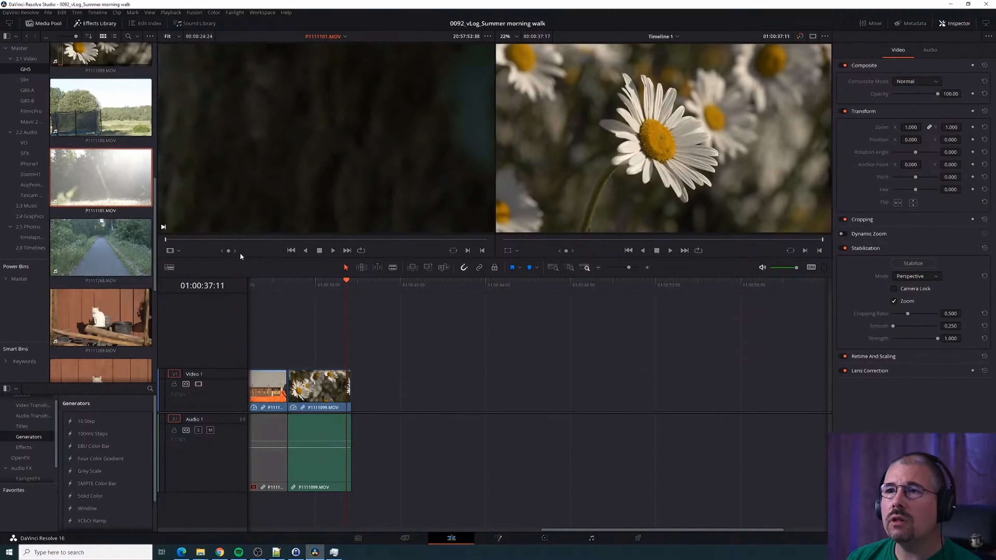
{"action": "left_click_drag", "start_coordinate": [169, 240], "coordinate": [205, 241]}
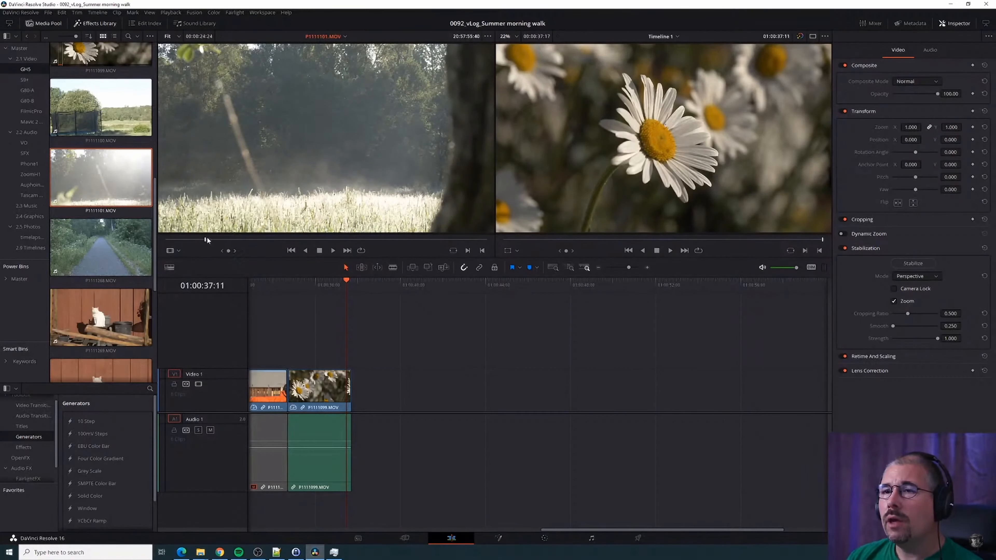
{"action": "left_click_drag", "start_coordinate": [207, 237], "coordinate": [438, 232]}
{"action": "key", "text": "i"}
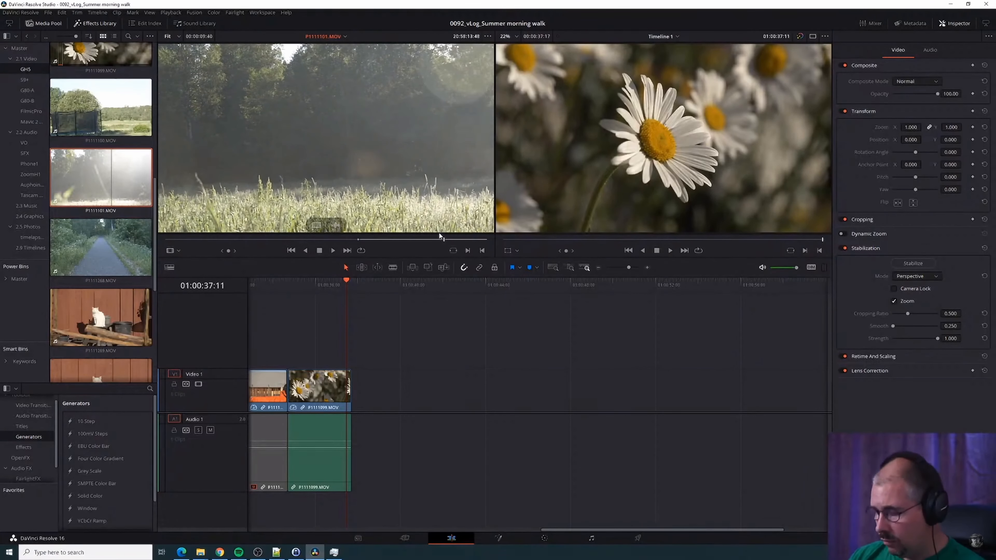
{"action": "key", "text": "o"}
{"action": "left_click_drag", "start_coordinate": [314, 156], "coordinate": [355, 422]}
Stabilize the P1111101.MOV timeline clip in Perspective mode and play it from its start
{"action": "left_click_drag", "start_coordinate": [347, 281], "coordinate": [417, 300]}
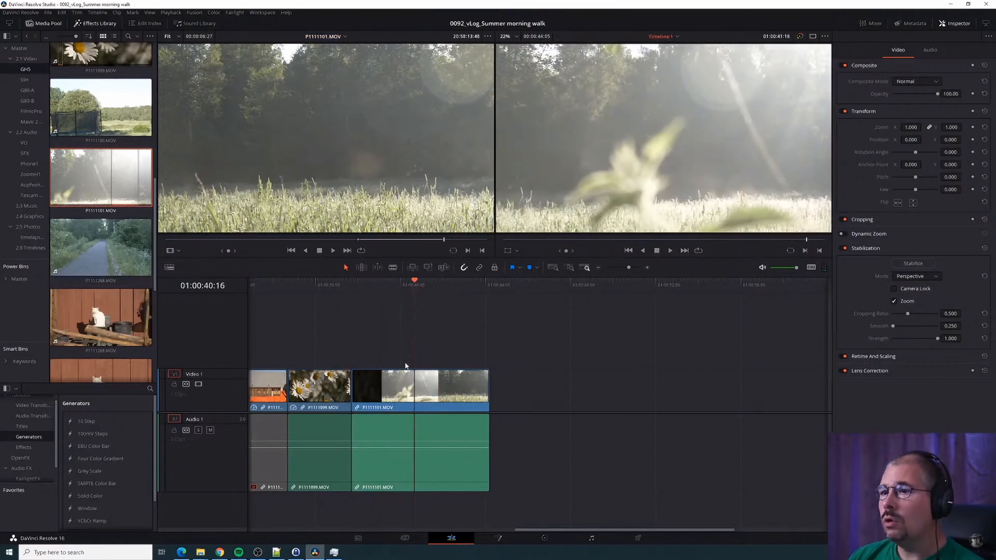
{"action": "left_click", "coordinate": [407, 384]}
{"action": "left_click", "coordinate": [910, 248]}
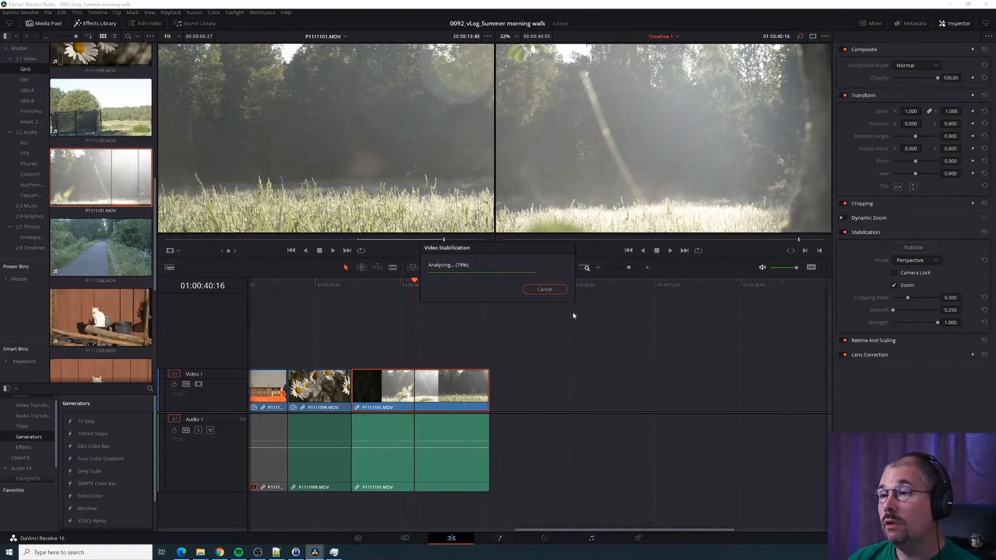
{"action": "left_click", "coordinate": [357, 286]}
{"action": "key", "text": "space"}
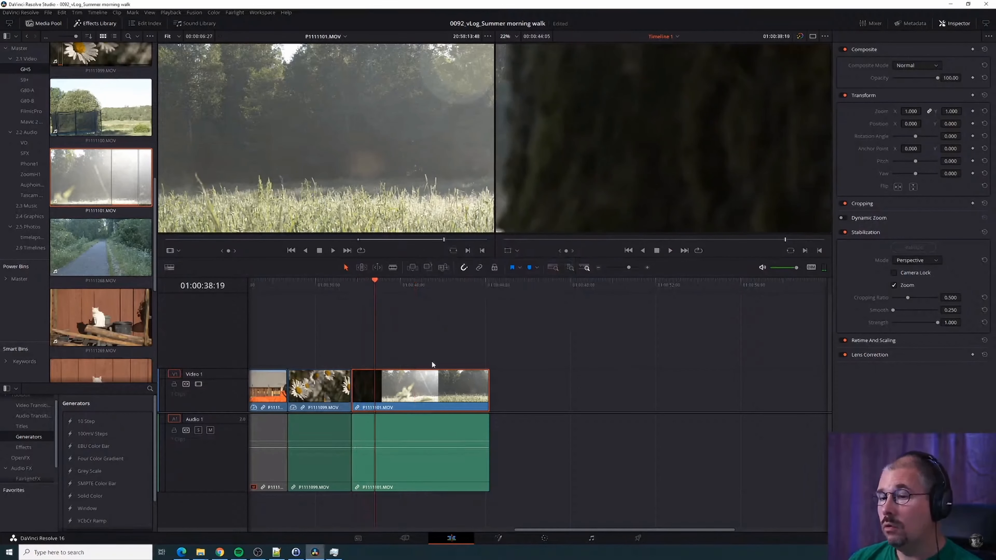
Try to ripple trim the start of the P1111101.MOV video to 01:00:38:19 without linked selection, and undo the trim
{"action": "key", "text": "ctrl+="}
{"action": "key", "text": "t"}
{"action": "left_click_drag", "start_coordinate": [366, 387], "coordinate": [408, 398]}
{"action": "key", "text": "ctrl+z"}
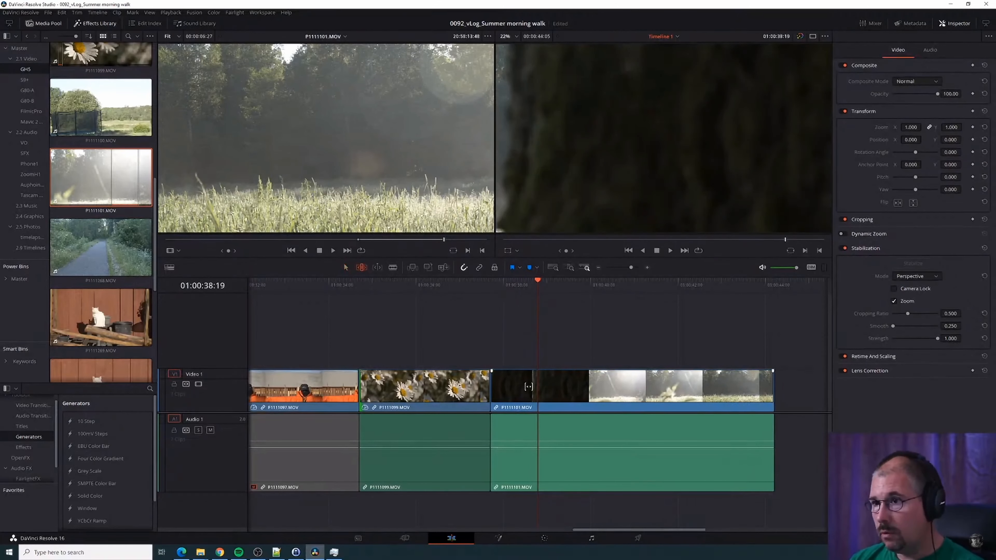
{"action": "left_click", "coordinate": [525, 390]}
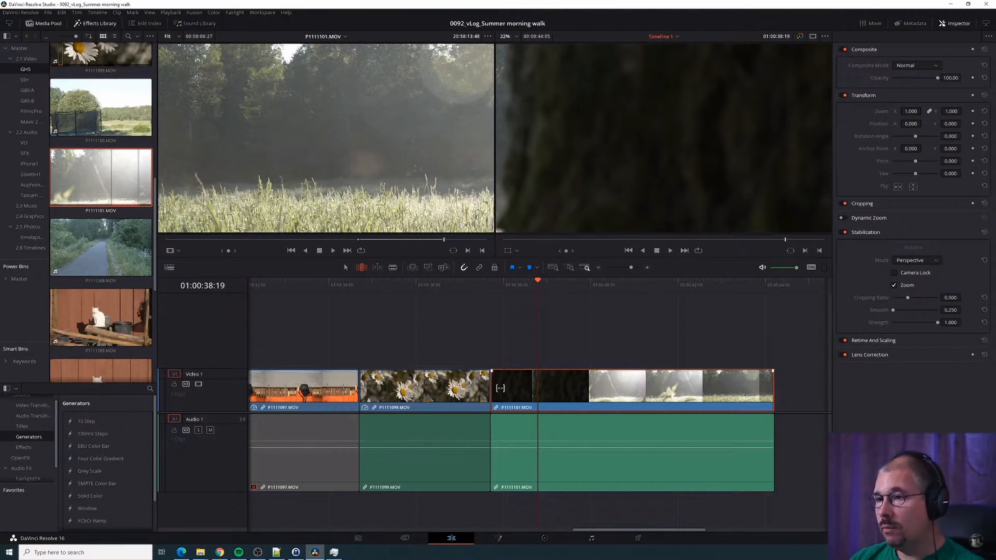
{"action": "left_click_drag", "start_coordinate": [497, 390], "coordinate": [540, 399]}
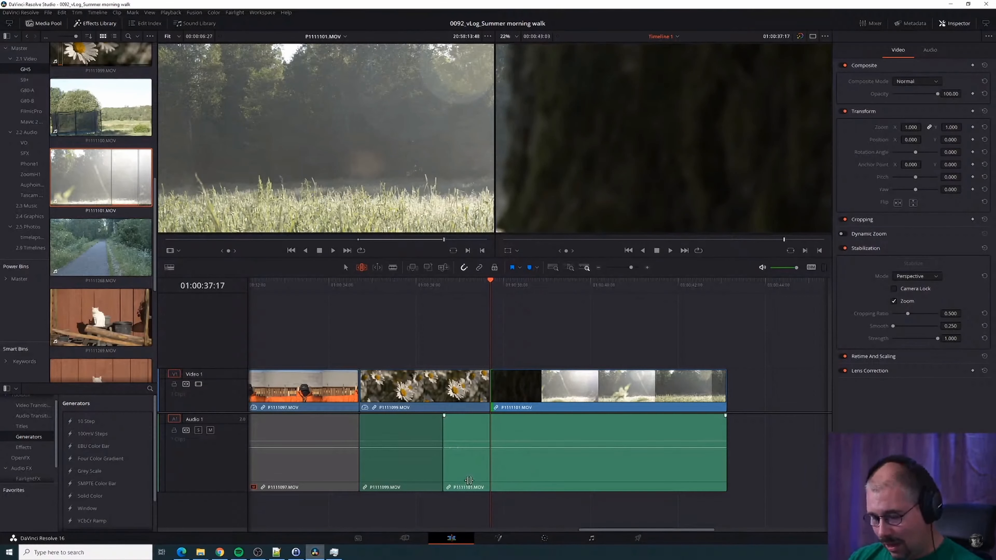
{"action": "key", "text": "ctrl+z"}
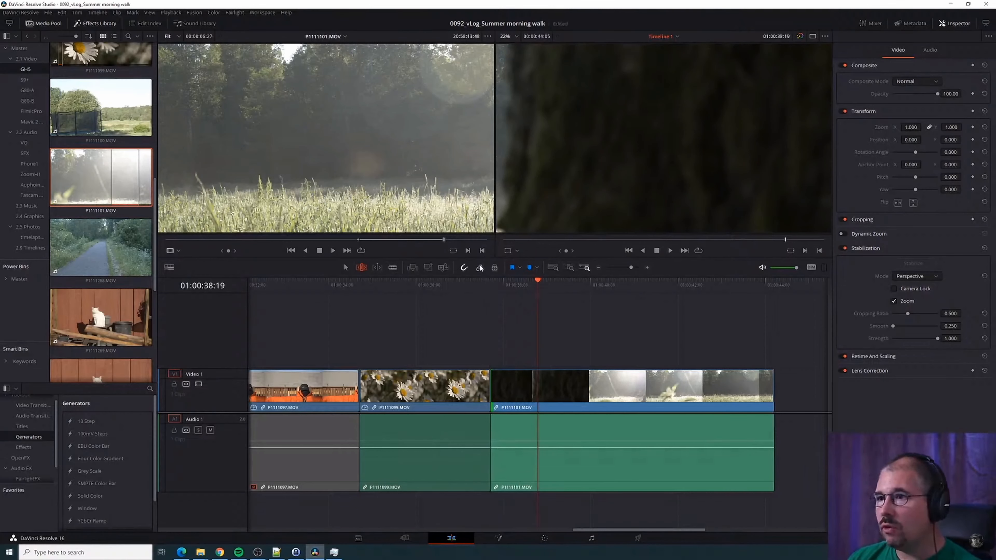
Enable linked selection, ripple trim the start of P1111101.MOV with its audio to 01:00:38:19, and play the trimmed clip
{"action": "left_click", "coordinate": [480, 268]}
{"action": "mouse_move", "coordinate": [495, 389]}
{"action": "left_mouse_down"}
{"action": "mouse_move", "coordinate": [510, 389]}
{"action": "mouse_move", "coordinate": [493, 390]}
{"action": "left_mouse_up"}
{"action": "key", "text": "ctrl+z"}
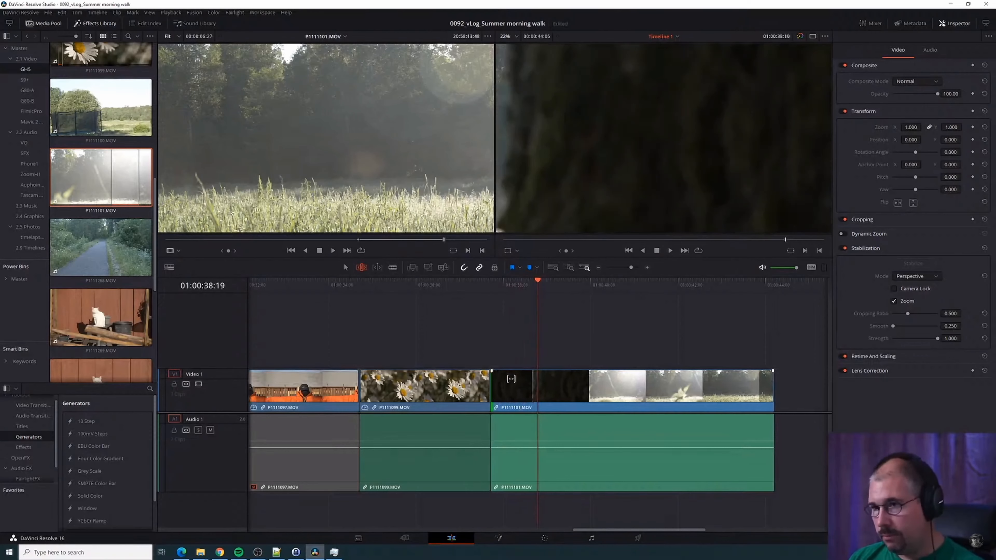
{"action": "left_click", "coordinate": [514, 398]}
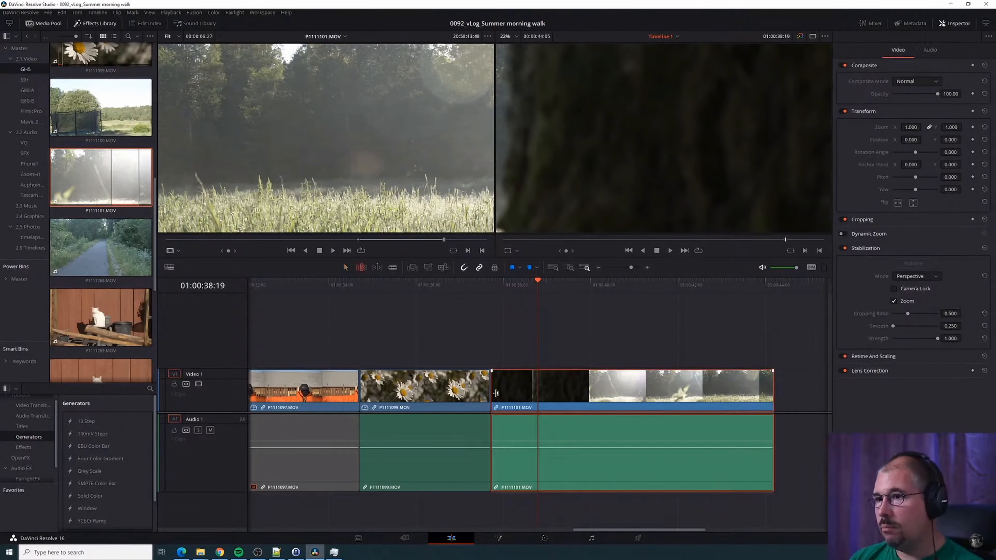
{"action": "left_click_drag", "start_coordinate": [495, 390], "coordinate": [540, 396]}
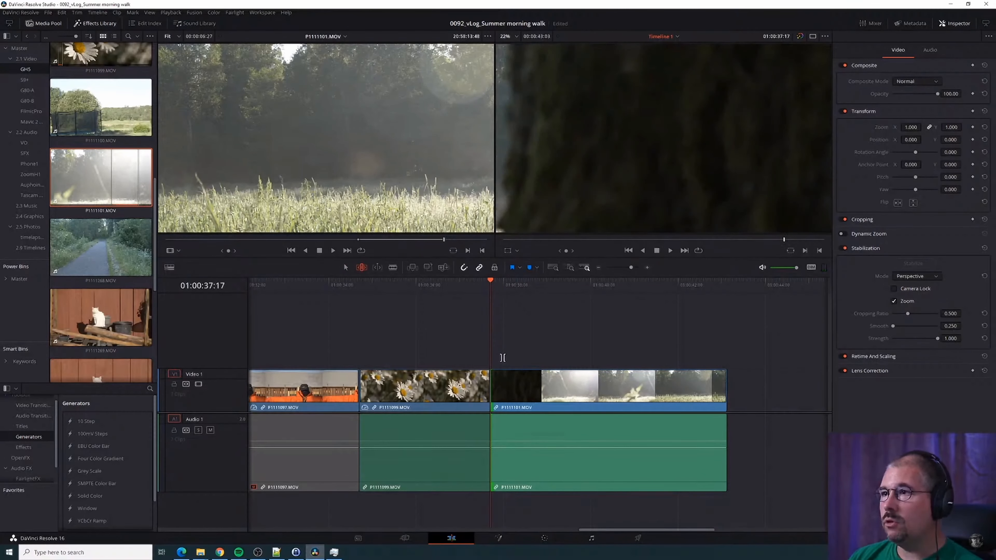
{"action": "key", "text": "space"}
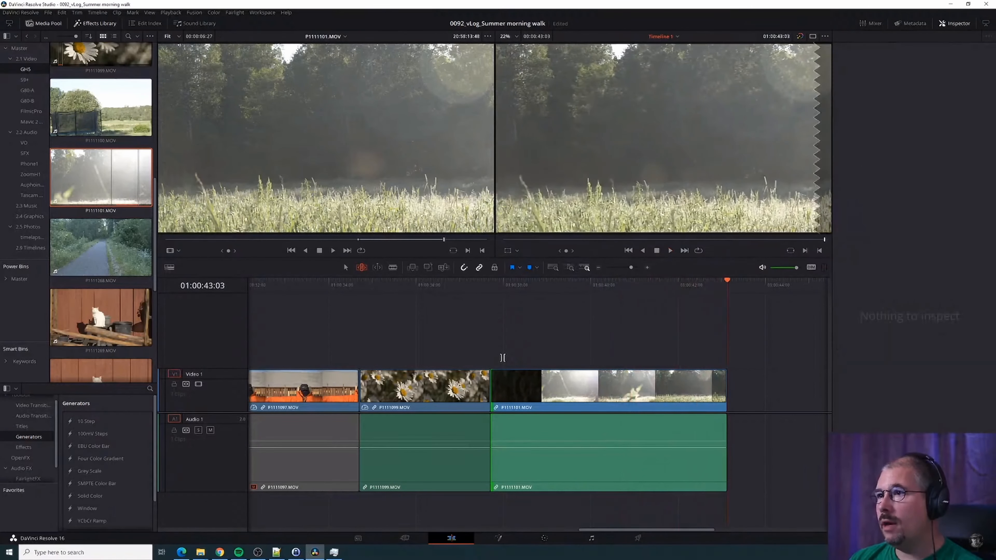
Slow the P1111101.MOV timeline clip to 50% speed with ripple sequence enabled and return to selection mode
{"action": "left_click", "coordinate": [518, 307]}
{"action": "left_click", "coordinate": [555, 377]}
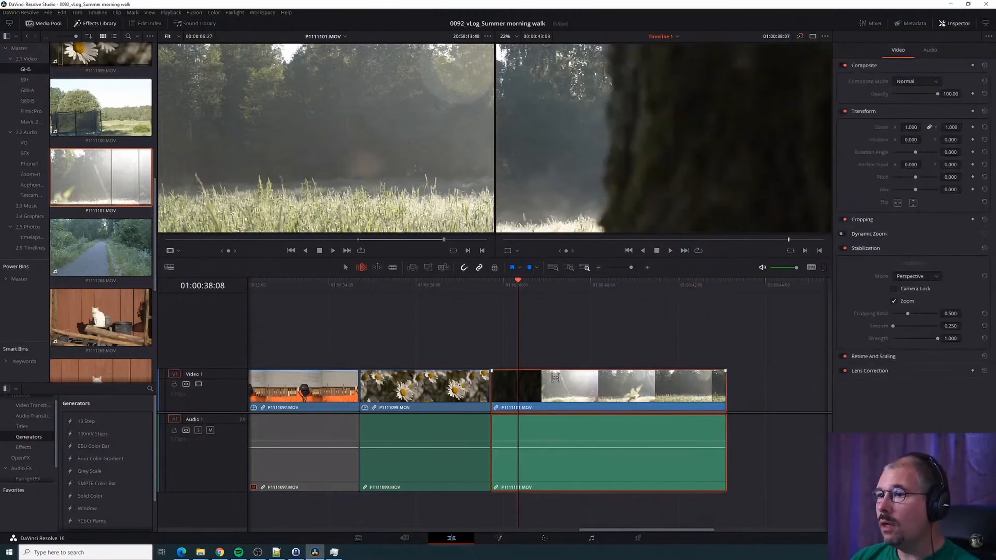
{"action": "right_click", "coordinate": [552, 389]}
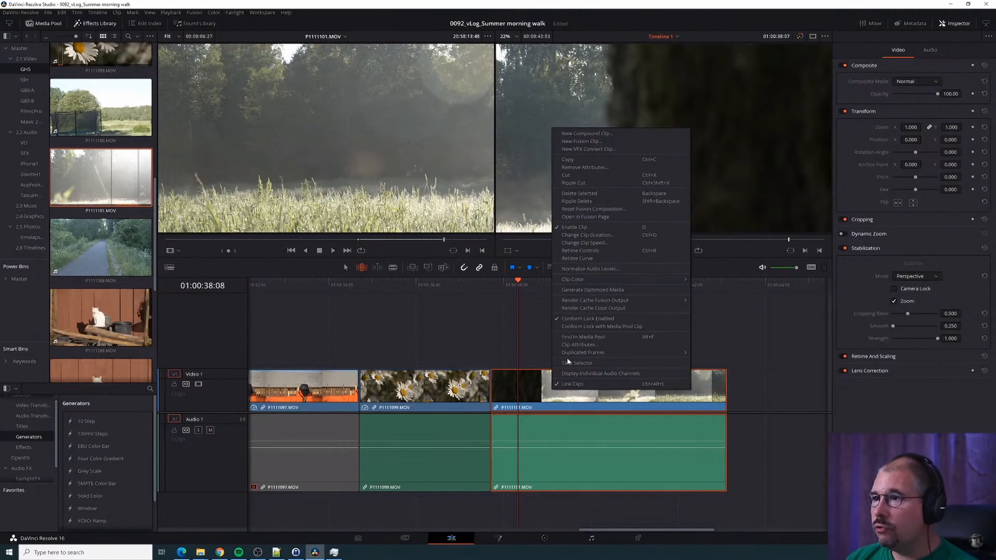
{"action": "left_click", "coordinate": [596, 244]}
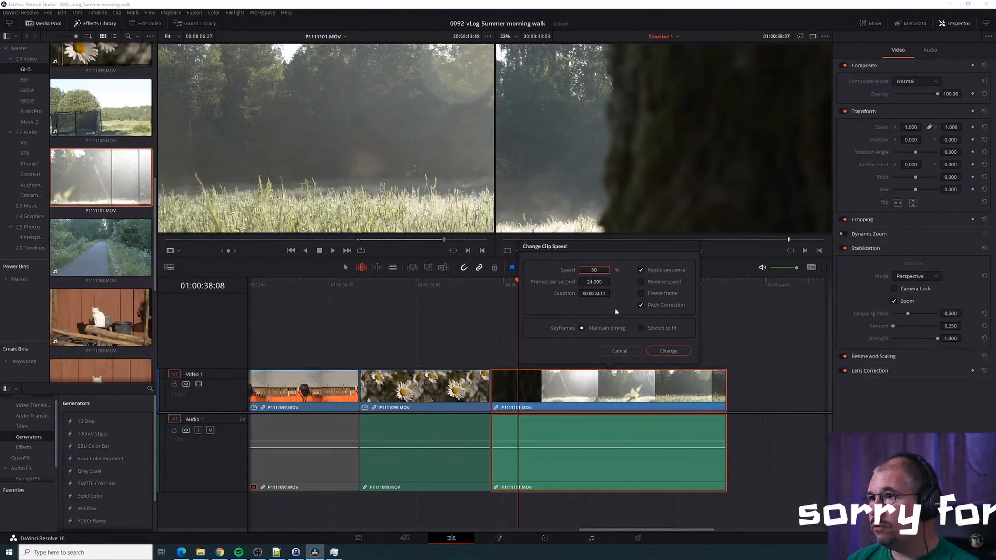
{"action": "left_click", "coordinate": [668, 350]}
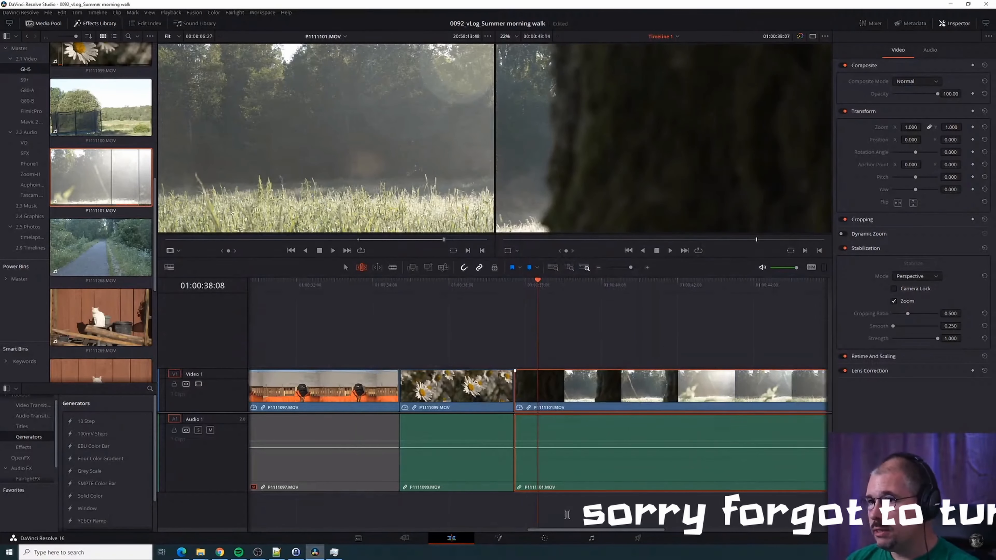
{"action": "left_click_drag", "start_coordinate": [583, 530], "coordinate": [614, 530]}
{"action": "key", "text": "ctrl+minus"}
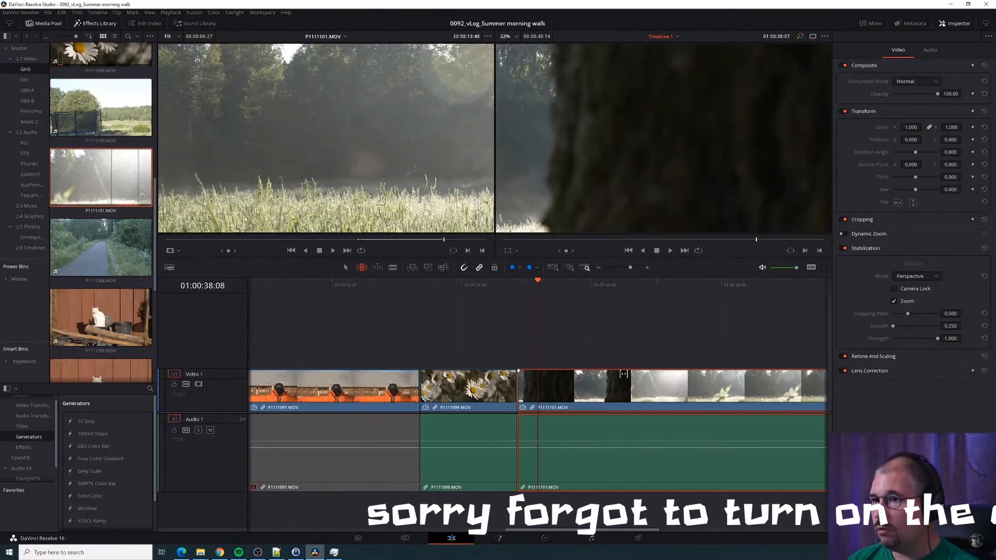
{"action": "key", "text": "a"}
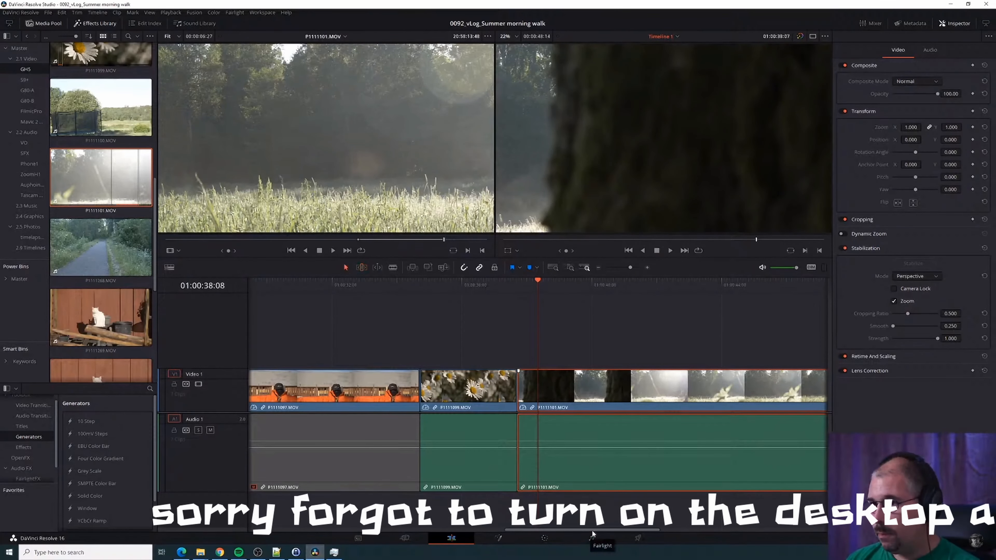
{"action": "left_click_drag", "start_coordinate": [592, 530], "coordinate": [620, 530]}
Show the retime controls on the P1111101.MOV timeline clip and open its speed options
{"action": "right_click", "coordinate": [566, 389]}
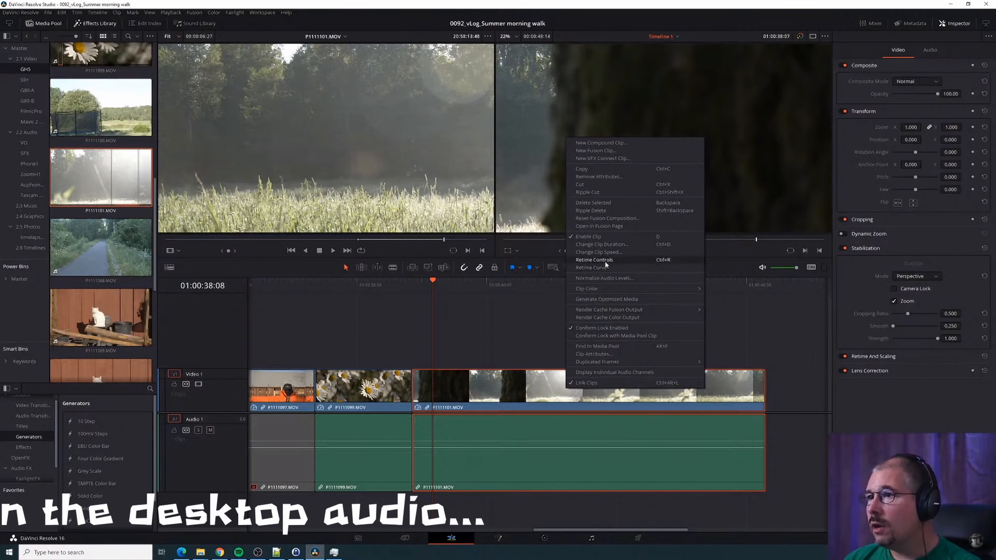
{"action": "left_click", "coordinate": [518, 341]}
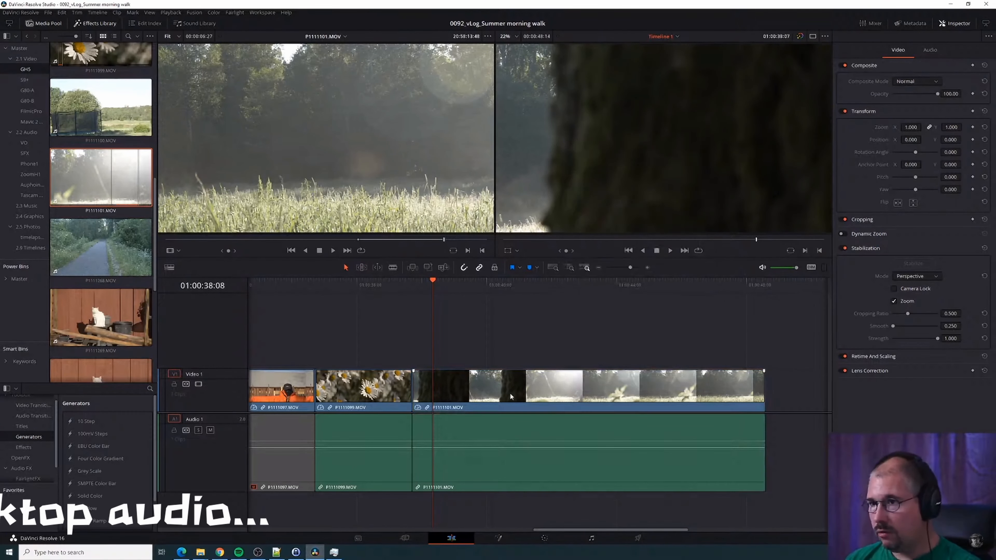
{"action": "left_click", "coordinate": [515, 390]}
{"action": "key", "text": "ctrl+r"}
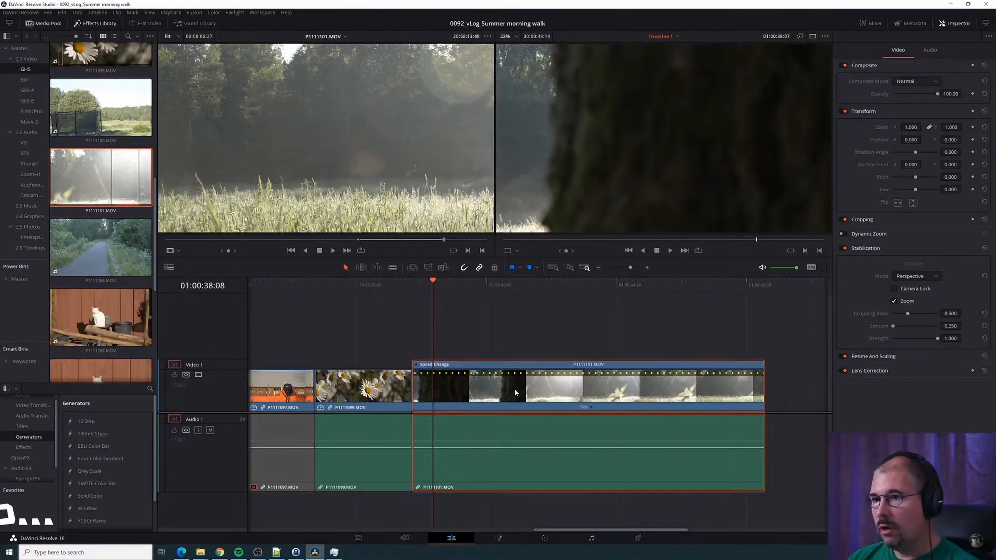
{"action": "left_click", "coordinate": [594, 407]}
Scrub through the P1111101.MOV timeline clip and add a speed point at 01:00:42:11
{"action": "left_click", "coordinate": [423, 283]}
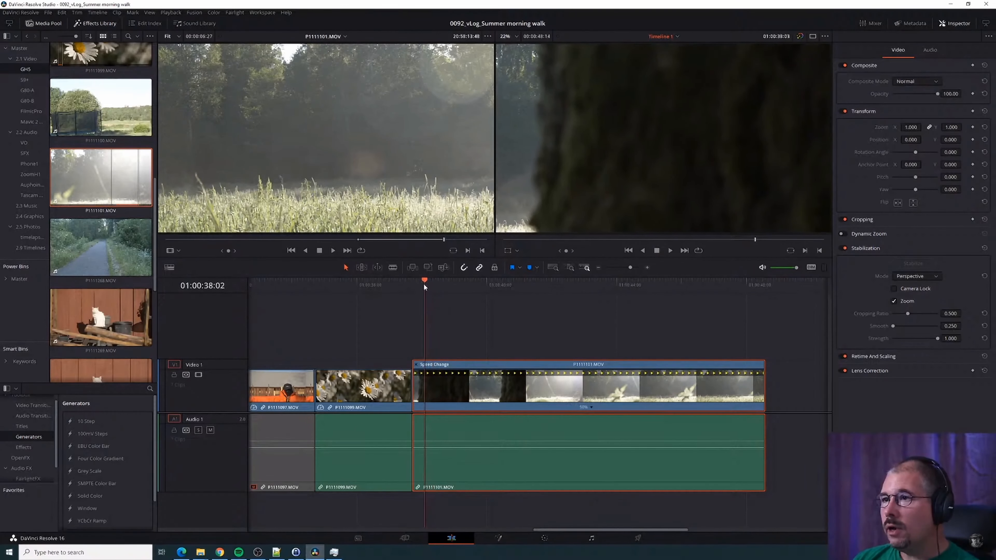
{"action": "left_click_drag", "start_coordinate": [424, 285], "coordinate": [640, 347]}
{"action": "left_click_drag", "start_coordinate": [640, 282], "coordinate": [567, 313]}
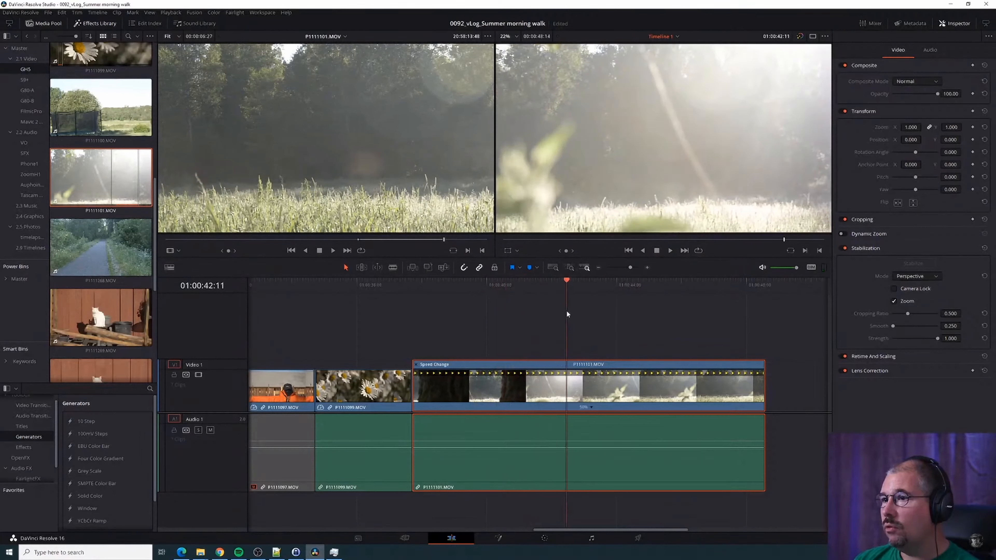
{"action": "left_click", "coordinate": [592, 408]}
{"action": "left_click", "coordinate": [597, 439]}
Add a second speed point to the P1111101.MOV timeline clip at 01:00:45:21, where the blurred leaf leaves the view
{"action": "left_click", "coordinate": [569, 283]}
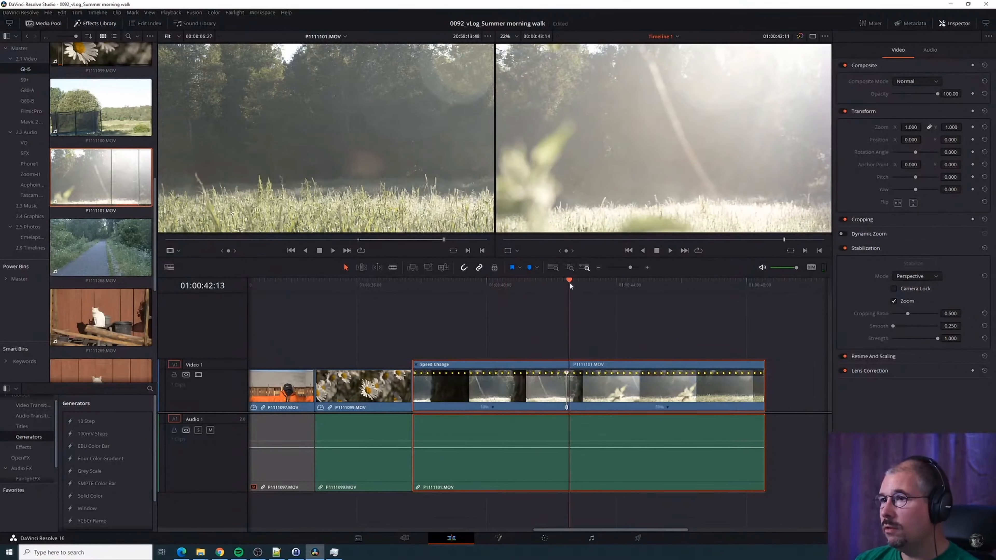
{"action": "left_click", "coordinate": [705, 282]}
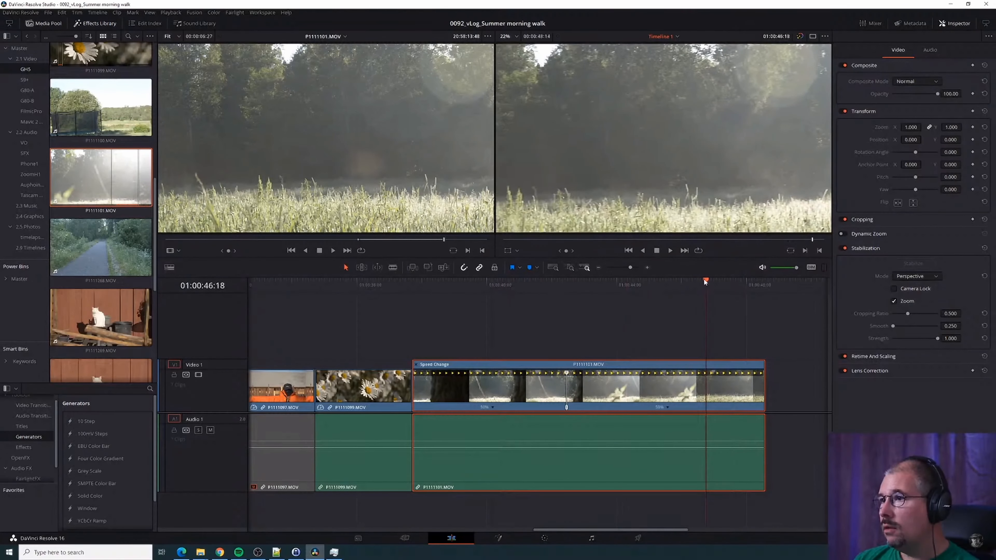
{"action": "left_click_drag", "start_coordinate": [704, 281], "coordinate": [678, 292]}
{"action": "left_click", "coordinate": [667, 408]}
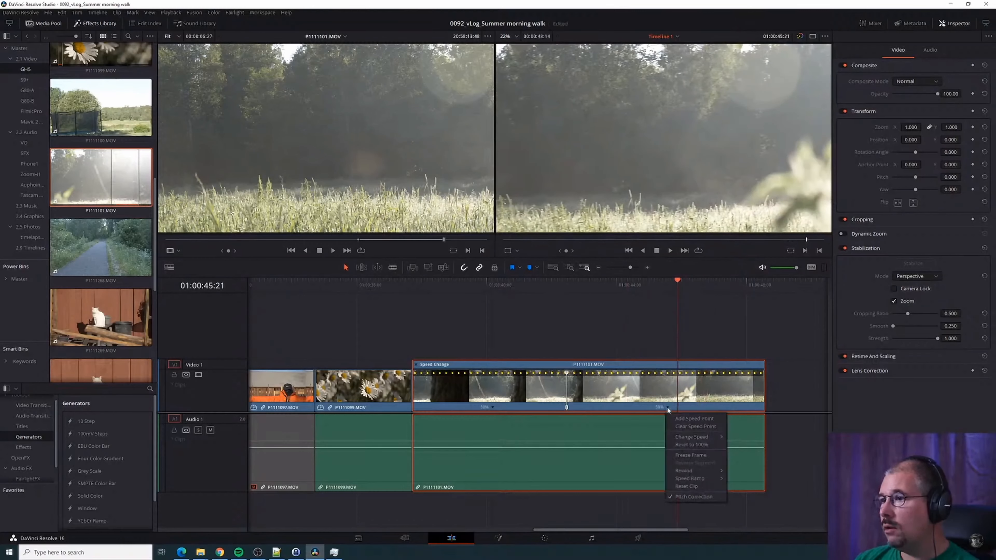
{"action": "left_click", "coordinate": [693, 419]}
Set the P1111101.MOV segment between the two speed points to 200% speed
{"action": "left_click", "coordinate": [625, 407]}
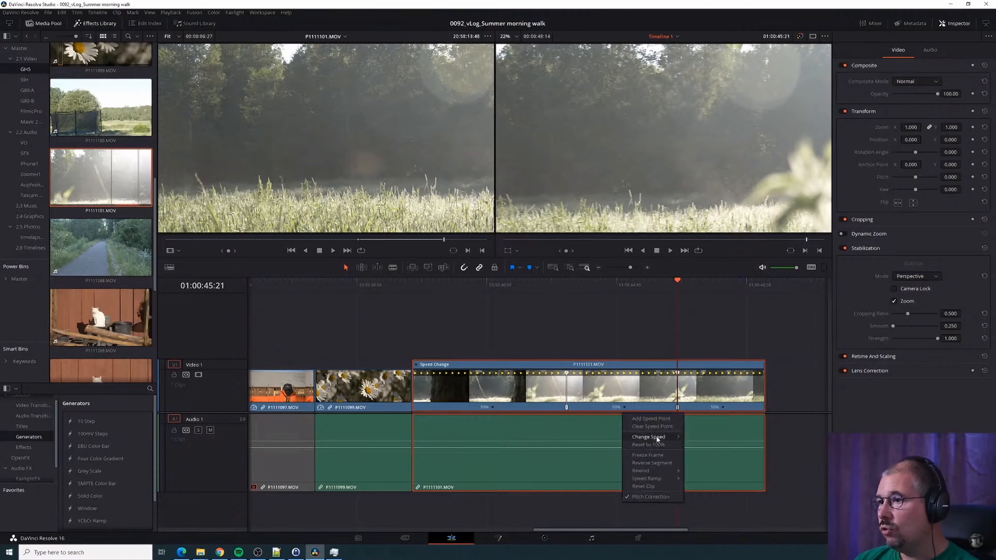
{"action": "mouse_move", "coordinate": [656, 436]}
{"action": "left_click", "coordinate": [716, 501]}
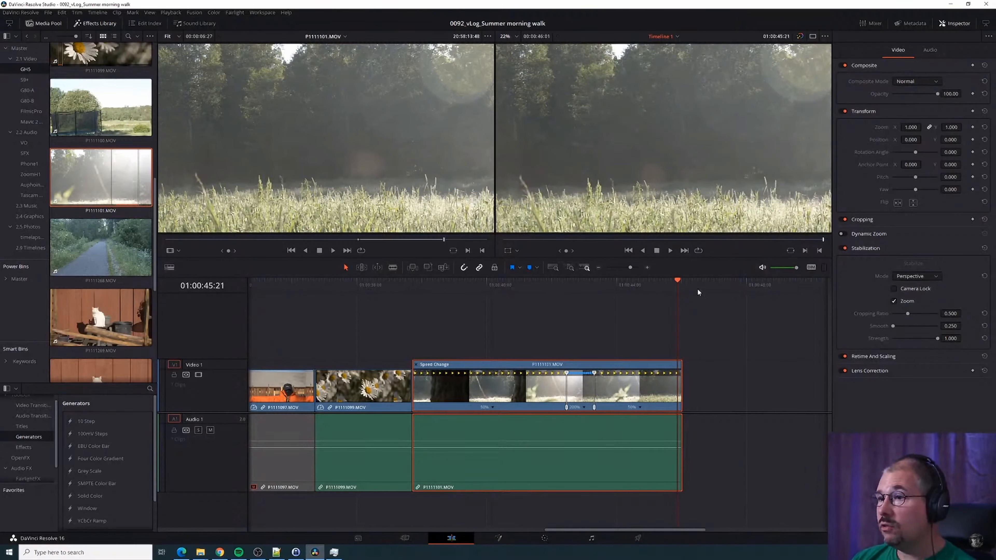
Move the playhead to 01:00:41:23, open the retime curve of P1111101.MOV and display its Retime Speed curve
{"action": "left_click_drag", "start_coordinate": [677, 281], "coordinate": [550, 281]}
{"action": "right_click", "coordinate": [517, 366]}
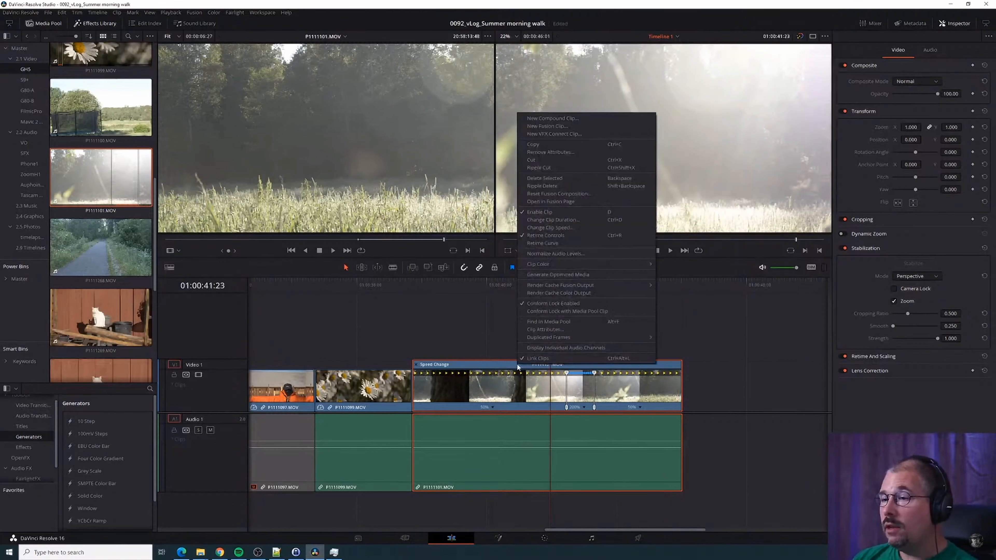
{"action": "left_click", "coordinate": [550, 244]}
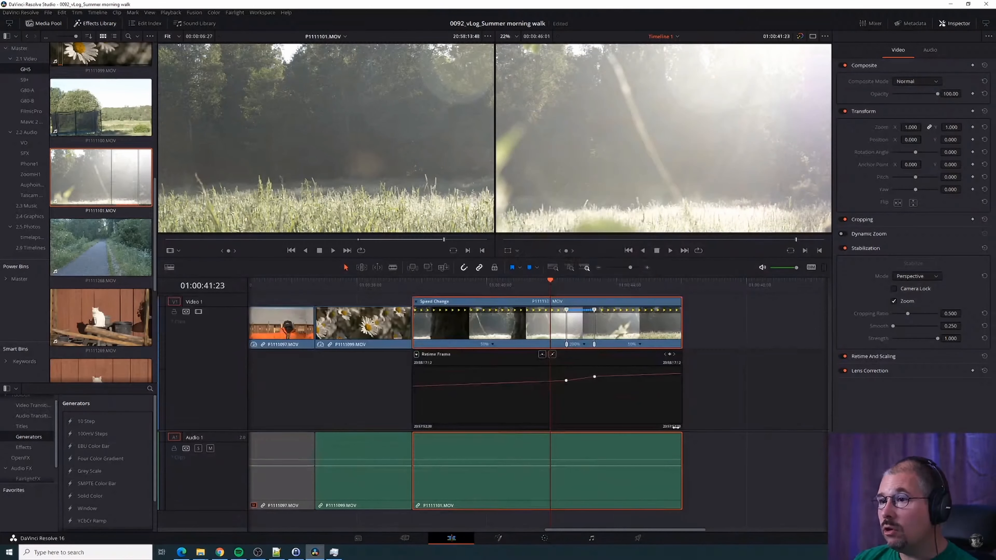
{"action": "left_click", "coordinate": [416, 355]}
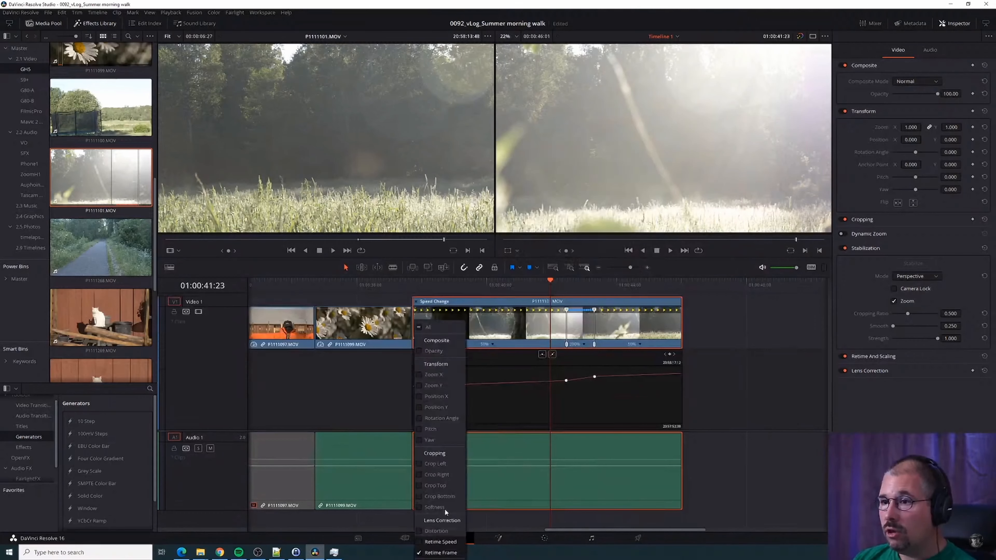
{"action": "left_click", "coordinate": [419, 543]}
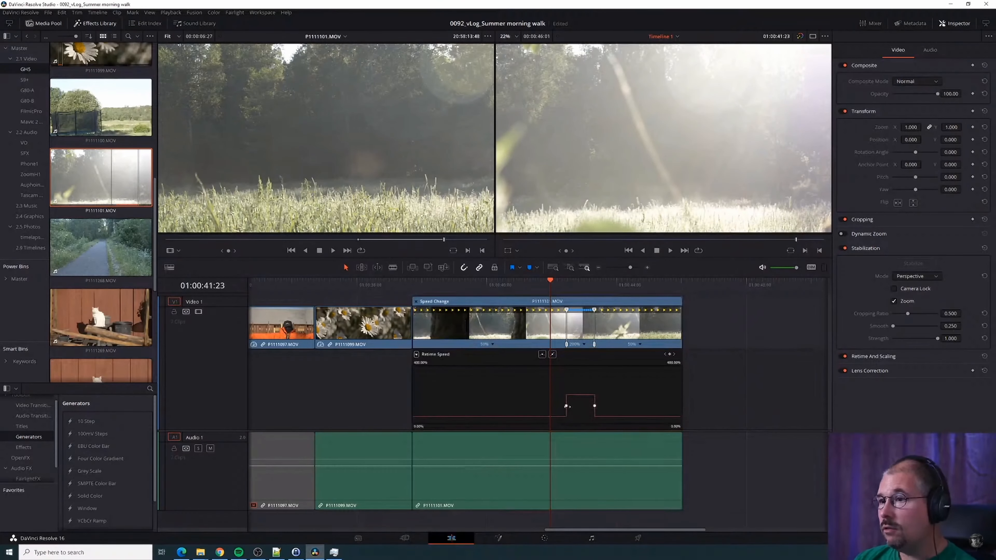
Smooth both speed points on the Retime Speed curve of P1111101.MOV so the speed eases in and out
{"action": "left_click", "coordinate": [565, 405]}
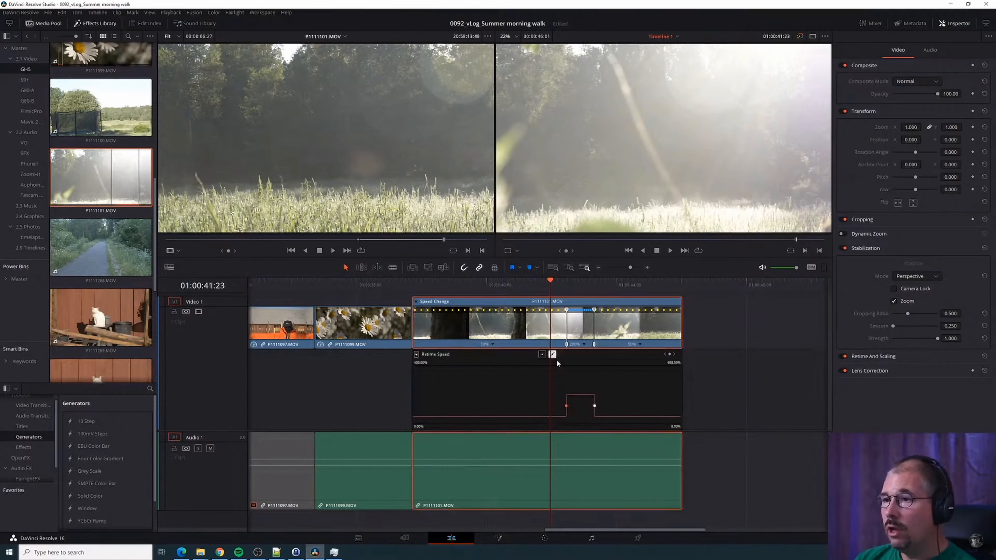
{"action": "left_click", "coordinate": [542, 354]}
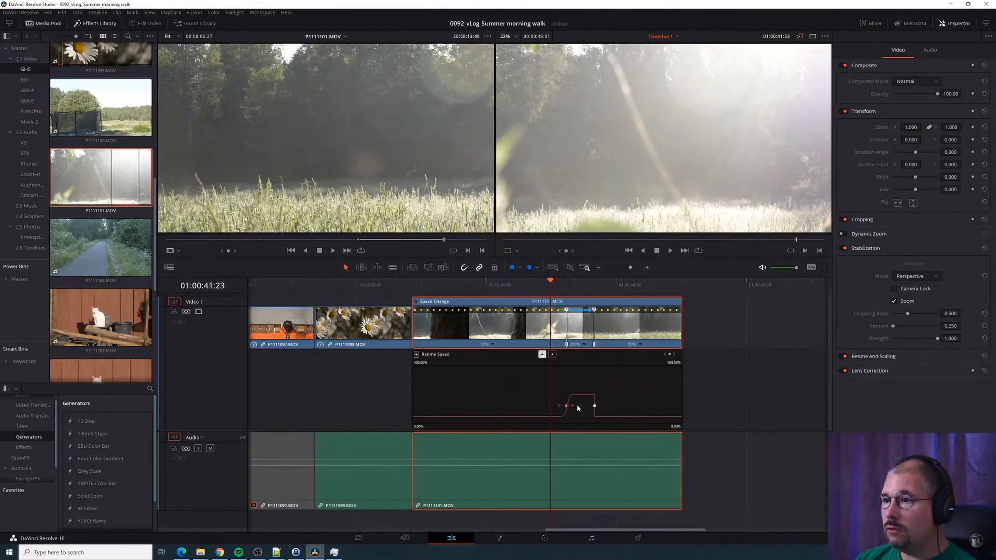
{"action": "left_click", "coordinate": [543, 355]}
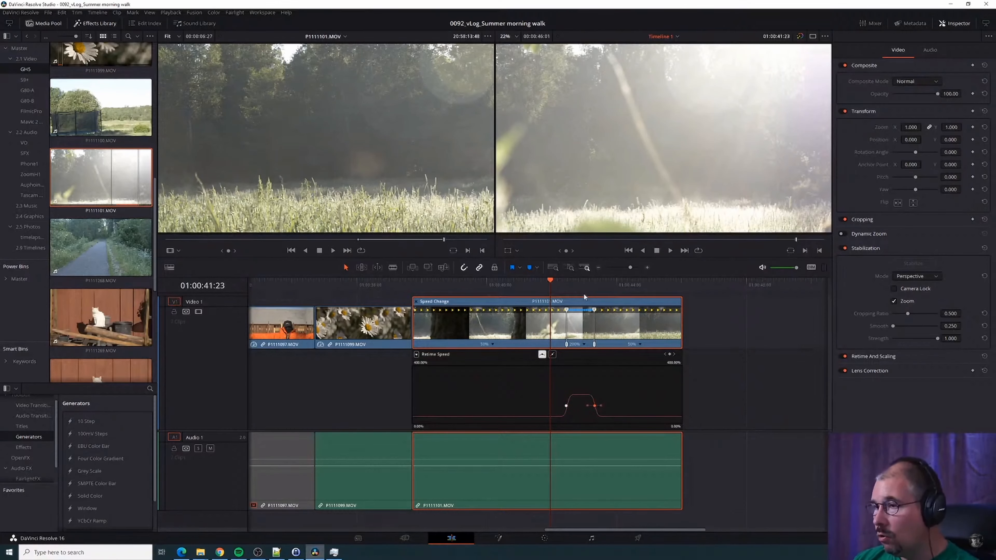
Play through P1111101.MOV from before the first speed point to review the smoothed speed ramp
{"action": "left_click_drag", "start_coordinate": [548, 288], "coordinate": [503, 294]}
{"action": "key", "text": "space"}
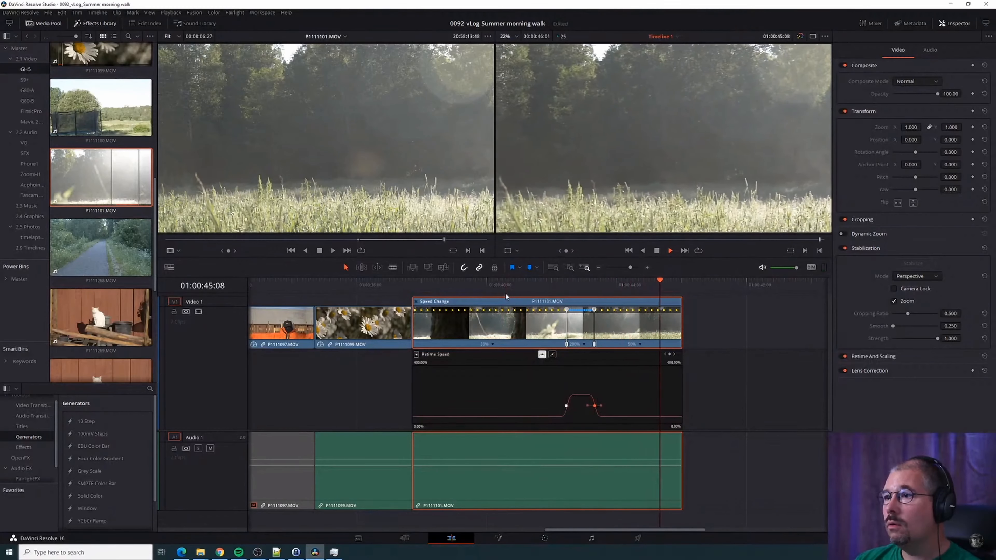
{"action": "key", "text": "space"}
{"action": "left_click_drag", "start_coordinate": [668, 283], "coordinate": [489, 306]}
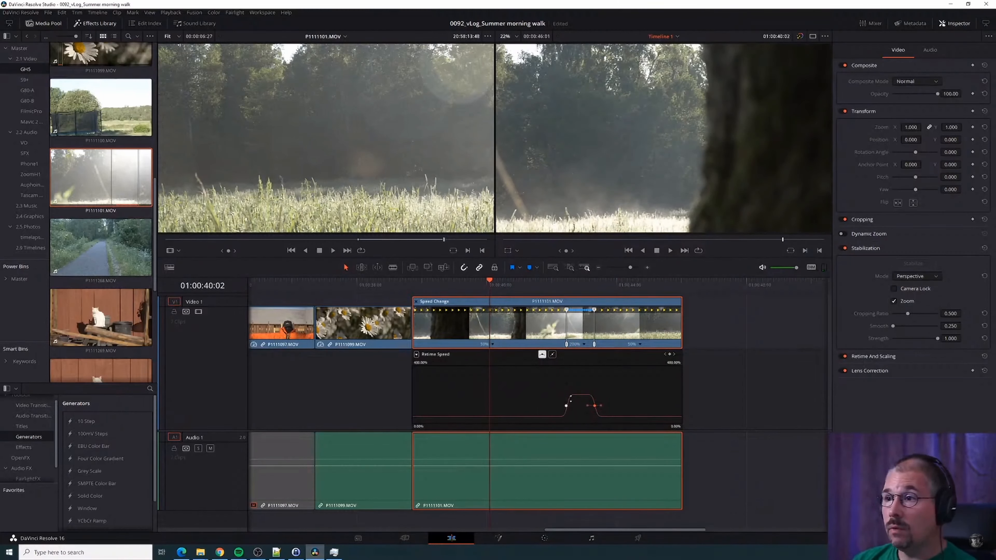
Move the first speed point of P1111101.MOV earlier, keep its curve smoothed, and scrub through the adjusted ramp
{"action": "left_click_drag", "start_coordinate": [577, 395], "coordinate": [540, 411]}
{"action": "left_click", "coordinate": [536, 355]}
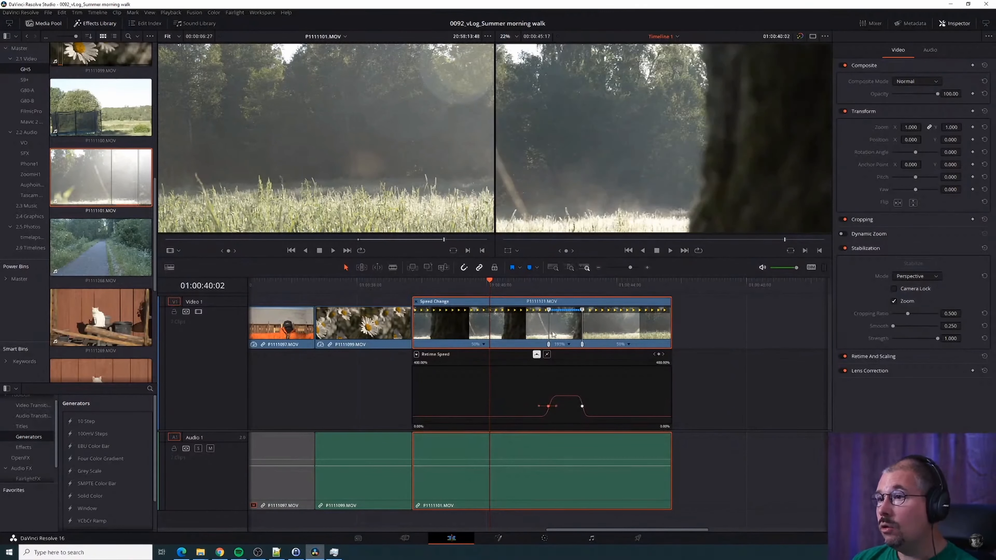
{"action": "left_click_drag", "start_coordinate": [549, 312], "coordinate": [459, 352]}
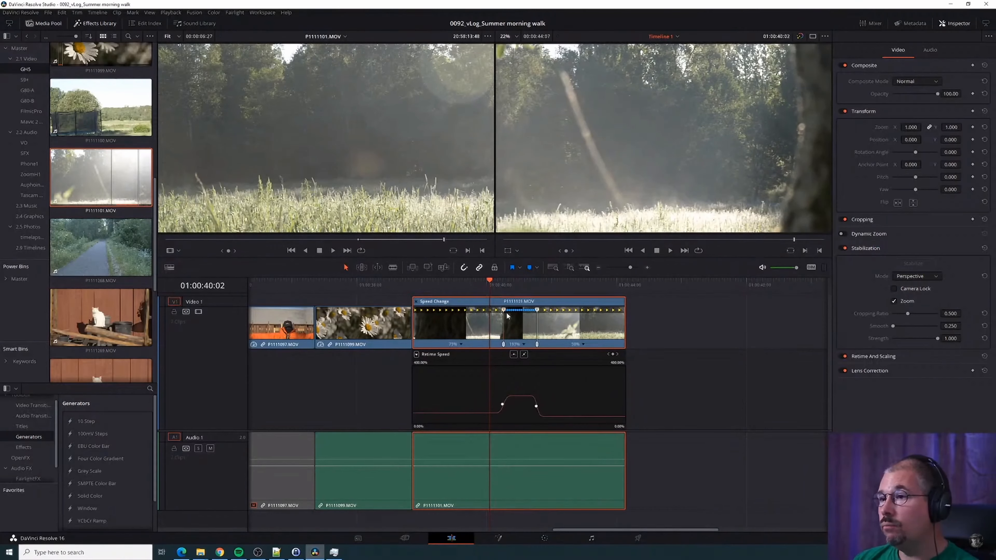
{"action": "left_click_drag", "start_coordinate": [508, 312], "coordinate": [525, 345]}
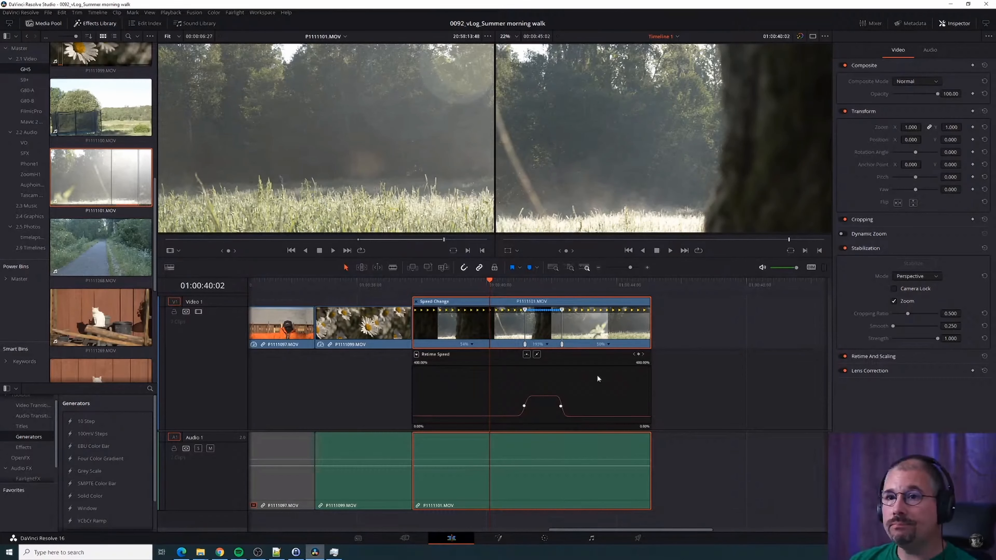
{"action": "left_click_drag", "start_coordinate": [490, 281], "coordinate": [610, 298]}
Open P1111268.MOV in the source viewer and skim through the bicycle path footage
{"action": "key", "text": "ctrl+minus"}
{"action": "key", "text": "ctrl+minus"}
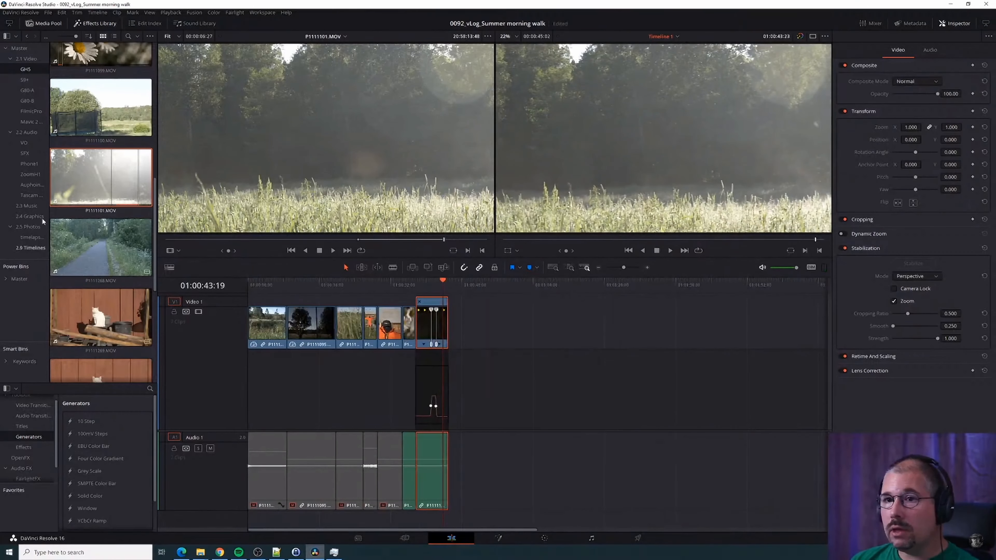
{"action": "left_click_drag", "start_coordinate": [129, 249], "coordinate": [288, 157]}
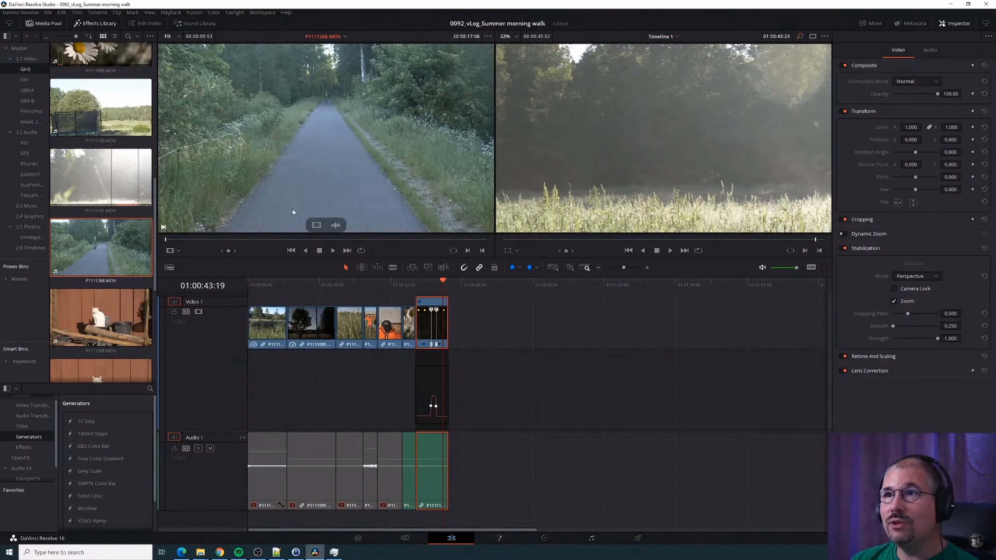
{"action": "left_click_drag", "start_coordinate": [165, 239], "coordinate": [463, 240]}
{"action": "scroll", "coordinate": [96, 230], "scroll_direction": "down", "scroll_amount": 2}
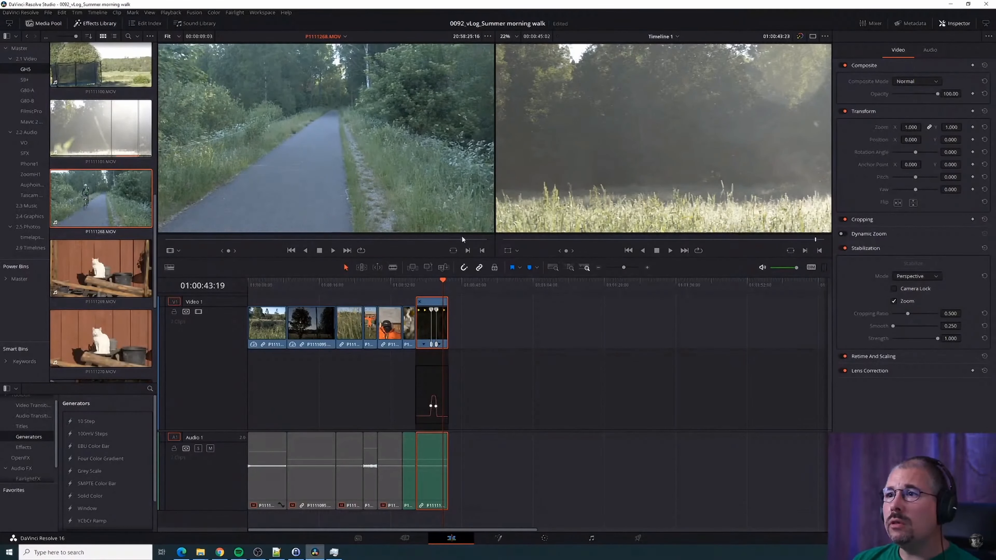
{"action": "mouse_move", "coordinate": [461, 238]}
{"action": "left_mouse_down"}
{"action": "mouse_move", "coordinate": [444, 240]}
{"action": "mouse_move", "coordinate": [452, 239]}
{"action": "left_mouse_up"}
{"action": "scroll", "coordinate": [94, 220], "scroll_direction": "down", "scroll_amount": 2}
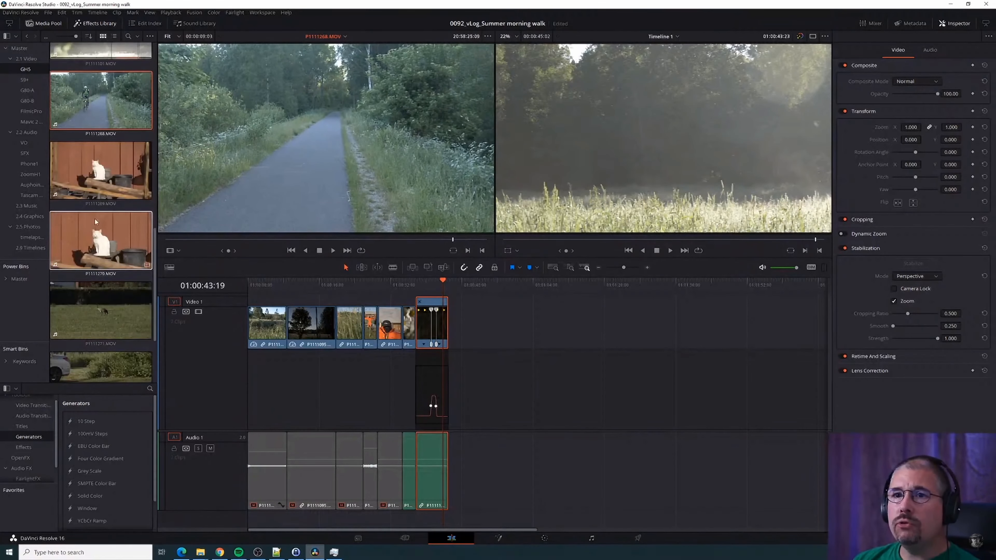
Open P1111269.MOV in the source viewer and skim through the wide shot of the white cat
{"action": "left_click_drag", "start_coordinate": [99, 173], "coordinate": [318, 162]}
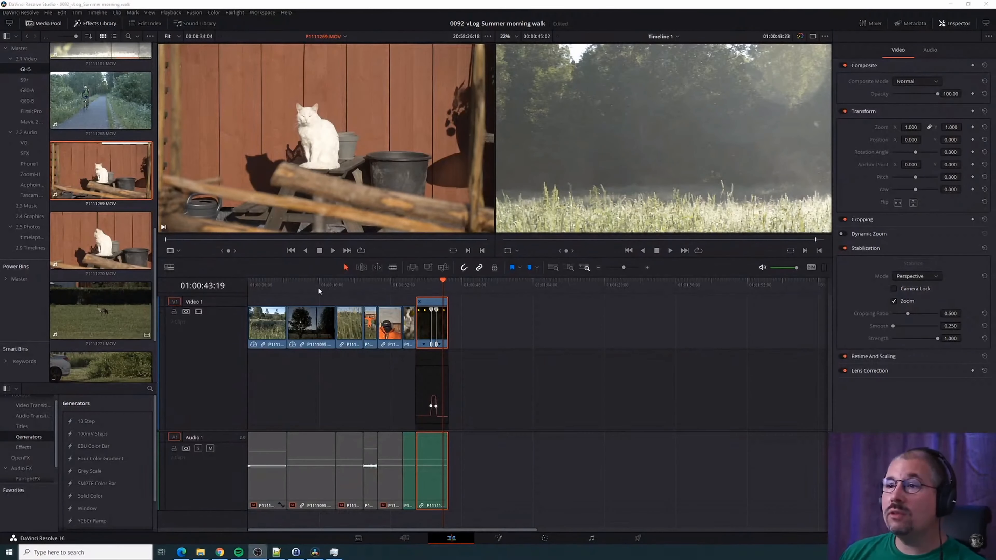
{"action": "left_click", "coordinate": [429, 282]}
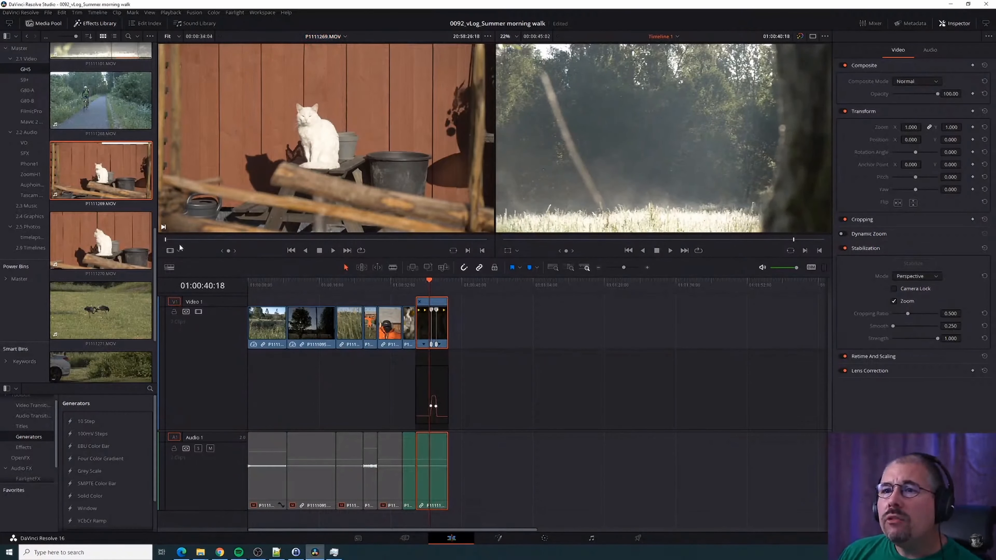
{"action": "left_click_drag", "start_coordinate": [172, 243], "coordinate": [231, 240]}
Mark a range of about 8 seconds in P1111270.MOV ending at 20:59:14:21 and place it after P1111101.MOV on the timeline
{"action": "left_click", "coordinate": [98, 255]}
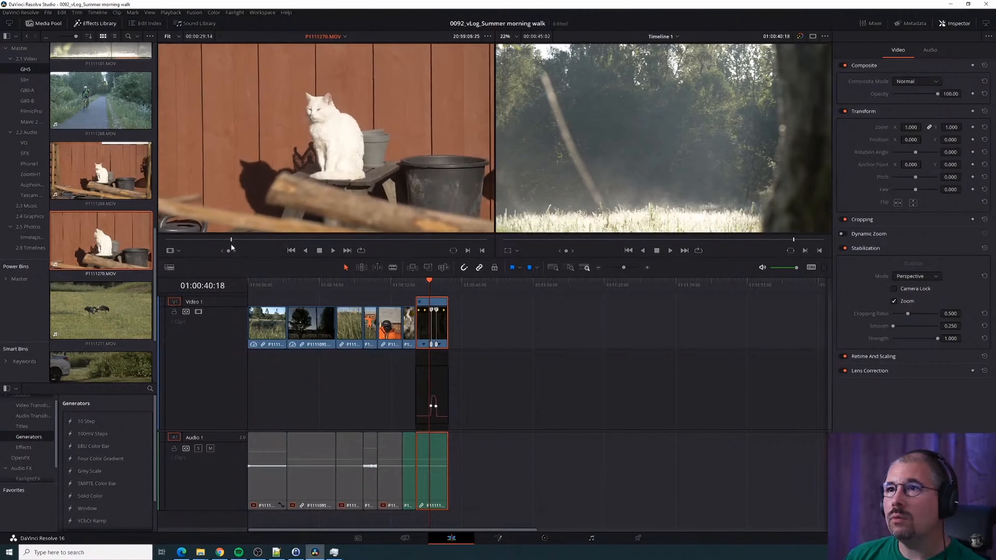
{"action": "key", "text": "space"}
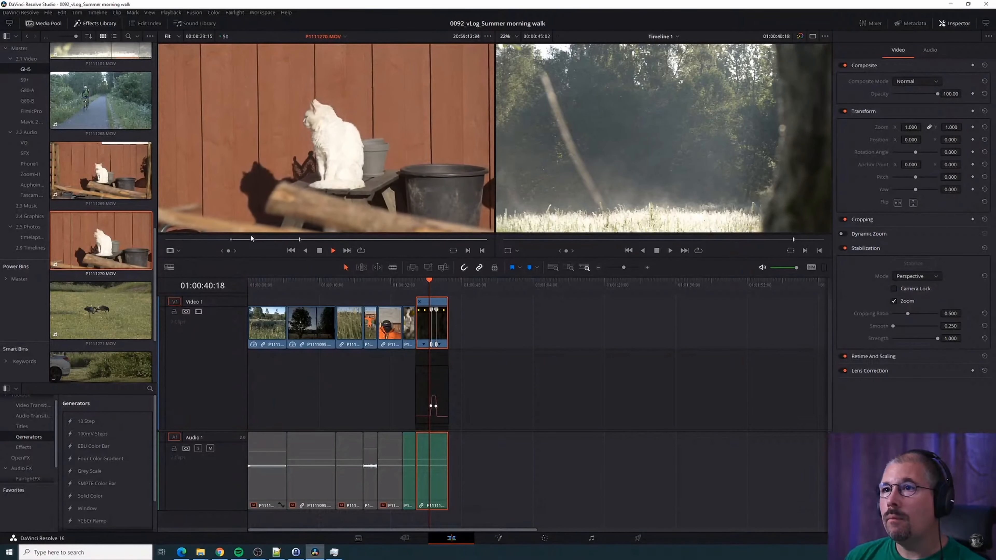
{"action": "key", "text": "space"}
{"action": "key", "text": "o"}
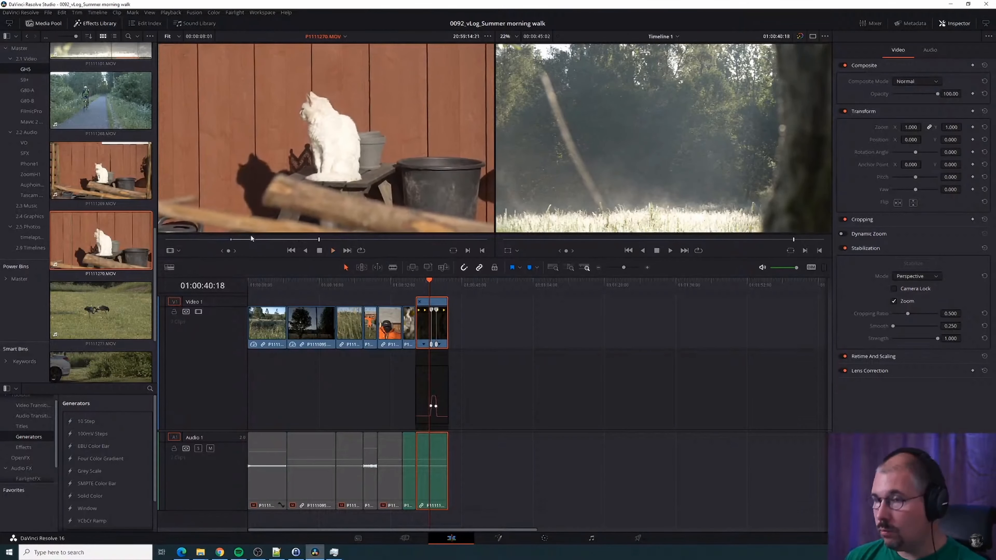
{"action": "left_click_drag", "start_coordinate": [250, 234], "coordinate": [450, 324]}
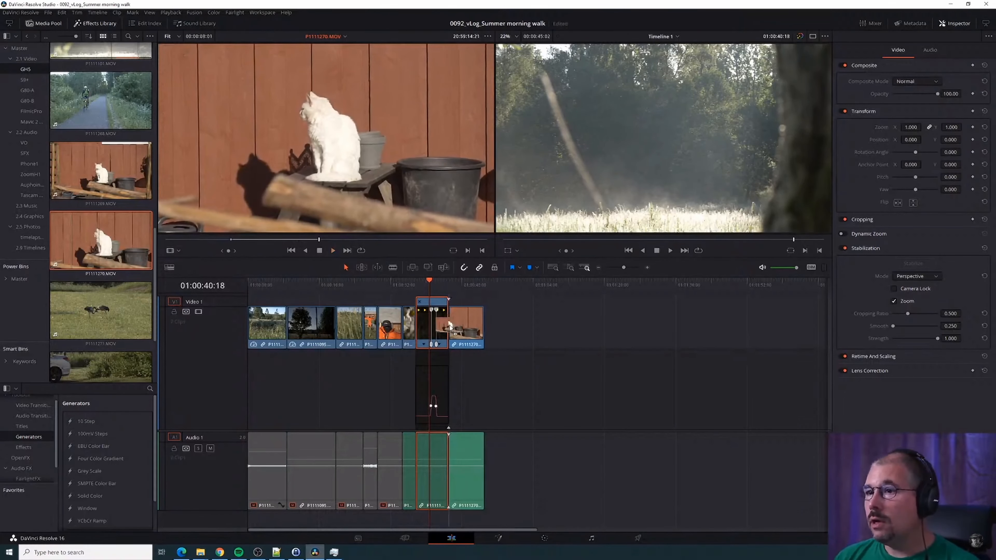
Play the beginning of the P1111270.MOV timeline clip to check how much the camera shakes
{"action": "left_click", "coordinate": [451, 288]}
{"action": "scroll", "coordinate": [490, 360], "scroll_direction": "up", "scroll_amount": 4}
{"action": "key", "text": "space"}
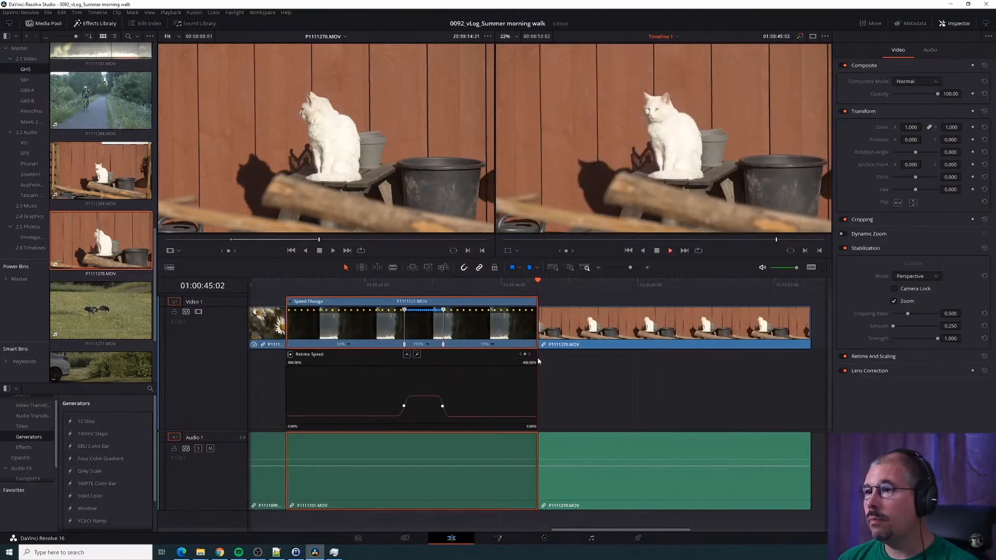
{"action": "key", "text": "space"}
{"action": "scroll", "coordinate": [644, 397], "scroll_direction": "down", "scroll_amount": 3}
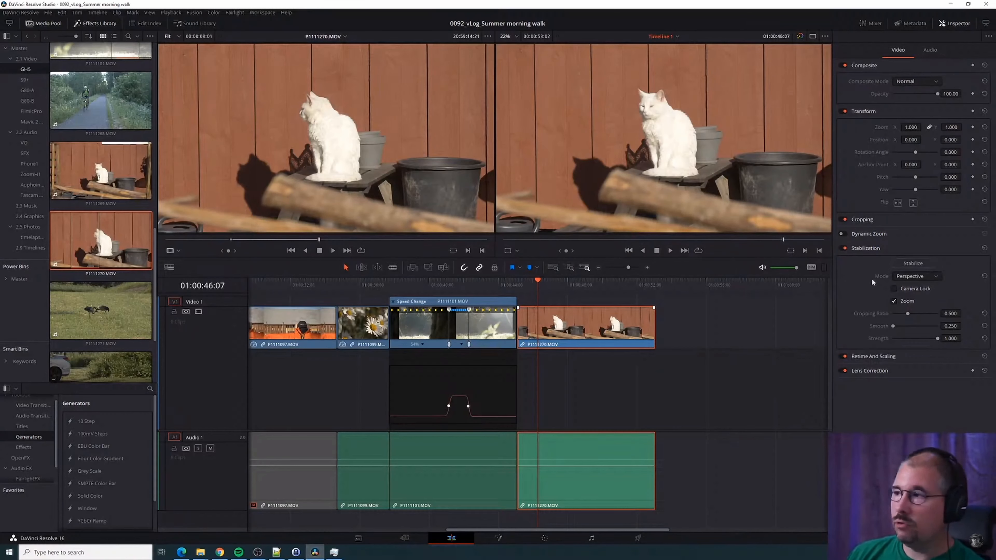
Stabilize P1111270.MOV in Perspective mode without Camera Lock and review the result up to the clip's end
{"action": "left_click", "coordinate": [914, 263]}
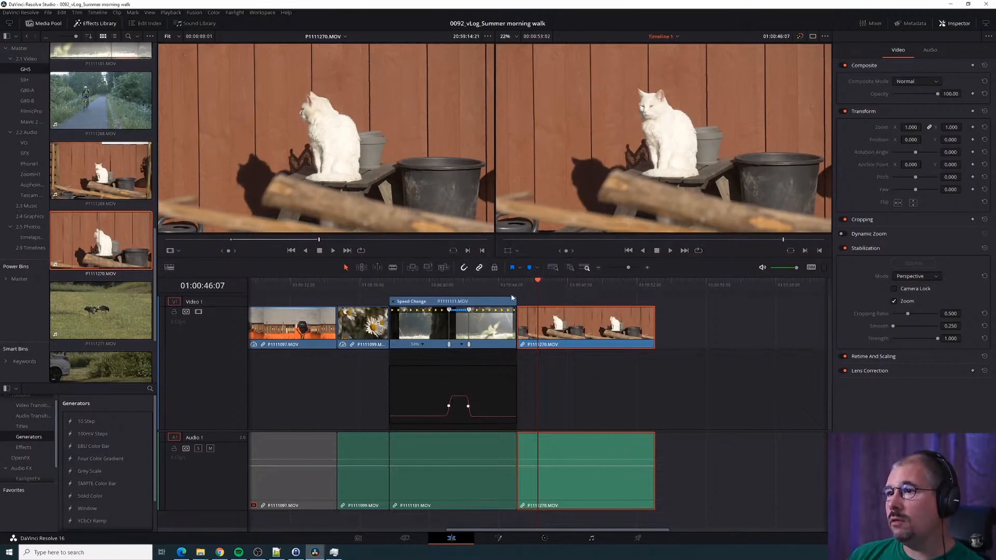
{"action": "key", "text": "space"}
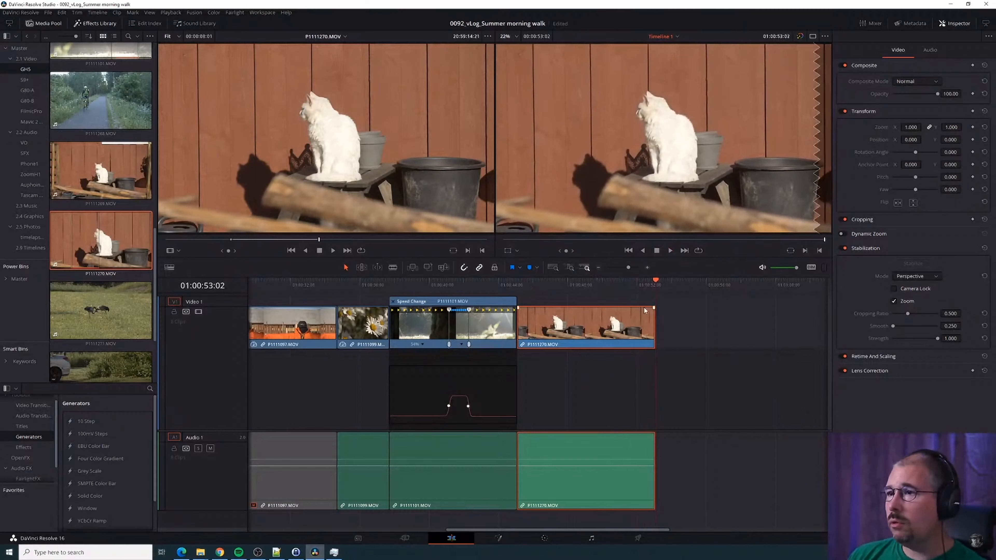
{"action": "left_click_drag", "start_coordinate": [655, 283], "coordinate": [575, 289]}
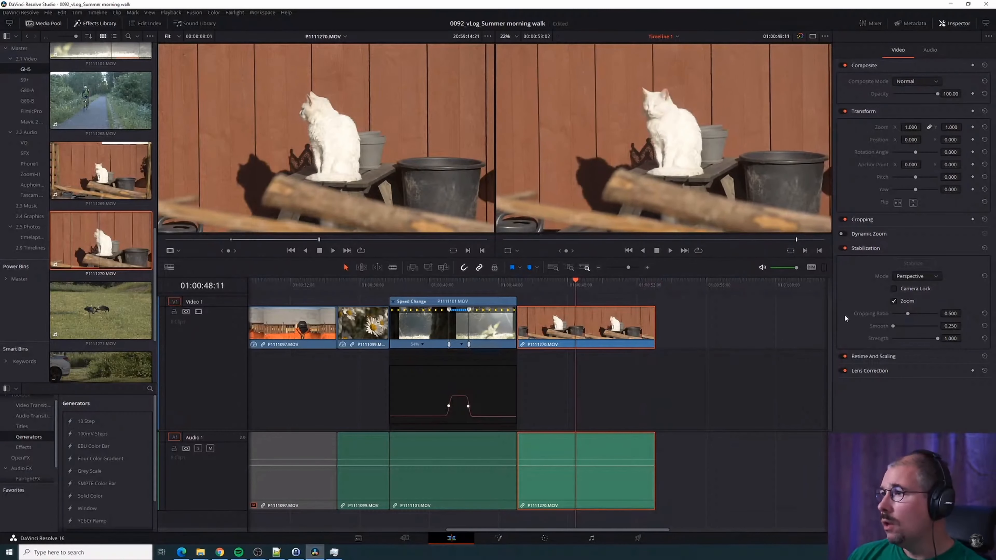
Stabilize P1111270.MOV again in Perspective mode with Camera Lock enabled and play the clip from its start
{"action": "left_click", "coordinate": [894, 289]}
{"action": "left_click", "coordinate": [917, 264]}
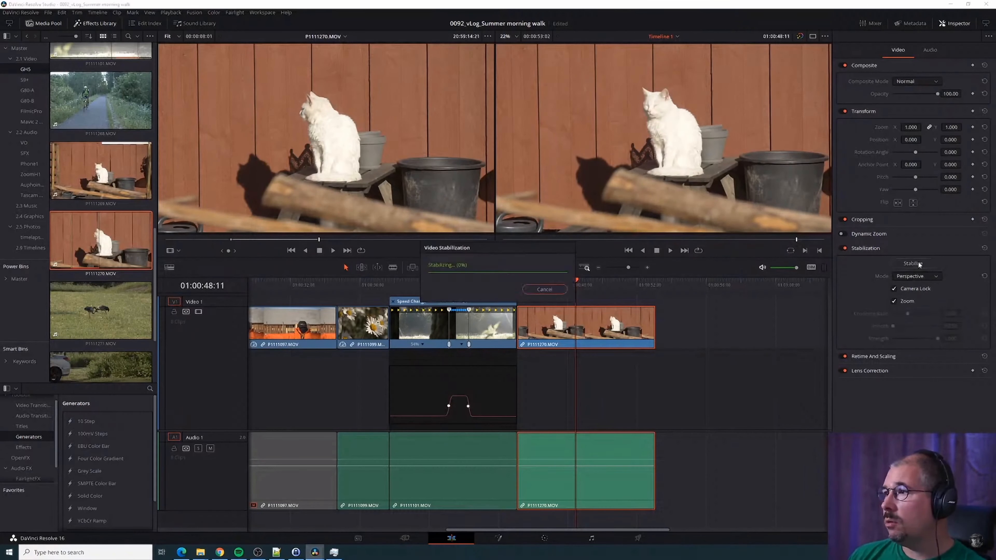
{"action": "left_click", "coordinate": [521, 284]}
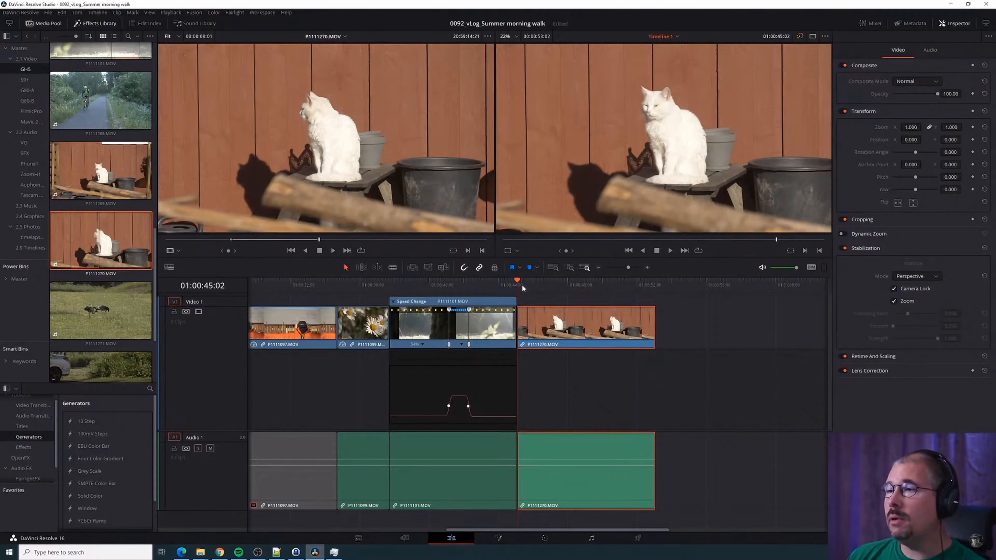
{"action": "key", "text": "space"}
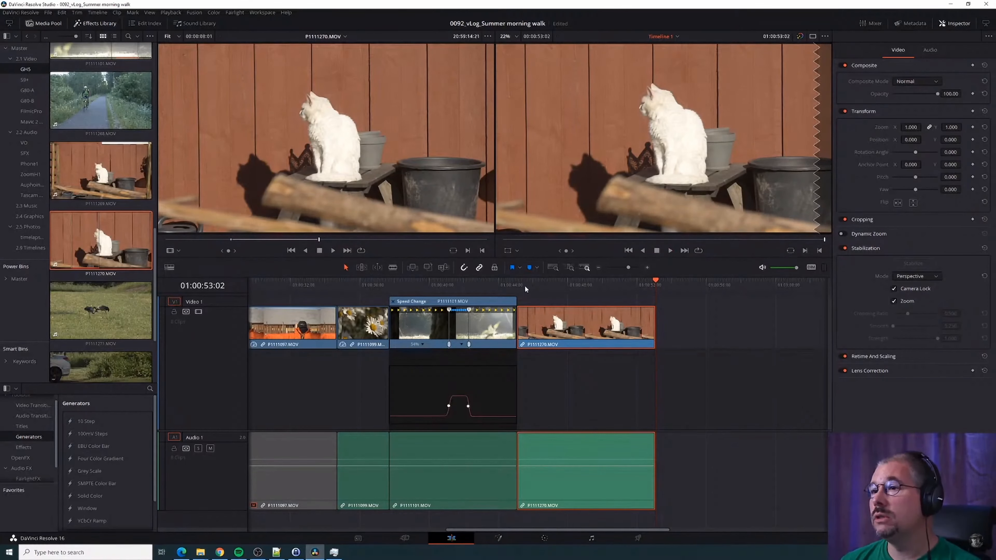
{"action": "mouse_move", "coordinate": [524, 284]}
{"action": "left_mouse_down"}
{"action": "mouse_move", "coordinate": [574, 284]}
{"action": "mouse_move", "coordinate": [520, 287]}
{"action": "left_mouse_up"}
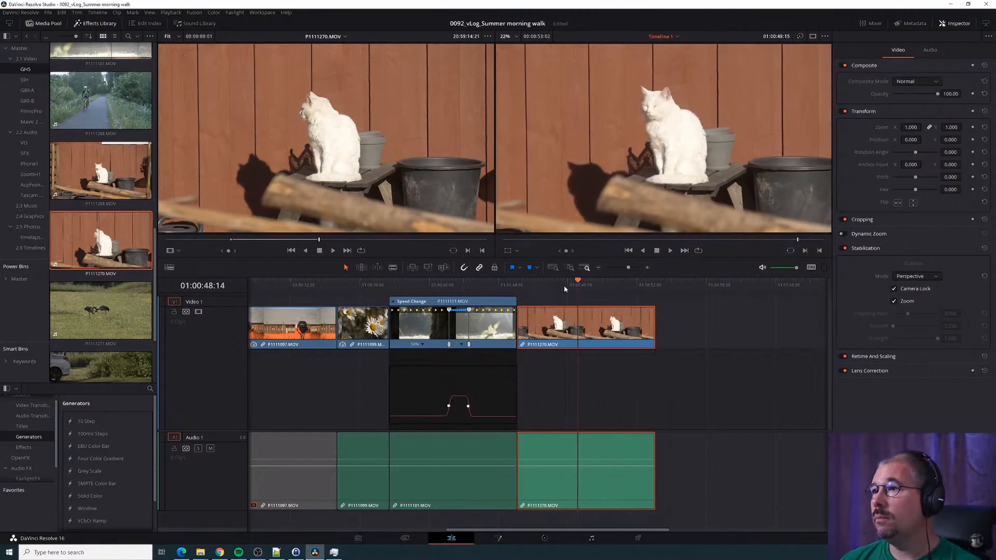
Slow P1111270.MOV to half speed with Ripple sequence on, and play back the slowed clip
{"action": "left_click", "coordinate": [537, 289]}
{"action": "right_click", "coordinate": [551, 317]}
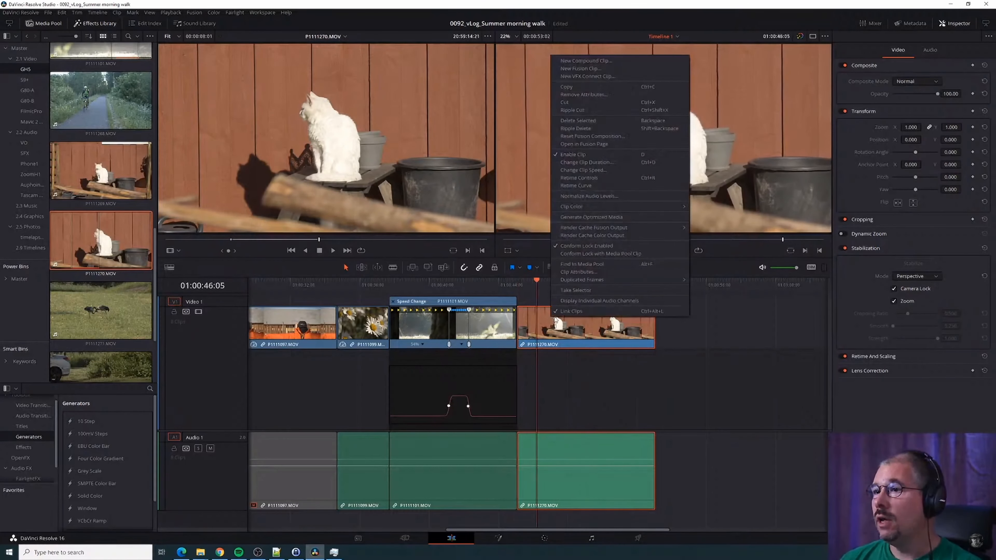
{"action": "left_click", "coordinate": [590, 171]}
{"action": "left_click", "coordinate": [589, 279]}
{"action": "right_click", "coordinate": [575, 326]}
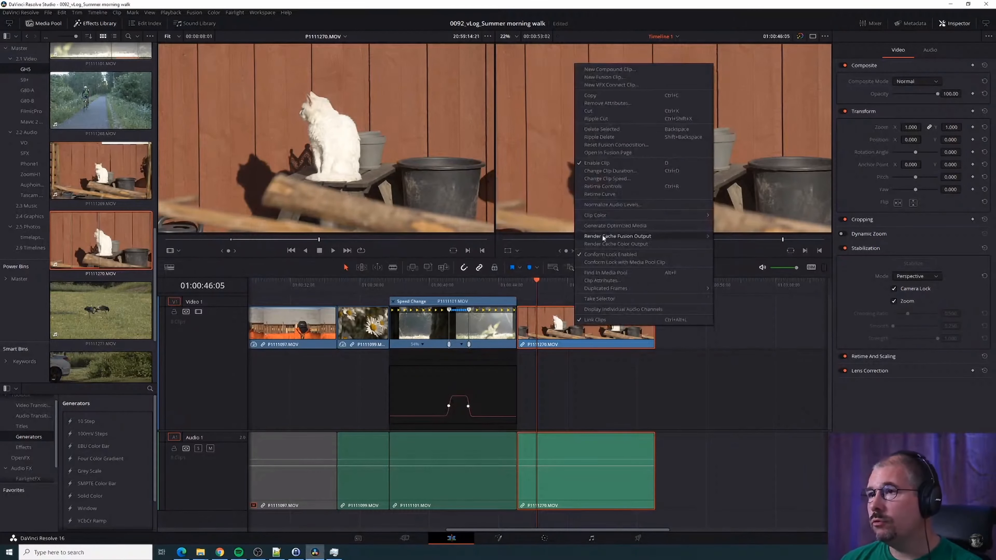
{"action": "left_click", "coordinate": [602, 179]}
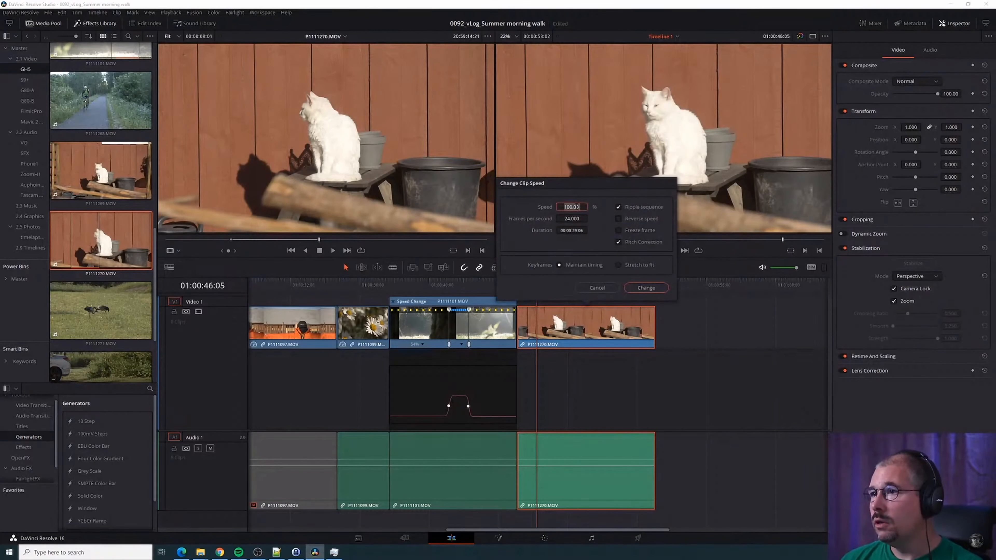
{"action": "left_click", "coordinate": [645, 287]}
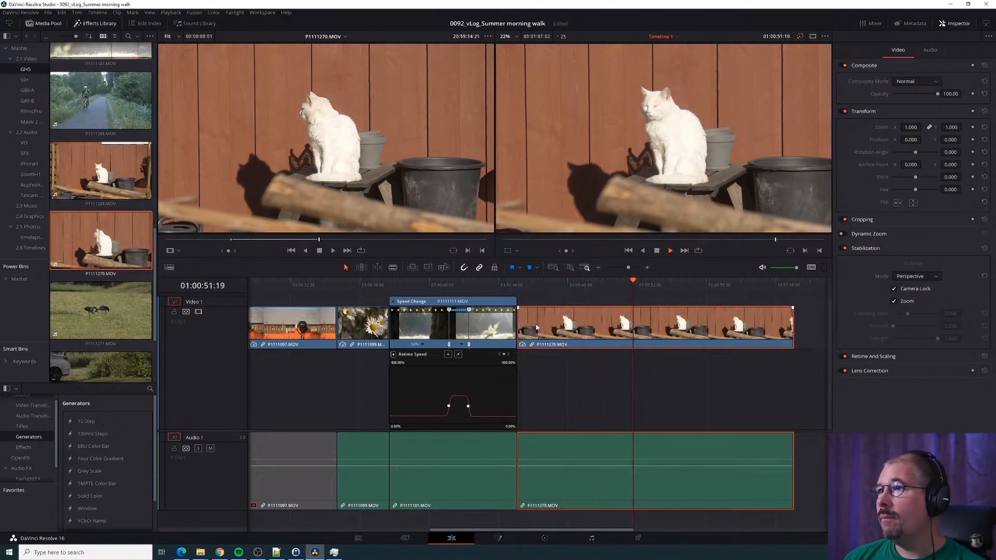
{"action": "key", "text": "space"}
Mark a section of P1111271.MOV about 5 seconds long, ending at 20:59:41:22, and place it after the last timeline clip
{"action": "scroll", "coordinate": [621, 378], "scroll_direction": "down", "scroll_amount": 4}
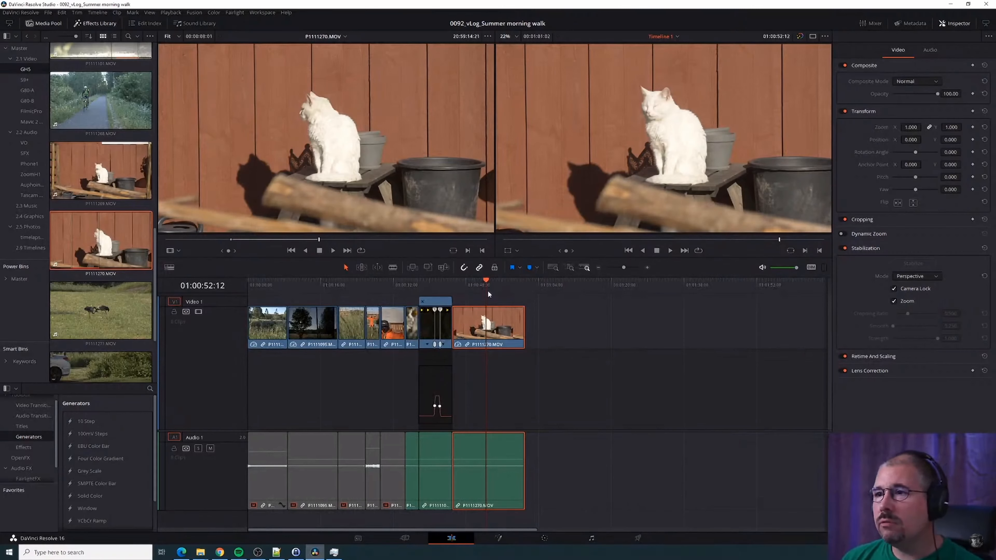
{"action": "left_click", "coordinate": [523, 284]}
{"action": "scroll", "coordinate": [112, 242], "scroll_direction": "down", "scroll_amount": 3}
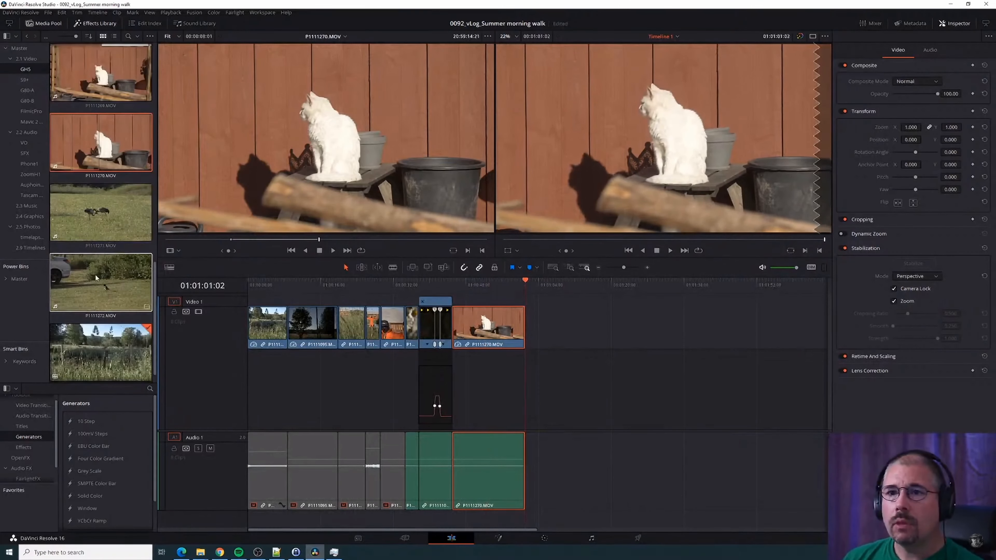
{"action": "left_click_drag", "start_coordinate": [100, 212], "coordinate": [358, 144]}
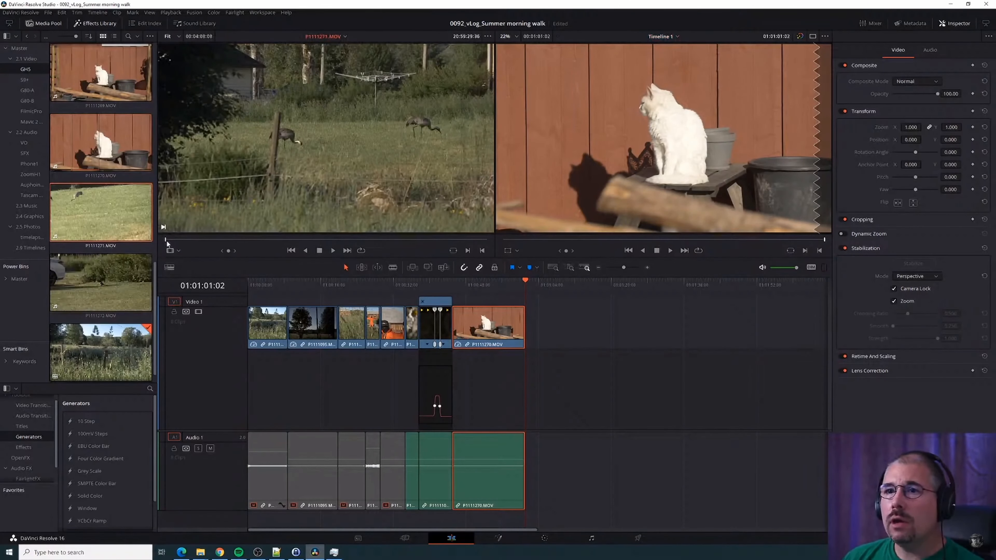
{"action": "mouse_move", "coordinate": [166, 239]}
{"action": "left_mouse_down"}
{"action": "mouse_move", "coordinate": [285, 230]}
{"action": "mouse_move", "coordinate": [472, 240]}
{"action": "mouse_move", "coordinate": [208, 232]}
{"action": "mouse_move", "coordinate": [155, 242]}
{"action": "left_mouse_up"}
{"action": "key", "text": "space"}
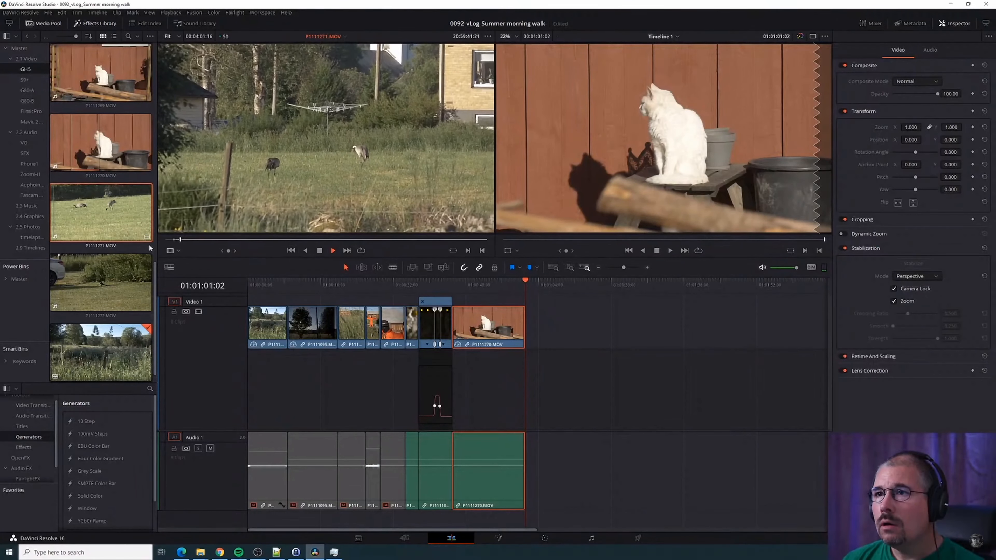
{"action": "left_click_drag", "start_coordinate": [150, 247], "coordinate": [536, 349]}
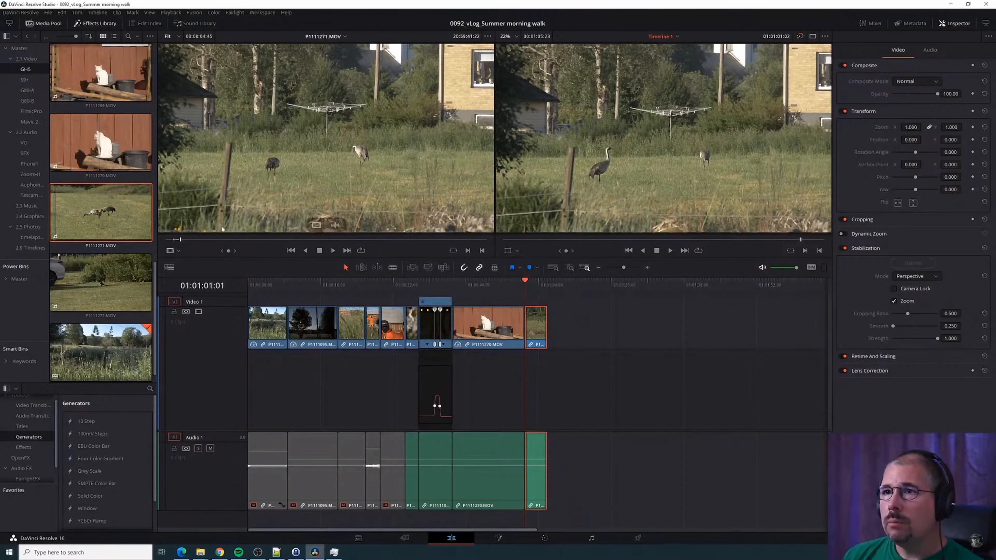
Append a second section of P1111271.MOV, just under 5 seconds long and ending near 21:00:46, to the end of the timeline
{"action": "left_click_drag", "start_coordinate": [181, 239], "coordinate": [254, 239]}
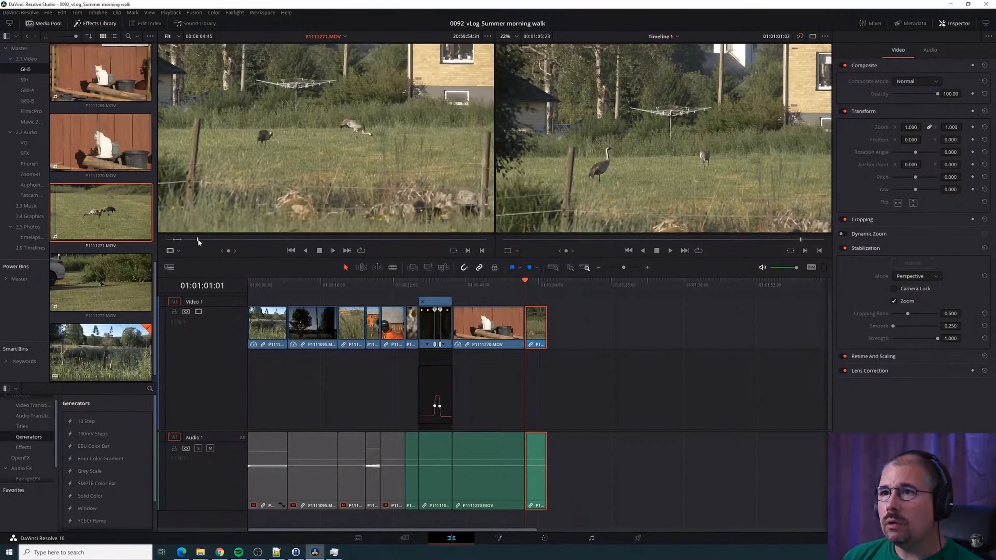
{"action": "key", "text": "space"}
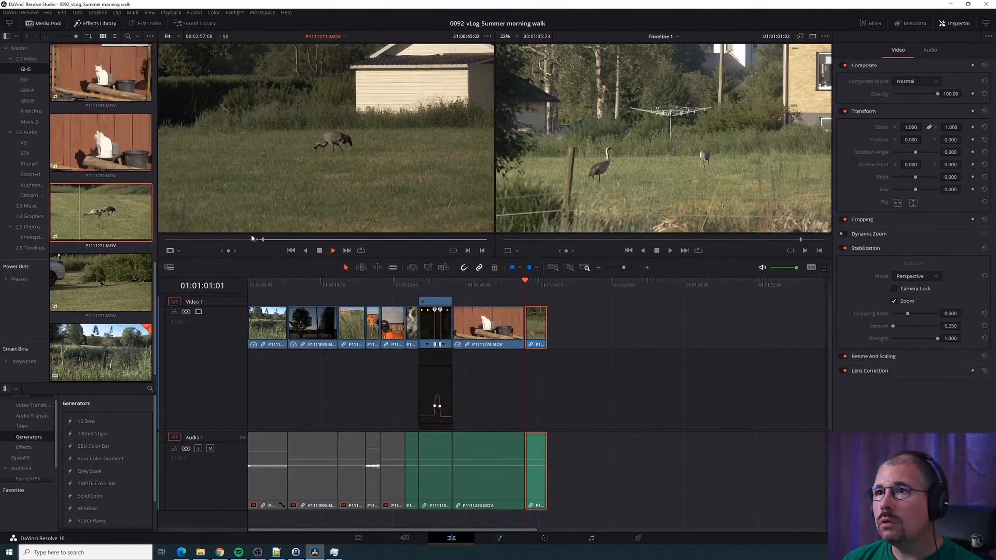
{"action": "left_click_drag", "start_coordinate": [346, 208], "coordinate": [558, 326]}
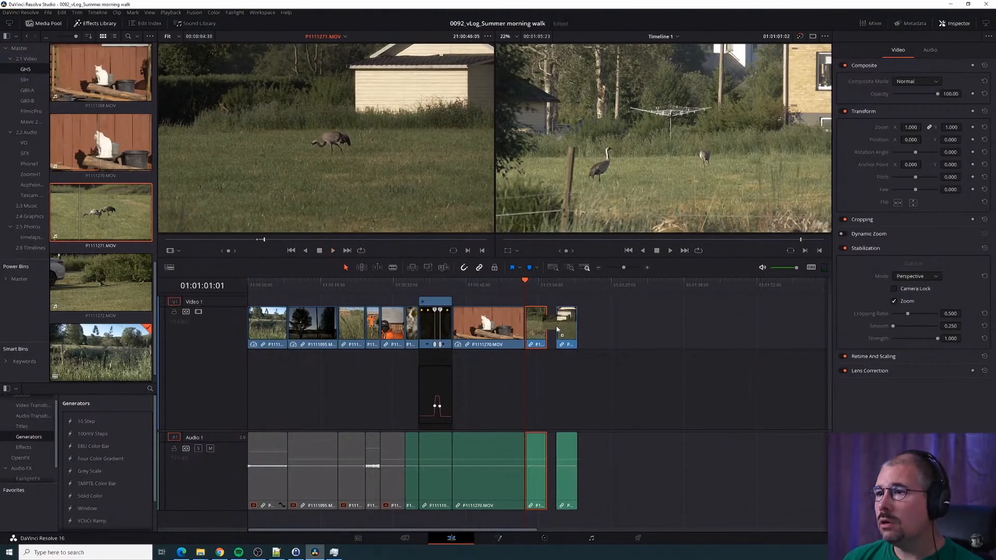
Mark a third section of P1111271.MOV with a duration of 00:00:05:00, ending near 21:01:55, and append it to the timeline
{"action": "left_click_drag", "start_coordinate": [264, 241], "coordinate": [346, 234]}
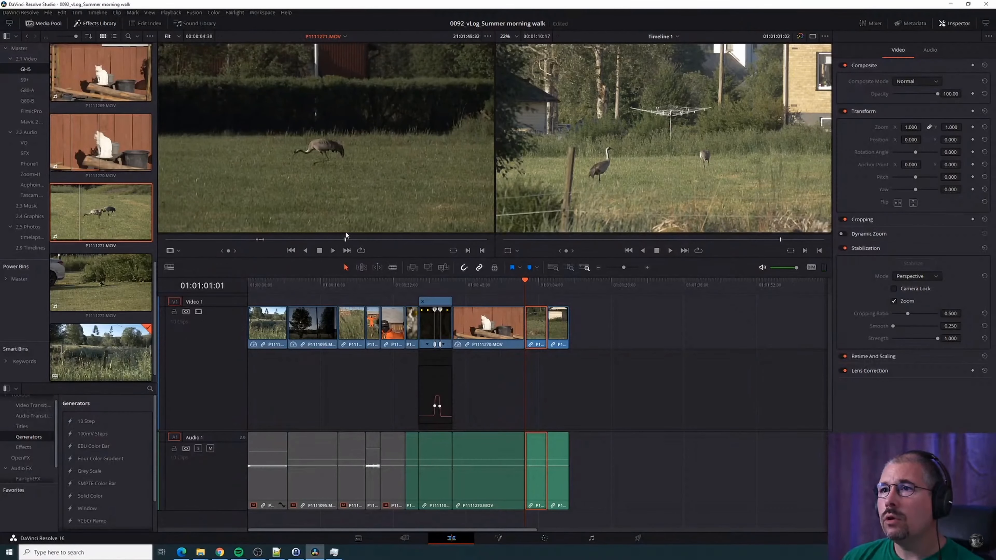
{"action": "key", "text": "space"}
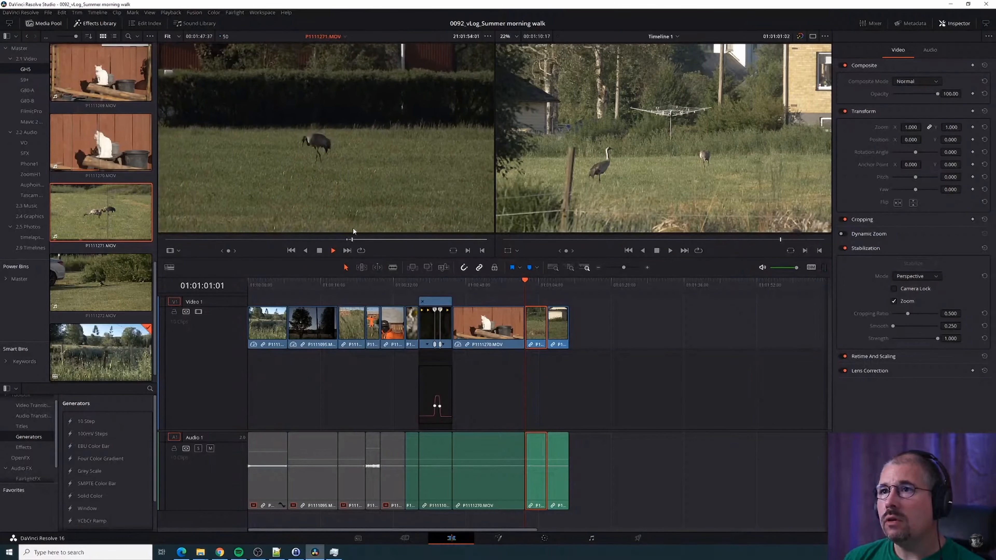
{"action": "key", "text": "space"}
{"action": "key", "text": "o"}
{"action": "left_click_drag", "start_coordinate": [352, 228], "coordinate": [569, 349]}
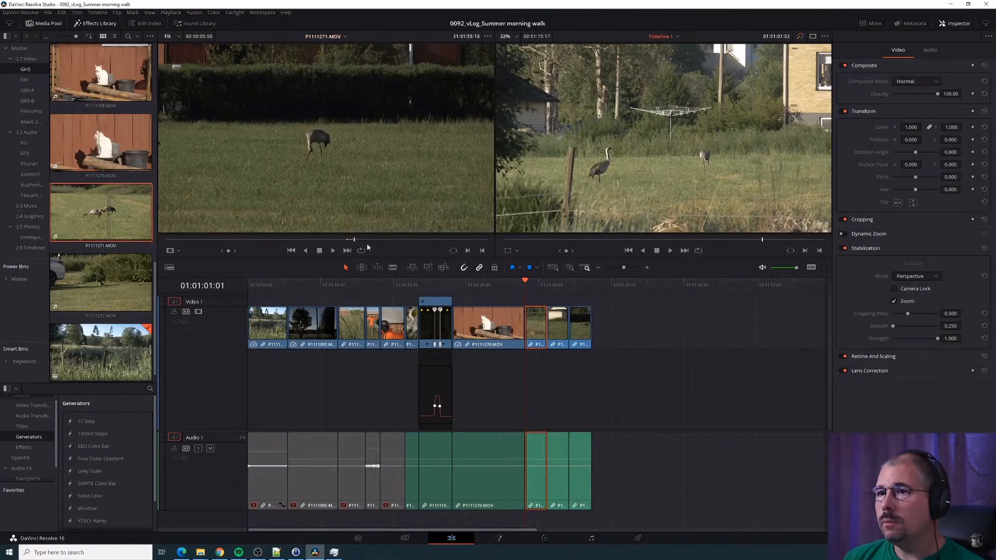
Mark the 00:00:06:06 section of P1111271.MOV showing both cranes close up, ending at 21:03:00:02, and append it to the timeline
{"action": "left_click_drag", "start_coordinate": [354, 238], "coordinate": [430, 244]}
{"action": "key", "text": "space"}
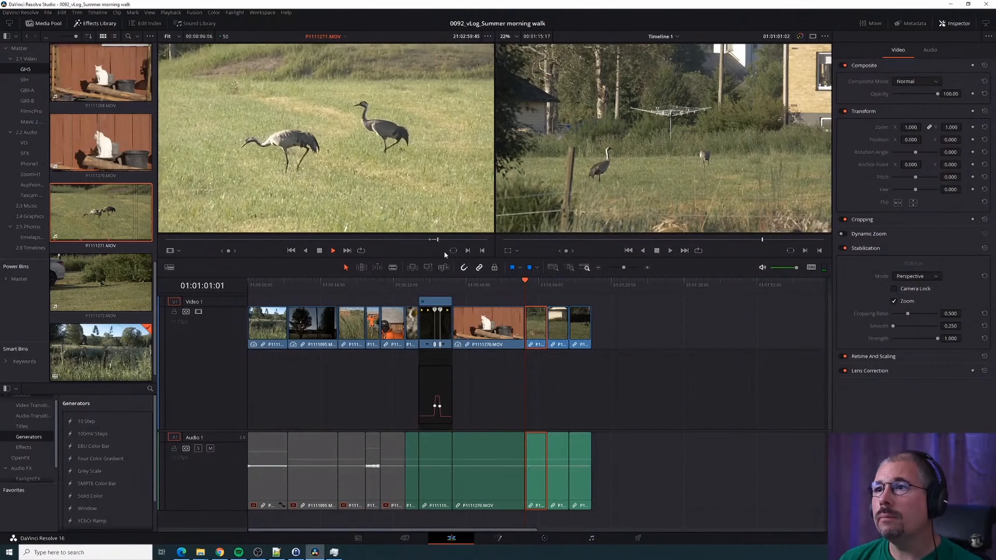
{"action": "key", "text": "o"}
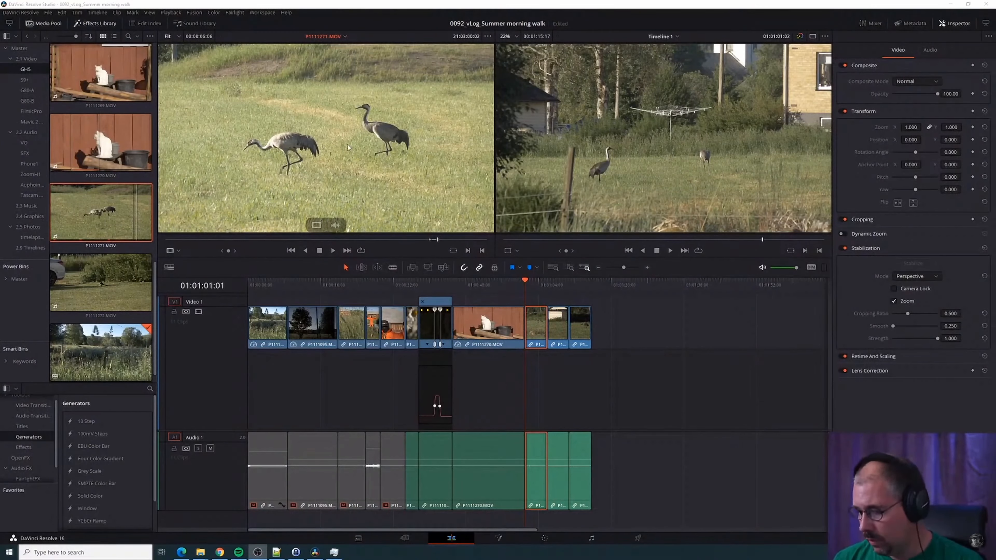
{"action": "left_click_drag", "start_coordinate": [347, 145], "coordinate": [594, 346]}
Mark a 00:00:07:43 section of P1111271.MOV from 21:03:11:15, stepping back frame by frame to its start, and append it to the timeline
{"action": "left_click_drag", "start_coordinate": [438, 239], "coordinate": [450, 243]}
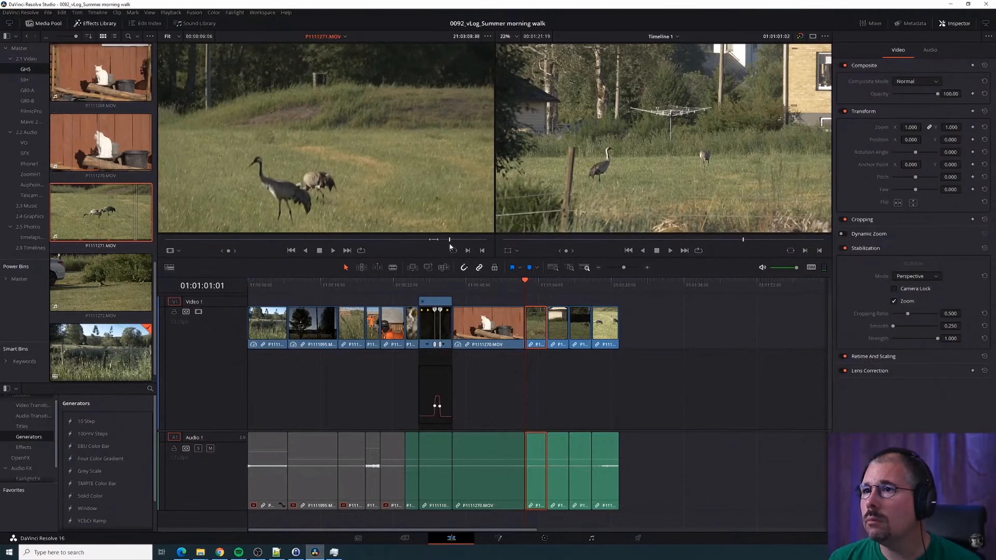
{"action": "key", "text": "space"}
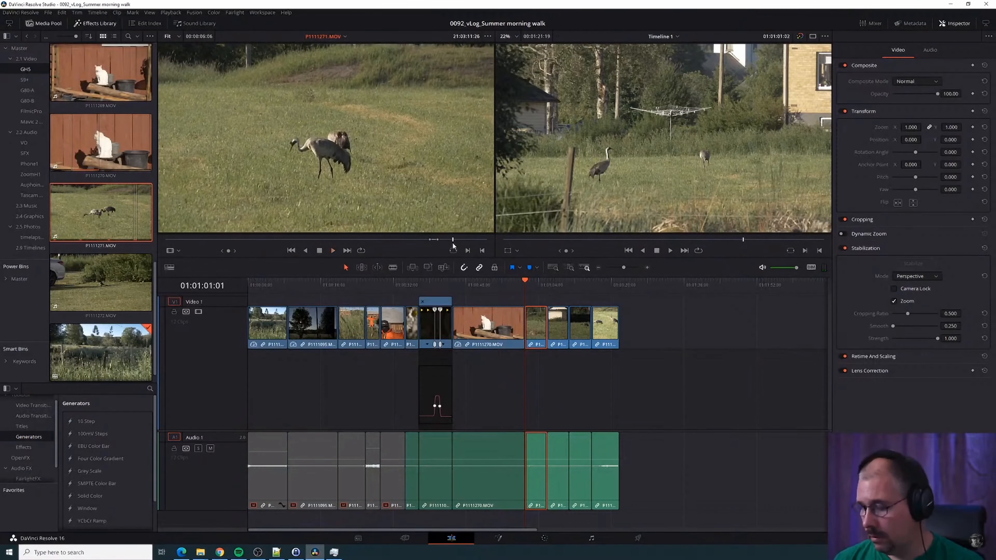
{"action": "key", "text": "Left"}
{"action": "key", "text": "Left"}
{"action": "key", "text": "Left"}
{"action": "key", "text": "Left"}
{"action": "key", "text": "Left"}
{"action": "key", "text": "Left"}
{"action": "key", "text": "Left"}
{"action": "key", "text": "Left"}
{"action": "key", "text": "Left"}
{"action": "key", "text": "Left"}
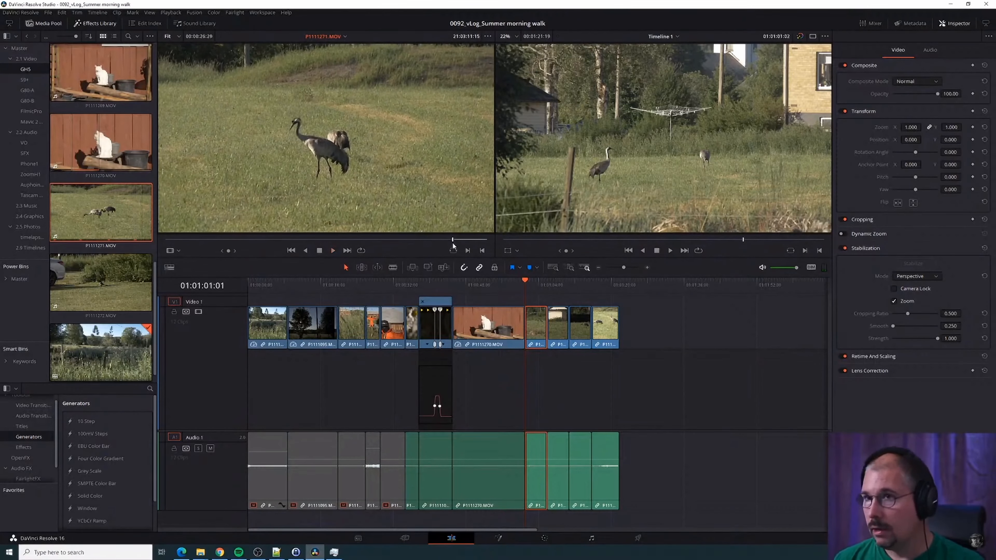
{"action": "key", "text": "space"}
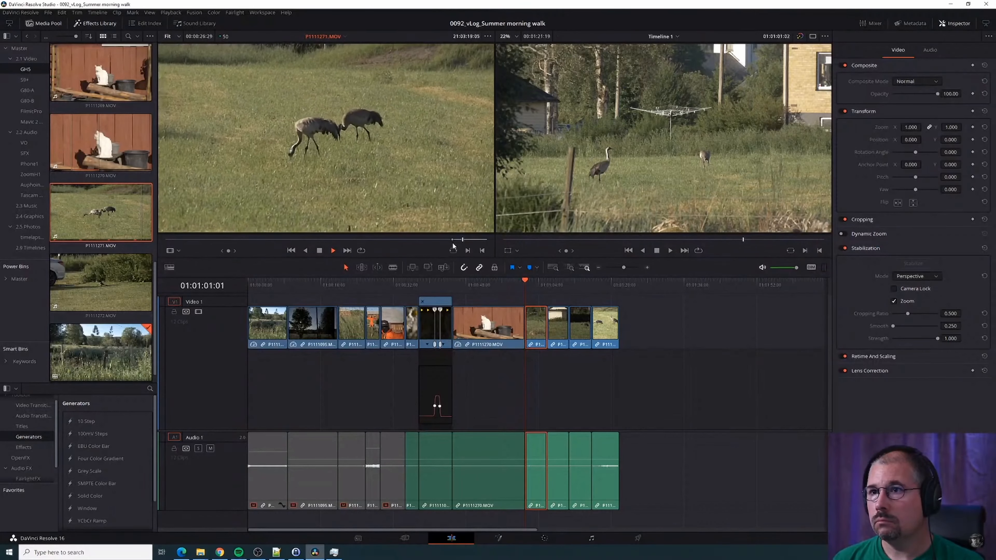
{"action": "left_click_drag", "start_coordinate": [363, 147], "coordinate": [637, 330]}
Ripple-delete the close-up crane clip before the last timeline clip and scrub through the remaining P1111271.MOV footage
{"action": "left_click", "coordinate": [609, 342]}
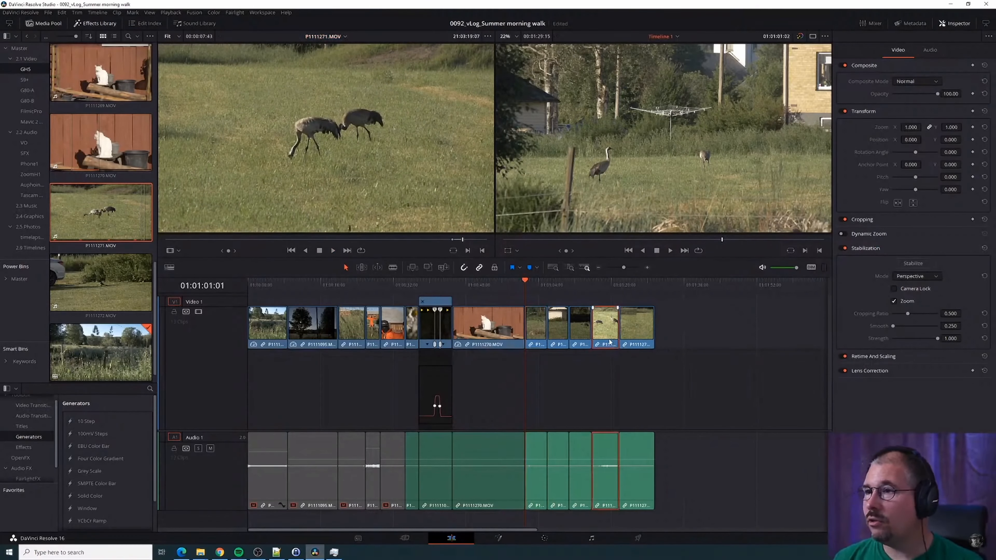
{"action": "key", "text": "Delete"}
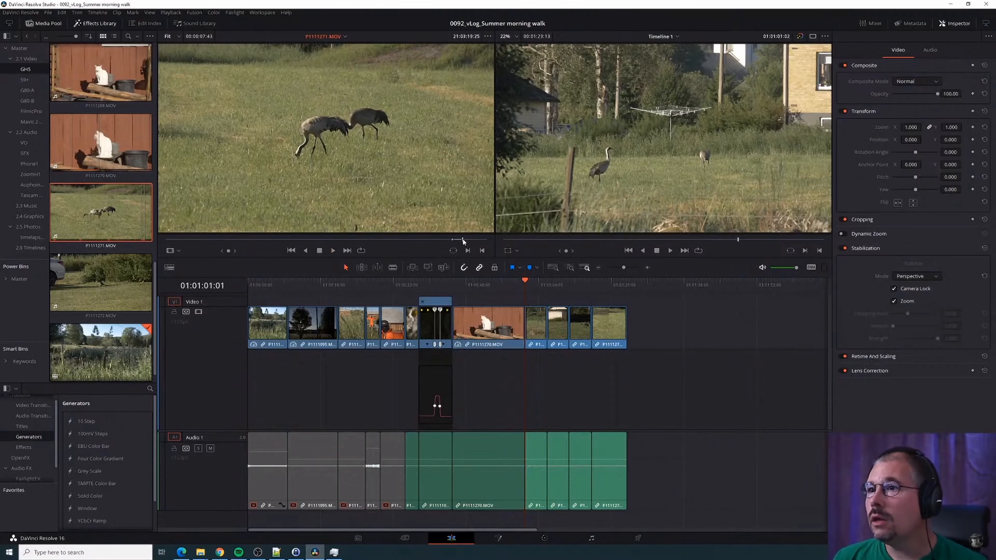
{"action": "left_click_drag", "start_coordinate": [462, 238], "coordinate": [485, 238]}
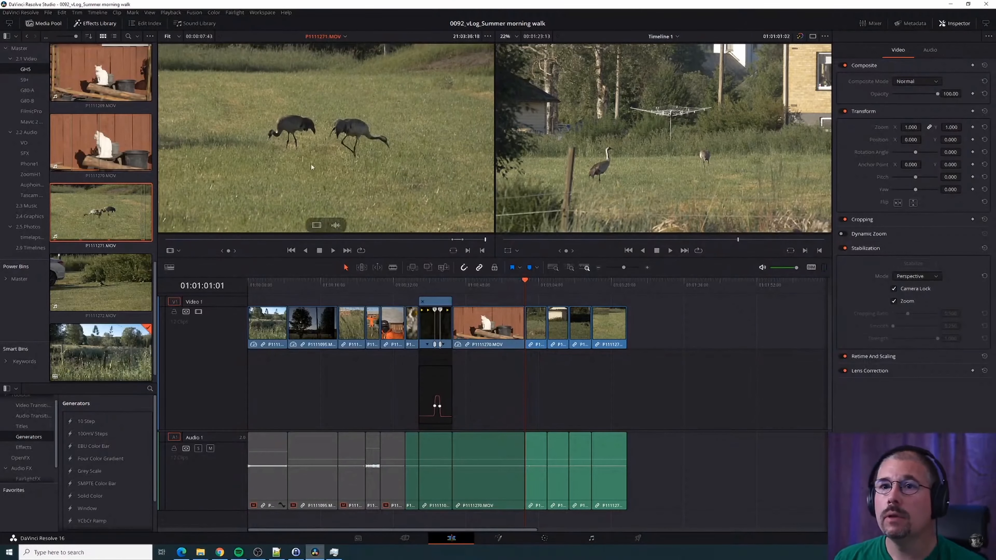
Open P1111272.MOV, mark a 00:00:10:07 section of the magpie ending near 21:03:54, and append it to the timeline
{"action": "scroll", "coordinate": [100, 235], "scroll_direction": "down", "scroll_amount": 1}
{"action": "left_click", "coordinate": [101, 261]}
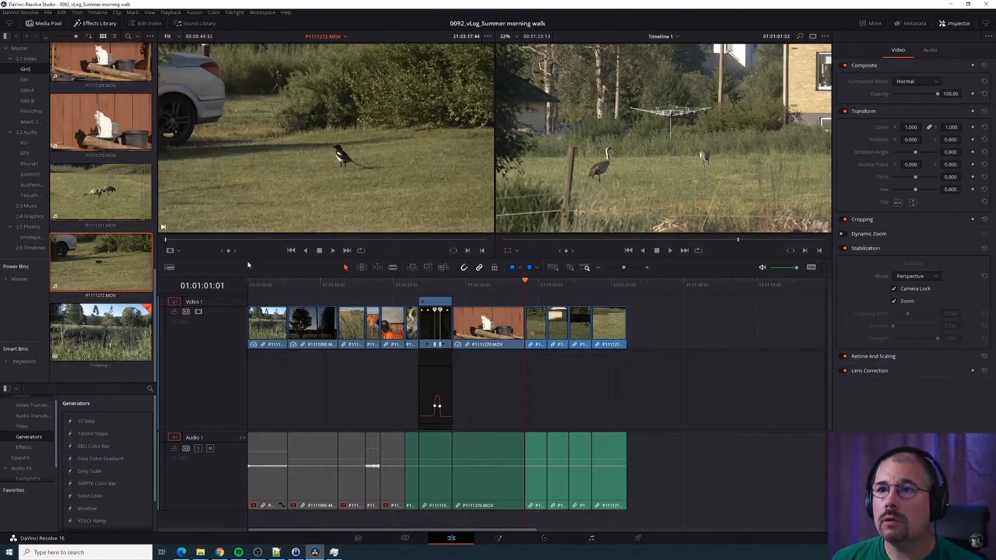
{"action": "left_click_drag", "start_coordinate": [170, 239], "coordinate": [211, 240]}
{"action": "key", "text": "space"}
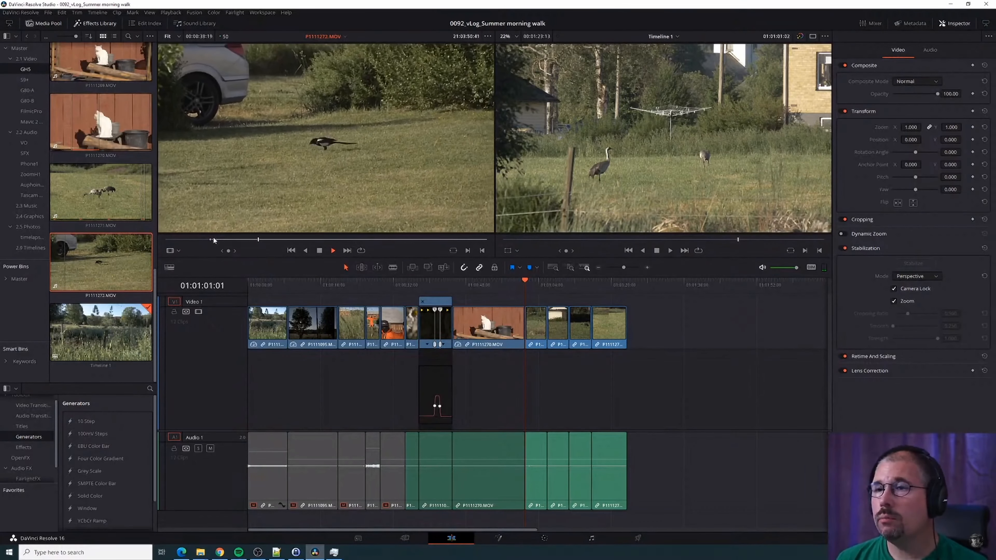
{"action": "key", "text": "o"}
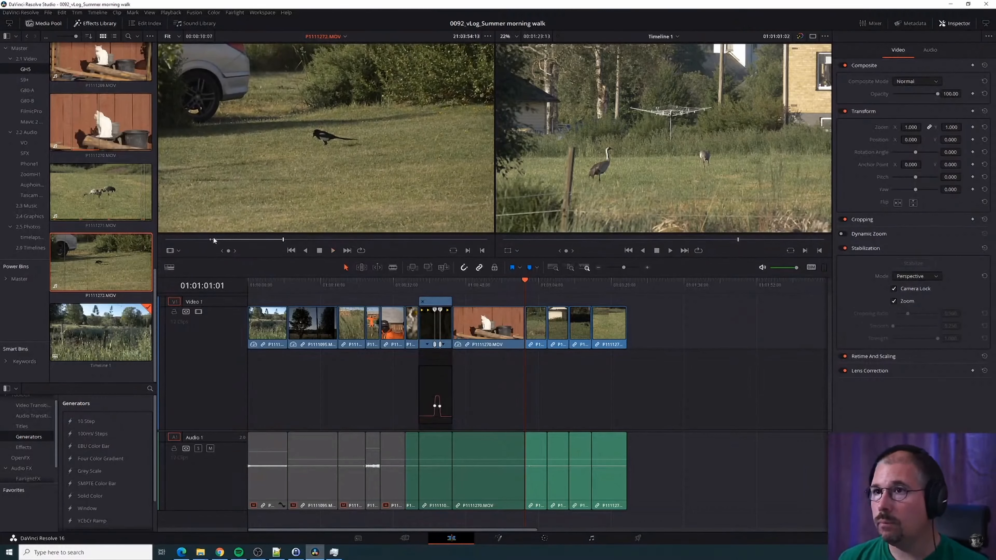
{"action": "left_click_drag", "start_coordinate": [307, 222], "coordinate": [630, 328]}
{"action": "scroll", "coordinate": [685, 367], "scroll_direction": "up", "scroll_amount": 1}
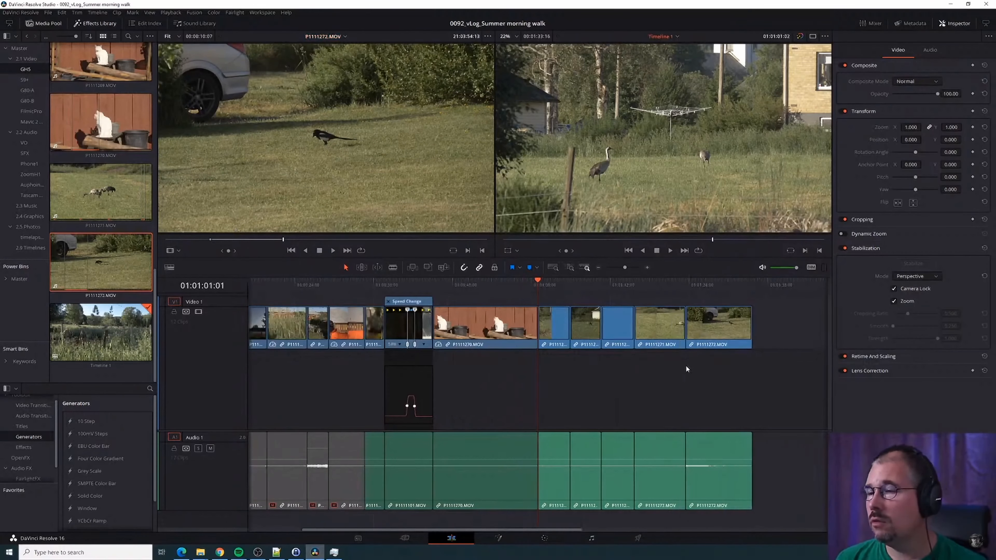
{"action": "scroll", "coordinate": [666, 366], "scroll_direction": "down", "scroll_amount": 3}
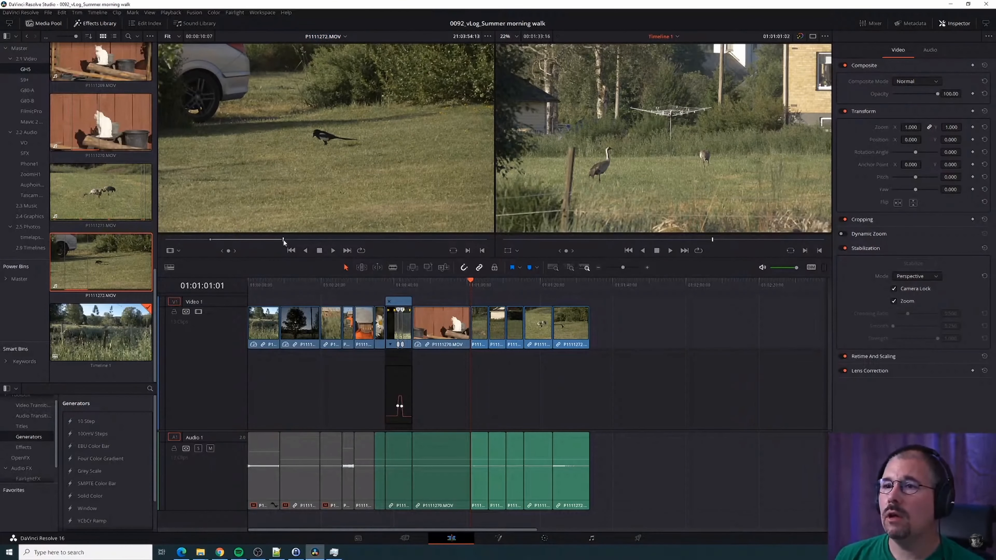
Scrub through the rest of P1111272.MOV and check the end of the timeline with the playhead
{"action": "left_click_drag", "start_coordinate": [283, 239], "coordinate": [464, 238]}
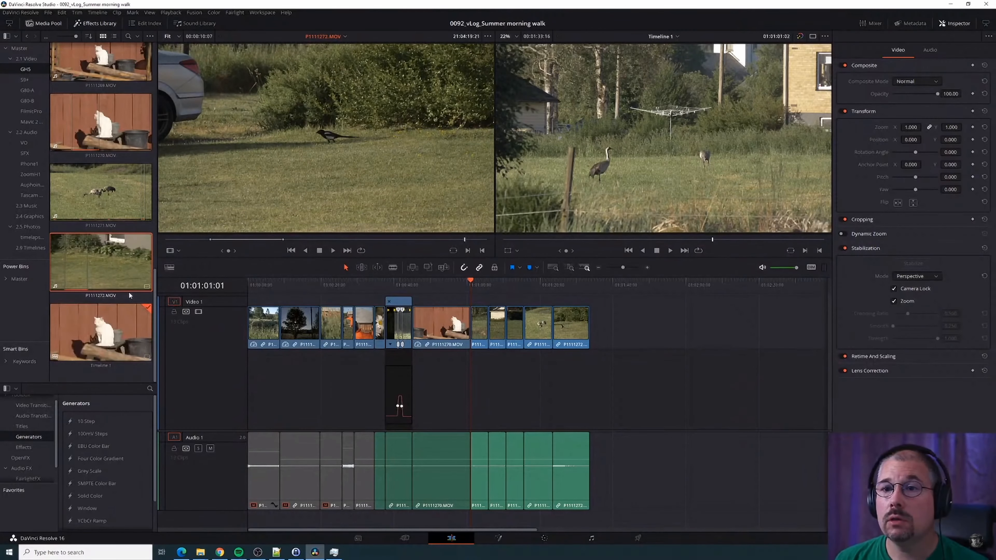
{"action": "scroll", "coordinate": [117, 255], "scroll_direction": "up", "scroll_amount": 15}
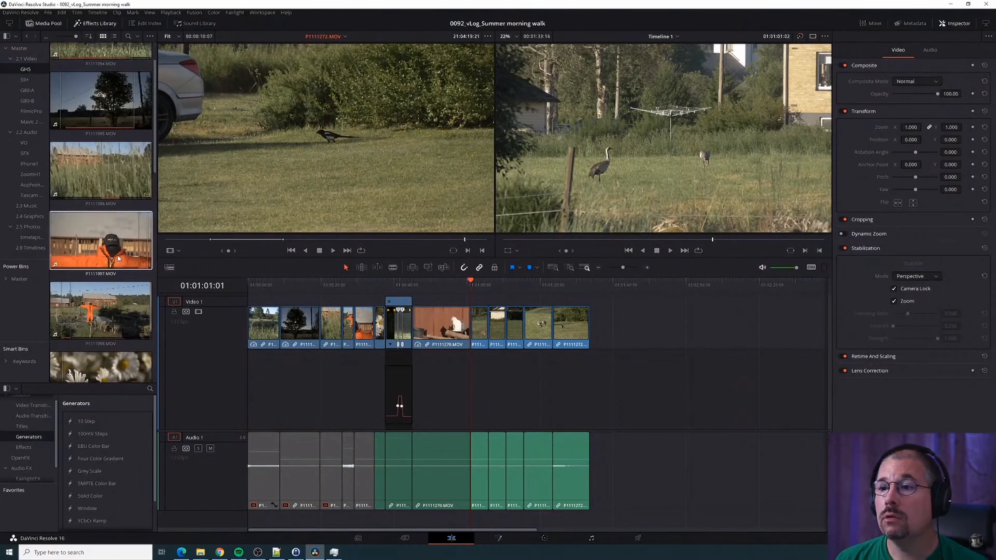
{"action": "scroll", "coordinate": [119, 258], "scroll_direction": "down", "scroll_amount": 3}
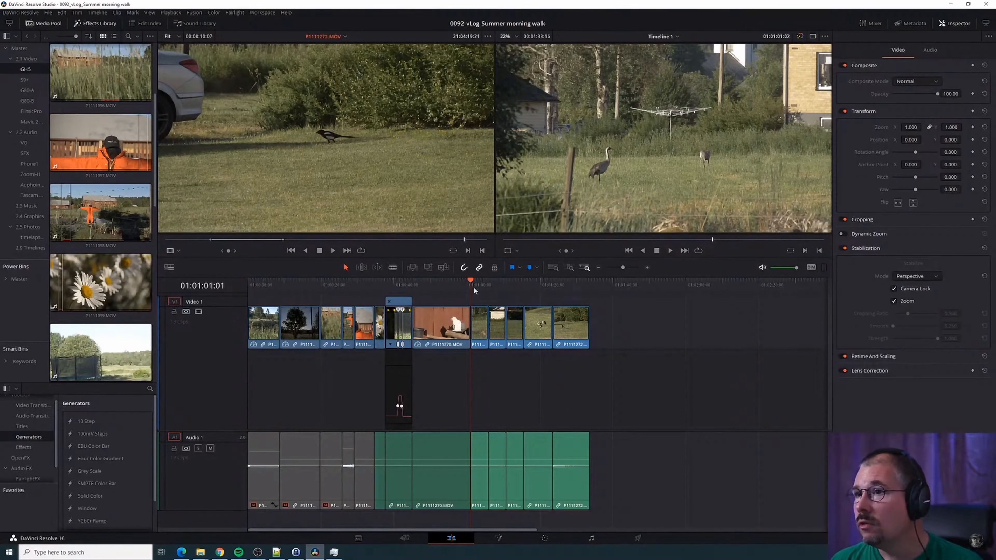
{"action": "left_click_drag", "start_coordinate": [473, 284], "coordinate": [587, 280]}
{"action": "left_click", "coordinate": [591, 319]}
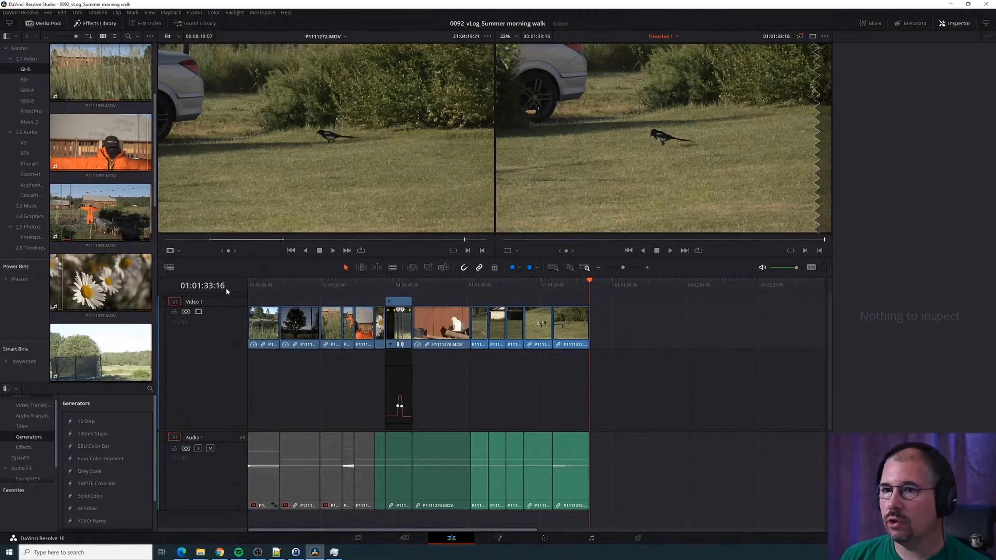
Look through the clips in the GH5 bin for remaining footage and return the playhead to the timeline's start
{"action": "left_click_drag", "start_coordinate": [589, 281], "coordinate": [488, 300]}
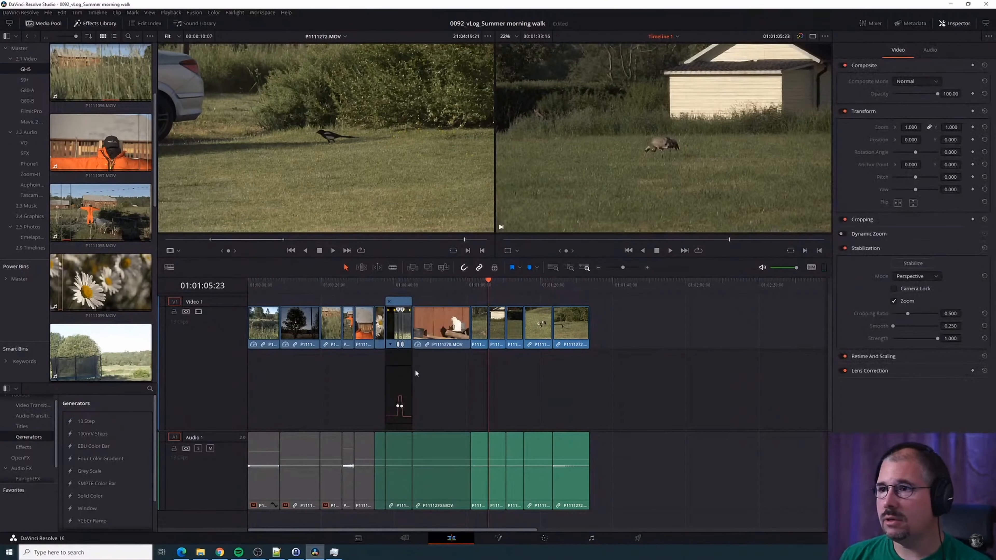
{"action": "scroll", "coordinate": [110, 290], "scroll_direction": "down", "scroll_amount": 3}
{"action": "scroll", "coordinate": [110, 290], "scroll_direction": "down", "scroll_amount": 4}
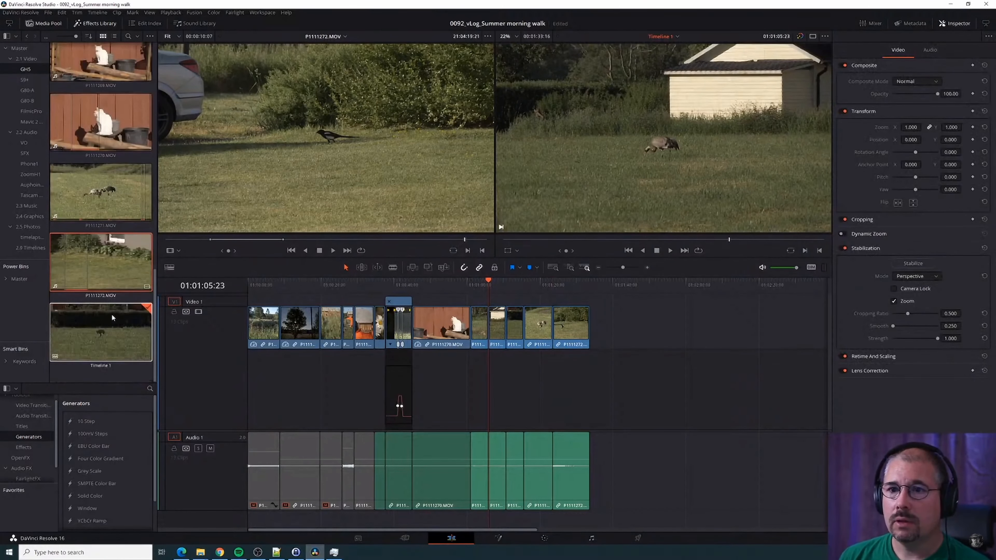
{"action": "scroll", "coordinate": [115, 310], "scroll_direction": "up", "scroll_amount": 10}
{"action": "scroll", "coordinate": [117, 312], "scroll_direction": "up", "scroll_amount": 3}
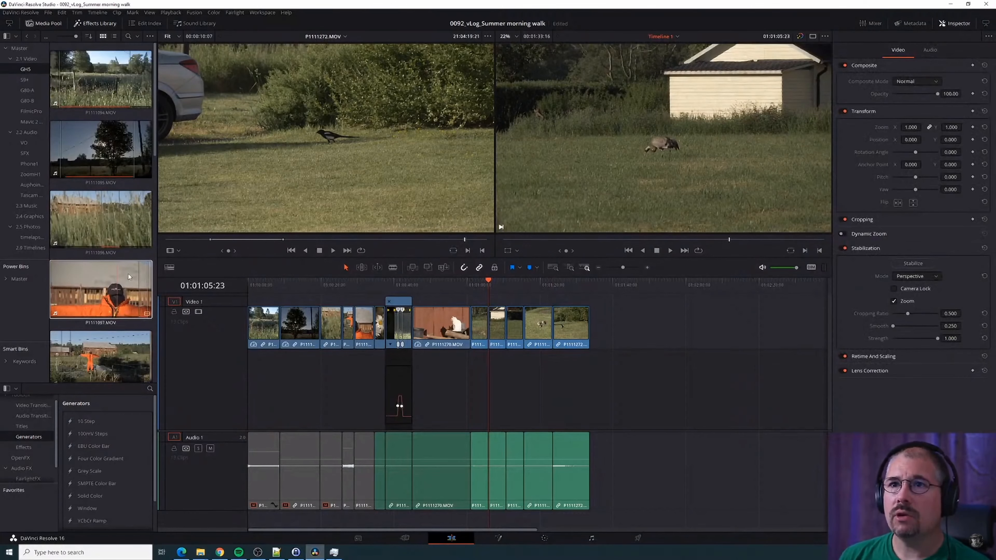
{"action": "scroll", "coordinate": [112, 307], "scroll_direction": "down", "scroll_amount": 4}
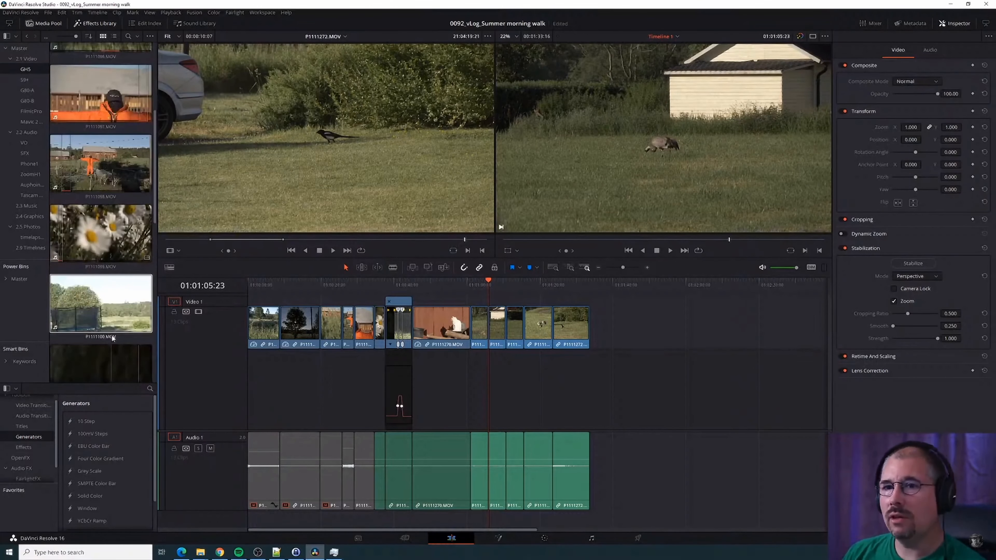
{"action": "scroll", "coordinate": [115, 338], "scroll_direction": "down", "scroll_amount": 4}
{"action": "scroll", "coordinate": [115, 339], "scroll_direction": "down", "scroll_amount": 1}
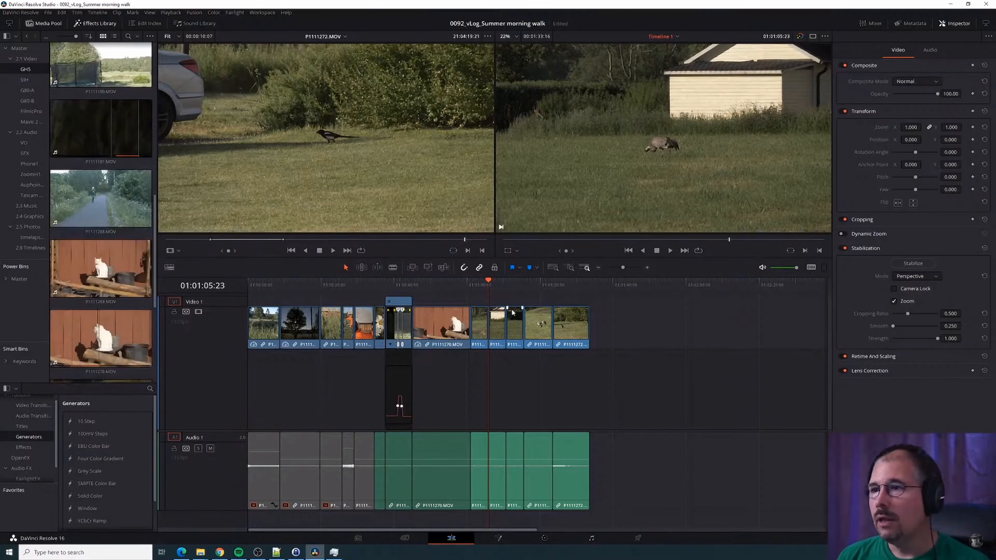
{"action": "key", "text": "Home"}
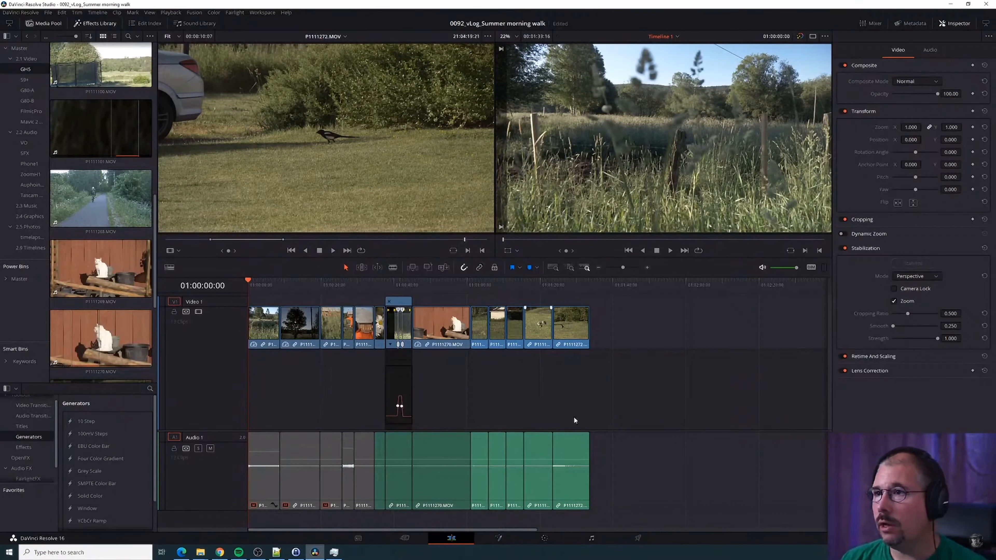
Disable the audio of the remaining Audio 1 clips, from P1111097.MOV through the last clip
{"action": "left_click_drag", "start_coordinate": [721, 474], "coordinate": [360, 473]}
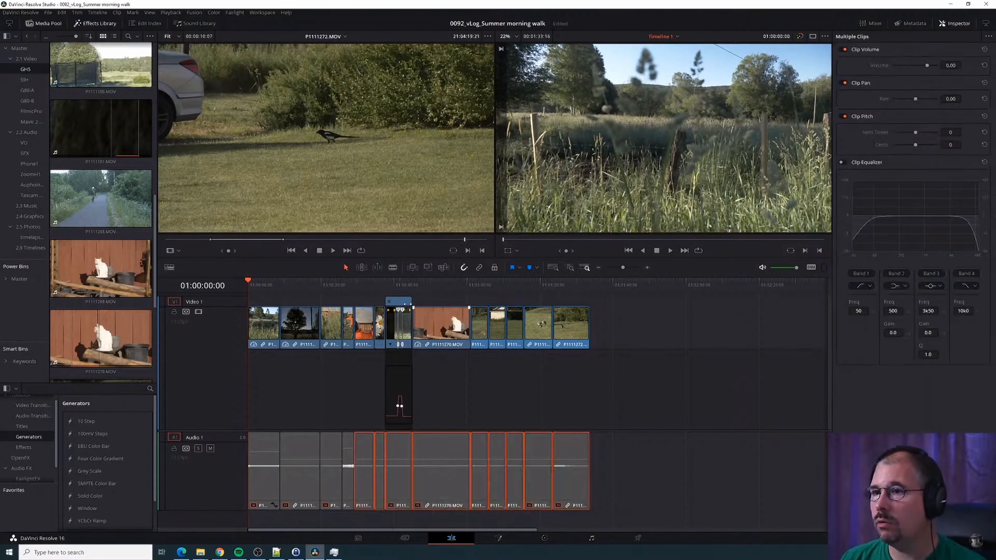
{"action": "scroll", "coordinate": [434, 398], "scroll_direction": "up", "scroll_amount": 8}
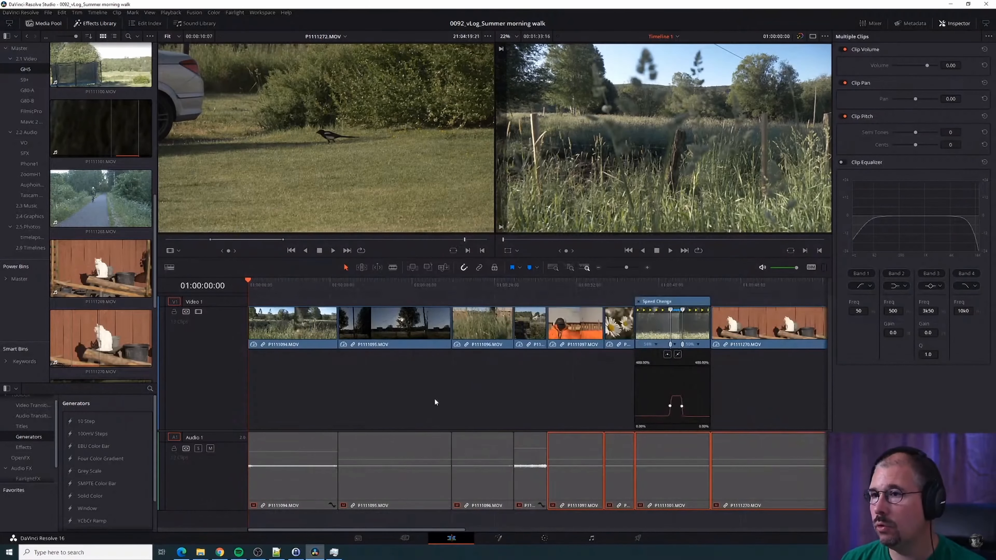
{"action": "scroll", "coordinate": [680, 389], "scroll_direction": "down", "scroll_amount": 8}
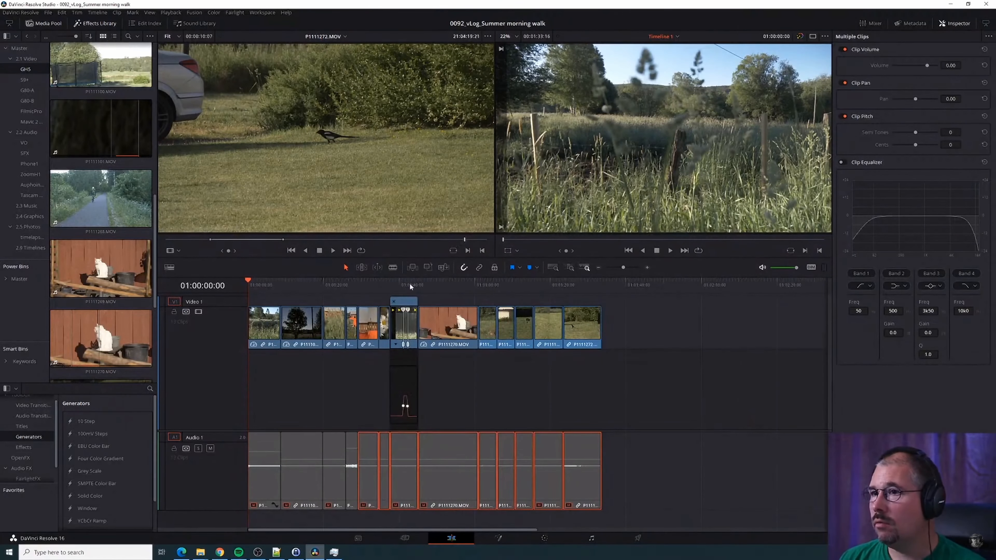
Hide the retime curve of the speed-ramped P1111101.MOV clip and move the playhead back to the sunlit tree clip at 01:00:08:19
{"action": "left_click", "coordinate": [410, 283]}
{"action": "scroll", "coordinate": [527, 385], "scroll_direction": "up", "scroll_amount": 4}
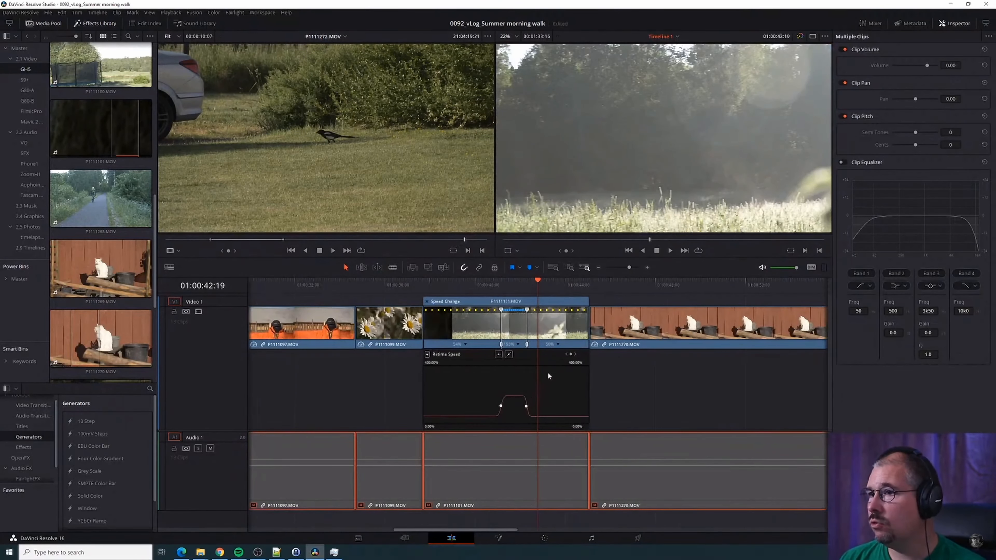
{"action": "scroll", "coordinate": [548, 376], "scroll_direction": "up", "scroll_amount": 2}
{"action": "right_click", "coordinate": [490, 304]}
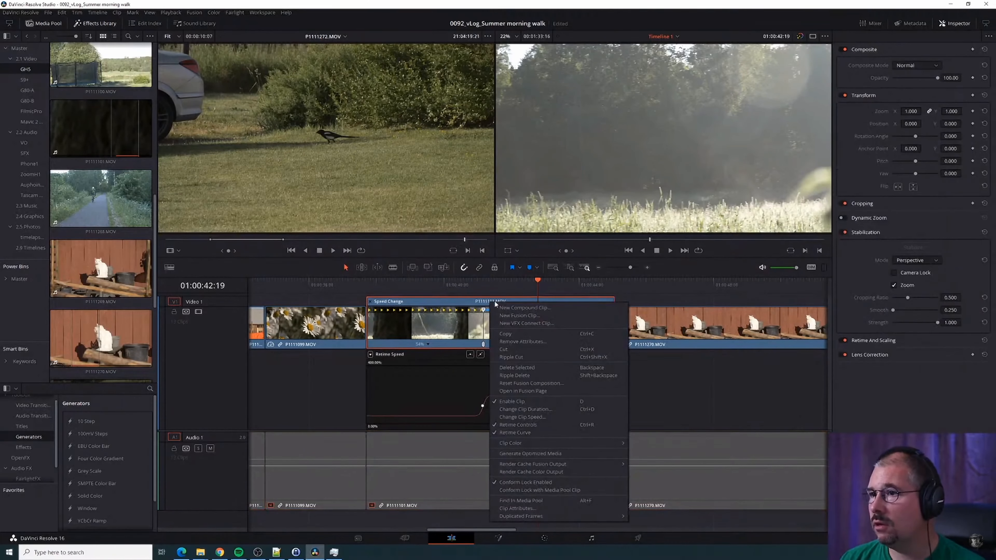
{"action": "left_click", "coordinate": [516, 430]}
{"action": "scroll", "coordinate": [438, 418], "scroll_direction": "down", "scroll_amount": 6}
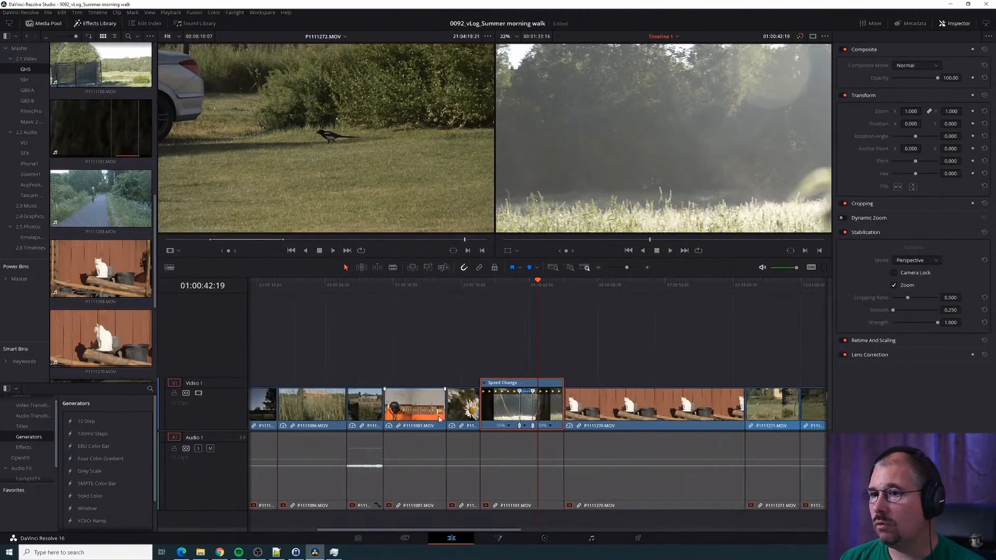
{"action": "left_click_drag", "start_coordinate": [371, 281], "coordinate": [274, 297]}
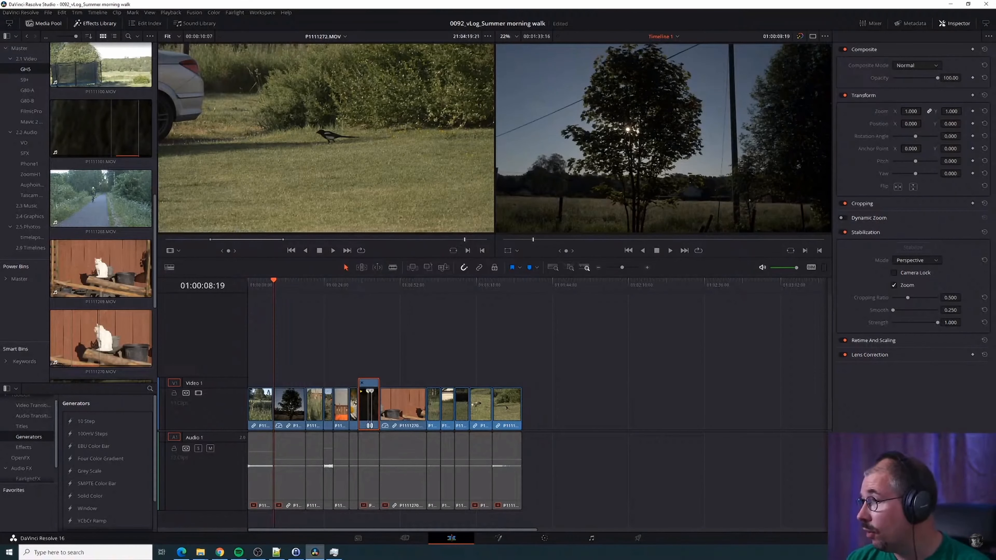
Switch to the browser and look through the music genres on filmmusic.io
{"action": "key", "text": "alt+Tab"}
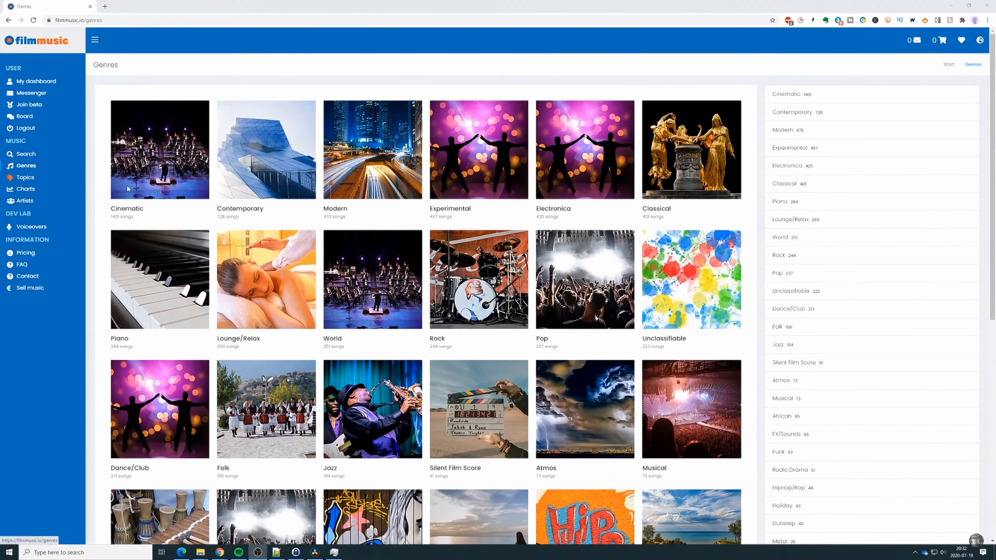
{"action": "scroll", "coordinate": [391, 281], "scroll_direction": "down", "scroll_amount": 10}
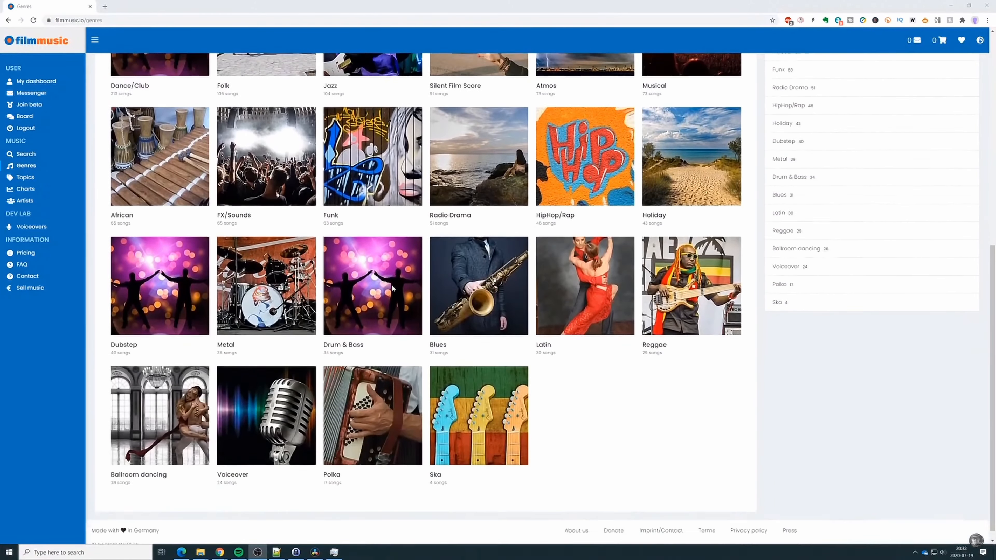
{"action": "scroll", "coordinate": [217, 448], "scroll_direction": "up", "scroll_amount": 4}
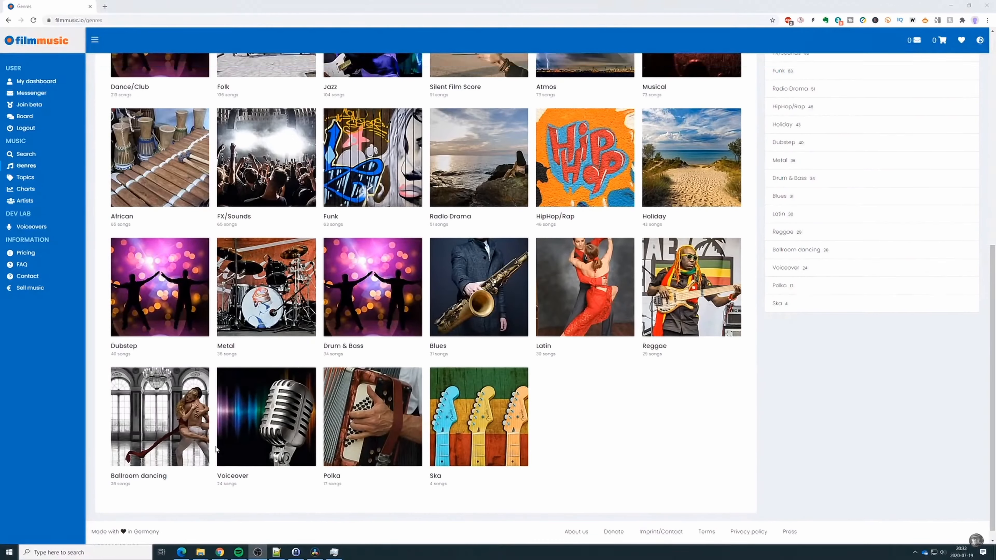
{"action": "scroll", "coordinate": [217, 448], "scroll_direction": "up", "scroll_amount": 4}
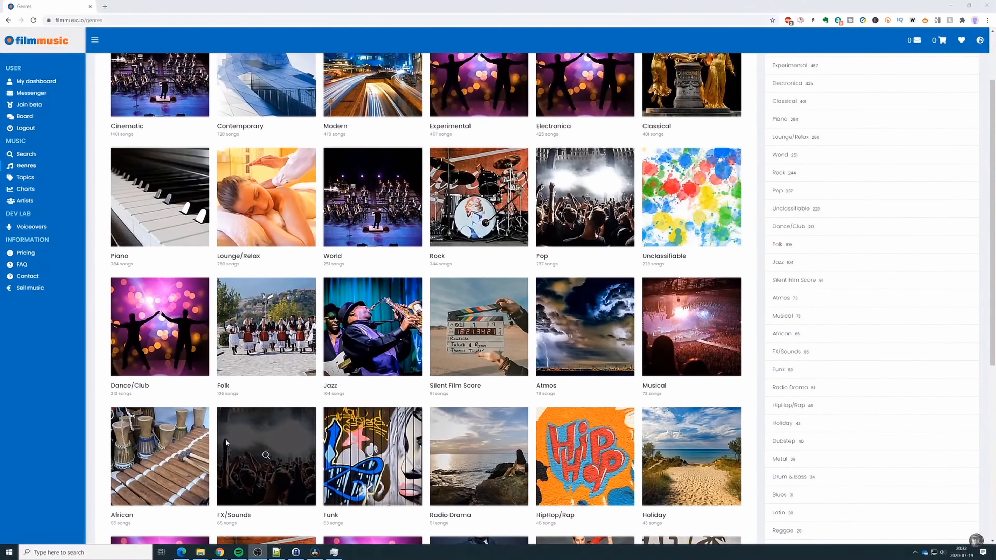
{"action": "scroll", "coordinate": [221, 433], "scroll_direction": "up", "scroll_amount": 2}
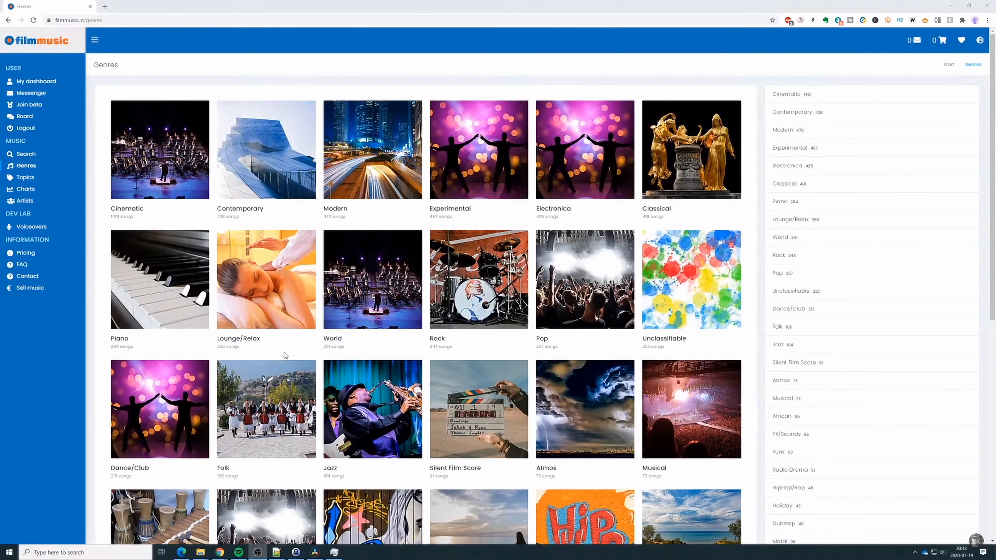
{"action": "scroll", "coordinate": [285, 355], "scroll_direction": "down", "scroll_amount": 3}
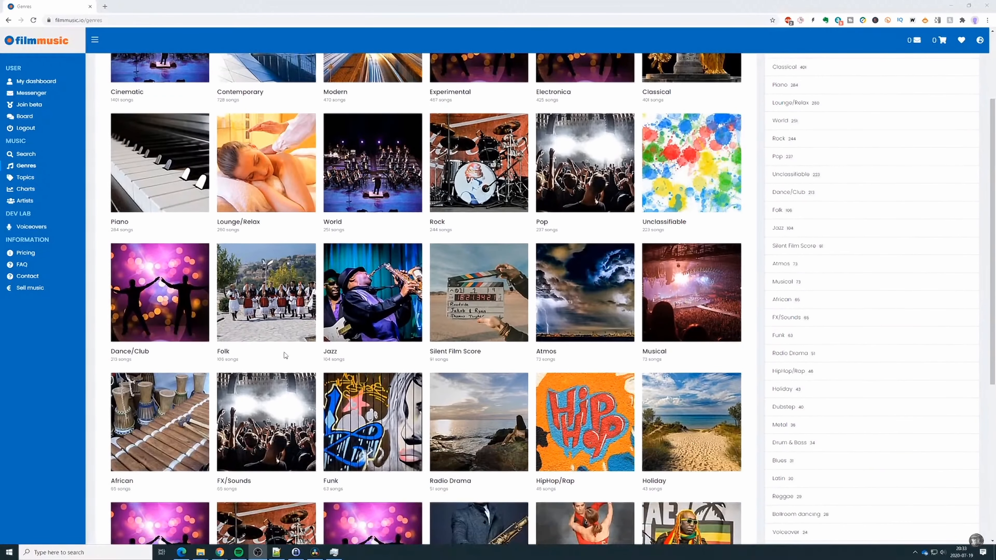
{"action": "scroll", "coordinate": [285, 354], "scroll_direction": "down", "scroll_amount": 2}
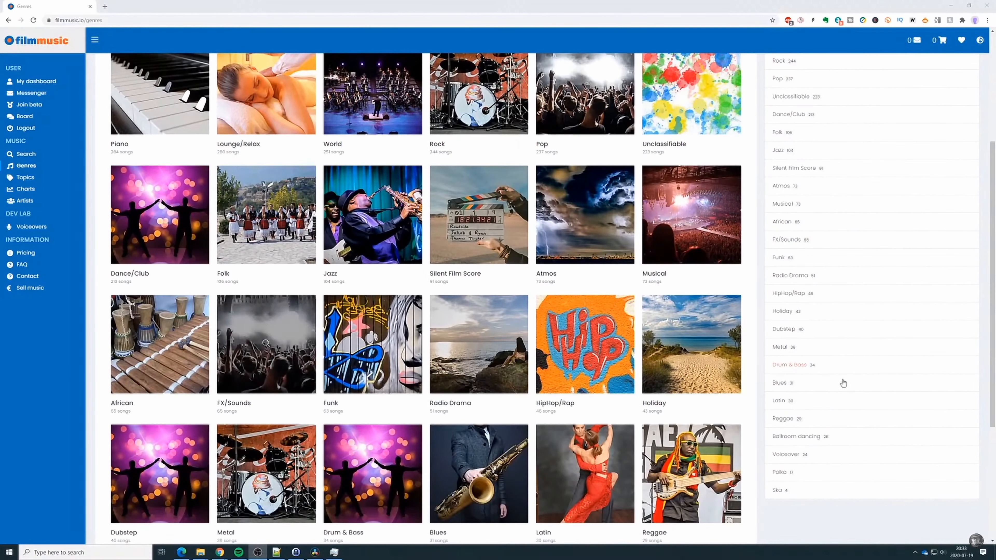
Open the Holiday genre and preview the track Ambient Corporate
{"action": "left_click", "coordinate": [692, 345]}
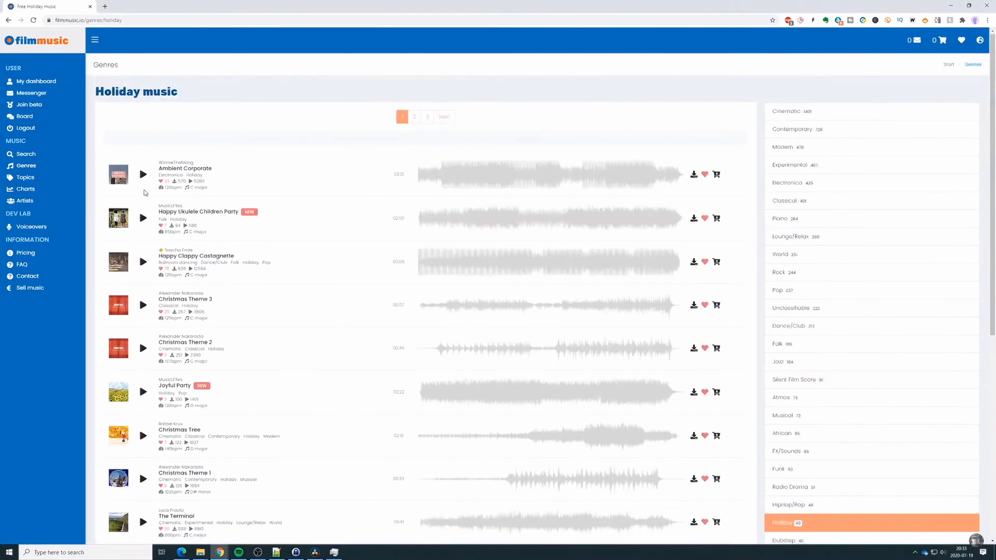
{"action": "left_click", "coordinate": [143, 176]}
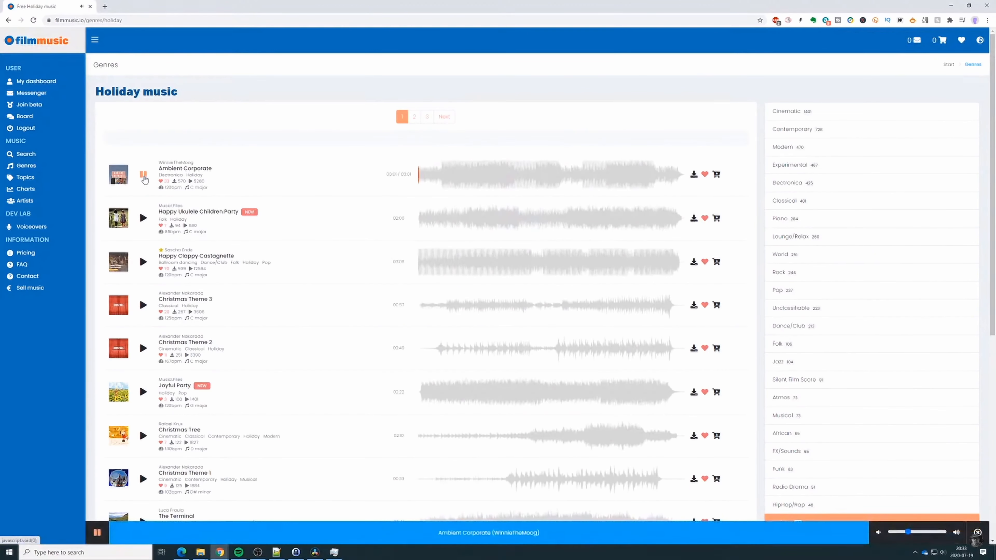
{"action": "left_click", "coordinate": [143, 176]}
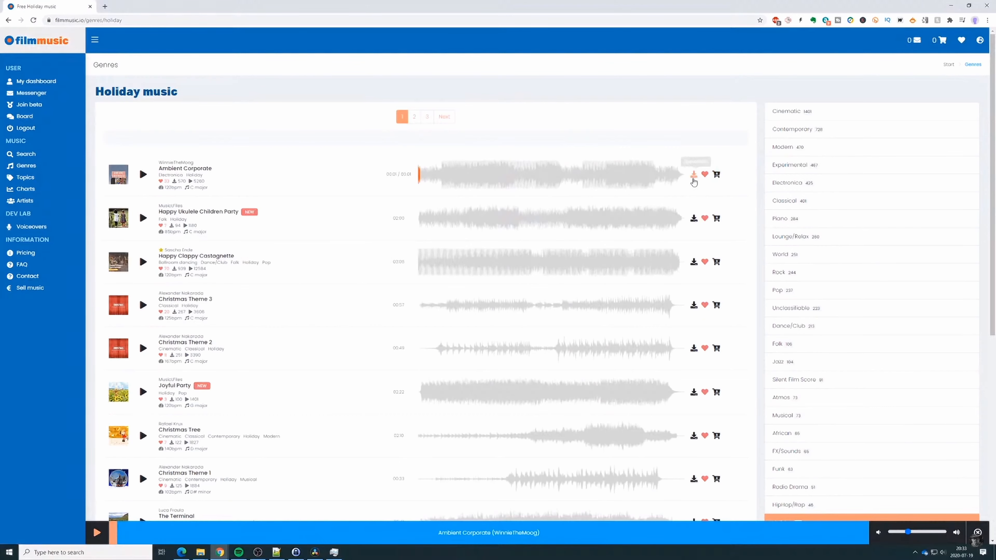
Choose the free license for Ambient Corporate in its download options and highlight the mandatory attribution text
{"action": "left_click", "coordinate": [694, 175]}
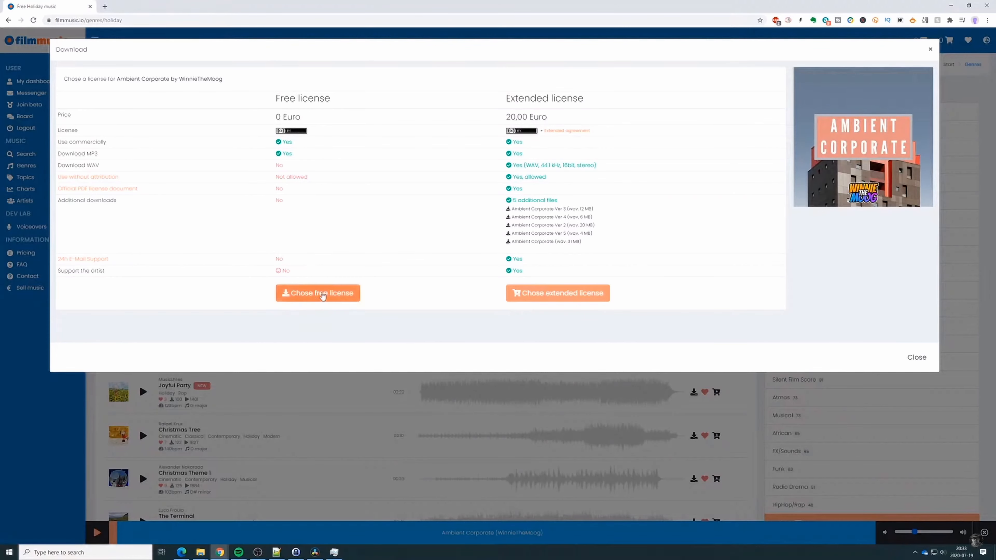
{"action": "left_click", "coordinate": [311, 293]}
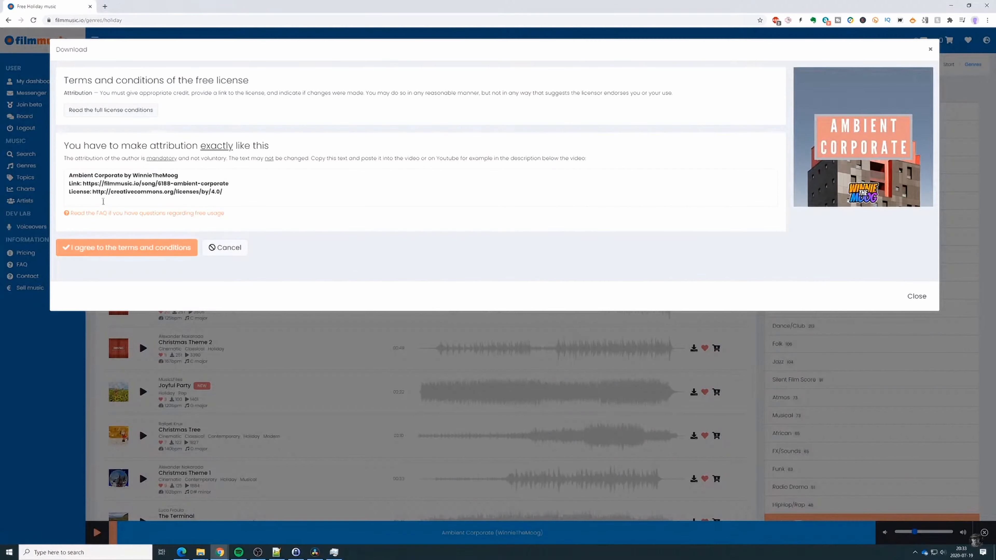
{"action": "left_click_drag", "start_coordinate": [69, 175], "coordinate": [223, 192]}
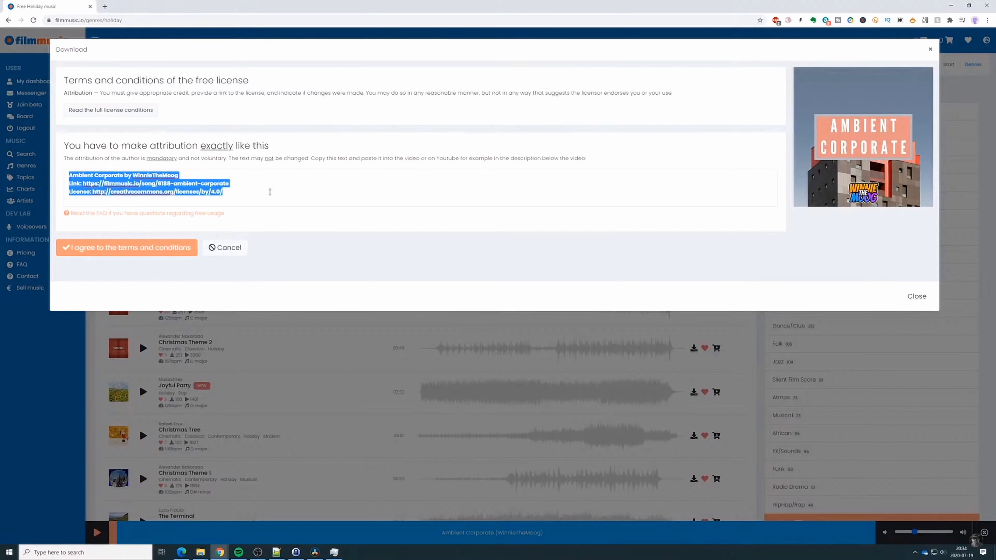
{"action": "left_click", "coordinate": [252, 192]}
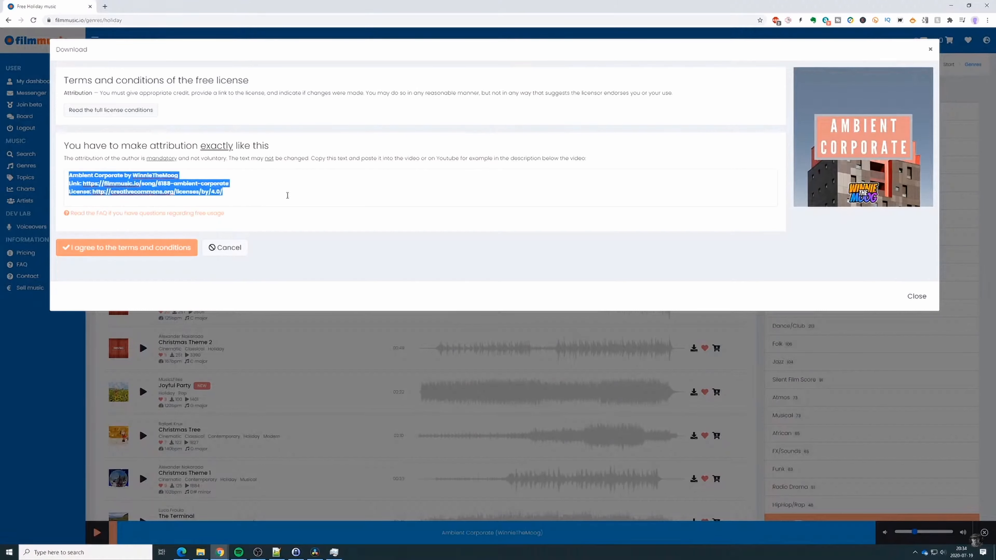
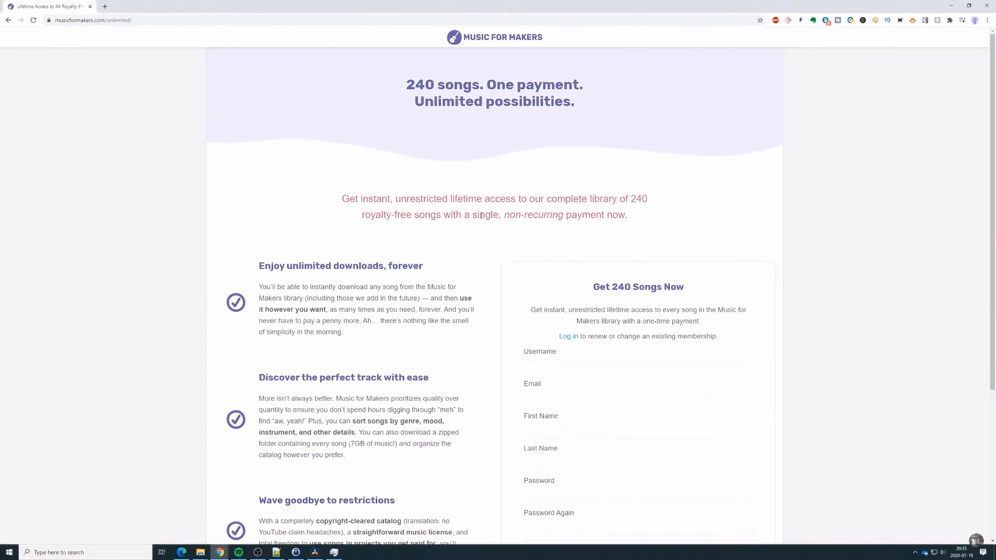
Examine the Music for Makers unlimited access page, including its benefits and the lifetime membership price
{"action": "scroll", "coordinate": [481, 215], "scroll_direction": "down", "scroll_amount": 6}
{"action": "scroll", "coordinate": [492, 214], "scroll_direction": "up", "scroll_amount": 6}
{"action": "left_click_drag", "start_coordinate": [108, 18], "coordinate": [312, 15]}
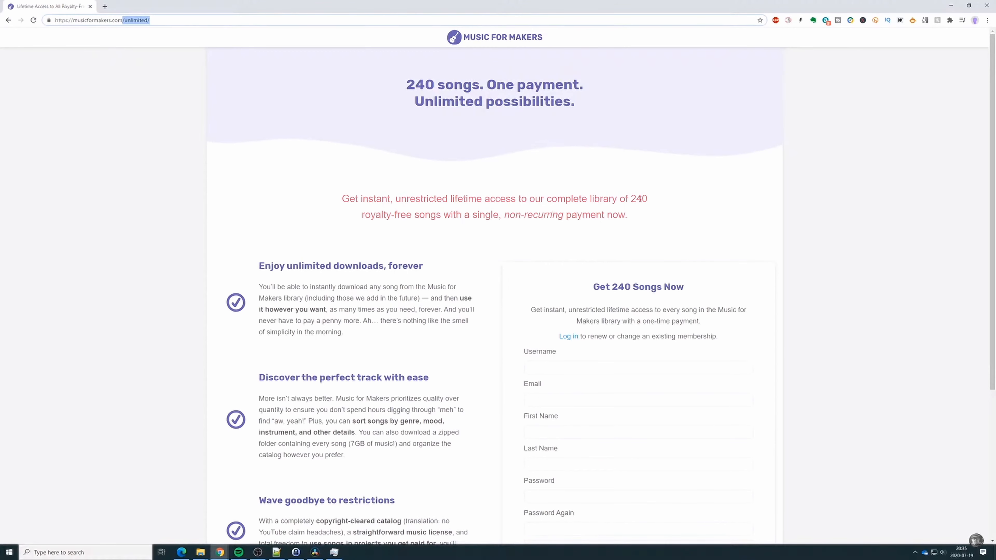
{"action": "scroll", "coordinate": [563, 281], "scroll_direction": "down", "scroll_amount": 5}
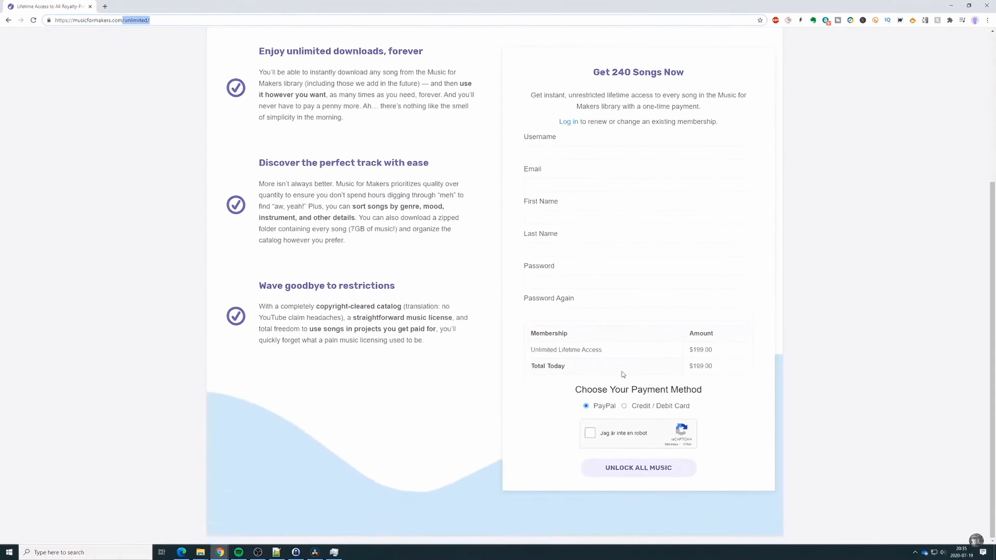
{"action": "left_click_drag", "start_coordinate": [693, 350], "coordinate": [702, 351]}
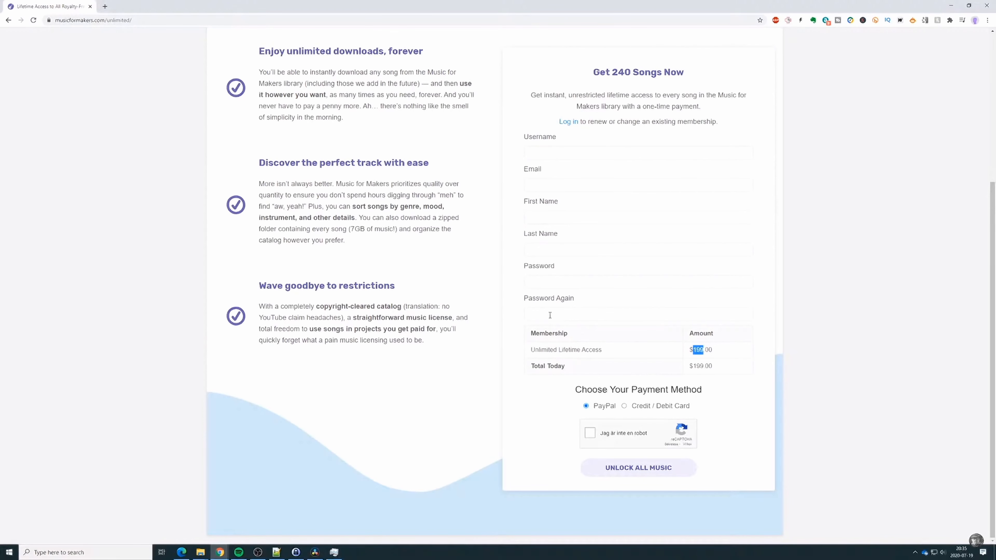
{"action": "scroll", "coordinate": [549, 315], "scroll_direction": "up", "scroll_amount": 5}
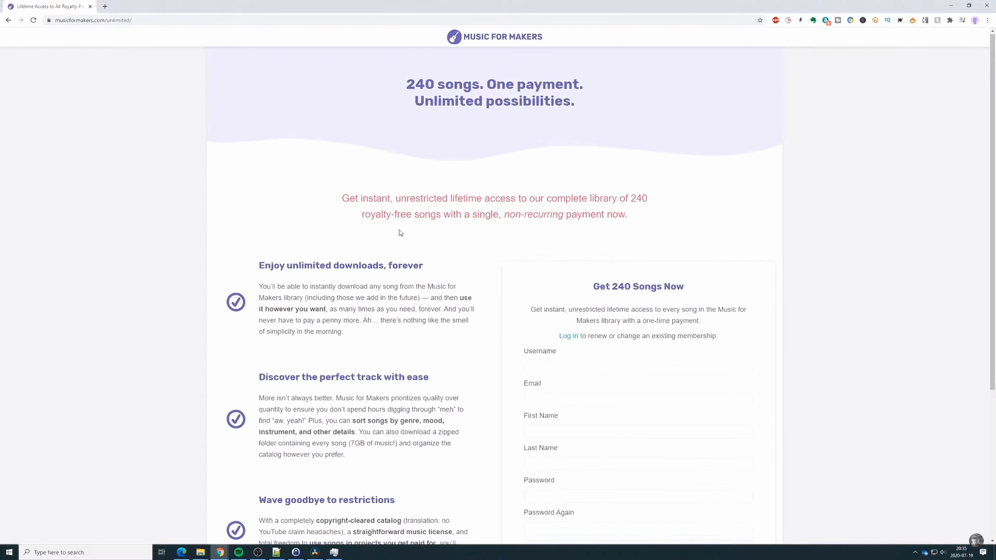
{"action": "scroll", "coordinate": [416, 236], "scroll_direction": "down", "scroll_amount": 5}
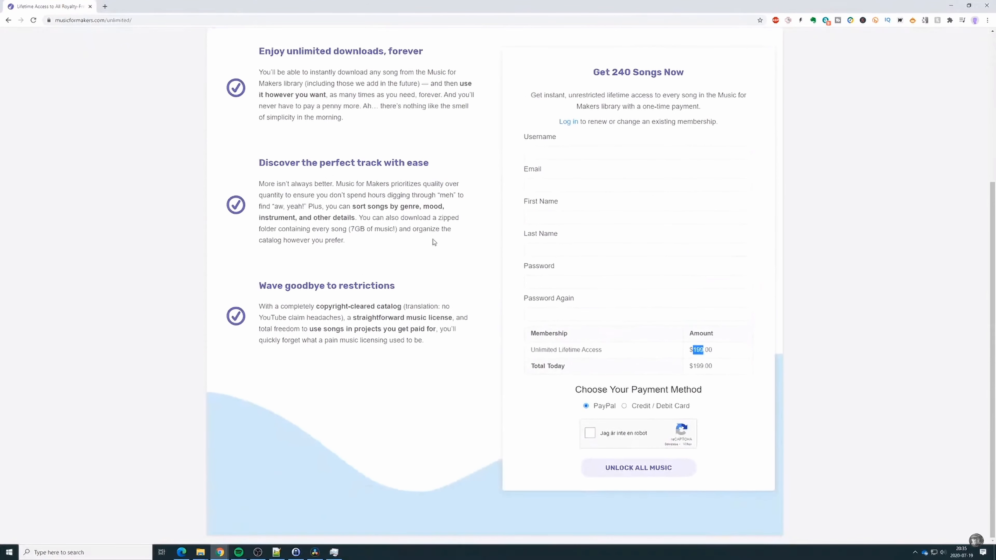
{"action": "scroll", "coordinate": [516, 309], "scroll_direction": "up", "scroll_amount": 4}
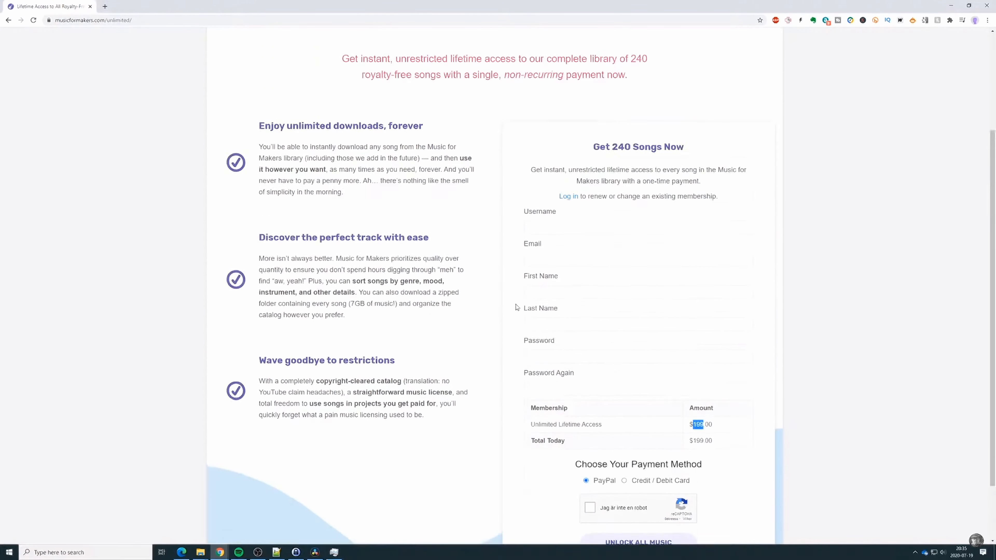
{"action": "scroll", "coordinate": [517, 305], "scroll_direction": "up", "scroll_amount": 2}
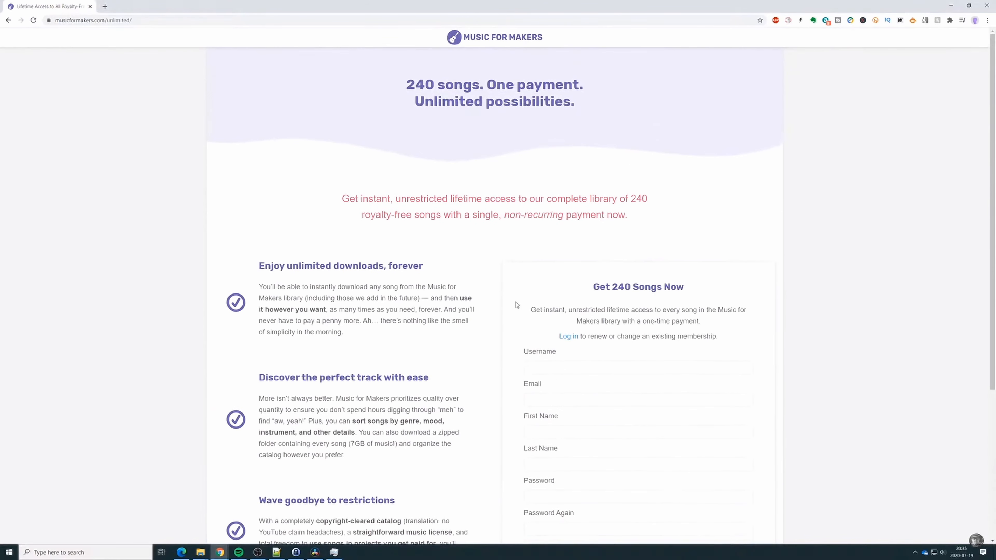
Open the musicformakers.com home page by removing "/unlimited/" from the address, and read its licensing and copyright sections
{"action": "left_click_drag", "start_coordinate": [106, 19], "coordinate": [244, 23]}
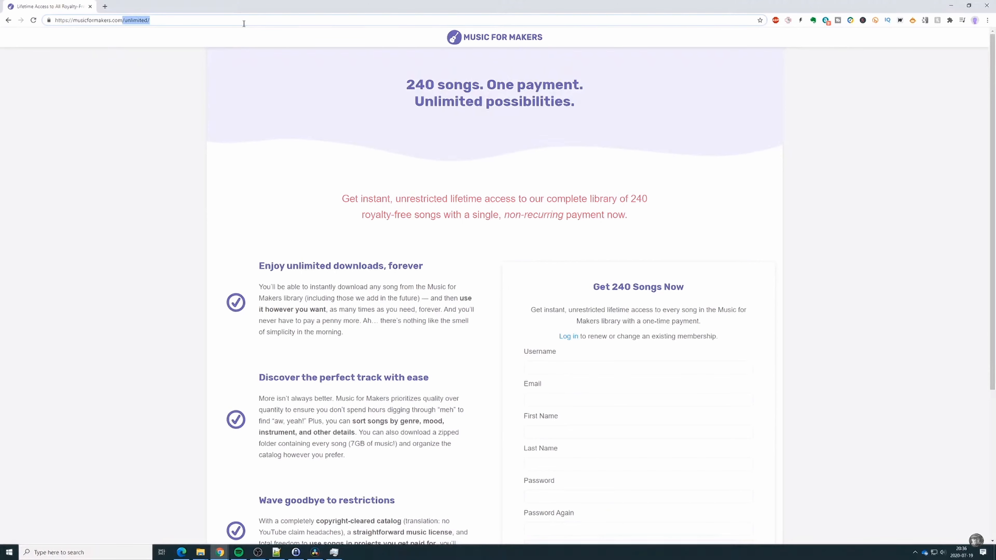
{"action": "key", "text": "BackSpace"}
{"action": "key", "text": "Return"}
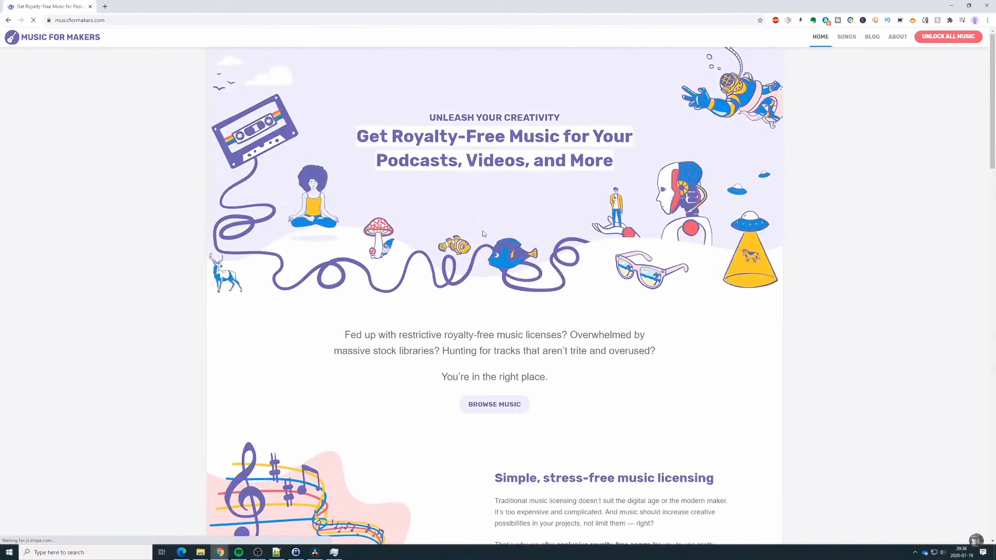
{"action": "scroll", "coordinate": [483, 233], "scroll_direction": "down", "scroll_amount": 7}
{"action": "scroll", "coordinate": [494, 301], "scroll_direction": "down", "scroll_amount": 12}
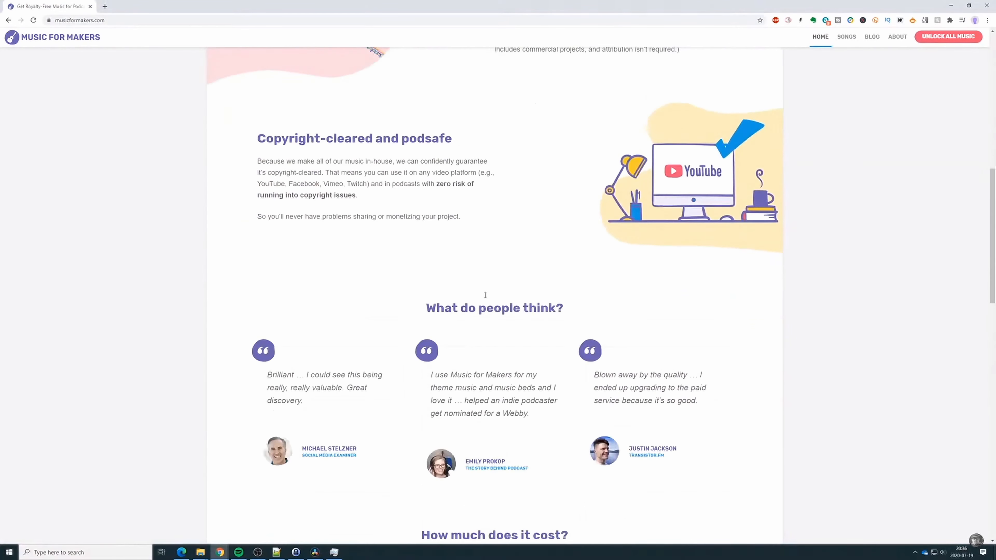
{"action": "scroll", "coordinate": [495, 302], "scroll_direction": "up", "scroll_amount": 7}
{"action": "scroll", "coordinate": [495, 302], "scroll_direction": "up", "scroll_amount": 10}
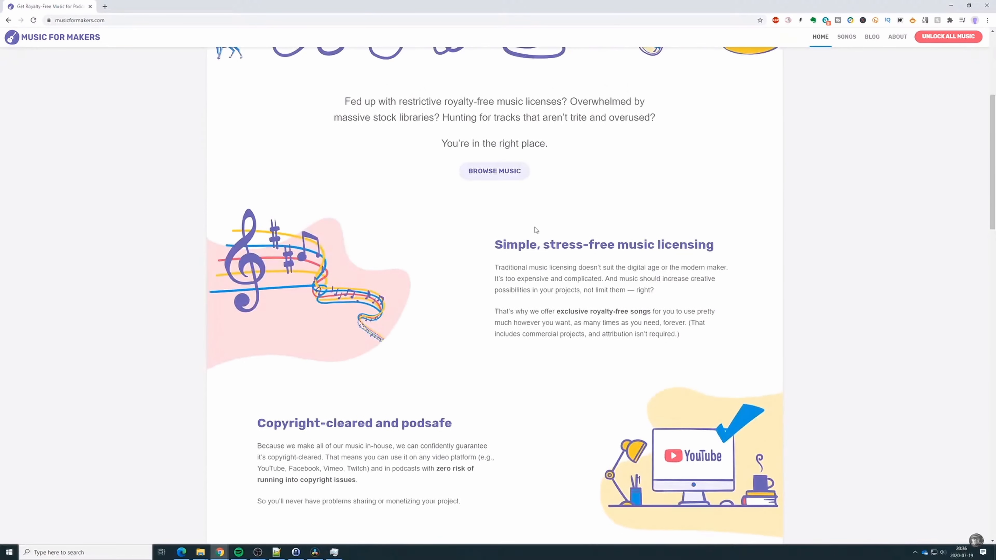
Open the Music for Makers song library and look through its popular songs
{"action": "left_click", "coordinate": [846, 36]}
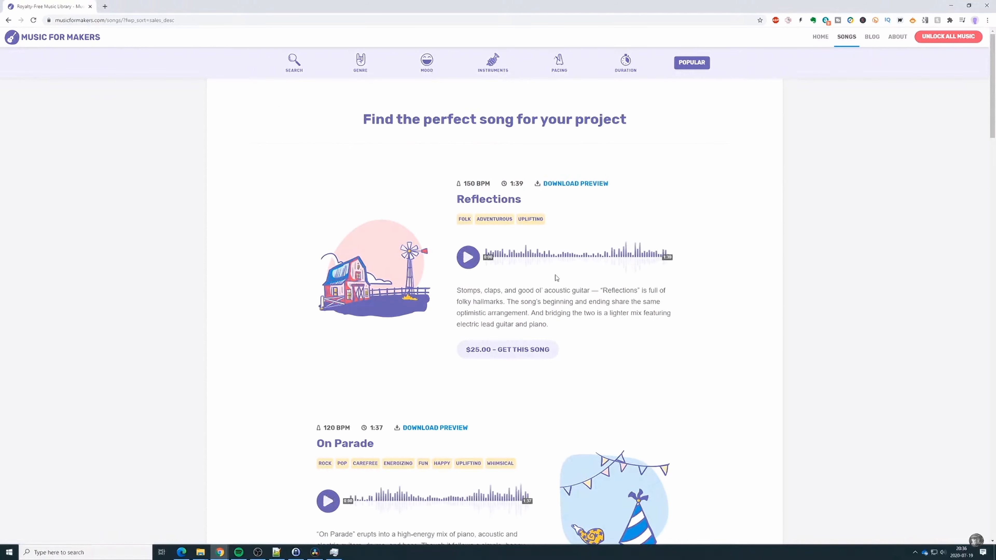
{"action": "scroll", "coordinate": [509, 275], "scroll_direction": "down", "scroll_amount": 3}
{"action": "scroll", "coordinate": [542, 256], "scroll_direction": "up", "scroll_amount": 2}
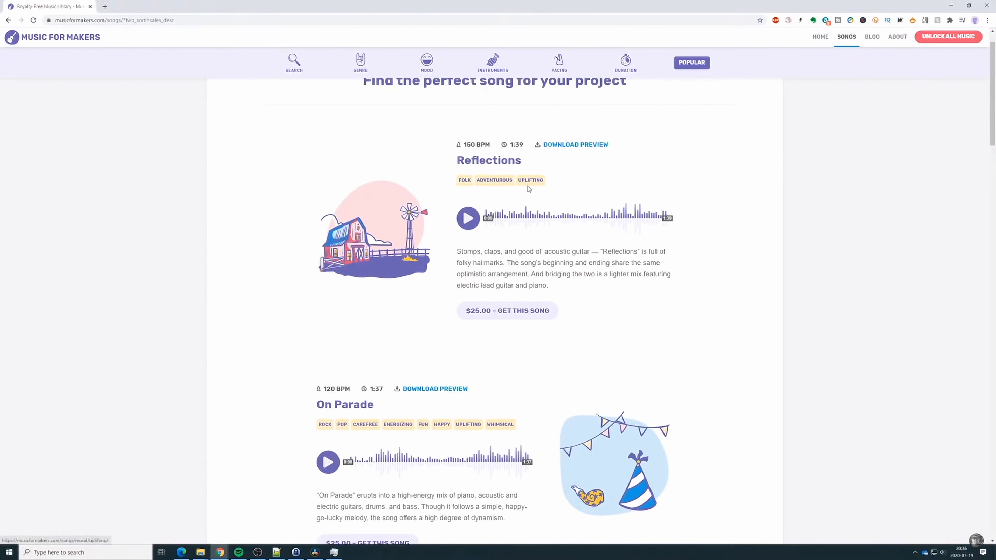
Look further down the Music for Makers popular songs, past Reflections and On Parade
{"action": "scroll", "coordinate": [507, 207], "scroll_direction": "down", "scroll_amount": 3}
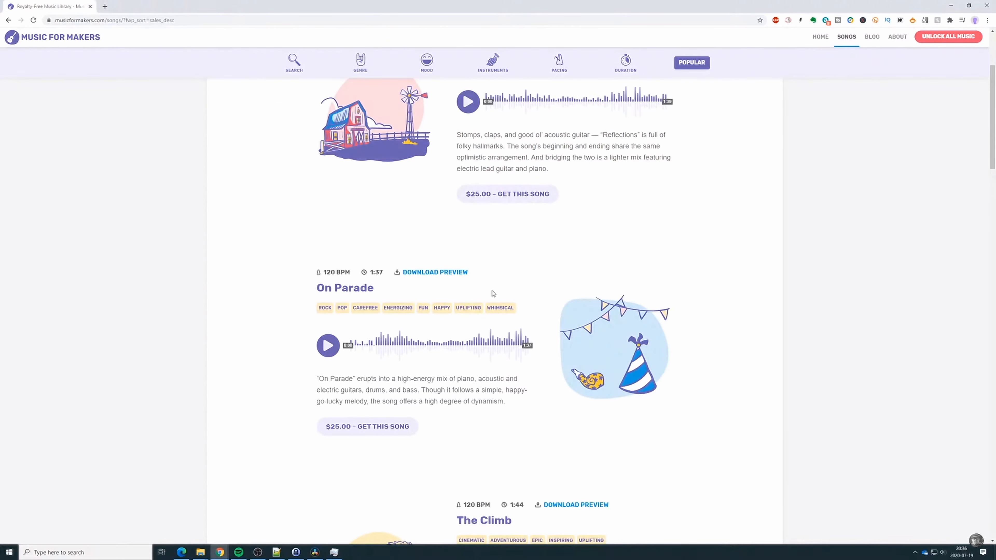
{"action": "scroll", "coordinate": [486, 279], "scroll_direction": "down", "scroll_amount": 3}
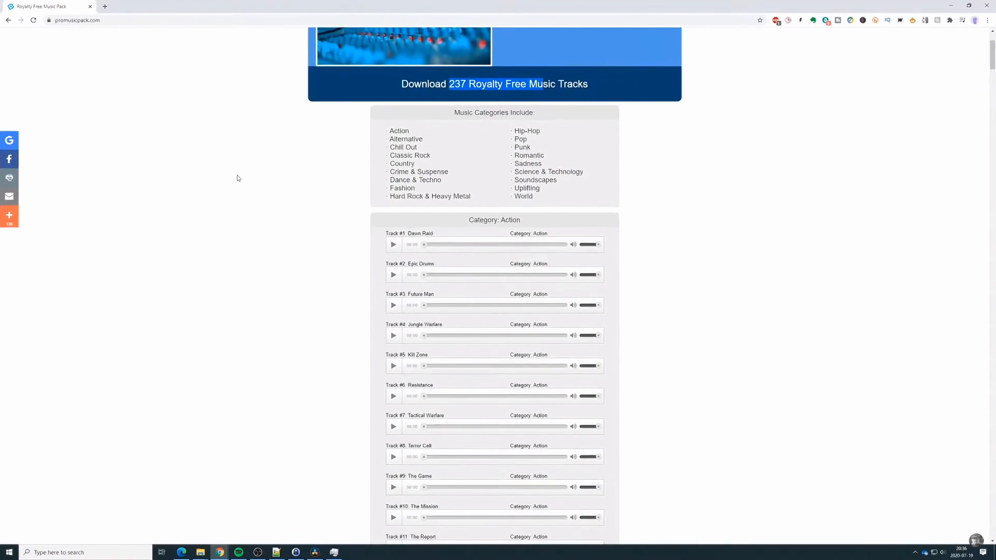
Examine the Royalty Free Music Pack page on promusicpack.com, from its overview down to the purchase offer, and clear the text highlight in its heading
{"action": "scroll", "coordinate": [251, 179], "scroll_direction": "up", "scroll_amount": 3}
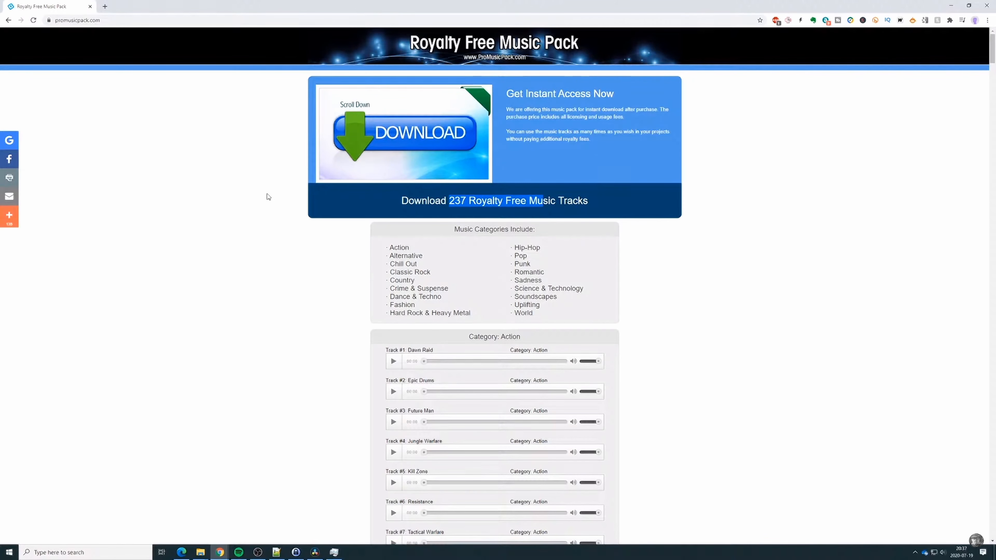
{"action": "scroll", "coordinate": [268, 196], "scroll_direction": "down", "scroll_amount": 13}
{"action": "scroll", "coordinate": [267, 197], "scroll_direction": "down", "scroll_amount": 16}
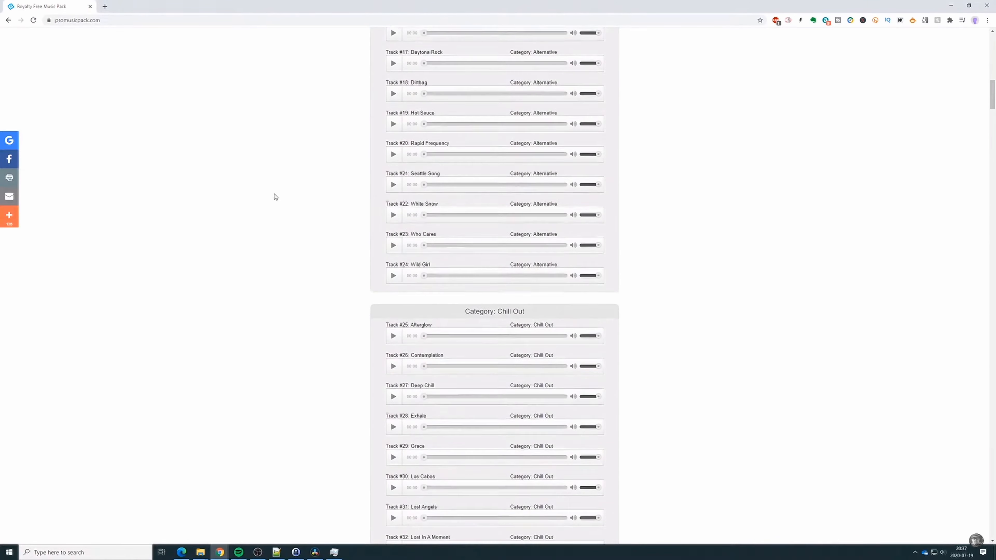
{"action": "left_click_drag", "start_coordinate": [993, 121], "coordinate": [957, 528]}
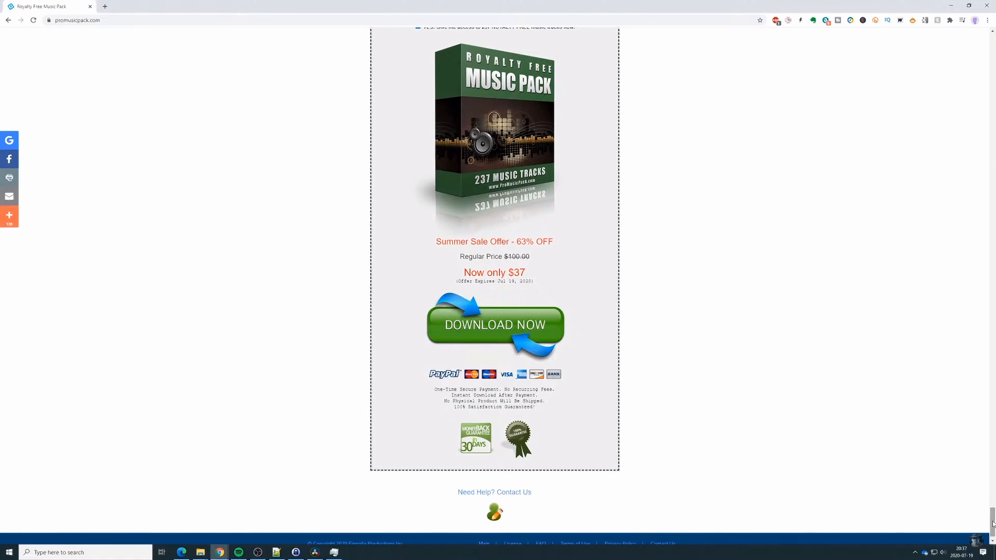
{"action": "left_click_drag", "start_coordinate": [992, 524], "coordinate": [949, 51]}
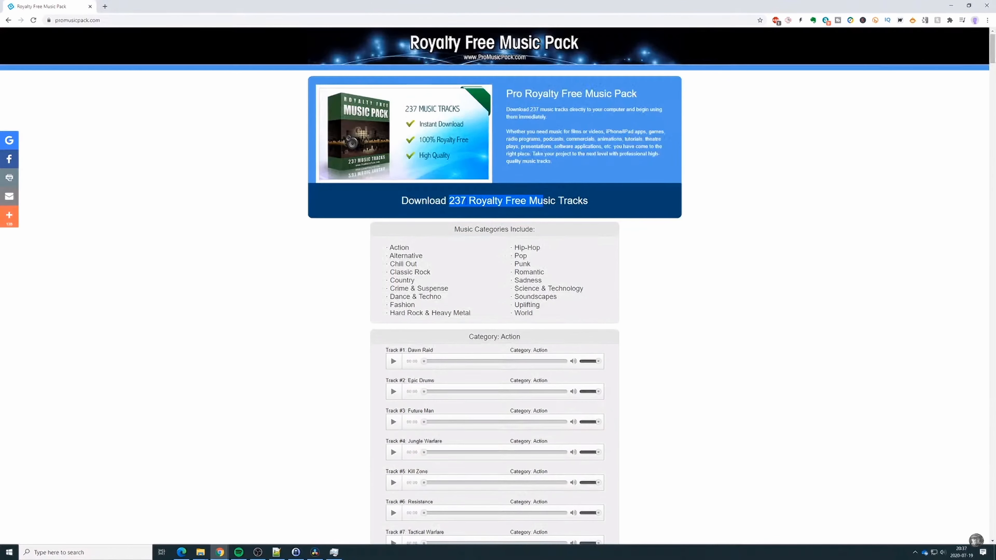
{"action": "left_click", "coordinate": [643, 234]}
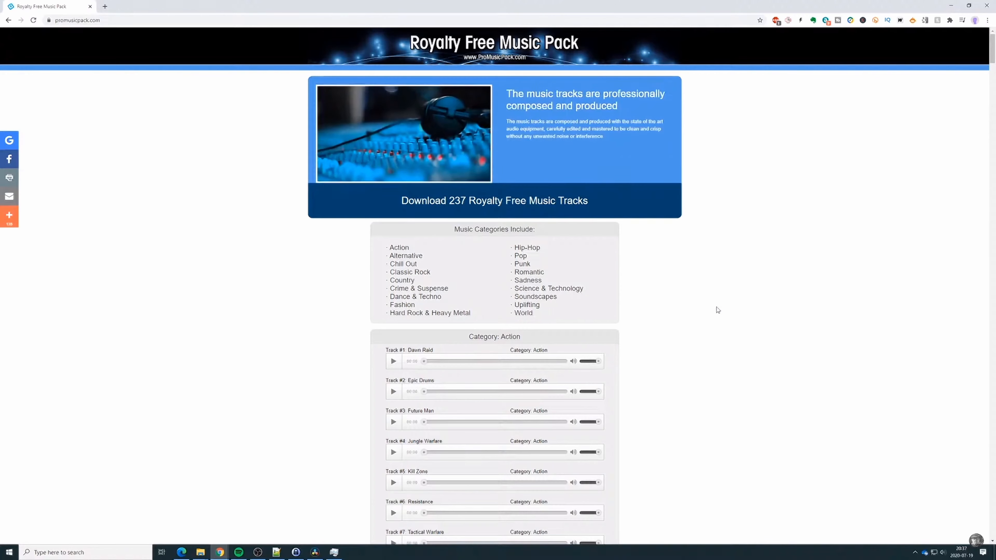
Look through the music pack's track lists by category, covering Action, Alternative, Chill Out, Classic Rock and Country
{"action": "scroll", "coordinate": [761, 369], "scroll_direction": "down", "scroll_amount": 6}
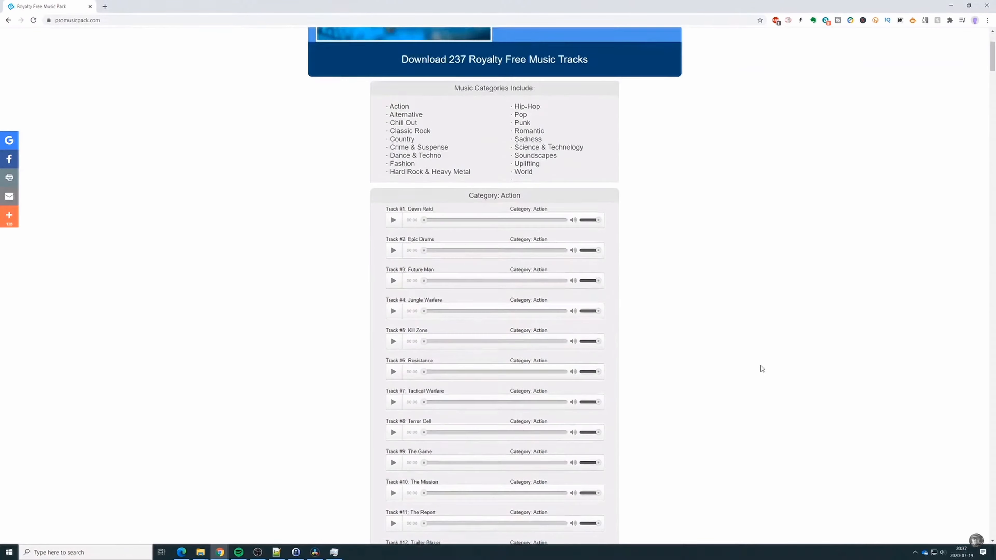
{"action": "scroll", "coordinate": [762, 368], "scroll_direction": "down", "scroll_amount": 10}
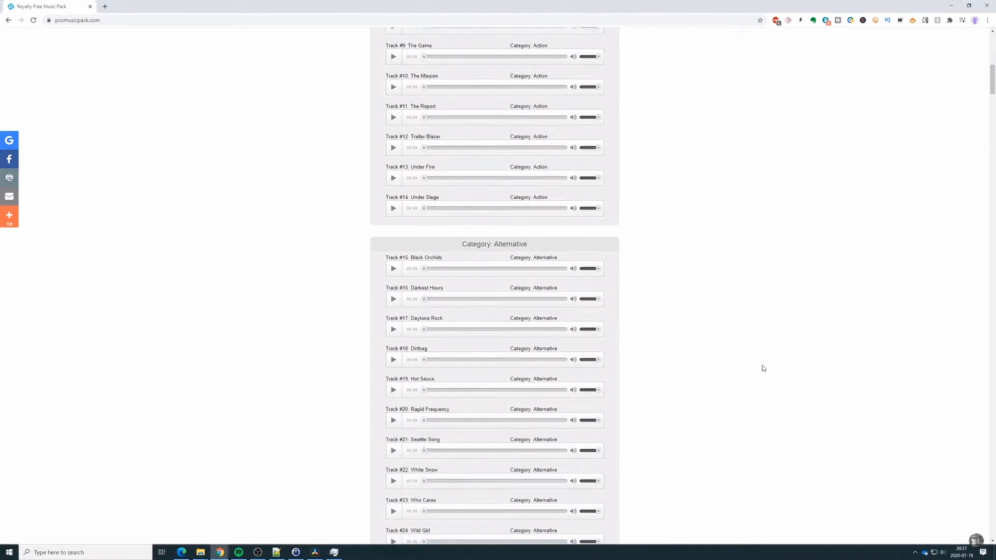
{"action": "scroll", "coordinate": [706, 376], "scroll_direction": "up", "scroll_amount": 4}
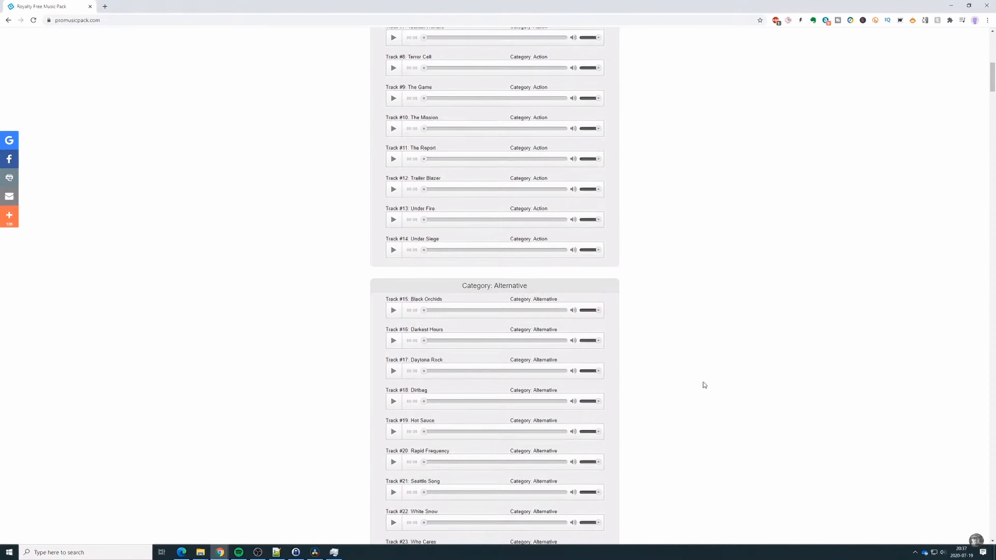
{"action": "scroll", "coordinate": [704, 386], "scroll_direction": "down", "scroll_amount": 7}
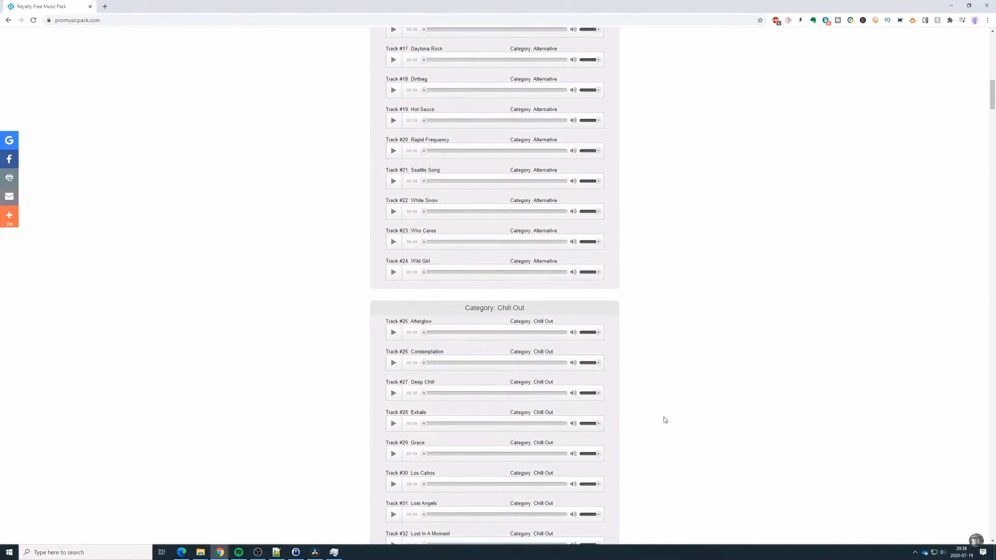
{"action": "scroll", "coordinate": [667, 416], "scroll_direction": "down", "scroll_amount": 3}
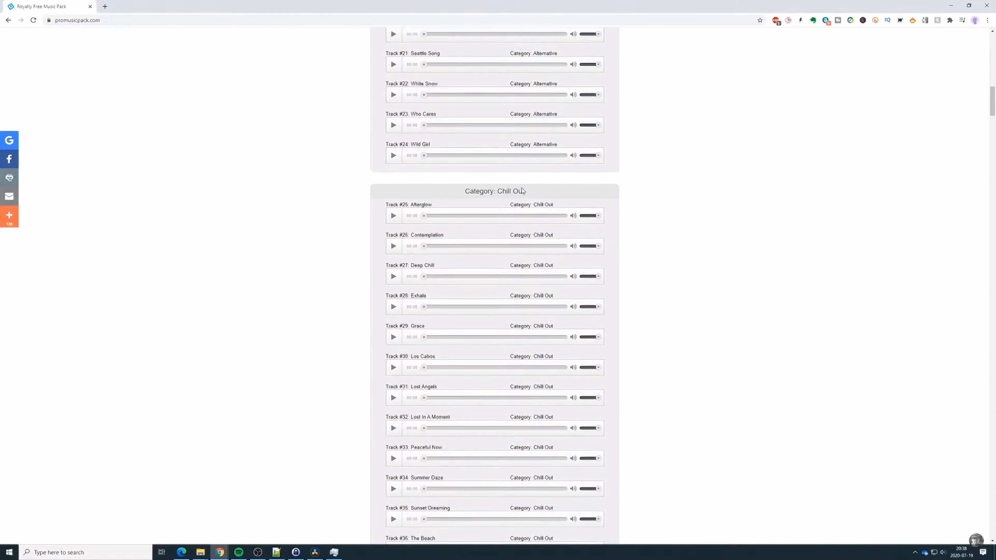
{"action": "scroll", "coordinate": [651, 262], "scroll_direction": "down", "scroll_amount": 4}
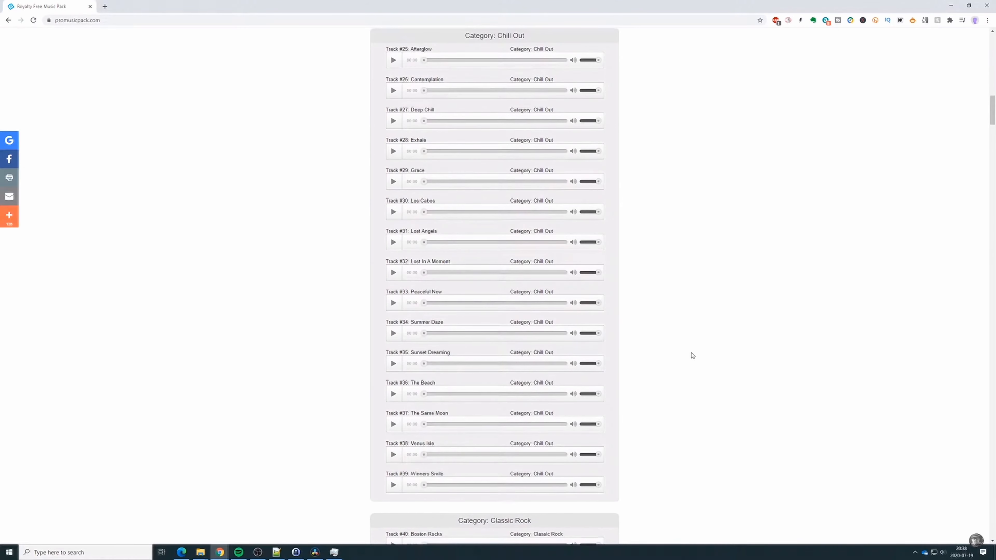
{"action": "scroll", "coordinate": [717, 352], "scroll_direction": "down", "scroll_amount": 8}
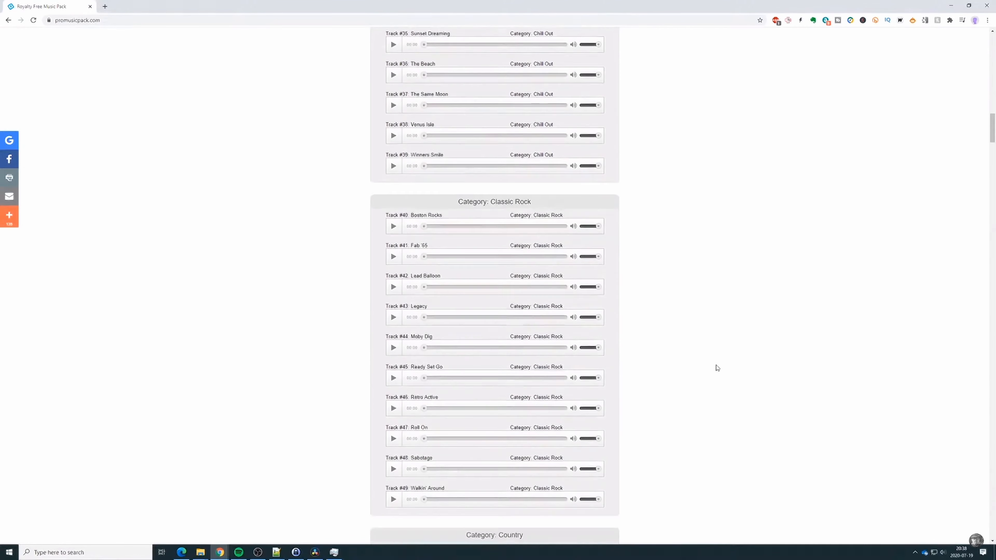
{"action": "scroll", "coordinate": [717, 368], "scroll_direction": "down", "scroll_amount": 3}
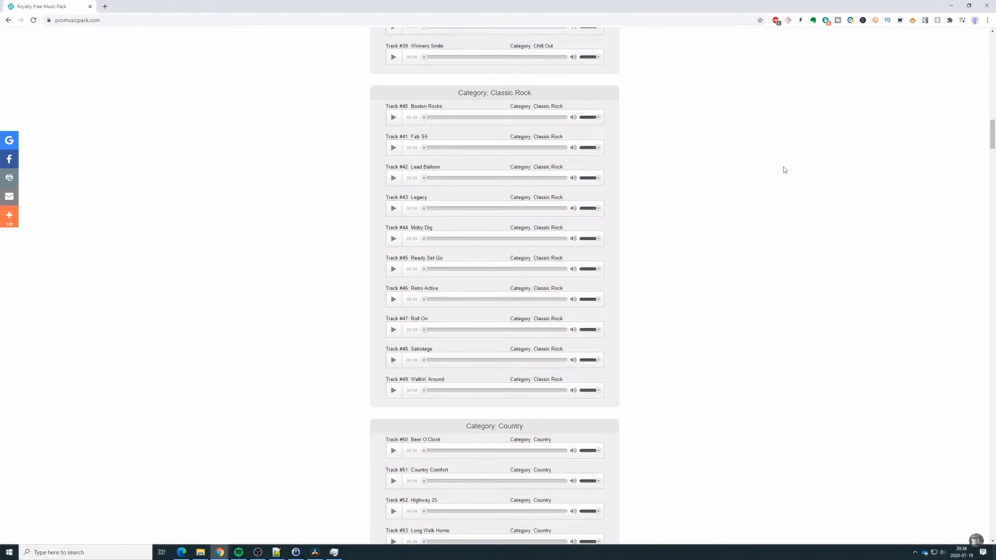
{"action": "scroll", "coordinate": [680, 263], "scroll_direction": "down", "scroll_amount": 3}
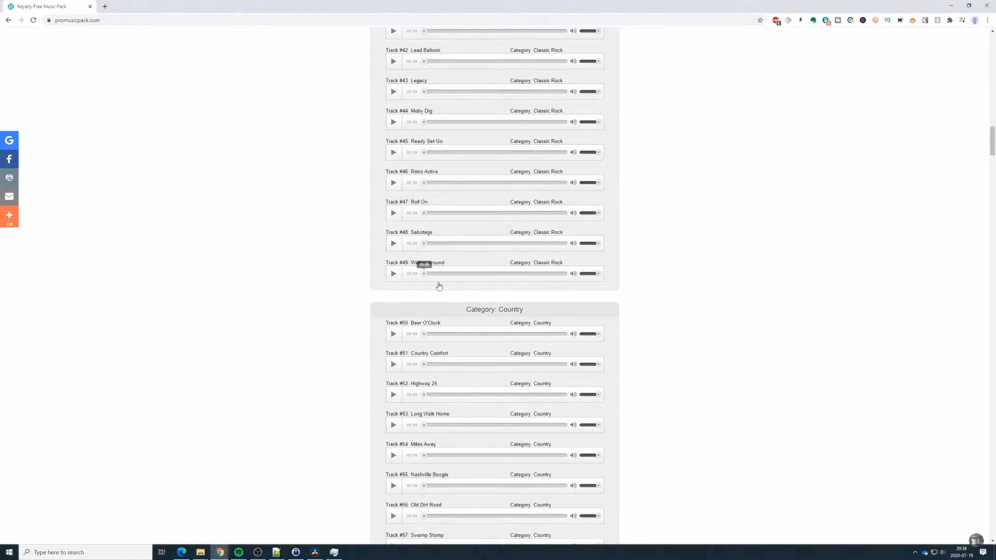
{"action": "scroll", "coordinate": [972, 275], "scroll_direction": "up", "scroll_amount": 5}
{"action": "scroll", "coordinate": [972, 275], "scroll_direction": "up", "scroll_amount": 4}
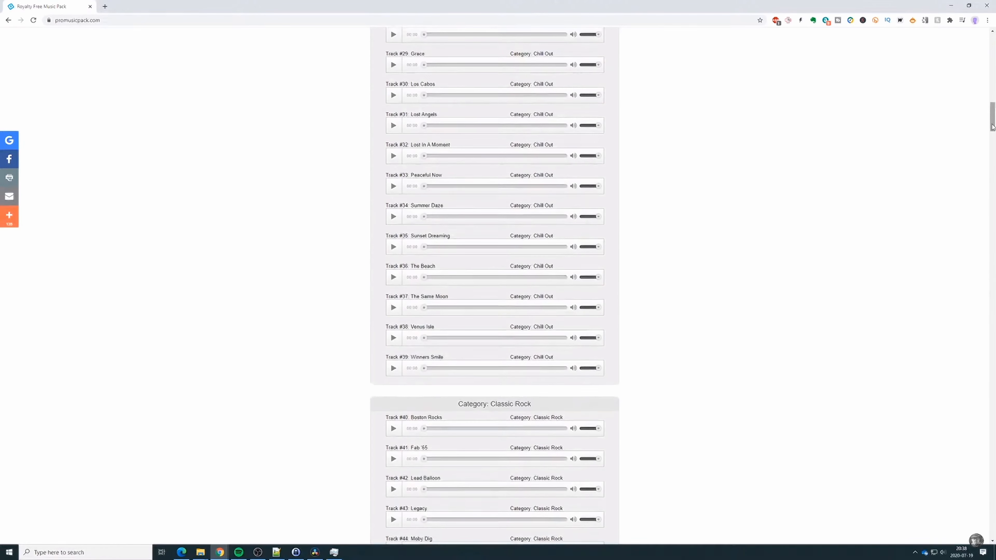
{"action": "left_click_drag", "start_coordinate": [992, 126], "coordinate": [992, 61]}
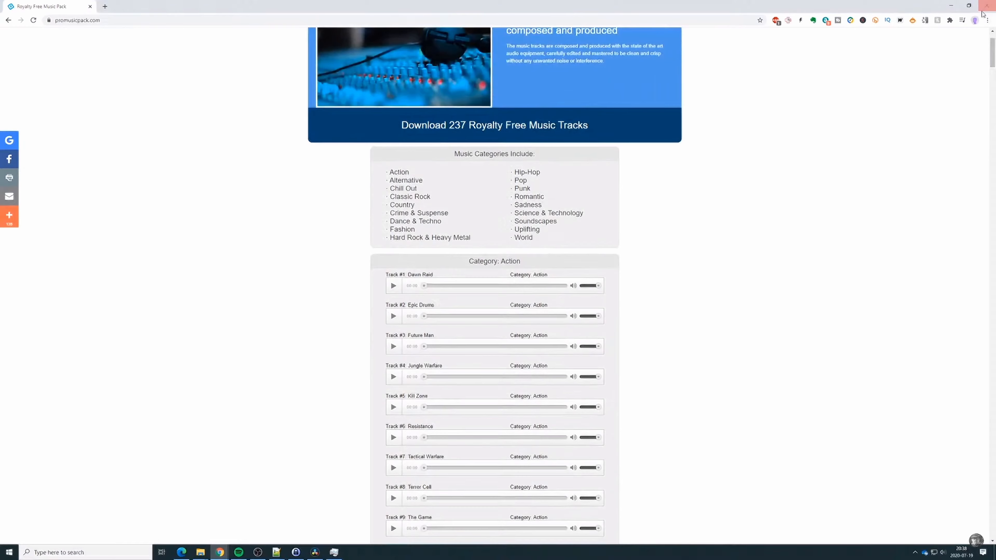
Close the browser and open the Music folder inside OneDrive's Pictures > Video_Assets folder in a maximized File Explorer window
{"action": "left_click", "coordinate": [987, 6]}
{"action": "mouse_move", "coordinate": [200, 551]}
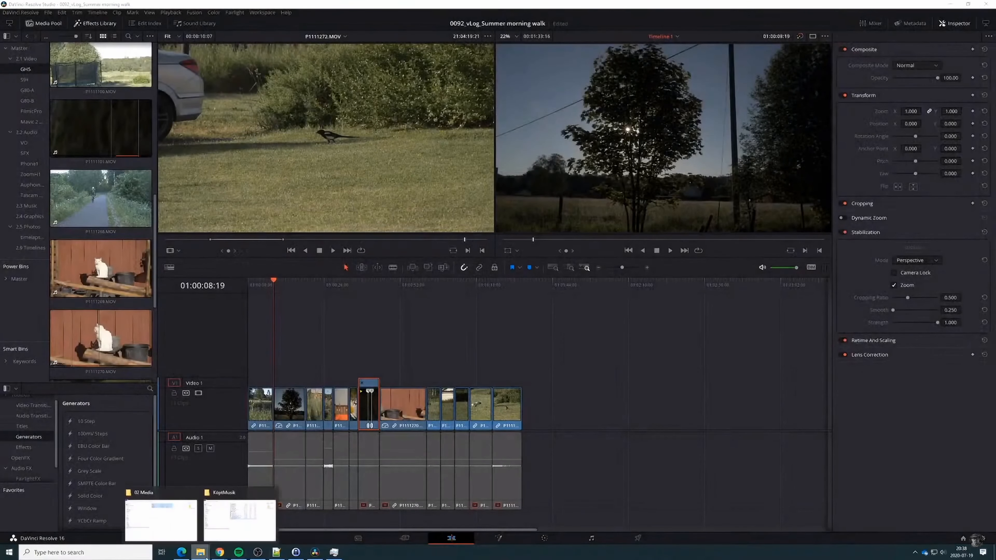
{"action": "left_click", "coordinate": [245, 514]}
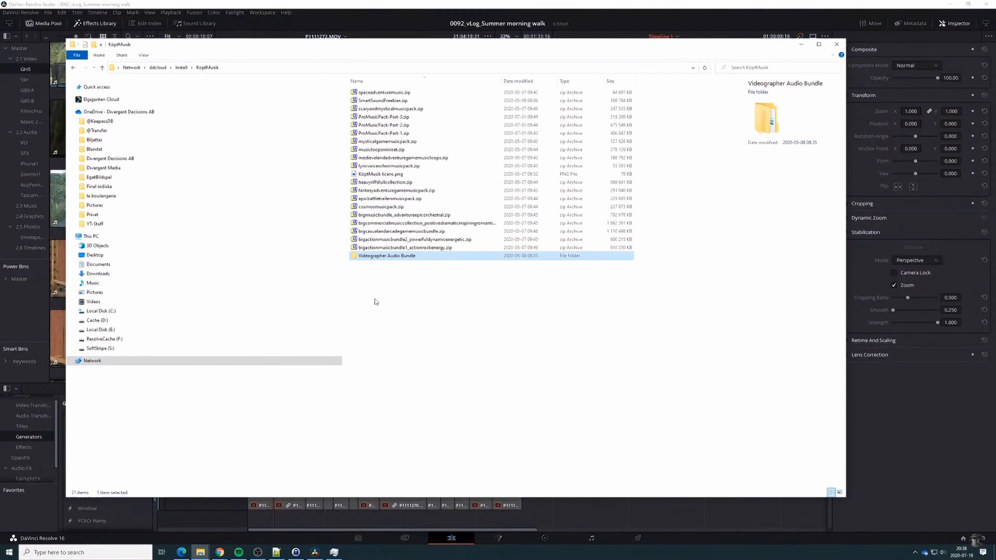
{"action": "left_click", "coordinate": [95, 208]}
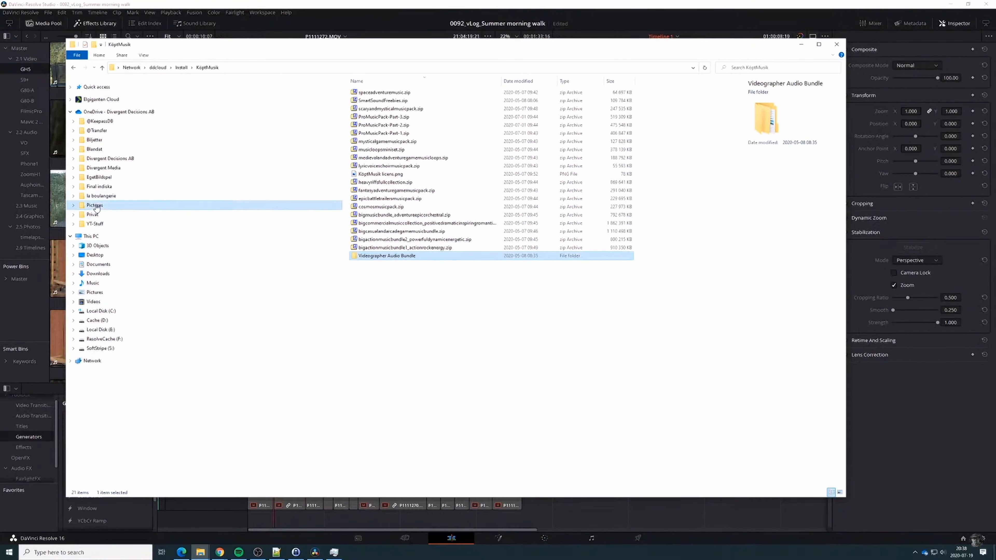
{"action": "double_click", "coordinate": [446, 223]}
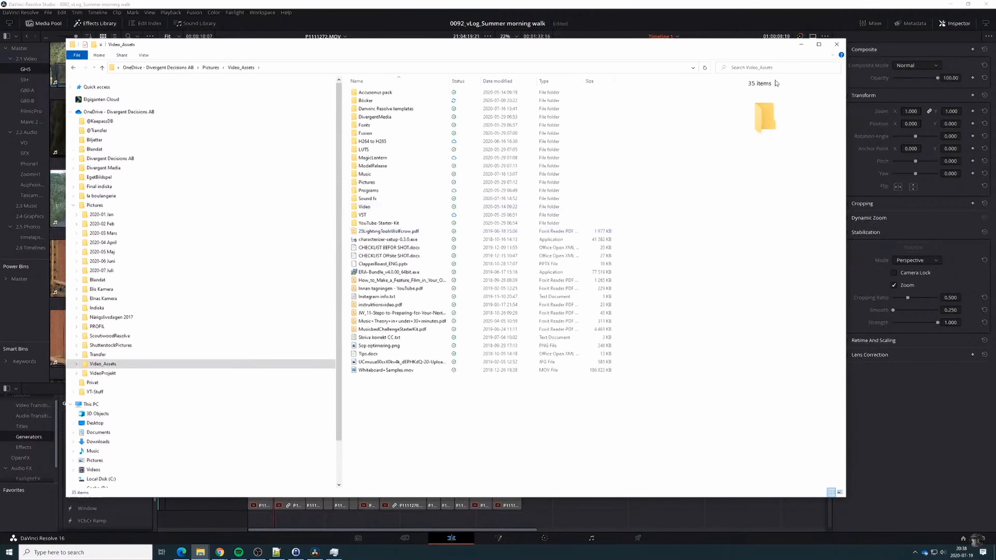
{"action": "double_click", "coordinate": [365, 174]}
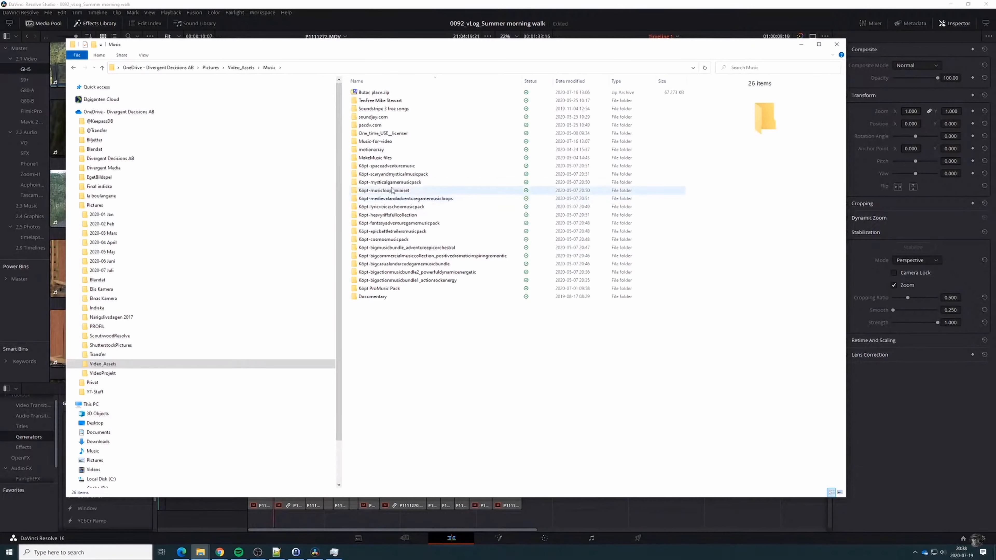
{"action": "left_click", "coordinate": [819, 45]}
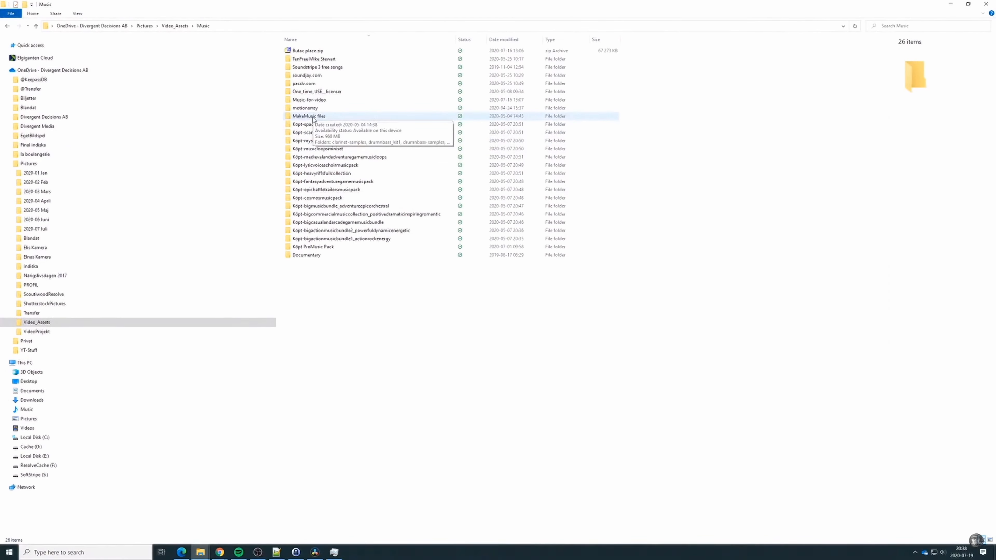
Open the Uplifting folder in the Köpt ProMusic Pack and widen the file list's Name column
{"action": "double_click", "coordinate": [310, 247]}
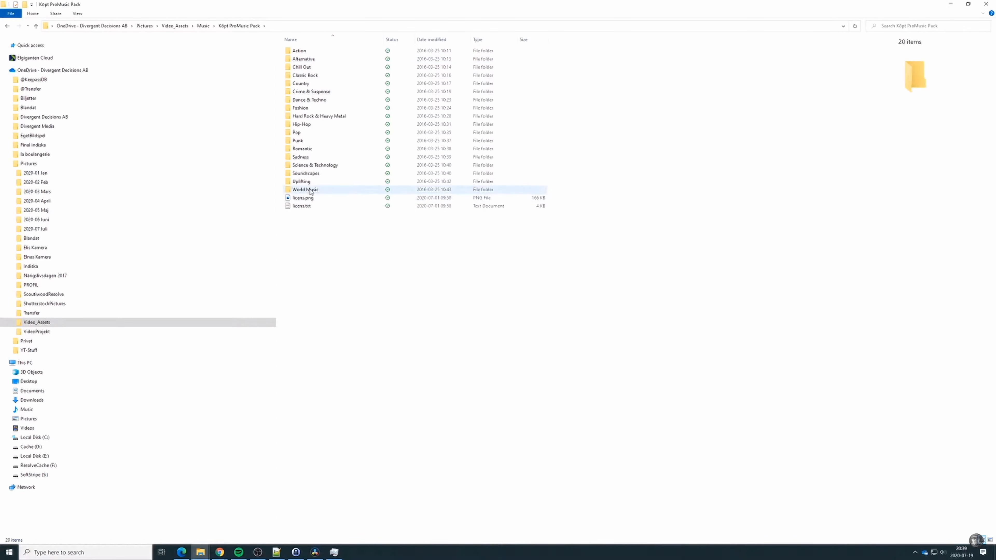
{"action": "double_click", "coordinate": [304, 182]}
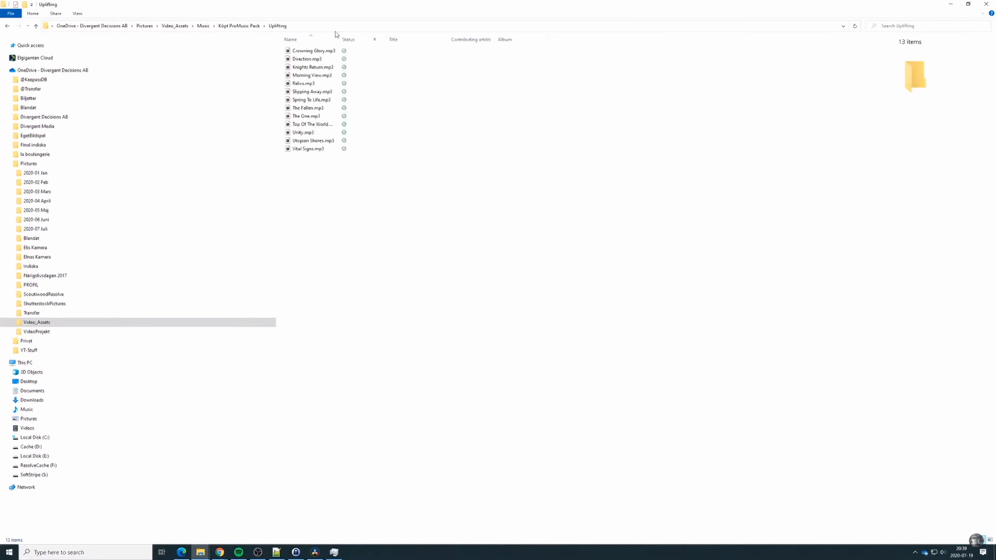
{"action": "left_click_drag", "start_coordinate": [338, 39], "coordinate": [446, 40]}
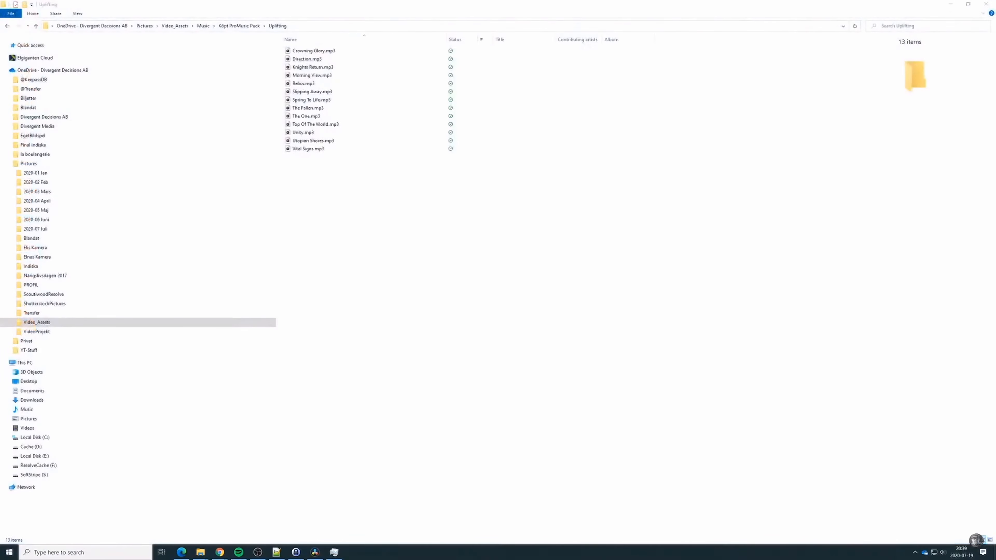
{"action": "key", "text": "super+d"}
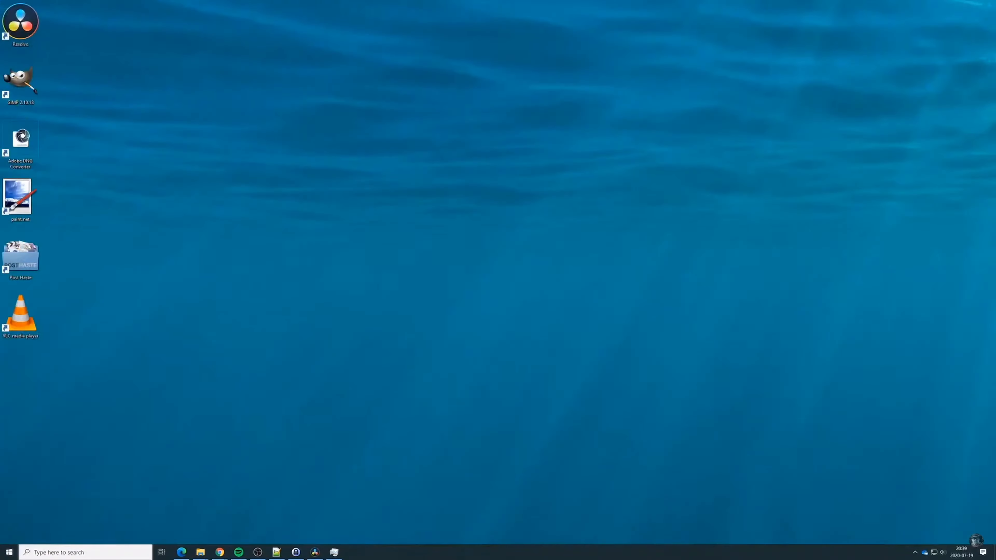
{"action": "key", "text": "super+d"}
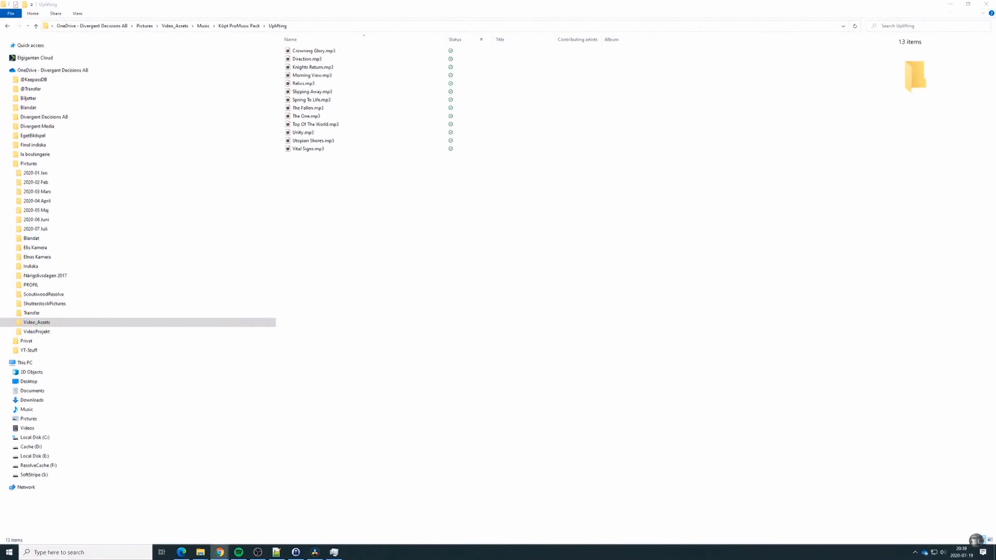
Play Crowning Glory.mp3, switch to DaVinci Resolve and put the playhead at the end of the last clip to check the edit's length
{"action": "left_click", "coordinate": [320, 54]}
{"action": "double_click", "coordinate": [320, 54]}
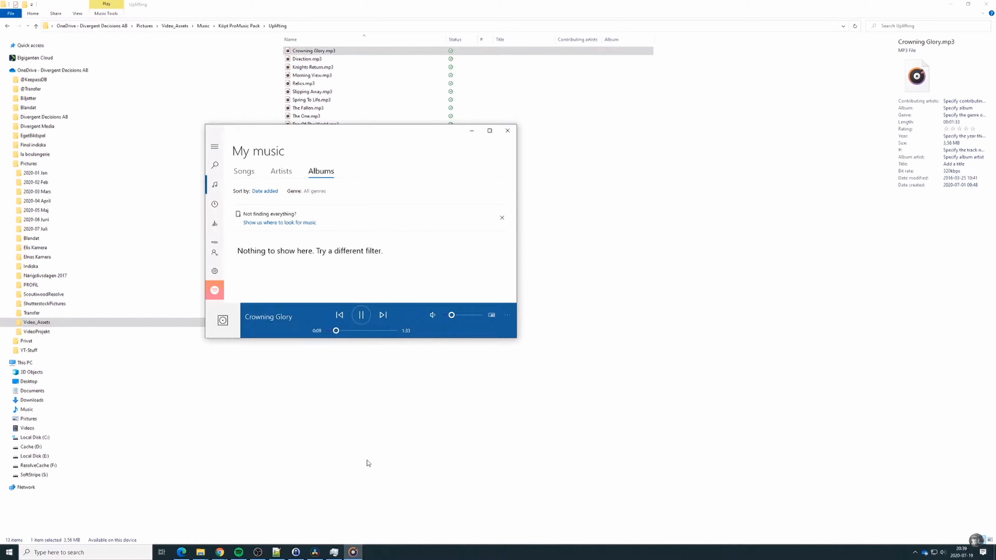
{"action": "left_click", "coordinate": [315, 551]}
{"action": "left_click", "coordinate": [519, 285]}
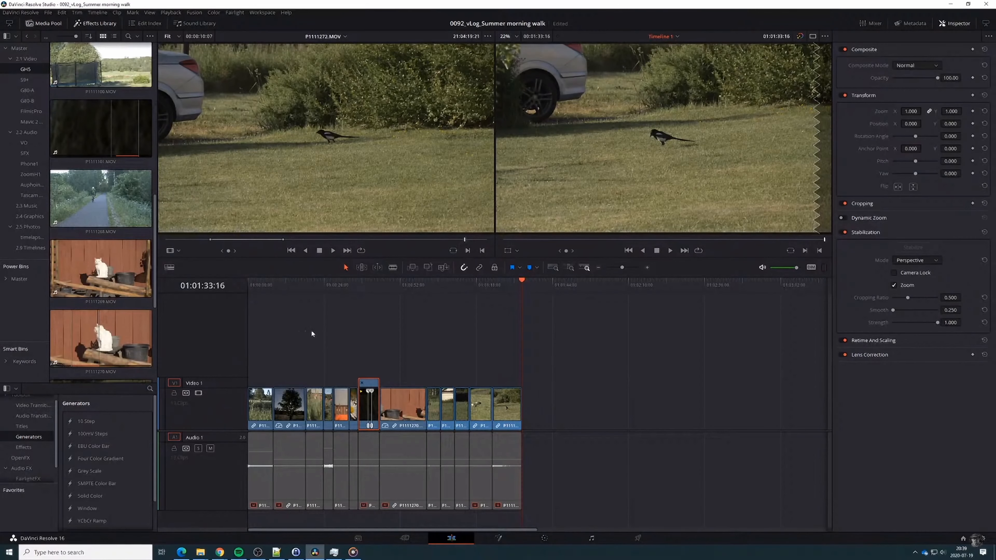
Return to the Uplifting folder in File Explorer and add the Length detail as a column to compare track durations
{"action": "left_click", "coordinate": [353, 552]}
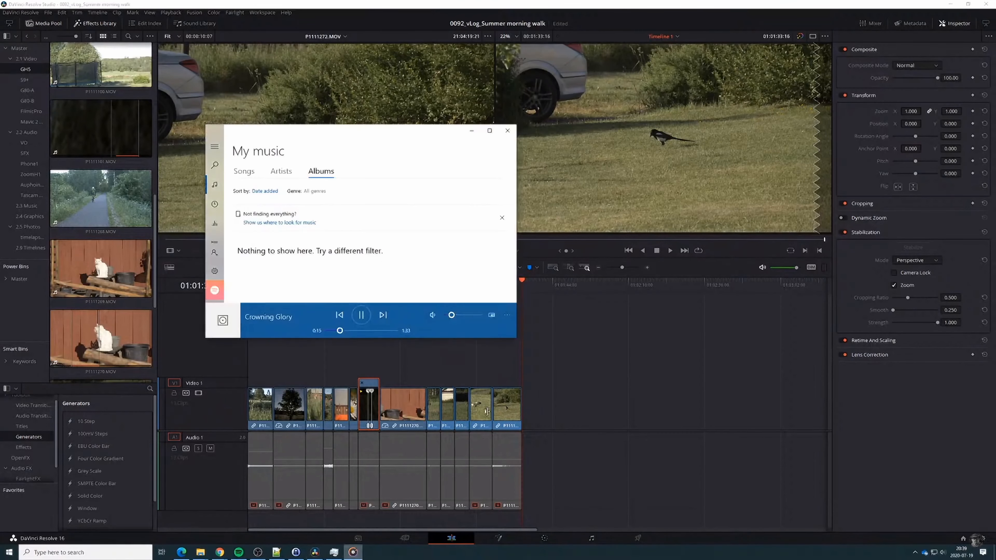
{"action": "mouse_move", "coordinate": [200, 552]}
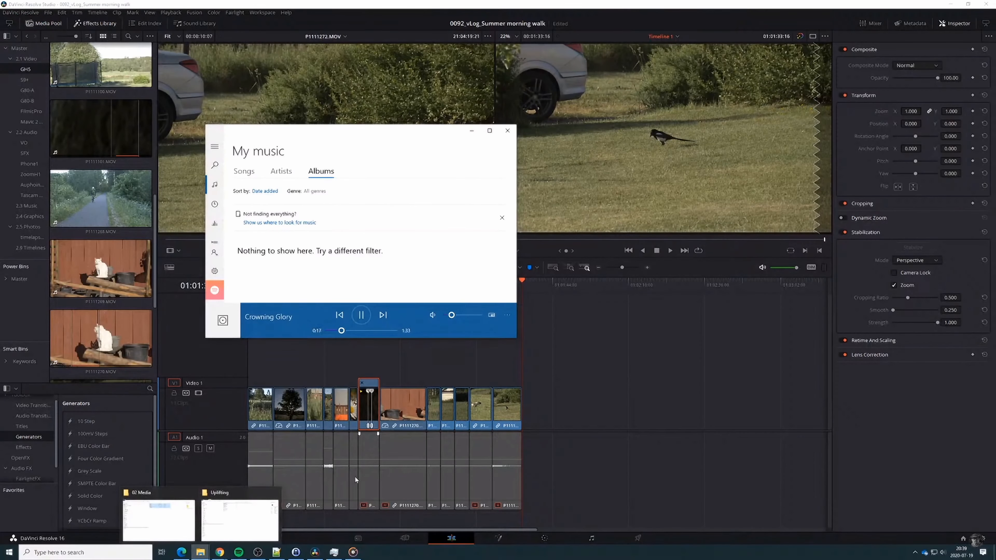
{"action": "left_click", "coordinate": [240, 520]}
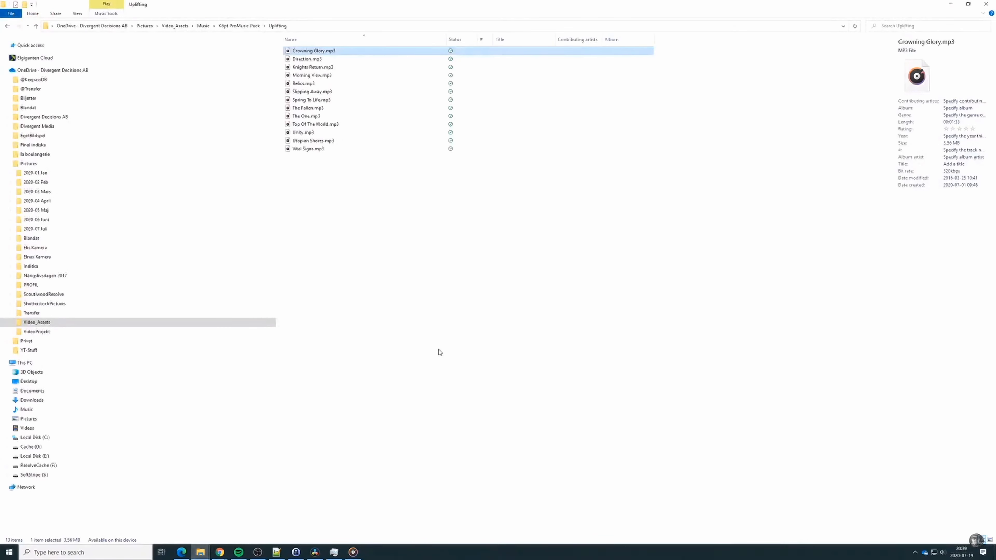
{"action": "right_click", "coordinate": [419, 37]}
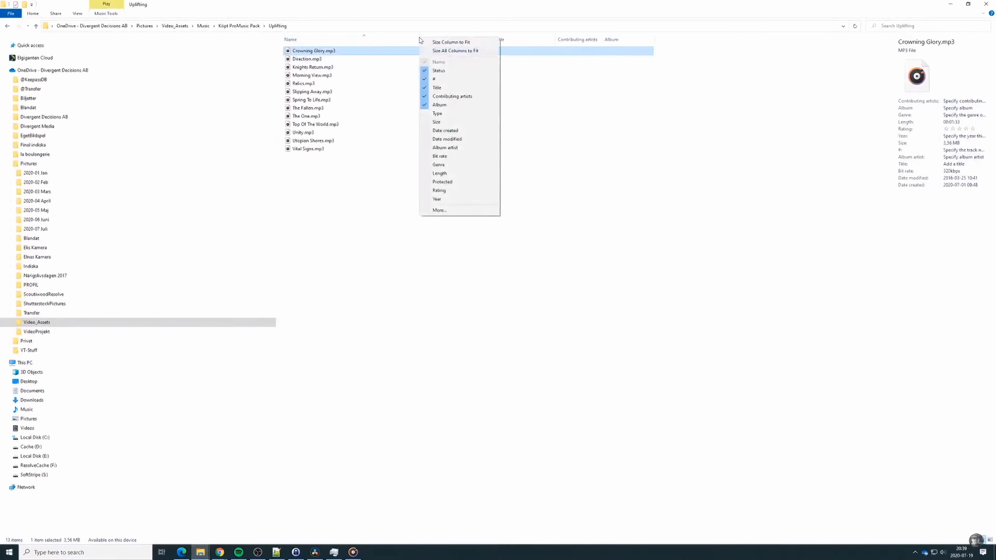
{"action": "left_click", "coordinate": [439, 210]}
{"action": "scroll", "coordinate": [468, 299], "scroll_direction": "down", "scroll_amount": 13}
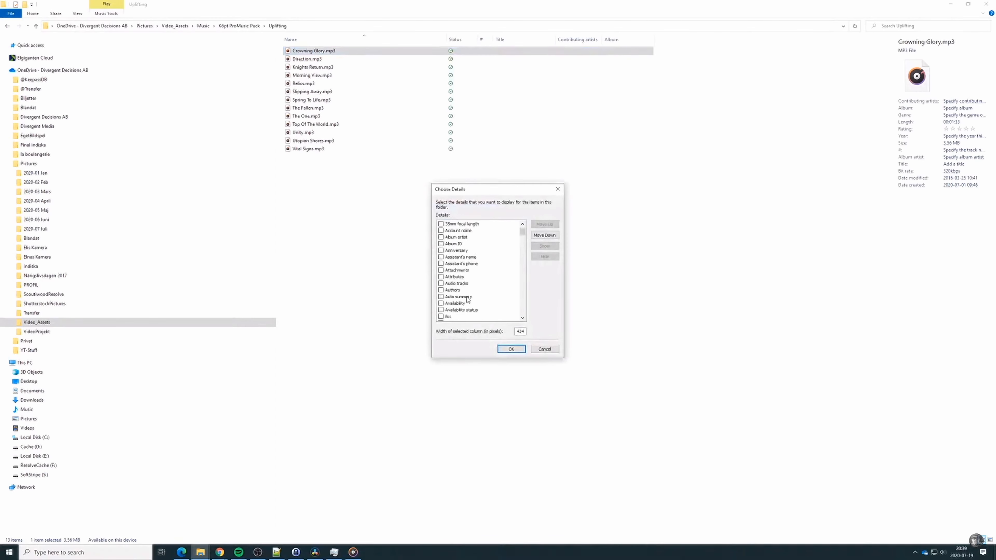
{"action": "scroll", "coordinate": [466, 298], "scroll_direction": "down", "scroll_amount": 8}
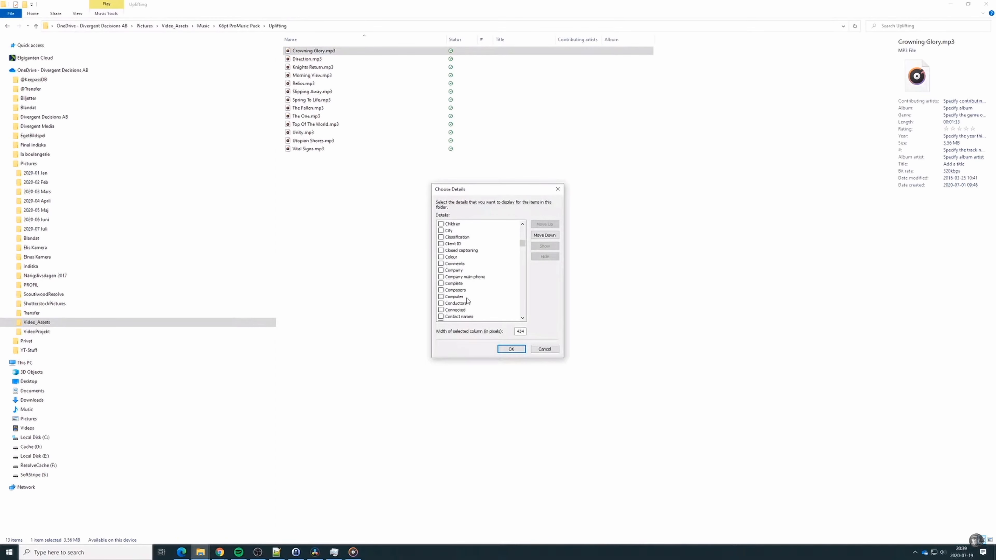
{"action": "left_click_drag", "start_coordinate": [523, 248], "coordinate": [524, 275]}
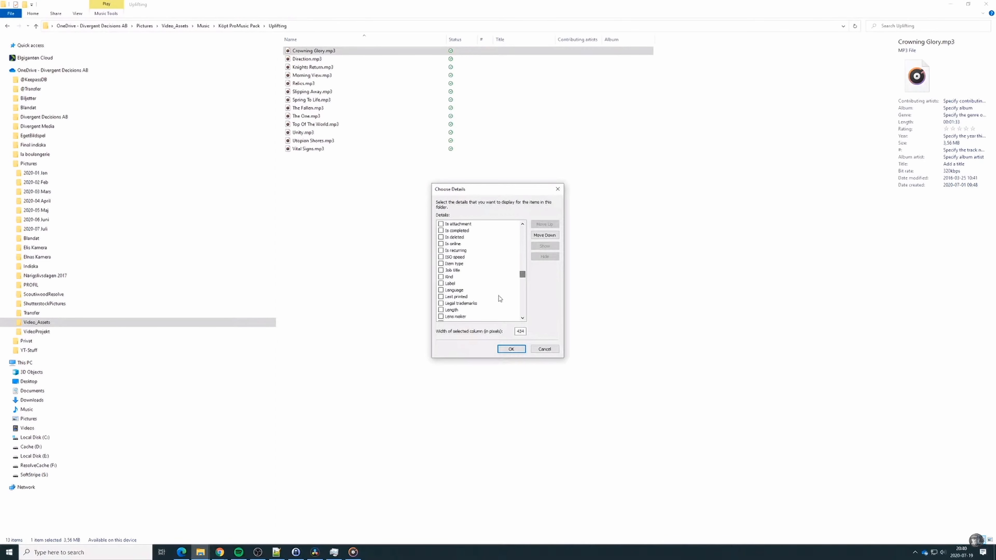
{"action": "left_click", "coordinate": [441, 310]}
{"action": "left_click", "coordinate": [509, 349]}
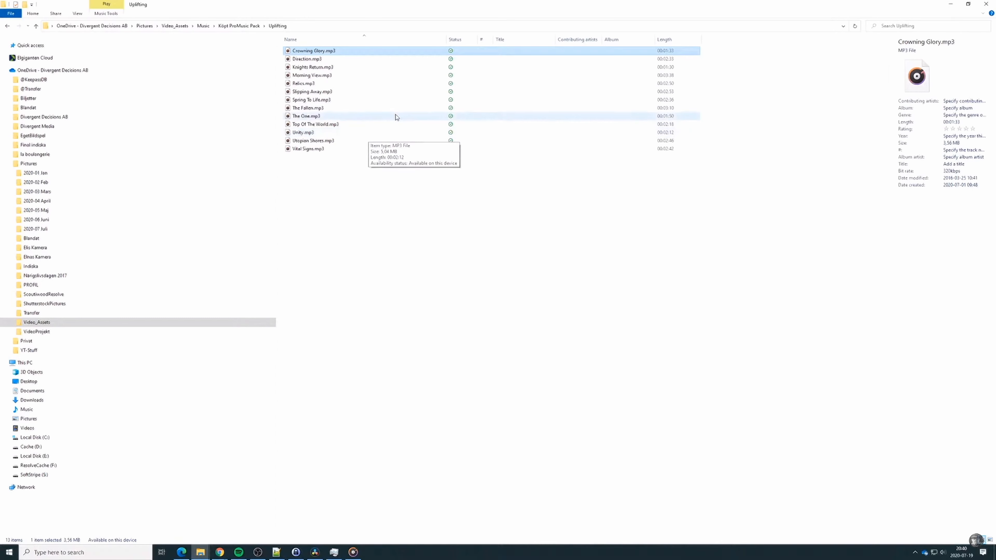
{"action": "mouse_move", "coordinate": [391, 109]}
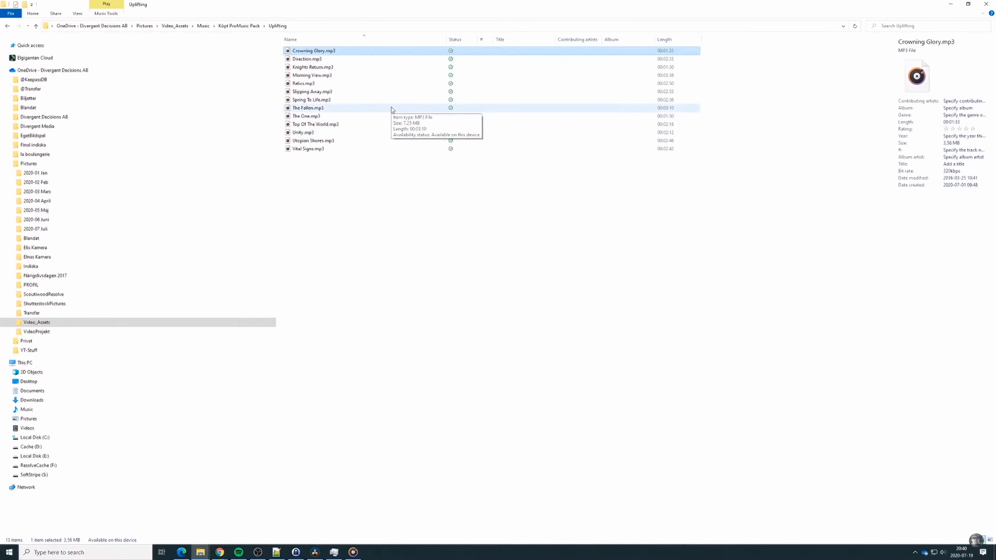
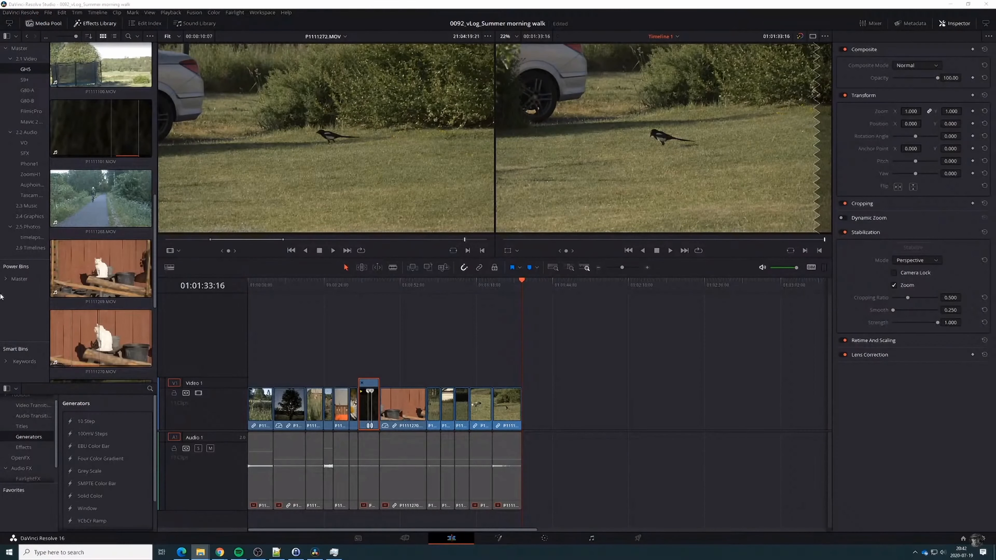
Import Top Of The World.mp3 into the 2.3 Music bin of the DaVinci Resolve project
{"action": "left_click", "coordinate": [34, 209]}
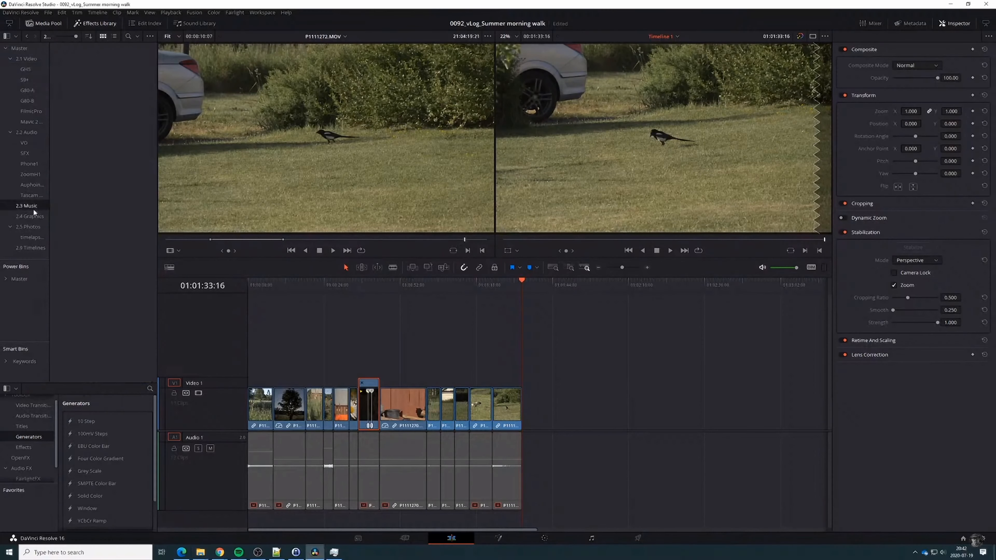
{"action": "left_click_drag", "start_coordinate": [0, 201], "coordinate": [108, 136]}
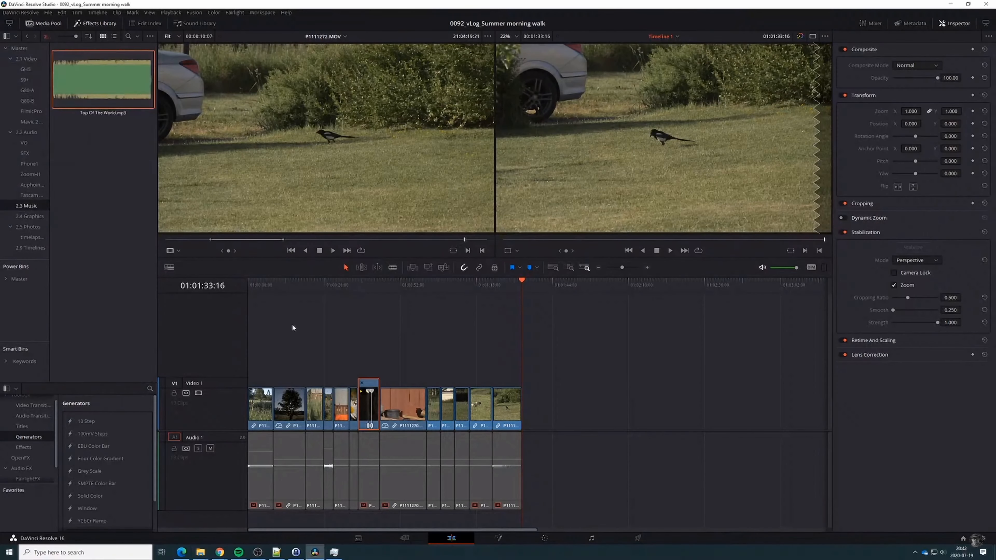
Make the Video 1 track slightly taller and raise the video/audio divider to make room below Audio 1
{"action": "left_click_drag", "start_coordinate": [208, 379], "coordinate": [208, 367]}
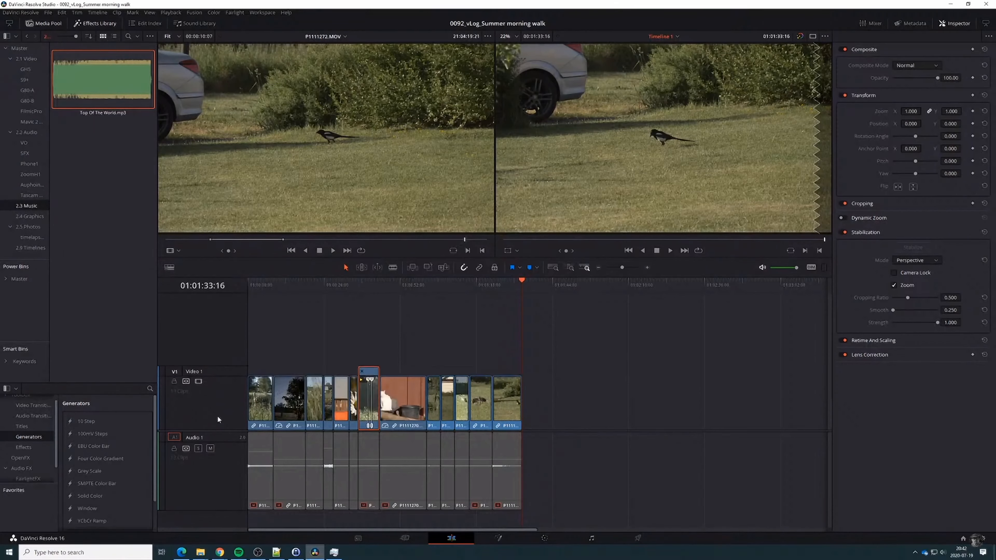
{"action": "left_click", "coordinate": [223, 433]}
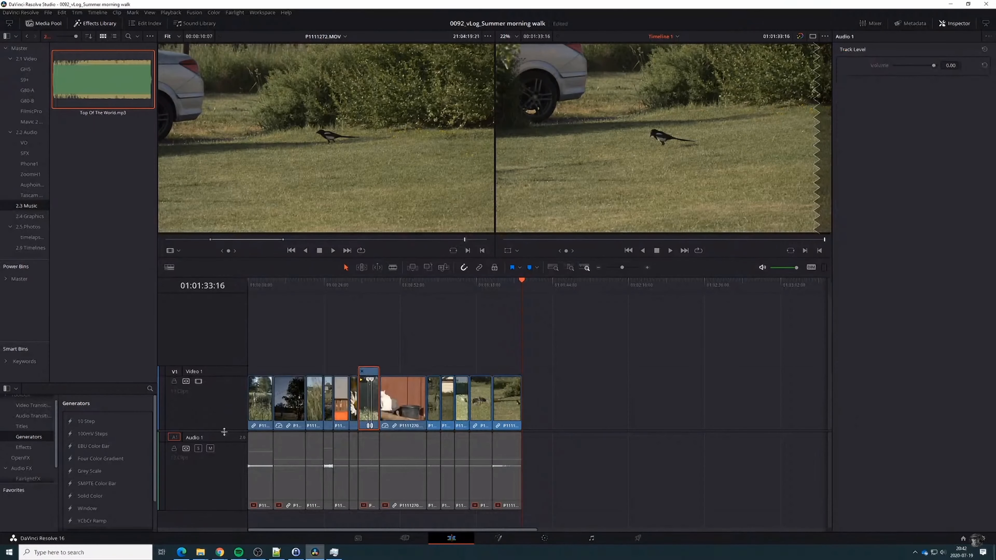
{"action": "left_click_drag", "start_coordinate": [223, 431], "coordinate": [236, 366]}
Place Top Of The World.mp3 on a new Audio 2 track at the timeline's start and set the track color to Yellow
{"action": "left_click_drag", "start_coordinate": [118, 98], "coordinate": [292, 467]}
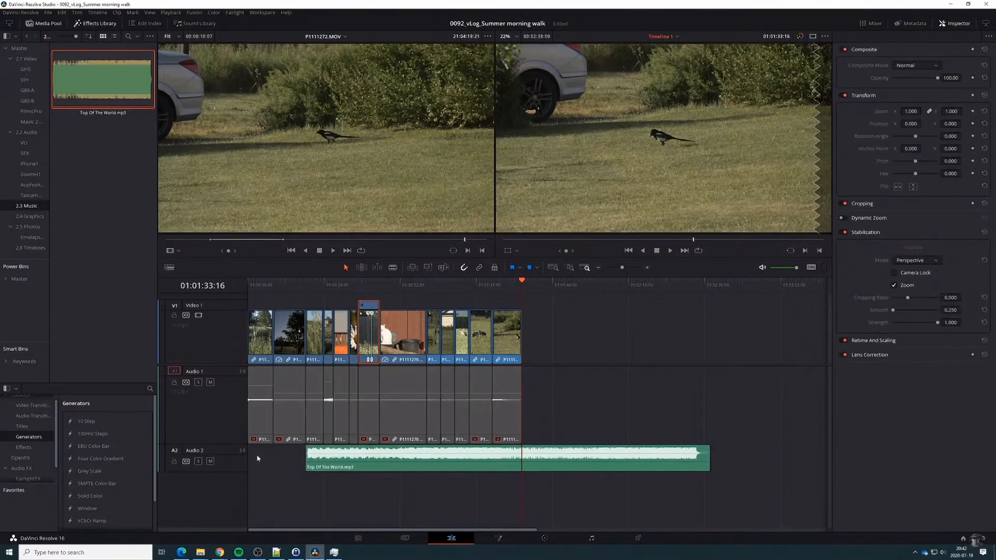
{"action": "left_click_drag", "start_coordinate": [458, 459], "coordinate": [400, 460]}
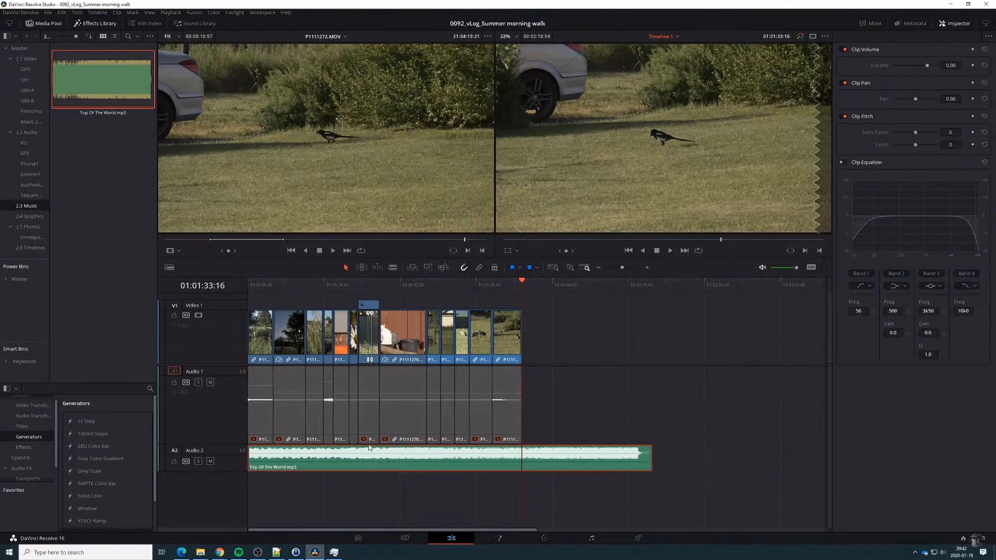
{"action": "right_click", "coordinate": [224, 449]}
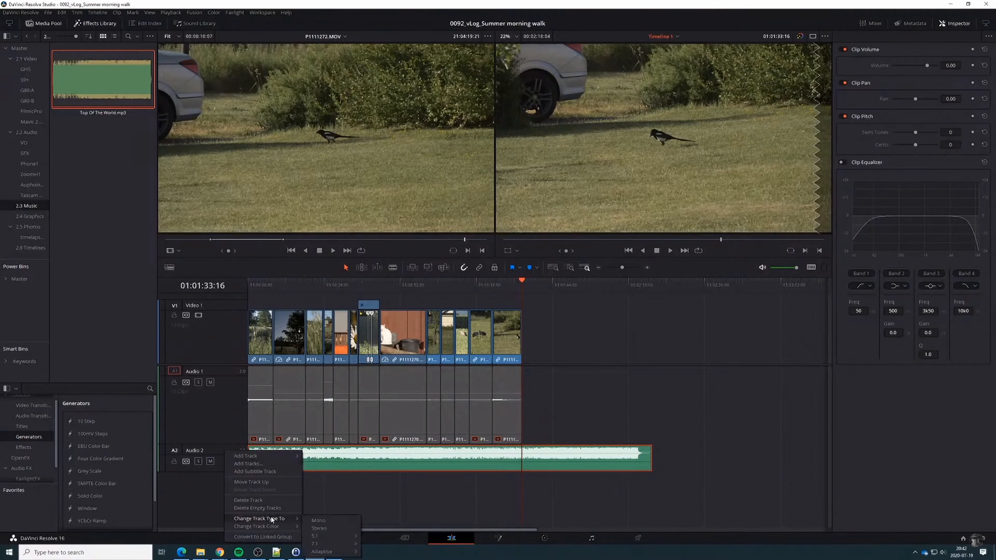
{"action": "mouse_move", "coordinate": [275, 526]}
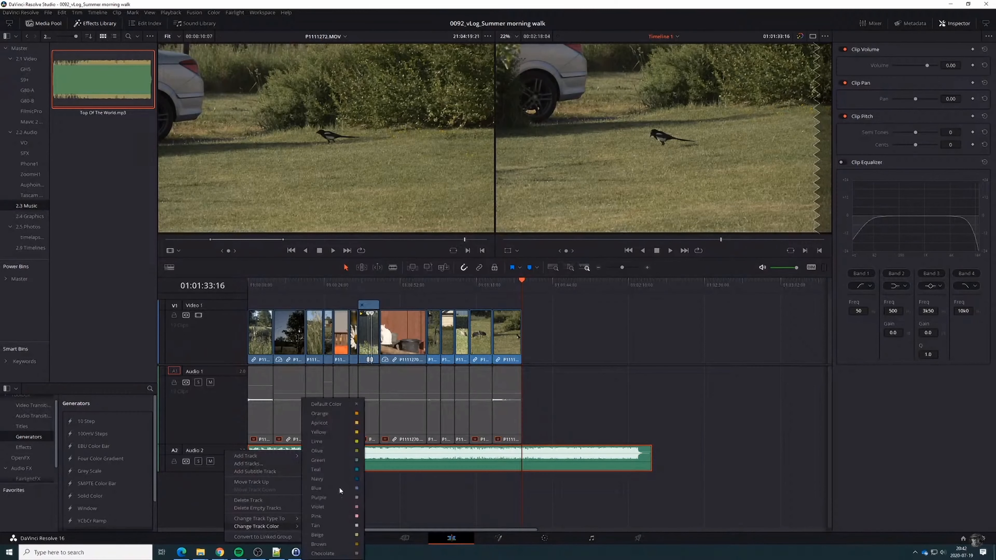
{"action": "left_click", "coordinate": [331, 431]}
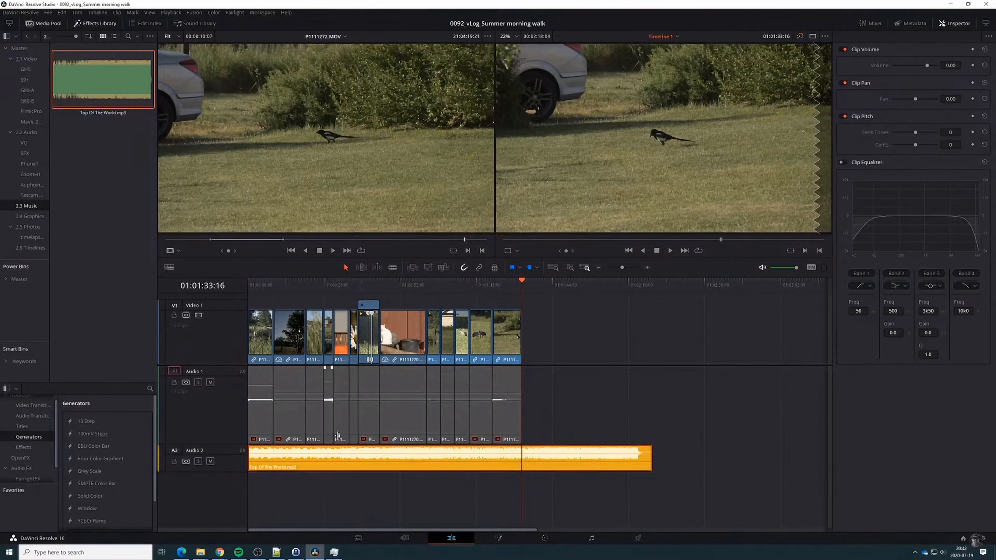
Move the playhead back to 01:00:06:09 in the first clip and increase the Audio 2 track's height to enlarge its waveform
{"action": "left_click_drag", "start_coordinate": [520, 280], "coordinate": [266, 280]}
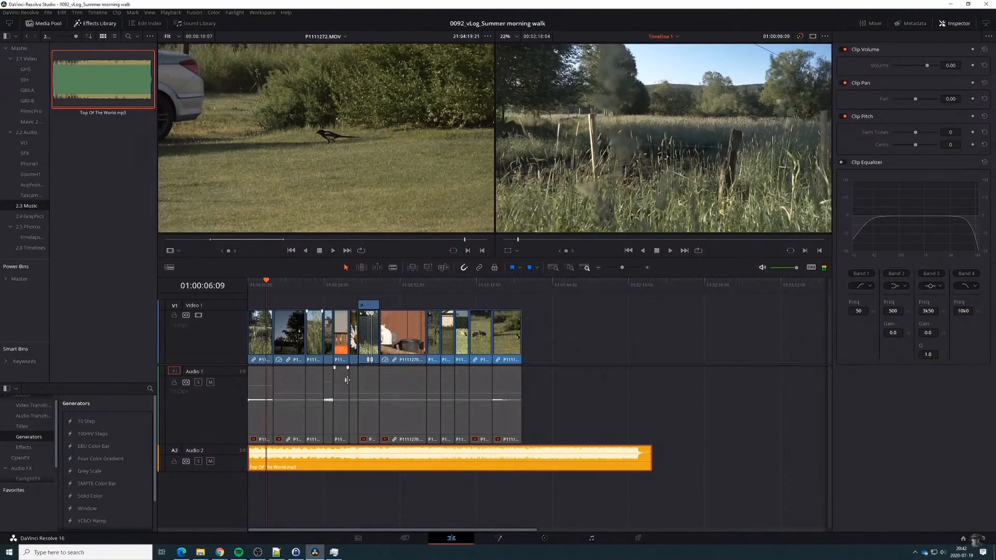
{"action": "scroll", "coordinate": [363, 479], "scroll_direction": "up", "scroll_amount": 3}
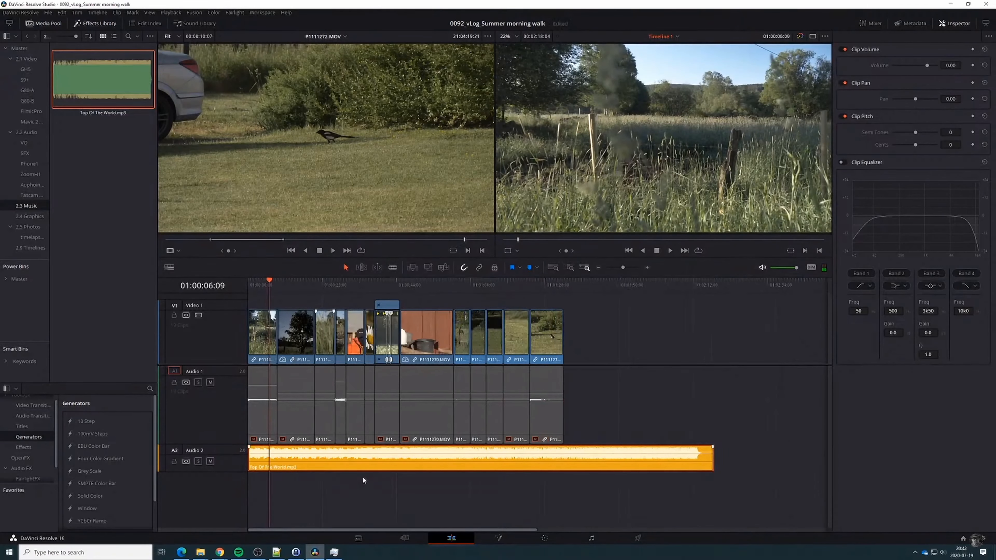
{"action": "left_click_drag", "start_coordinate": [229, 470], "coordinate": [229, 492]}
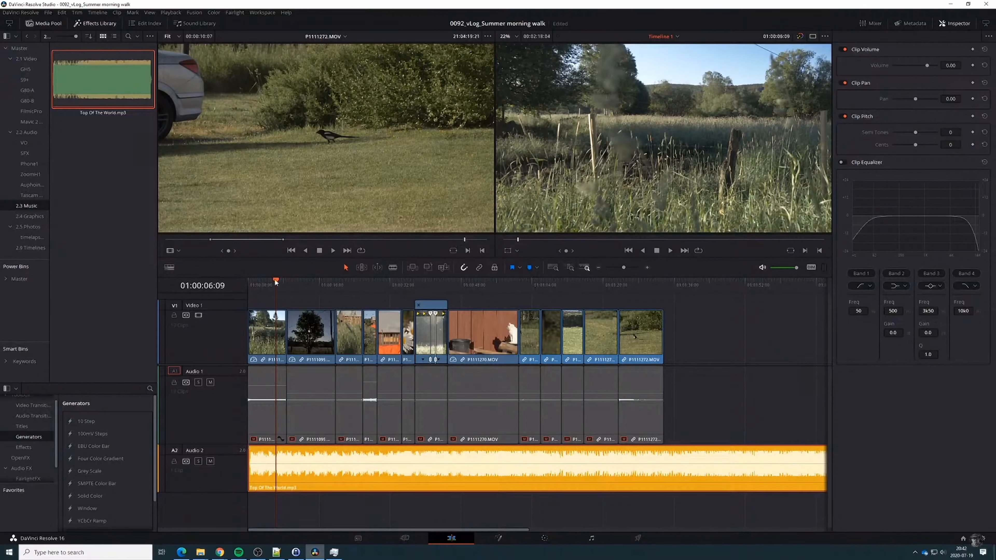
Play the timeline from its start at 01:00:00:00 to hear how the music begins
{"action": "left_click_drag", "start_coordinate": [275, 281], "coordinate": [247, 281]}
{"action": "scroll", "coordinate": [390, 405], "scroll_direction": "up", "scroll_amount": 6}
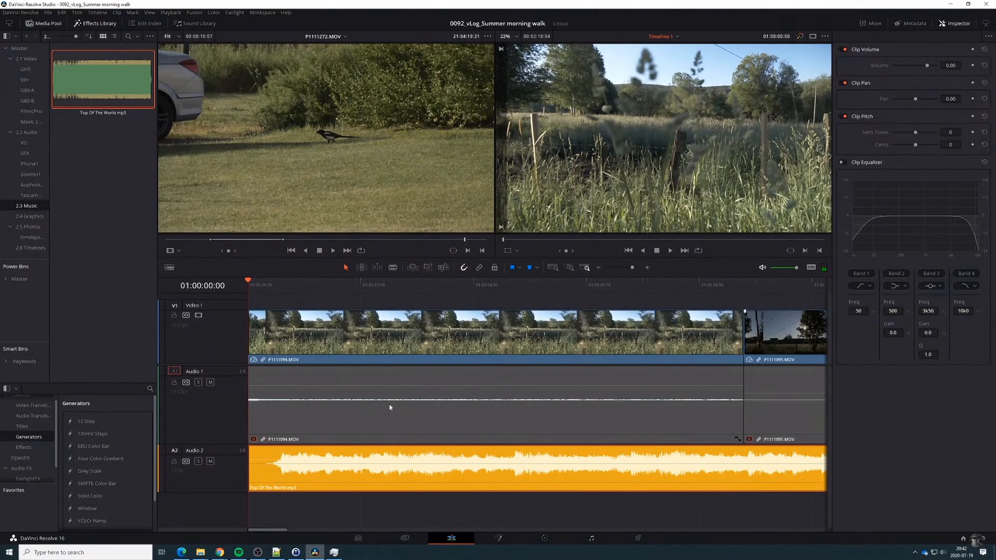
{"action": "key", "text": "space"}
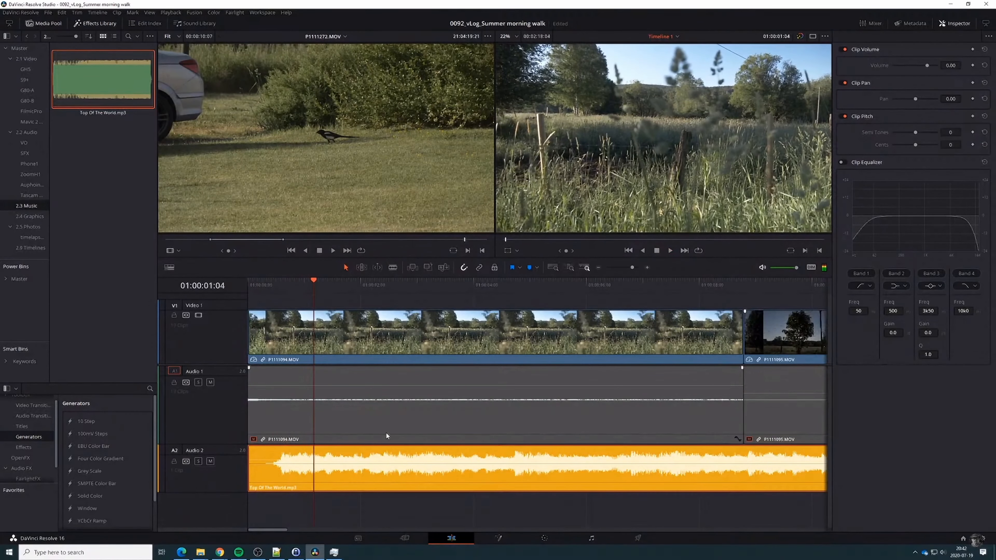
Shift all clips on Video 1 and Audio 1 together later to leave a gap at the timeline's start
{"action": "scroll", "coordinate": [386, 432], "scroll_direction": "down", "scroll_amount": 8}
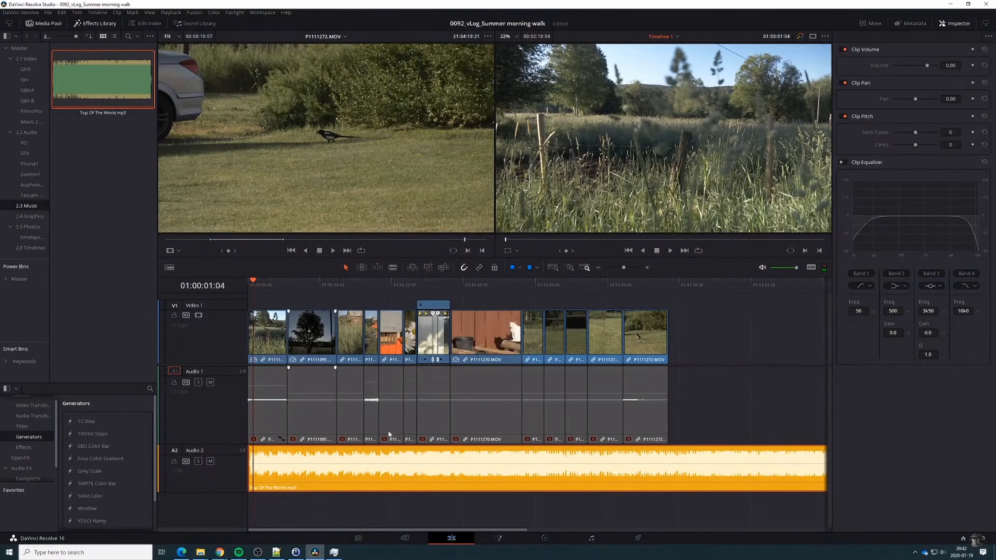
{"action": "scroll", "coordinate": [387, 430], "scroll_direction": "down", "scroll_amount": 1}
{"action": "left_click_drag", "start_coordinate": [652, 404], "coordinate": [157, 334]}
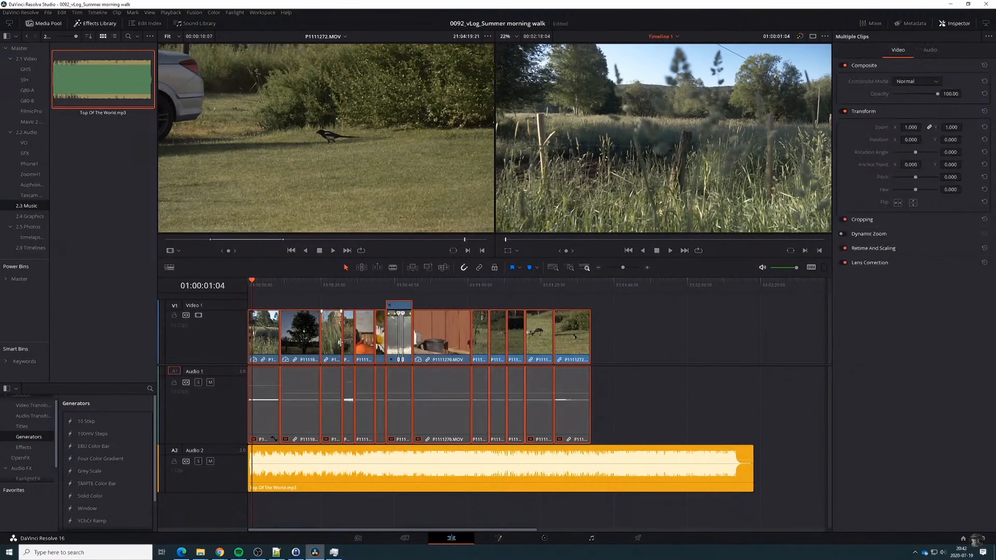
{"action": "left_click_drag", "start_coordinate": [263, 336], "coordinate": [281, 336]}
Start Top Of The World.mp3 at about 01:00:02:03 and move P1111094.MOV with its linked audio earlier to where the music swells
{"action": "scroll", "coordinate": [274, 392], "scroll_direction": "up", "scroll_amount": 6}
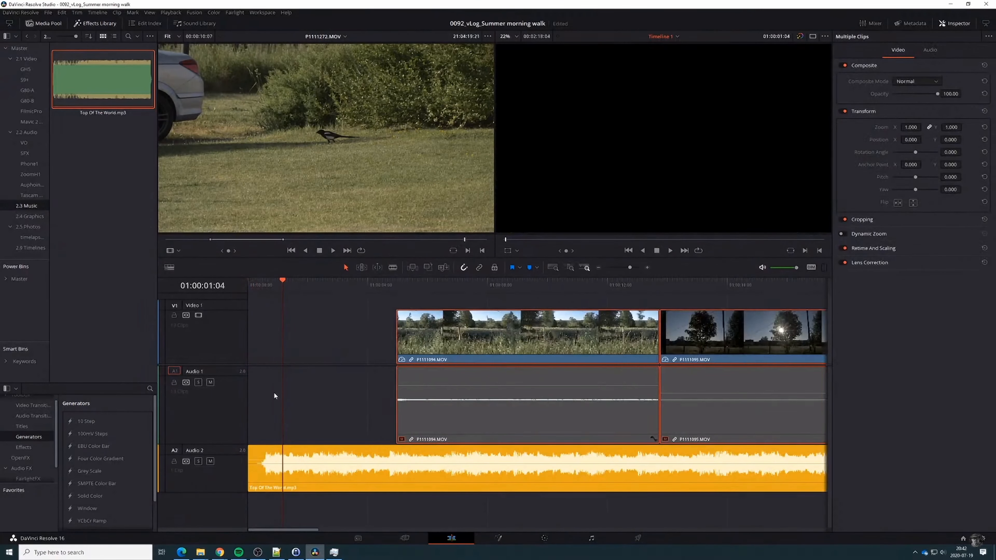
{"action": "left_click_drag", "start_coordinate": [311, 467], "coordinate": [374, 467]}
{"action": "left_click", "coordinate": [359, 403]}
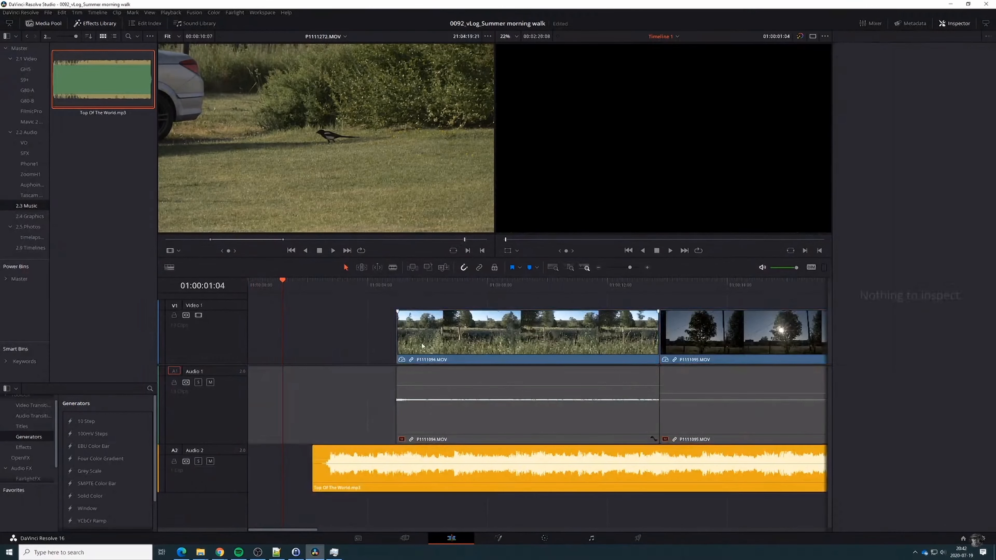
{"action": "left_click_drag", "start_coordinate": [433, 352], "coordinate": [374, 360]}
{"action": "left_click", "coordinate": [479, 267]}
Play the opening from the timeline's start, then step back frame by frame and replay the end of P1111094.MOV
{"action": "left_click", "coordinate": [265, 284]}
{"action": "key", "text": "space"}
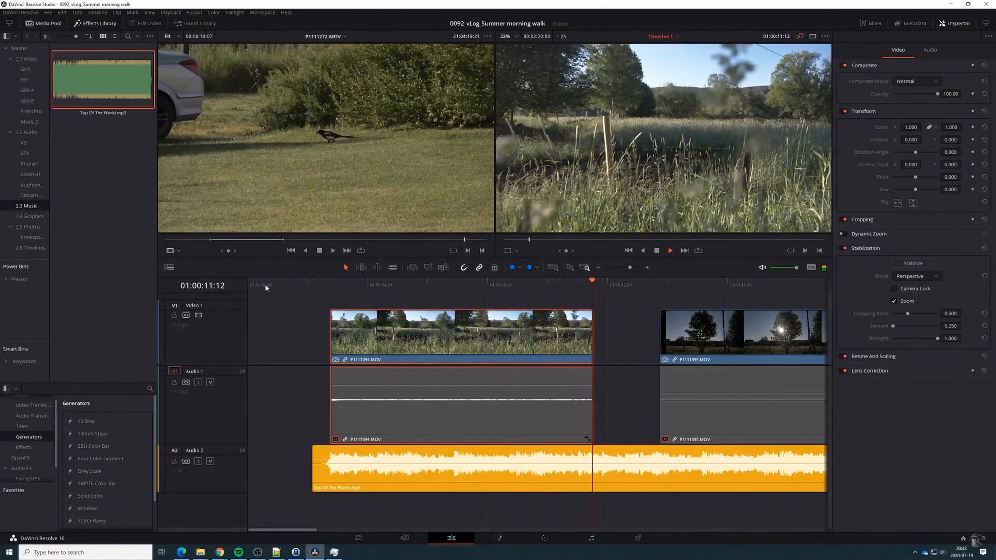
{"action": "key", "text": "Left"}
{"action": "key", "text": "Left"}
{"action": "key", "text": "Left"}
{"action": "key", "text": "Left"}
{"action": "key", "text": "Left"}
{"action": "key", "text": "Left"}
{"action": "key", "text": "Left"}
{"action": "key", "text": "Left"}
{"action": "key", "text": "Left"}
{"action": "key", "text": "Left"}
{"action": "key", "text": "Left"}
{"action": "key", "text": "Left"}
{"action": "key", "text": "Left"}
{"action": "key", "text": "Left"}
{"action": "key", "text": "Left"}
{"action": "key", "text": "Left"}
{"action": "key", "text": "Left"}
{"action": "key", "text": "Left"}
{"action": "key", "text": "Left"}
{"action": "key", "text": "Left"}
{"action": "key", "text": "space"}
{"action": "key", "text": "space"}
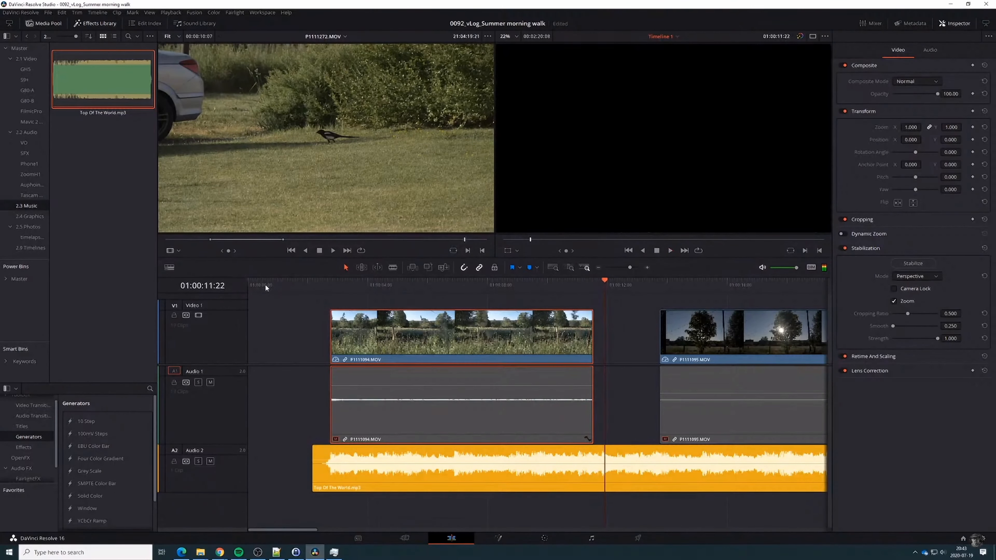
Replay the section around the end of P1111094.MOV several times to locate the beat for the cut
{"action": "scroll", "coordinate": [548, 286], "scroll_direction": "up", "scroll_amount": 3}
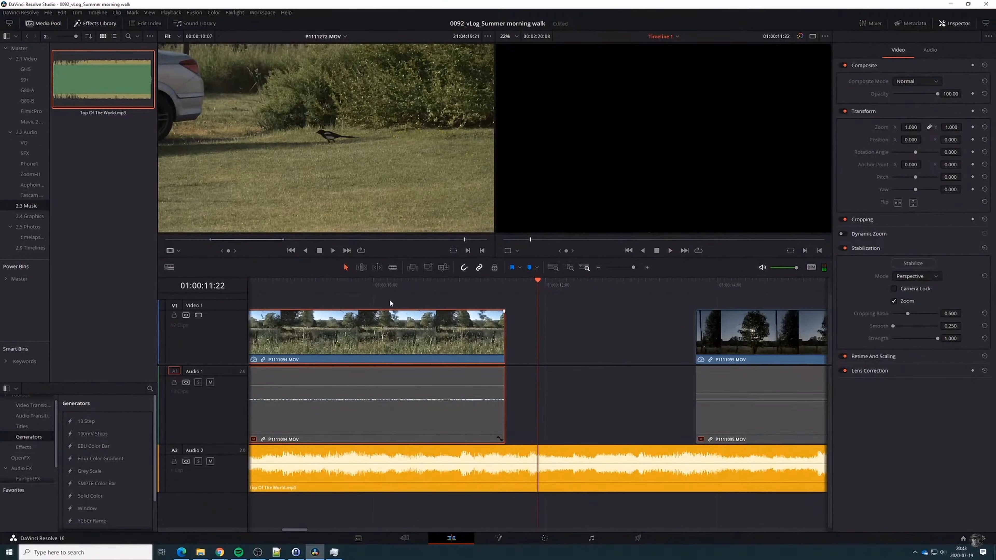
{"action": "left_click", "coordinate": [380, 282]}
{"action": "key", "text": "space"}
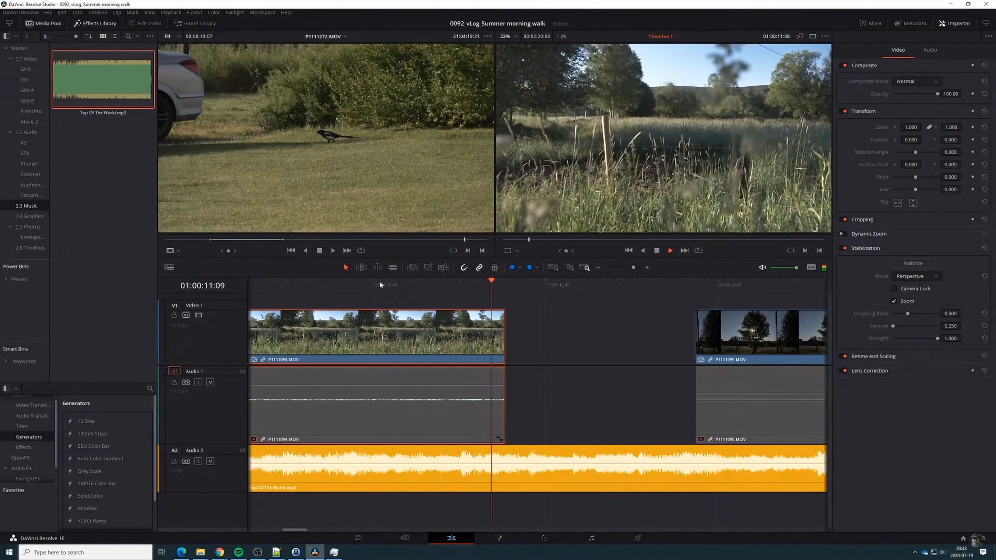
{"action": "key", "text": "space"}
{"action": "left_click", "coordinate": [509, 285]}
{"action": "key", "text": "space"}
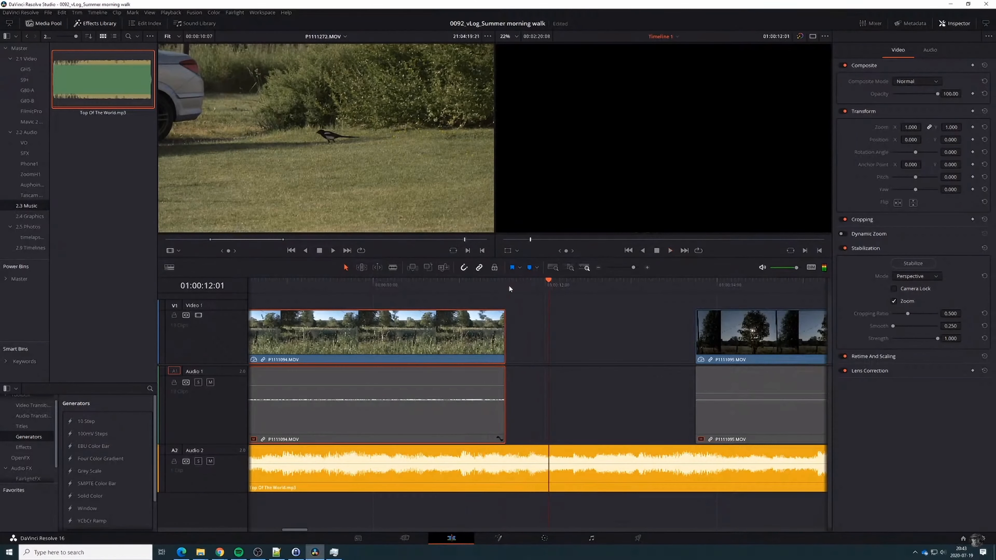
{"action": "key", "text": "space"}
{"action": "left_click", "coordinate": [509, 285]}
{"action": "left_click", "coordinate": [458, 288]}
{"action": "key", "text": "space"}
{"action": "key", "text": "space"}
Step through the frames around the beat and ripple-trim the end of P1111094.MOV slightly later to match it
{"action": "key", "text": "Left"}
{"action": "key", "text": "Left"}
{"action": "key", "text": "Left"}
{"action": "key", "text": "Left"}
{"action": "key", "text": "Left"}
{"action": "key", "text": "Left"}
{"action": "key", "text": "Left"}
{"action": "key", "text": "Left"}
{"action": "key", "text": "Left"}
{"action": "key", "text": "Left"}
{"action": "key", "text": "Left"}
{"action": "key", "text": "Left"}
{"action": "key", "text": "Right"}
{"action": "key", "text": "Right"}
{"action": "key", "text": "Right"}
{"action": "key", "text": "Right"}
{"action": "key", "text": "Right"}
{"action": "key", "text": "Right"}
{"action": "key", "text": "Right"}
{"action": "key", "text": "Left"}
{"action": "key", "text": "t"}
{"action": "left_click_drag", "start_coordinate": [502, 321], "coordinate": [507, 321]}
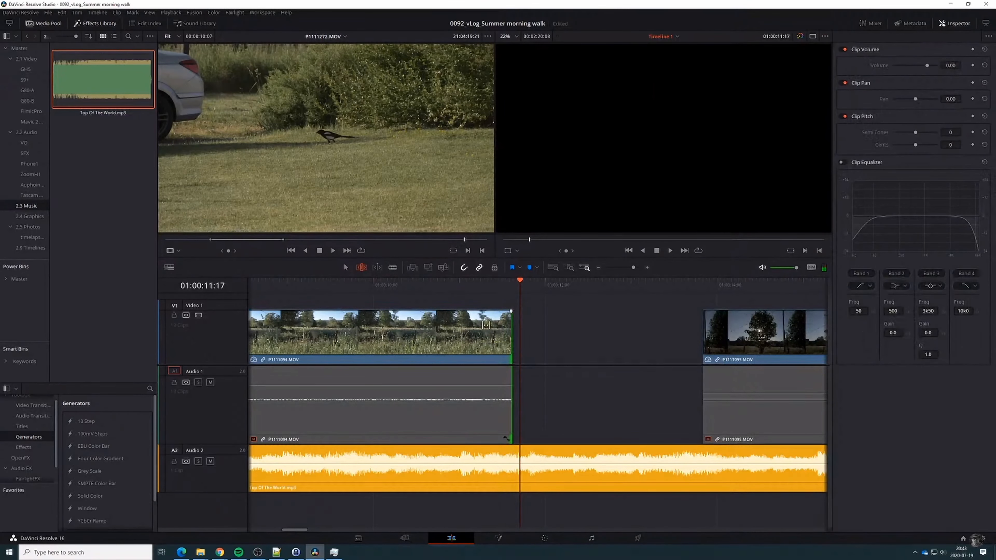
Stabilize the extended P1111094.MOV clip again in Perspective mode
{"action": "left_click_drag", "start_coordinate": [519, 283], "coordinate": [479, 294]}
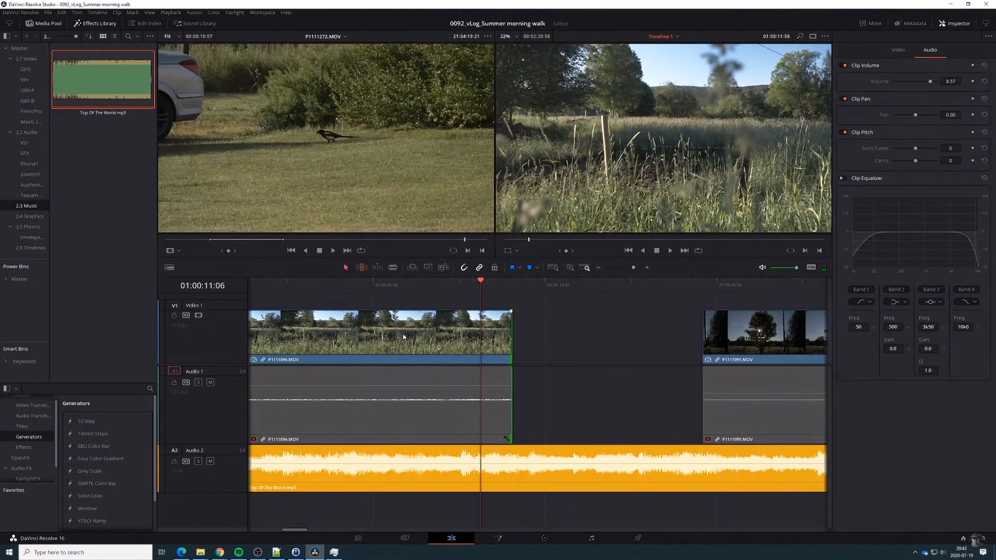
{"action": "key", "text": "a"}
{"action": "left_click", "coordinate": [486, 312]}
{"action": "left_click_drag", "start_coordinate": [479, 281], "coordinate": [462, 290]}
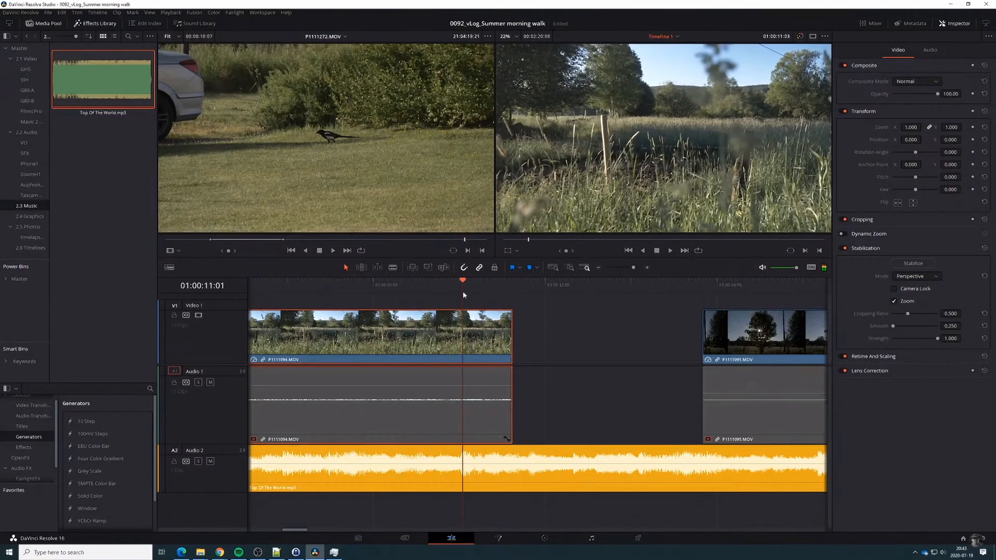
{"action": "left_click", "coordinate": [911, 263]}
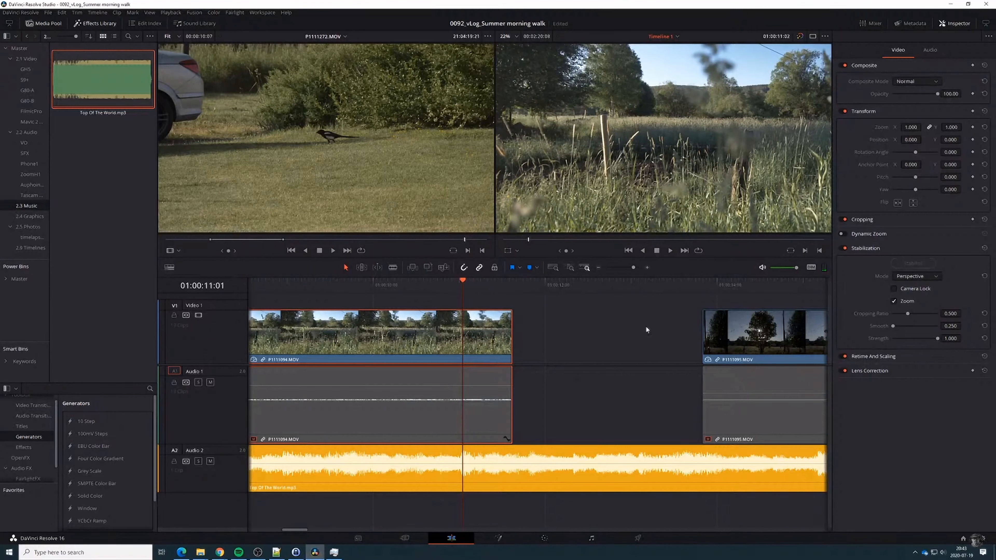
Set the volume of the Top Of The World.mp3 clip on Audio 2 to -7.00
{"action": "key", "text": "alt+Tab"}
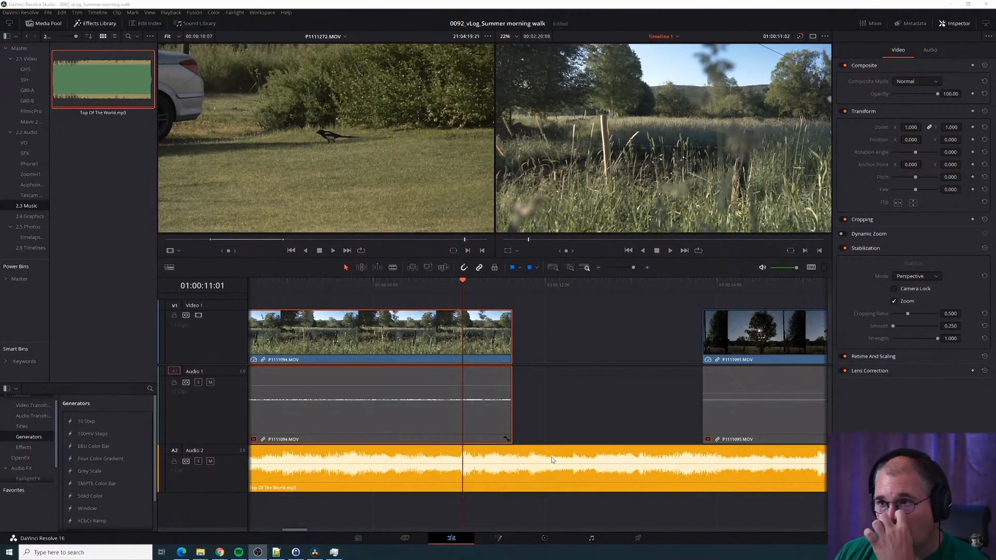
{"action": "left_click", "coordinate": [455, 469]}
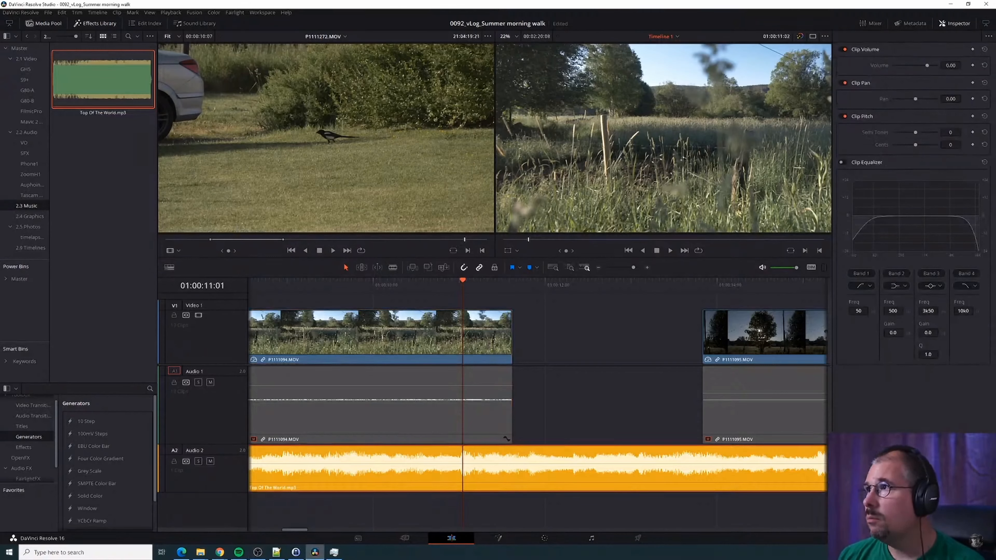
{"action": "left_click_drag", "start_coordinate": [952, 66], "coordinate": [963, 65]}
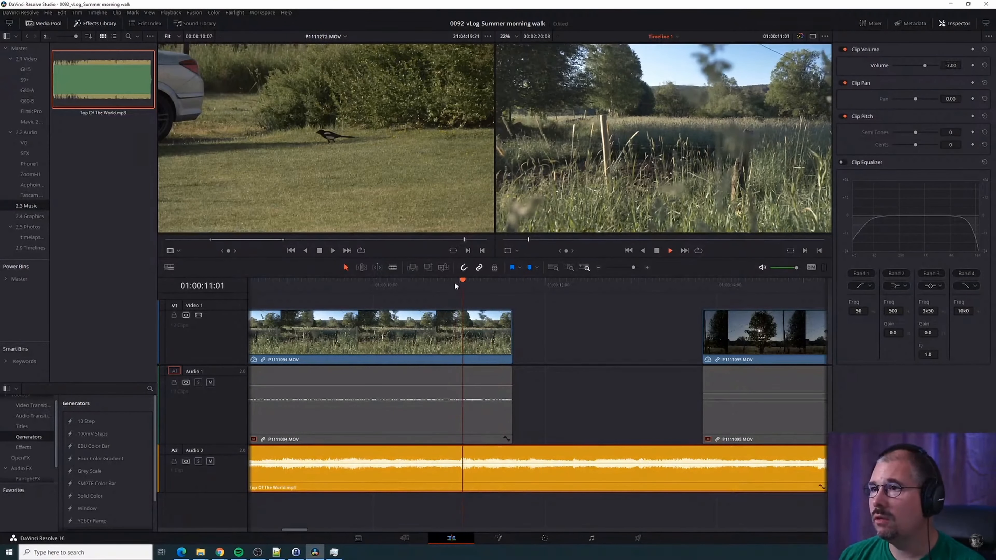
Replay the end of P1111094.MOV and move P1111095.MOV with its audio directly against it
{"action": "key", "text": "space"}
{"action": "left_click", "coordinate": [424, 284]}
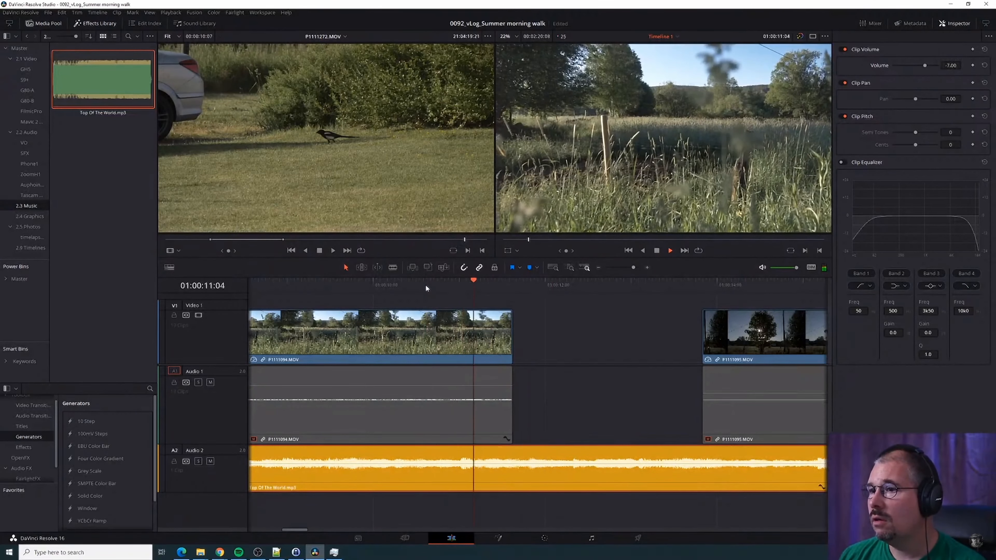
{"action": "key", "text": "space"}
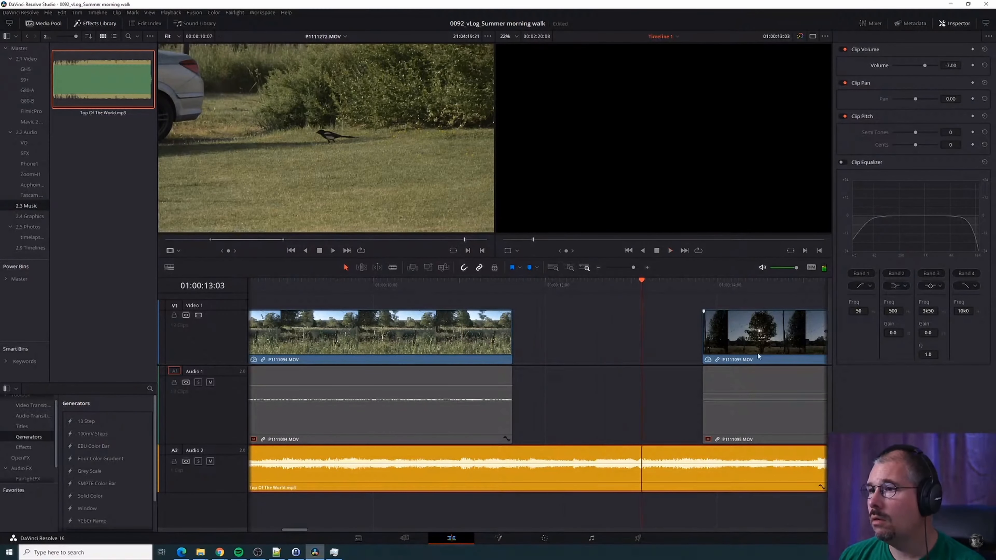
{"action": "left_click_drag", "start_coordinate": [764, 347], "coordinate": [577, 350]}
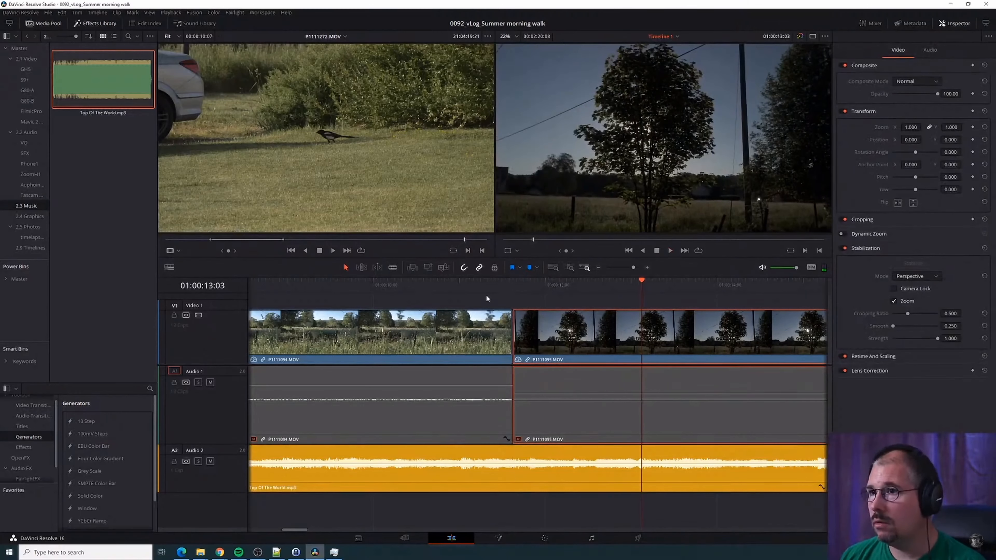
Play across the cut through P1111095.MOV to check it against the music, then place the playhead near the clip's end
{"action": "left_click", "coordinate": [462, 287]}
{"action": "key", "text": "space"}
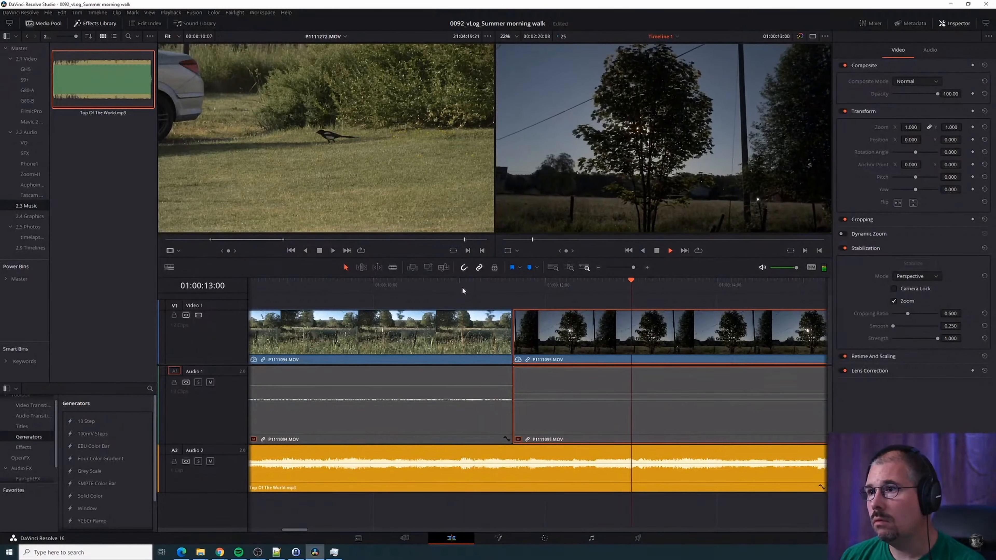
{"action": "scroll", "coordinate": [610, 381], "scroll_direction": "down", "scroll_amount": 5}
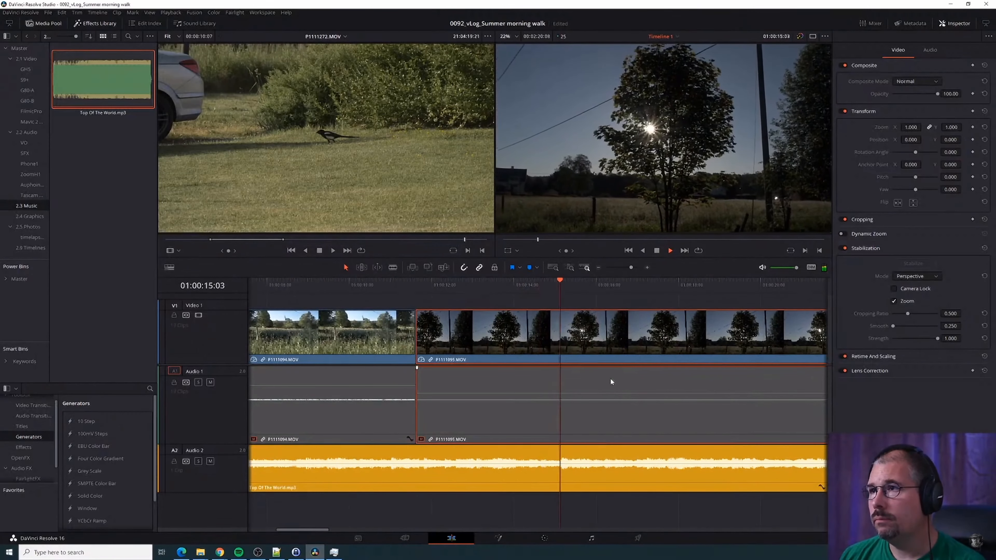
{"action": "scroll", "coordinate": [611, 379], "scroll_direction": "down", "scroll_amount": 2}
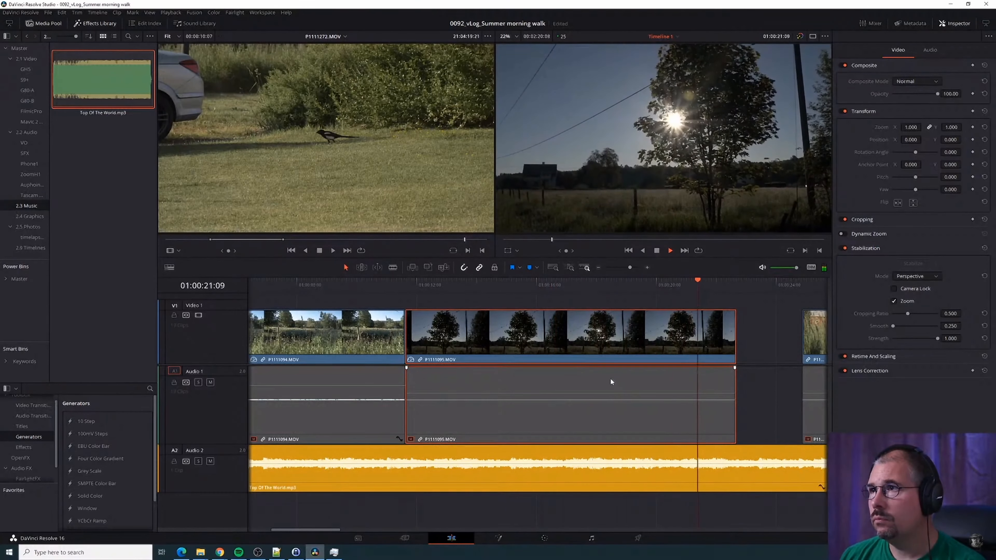
{"action": "key", "text": "space"}
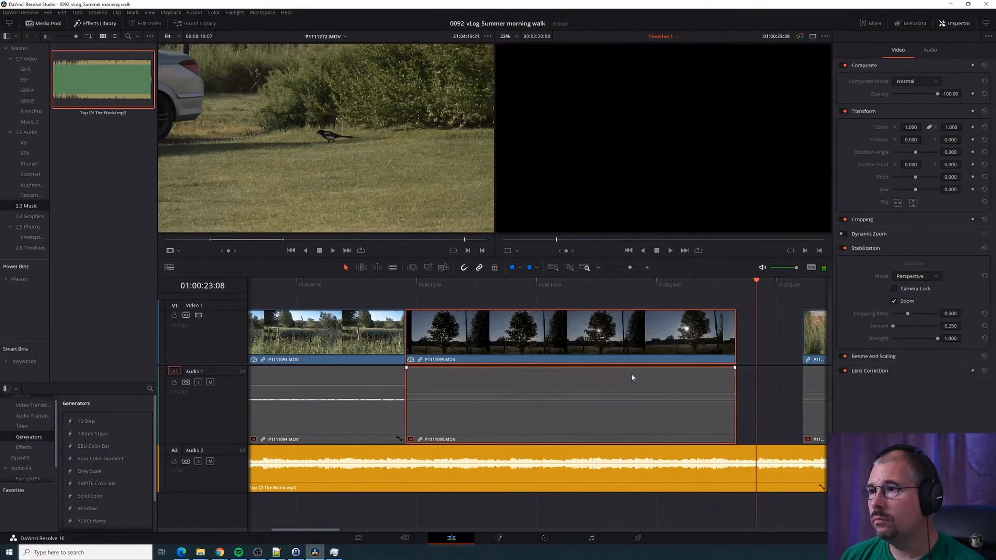
{"action": "left_click", "coordinate": [697, 290]}
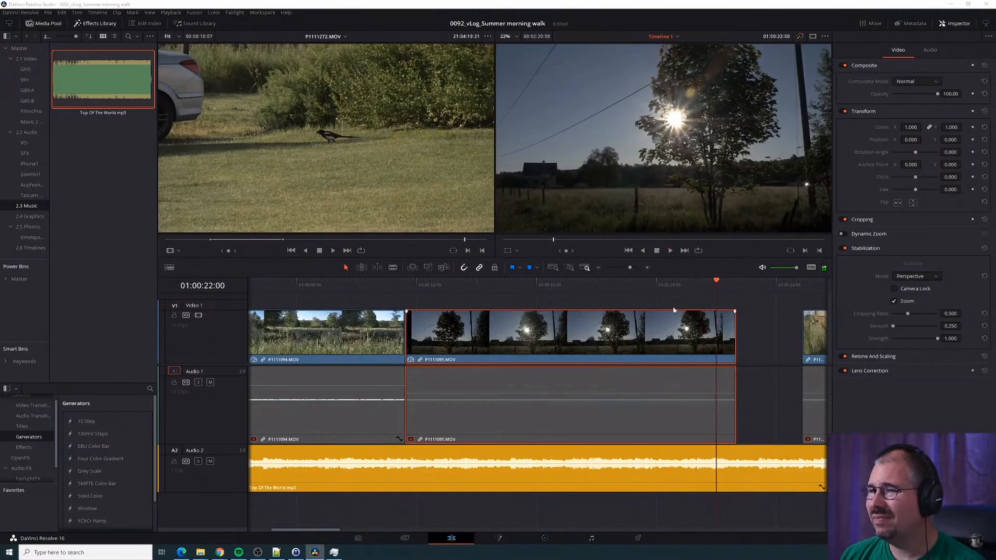
Close the music player and add Direction.mp3 from the file browser to a new Audio 3 track below the current music
{"action": "key", "text": "alt+Tab"}
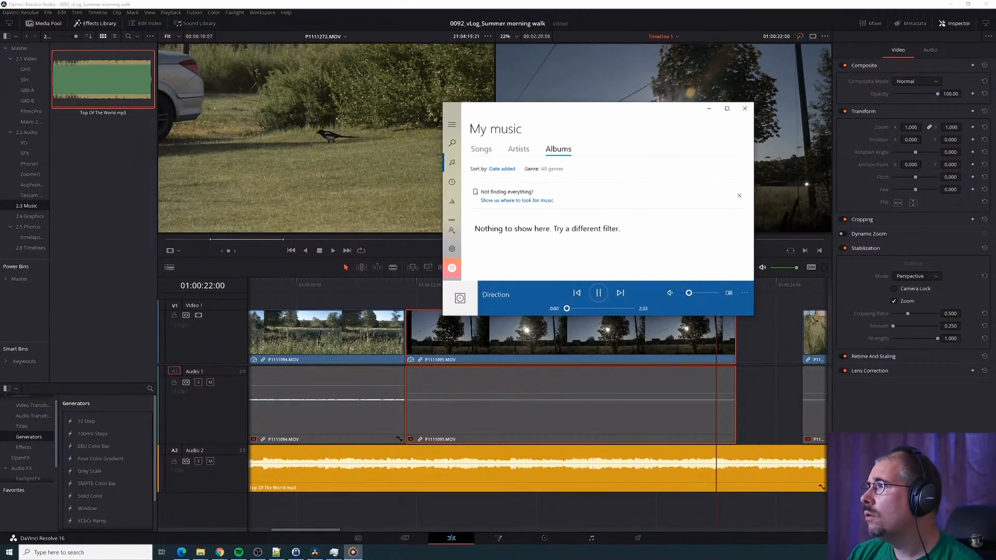
{"action": "left_click", "coordinate": [745, 108]}
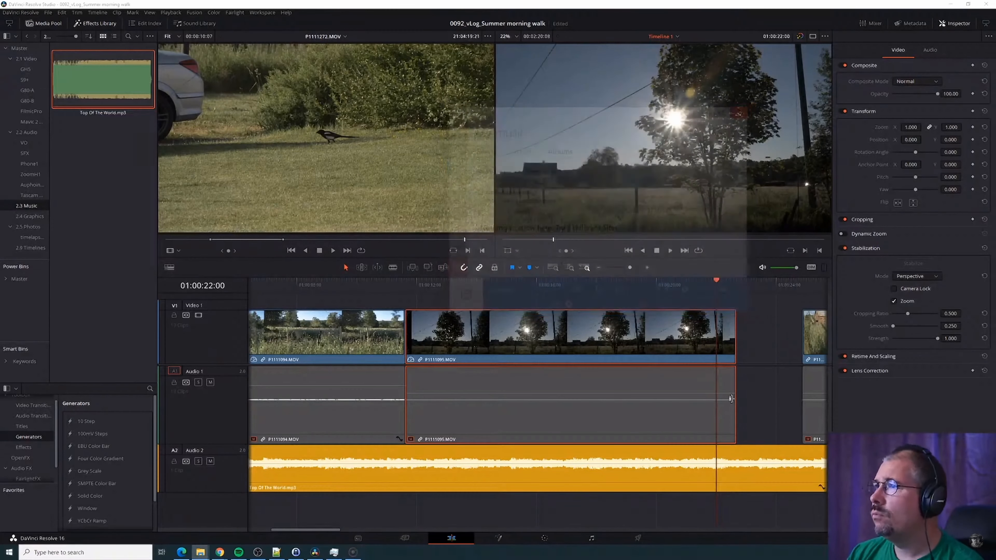
{"action": "key", "text": "super+e"}
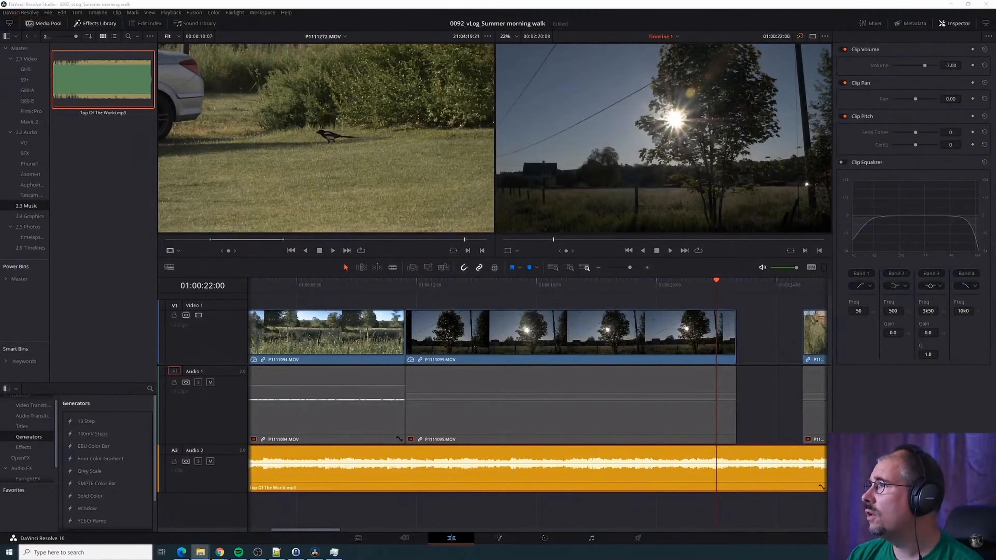
{"action": "left_click_drag", "start_coordinate": [667, 559], "coordinate": [571, 522]}
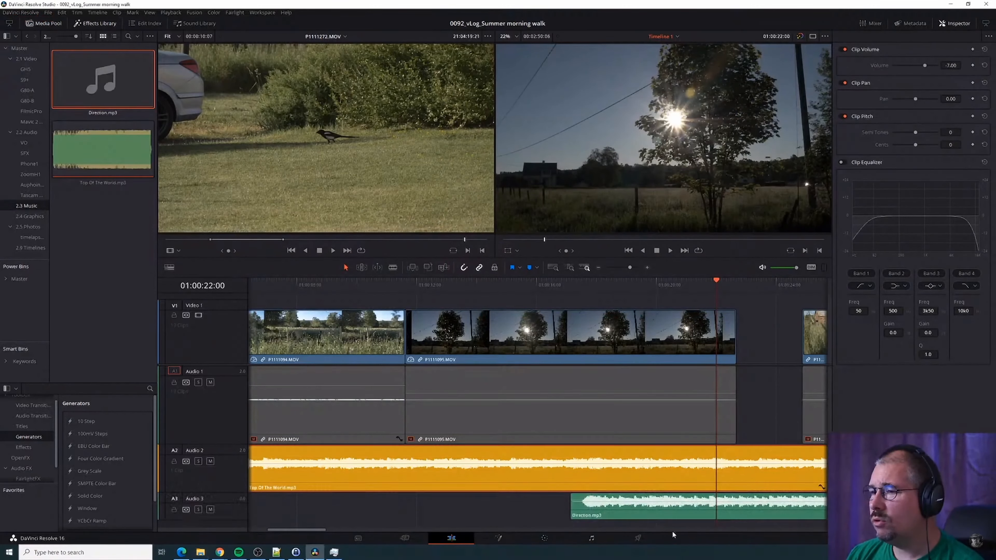
Move Direction.mp3 on Audio 3 back to near the start of the timeline
{"action": "left_click_drag", "start_coordinate": [694, 510], "coordinate": [367, 509]}
{"action": "key", "text": "ctrl+minus"}
{"action": "left_click_drag", "start_coordinate": [538, 512], "coordinate": [435, 511]}
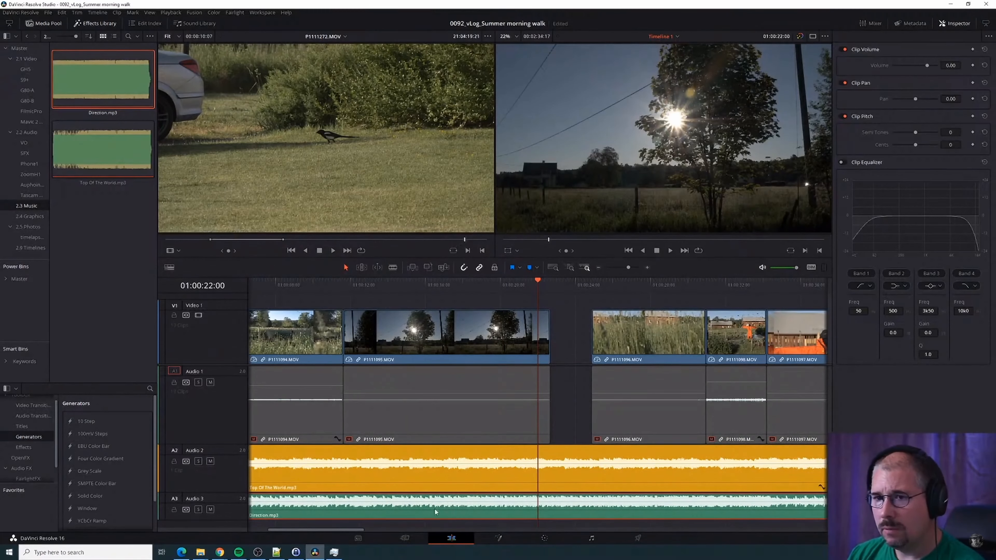
{"action": "scroll", "coordinate": [314, 385], "scroll_direction": "down", "scroll_amount": 10}
{"action": "scroll", "coordinate": [306, 387], "scroll_direction": "up", "scroll_amount": 4}
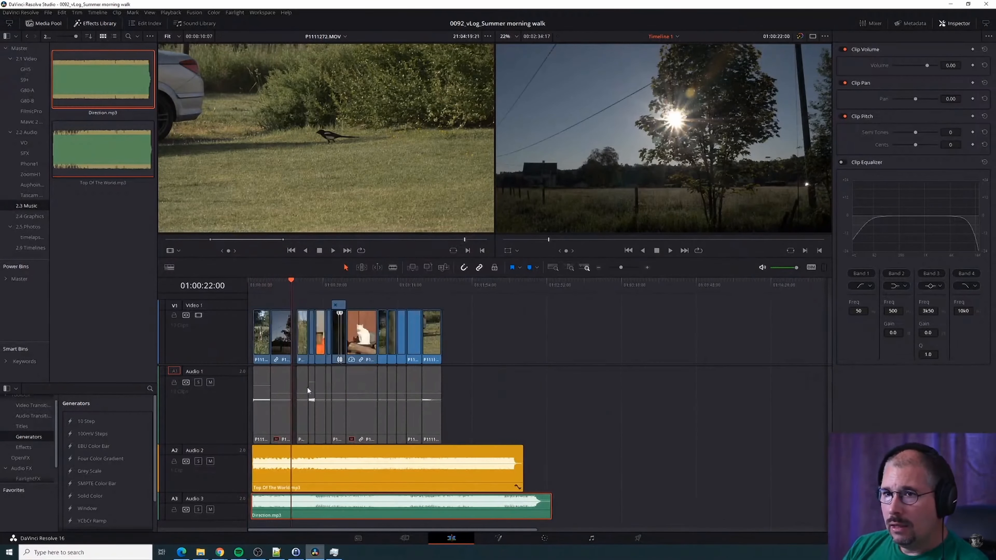
Shift Direction.mp3 to begin just after the start of Top Of The World.mp3 and mute the Audio 2 track
{"action": "left_click", "coordinate": [254, 281]}
{"action": "scroll", "coordinate": [412, 445], "scroll_direction": "up", "scroll_amount": 6}
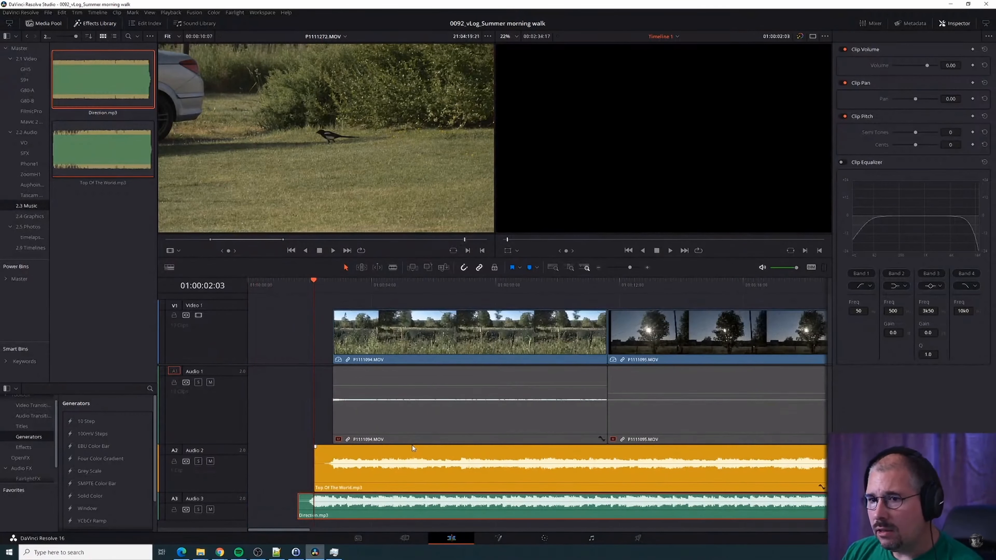
{"action": "left_click_drag", "start_coordinate": [416, 516], "coordinate": [461, 510]}
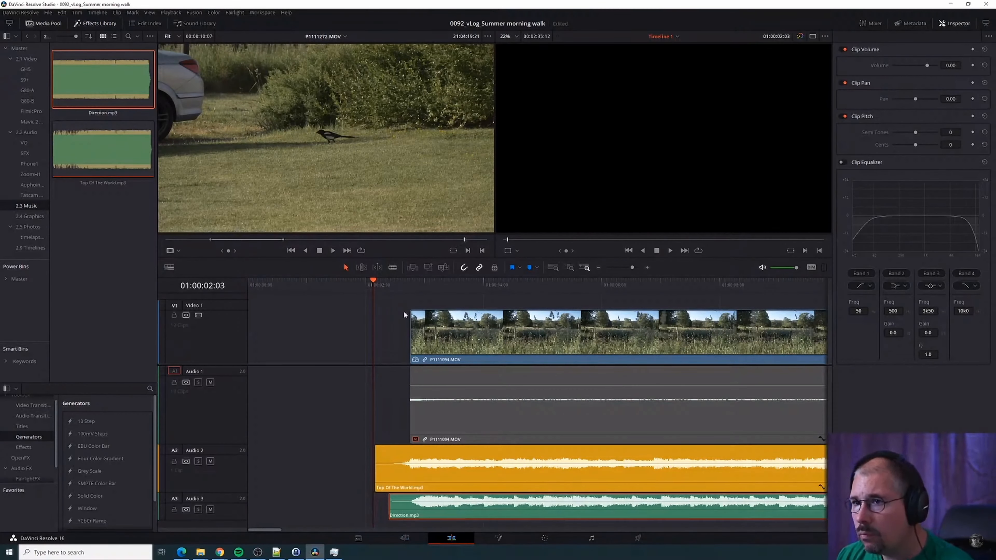
{"action": "left_click", "coordinate": [210, 461]}
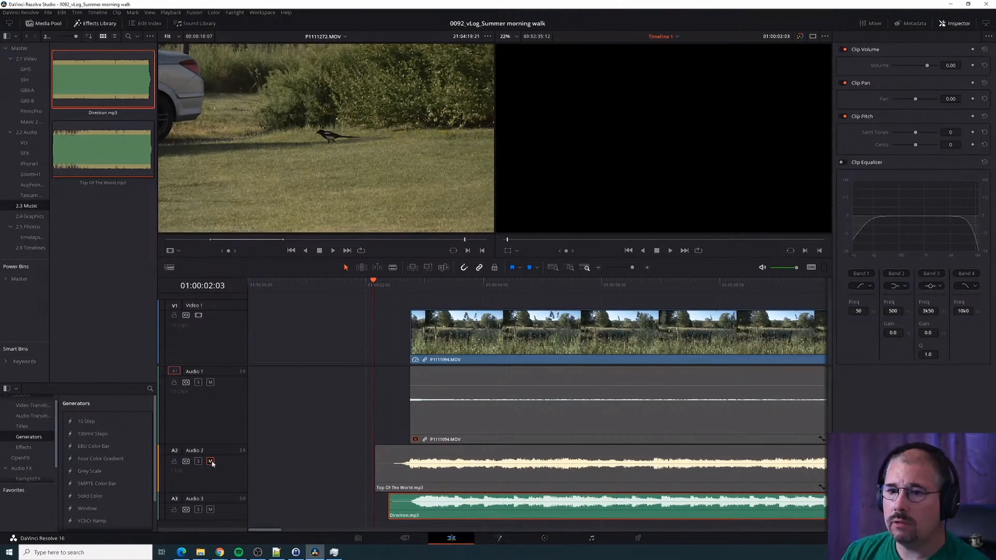
Try out the lock, auto track selector, solo and mute toggles on the Audio 2 track
{"action": "left_click", "coordinate": [173, 462]}
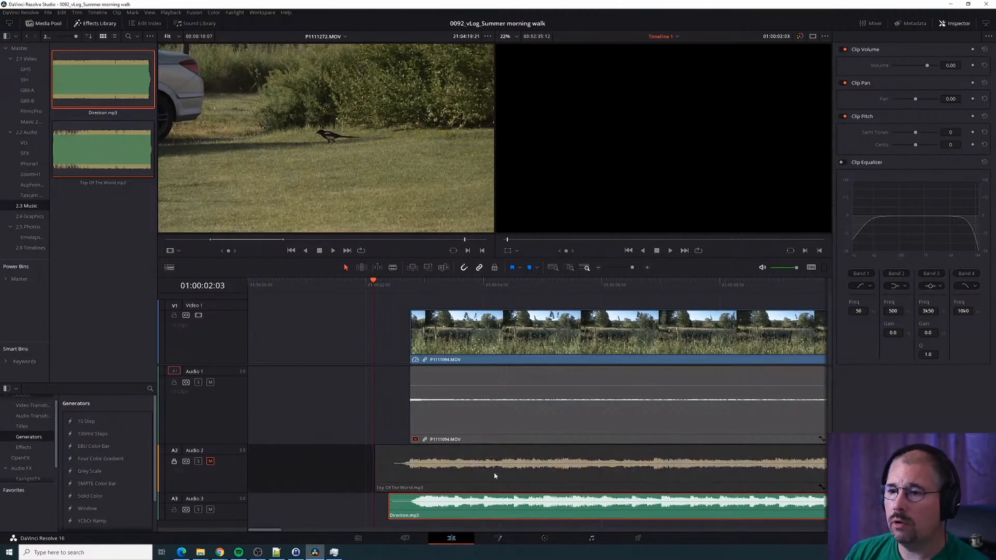
{"action": "left_click", "coordinate": [174, 461]}
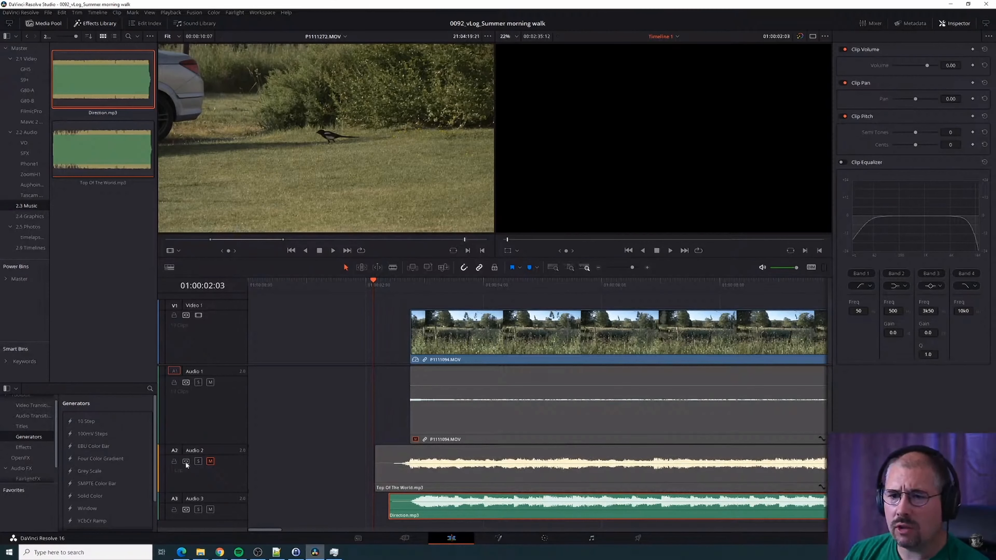
{"action": "left_click", "coordinate": [186, 462]}
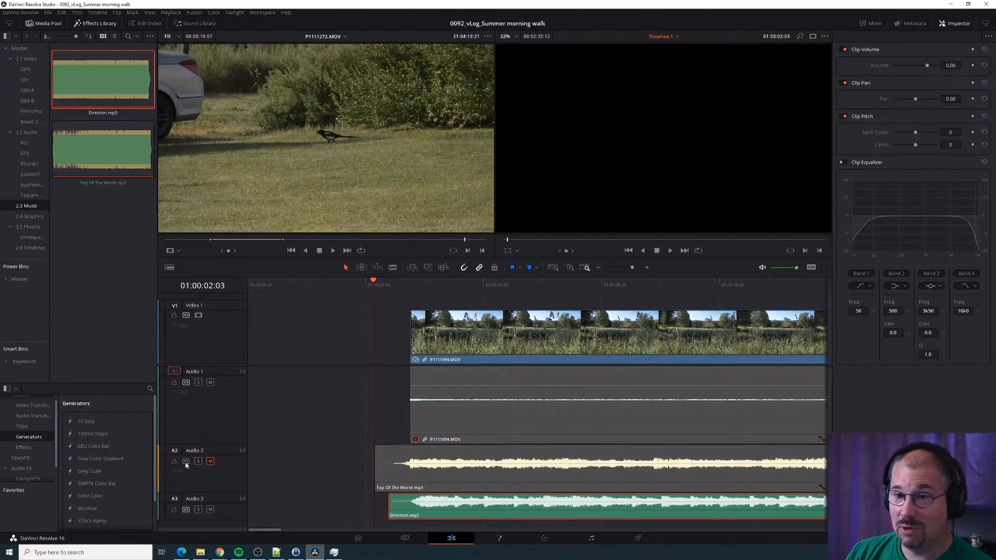
{"action": "left_click", "coordinate": [199, 461]}
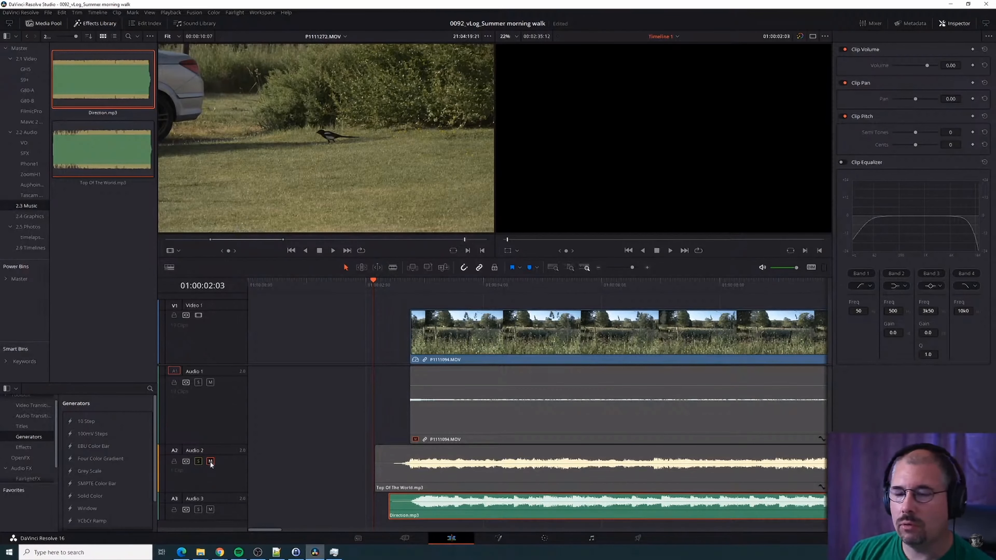
{"action": "left_click", "coordinate": [210, 461]}
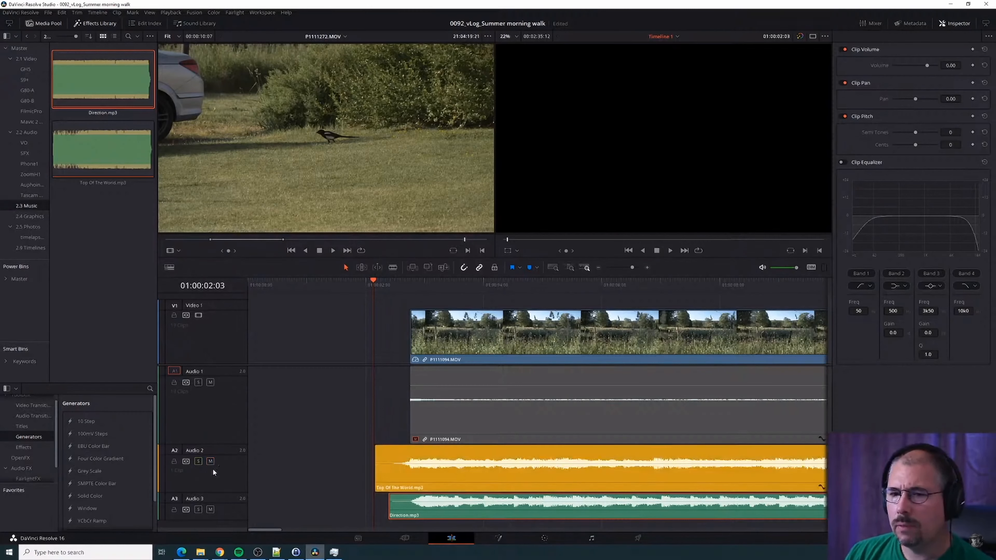
{"action": "left_click", "coordinate": [211, 462]}
Play the opening of P1111094.MOV with Direction.mp3 to judge how the track suits the footage
{"action": "key", "text": "space"}
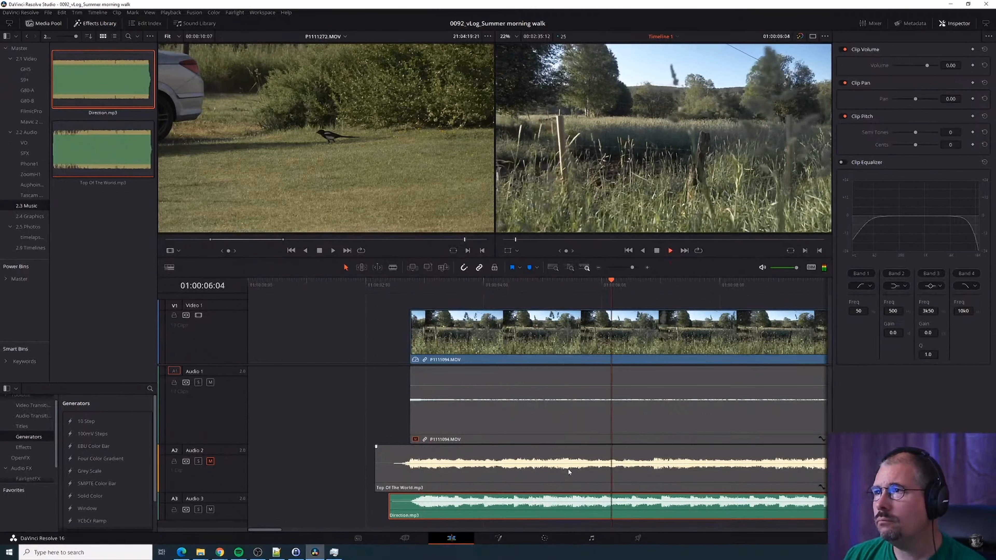
{"action": "key", "text": "space"}
{"action": "scroll", "coordinate": [611, 470], "scroll_direction": "down", "scroll_amount": 1}
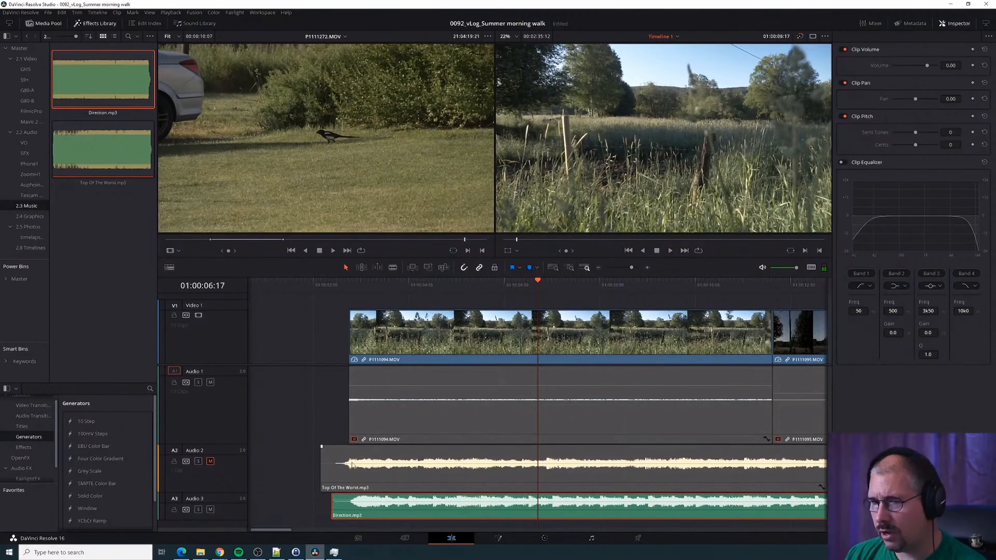
{"action": "left_click", "coordinate": [448, 344]}
{"action": "left_click", "coordinate": [392, 281]}
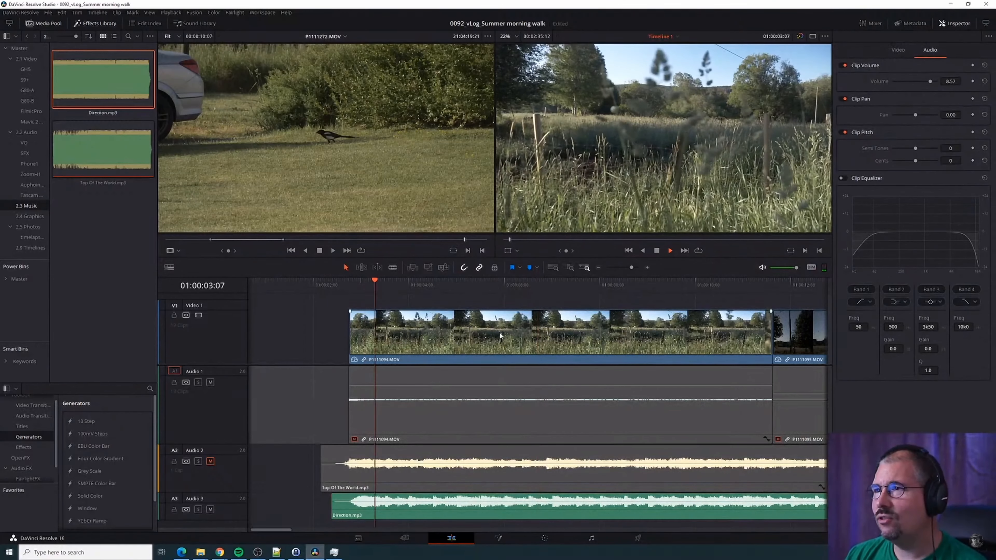
Replace Direction.mp3 on Audio 3 with Utopian Shores.mp3 from the file browser, closing the music player
{"action": "left_click", "coordinate": [496, 502]}
{"action": "key", "text": "Delete"}
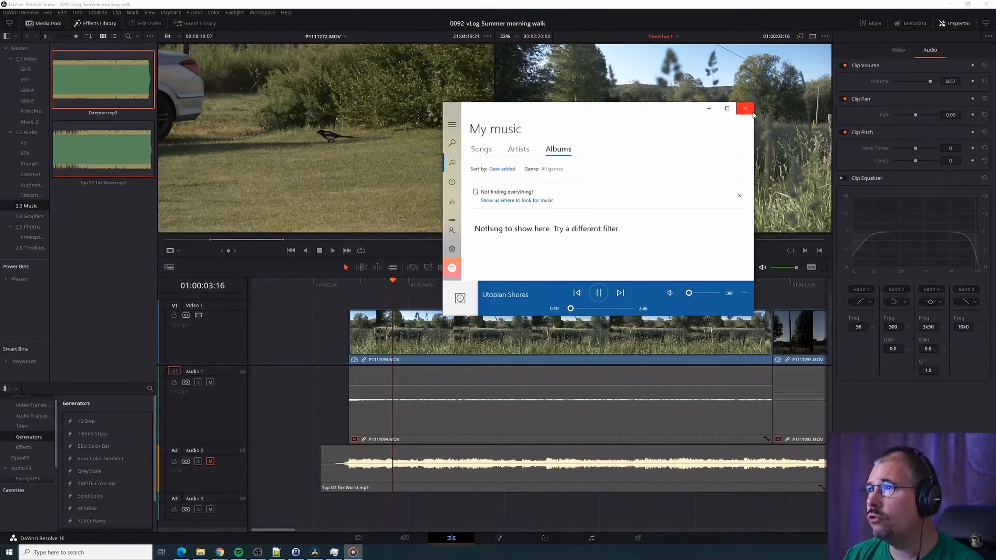
{"action": "left_click", "coordinate": [744, 108]}
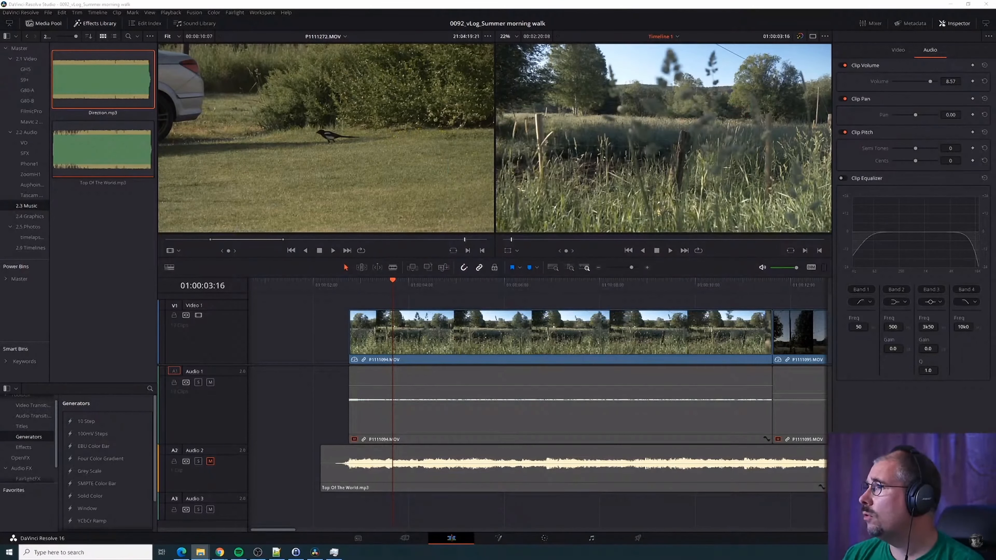
{"action": "left_click_drag", "start_coordinate": [251, 532], "coordinate": [375, 512]}
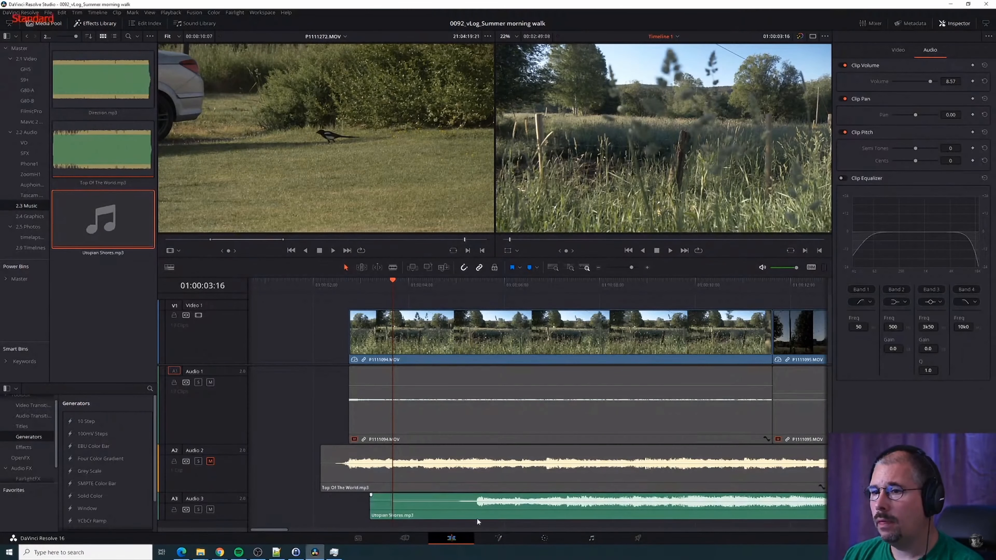
Align the loud section of Utopian Shores.mp3 with the start of P1111094.MOV and extend its quiet intro ahead of the clip
{"action": "left_click_drag", "start_coordinate": [476, 515], "coordinate": [407, 514]}
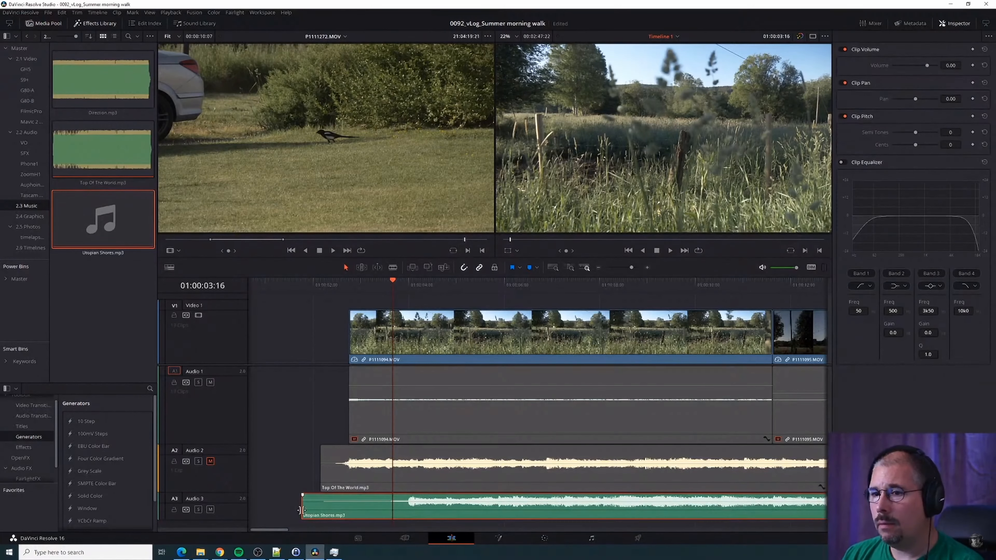
{"action": "left_click_drag", "start_coordinate": [301, 510], "coordinate": [392, 519]}
{"action": "scroll", "coordinate": [392, 495], "scroll_direction": "up", "scroll_amount": 3}
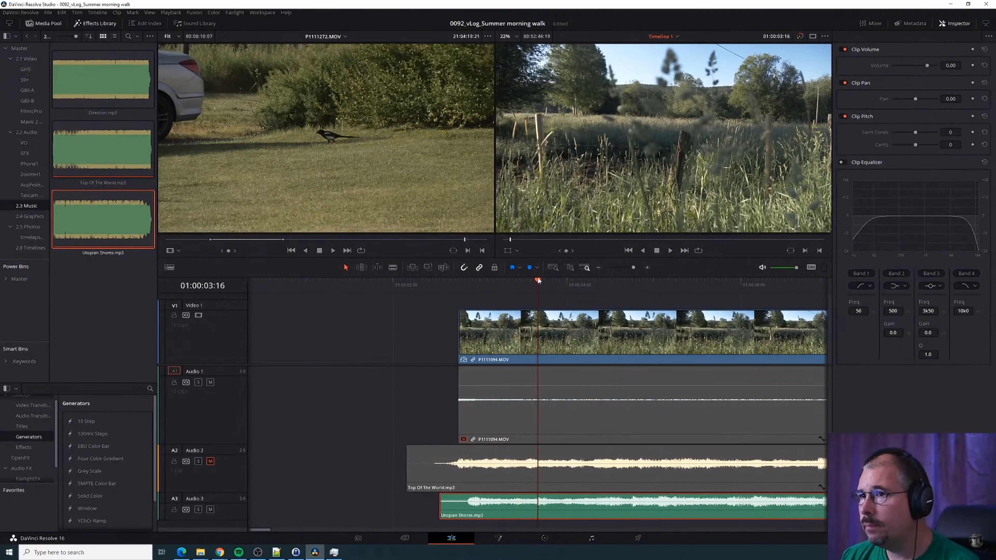
{"action": "left_click", "coordinate": [462, 282]}
{"action": "scroll", "coordinate": [527, 511], "scroll_direction": "up", "scroll_amount": 1}
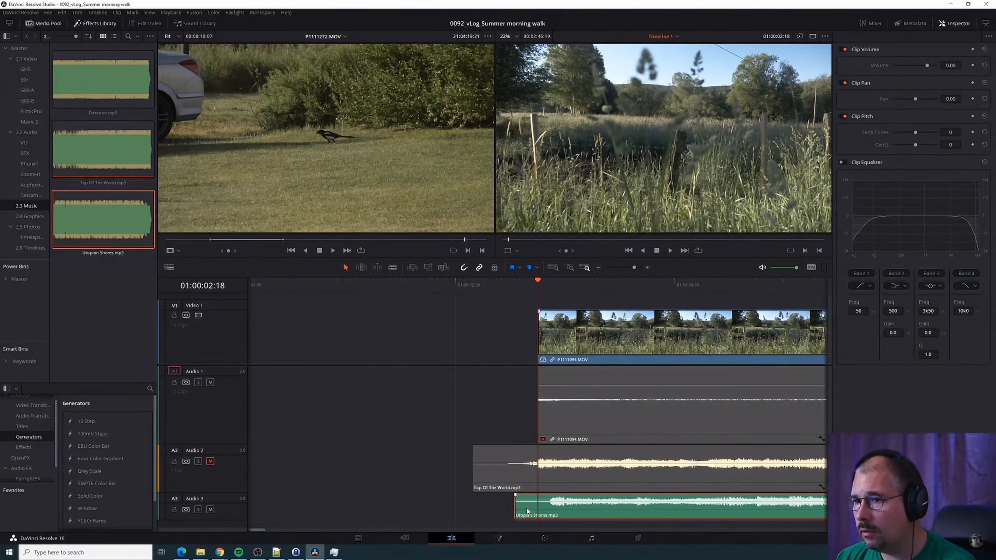
{"action": "left_click_drag", "start_coordinate": [587, 512], "coordinate": [576, 511]}
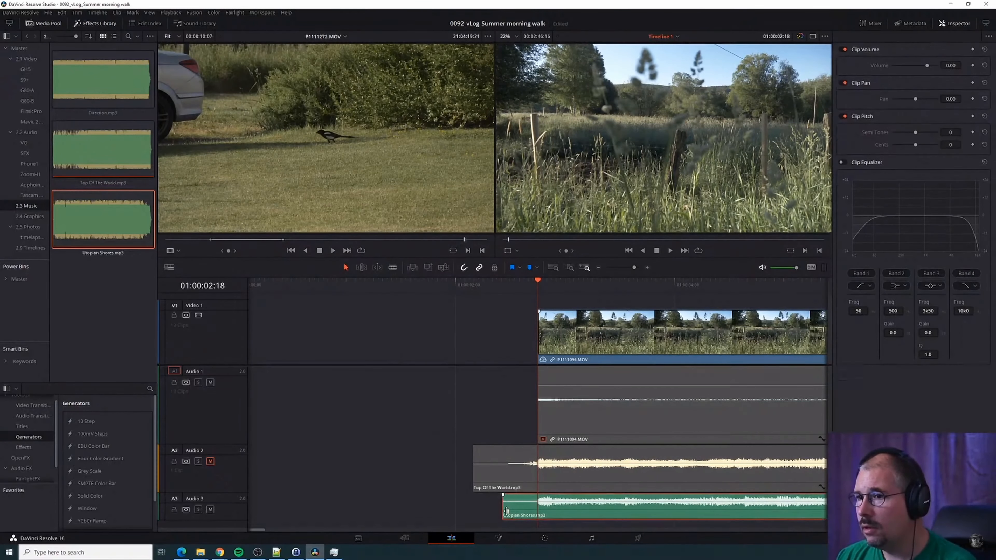
{"action": "left_click_drag", "start_coordinate": [502, 514], "coordinate": [347, 514]}
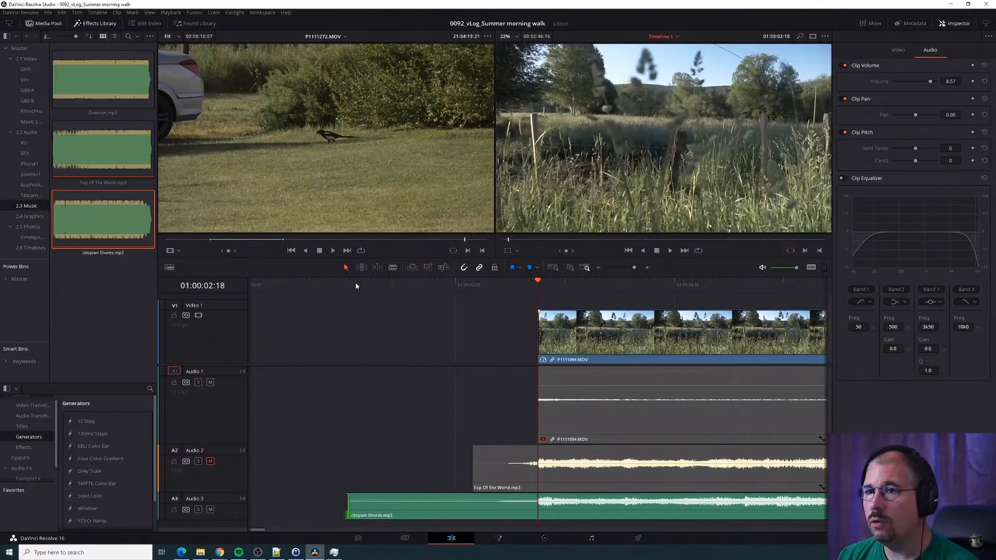
Play the opening of the timeline with Utopian Shores.mp3 to judge the track against P1111094.MOV
{"action": "left_click", "coordinate": [355, 281]}
{"action": "key", "text": "space"}
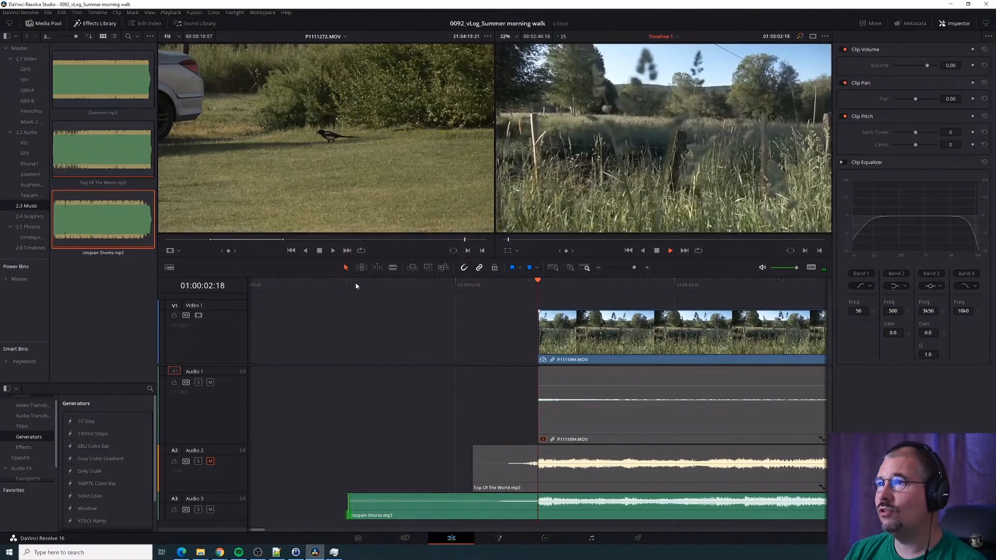
{"action": "scroll", "coordinate": [518, 387], "scroll_direction": "down", "scroll_amount": 10}
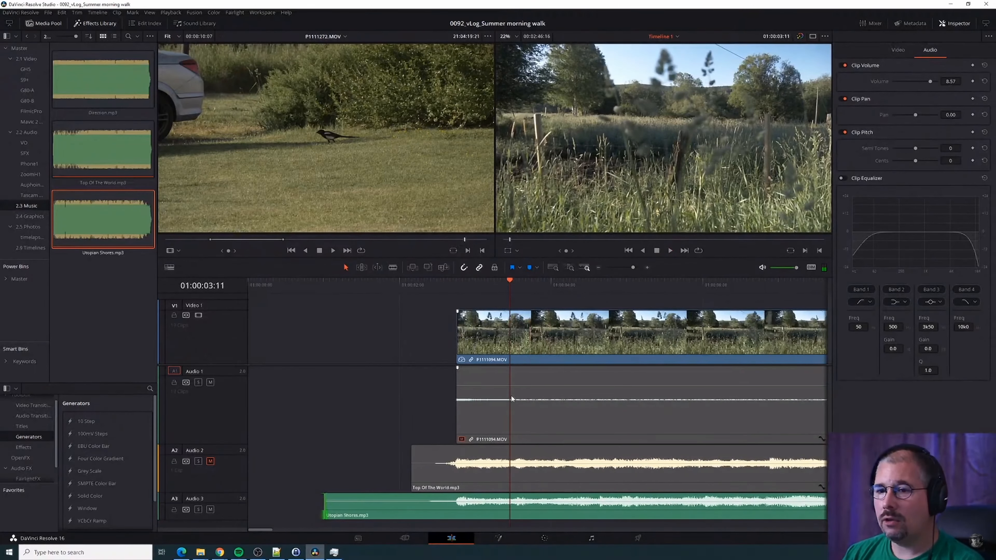
{"action": "scroll", "coordinate": [511, 394], "scroll_direction": "down", "scroll_amount": 2}
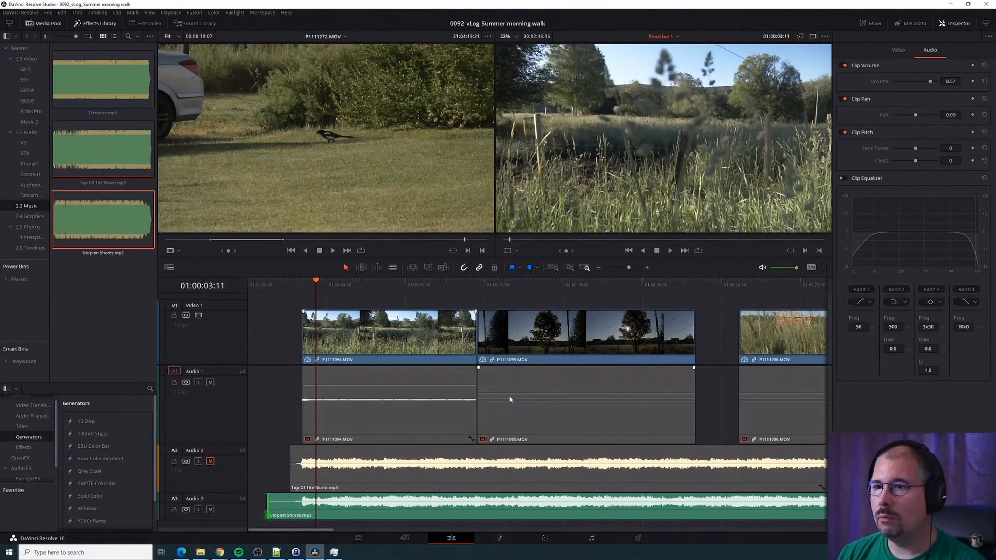
{"action": "key", "text": "space"}
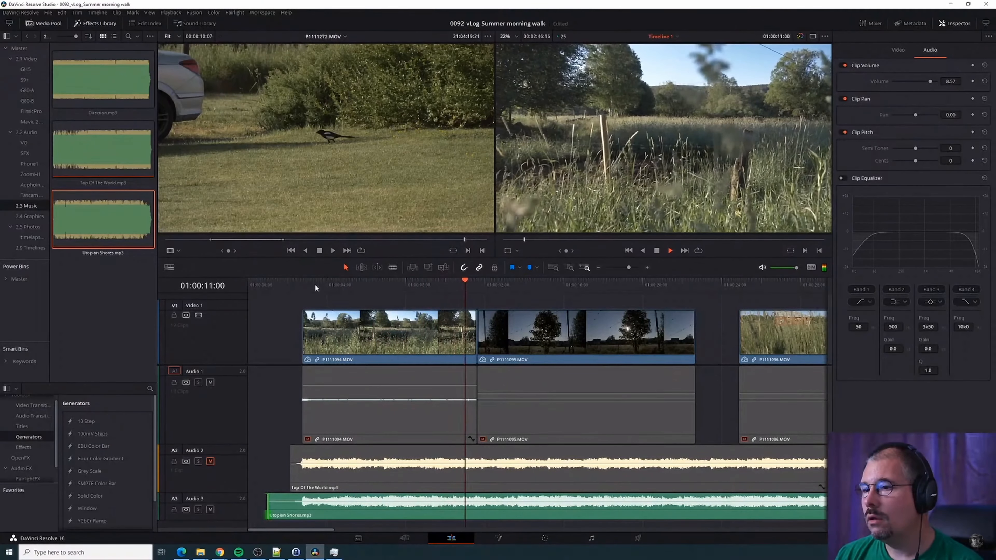
Replay the last seconds of P1111094.MOV to locate the music beat just before its cut
{"action": "left_click", "coordinate": [449, 286]}
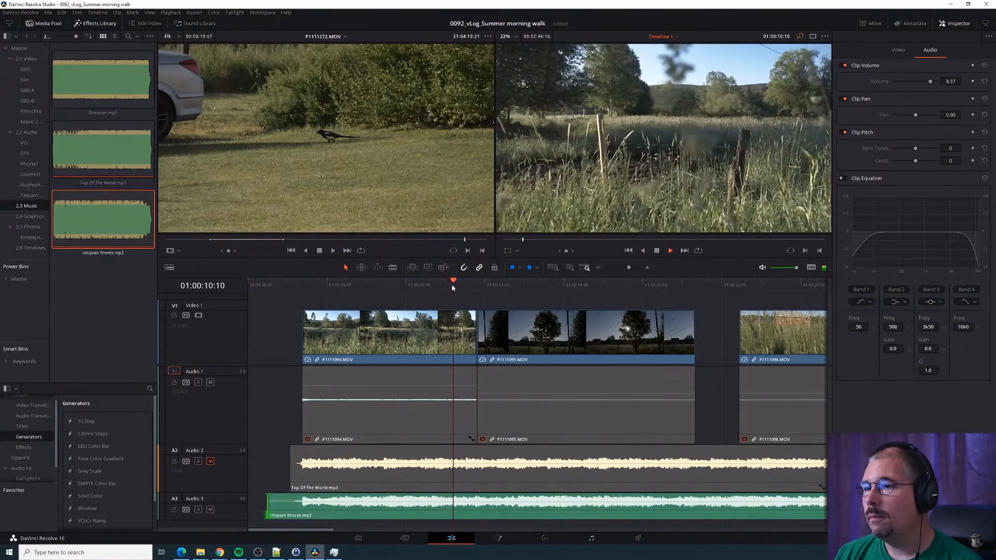
{"action": "key", "text": "Left"}
{"action": "key", "text": "Left"}
{"action": "key", "text": "Left"}
{"action": "key", "text": "Left"}
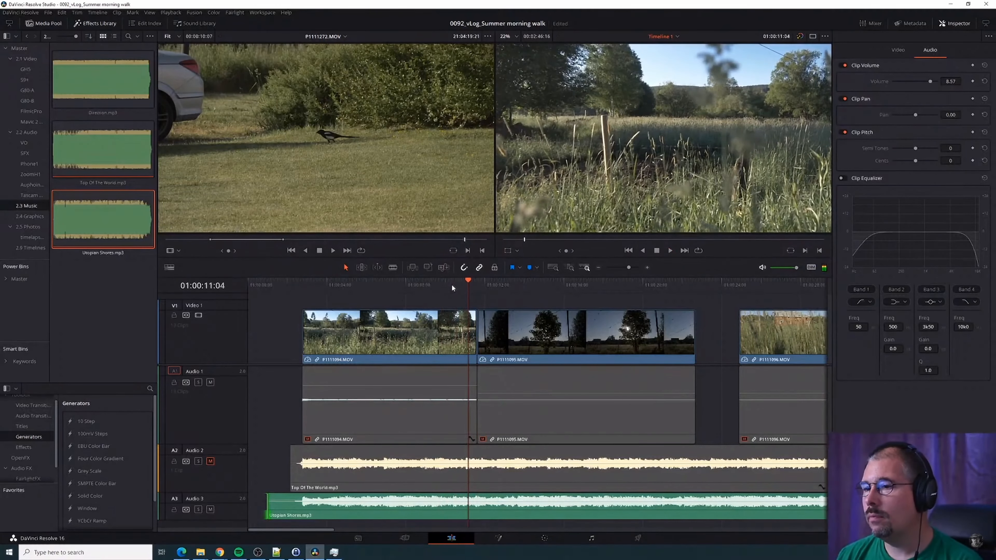
{"action": "scroll", "coordinate": [488, 403], "scroll_direction": "up", "scroll_amount": 4}
{"action": "scroll", "coordinate": [486, 408], "scroll_direction": "up", "scroll_amount": 3}
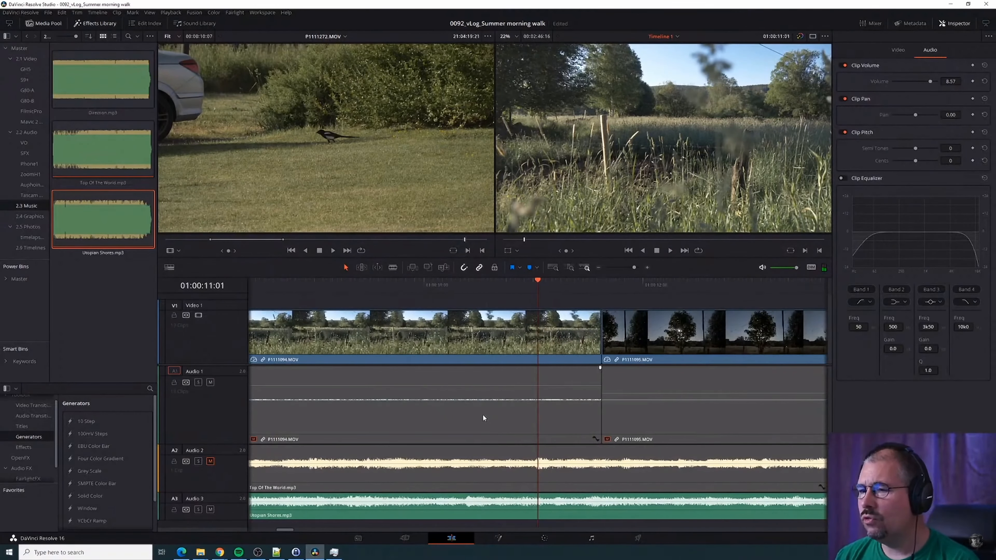
{"action": "left_click", "coordinate": [457, 289]}
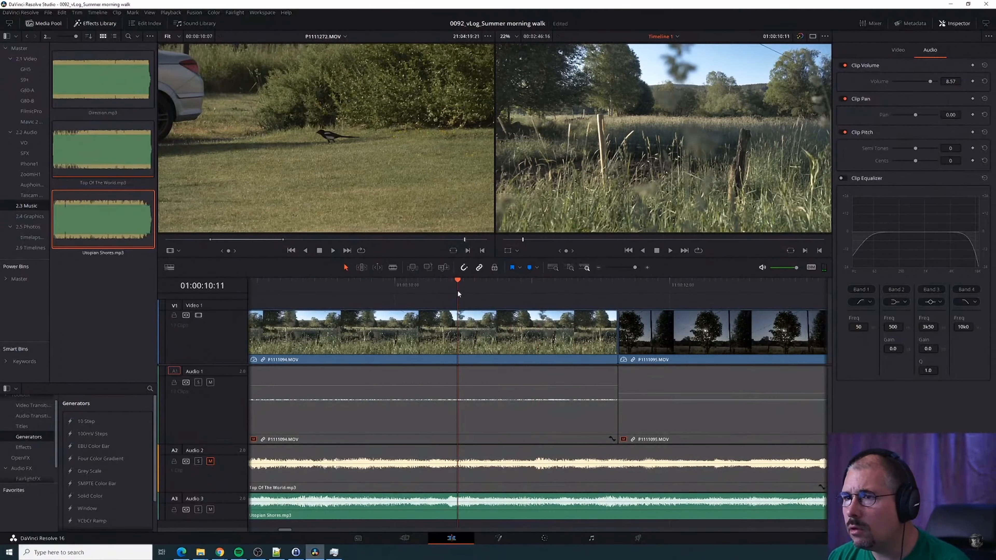
{"action": "key", "text": "space"}
{"action": "left_click", "coordinate": [457, 289]}
{"action": "key", "text": "space"}
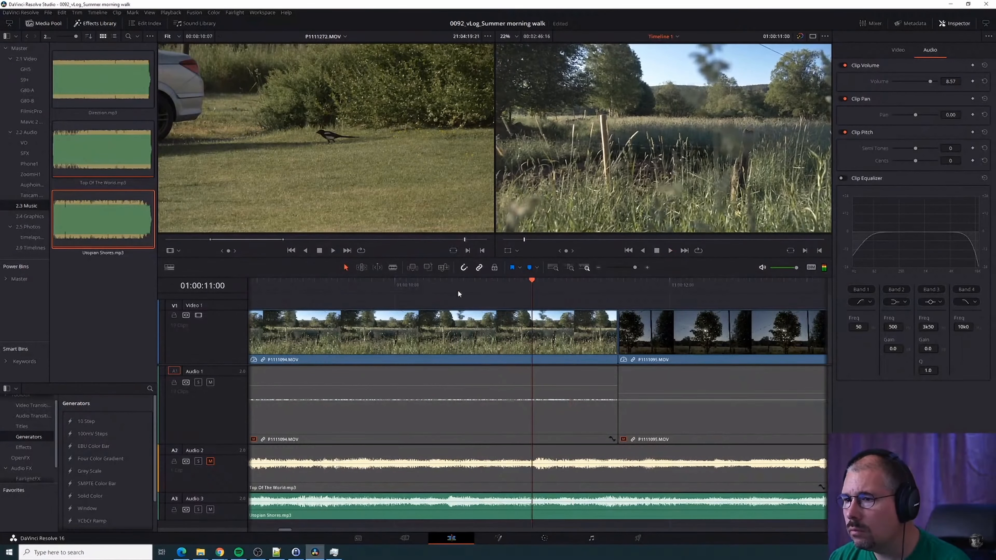
Ripple-trim the end of P1111094.MOV back to the beat at 01:00:10:22
{"action": "key", "text": "Right"}
{"action": "key", "text": "Left"}
{"action": "key", "text": "Left"}
{"action": "key", "text": "Left"}
{"action": "key", "text": "Left"}
{"action": "key", "text": "Right"}
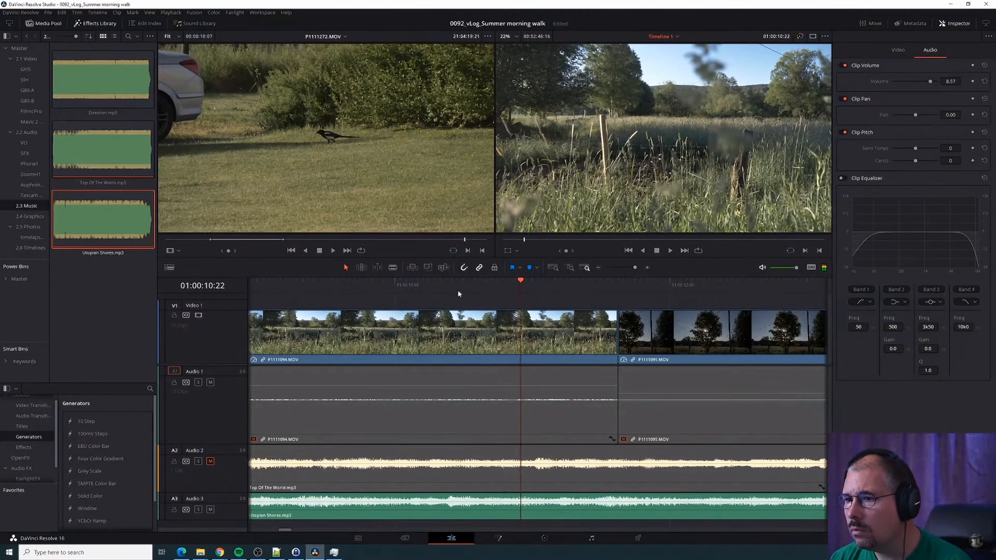
{"action": "key", "text": "Left"}
{"action": "key", "text": "Left"}
{"action": "key", "text": "Right"}
{"action": "key", "text": "Right"}
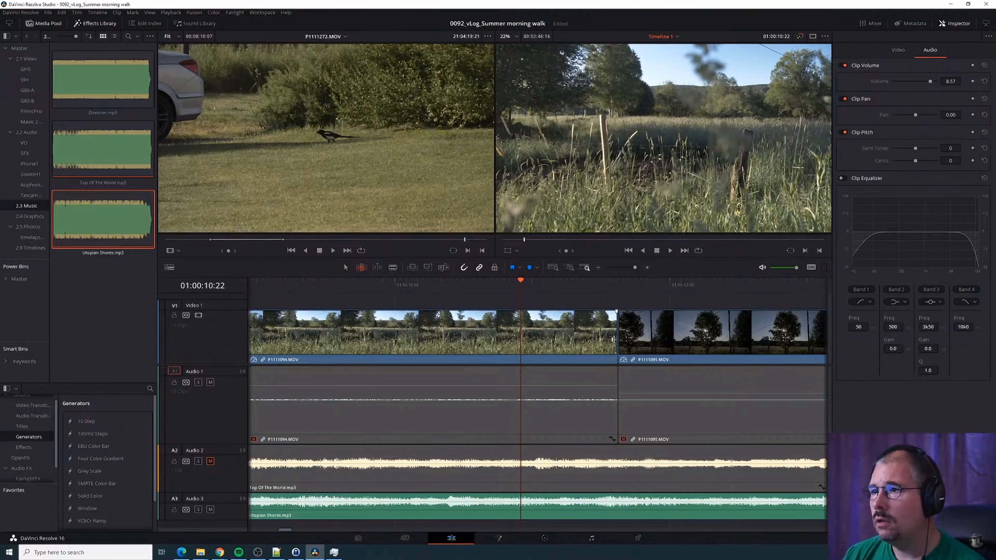
{"action": "left_click_drag", "start_coordinate": [613, 339], "coordinate": [516, 348]}
Play across the cut from P1111094.MOV to P1111095.MOV to check its timing with the music
{"action": "left_click", "coordinate": [411, 283]}
{"action": "key", "text": "space"}
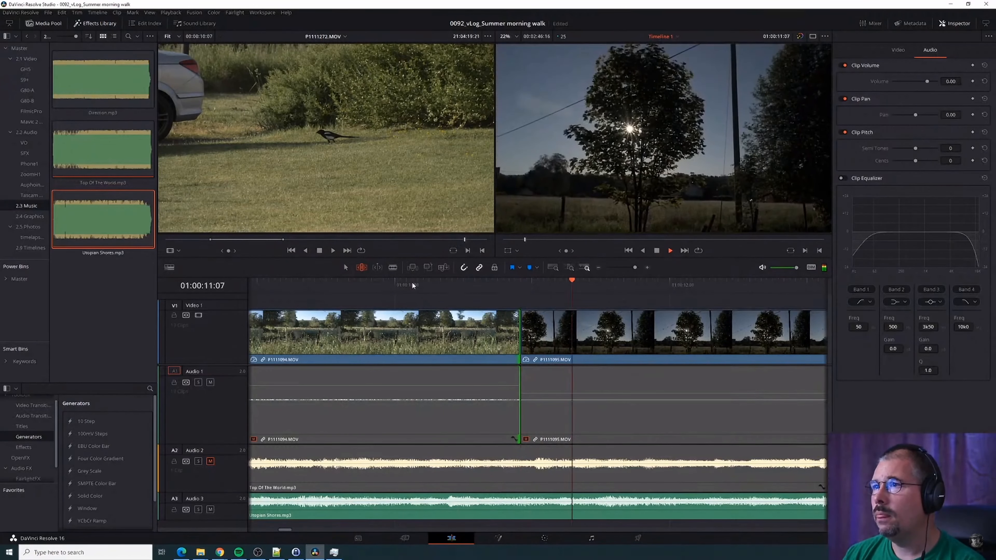
{"action": "key", "text": "space"}
{"action": "key", "text": "ctrl+minus"}
{"action": "key", "text": "ctrl+minus"}
{"action": "key", "text": "ctrl+minus"}
{"action": "key", "text": "ctrl+minus"}
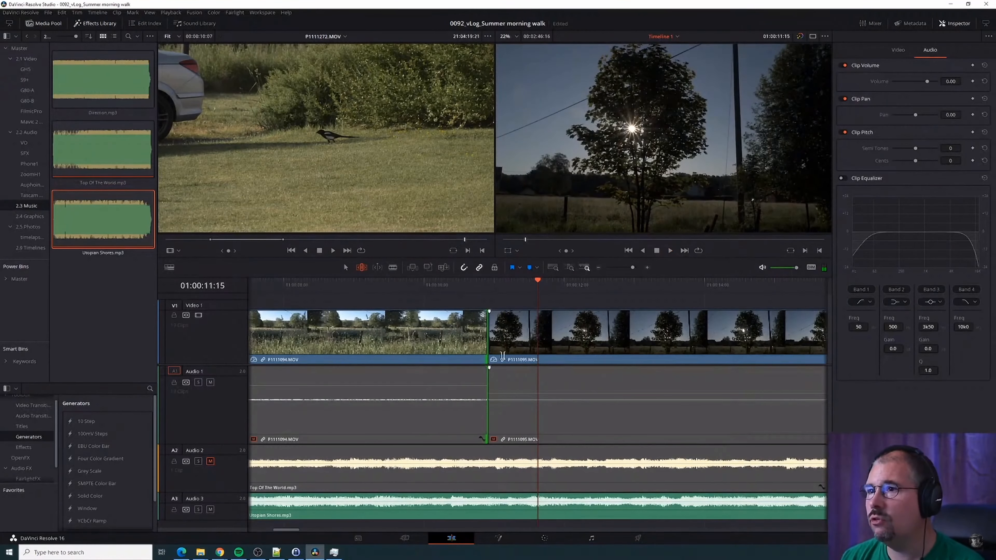
Play through P1111095.MOV to 01:00:18:19 to listen for the next beat, and review the clips that follow
{"action": "left_click", "coordinate": [456, 282]}
{"action": "key", "text": "space"}
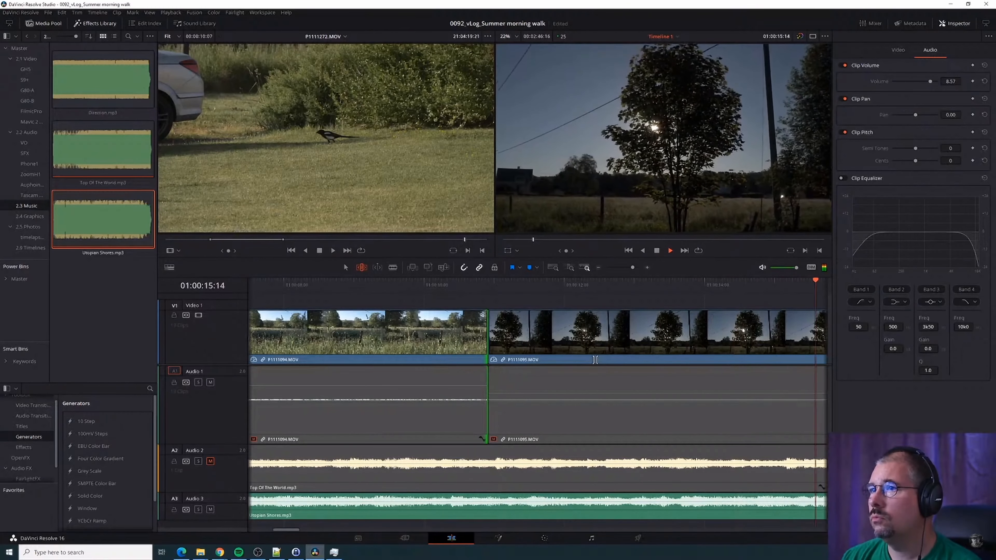
{"action": "scroll", "coordinate": [595, 360], "scroll_direction": "down", "scroll_amount": 5}
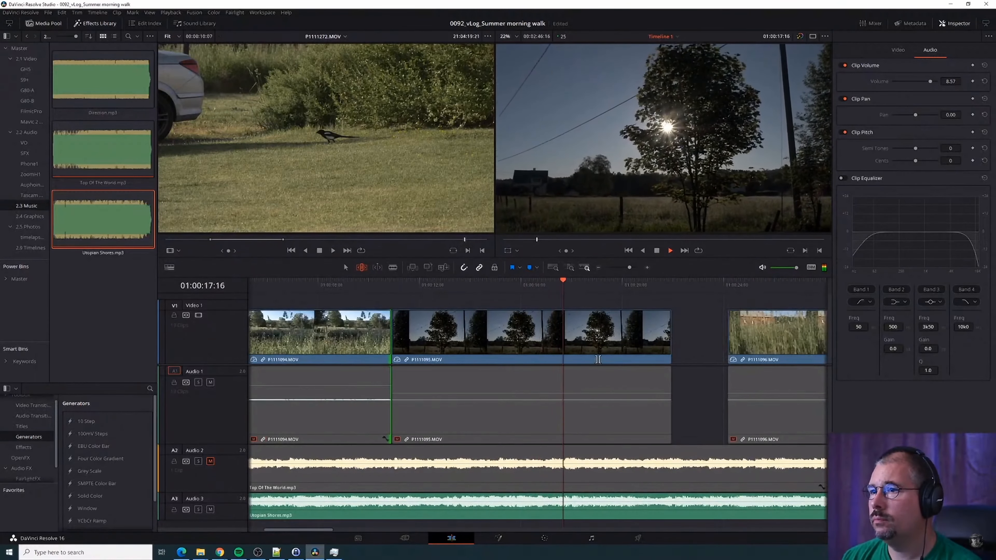
{"action": "key", "text": "space"}
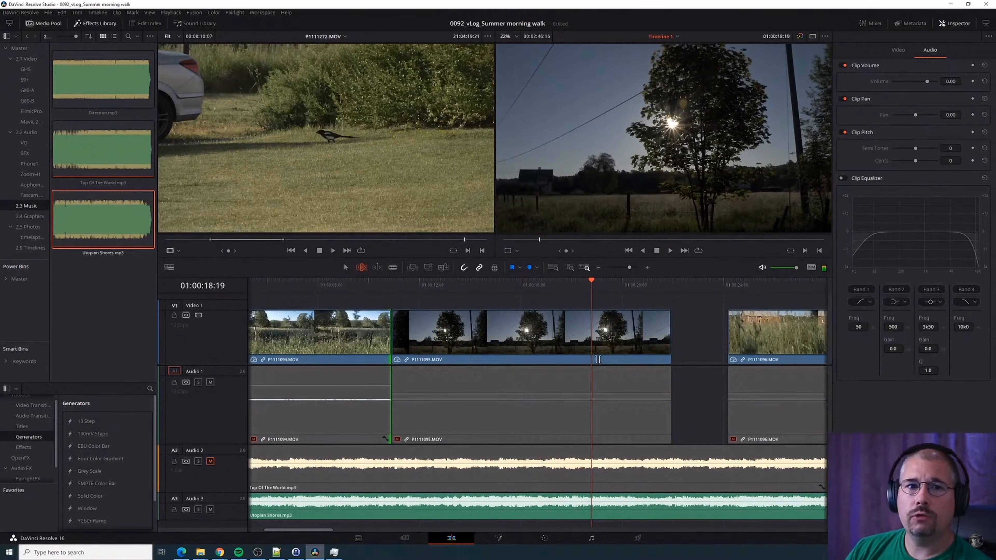
{"action": "scroll", "coordinate": [598, 359], "scroll_direction": "down", "scroll_amount": 8}
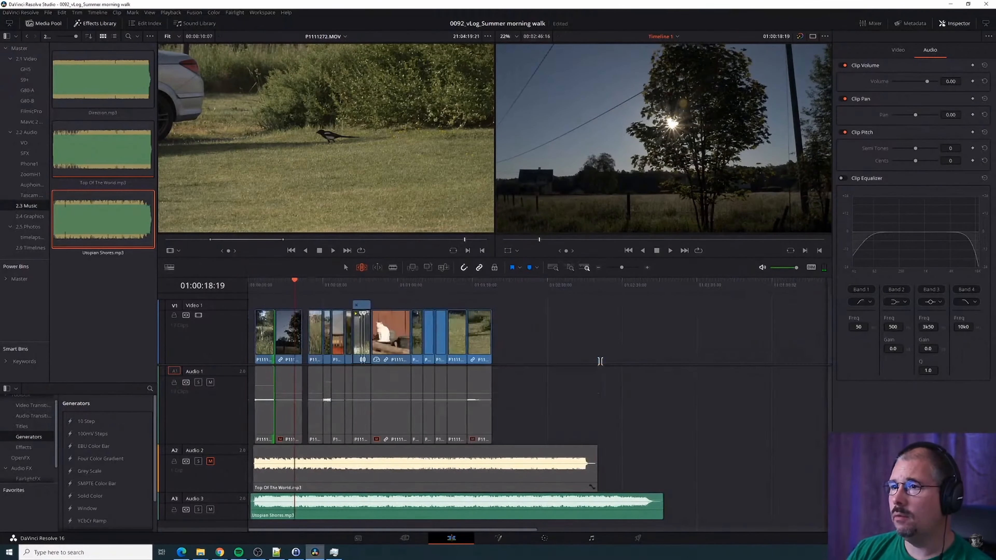
{"action": "scroll", "coordinate": [600, 361], "scroll_direction": "up", "scroll_amount": 8}
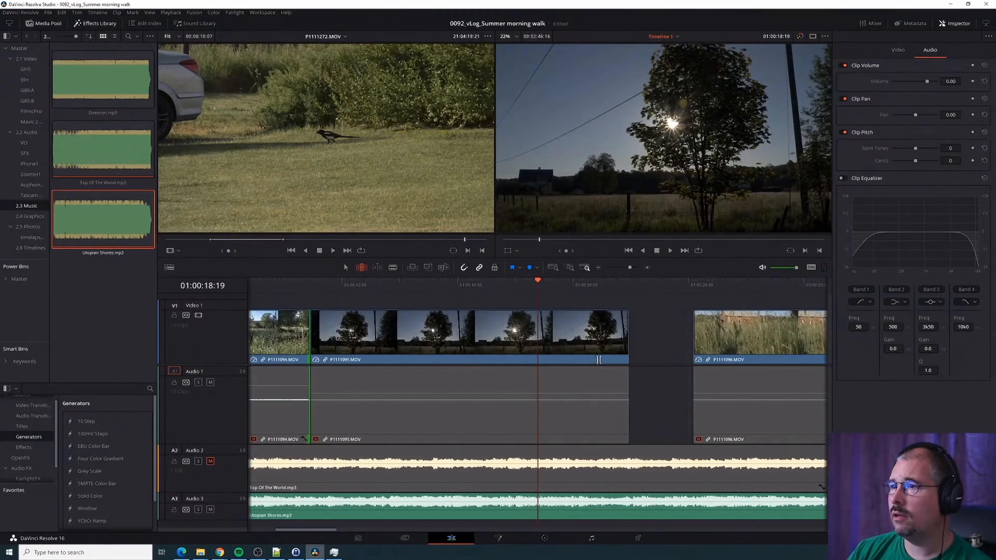
{"action": "left_click_drag", "start_coordinate": [630, 267], "coordinate": [627, 268]}
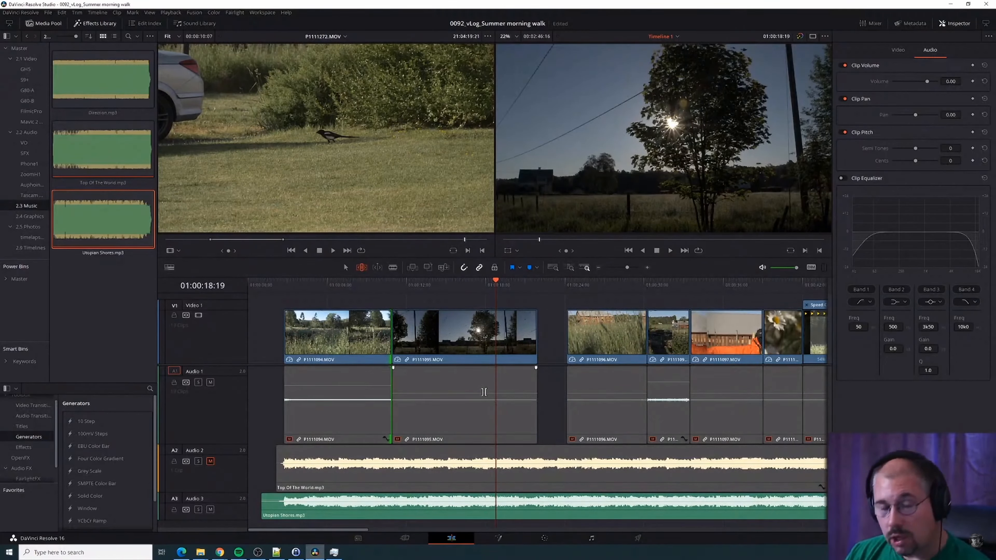
{"action": "scroll", "coordinate": [484, 392], "scroll_direction": "down", "scroll_amount": 5}
{"action": "scroll", "coordinate": [484, 392], "scroll_direction": "up", "scroll_amount": 6}
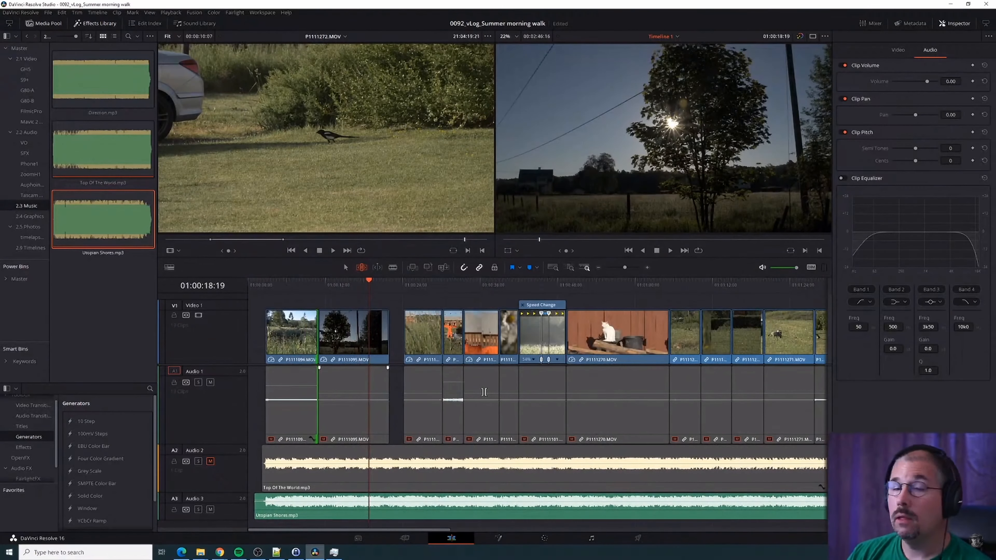
{"action": "scroll", "coordinate": [484, 391], "scroll_direction": "up", "scroll_amount": 2}
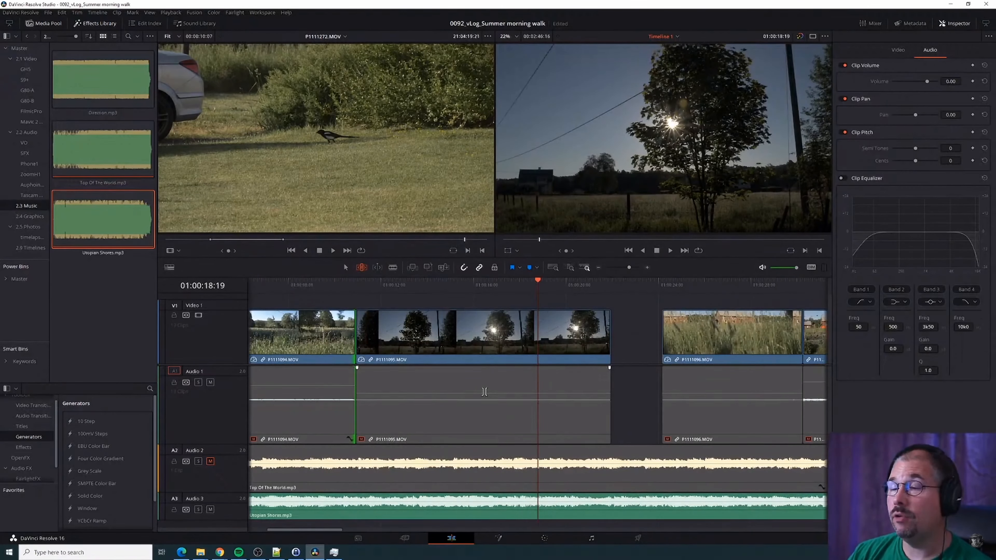
{"action": "scroll", "coordinate": [486, 391], "scroll_direction": "down", "scroll_amount": 1}
{"action": "scroll", "coordinate": [488, 389], "scroll_direction": "down", "scroll_amount": 2}
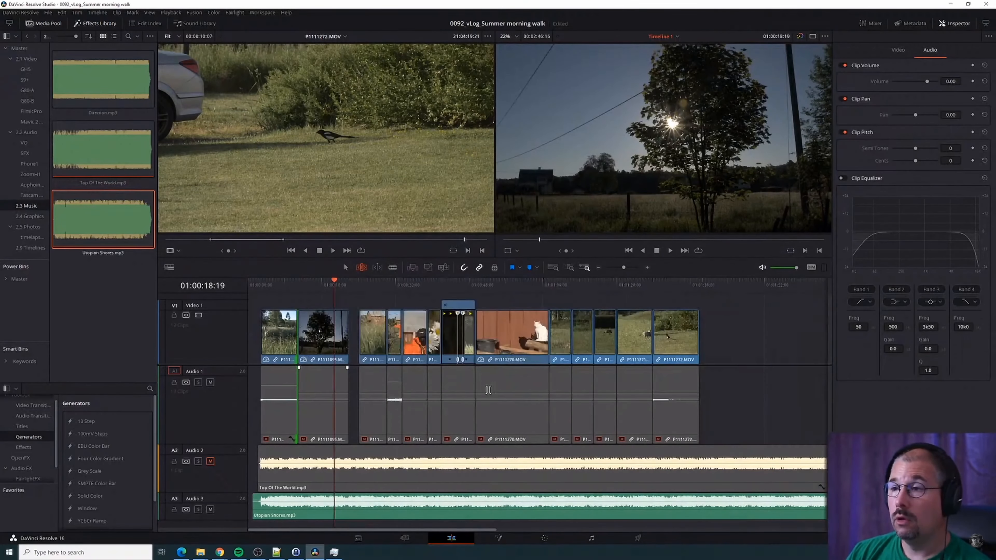
{"action": "scroll", "coordinate": [488, 389], "scroll_direction": "up", "scroll_amount": 4}
{"action": "scroll", "coordinate": [488, 388], "scroll_direction": "down", "scroll_amount": 4}
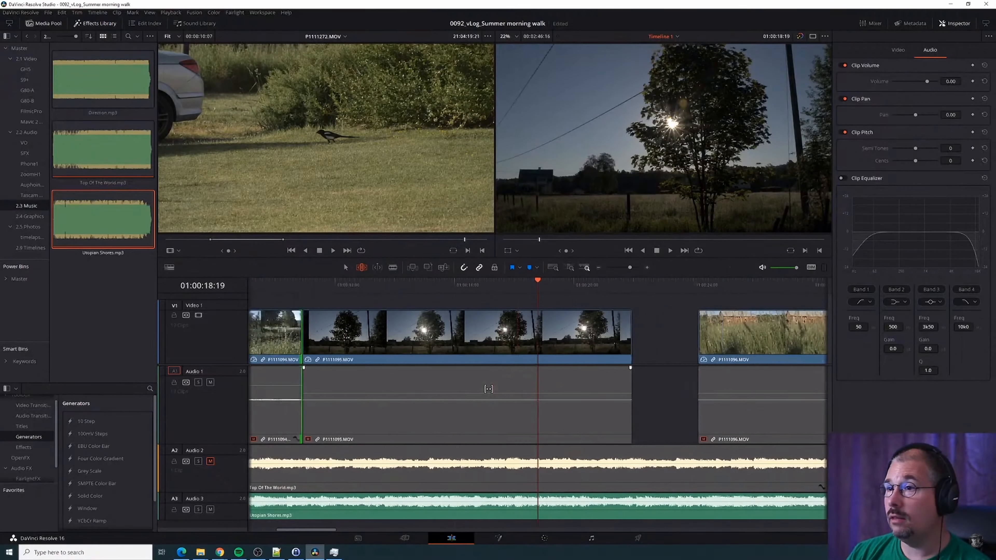
{"action": "scroll", "coordinate": [490, 387], "scroll_direction": "up", "scroll_amount": 5}
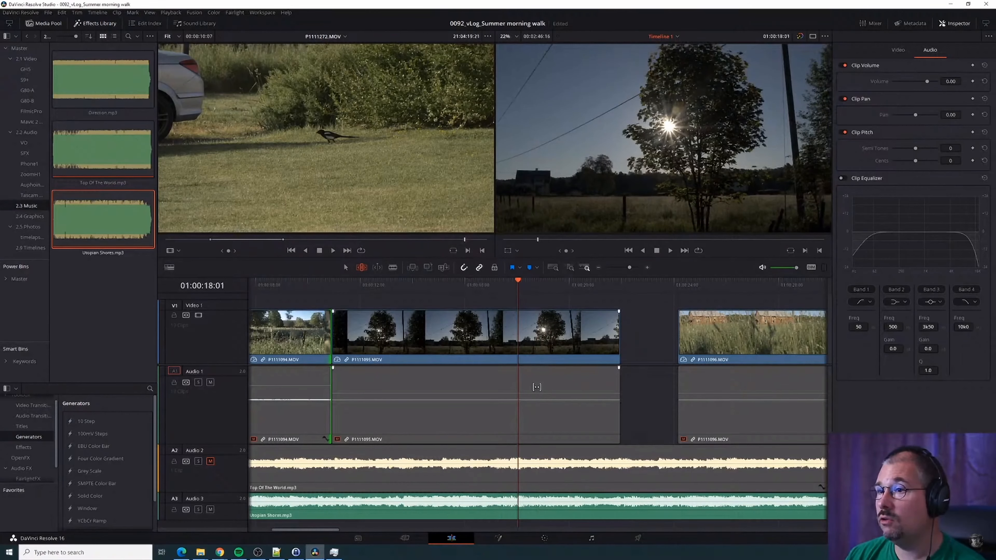
Play the last seconds of P1111095.MOV and replay its end to find the music beat near the cut
{"action": "key", "text": "space"}
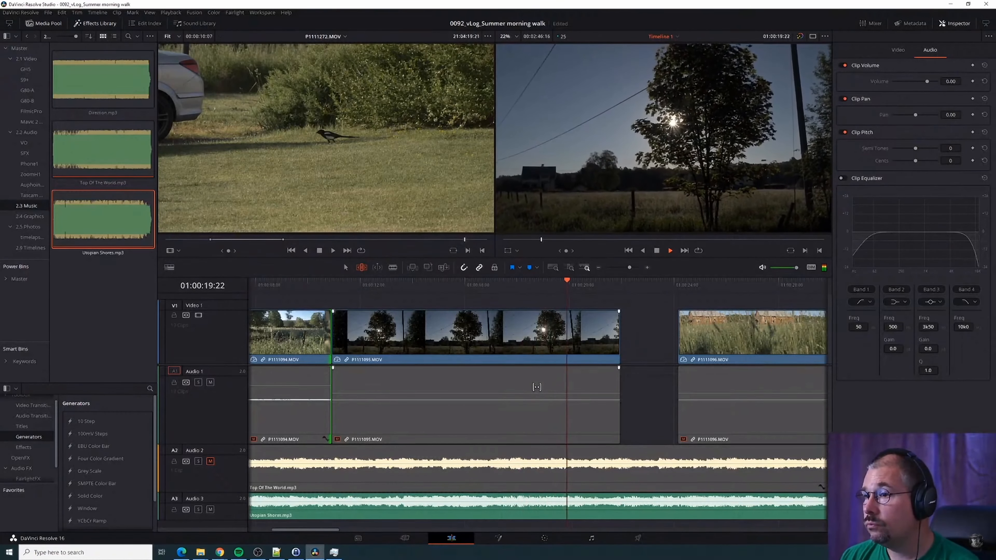
{"action": "key", "text": "space"}
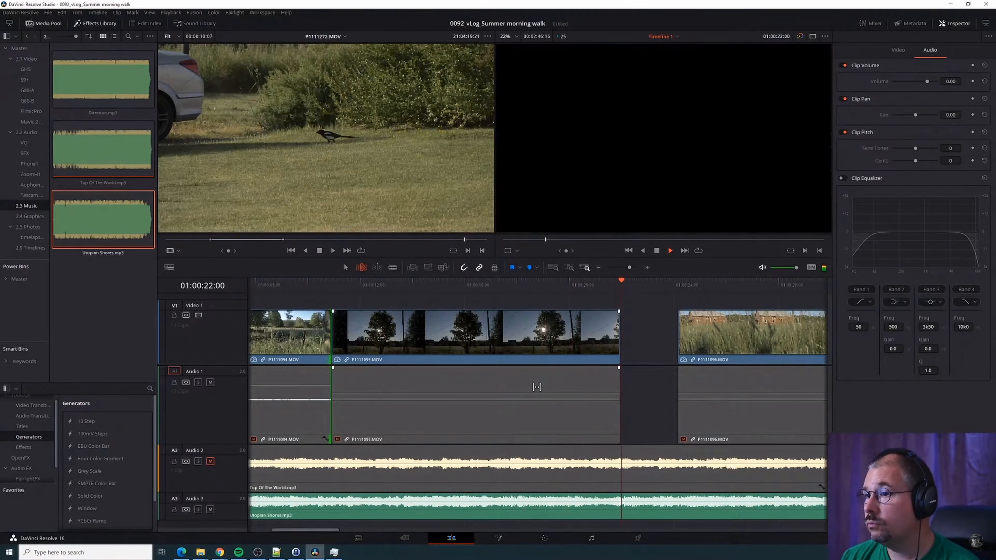
{"action": "key", "text": "ctrl+equal"}
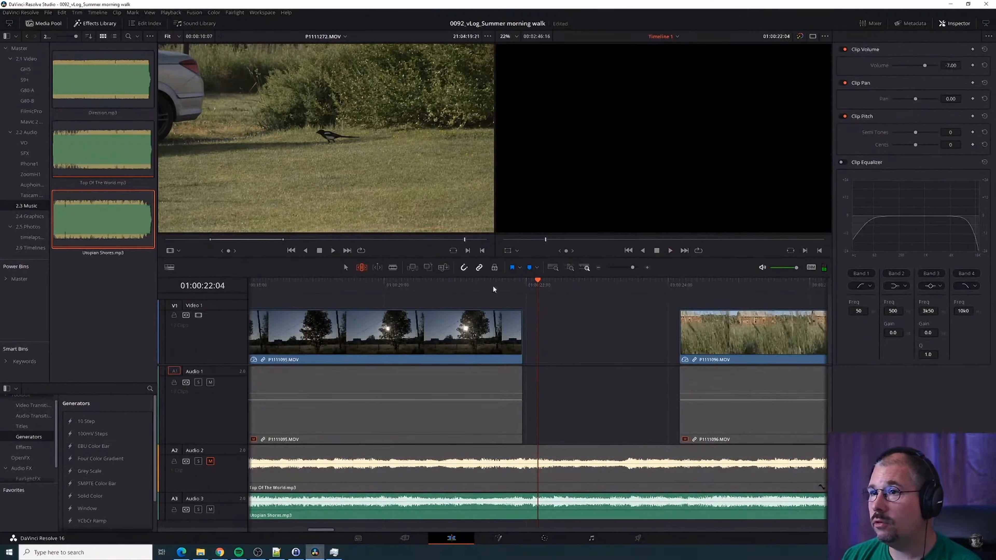
{"action": "left_click", "coordinate": [493, 289]}
{"action": "key", "text": "space"}
{"action": "key", "text": "space"}
{"action": "key", "text": "Left"}
{"action": "key", "text": "Left"}
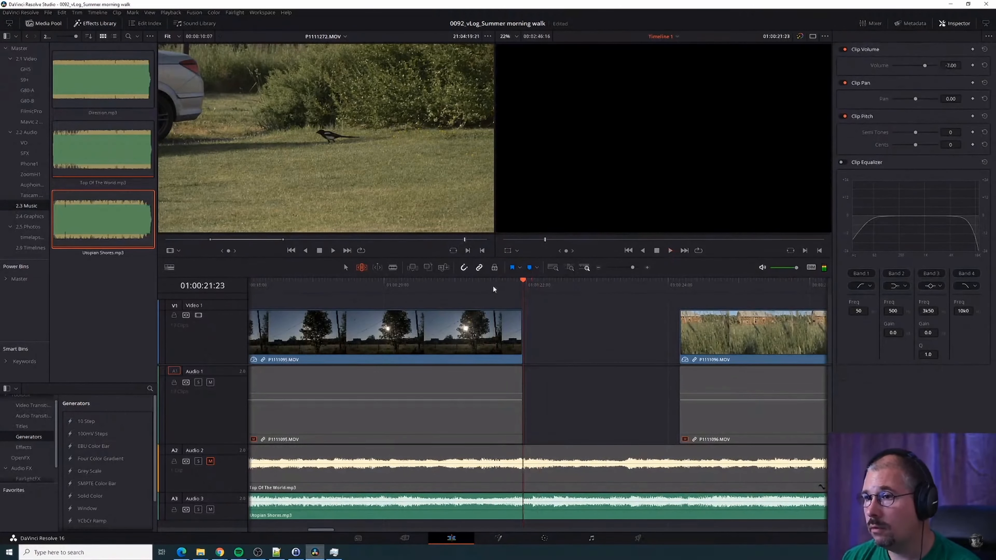
Ripple-trim the end of P1111095.MOV back to the beat at 01:00:21:20 and close the gap before P1111096.MOV
{"action": "key", "text": "Left"}
{"action": "key", "text": "Left"}
{"action": "key", "text": "Left"}
{"action": "key", "text": "Left"}
{"action": "key", "text": "Left"}
{"action": "key", "text": "Left"}
{"action": "key", "text": "Left"}
{"action": "key", "text": "Left"}
{"action": "key", "text": "Right"}
{"action": "key", "text": "Right"}
{"action": "key", "text": "Right"}
{"action": "key", "text": "Right"}
{"action": "key", "text": "Right"}
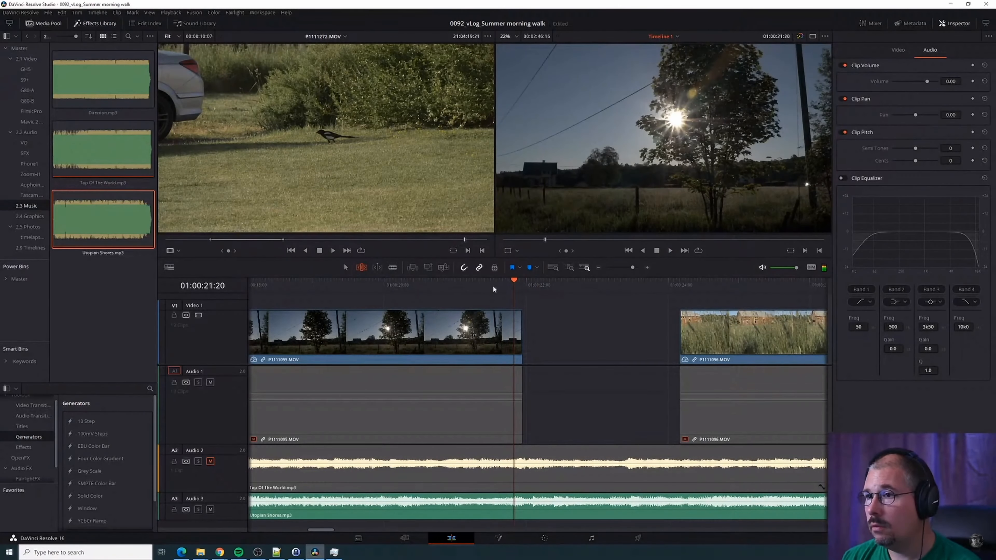
{"action": "left_click_drag", "start_coordinate": [520, 327], "coordinate": [514, 326]}
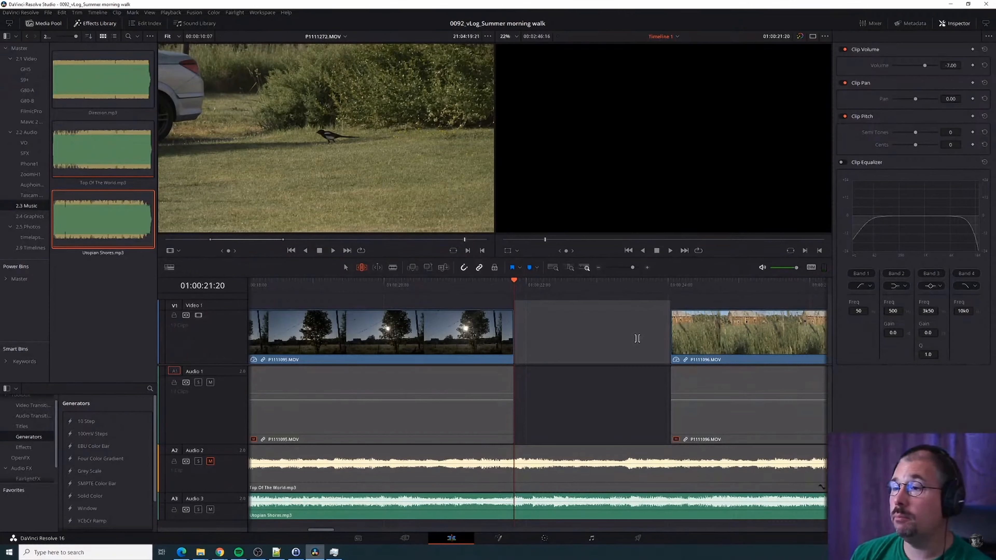
{"action": "key", "text": "Delete"}
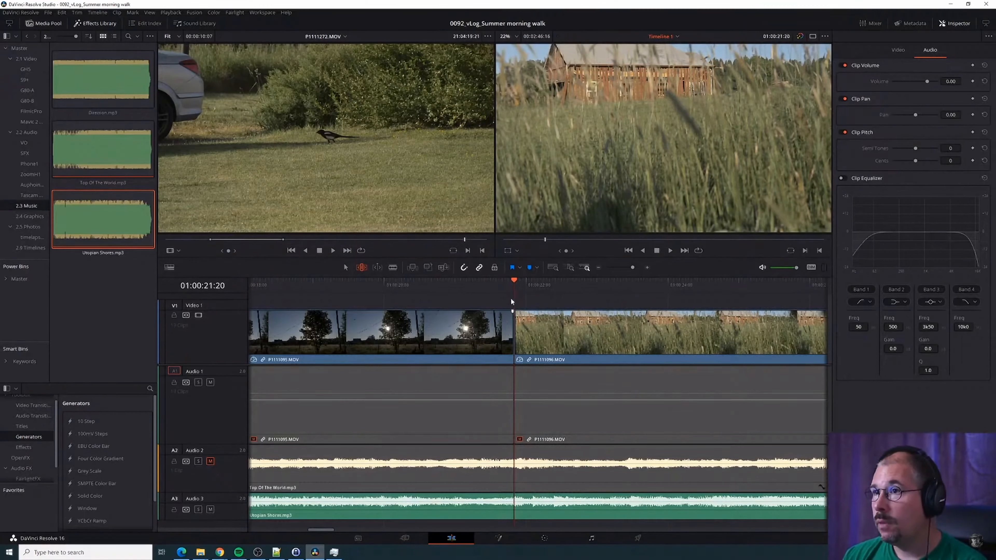
Play across the cut from P1111095.MOV to P1111096.MOV and on to 01:00:27:17, listening for the next beat
{"action": "mouse_move", "coordinate": [515, 283]}
{"action": "left_mouse_down"}
{"action": "mouse_move", "coordinate": [529, 284]}
{"action": "mouse_move", "coordinate": [505, 285]}
{"action": "mouse_move", "coordinate": [540, 291]}
{"action": "mouse_move", "coordinate": [505, 298]}
{"action": "left_mouse_up"}
{"action": "key", "text": "space"}
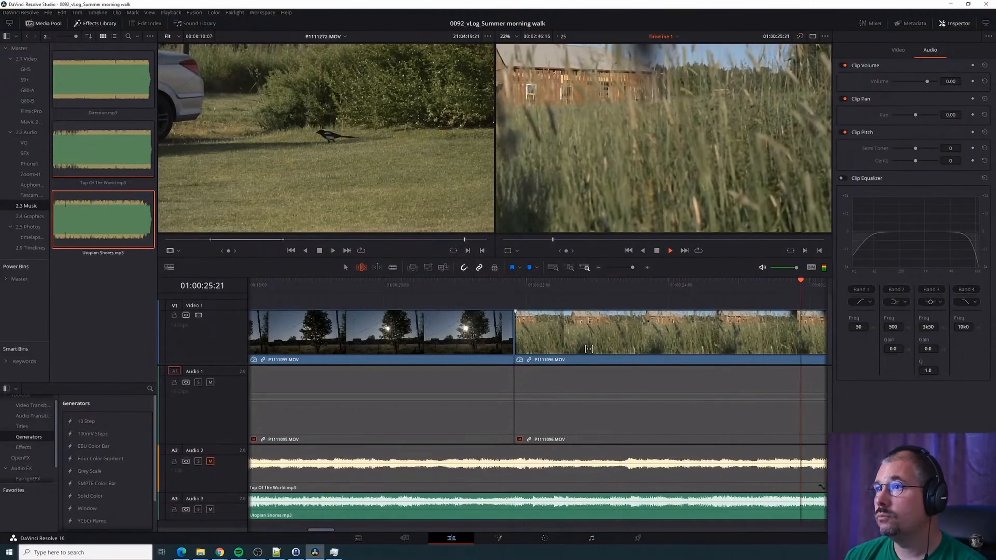
{"action": "key", "text": "space"}
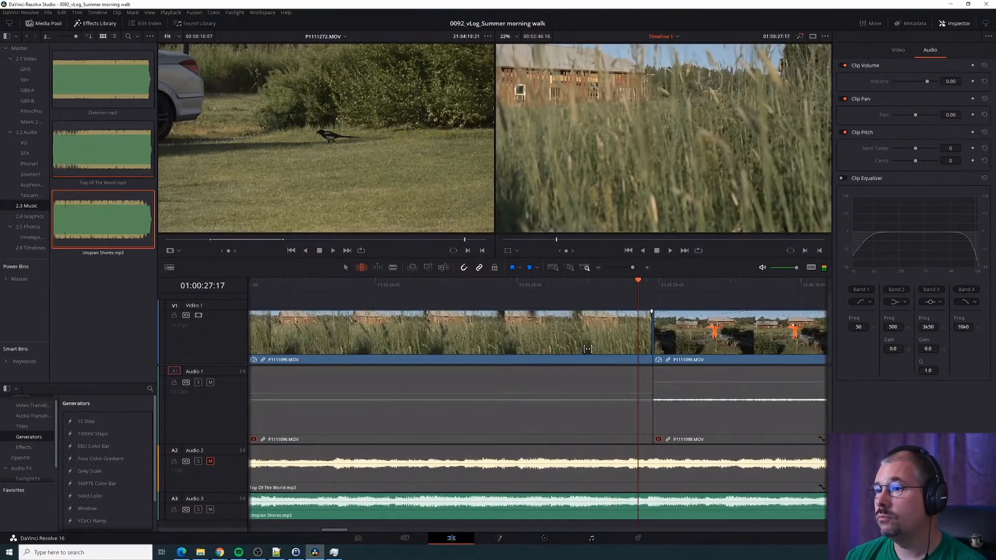
Step frame by frame back and forth near the end of P1111096.MOV to pinpoint the music beat
{"action": "key", "text": "Left"}
{"action": "key", "text": "Left"}
{"action": "key", "text": "Left"}
{"action": "key", "text": "Left"}
{"action": "key", "text": "Left"}
{"action": "key", "text": "Left"}
{"action": "key", "text": "Left"}
{"action": "key", "text": "Left"}
{"action": "key", "text": "Left"}
{"action": "key", "text": "Left"}
{"action": "key", "text": "Right"}
{"action": "key", "text": "Right"}
{"action": "key", "text": "Right"}
{"action": "key", "text": "Right"}
{"action": "key", "text": "Right"}
{"action": "key", "text": "Right"}
{"action": "key", "text": "Right"}
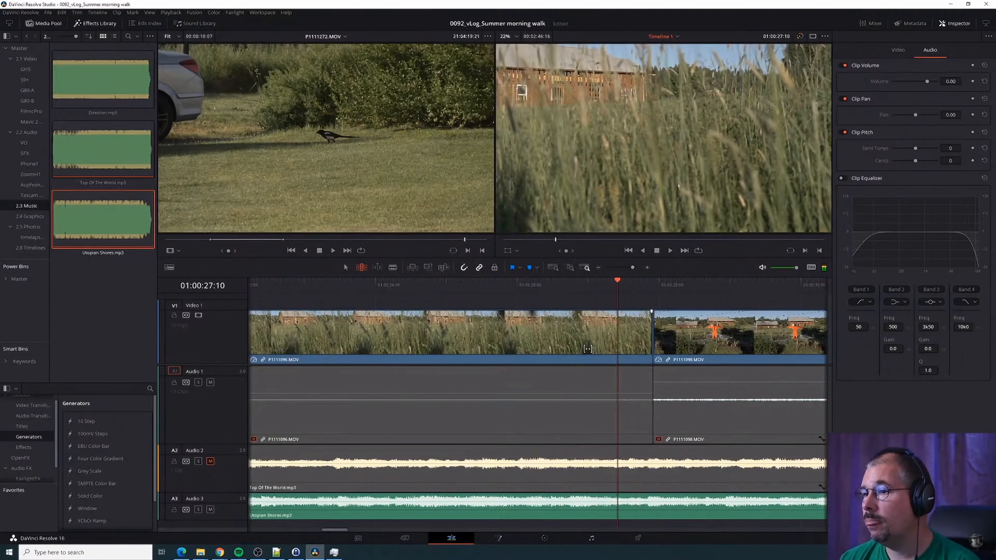
{"action": "key", "text": "Right"}
{"action": "key", "text": "Right"}
{"action": "key", "text": "Left"}
{"action": "key", "text": "Left"}
{"action": "key", "text": "Left"}
{"action": "key", "text": "Left"}
{"action": "key", "text": "Left"}
{"action": "key", "text": "Left"}
{"action": "key", "text": "Left"}
{"action": "key", "text": "Left"}
{"action": "key", "text": "Left"}
{"action": "key", "text": "Left"}
{"action": "key", "text": "Left"}
{"action": "key", "text": "Left"}
{"action": "key", "text": "Left"}
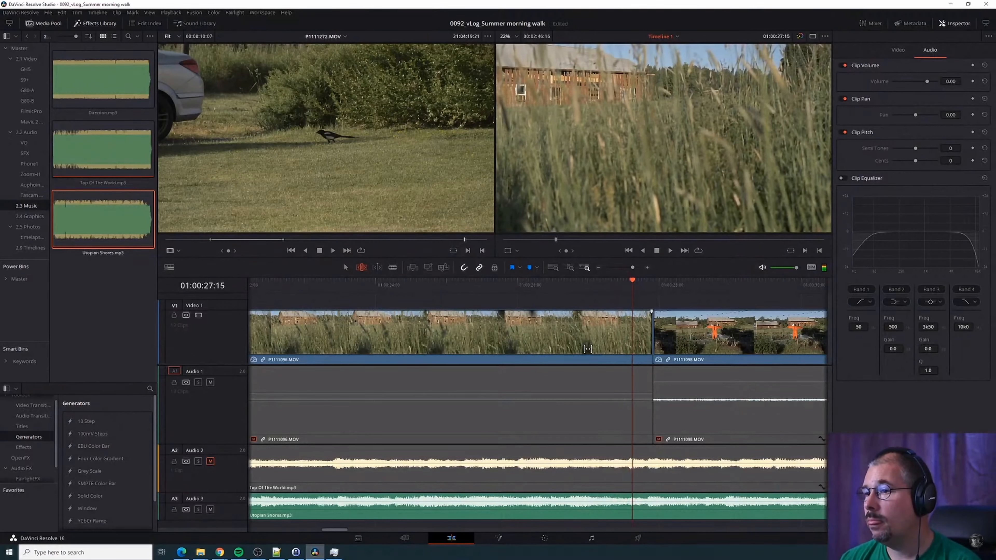
Replay the music across the cut from P1111096.MOV to P1111098.MOV, stepping back for a second listen to the beat
{"action": "key", "text": "space"}
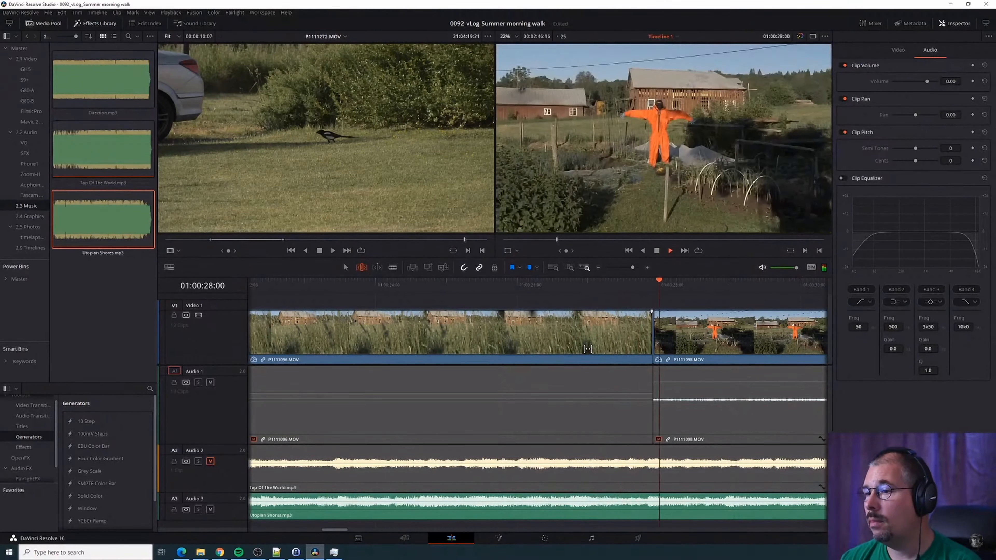
{"action": "key", "text": "space"}
{"action": "key", "text": "Left"}
{"action": "key", "text": "Left"}
{"action": "key", "text": "Left"}
{"action": "key", "text": "Left"}
{"action": "key", "text": "Left"}
{"action": "key", "text": "Left"}
{"action": "key", "text": "Left"}
{"action": "key", "text": "Left"}
{"action": "key", "text": "Left"}
{"action": "key", "text": "Left"}
{"action": "key", "text": "Left"}
{"action": "key", "text": "Left"}
{"action": "key", "text": "Left"}
{"action": "key", "text": "Left"}
{"action": "key", "text": "Left"}
{"action": "key", "text": "Left"}
{"action": "key", "text": "Left"}
{"action": "key", "text": "Left"}
{"action": "key", "text": "Left"}
{"action": "key", "text": "Left"}
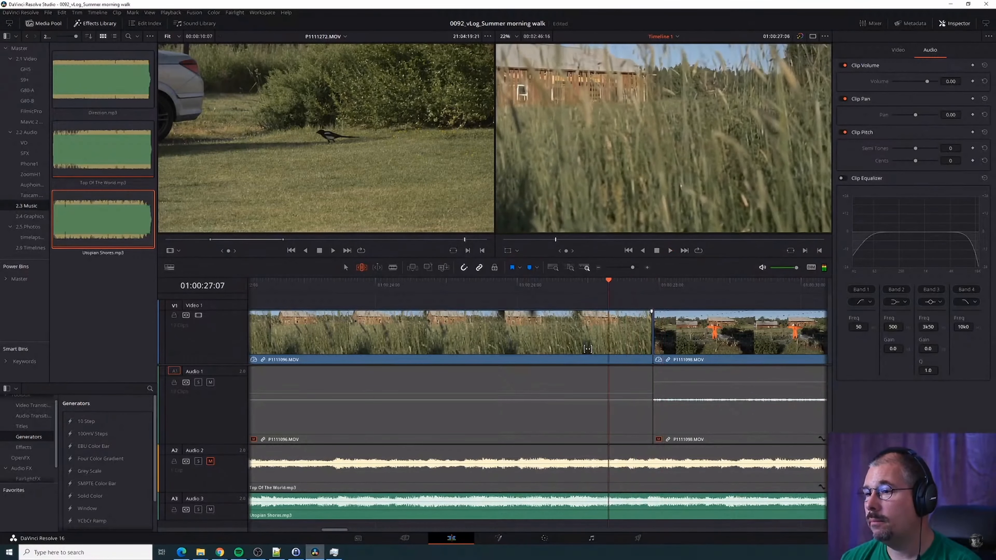
{"action": "key", "text": "space"}
{"action": "key", "text": "space"}
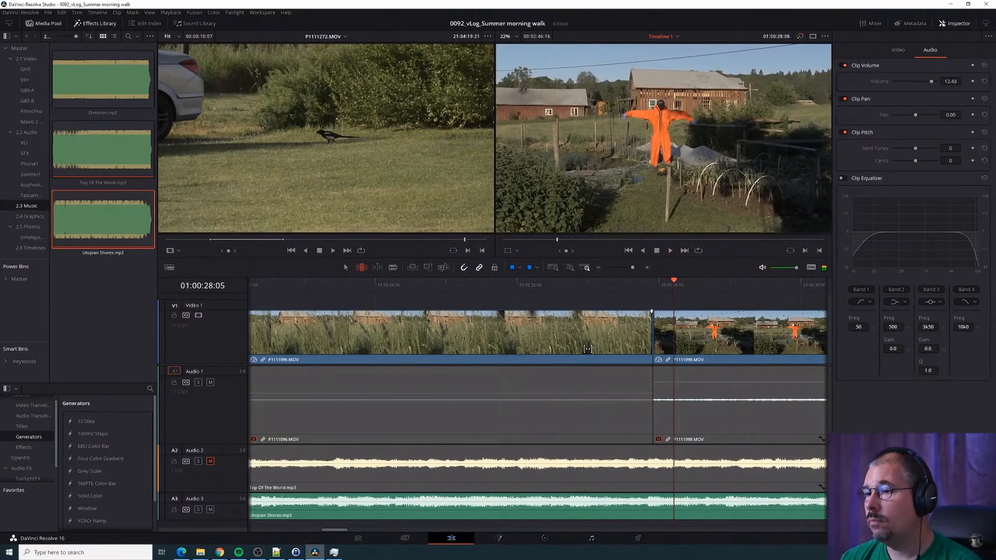
Place the playhead at 01:00:27:20, on the music beat just before the end of P1111096.MOV
{"action": "key", "text": "Left"}
{"action": "key", "text": "Left"}
{"action": "key", "text": "Left"}
{"action": "key", "text": "Left"}
{"action": "key", "text": "Left"}
{"action": "key", "text": "Left"}
{"action": "key", "text": "Left"}
{"action": "key", "text": "Left"}
{"action": "key", "text": "Right"}
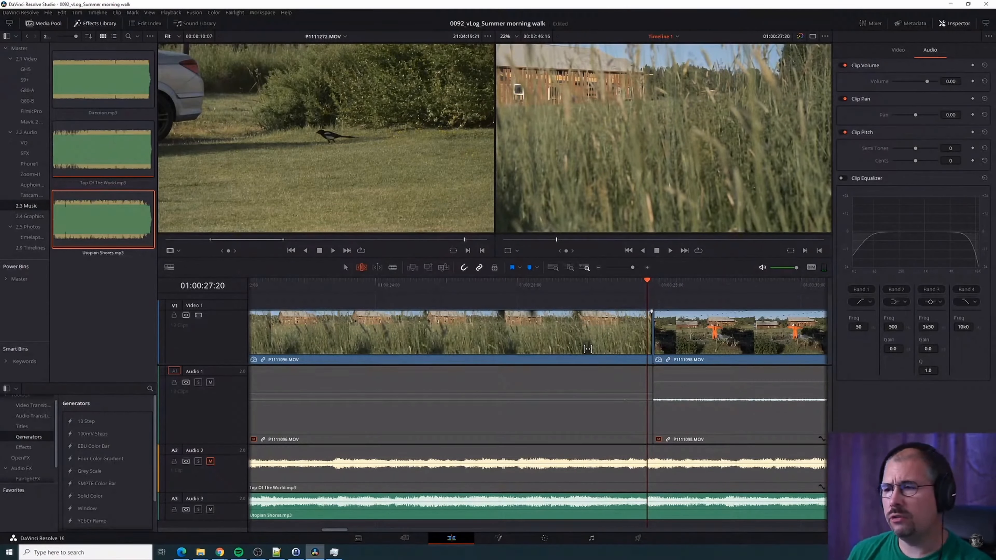
Recheck the beat at 01:00:27:20 and ripple-trim the end of P1111096.MOV back to it
{"action": "key", "text": "ctrl+equal"}
{"action": "key", "text": "ctrl+equal"}
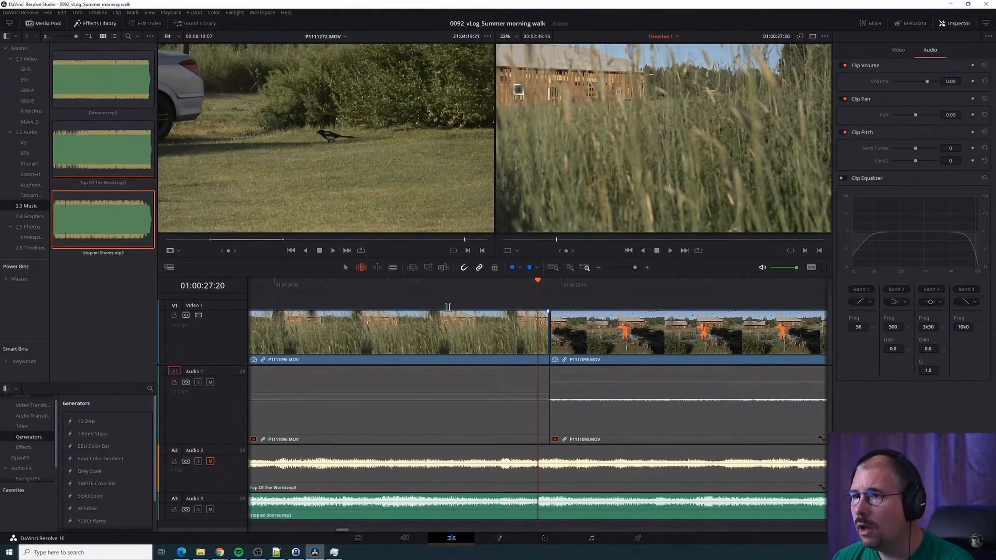
{"action": "left_click", "coordinate": [460, 288]}
{"action": "key", "text": "space"}
{"action": "key", "text": "space"}
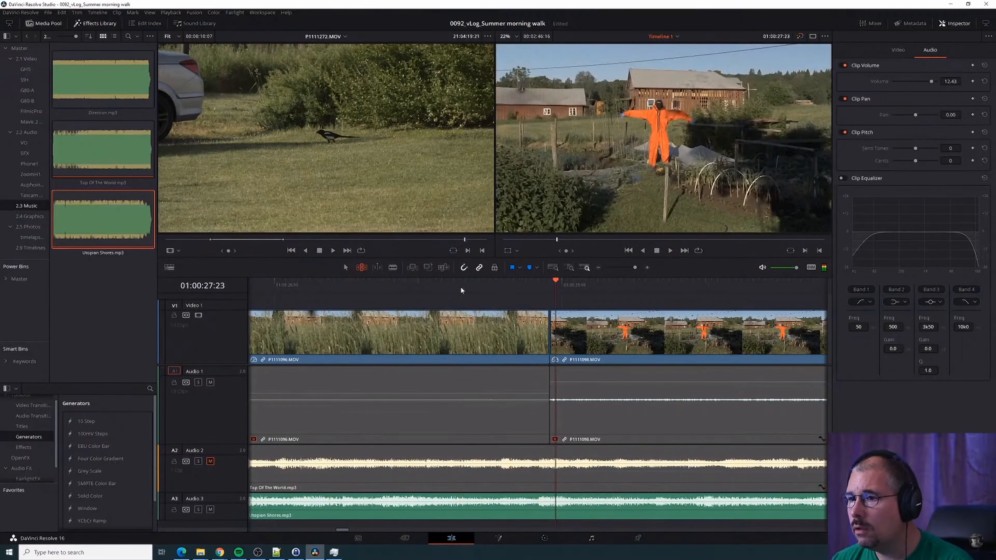
{"action": "key", "text": "Left"}
{"action": "key", "text": "Left"}
{"action": "key", "text": "Left"}
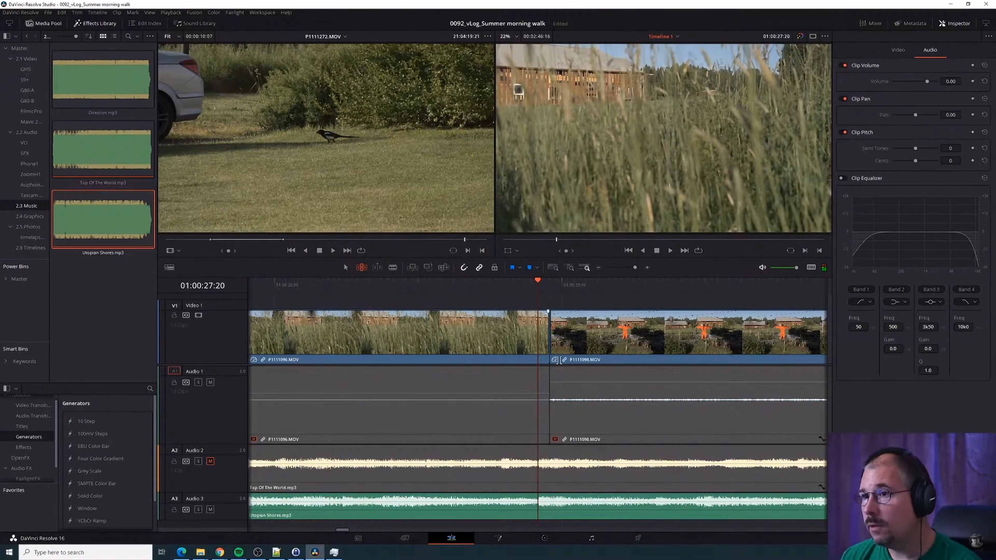
{"action": "left_click_drag", "start_coordinate": [546, 348], "coordinate": [537, 349]}
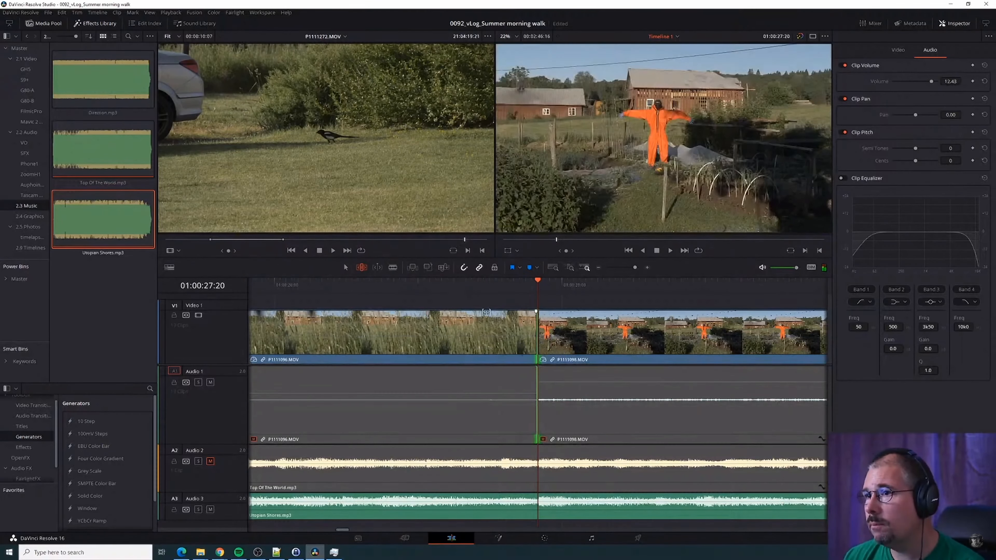
Play from the cut into P1111098.MOV through to P1111097.MOV, then replay the end to find the next beat
{"action": "left_click", "coordinate": [484, 282]}
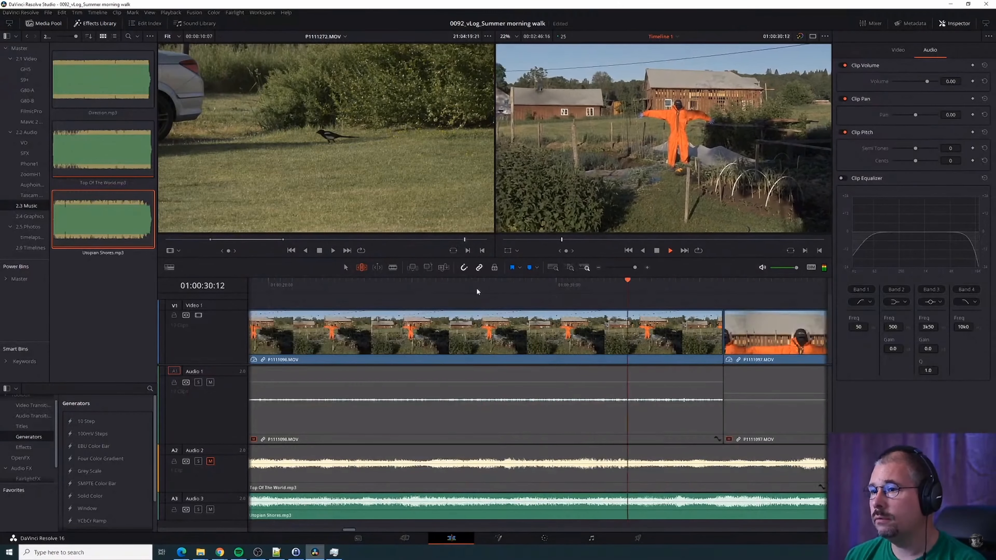
{"action": "key", "text": "space"}
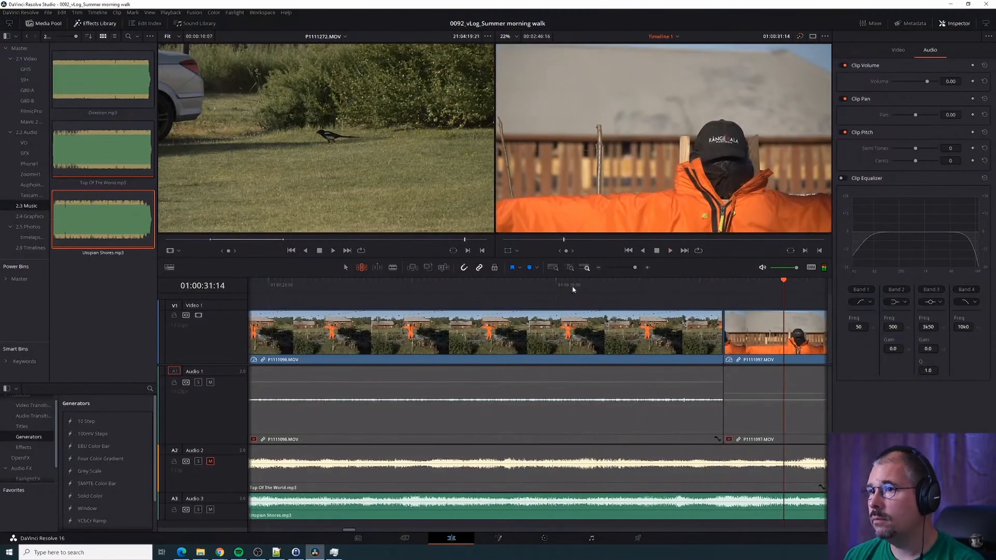
{"action": "left_click", "coordinate": [572, 286]}
{"action": "key", "text": "space"}
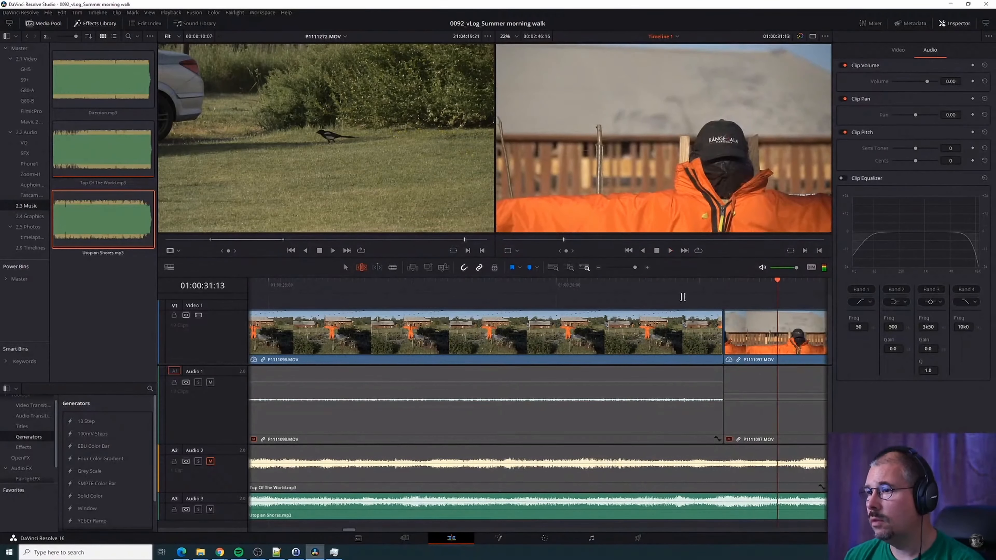
Locate the beat at 01:00:31:03 and ripple-trim the end of P1111098.MOV back to it
{"action": "left_click", "coordinate": [705, 285]}
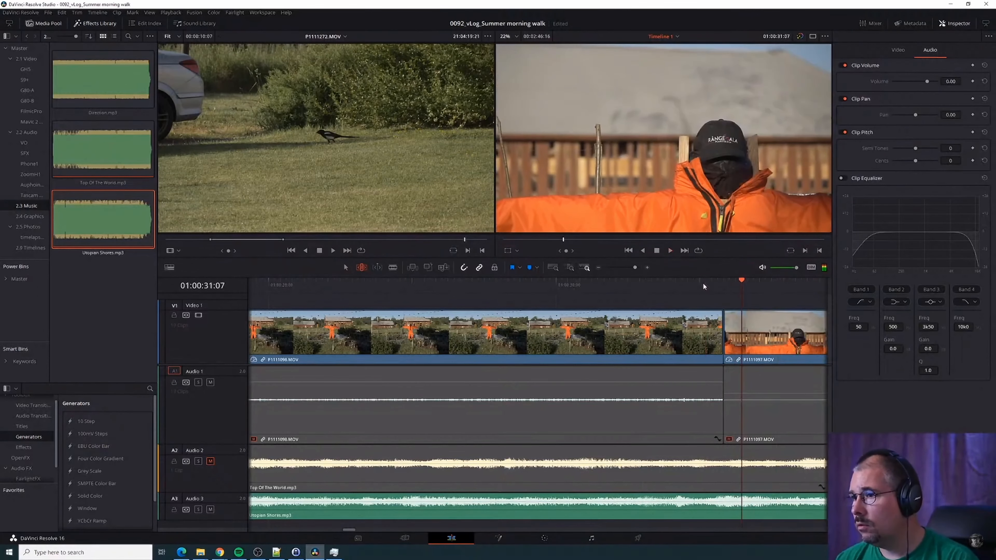
{"action": "left_click", "coordinate": [704, 284]}
{"action": "key", "text": "space"}
{"action": "key", "text": "Right"}
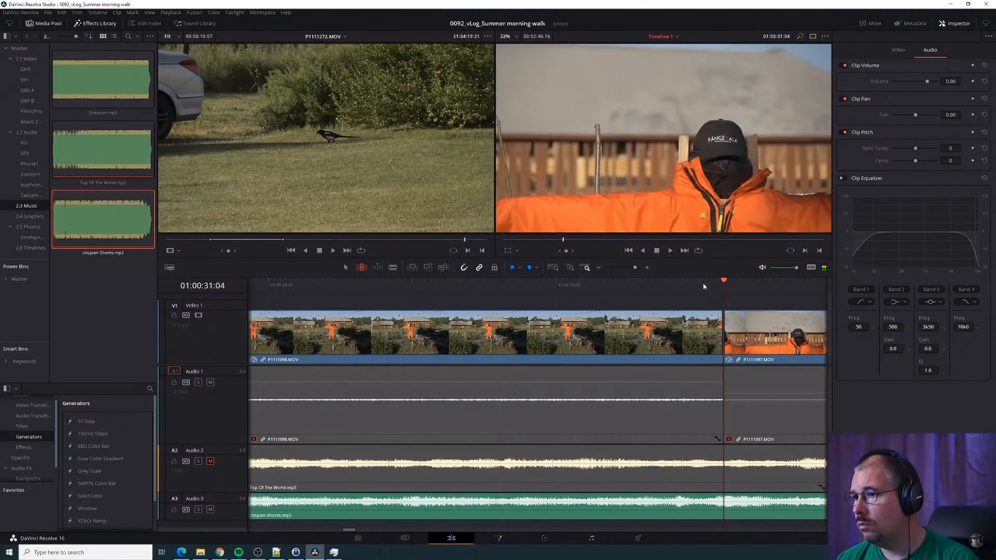
{"action": "key", "text": "Left"}
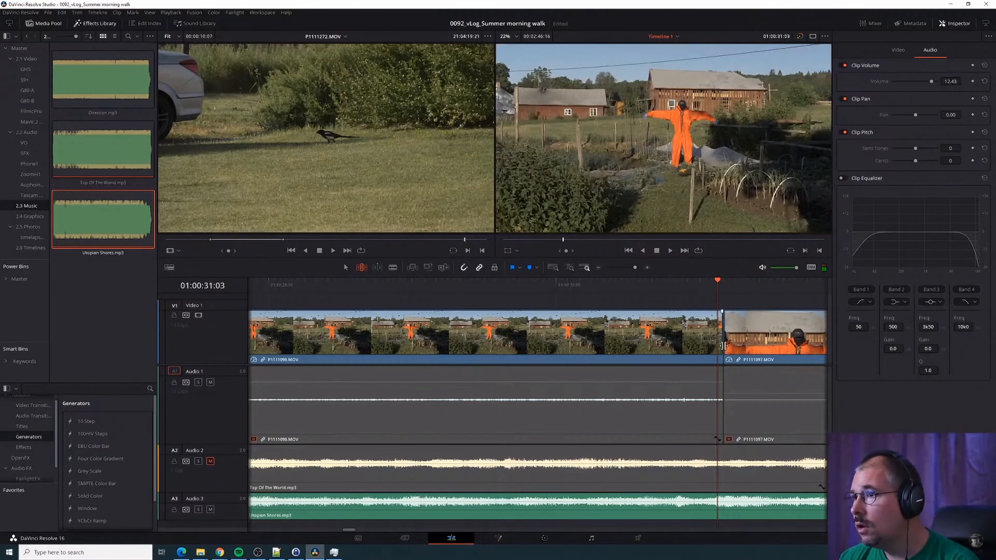
{"action": "left_click_drag", "start_coordinate": [720, 346], "coordinate": [694, 319]}
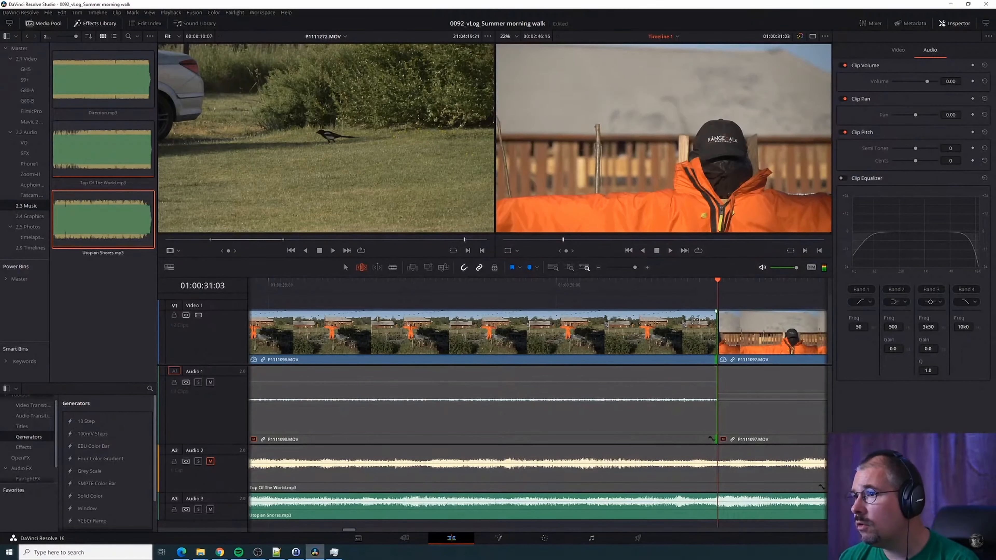
Play across the cut from P1111098.MOV and through P1111097.MOV to 01:00:36:15 to check the timing
{"action": "left_click", "coordinate": [686, 282]}
{"action": "key", "text": "space"}
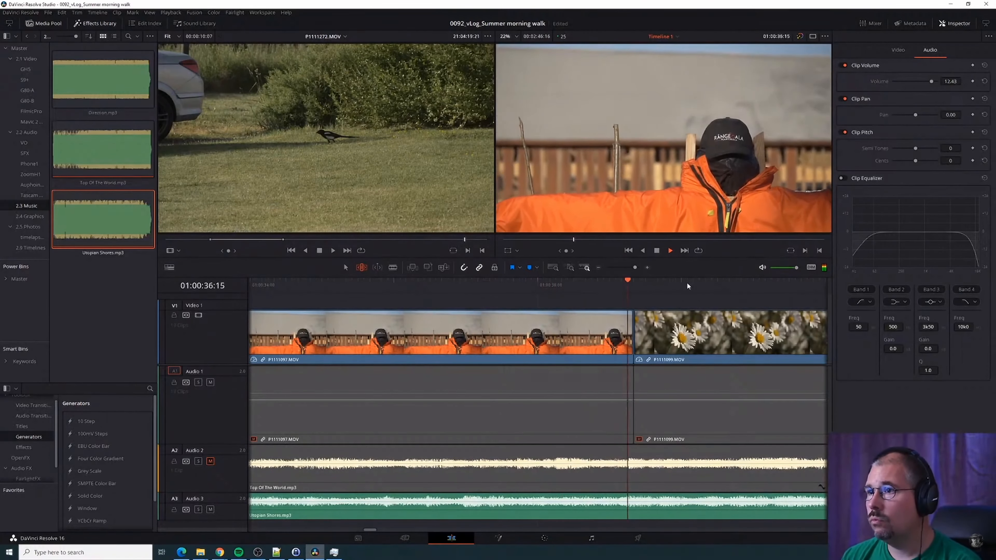
{"action": "key", "text": "space"}
Replay the last second of P1111097.MOV to locate the music beat before the cut to P1111099.MOV
{"action": "left_click", "coordinate": [488, 284]}
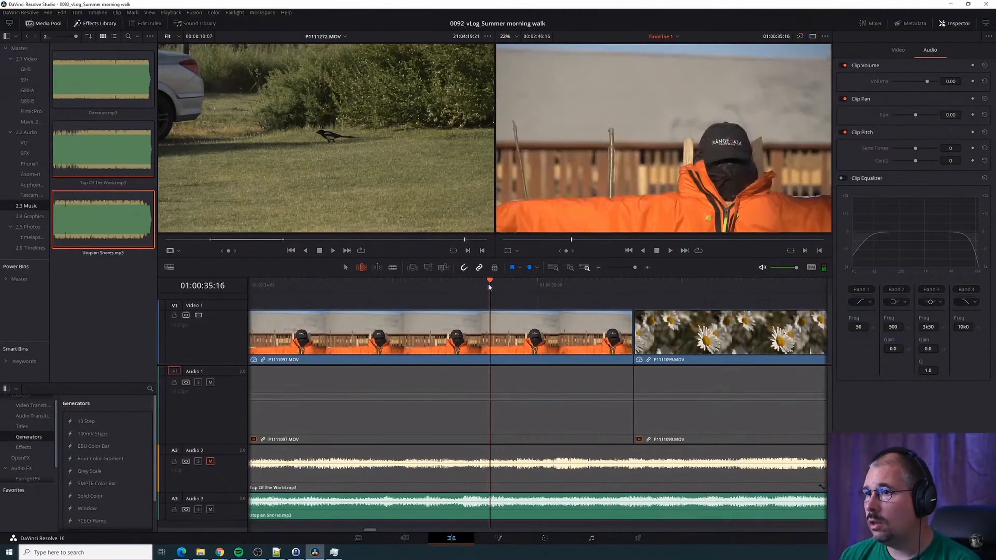
{"action": "key", "text": "space"}
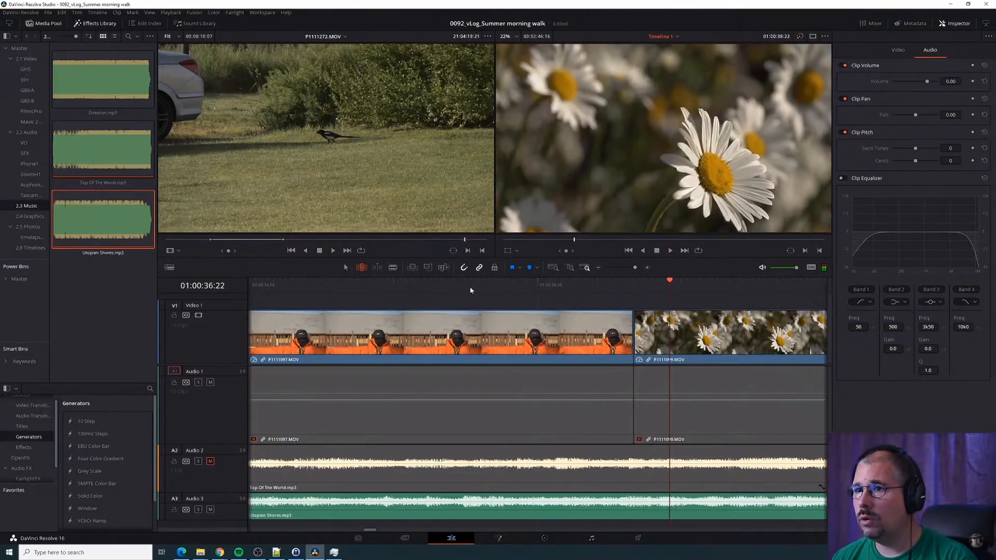
{"action": "left_click", "coordinate": [470, 286]}
{"action": "key", "text": "space"}
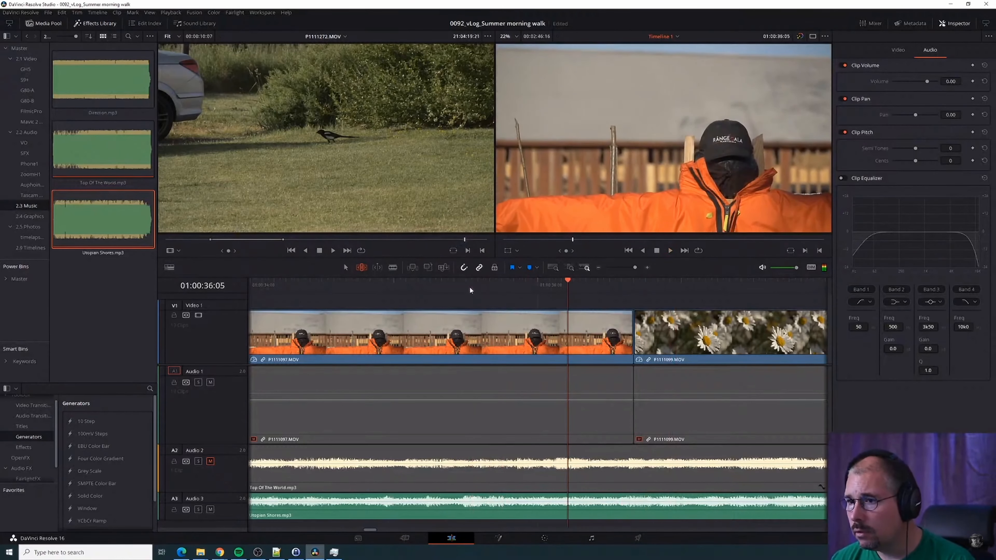
Locate the beat at 01:00:36:00 frame by frame and ripple-trim the end of P1111097.MOV back to it
{"action": "key", "text": "Left"}
{"action": "key", "text": "Left"}
{"action": "key", "text": "Left"}
{"action": "key", "text": "Left"}
{"action": "key", "text": "Left"}
{"action": "key", "text": "Left"}
{"action": "key", "text": "Left"}
{"action": "key", "text": "Left"}
{"action": "key", "text": "Left"}
{"action": "key", "text": "Left"}
{"action": "key", "text": "Left"}
{"action": "key", "text": "Left"}
{"action": "key", "text": "Right"}
{"action": "key", "text": "Right"}
{"action": "key", "text": "Right"}
{"action": "key", "text": "Right"}
{"action": "key", "text": "Right"}
{"action": "key", "text": "Right"}
{"action": "key", "text": "Right"}
{"action": "key", "text": "Right"}
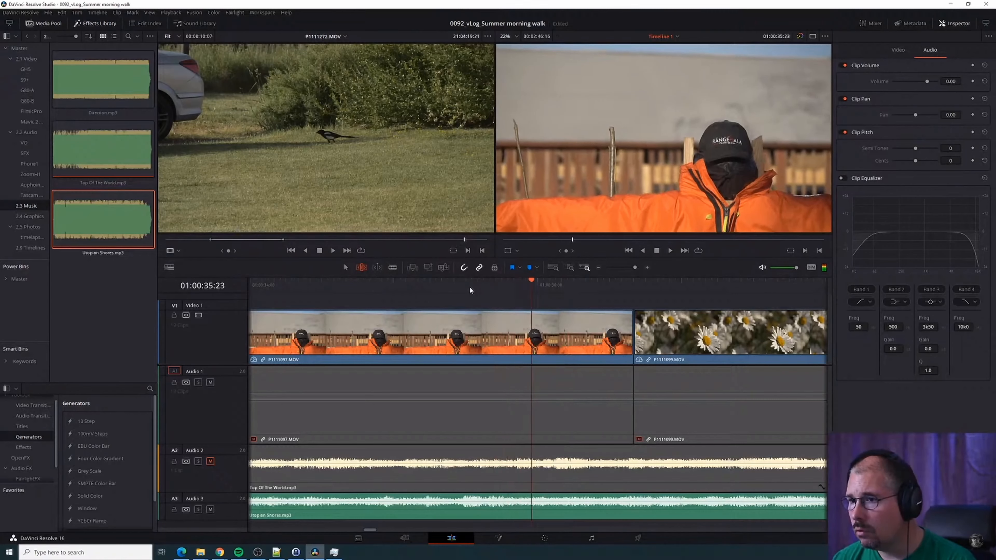
{"action": "key", "text": "Left"}
{"action": "key", "text": "Right"}
{"action": "key", "text": "Left"}
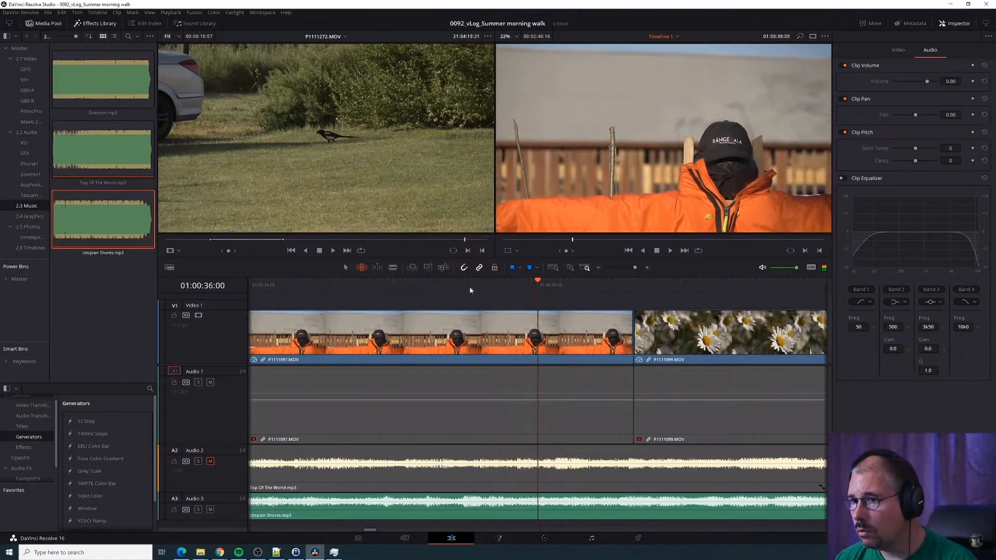
{"action": "key", "text": "Left"}
{"action": "key", "text": "Right"}
{"action": "key", "text": "Right"}
{"action": "key", "text": "Left"}
{"action": "key", "text": "Left"}
{"action": "key", "text": "Left"}
{"action": "key", "text": "Left"}
{"action": "key", "text": "Right"}
{"action": "key", "text": "Right"}
{"action": "key", "text": "Right"}
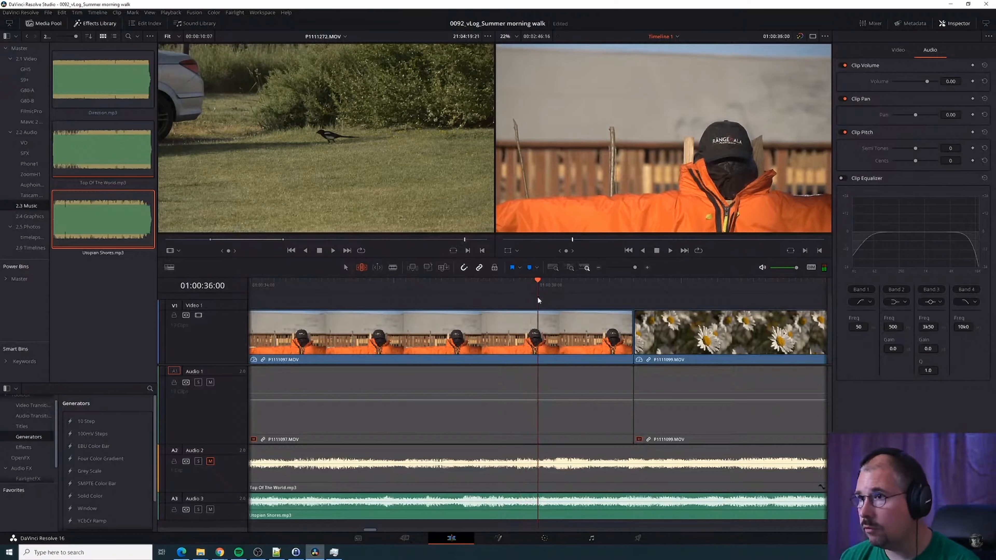
{"action": "left_click_drag", "start_coordinate": [628, 329], "coordinate": [536, 329]}
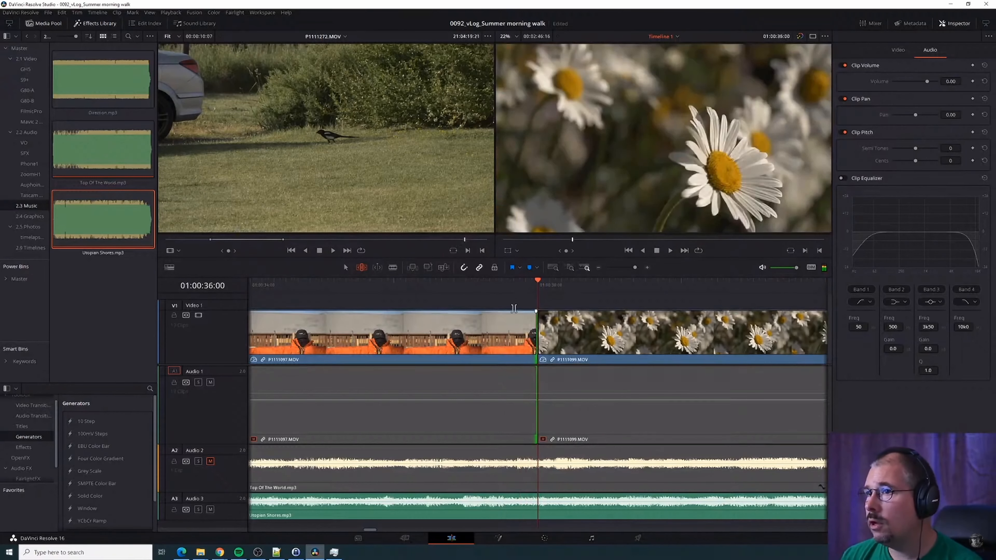
Play from the trimmed cut through P1111099.MOV into P1111101.MOV, replaying the end of the daisy clip to hear the beat
{"action": "key", "text": "space"}
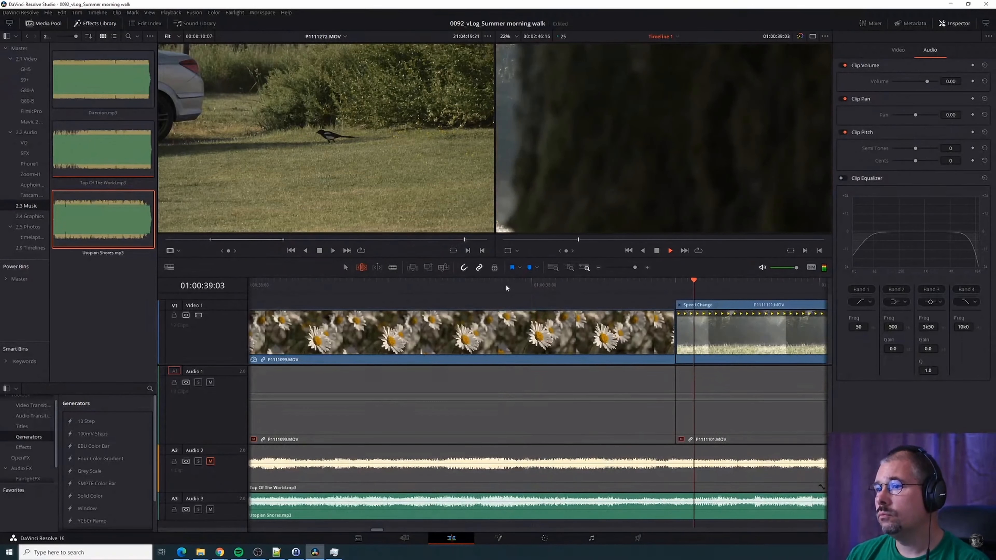
{"action": "left_click_drag", "start_coordinate": [547, 285], "coordinate": [525, 287]}
{"action": "key", "text": "space"}
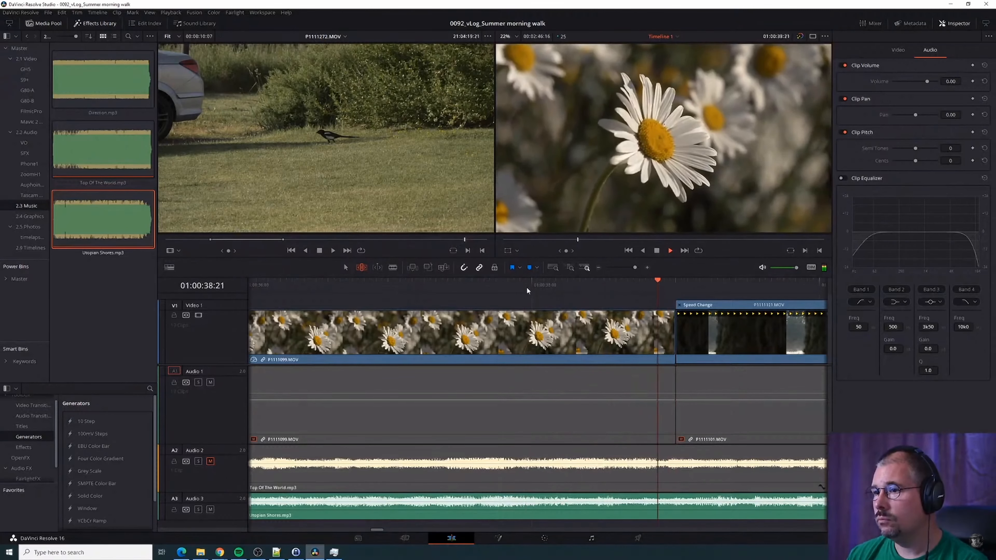
{"action": "key", "text": "space"}
{"action": "scroll", "coordinate": [422, 305], "scroll_direction": "down", "scroll_amount": 4}
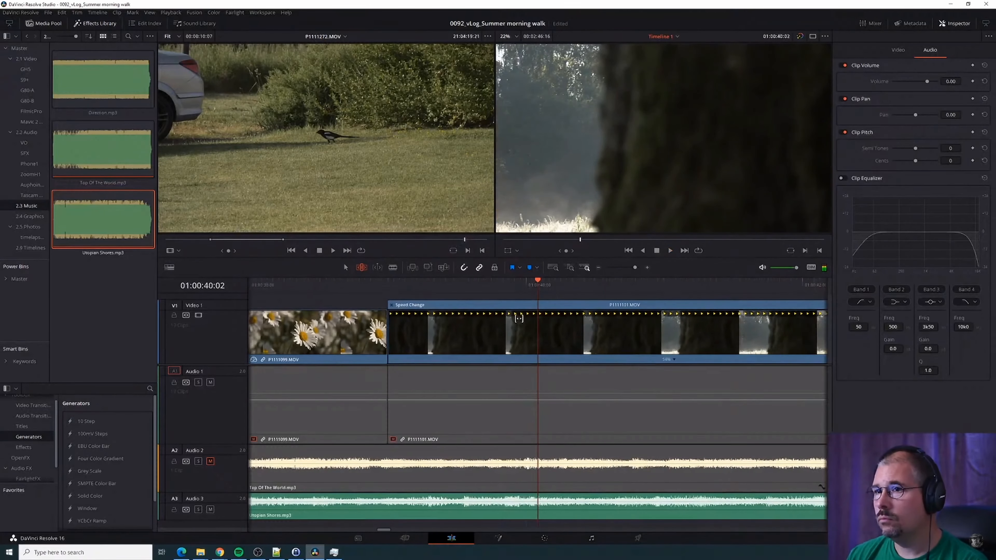
Locate the beat at 01:00:39:07 and ripple-extend the end of P1111099.MOV by 7 frames to it
{"action": "left_click", "coordinate": [347, 284]}
{"action": "key", "text": "space"}
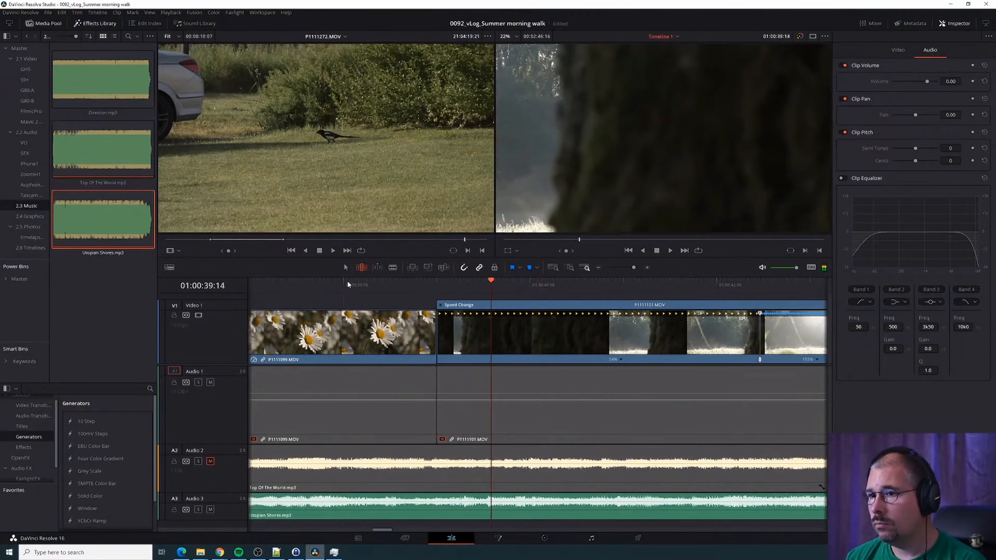
{"action": "key", "text": "space"}
{"action": "key", "text": "Right"}
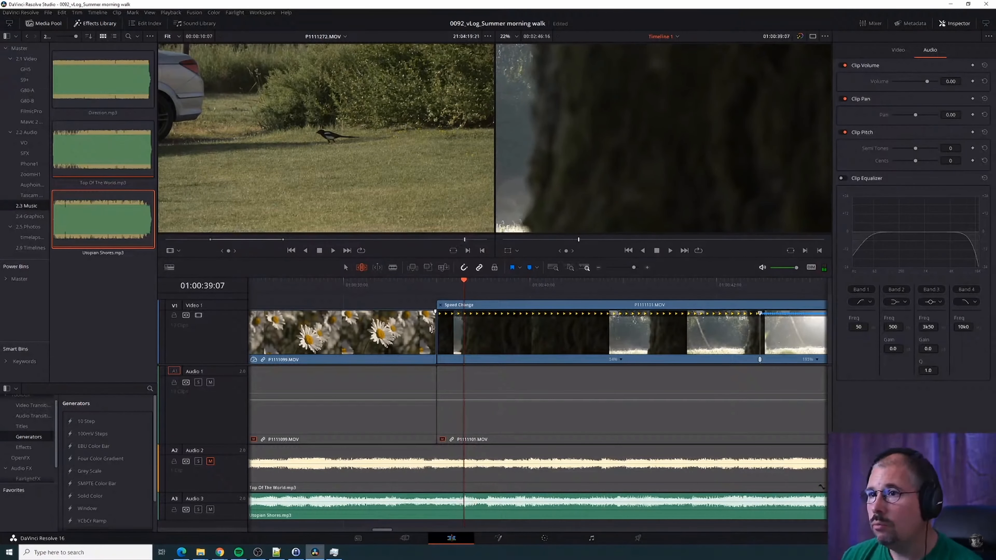
{"action": "left_click_drag", "start_coordinate": [431, 329], "coordinate": [463, 333]}
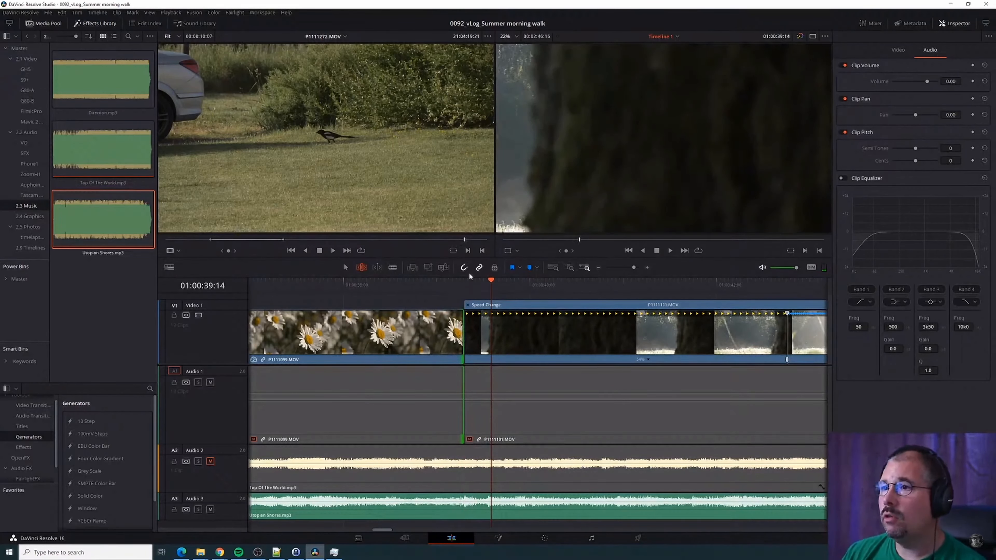
{"action": "key", "text": "ctrl+z"}
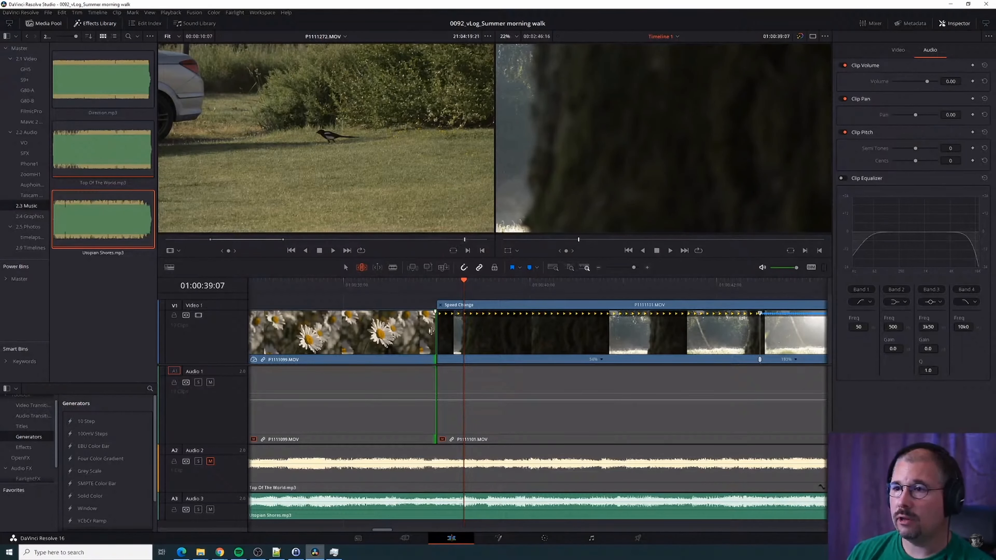
{"action": "left_click_drag", "start_coordinate": [433, 331], "coordinate": [467, 333]}
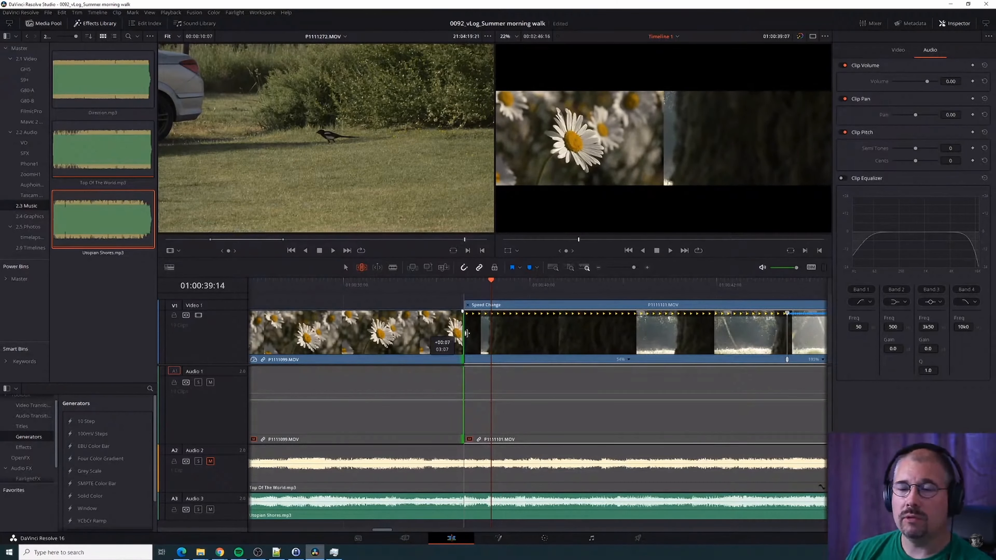
{"action": "left_click_drag", "start_coordinate": [467, 333], "coordinate": [467, 332]}
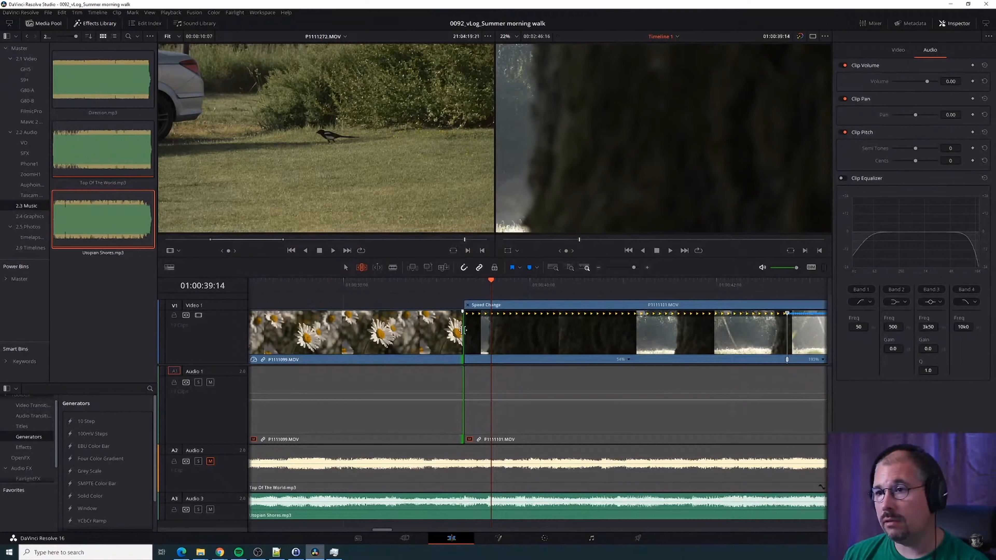
Play from the extended cut at 01:00:39:07 into P1111101.MOV to 01:00:41:04 to check the timing
{"action": "left_click", "coordinate": [444, 285]}
{"action": "mouse_move", "coordinate": [445, 287]}
{"action": "left_mouse_down"}
{"action": "mouse_move", "coordinate": [424, 289]}
{"action": "mouse_move", "coordinate": [462, 287]}
{"action": "left_mouse_up"}
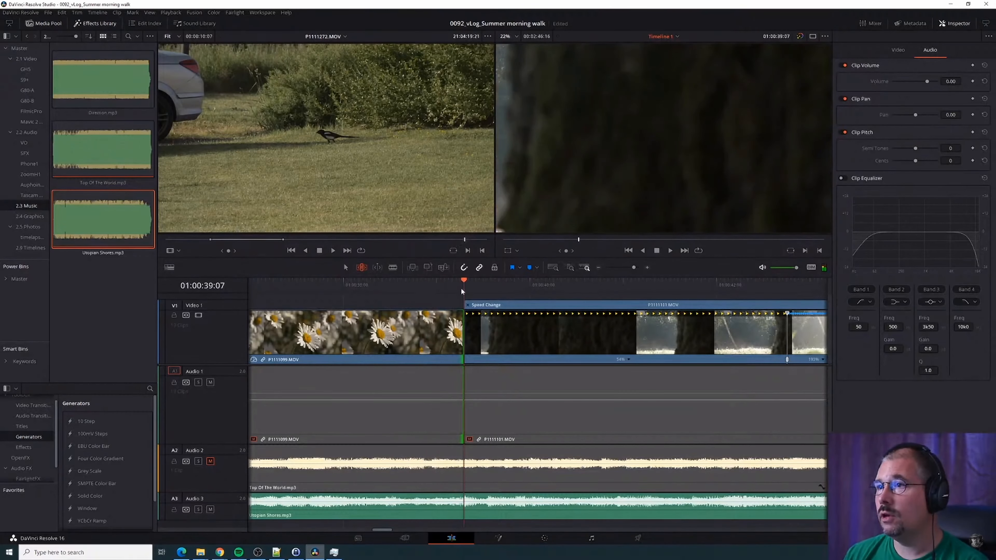
{"action": "key", "text": "space"}
{"action": "key", "text": "space"}
{"action": "scroll", "coordinate": [557, 400], "scroll_direction": "down", "scroll_amount": 2}
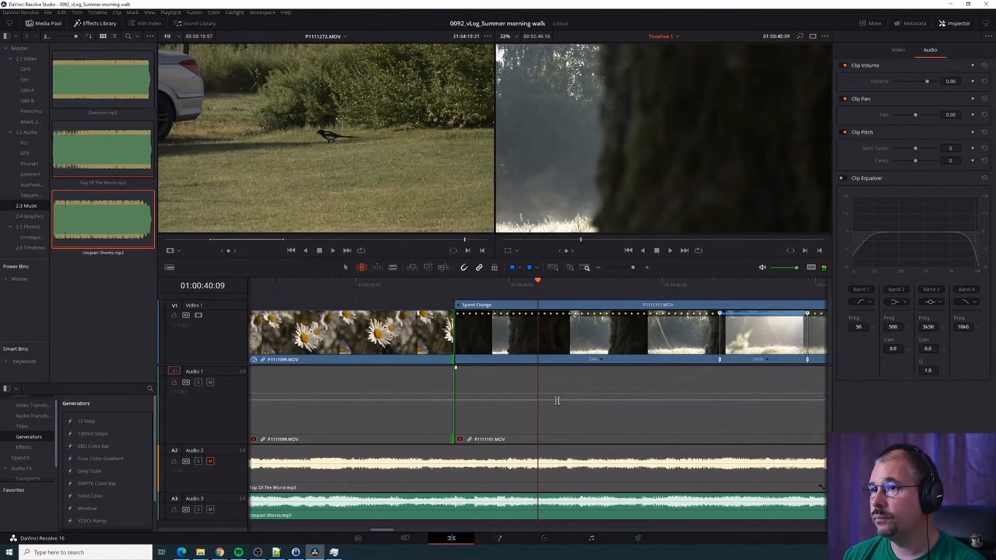
{"action": "scroll", "coordinate": [550, 400], "scroll_direction": "down", "scroll_amount": 4}
{"action": "key", "text": "space"}
{"action": "key", "text": "space"}
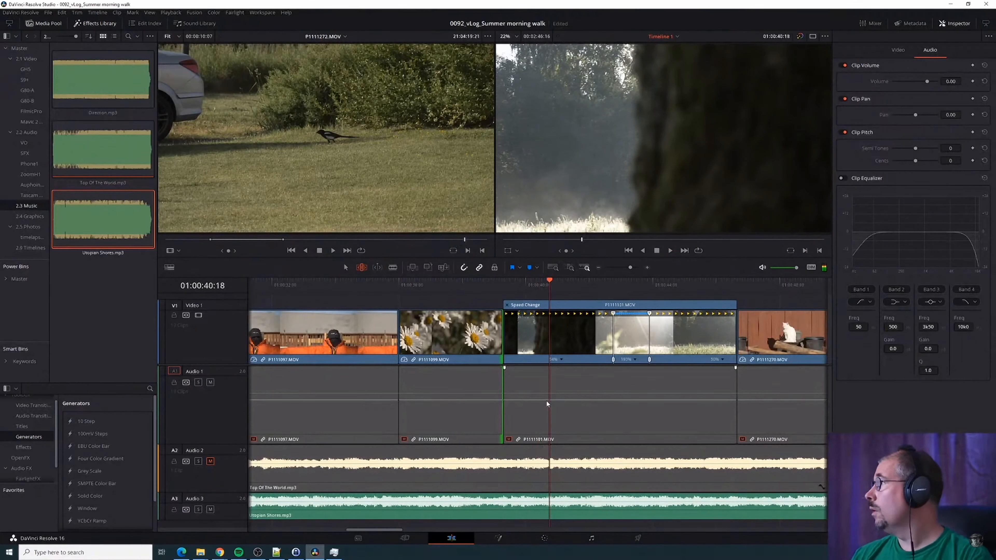
{"action": "key", "text": "space"}
{"action": "key", "text": "space"}
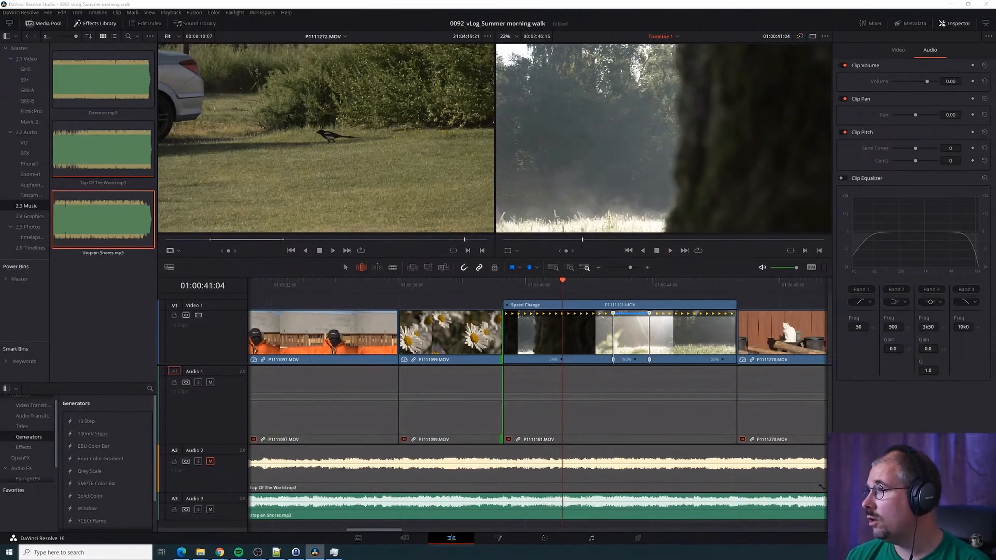
{"action": "key", "text": "alt+Tab"}
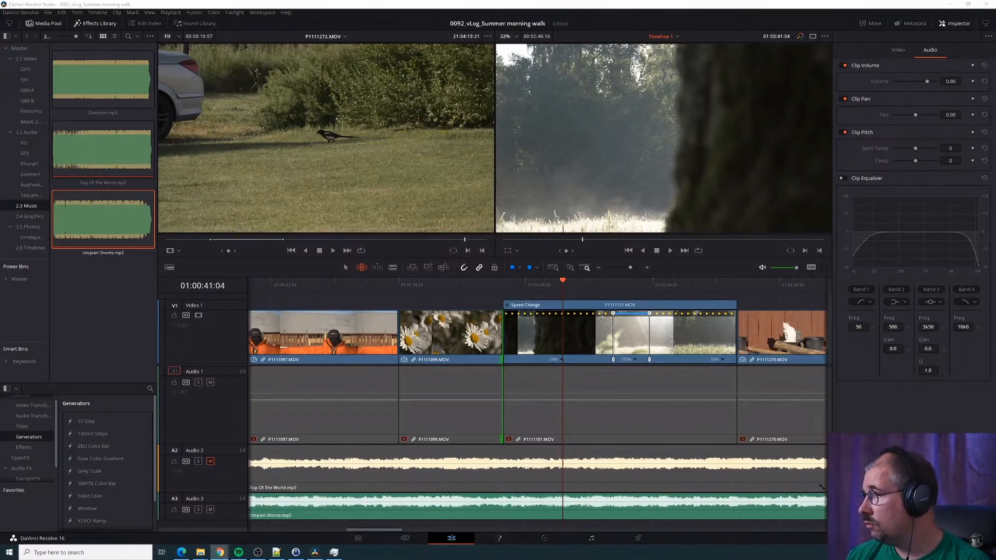
{"action": "key", "text": "alt+Tab"}
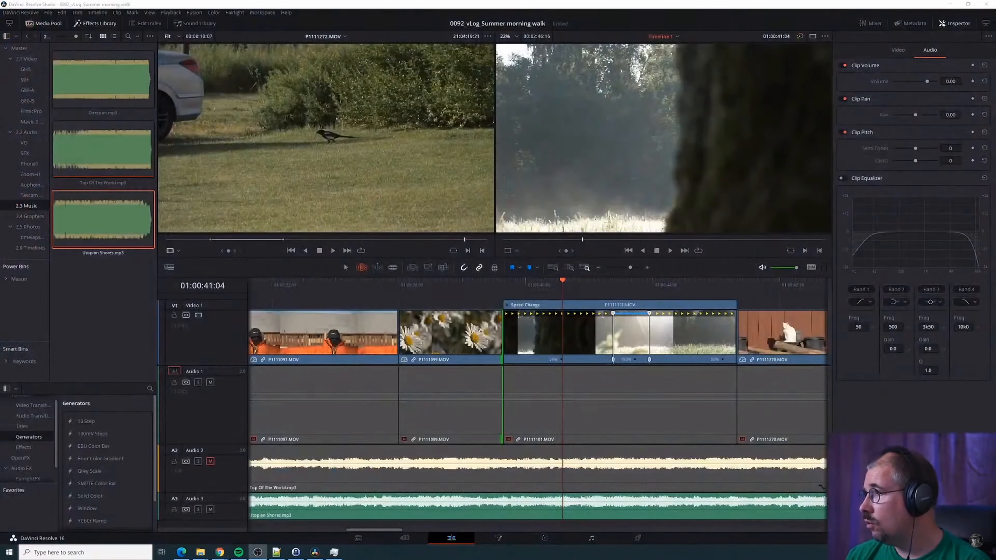
Play through the speed-changed P1111101.MOV repeatedly and across its cut into P1111270.MOV to judge where the beat falls
{"action": "left_click", "coordinate": [521, 291]}
{"action": "key", "text": "space"}
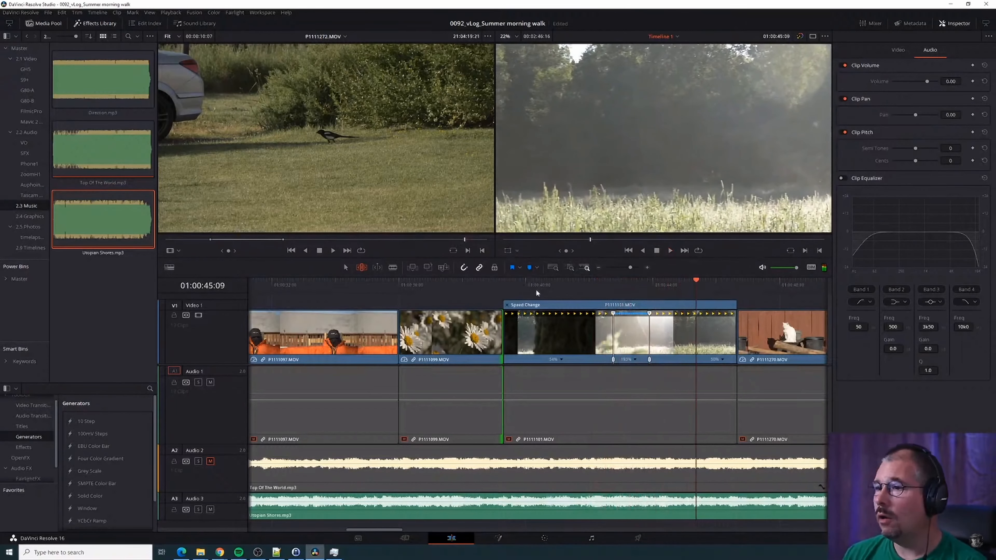
{"action": "left_click", "coordinate": [523, 287]}
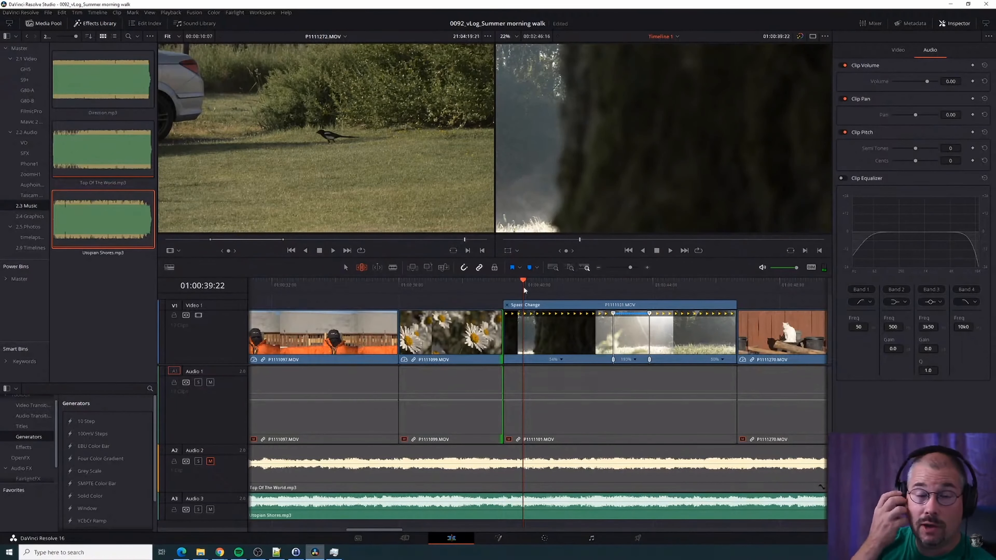
{"action": "key", "text": "space"}
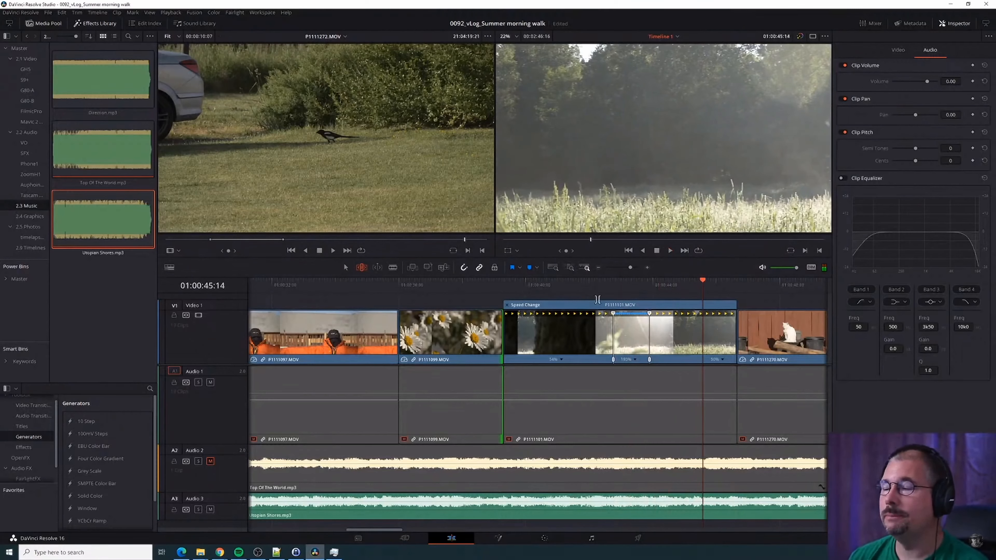
{"action": "key", "text": "ctrl+minus"}
{"action": "left_click", "coordinate": [489, 281]}
{"action": "key", "text": "space"}
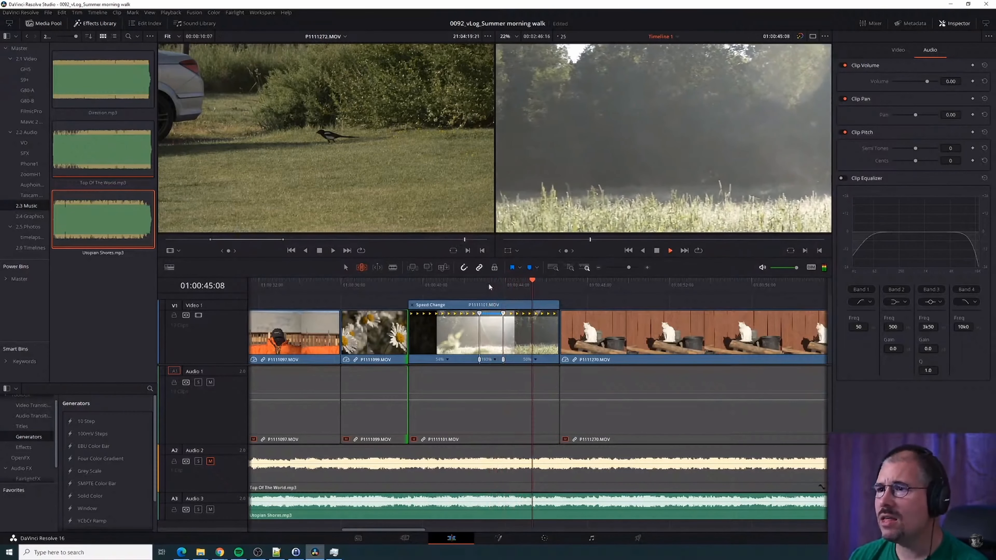
{"action": "key", "text": "space"}
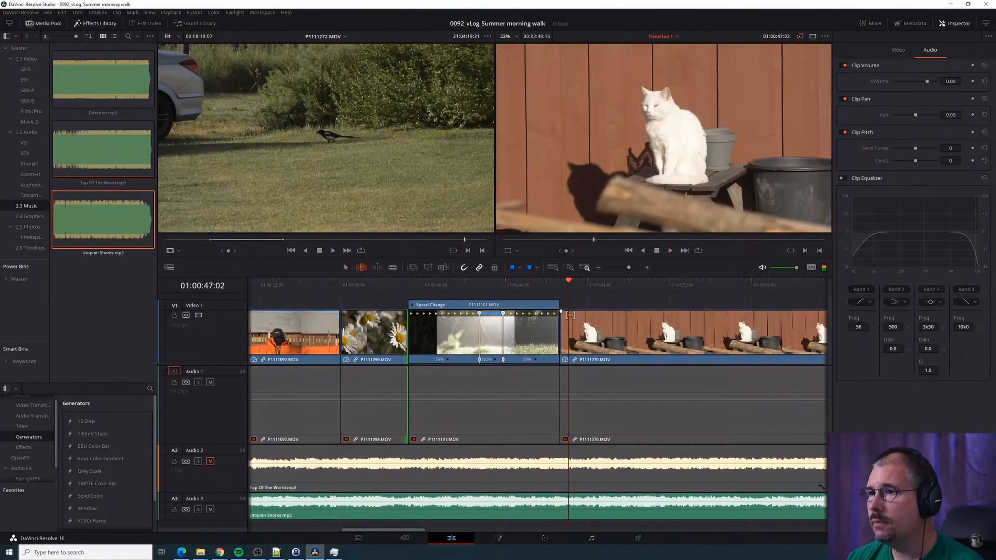
Replay the end of P1111101.MOV across the cut to the cat clip to narrow down the music beat
{"action": "key", "text": "ctrl+equal"}
{"action": "key", "text": "ctrl+equal"}
{"action": "left_click", "coordinate": [447, 291]}
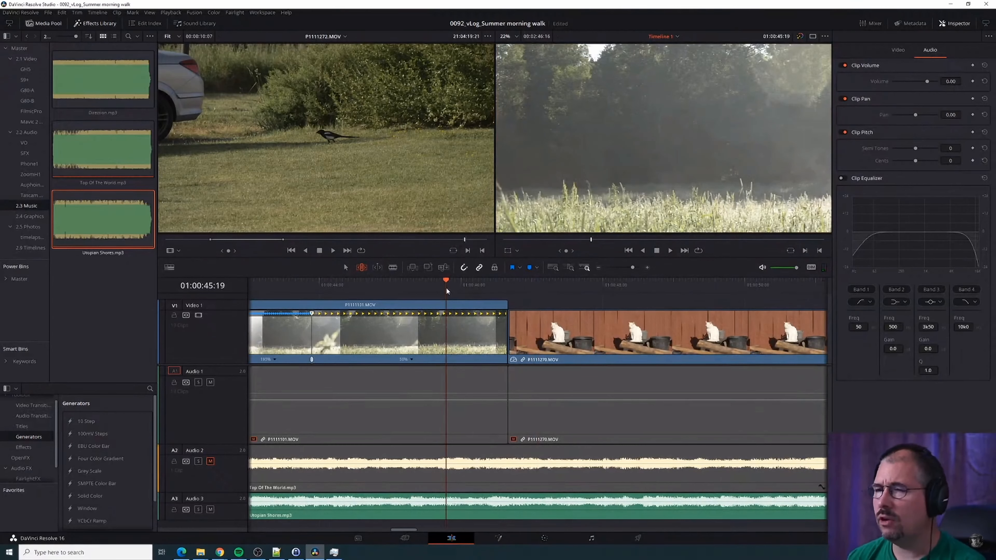
{"action": "key", "text": "space"}
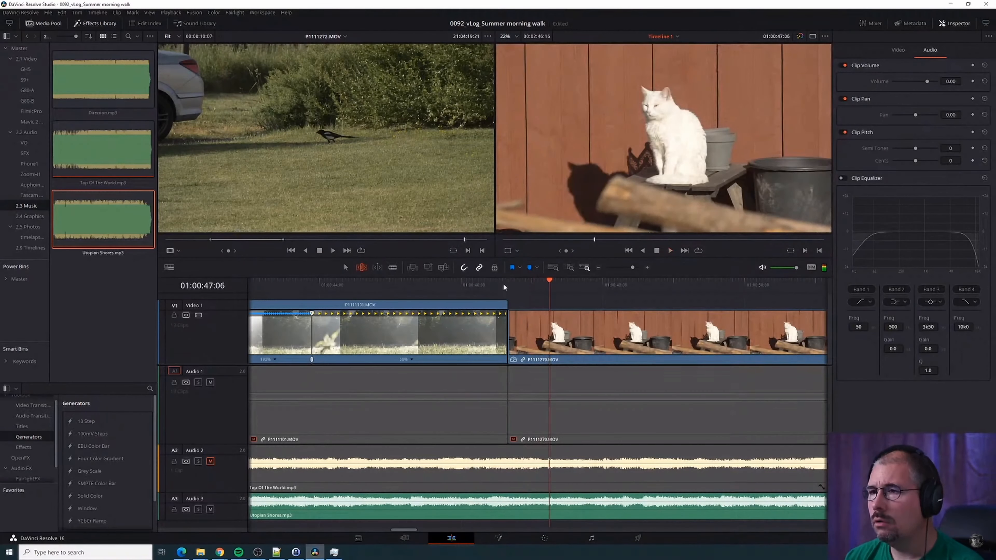
{"action": "left_click", "coordinate": [377, 288]}
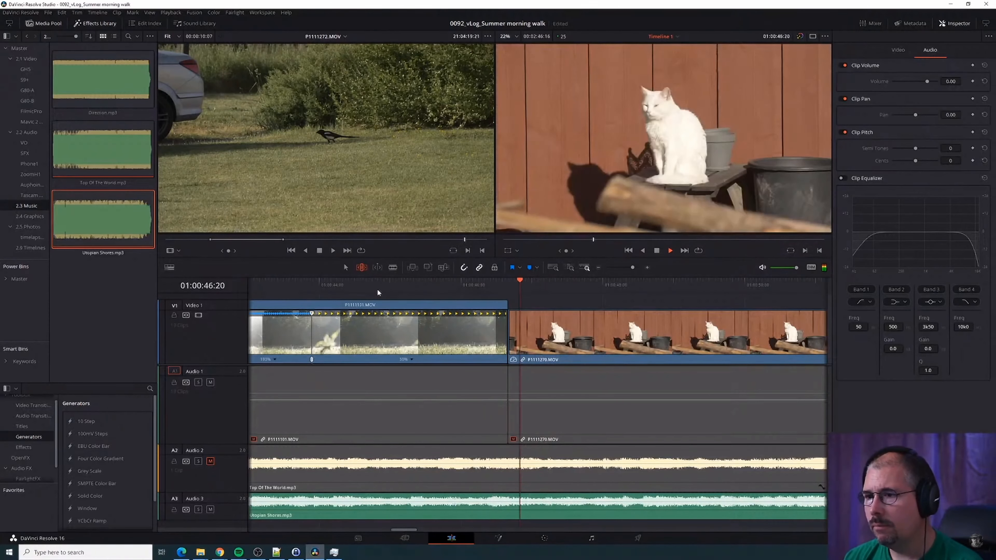
{"action": "left_click", "coordinate": [441, 286]}
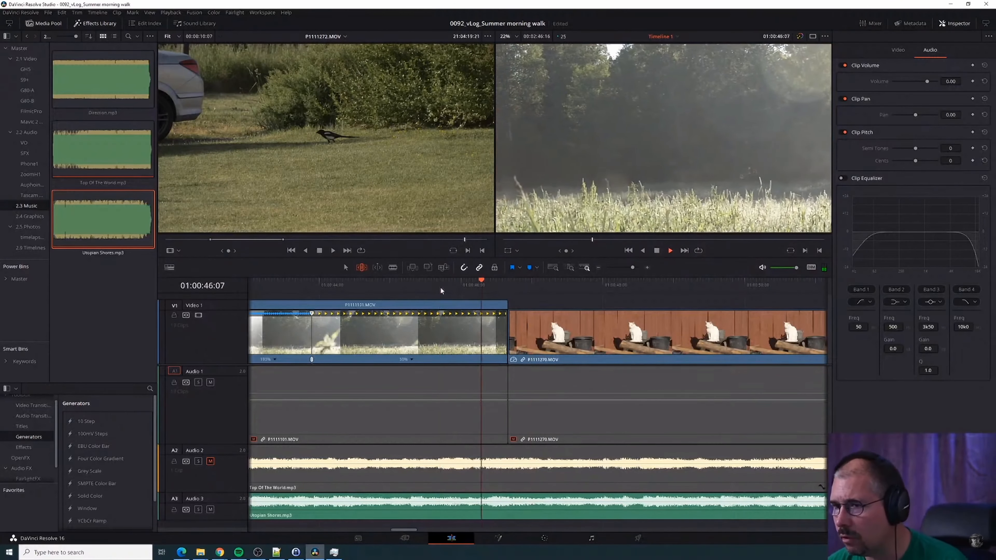
Locate the beat at 01:00:46:11 frame by frame and ripple-trim the end of P1111101.MOV back to it
{"action": "key", "text": "space"}
{"action": "key", "text": "Left"}
{"action": "key", "text": "Left"}
{"action": "key", "text": "Left"}
{"action": "key", "text": "Left"}
{"action": "key", "text": "Left"}
{"action": "key", "text": "Left"}
{"action": "key", "text": "Left"}
{"action": "key", "text": "Left"}
{"action": "key", "text": "Left"}
{"action": "key", "text": "Left"}
{"action": "key", "text": "Left"}
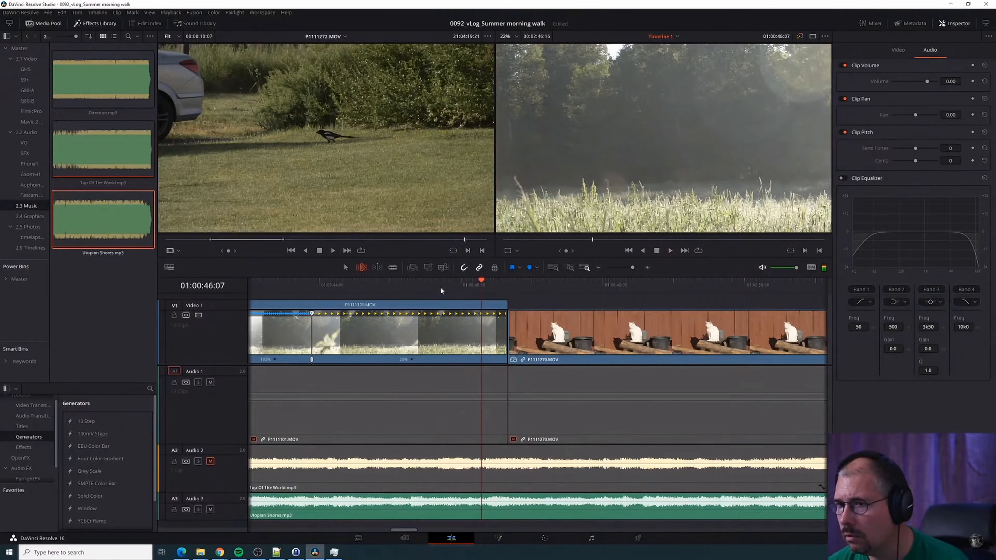
{"action": "key", "text": "Right"}
{"action": "key", "text": "Right"}
{"action": "key", "text": "Right"}
{"action": "key", "text": "Right"}
{"action": "key", "text": "Right"}
{"action": "key", "text": "Right"}
{"action": "key", "text": "Right"}
{"action": "key", "text": "Right"}
{"action": "key", "text": "Right"}
{"action": "key", "text": "Right"}
{"action": "key", "text": "Right"}
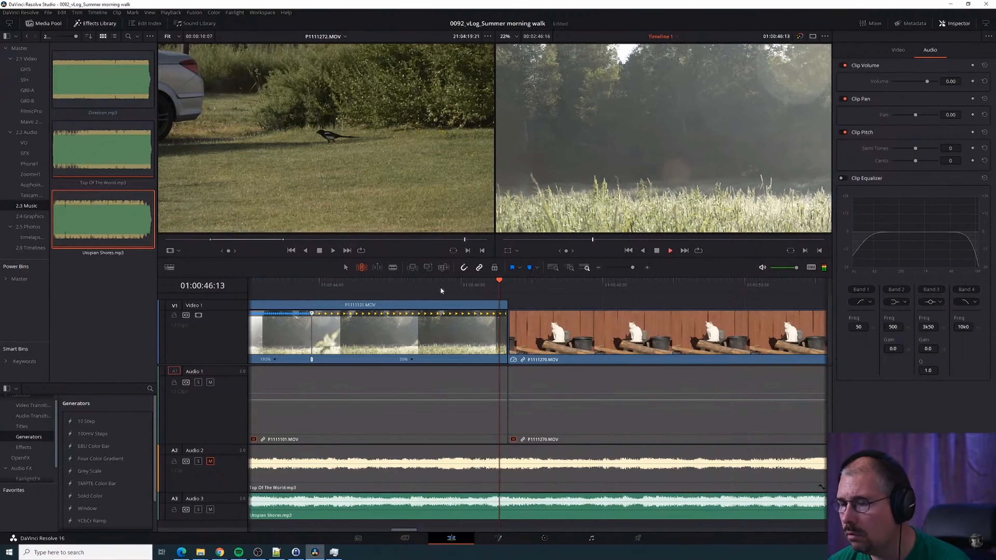
{"action": "key", "text": "Left"}
{"action": "key", "text": "Left"}
{"action": "key", "text": "Left"}
{"action": "key", "text": "Left"}
{"action": "key", "text": "Left"}
{"action": "key", "text": "Left"}
{"action": "key", "text": "Left"}
{"action": "key", "text": "Left"}
{"action": "key", "text": "Left"}
{"action": "key", "text": "Left"}
{"action": "key", "text": "Right"}
{"action": "key", "text": "Right"}
{"action": "key", "text": "Right"}
{"action": "key", "text": "Right"}
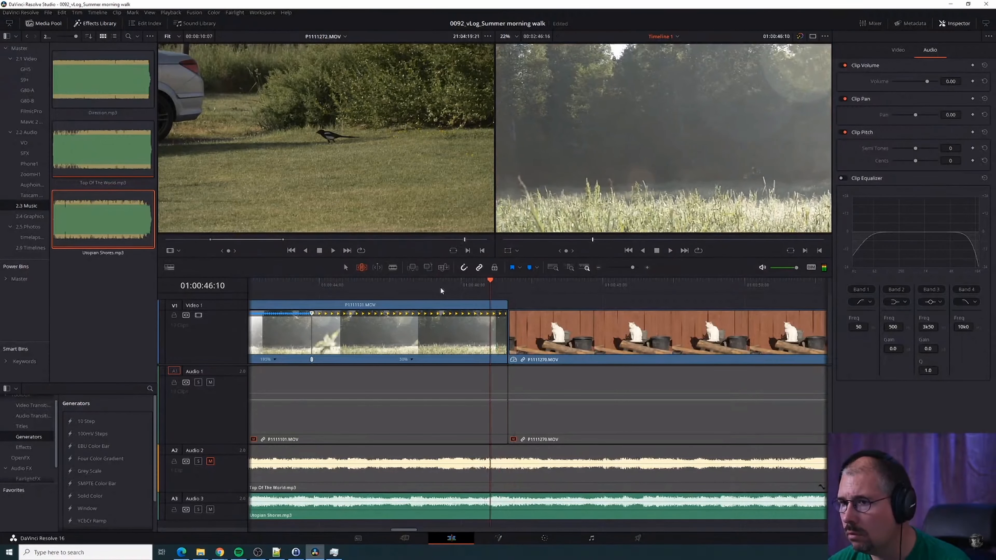
{"action": "key", "text": "Left"}
{"action": "key", "text": "Left"}
{"action": "key", "text": "Left"}
{"action": "key", "text": "Left"}
{"action": "key", "text": "Left"}
{"action": "key", "text": "Left"}
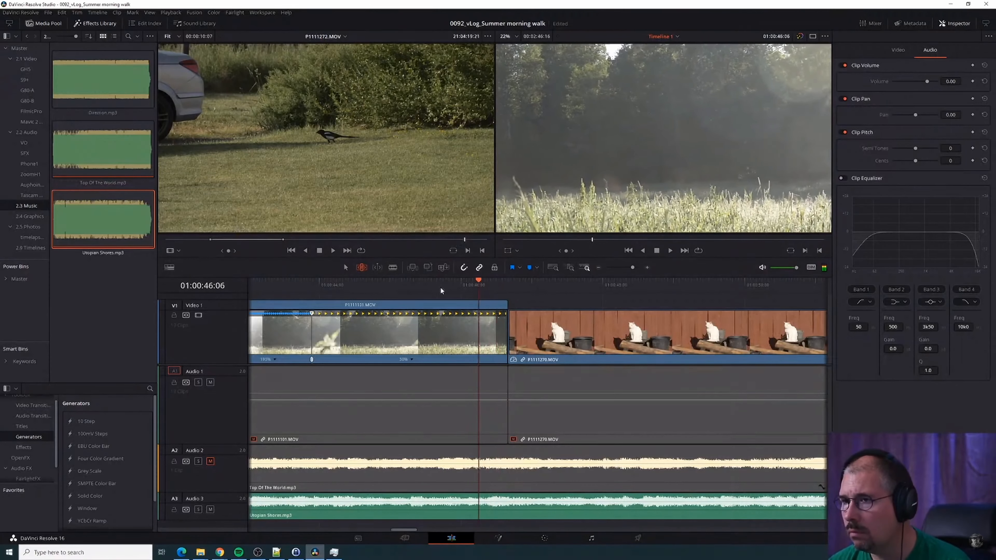
{"action": "key", "text": "Right"}
{"action": "key", "text": "Right"}
{"action": "key", "text": "Right"}
{"action": "key", "text": "Right"}
{"action": "key", "text": "Right"}
{"action": "key", "text": "Right"}
{"action": "key", "text": "Right"}
{"action": "key", "text": "Right"}
{"action": "key", "text": "Left"}
{"action": "key", "text": "Left"}
{"action": "key", "text": "Left"}
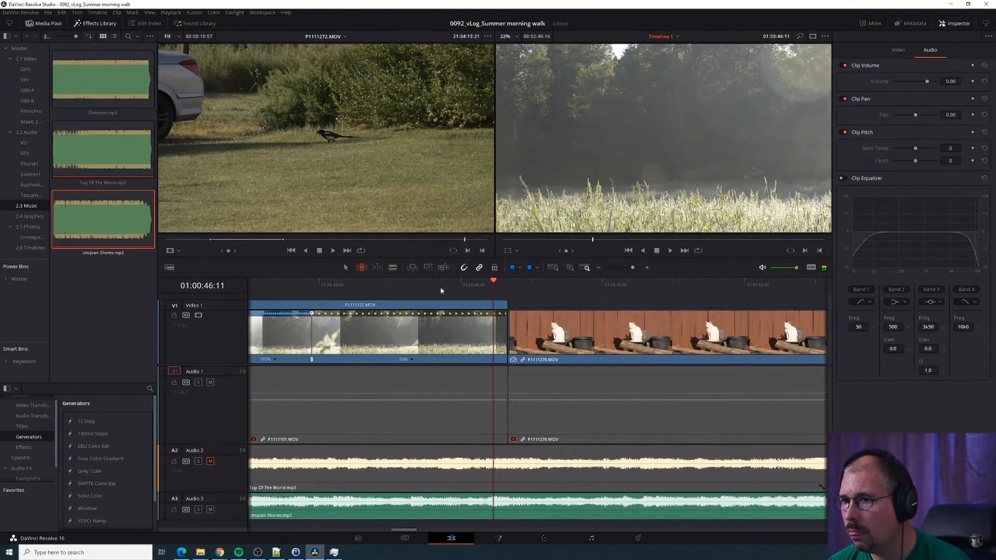
{"action": "left_click_drag", "start_coordinate": [502, 345], "coordinate": [487, 342]}
Replay the trimmed cut from P1111101.MOV to the cat clip to check it against the music beat
{"action": "key", "text": "slash"}
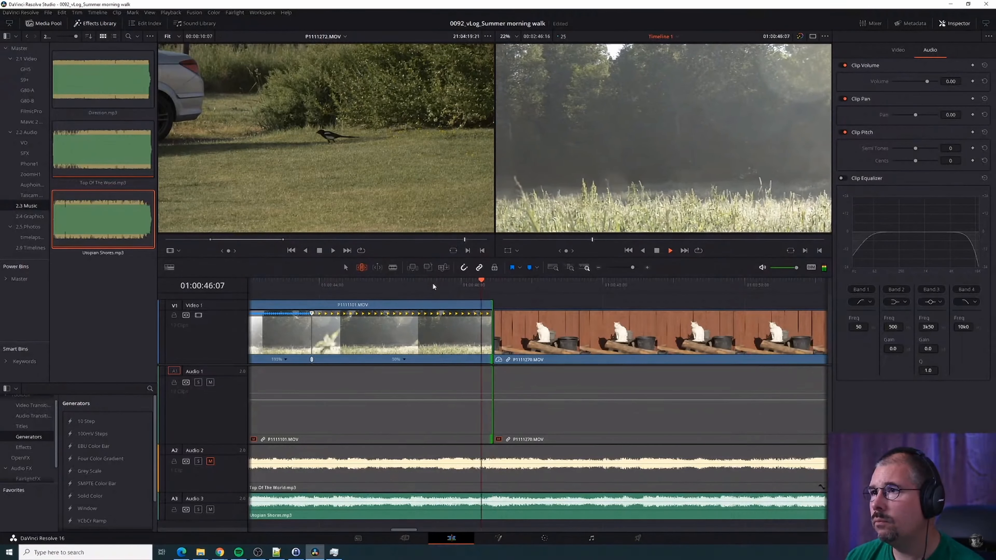
{"action": "left_click", "coordinate": [435, 283]}
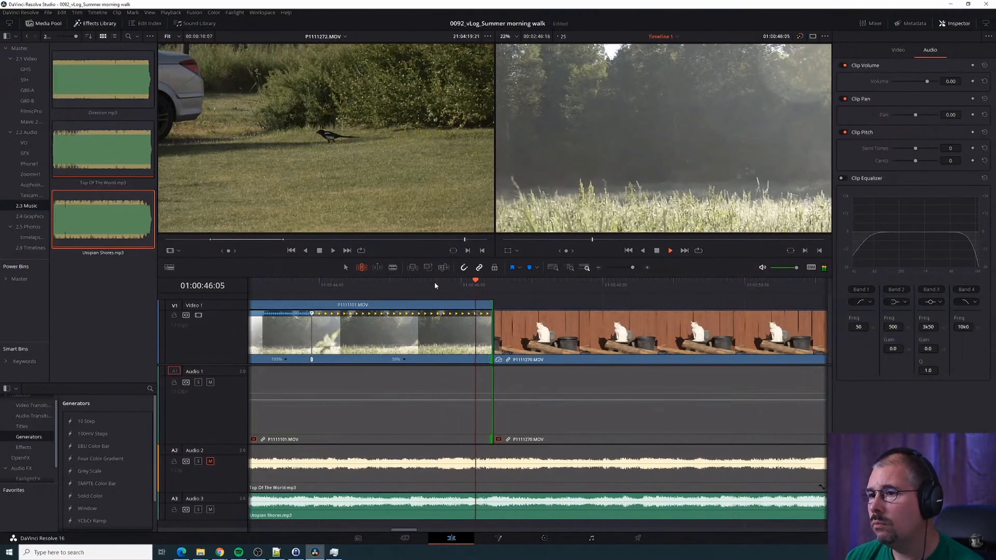
{"action": "key", "text": "space"}
{"action": "left_click", "coordinate": [487, 282]}
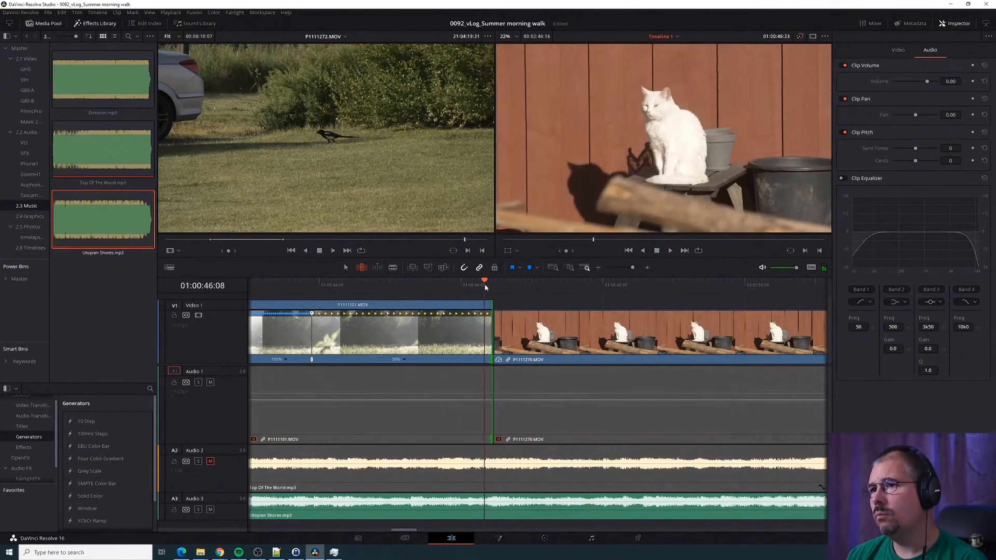
{"action": "key", "text": "slash"}
{"action": "key", "text": "Right"}
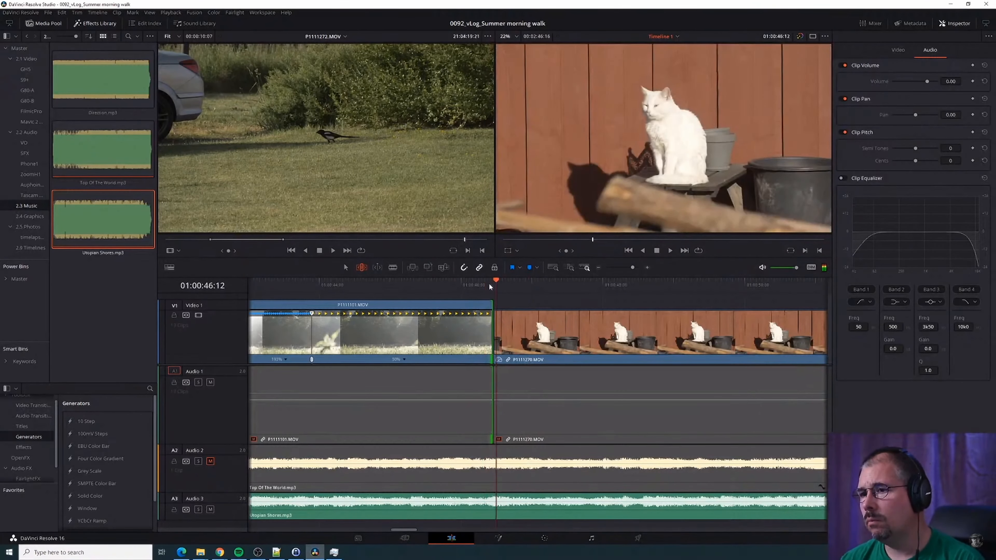
Step frame by frame around the cut at 01:00:46:11 with the timeline magnified to listen for the exact beat
{"action": "key", "text": "ctrl+equal"}
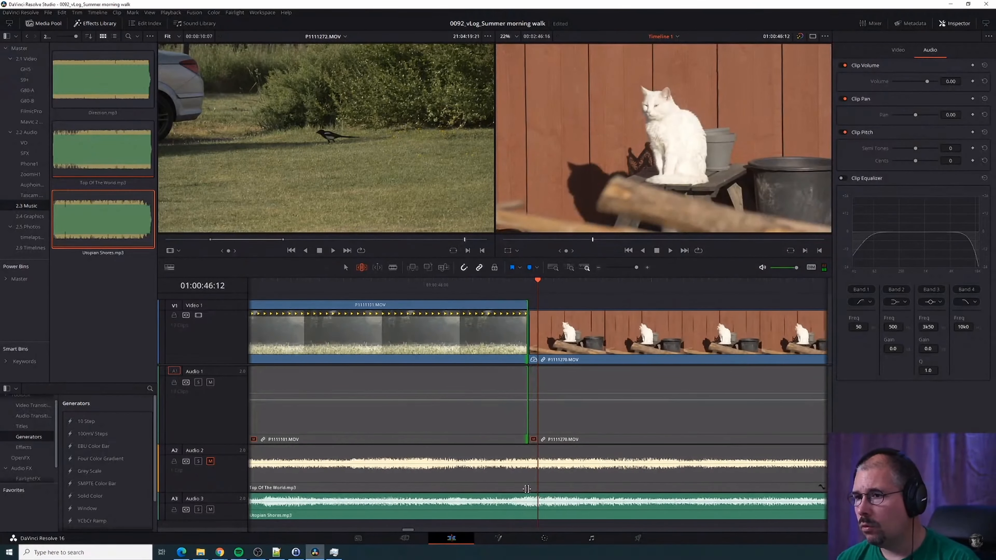
{"action": "scroll", "coordinate": [534, 483], "scroll_direction": "up", "scroll_amount": 8}
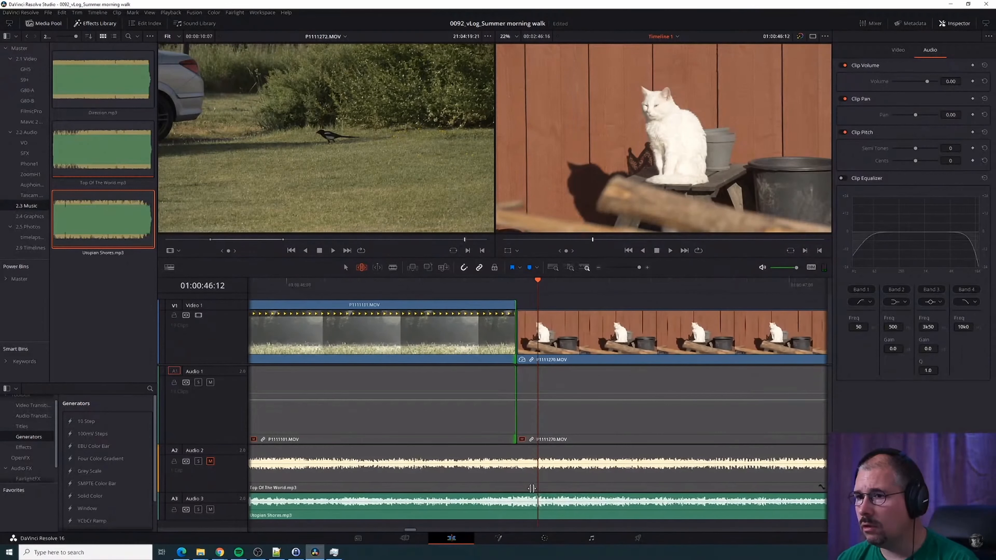
{"action": "scroll", "coordinate": [525, 490], "scroll_direction": "up", "scroll_amount": 2}
{"action": "key", "text": "Left"}
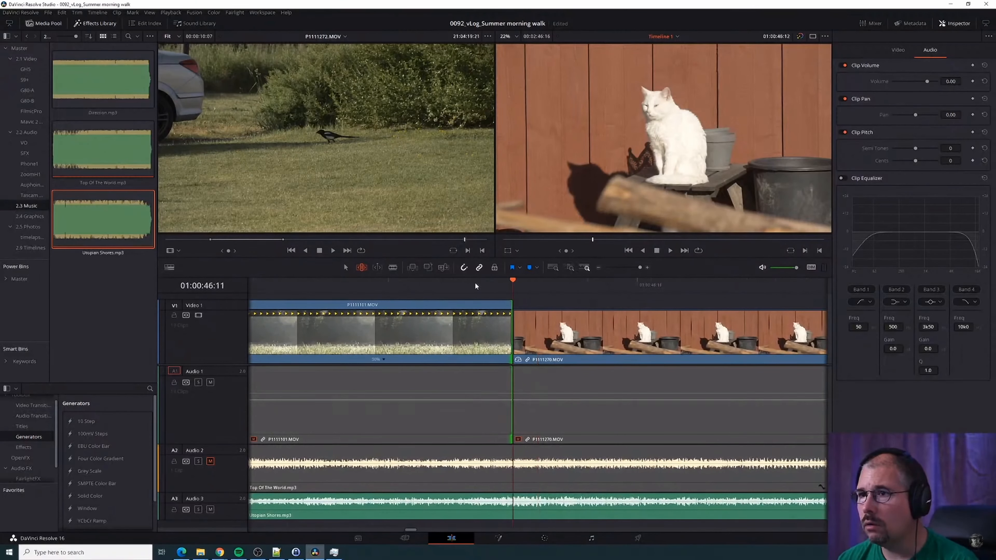
{"action": "key", "text": "Left"}
{"action": "key", "text": "Right"}
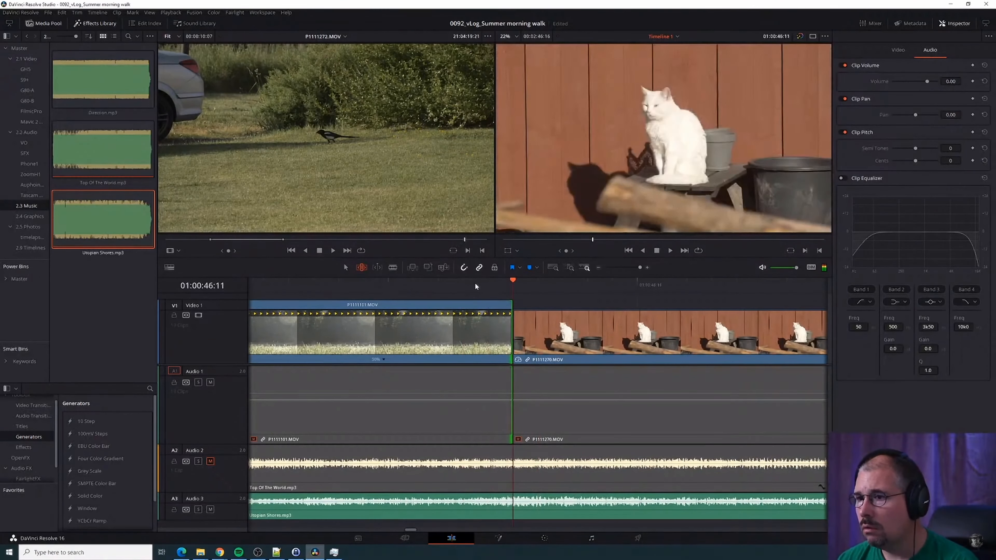
{"action": "key", "text": "Right"}
{"action": "key", "text": "Right"}
{"action": "key", "text": "Left"}
{"action": "key", "text": "Left"}
{"action": "key", "text": "Left"}
{"action": "key", "text": "Left"}
{"action": "key", "text": "Left"}
{"action": "key", "text": "Left"}
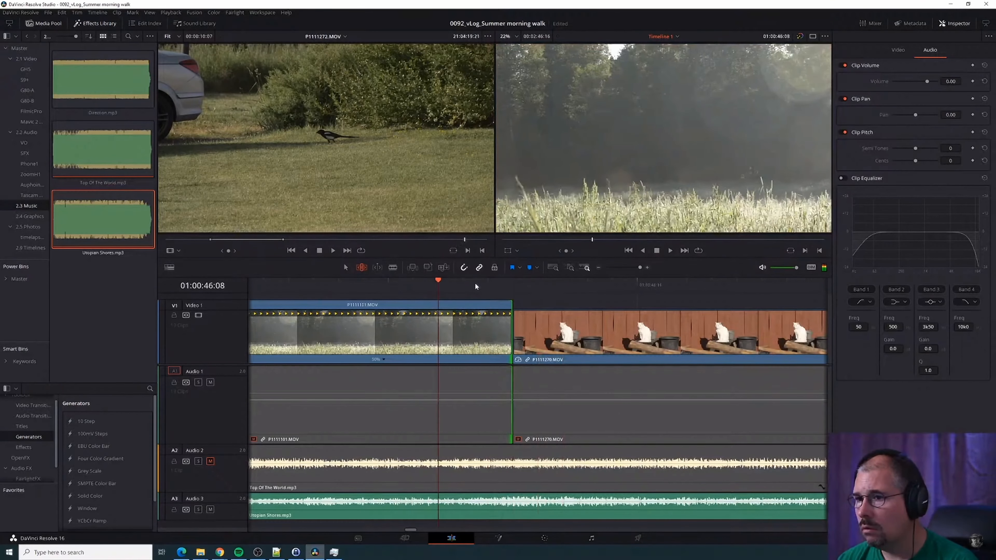
Play from just before the end of P1111101.MOV into P1111270.MOV to judge whether the cut lands on the beat
{"action": "key", "text": "space"}
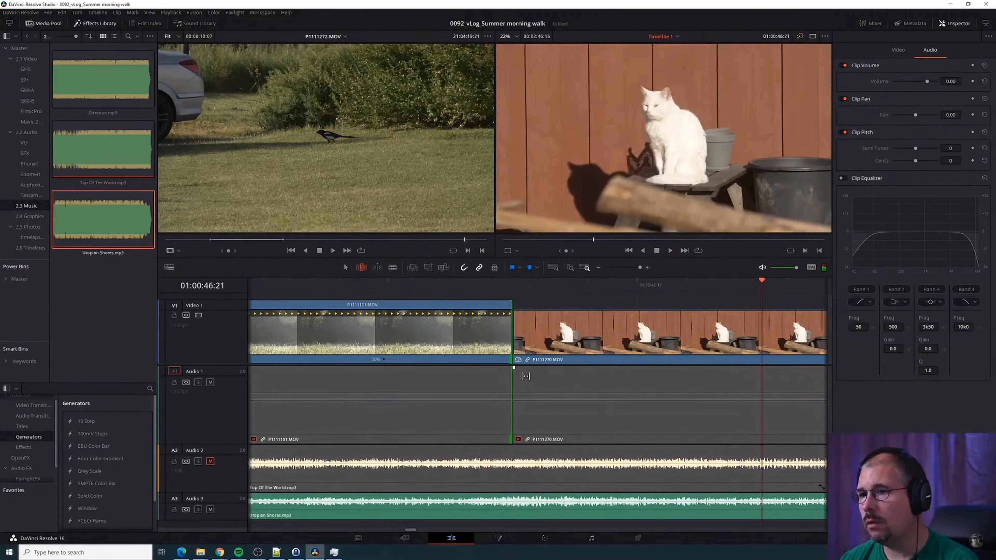
{"action": "left_click", "coordinate": [434, 286]}
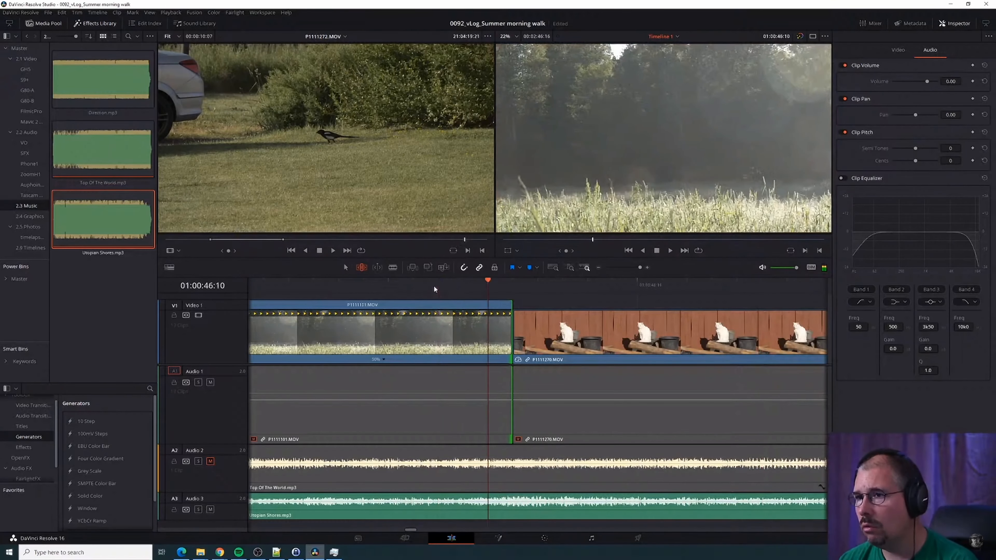
{"action": "key", "text": "Right"}
{"action": "key", "text": "Left"}
{"action": "key", "text": "Left"}
{"action": "key", "text": "space"}
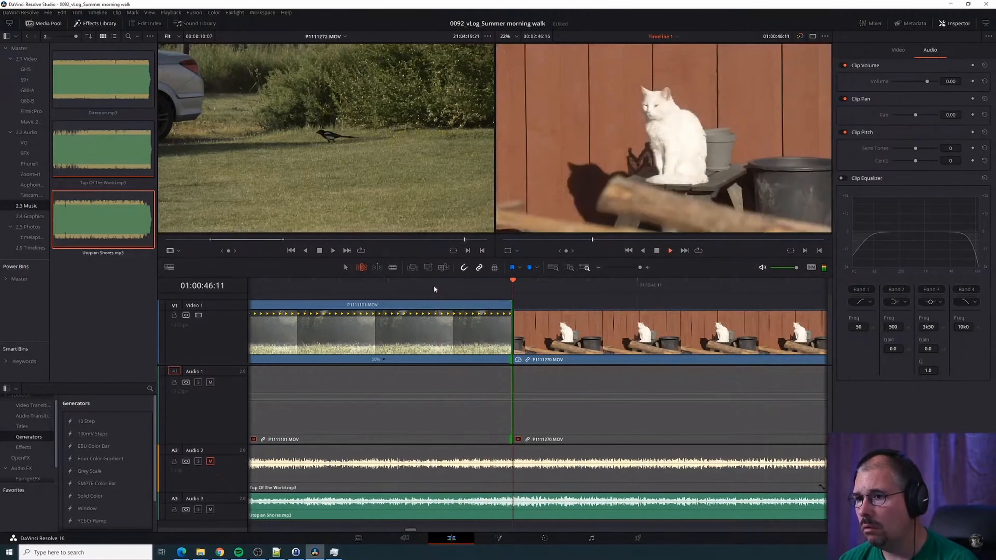
{"action": "key", "text": "space"}
Examine the last frames of P1111101.MOV from 01:00:46:07 up to the cut to pinpoint the frame where the beat starts
{"action": "scroll", "coordinate": [467, 349], "scroll_direction": "down", "scroll_amount": 5}
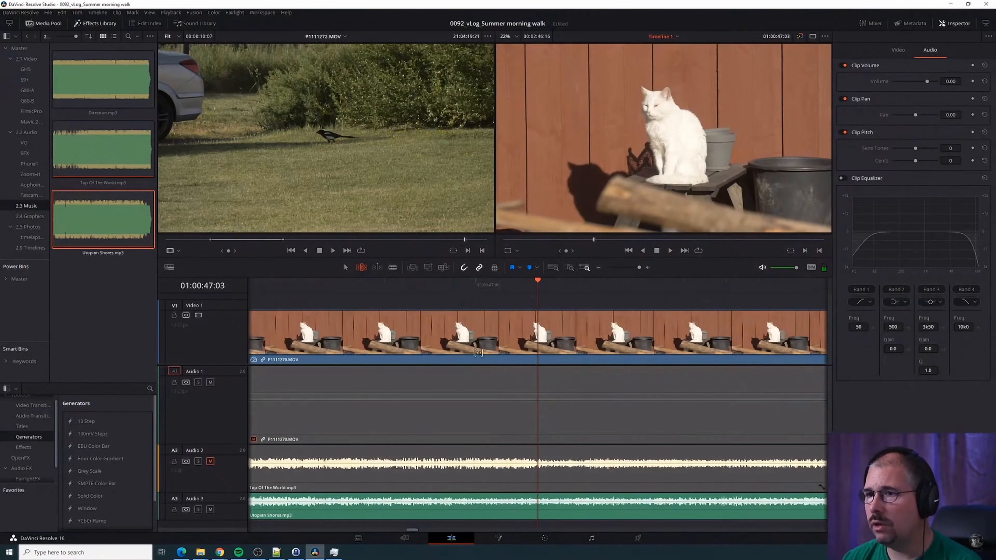
{"action": "scroll", "coordinate": [466, 349], "scroll_direction": "down", "scroll_amount": 3}
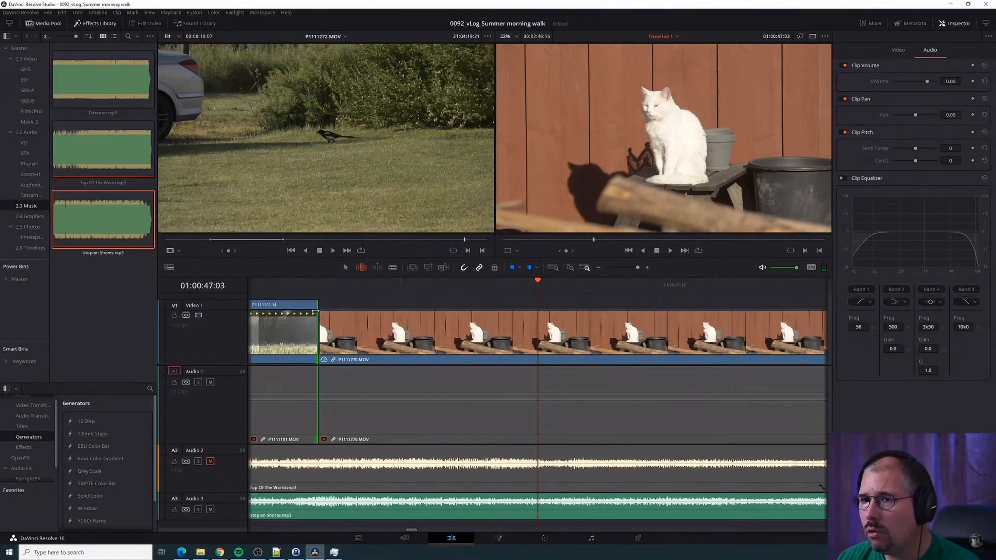
{"action": "scroll", "coordinate": [356, 328], "scroll_direction": "down", "scroll_amount": 2}
{"action": "left_click", "coordinate": [313, 291]}
{"action": "scroll", "coordinate": [313, 291], "scroll_direction": "up", "scroll_amount": 3}
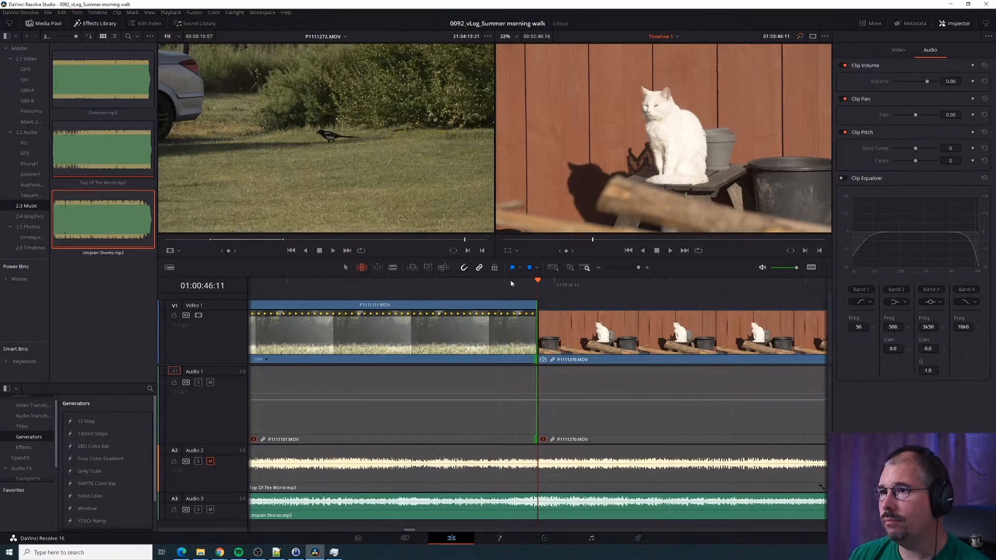
{"action": "left_click_drag", "start_coordinate": [511, 281], "coordinate": [470, 283]}
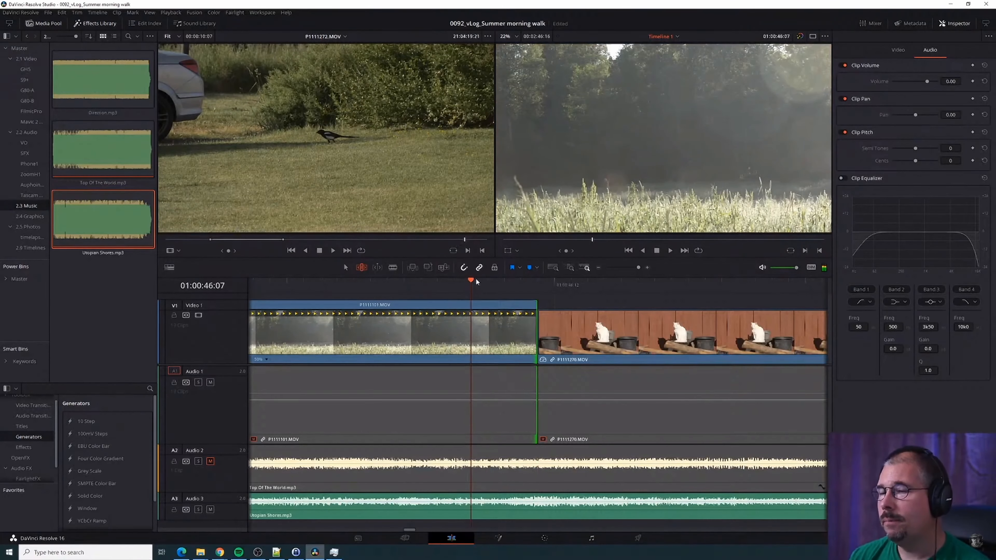
{"action": "key", "text": "Right"}
{"action": "key", "text": "Right"}
{"action": "key", "text": "Right"}
{"action": "key", "text": "Right"}
{"action": "key", "text": "Left"}
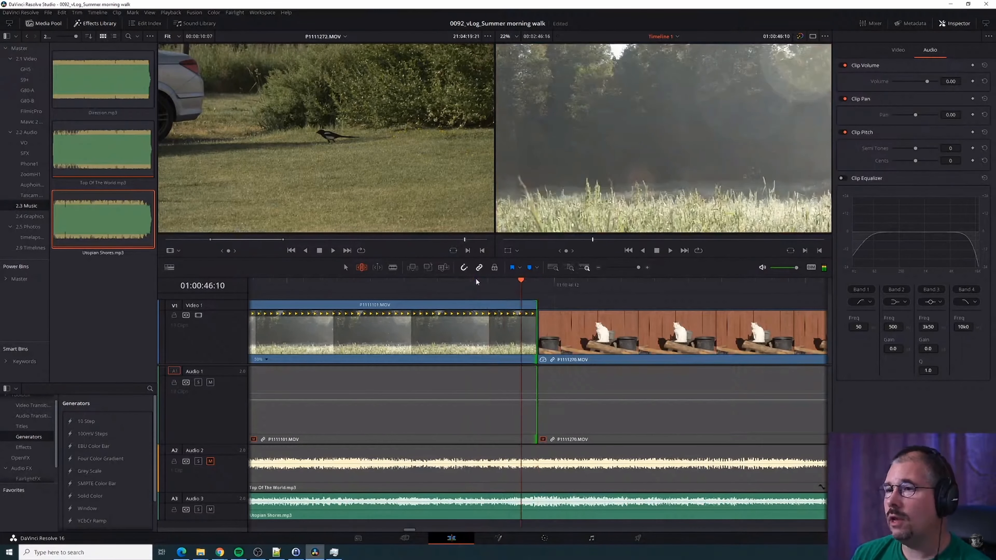
{"action": "key", "text": "Right"}
{"action": "key", "text": "Left"}
{"action": "key", "text": "Left"}
{"action": "key", "text": "Left"}
{"action": "key", "text": "Left"}
{"action": "key", "text": "Left"}
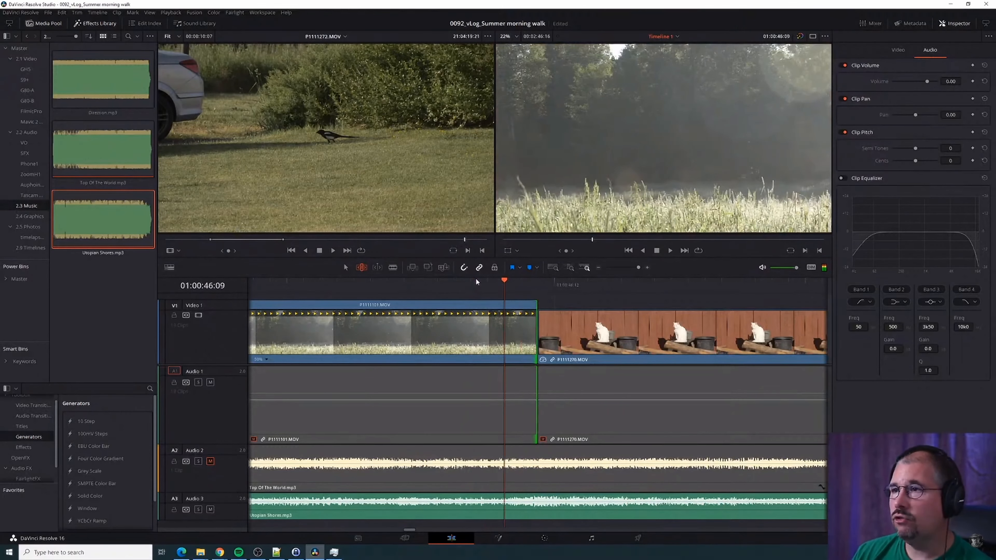
Ripple-trim the end of P1111101.MOV back one frame to 01:00:46:10 and replay the cut
{"action": "key", "text": "Right"}
{"action": "key", "text": "Right"}
{"action": "key", "text": "Right"}
{"action": "key", "text": "Right"}
{"action": "key", "text": "Right"}
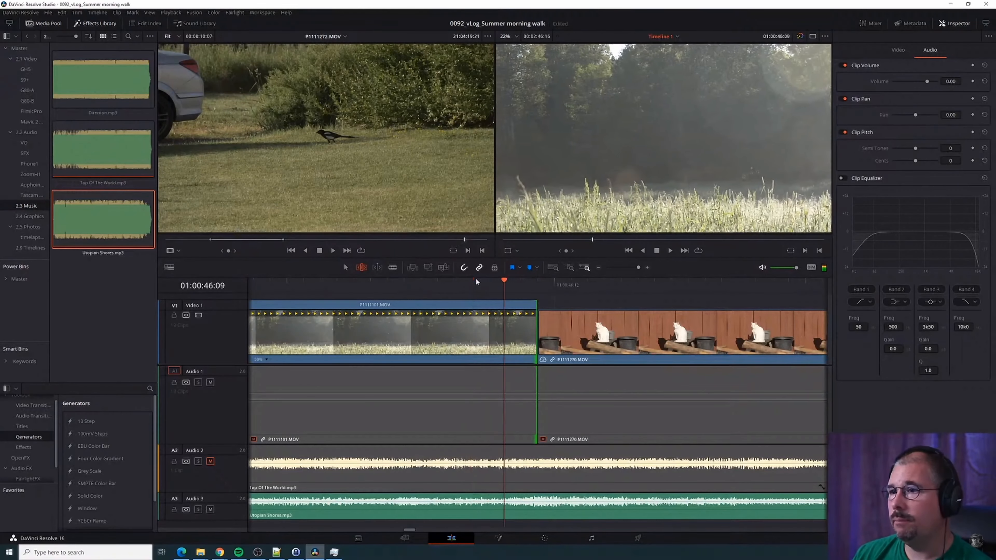
{"action": "key", "text": "Left"}
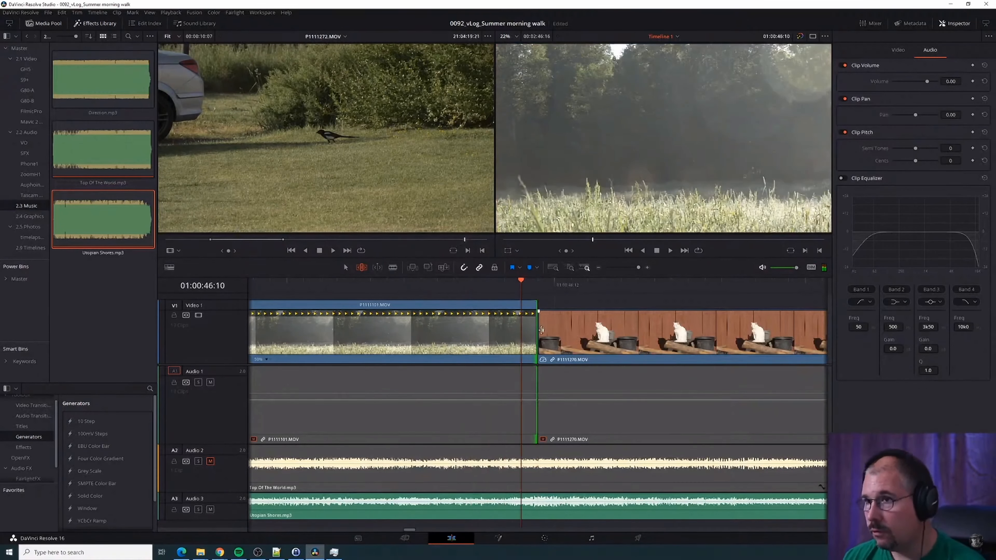
{"action": "left_click_drag", "start_coordinate": [537, 321], "coordinate": [526, 323]}
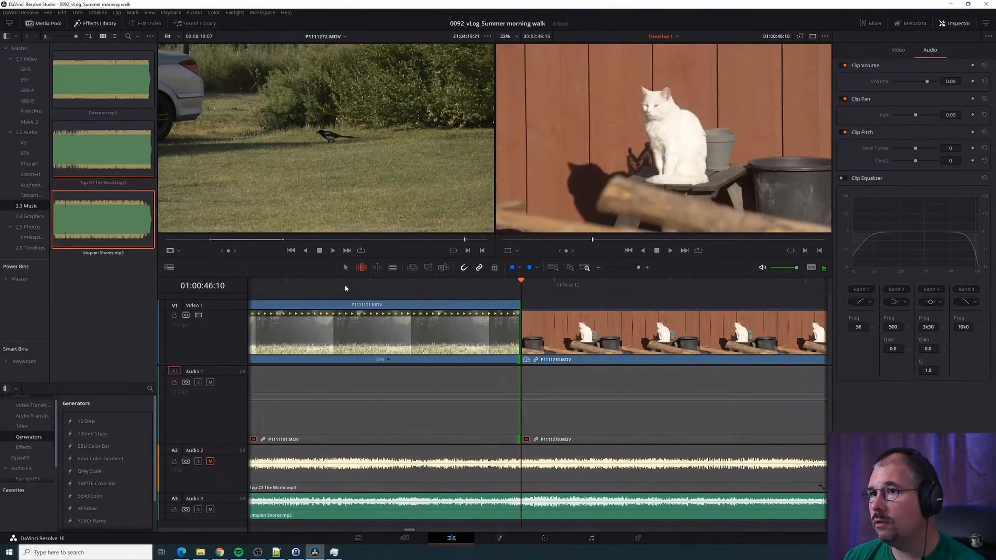
{"action": "left_click", "coordinate": [334, 283]}
{"action": "key", "text": "space"}
{"action": "key", "text": "space"}
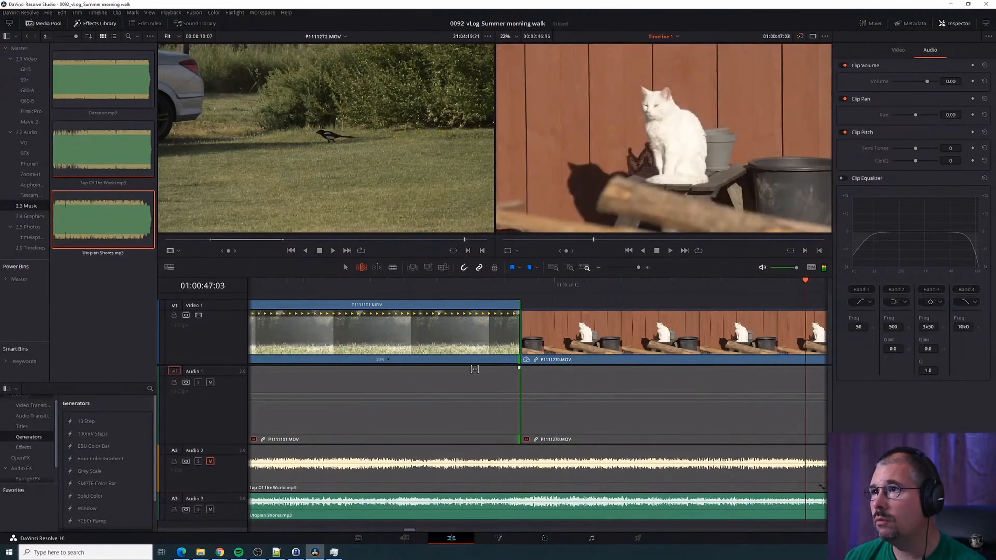
Play through the cat clip P1111270.MOV and on into the first P1111271.MOV clip to check the timing against the music
{"action": "scroll", "coordinate": [503, 363], "scroll_direction": "down", "scroll_amount": 3}
{"action": "scroll", "coordinate": [508, 366], "scroll_direction": "down", "scroll_amount": 4}
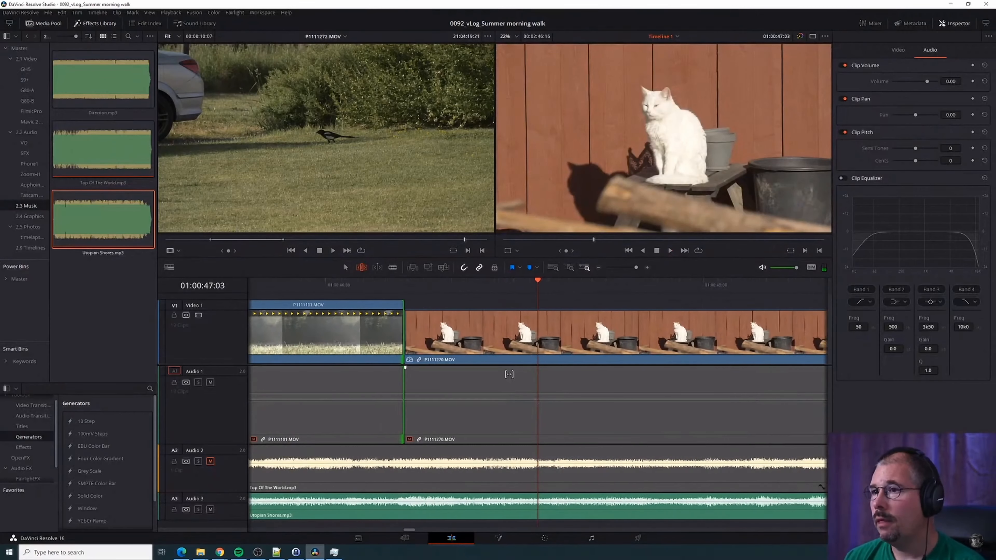
{"action": "scroll", "coordinate": [506, 371], "scroll_direction": "down", "scroll_amount": 6}
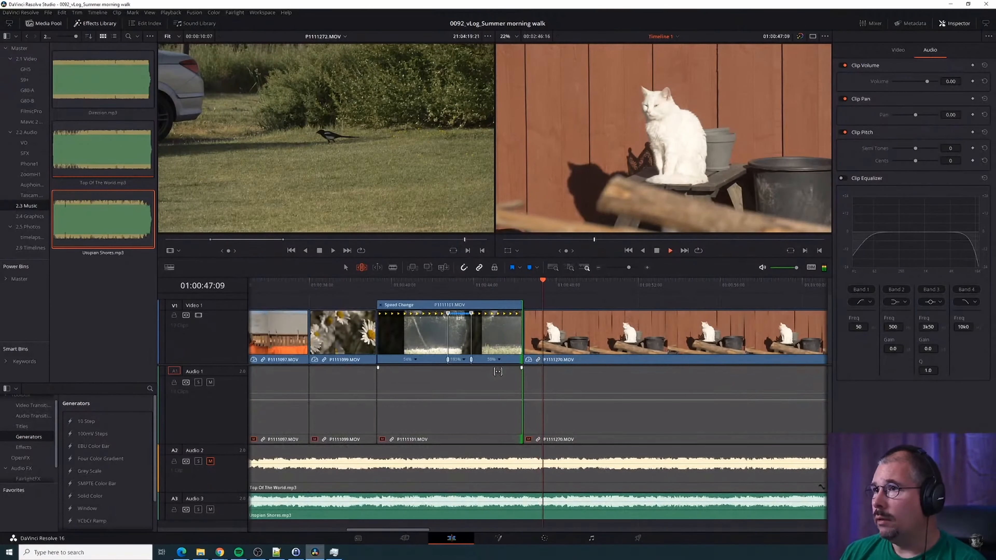
{"action": "scroll", "coordinate": [543, 377], "scroll_direction": "up", "scroll_amount": 8}
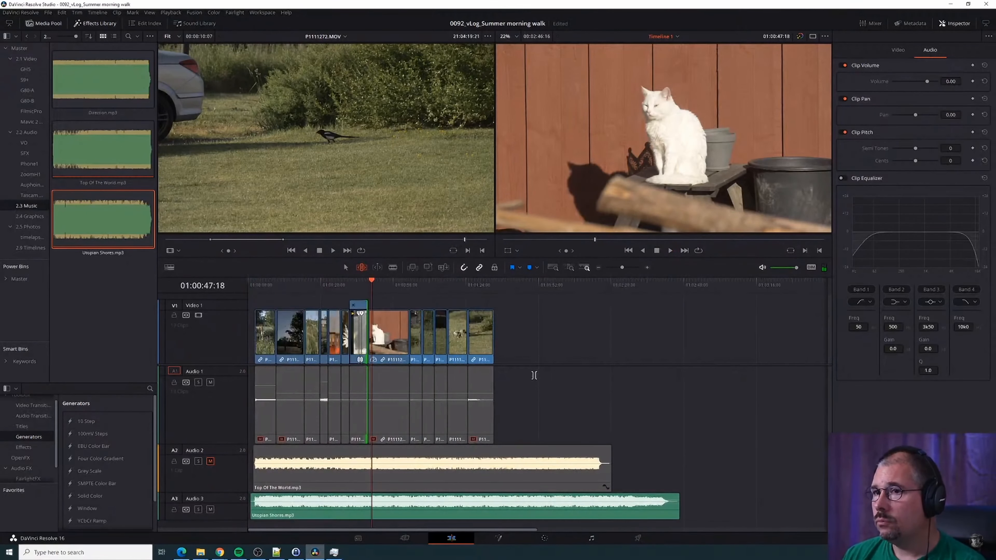
{"action": "key", "text": "space"}
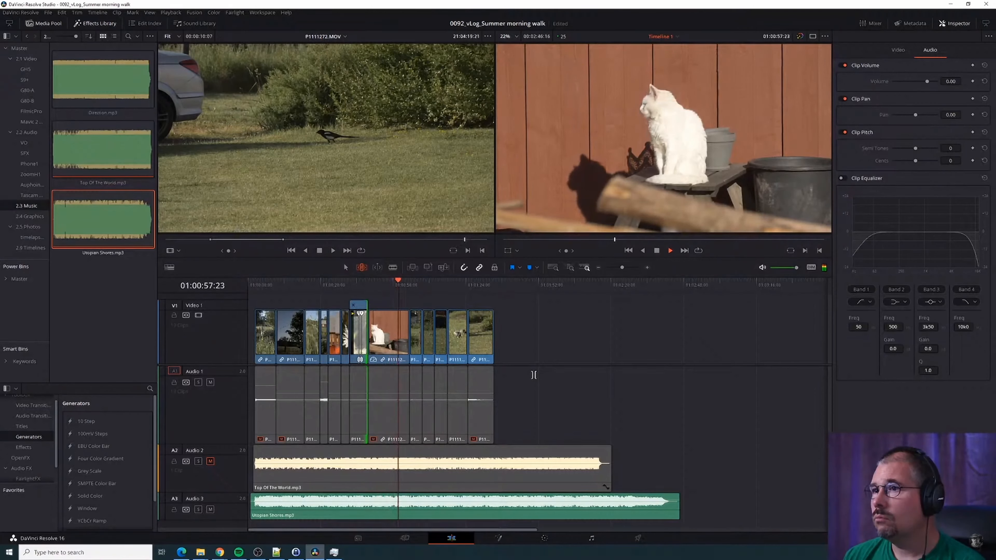
{"action": "key", "text": "space"}
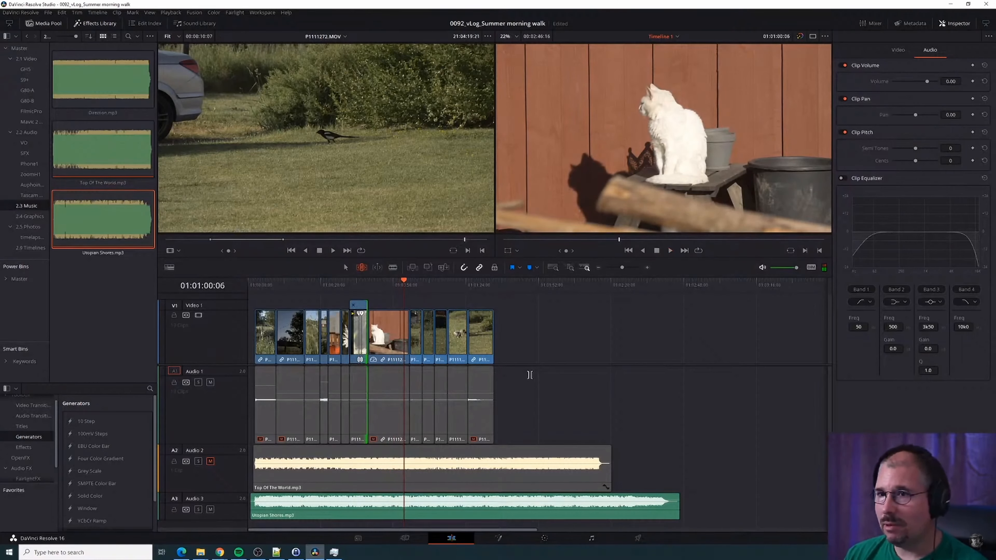
{"action": "key", "text": "a"}
{"action": "left_click", "coordinate": [392, 336]}
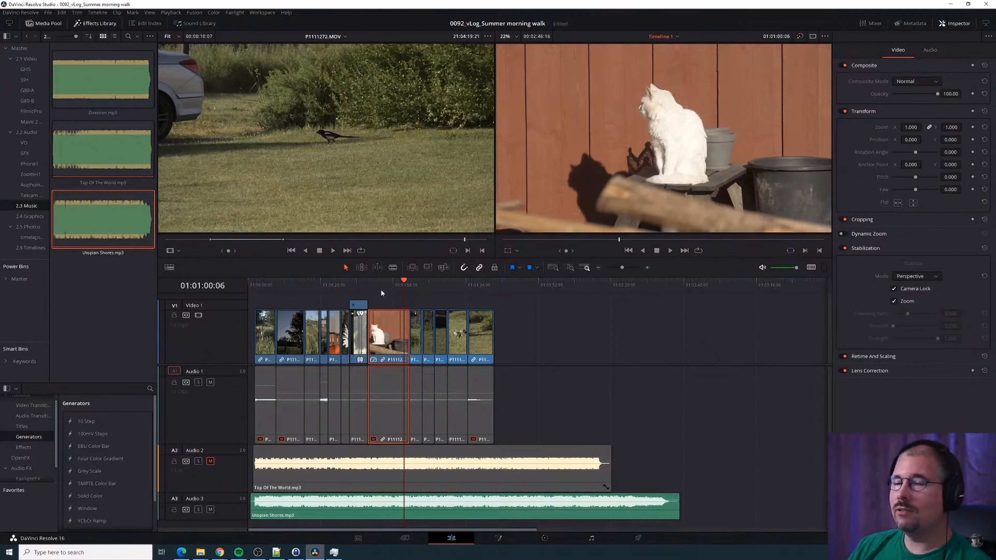
{"action": "key", "text": "space"}
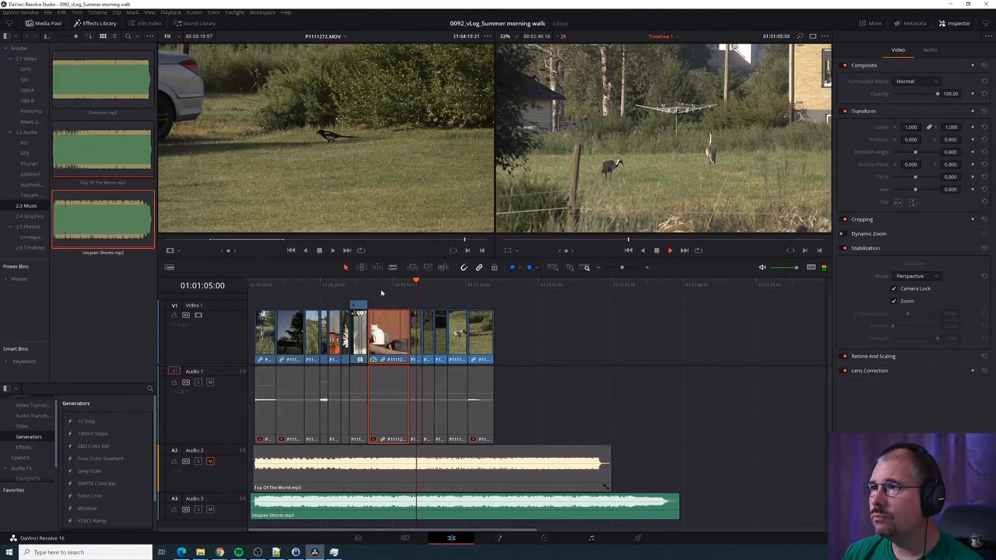
{"action": "key", "text": "space"}
Enable Camera Lock stabilization on the first P1111271.MOV clip after the cat clip and replay it
{"action": "scroll", "coordinate": [448, 339], "scroll_direction": "up", "scroll_amount": 1}
{"action": "scroll", "coordinate": [447, 339], "scroll_direction": "up", "scroll_amount": 5}
{"action": "left_click", "coordinate": [519, 343]}
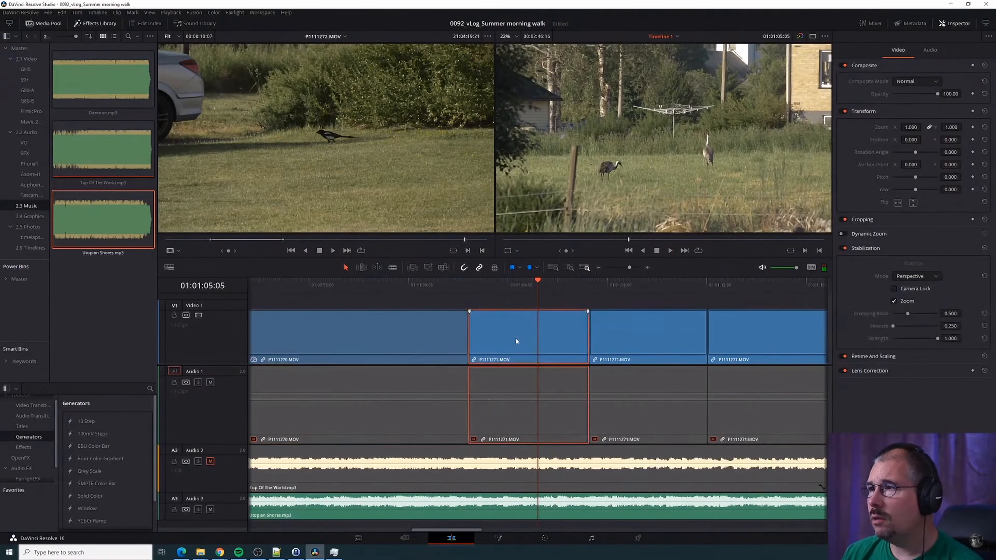
{"action": "left_click", "coordinate": [473, 288]}
{"action": "key", "text": "space"}
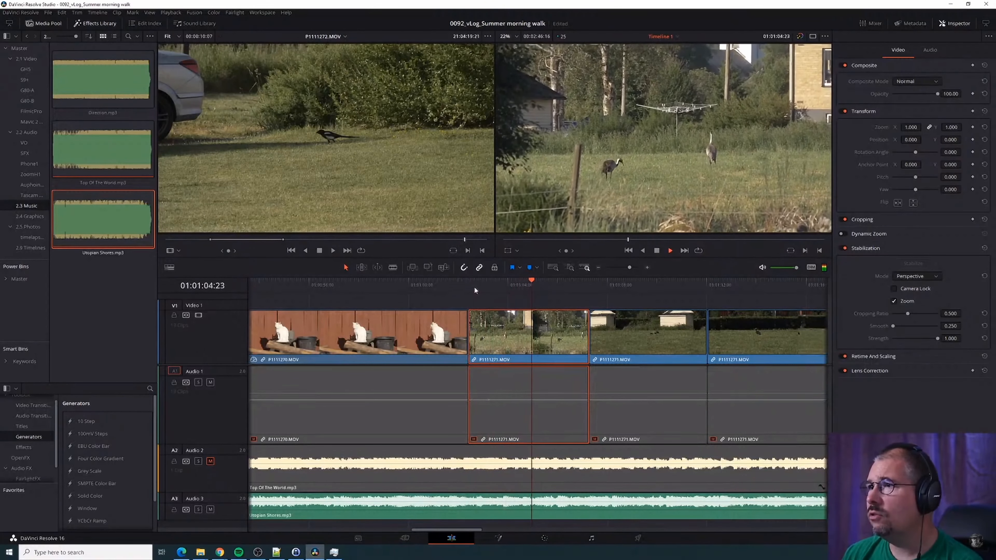
{"action": "key", "text": "space"}
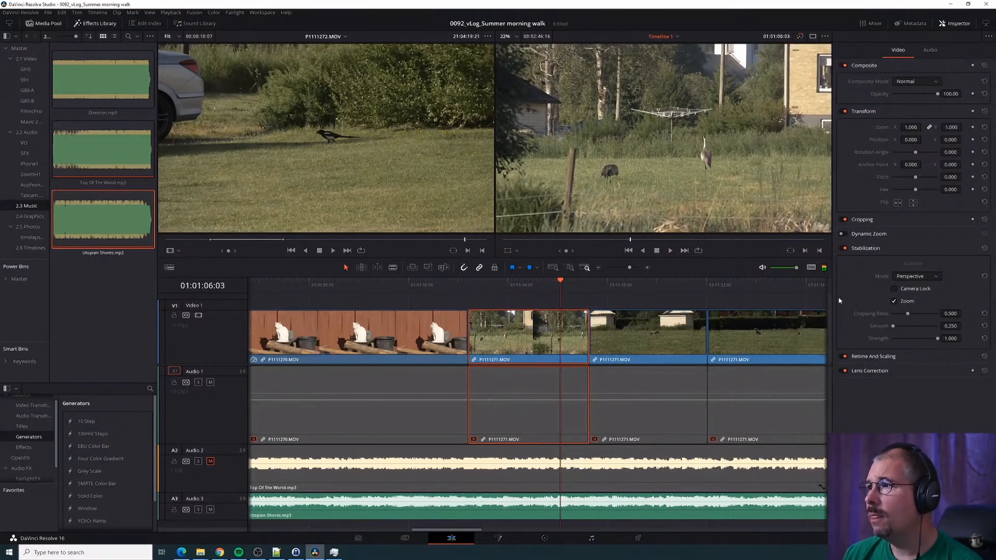
{"action": "left_click", "coordinate": [893, 289]}
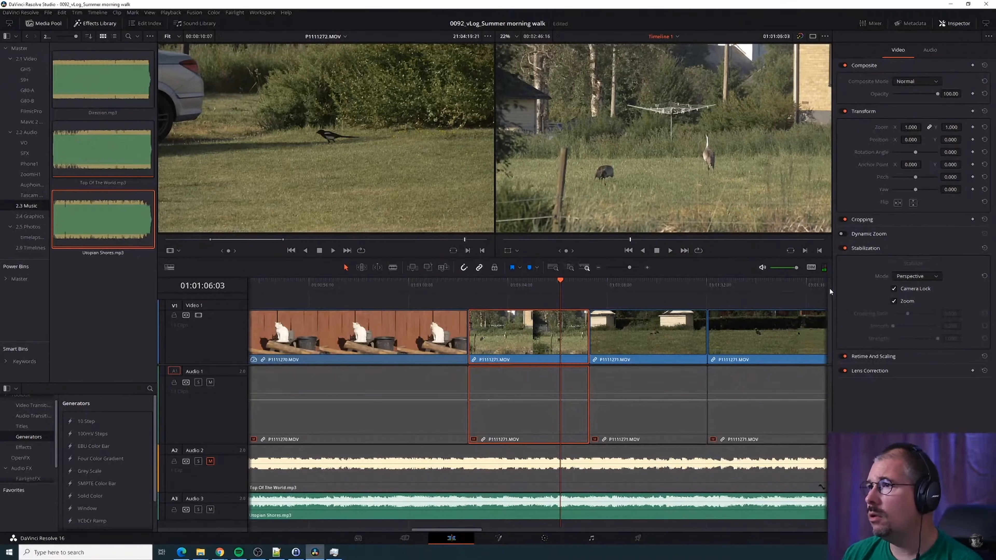
{"action": "left_click", "coordinate": [469, 289]}
{"action": "key", "text": "space"}
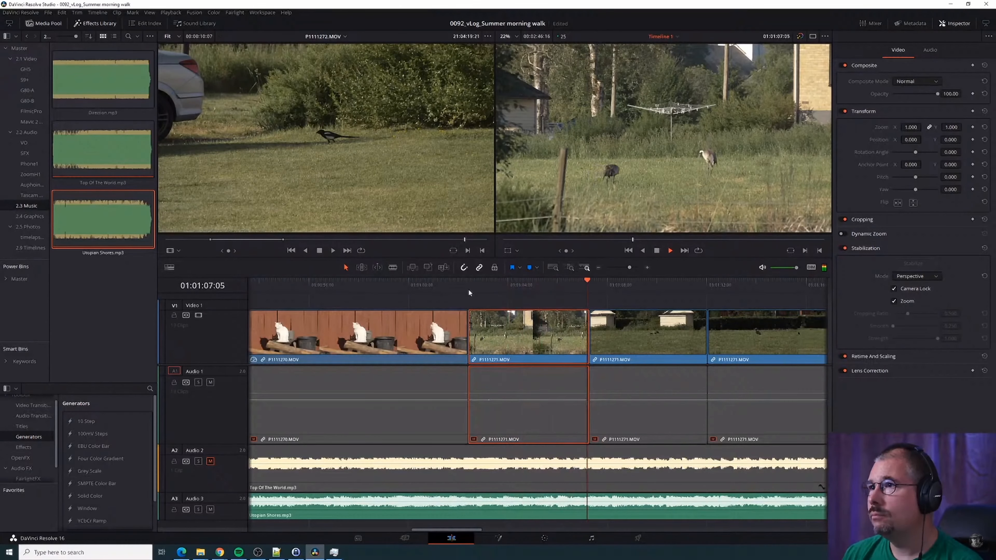
{"action": "key", "text": "space"}
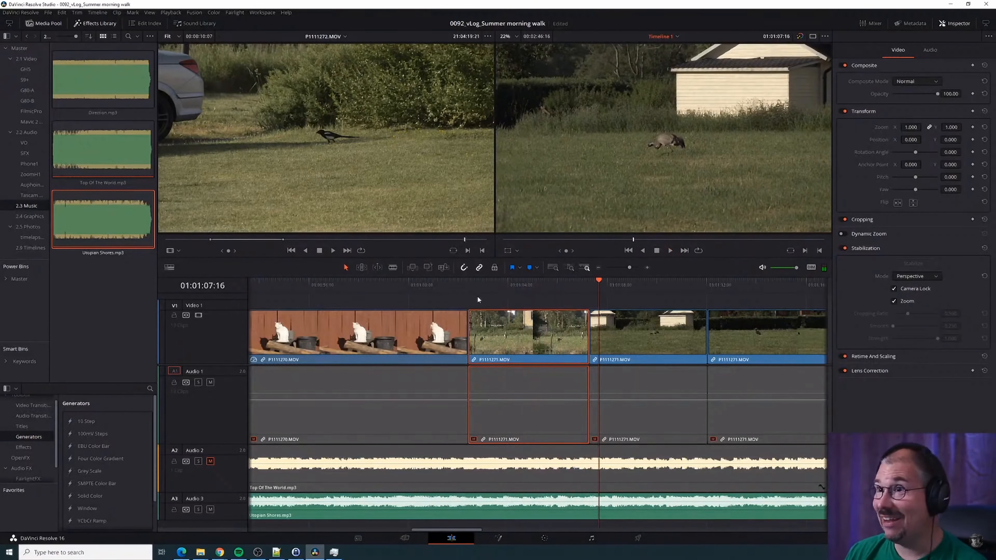
Replay the stabilized first P1111271.MOV clip after the cat clip from its start to judge the camera movement
{"action": "left_click", "coordinate": [483, 292]}
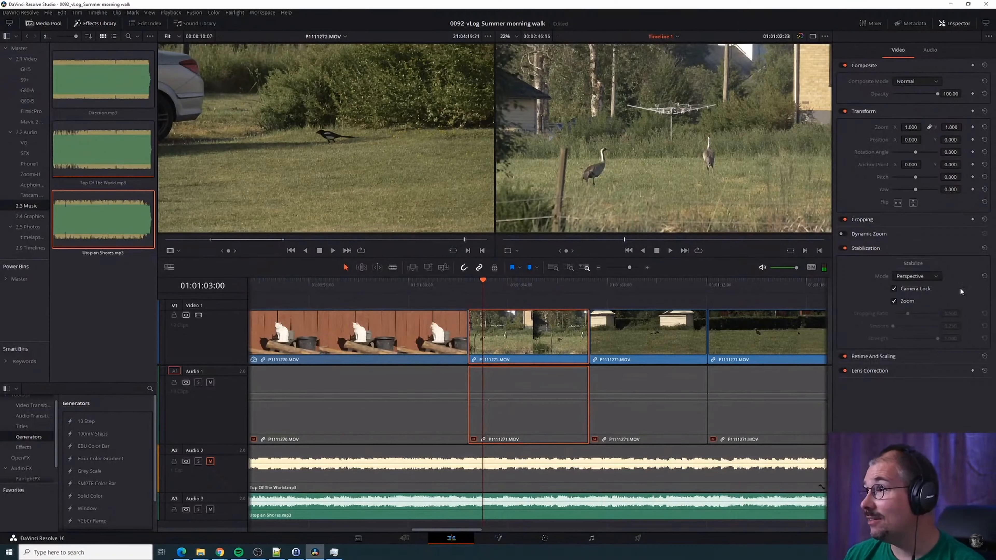
{"action": "left_click", "coordinate": [469, 280]}
{"action": "key", "text": "space"}
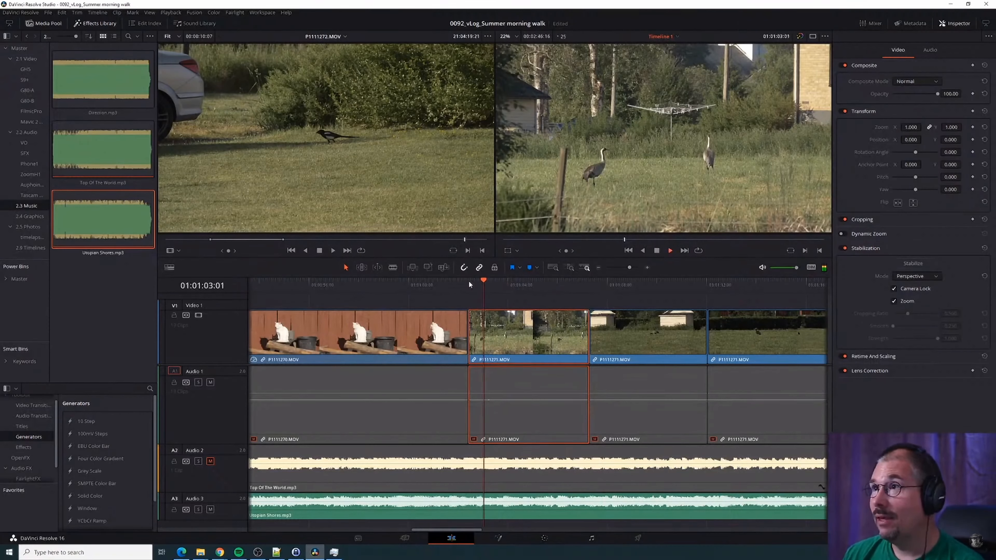
{"action": "key", "text": "space"}
{"action": "key", "text": "space"}
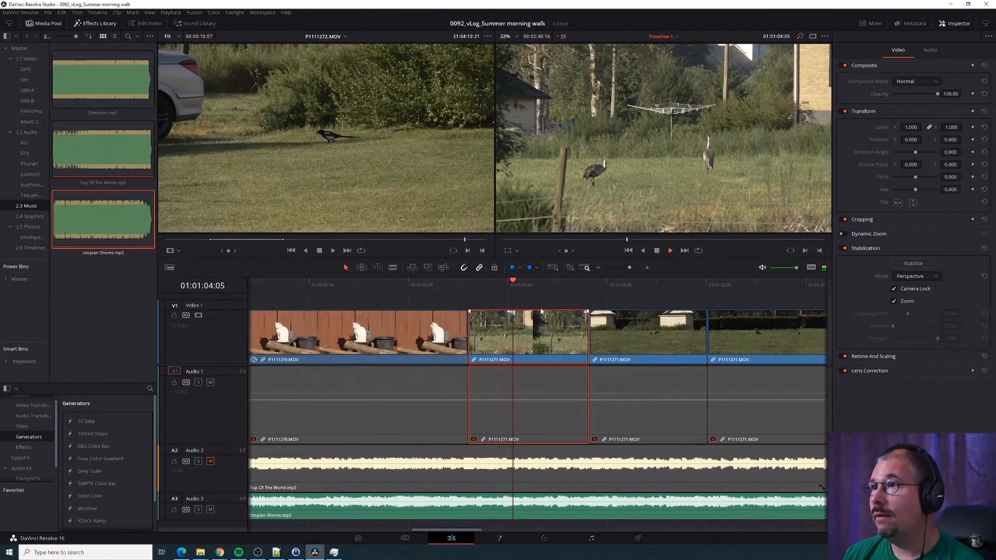
{"action": "key", "text": "space"}
Reset the stabilization on the first P1111271.MOV clip and play the clip in its original state for comparison
{"action": "left_click", "coordinate": [984, 248]}
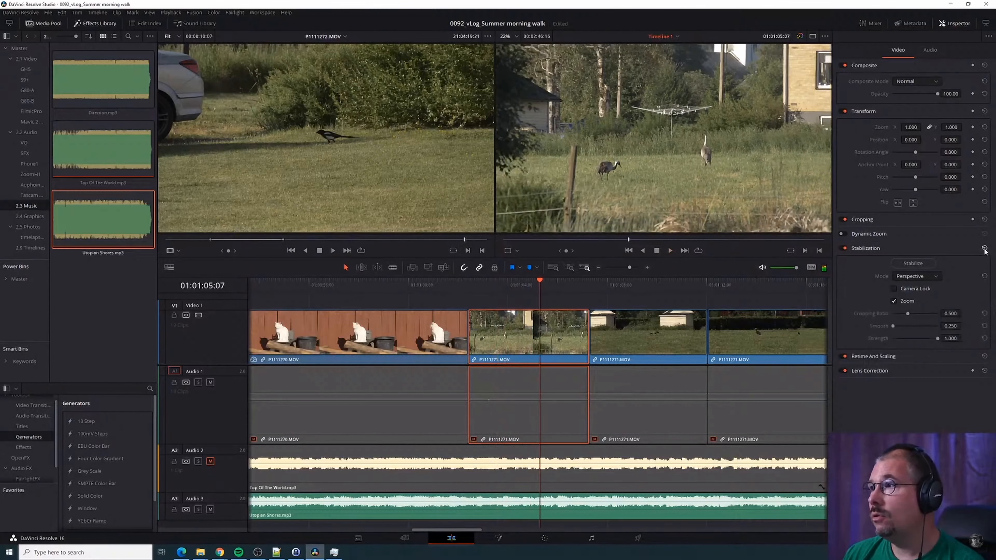
{"action": "left_click", "coordinate": [470, 288]}
{"action": "key", "text": "space"}
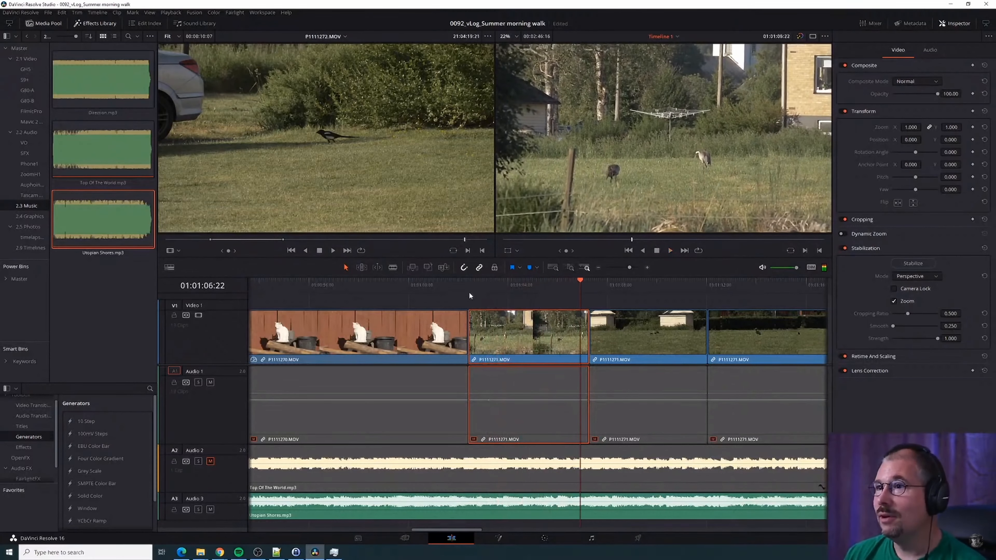
{"action": "left_click", "coordinate": [469, 292]}
{"action": "key", "text": "space"}
Stabilize the first P1111271.MOV clip again in Perspective mode with Camera Lock and replay it
{"action": "left_click", "coordinate": [894, 289]}
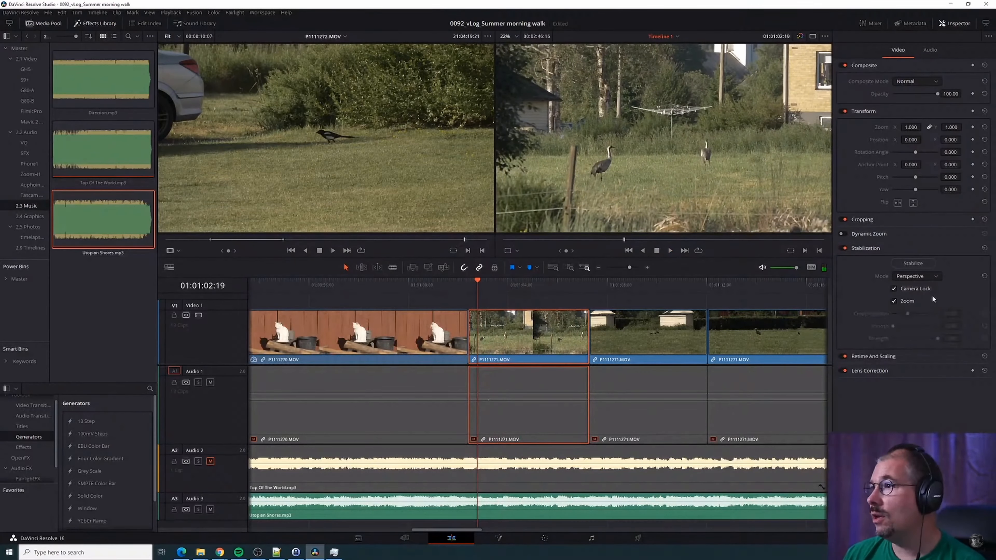
{"action": "left_click", "coordinate": [914, 262]}
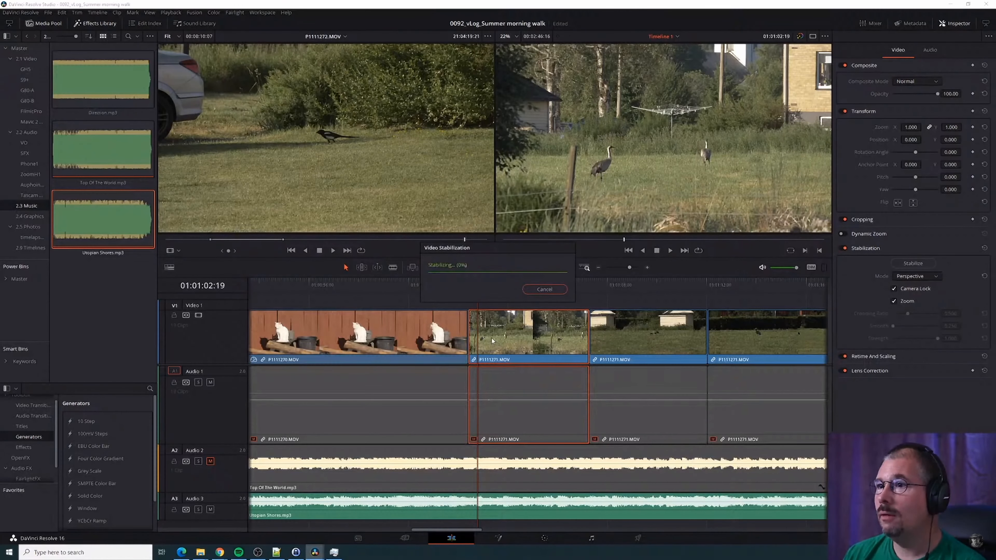
{"action": "left_click", "coordinate": [468, 284]}
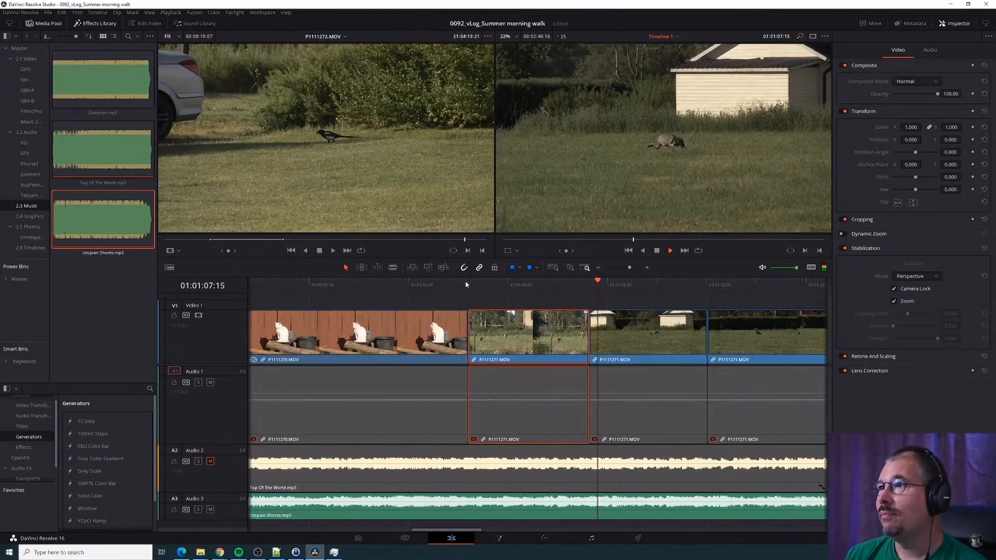
{"action": "key", "text": "space"}
Apply Perspective stabilization with Camera Lock to the second P1111271.MOV clip and play it back up to the following cut
{"action": "scroll", "coordinate": [638, 364], "scroll_direction": "down", "scroll_amount": 3}
{"action": "scroll", "coordinate": [637, 360], "scroll_direction": "down", "scroll_amount": 2}
{"action": "scroll", "coordinate": [598, 357], "scroll_direction": "up", "scroll_amount": 5}
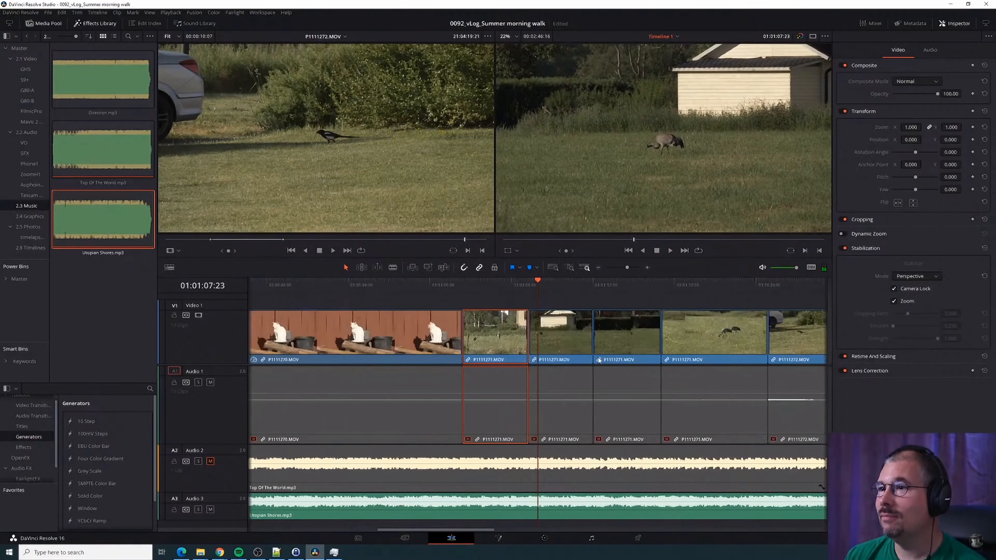
{"action": "left_click_drag", "start_coordinate": [537, 277], "coordinate": [569, 287]}
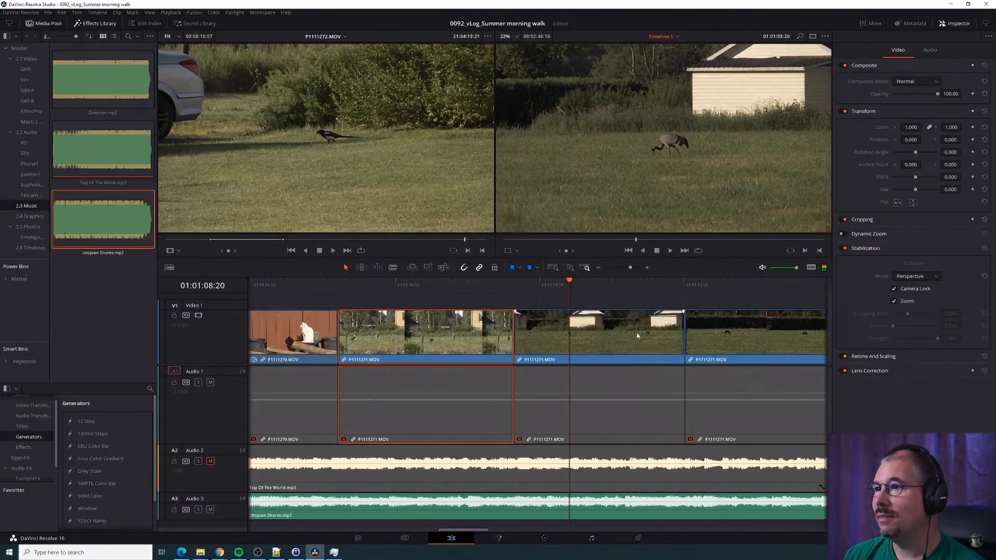
{"action": "left_click", "coordinate": [893, 288]}
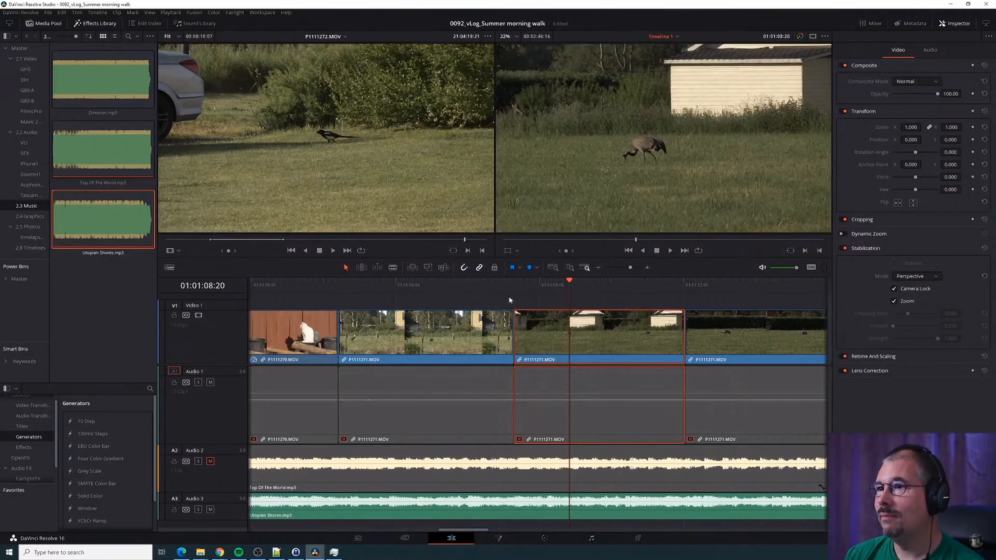
{"action": "left_click", "coordinate": [522, 289]}
{"action": "key", "text": "space"}
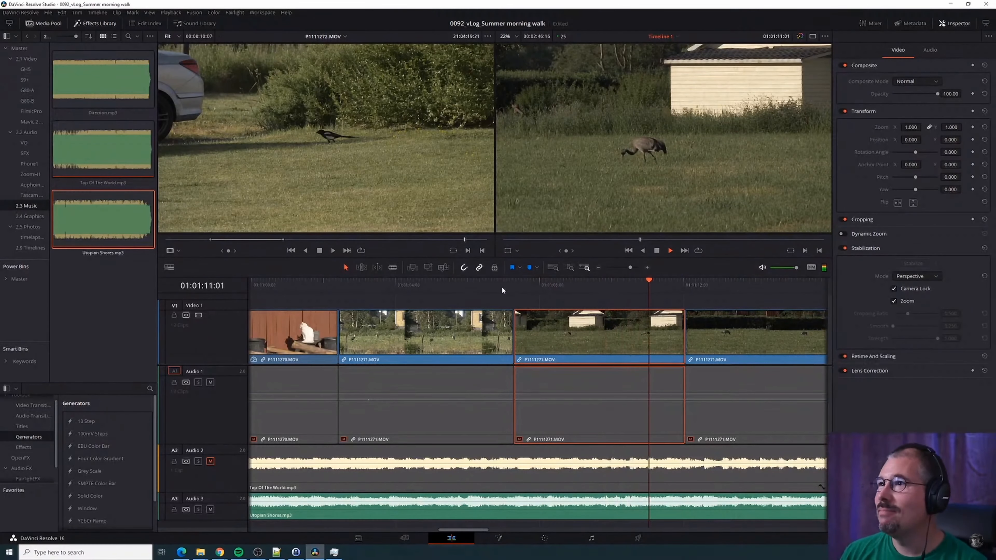
{"action": "key", "text": "space"}
Select the third P1111271.MOV clip and play it from its start to examine how shaky the footage is
{"action": "scroll", "coordinate": [588, 336], "scroll_direction": "down", "scroll_amount": 2}
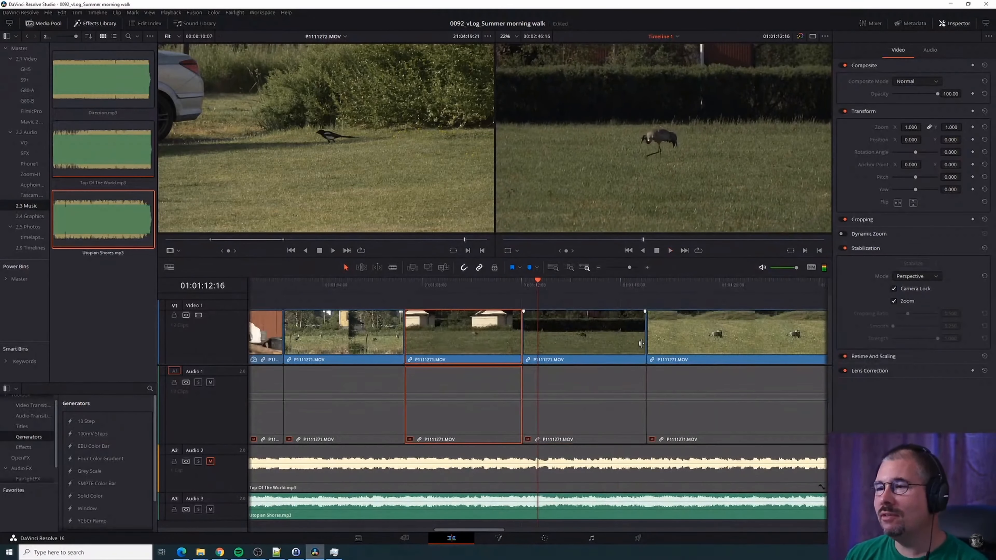
{"action": "left_click", "coordinate": [527, 286]}
{"action": "key", "text": "space"}
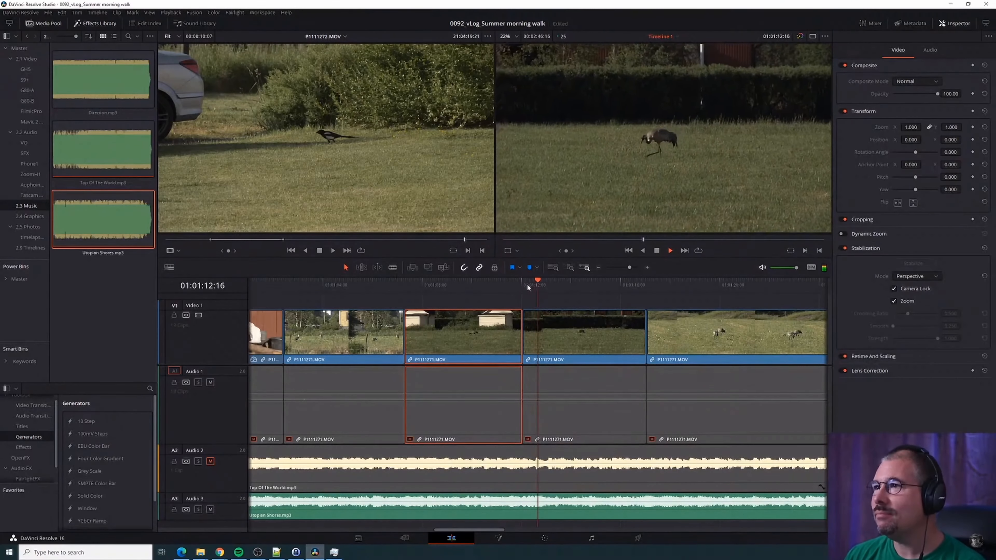
{"action": "key", "text": "space"}
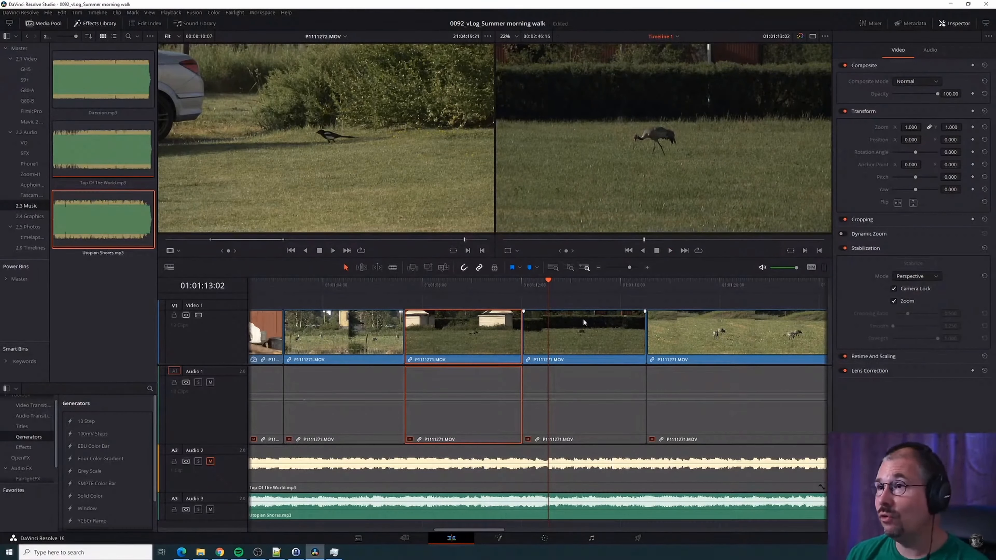
{"action": "left_click", "coordinate": [530, 283]}
{"action": "left_click", "coordinate": [550, 323]}
{"action": "left_click_drag", "start_coordinate": [532, 286], "coordinate": [538, 285]}
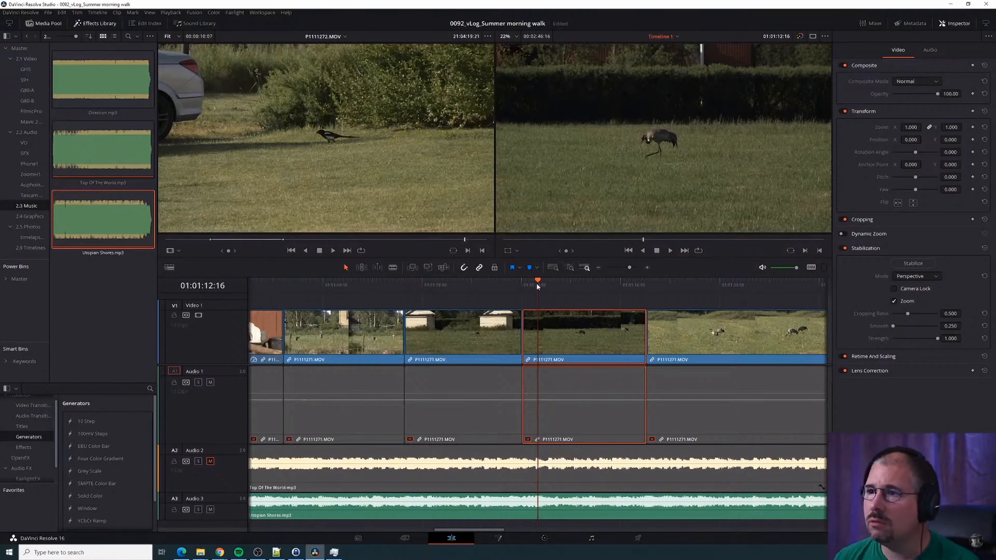
{"action": "mouse_move", "coordinate": [537, 285]}
{"action": "left_mouse_down"}
{"action": "mouse_move", "coordinate": [564, 283]}
{"action": "mouse_move", "coordinate": [530, 286]}
{"action": "left_mouse_up"}
{"action": "key", "text": "space"}
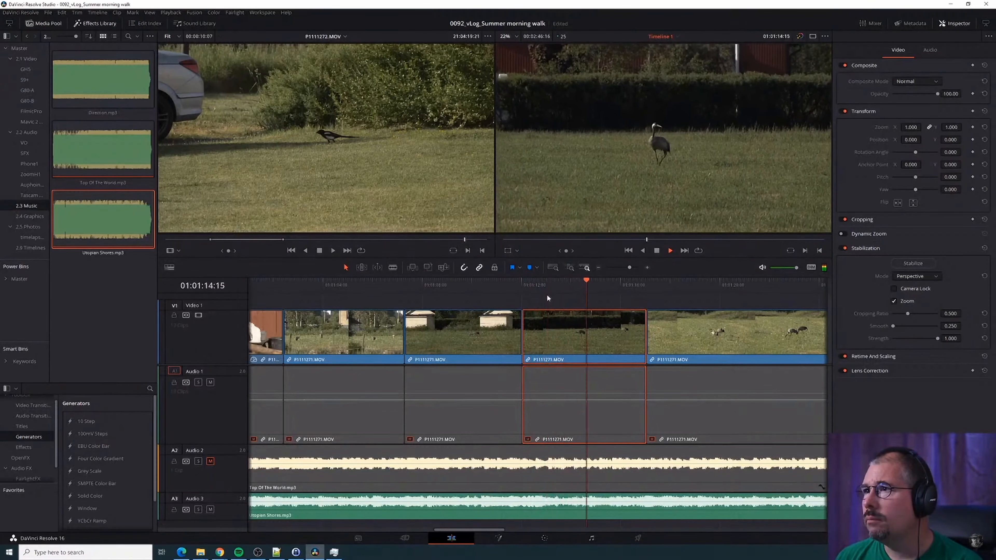
{"action": "key", "text": "space"}
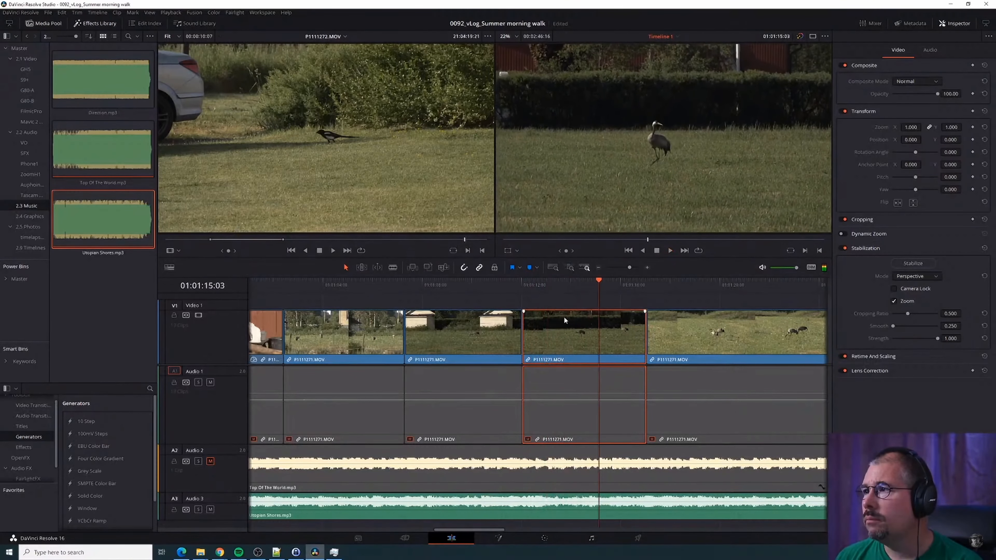
Try Perspective stabilization with Camera Lock on the third P1111271.MOV clip and play back the outcome
{"action": "left_click", "coordinate": [894, 289]}
{"action": "left_click", "coordinate": [914, 264]}
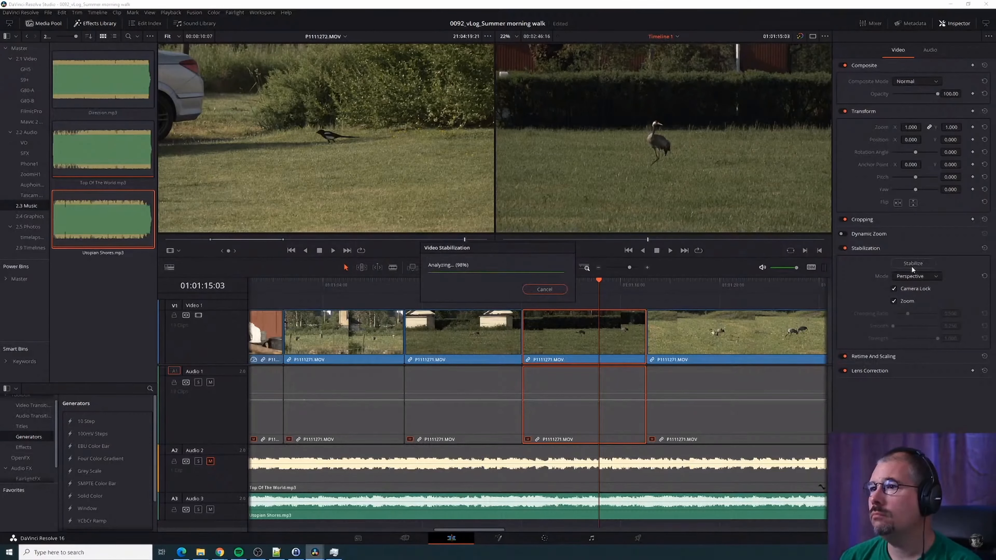
{"action": "left_click", "coordinate": [524, 285]}
{"action": "key", "text": "space"}
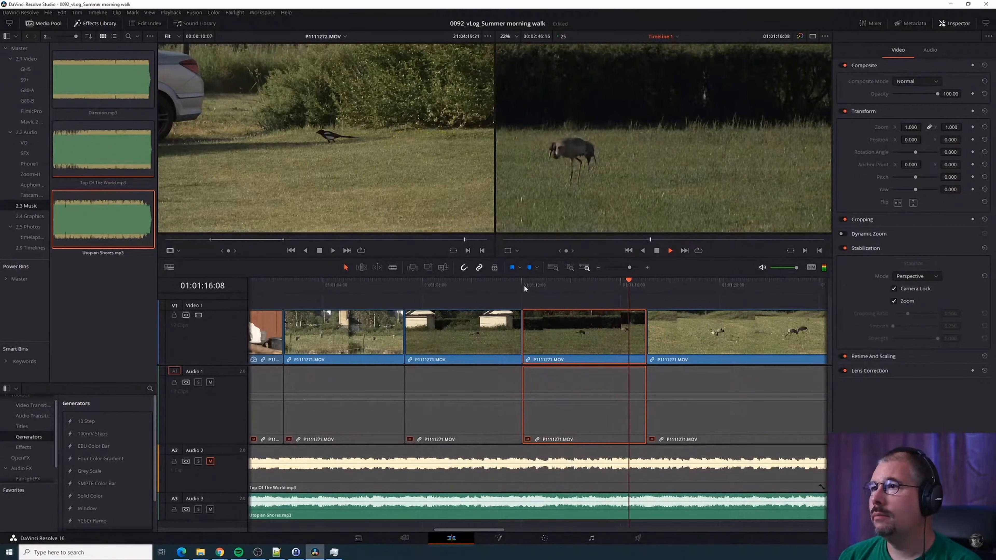
Reset the third P1111271.MOV clip's stabilization and play the original footage to compare the framing
{"action": "left_click", "coordinate": [539, 288]}
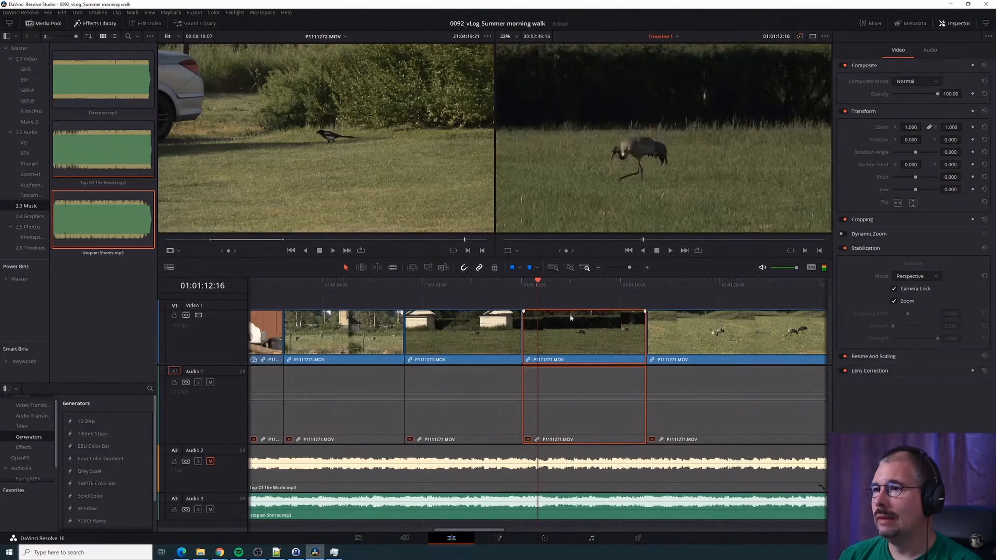
{"action": "left_click", "coordinate": [984, 248]}
{"action": "key", "text": "space"}
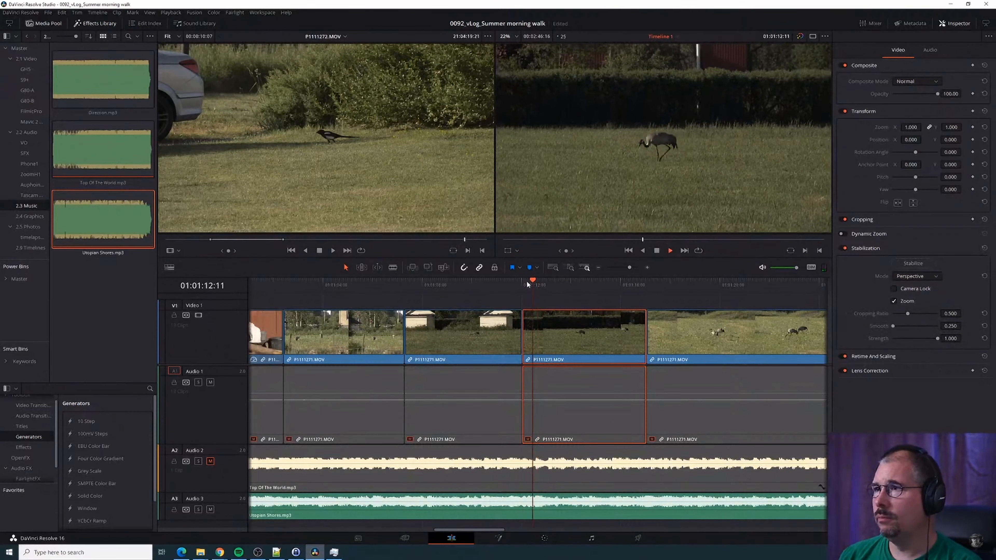
{"action": "key", "text": "space"}
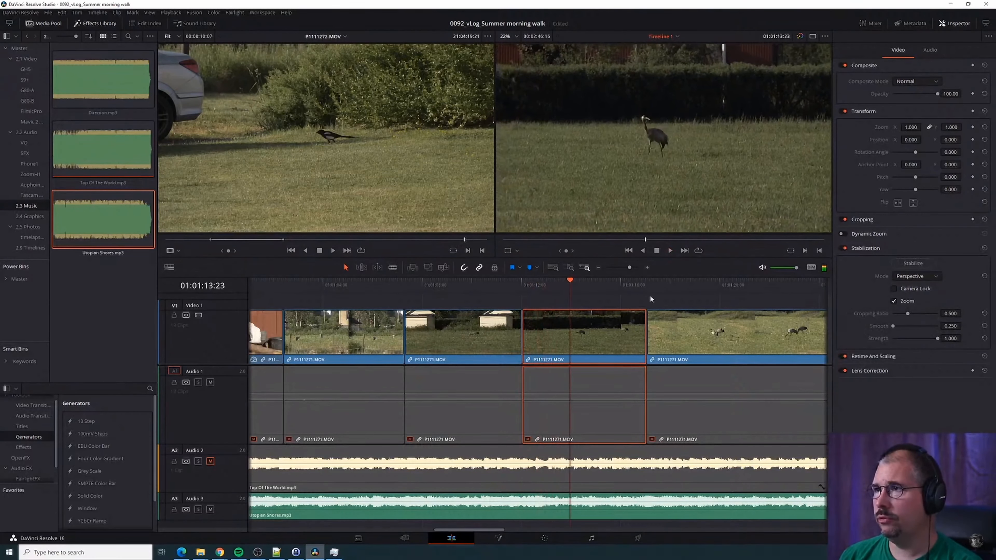
Restabilize the third P1111271.MOV clip with Camera Lock and replay it into the next clip
{"action": "left_click", "coordinate": [908, 289]}
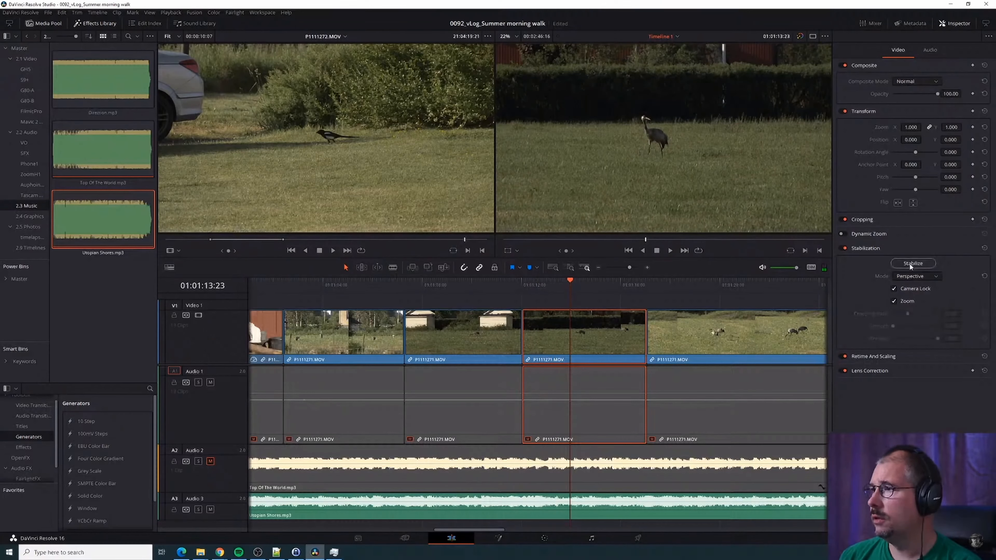
{"action": "left_click", "coordinate": [909, 263]}
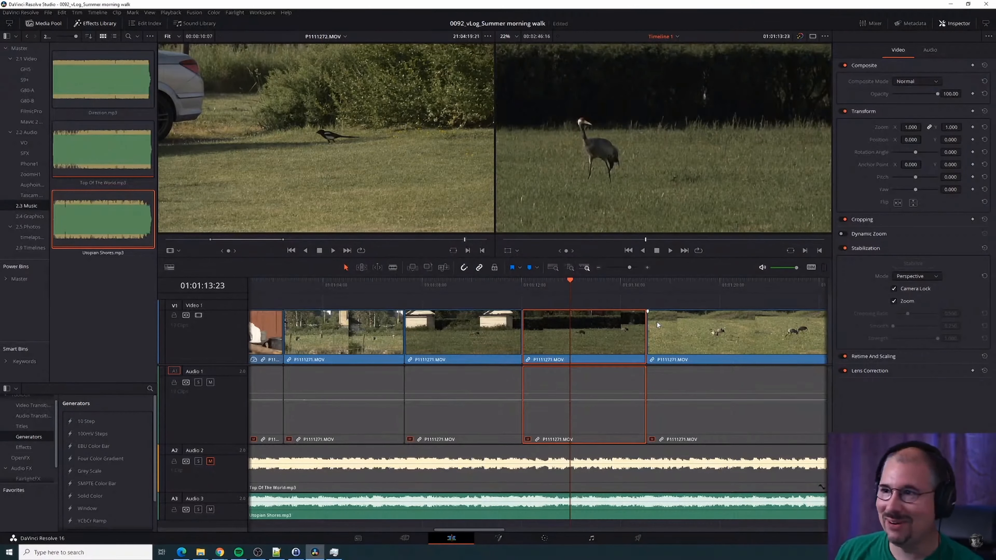
{"action": "left_click", "coordinate": [527, 285]}
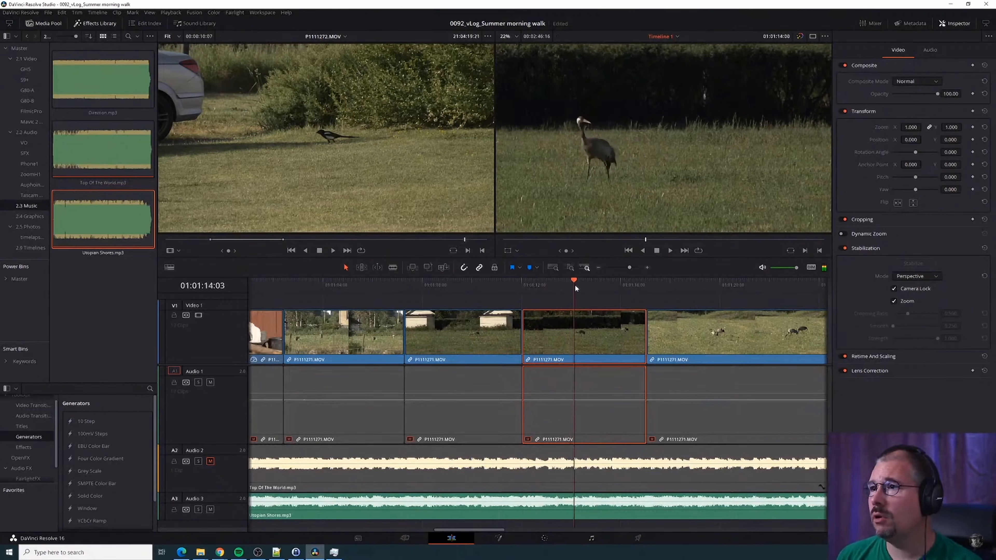
{"action": "left_click", "coordinate": [525, 286]}
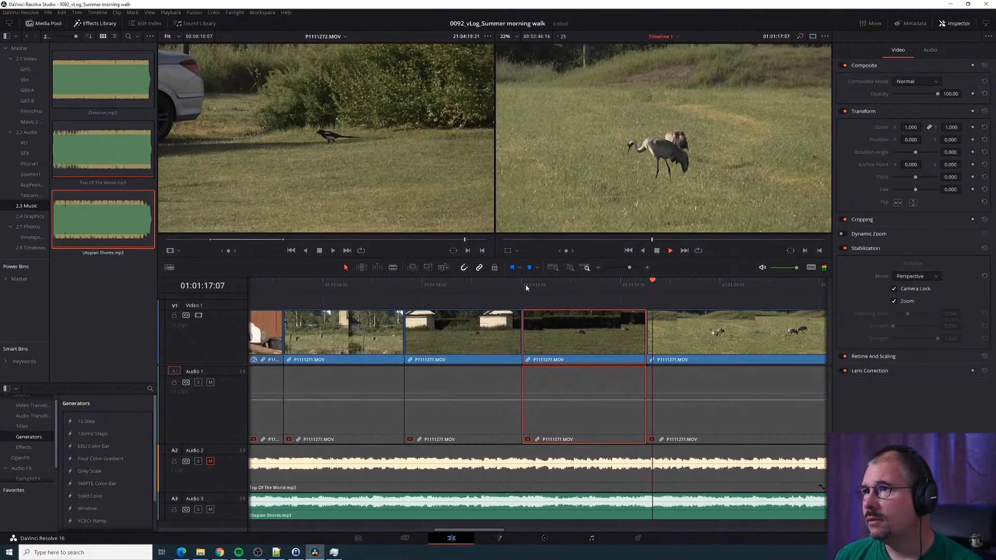
Postpone the PC restart for drive repairs and play part of the fourth P1111271.MOV clip
{"action": "scroll", "coordinate": [611, 311], "scroll_direction": "down", "scroll_amount": 4}
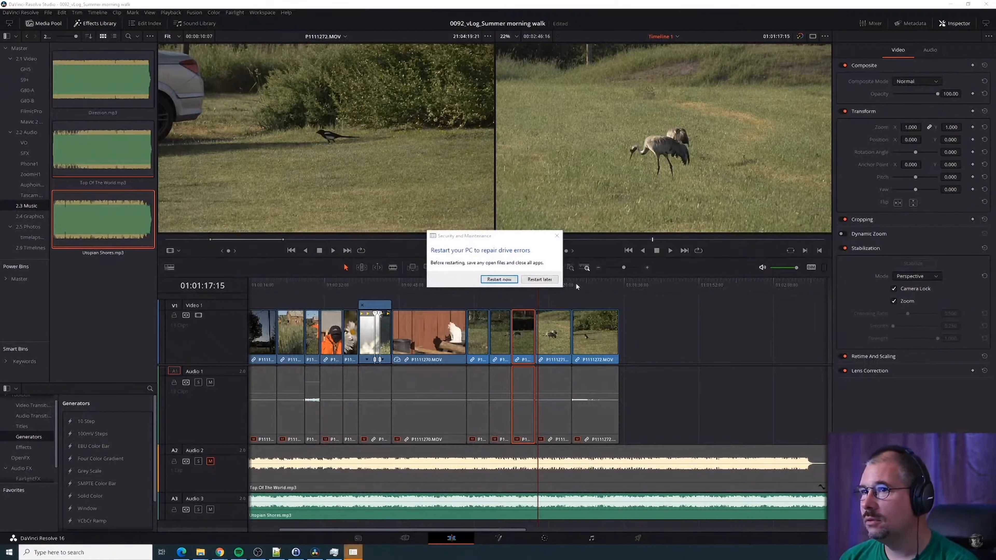
{"action": "left_click", "coordinate": [539, 280]}
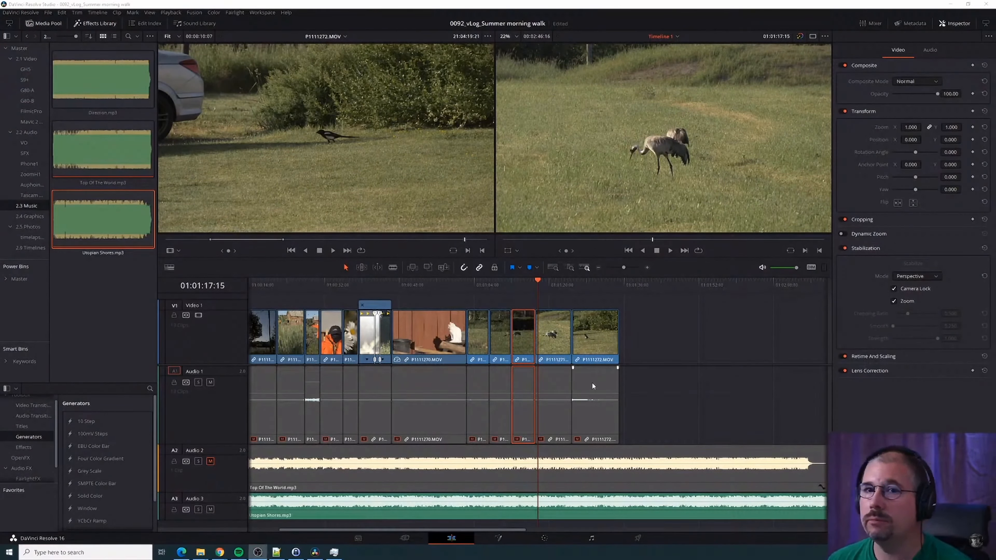
{"action": "left_click", "coordinate": [539, 287]}
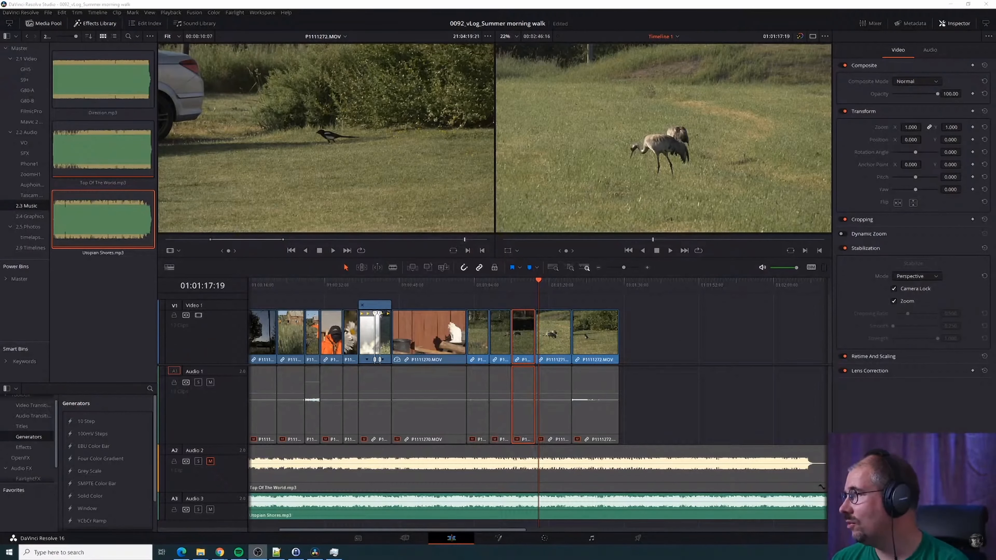
{"action": "left_click", "coordinate": [550, 283]}
{"action": "key", "text": "space"}
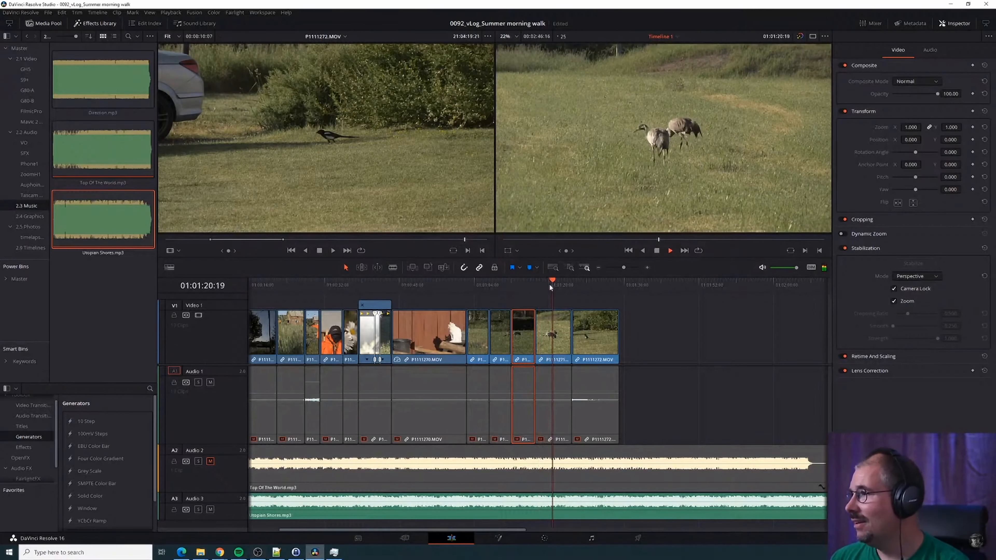
Play from the third P1111271.MOV clip into P1111272.MOV to check the timing, and return to the third clip
{"action": "left_click", "coordinate": [517, 288]}
{"action": "key", "text": "space"}
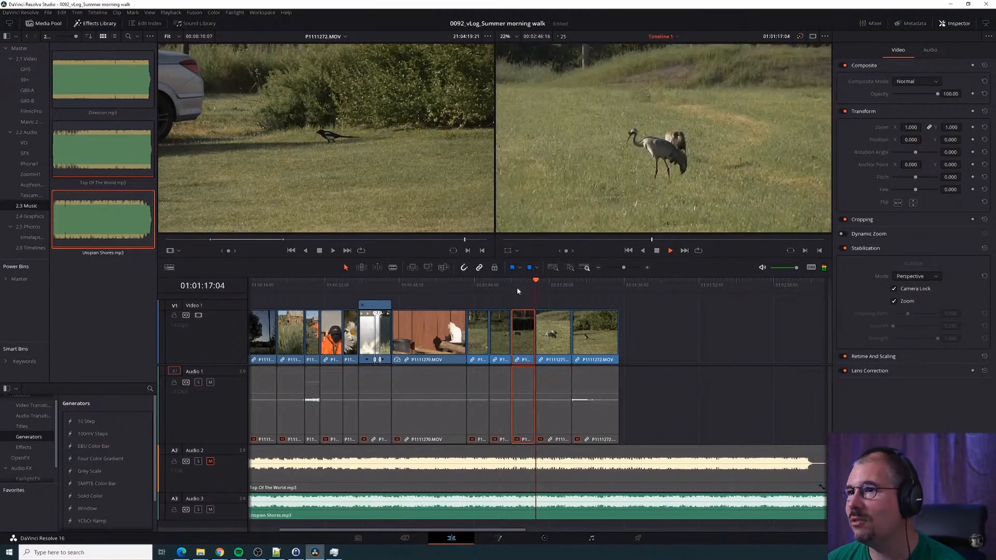
{"action": "scroll", "coordinate": [592, 378], "scroll_direction": "down", "scroll_amount": 2}
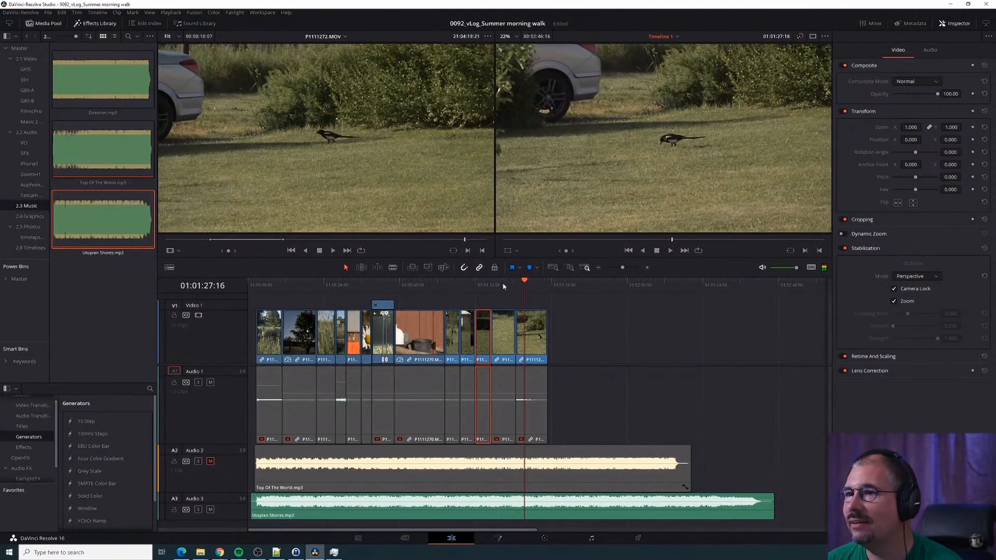
{"action": "left_click", "coordinate": [484, 287]}
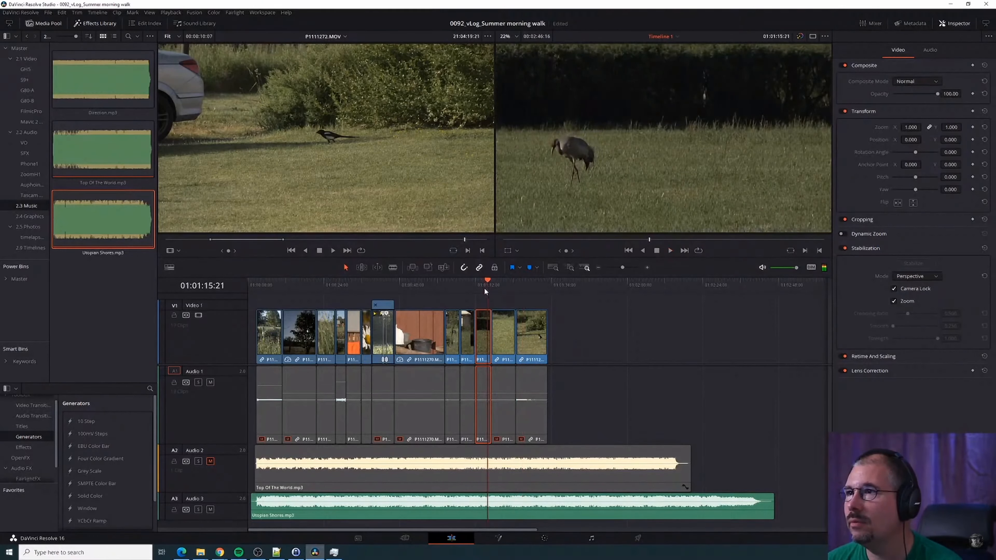
{"action": "scroll", "coordinate": [568, 338], "scroll_direction": "up", "scroll_amount": 10}
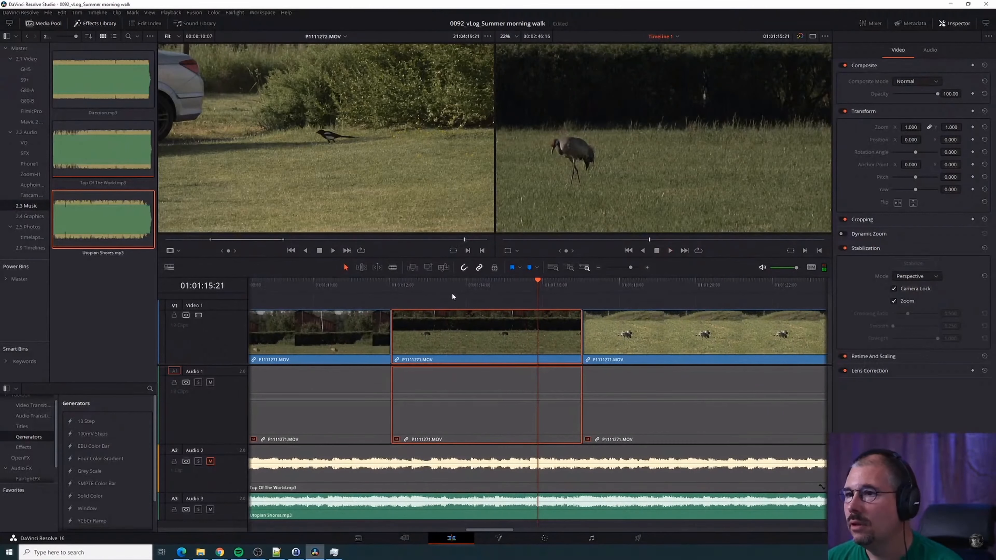
{"action": "right_click", "coordinate": [448, 341]}
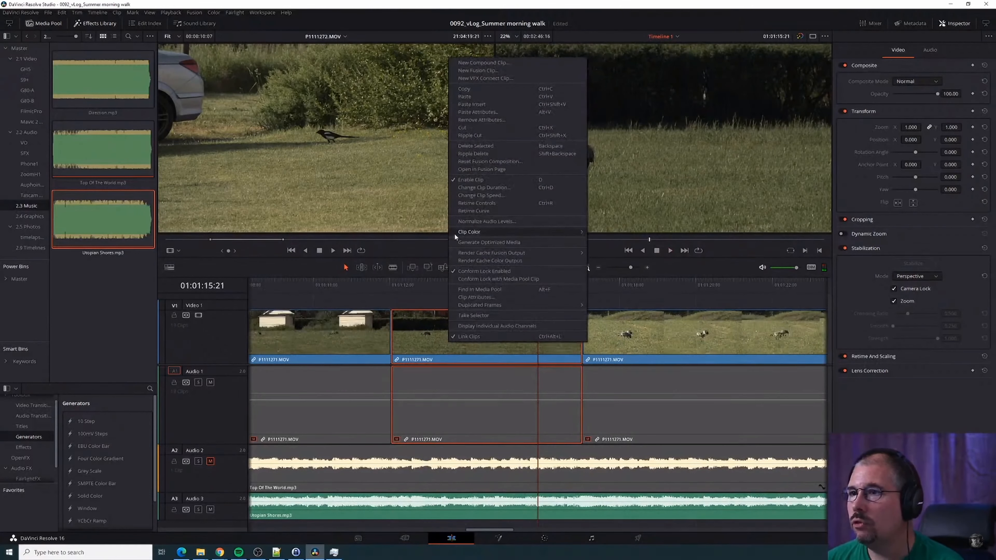
{"action": "left_click", "coordinate": [479, 296]}
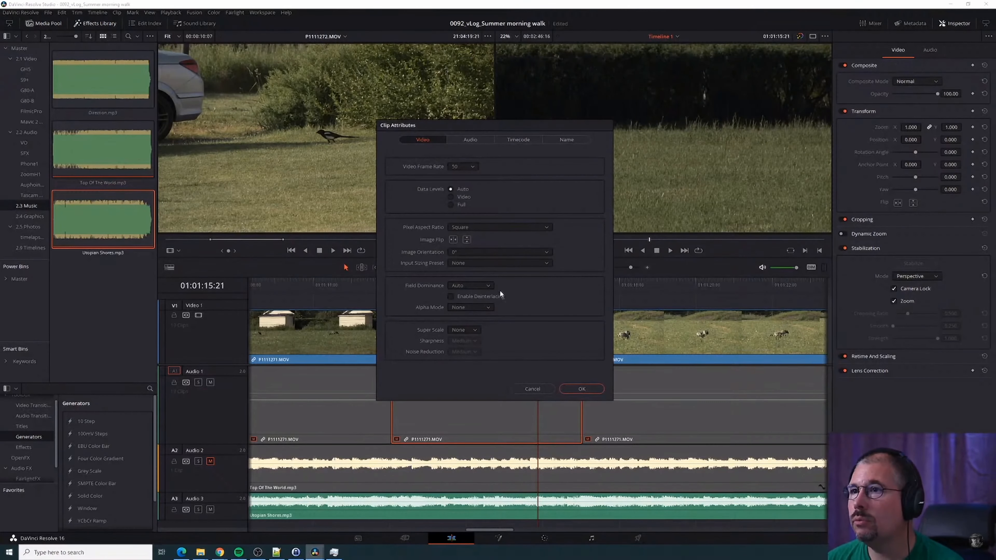
{"action": "left_click", "coordinate": [533, 389]}
Set the third P1111271.MOV clip's speed to 50% with the sequence rippled, and play the slowed footage from near its start
{"action": "right_click", "coordinate": [469, 340]}
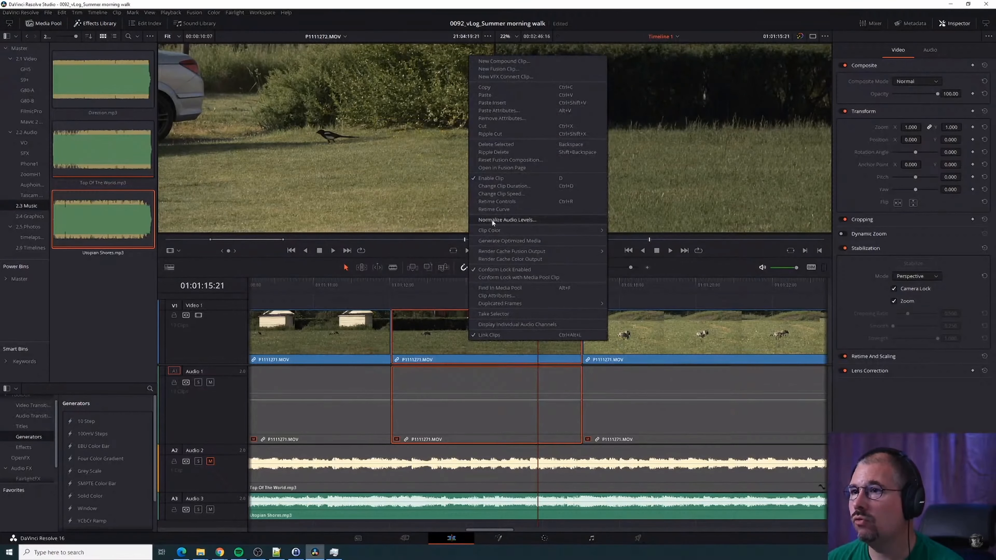
{"action": "left_click", "coordinate": [501, 193]}
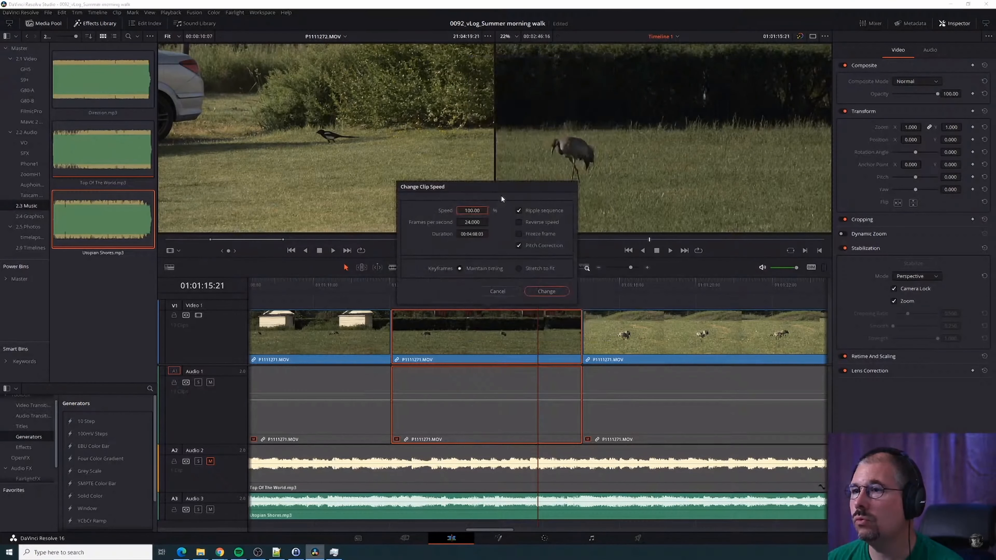
{"action": "double_click", "coordinate": [473, 211]}
{"action": "type", "text": "50"}
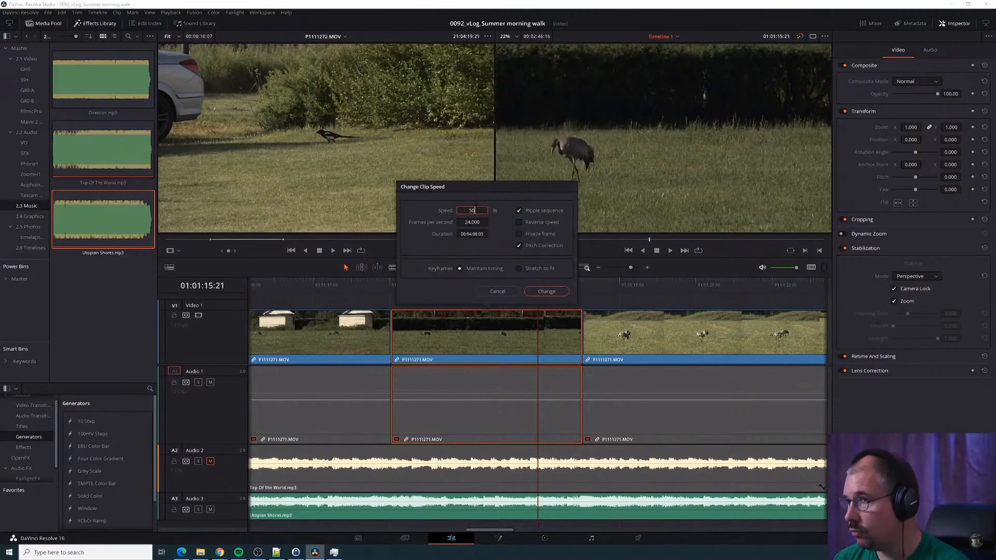
{"action": "left_click", "coordinate": [553, 291]}
{"action": "left_click", "coordinate": [399, 285]}
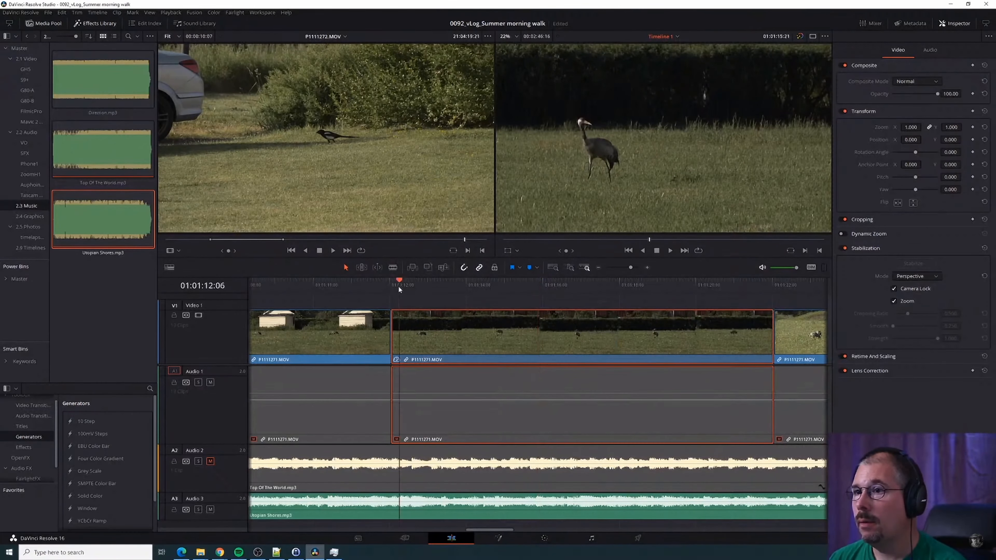
{"action": "key", "text": "space"}
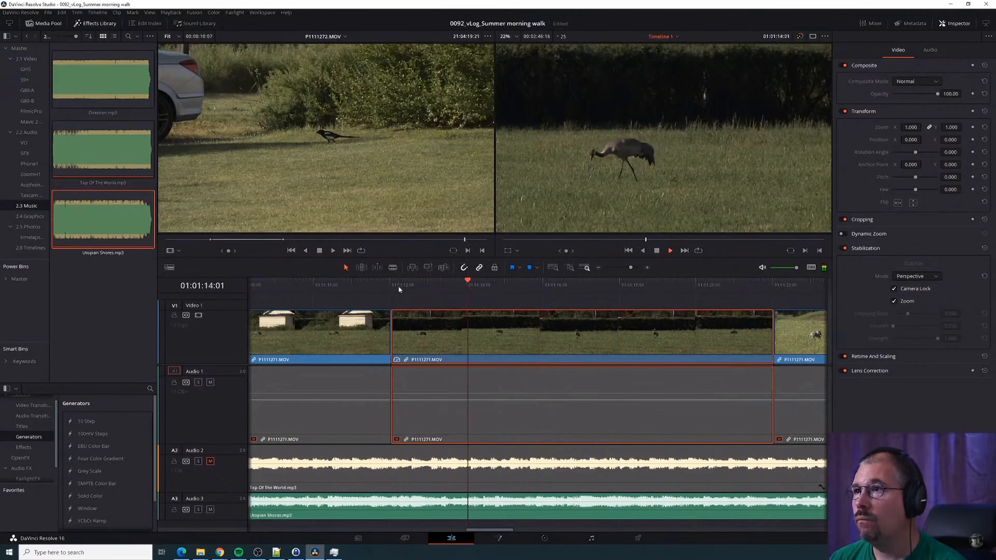
{"action": "key", "text": "space"}
Preview the second P1111271.MOV clip, set its speed to 50% with the sequence rippled, and play it briefly from the start
{"action": "scroll", "coordinate": [551, 375], "scroll_direction": "down", "scroll_amount": 1}
{"action": "left_click", "coordinate": [355, 290]}
{"action": "key", "text": "space"}
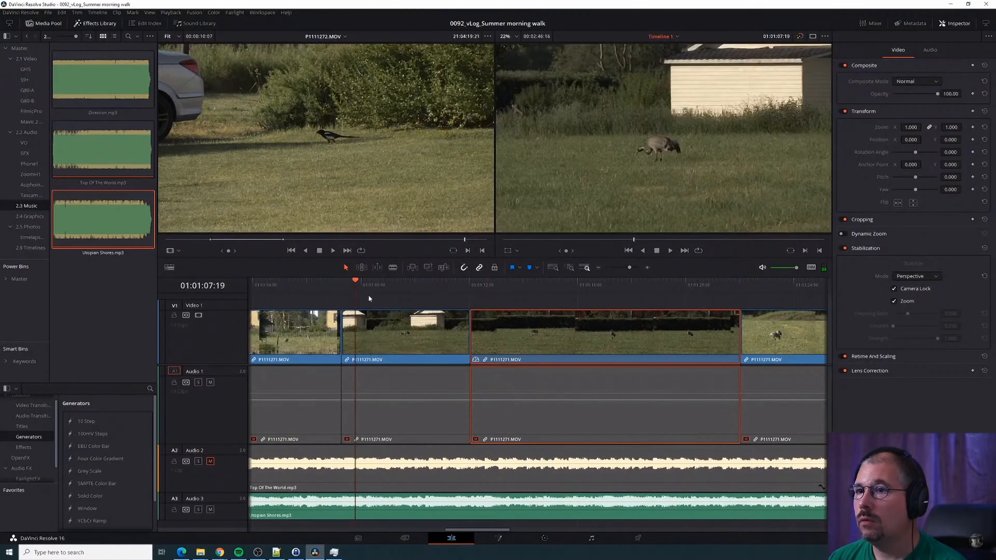
{"action": "right_click", "coordinate": [403, 331]}
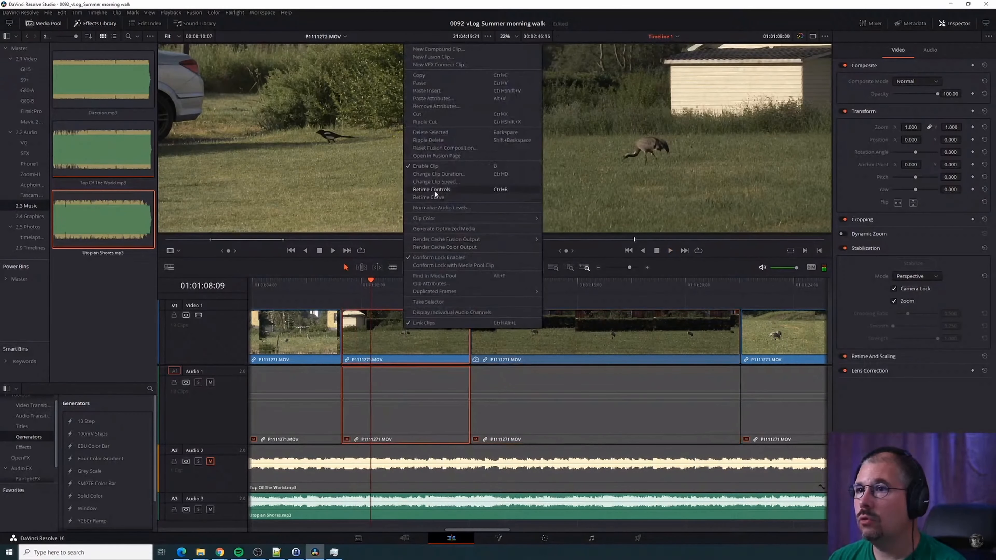
{"action": "left_click", "coordinate": [441, 181]}
{"action": "double_click", "coordinate": [390, 211]}
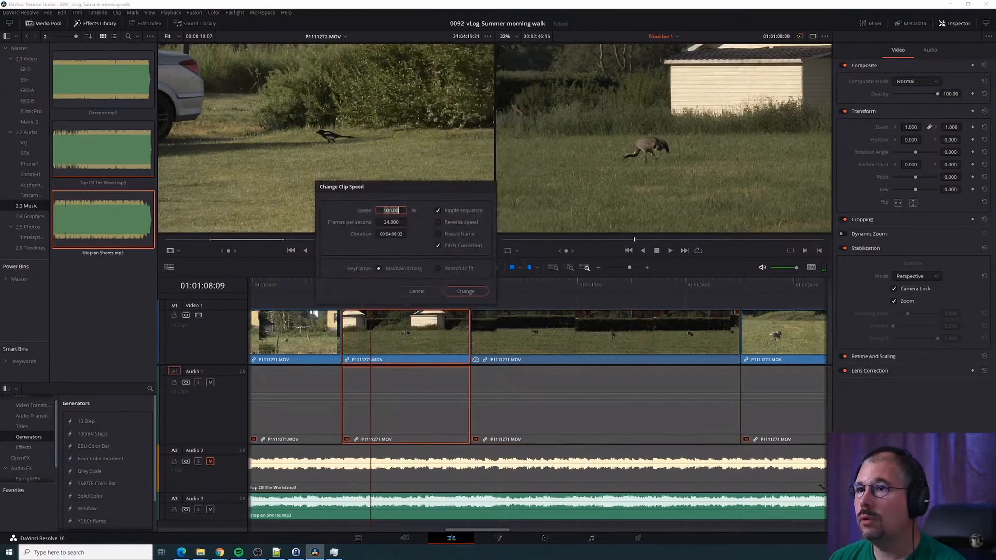
{"action": "type", "text": "50"}
{"action": "left_click", "coordinate": [466, 290]}
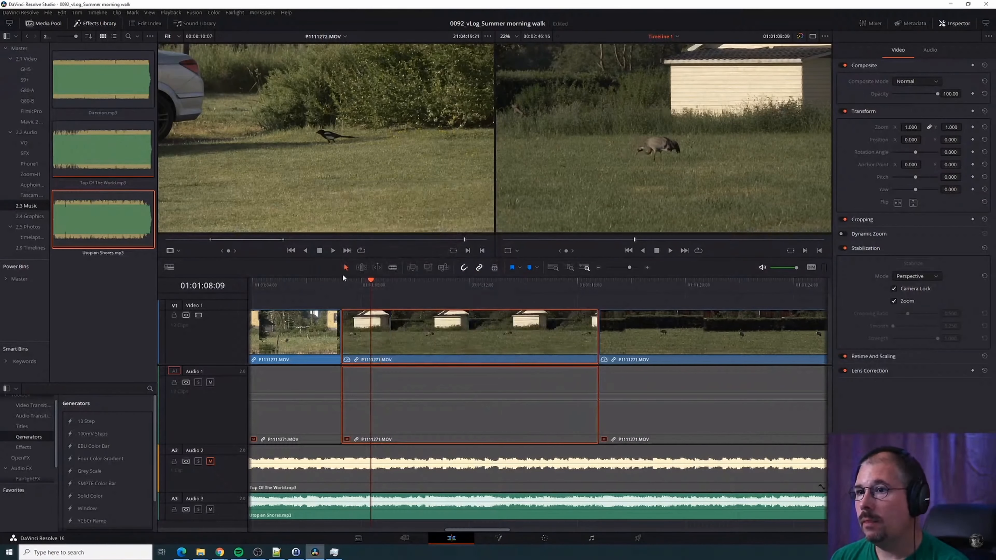
{"action": "left_click", "coordinate": [347, 282]}
{"action": "key", "text": "space"}
{"action": "key", "text": "space"}
Go to the fourth P1111271.MOV clip and change its speed to 50%, rippling the sequence
{"action": "scroll", "coordinate": [477, 349], "scroll_direction": "down", "scroll_amount": 5}
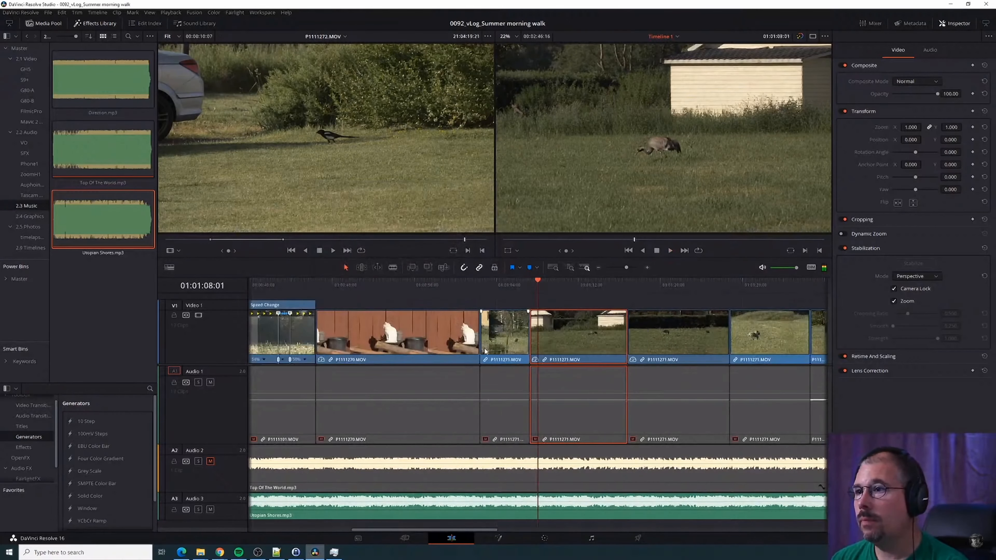
{"action": "left_click", "coordinate": [629, 290]}
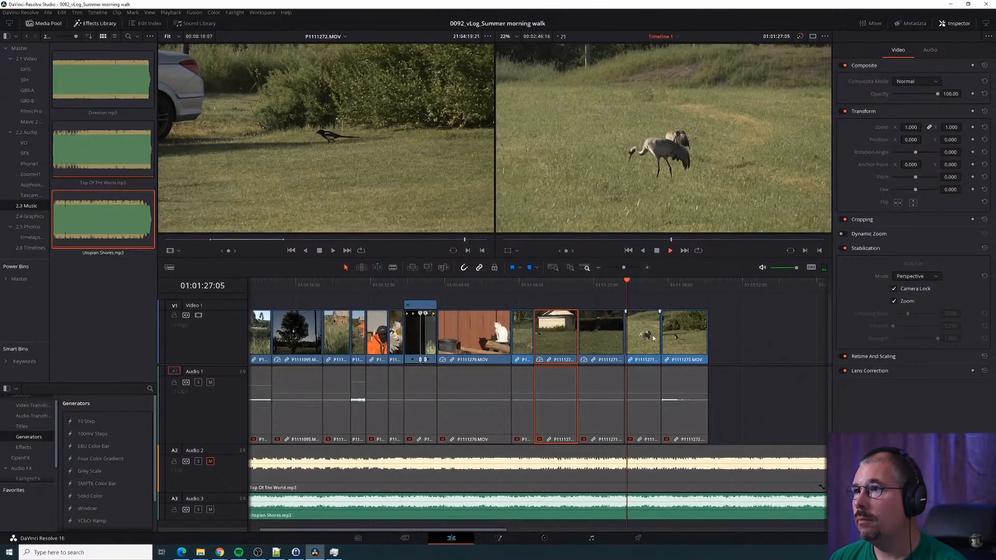
{"action": "scroll", "coordinate": [685, 370], "scroll_direction": "up", "scroll_amount": 2}
{"action": "right_click", "coordinate": [572, 333]}
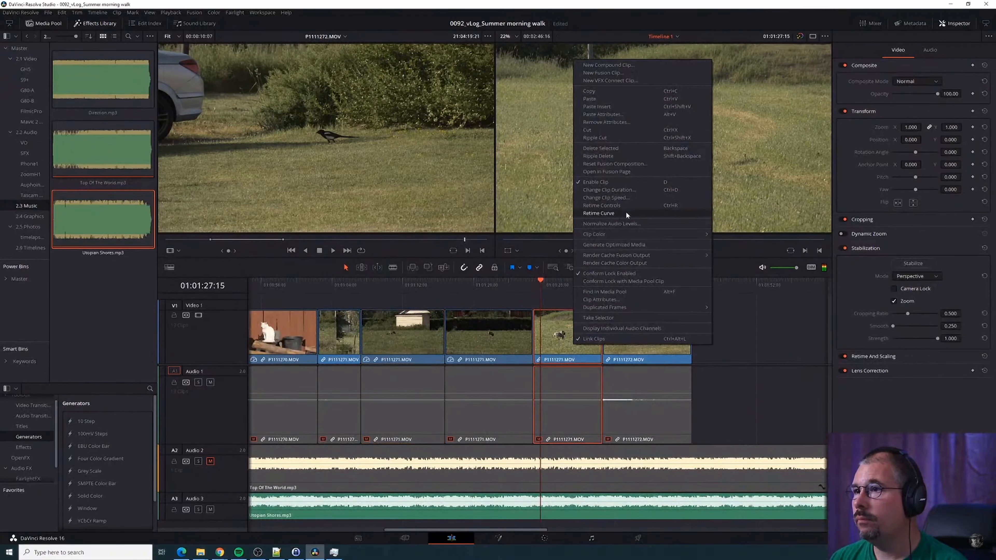
{"action": "left_click", "coordinate": [620, 198]}
{"action": "double_click", "coordinate": [553, 210]}
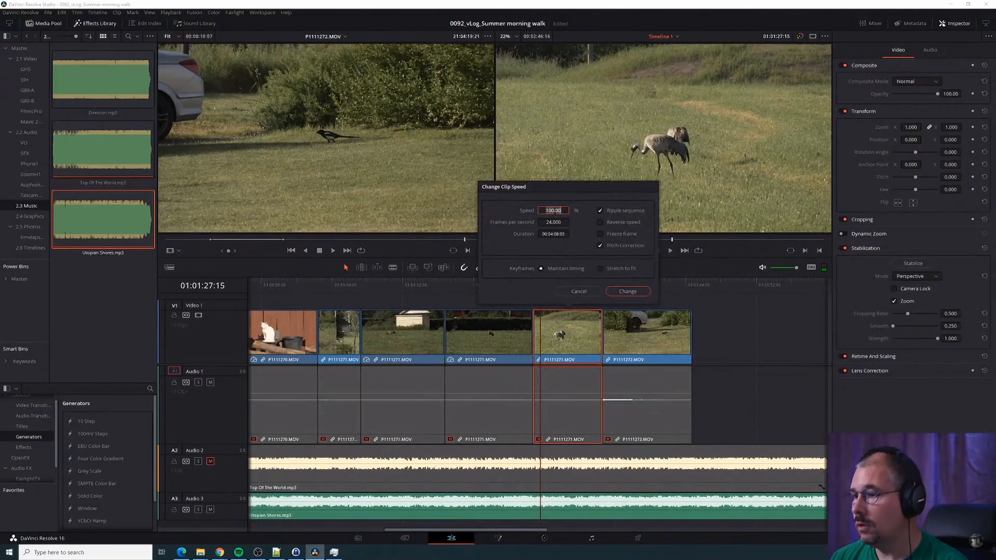
{"action": "type", "text": "70"}
{"action": "left_click", "coordinate": [627, 292]}
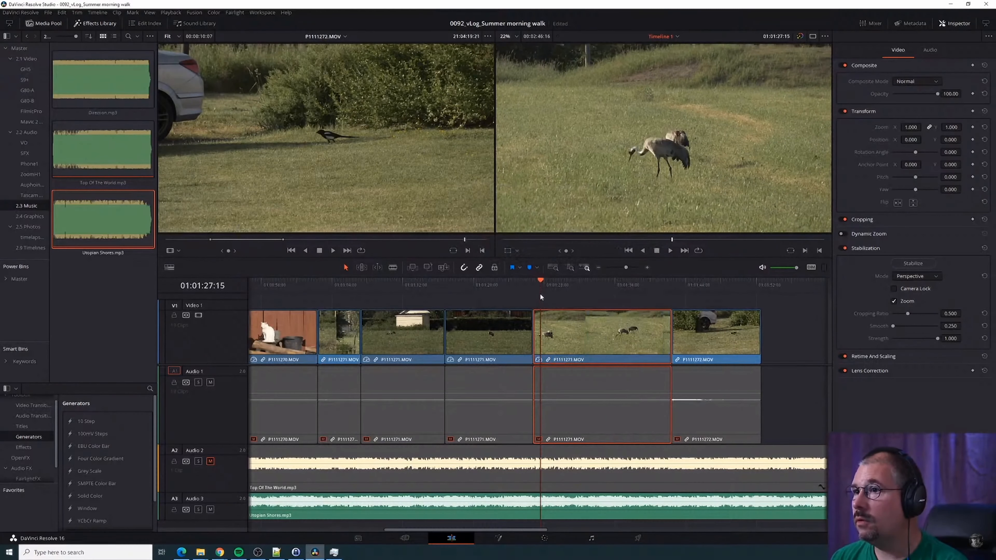
Play the slowed fourth P1111271.MOV clip and move the playhead into P1111272.MOV
{"action": "key", "text": "space"}
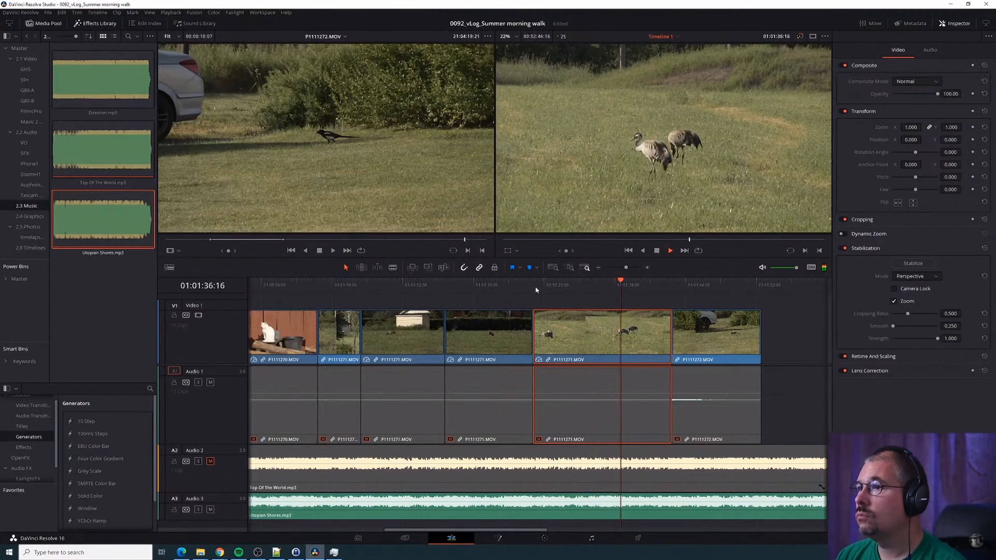
{"action": "key", "text": "space"}
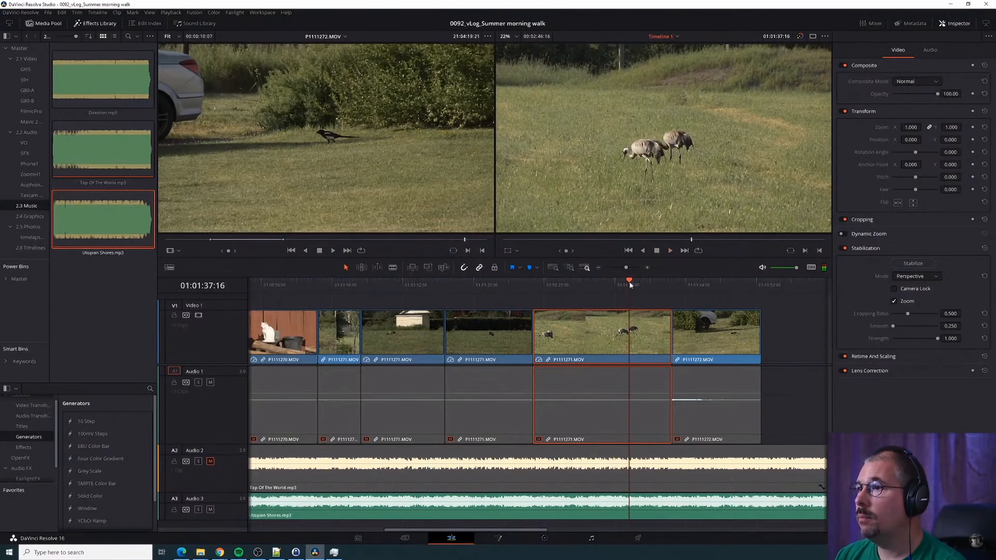
{"action": "left_click_drag", "start_coordinate": [629, 280], "coordinate": [690, 299]}
Show the retime controls on P1111272.MOV and undo the last clip speed change
{"action": "right_click", "coordinate": [723, 346]}
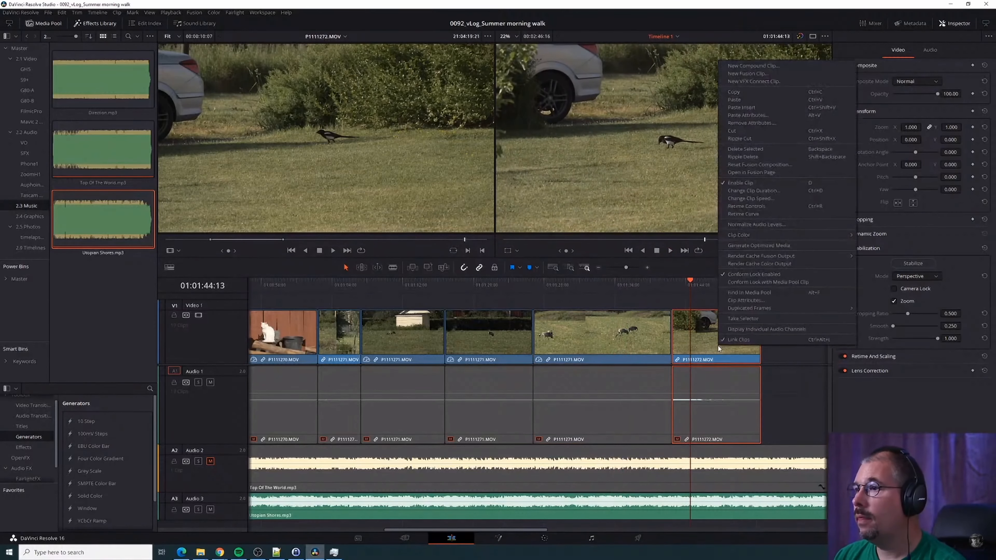
{"action": "left_click", "coordinate": [755, 203]}
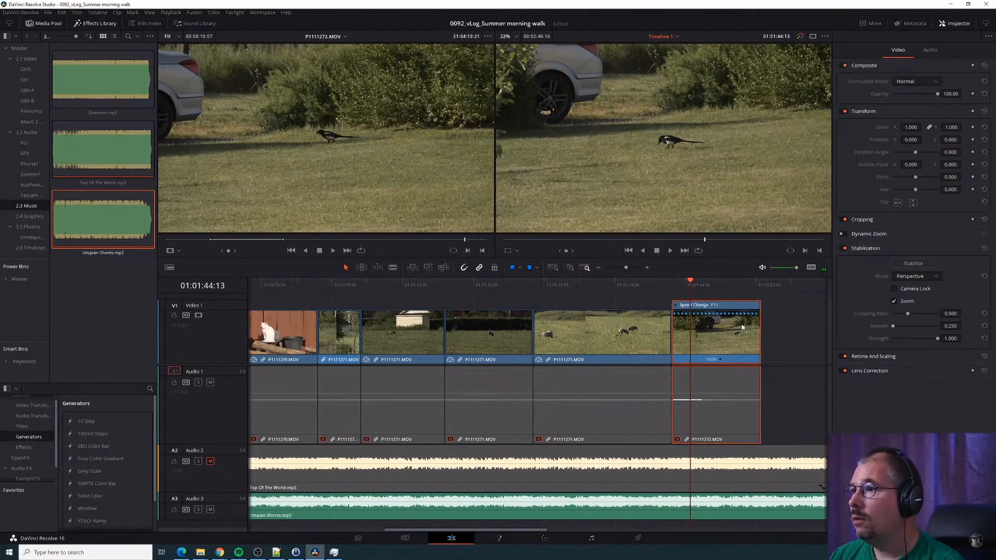
{"action": "key", "text": "ctrl+z"}
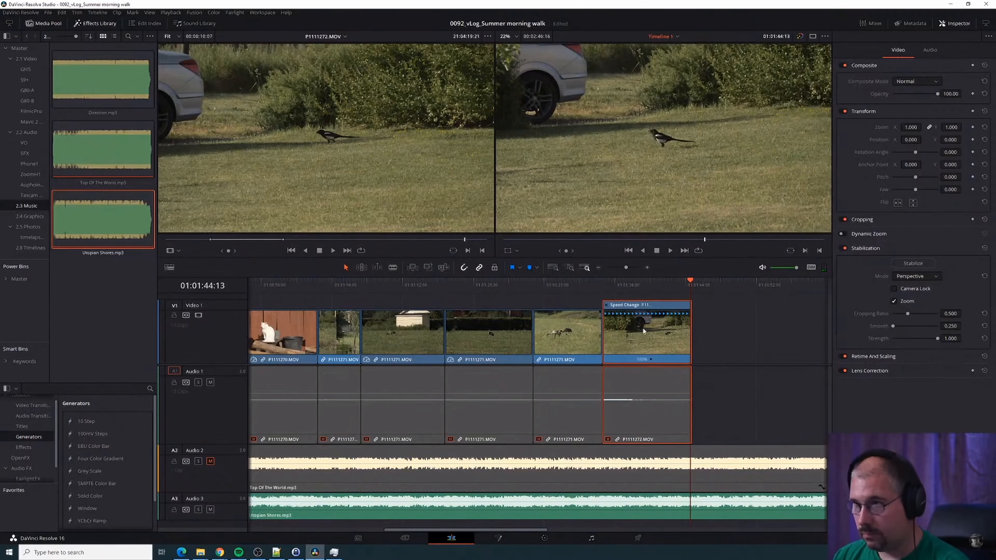
Reapply a 50% speed with ripple to the fourth P1111271.MOV clip
{"action": "right_click", "coordinate": [568, 322]}
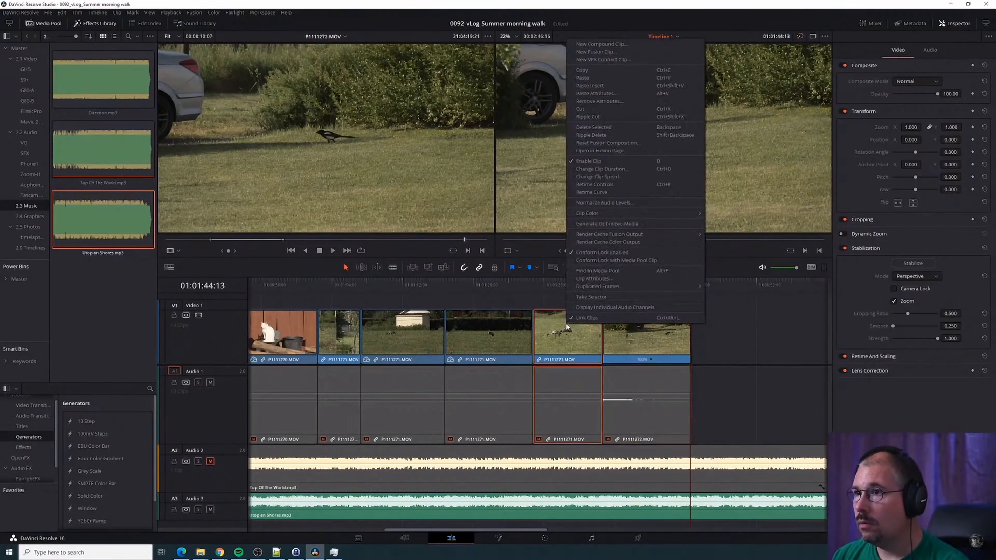
{"action": "left_click", "coordinate": [602, 179]}
{"action": "double_click", "coordinate": [564, 210]}
{"action": "type", "text": "50"}
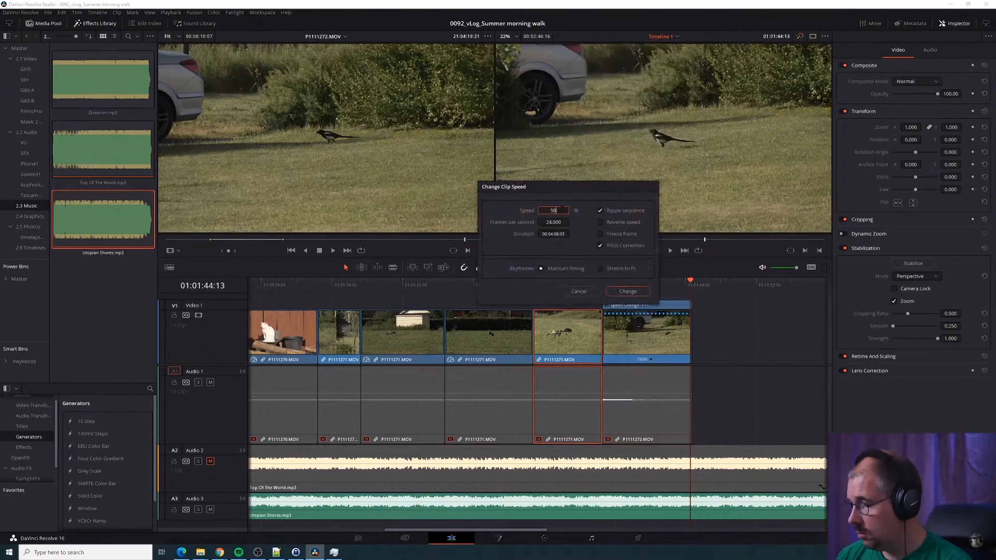
{"action": "key", "text": "Return"}
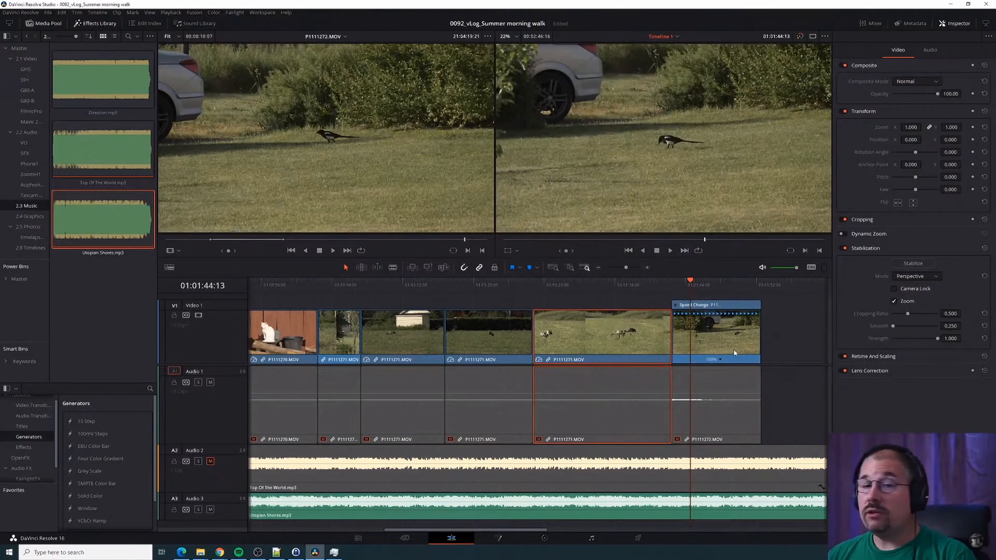
Look through the speed options of P1111272.MOV and hide its retime controls
{"action": "left_click", "coordinate": [720, 359]}
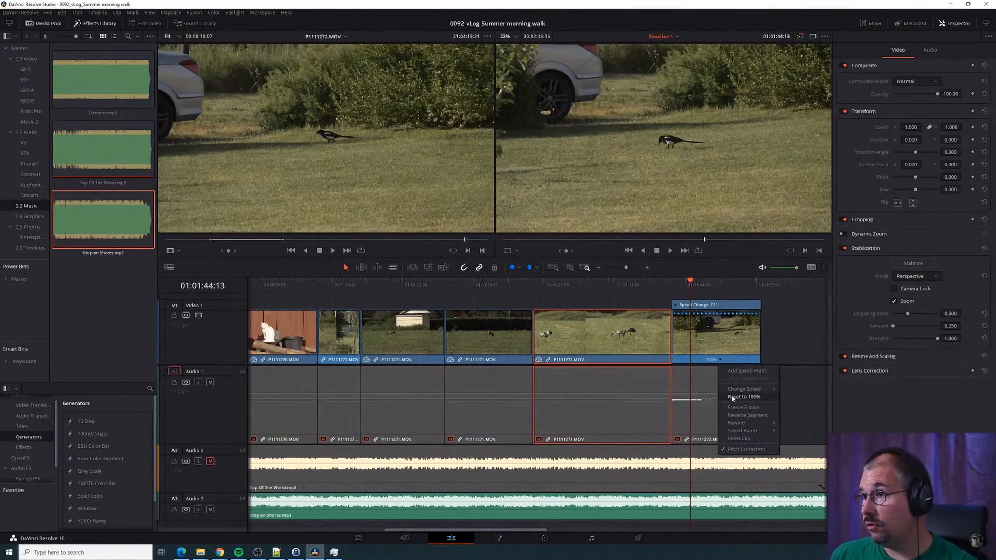
{"action": "left_click", "coordinate": [802, 328]}
{"action": "right_click", "coordinate": [717, 305]}
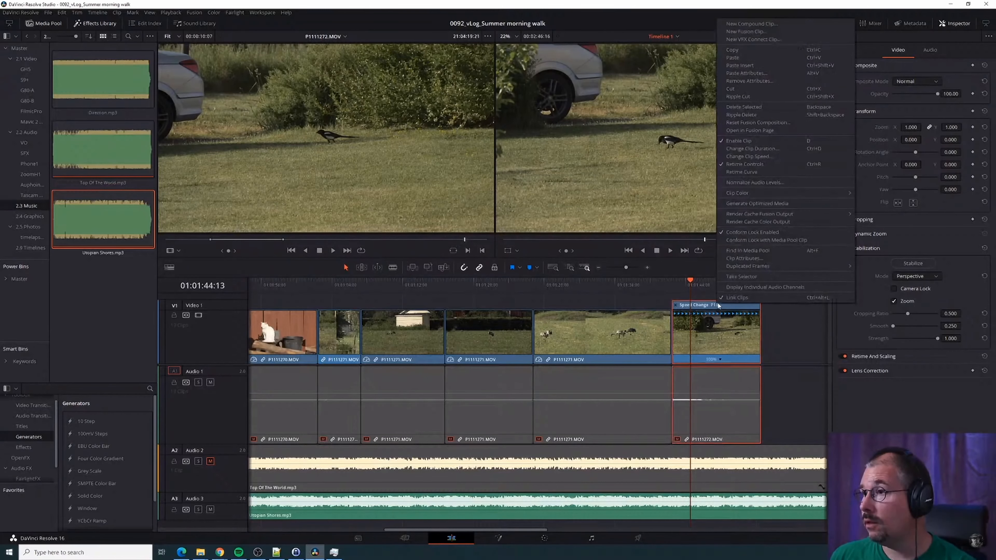
{"action": "left_click", "coordinate": [743, 165]}
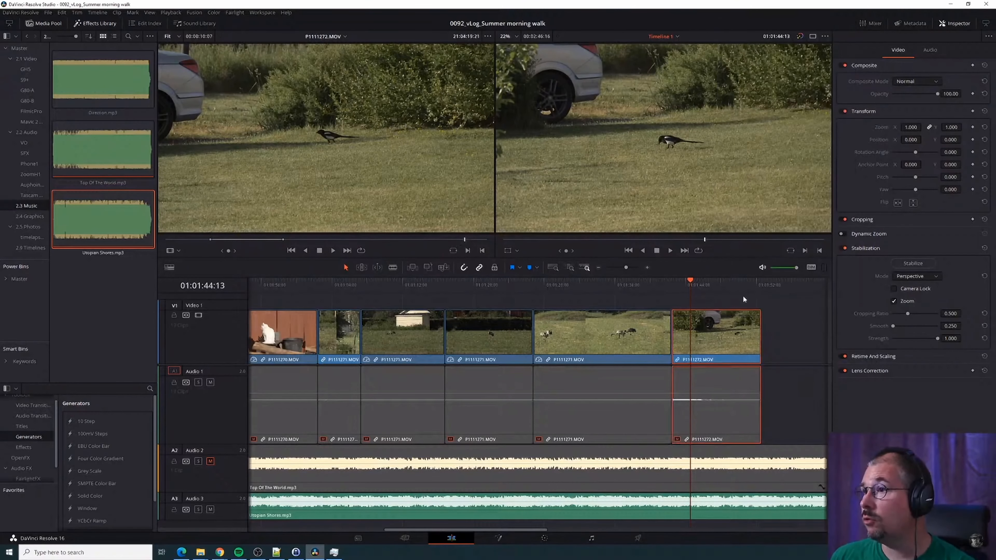
{"action": "right_click", "coordinate": [706, 321]}
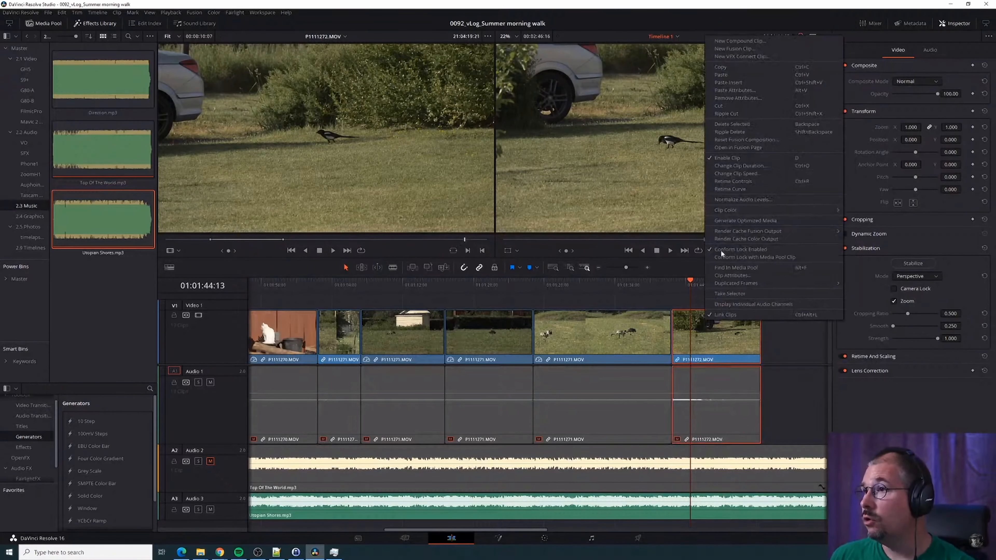
{"action": "left_click", "coordinate": [745, 174]}
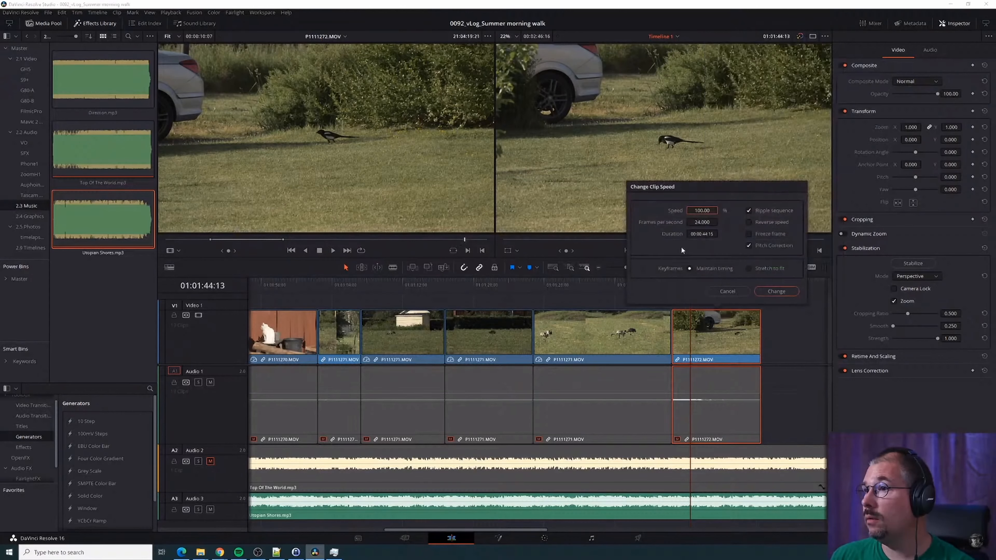
{"action": "left_click", "coordinate": [728, 291]}
{"action": "right_click", "coordinate": [671, 330]}
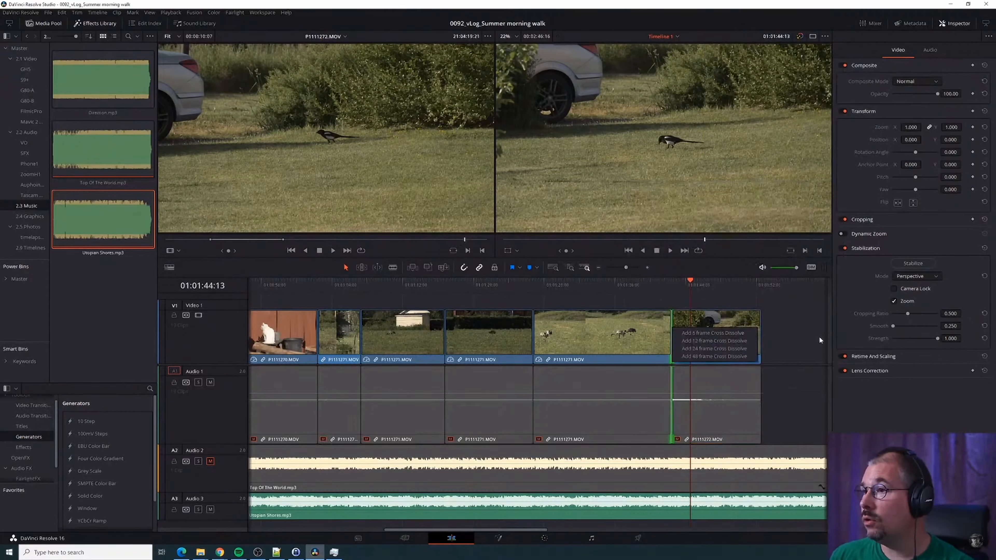
{"action": "left_click", "coordinate": [738, 336]}
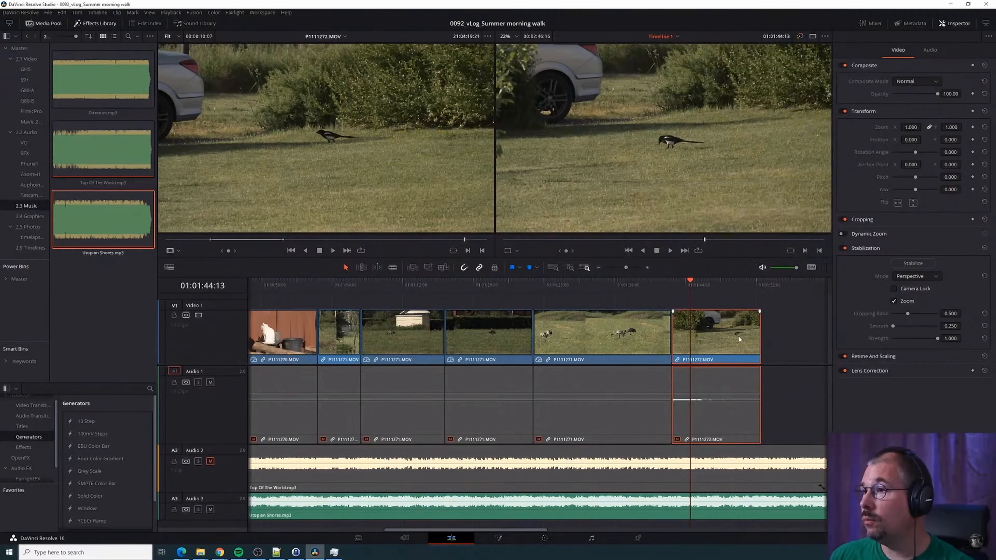
Set the video frame rate of P1111272.MOV to 25 in its clip attributes
{"action": "right_click", "coordinate": [738, 335]}
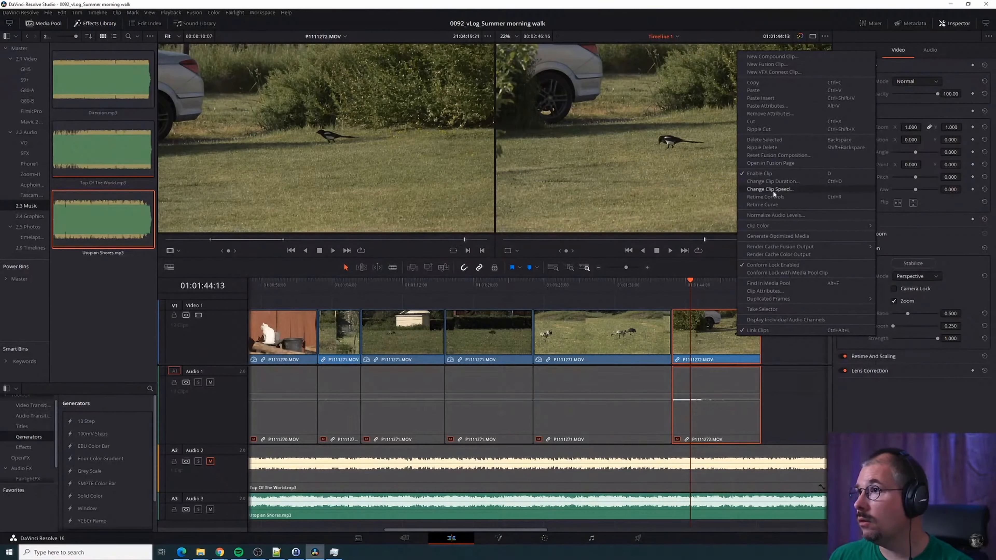
{"action": "left_click", "coordinate": [773, 291]}
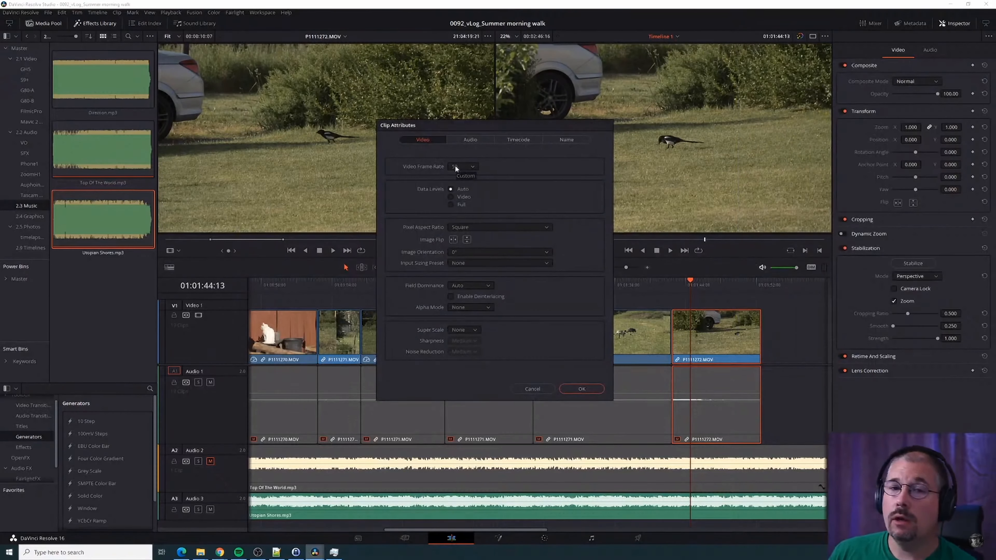
{"action": "left_click", "coordinate": [473, 165]}
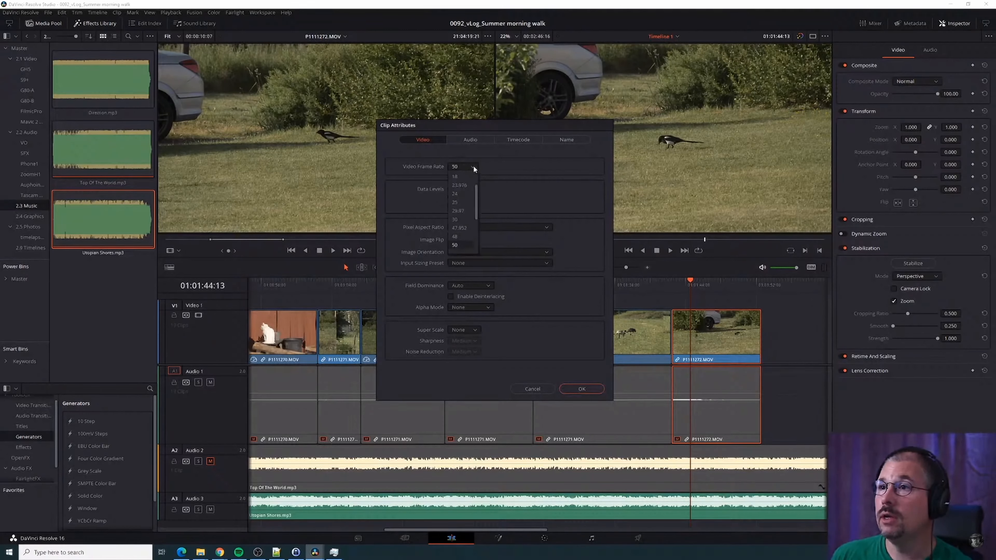
{"action": "left_click", "coordinate": [455, 203]}
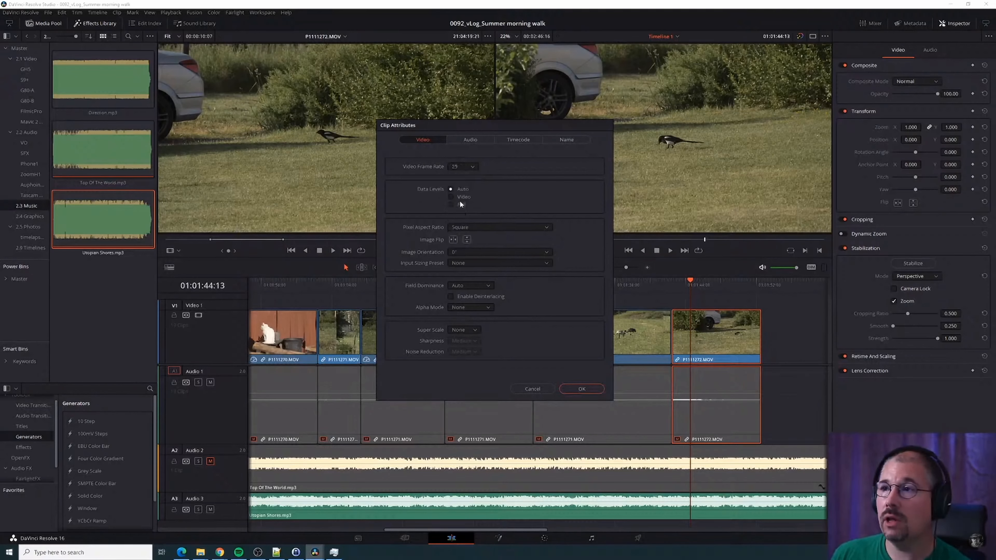
{"action": "left_click", "coordinate": [579, 389]}
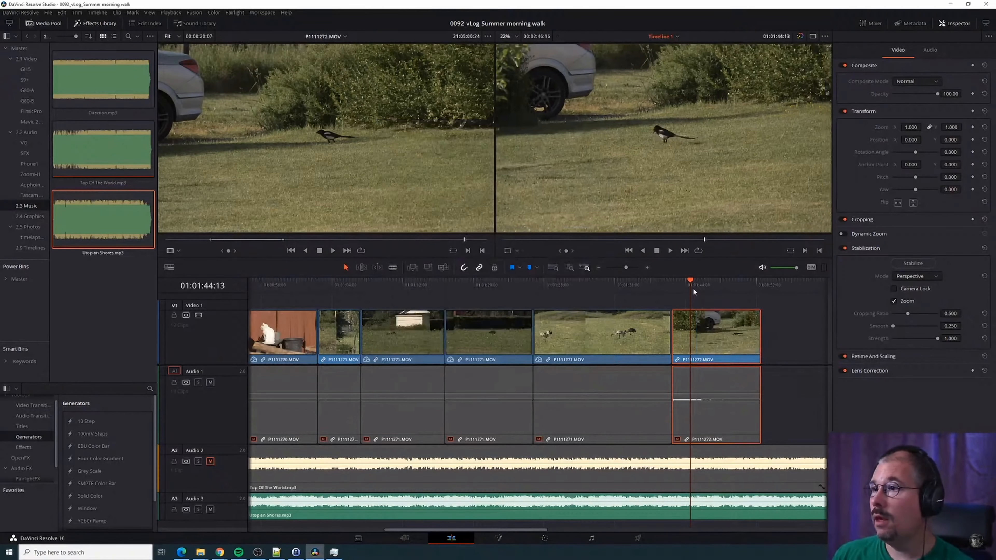
Play through P1111272.MOV and stabilize it in Perspective mode with zoom on
{"action": "key", "text": "space"}
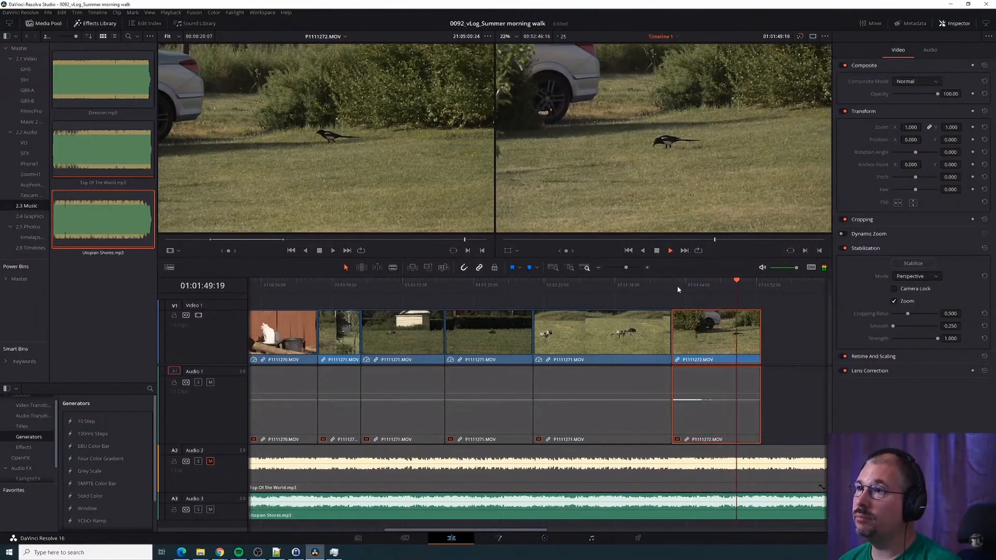
{"action": "key", "text": "space"}
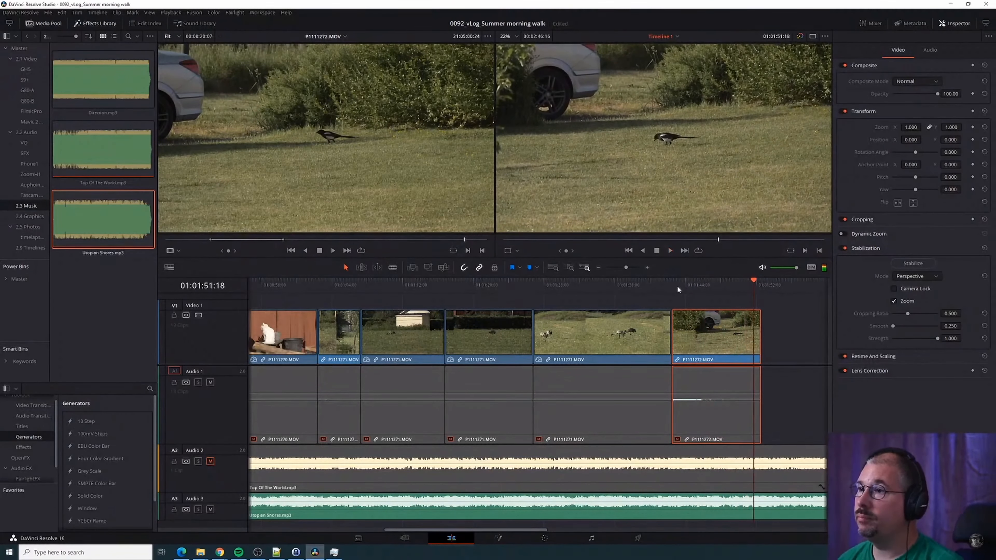
{"action": "left_click", "coordinate": [680, 283]}
{"action": "key", "text": "space"}
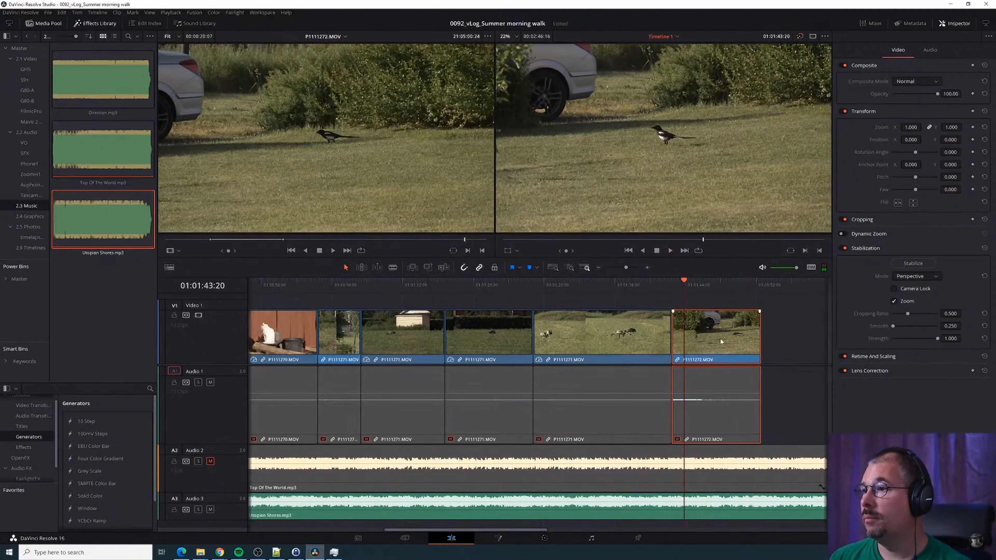
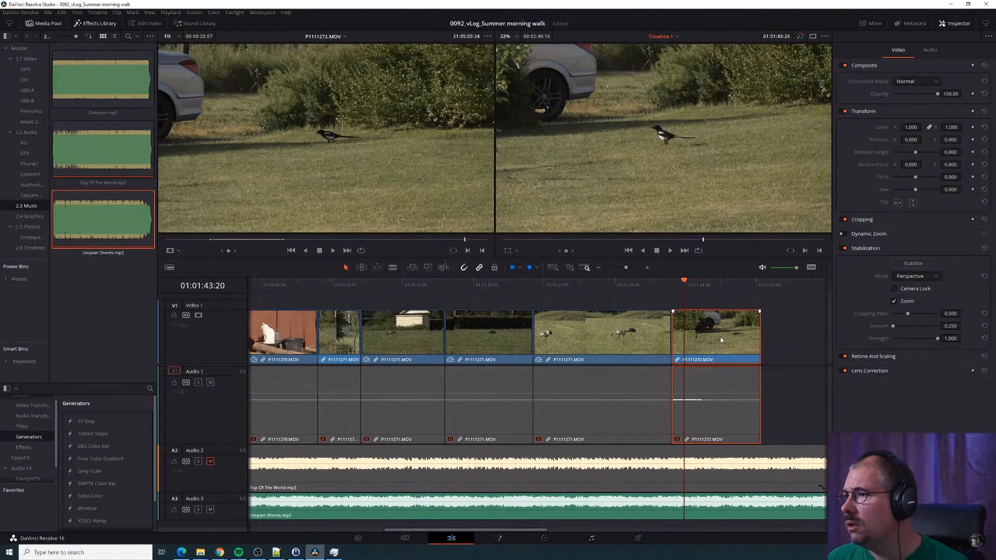
{"action": "left_click", "coordinate": [914, 262]}
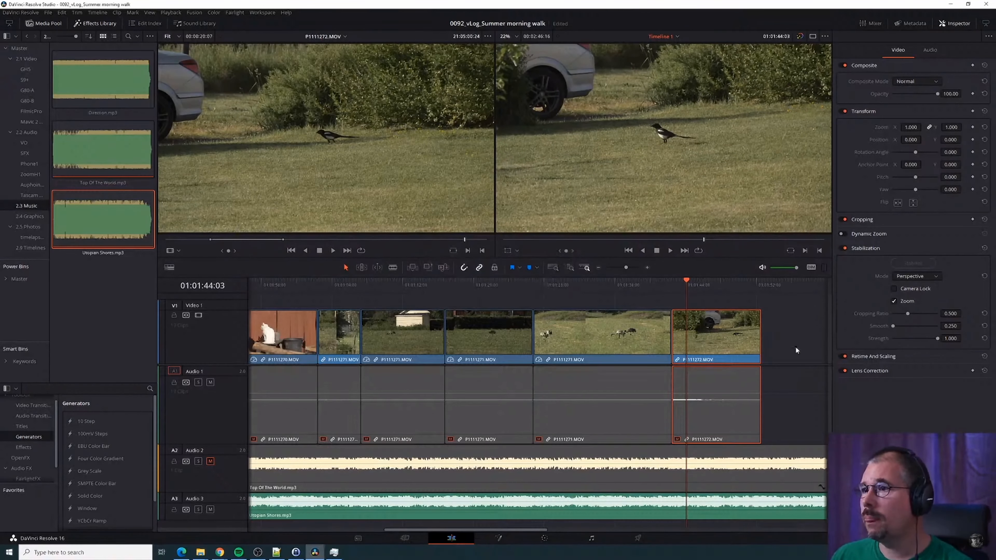
{"action": "key", "text": "space"}
Review the P1111271.MOV crane clips by scrubbing and briefly playing each one on the timeline
{"action": "scroll", "coordinate": [734, 377], "scroll_direction": "down", "scroll_amount": 3}
{"action": "scroll", "coordinate": [733, 374], "scroll_direction": "down", "scroll_amount": 1}
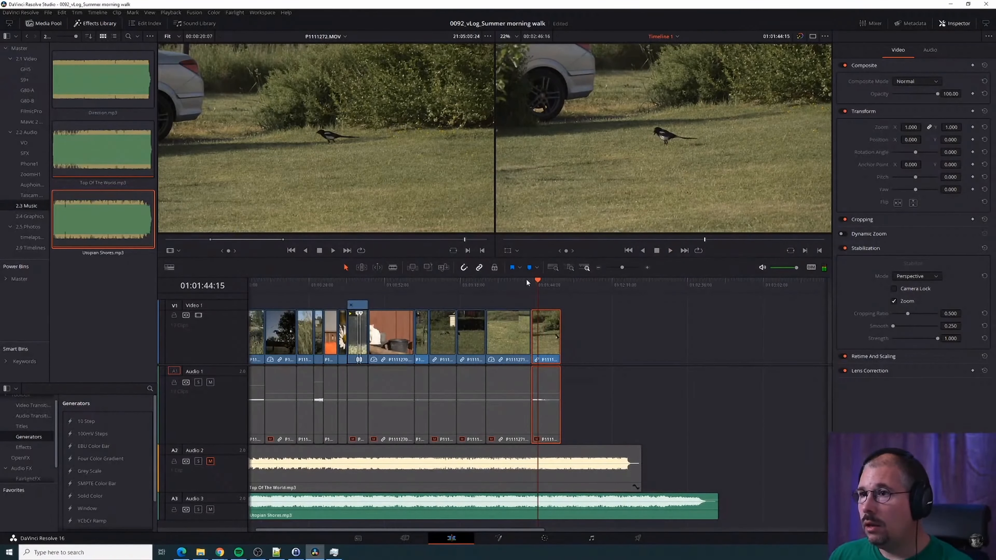
{"action": "left_click_drag", "start_coordinate": [527, 283], "coordinate": [418, 304]}
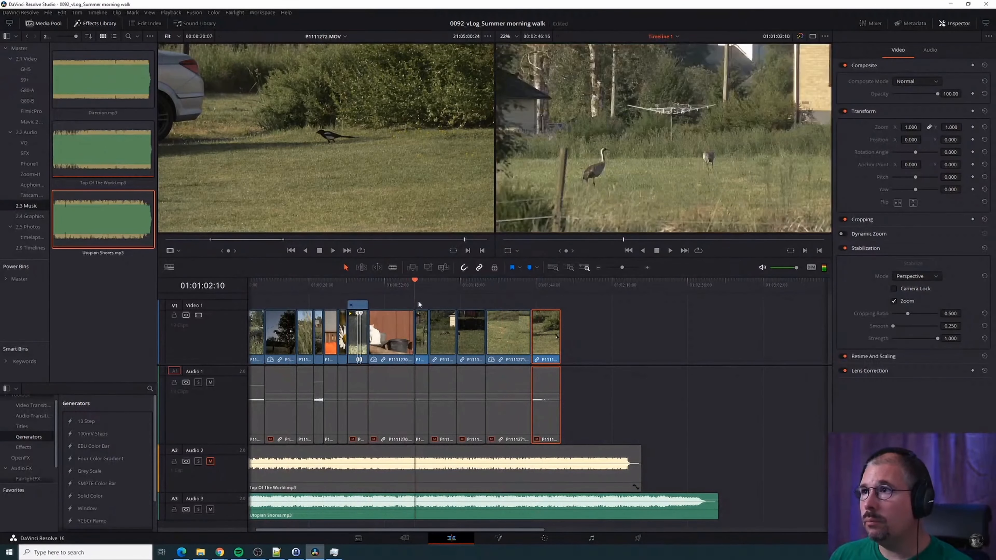
{"action": "key", "text": "space"}
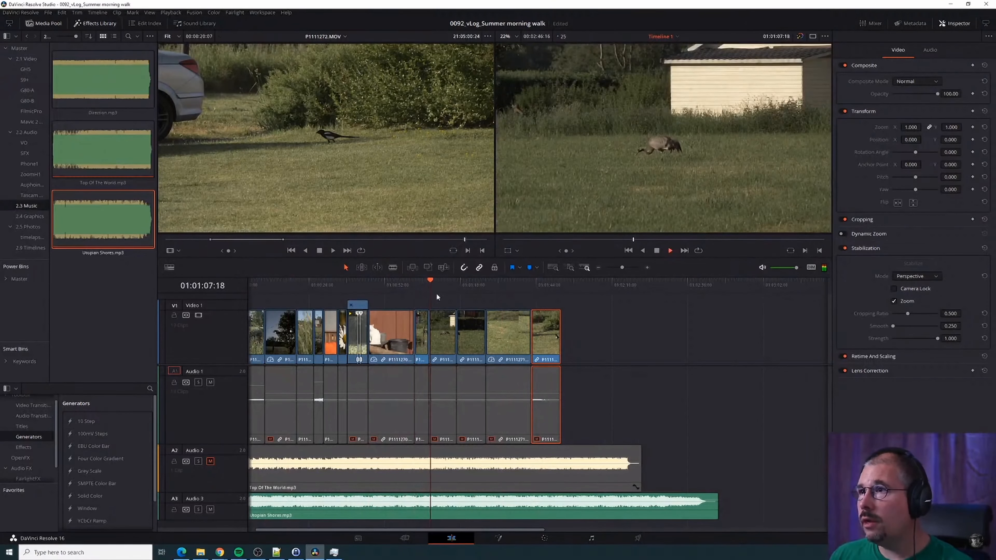
{"action": "left_click", "coordinate": [435, 292]}
{"action": "left_click", "coordinate": [467, 288]}
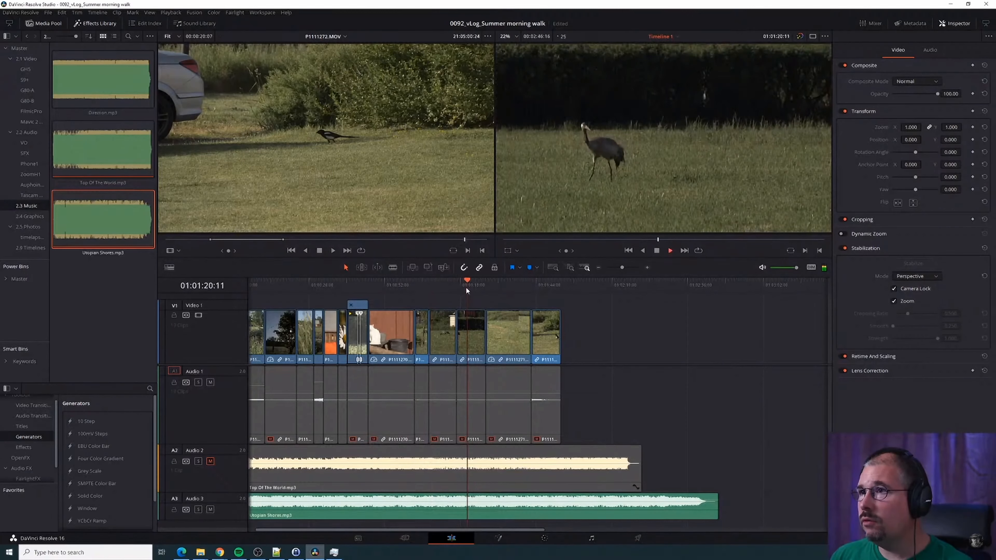
{"action": "key", "text": "space"}
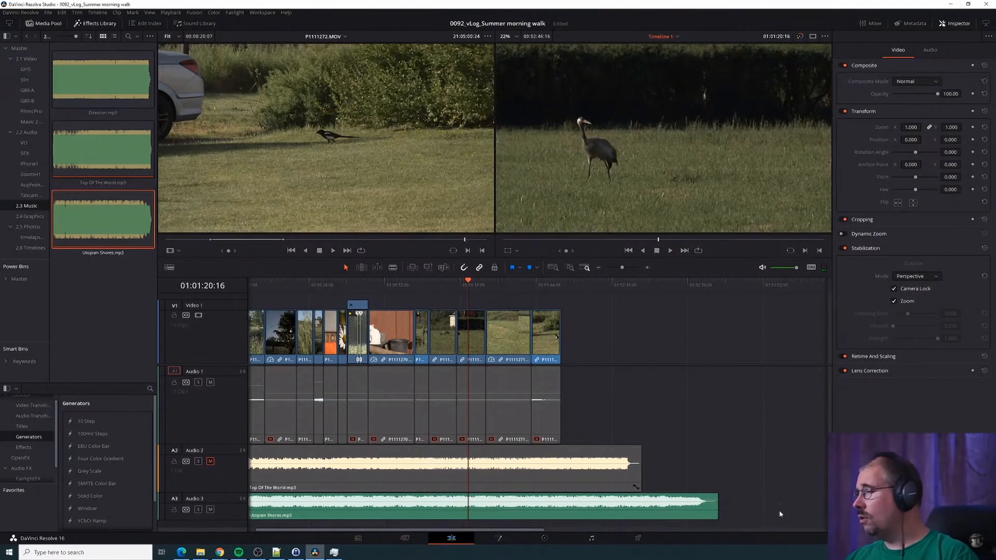
{"action": "left_click", "coordinate": [493, 284]}
{"action": "key", "text": "space"}
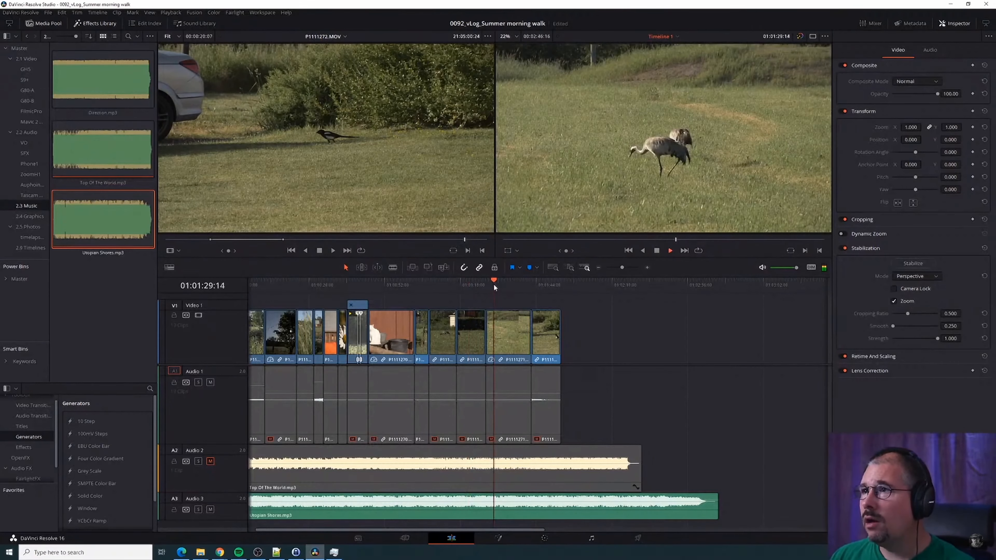
{"action": "key", "text": "space"}
{"action": "left_click_drag", "start_coordinate": [498, 280], "coordinate": [512, 281]}
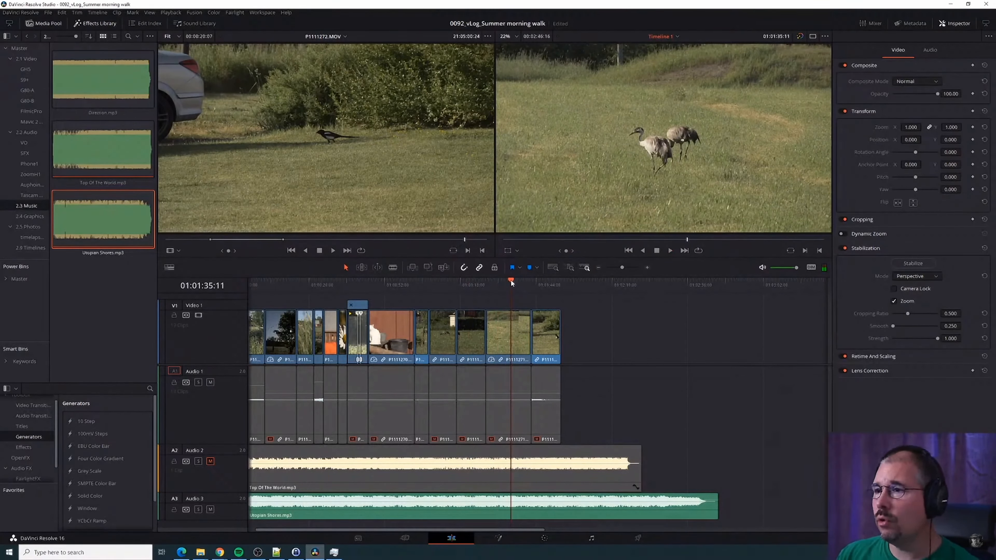
Scrub back to the dark tree clip near the start and delete the Top Of The World.mp3 music from Audio 2
{"action": "key", "text": "ctrl+minus"}
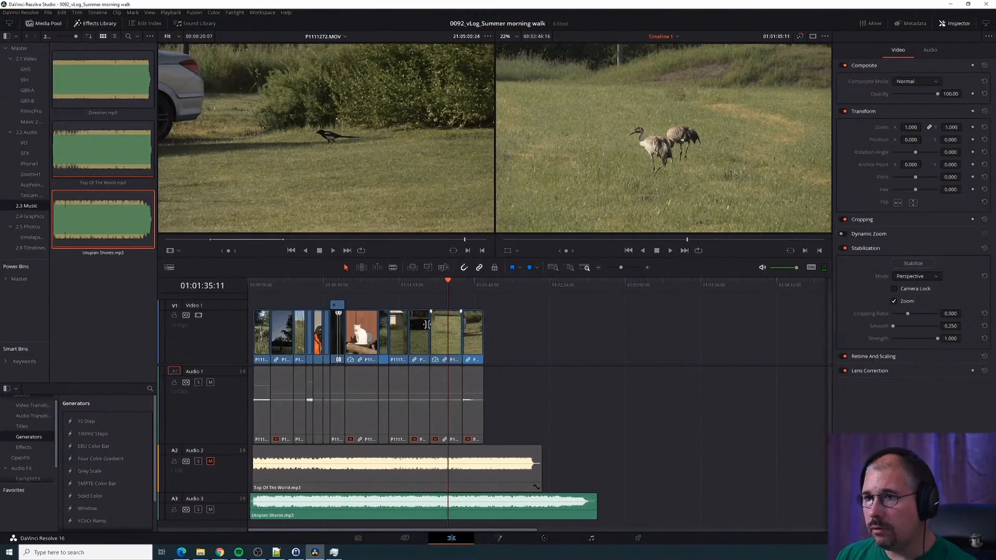
{"action": "left_click_drag", "start_coordinate": [448, 282], "coordinate": [270, 279]}
{"action": "key", "text": "ctrl+minus"}
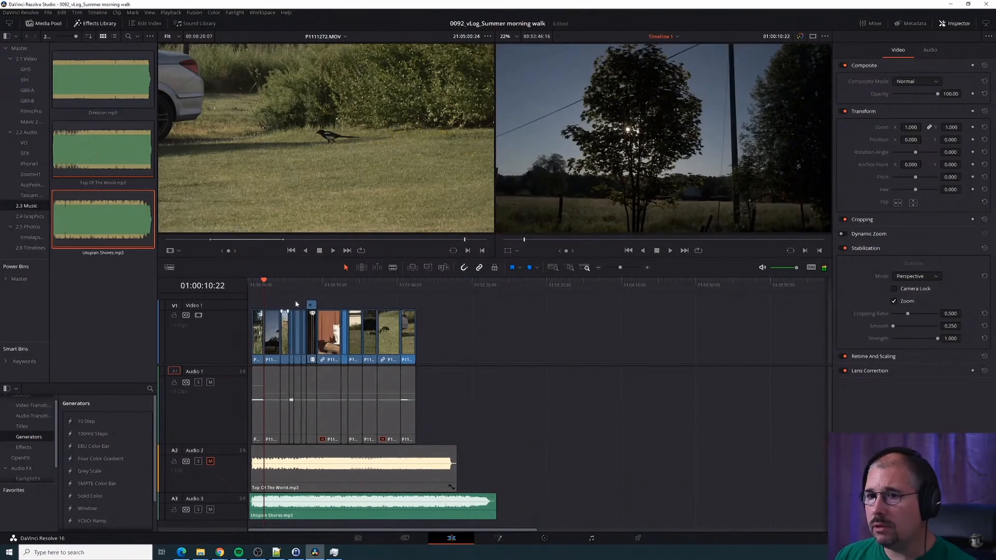
{"action": "key", "text": "ctrl+equal"}
{"action": "key", "text": "ctrl+equal"}
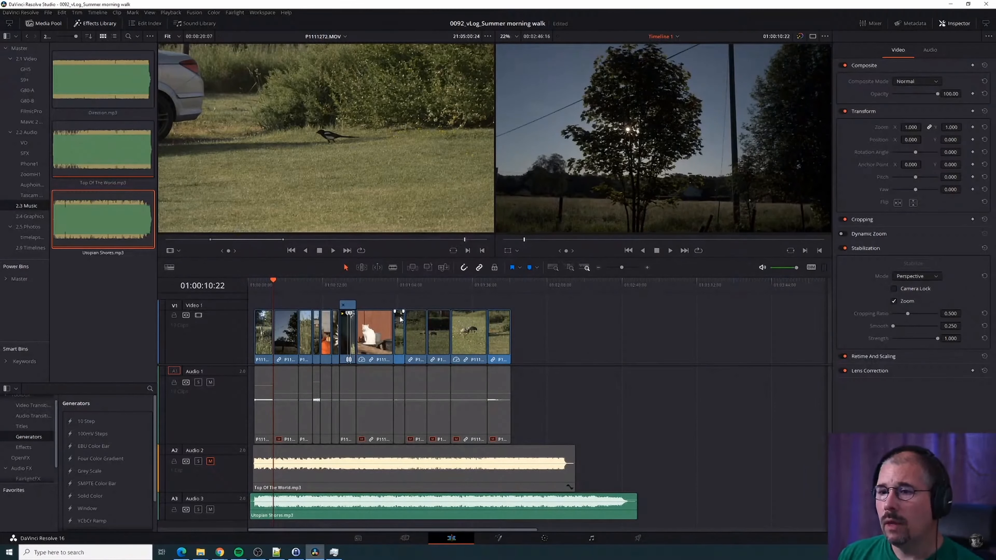
{"action": "left_click", "coordinate": [384, 482]}
{"action": "key", "text": "Delete"}
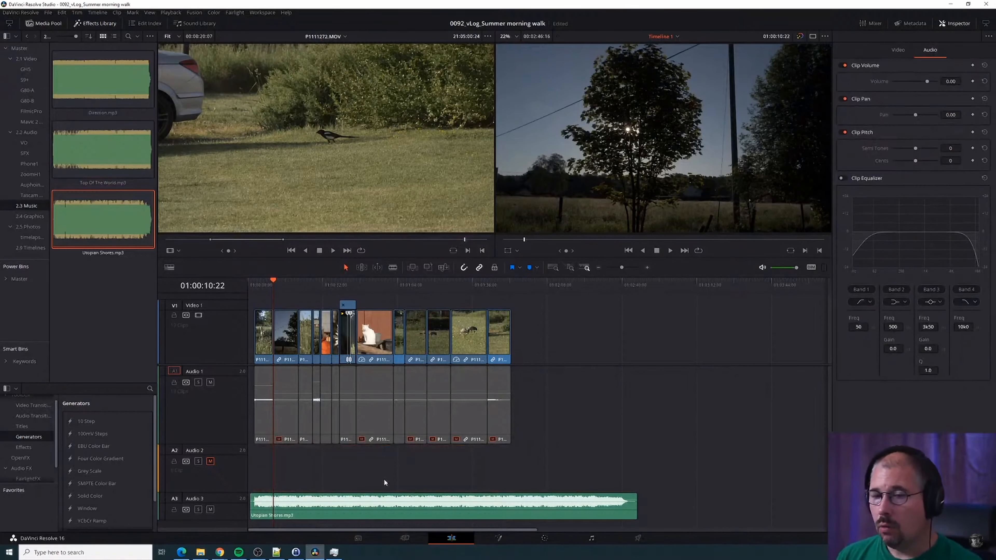
Scrub the edit against the Utopian Shores.mp3 music, checking the crane and scarecrow clips and the opening shot
{"action": "left_click", "coordinate": [366, 507]}
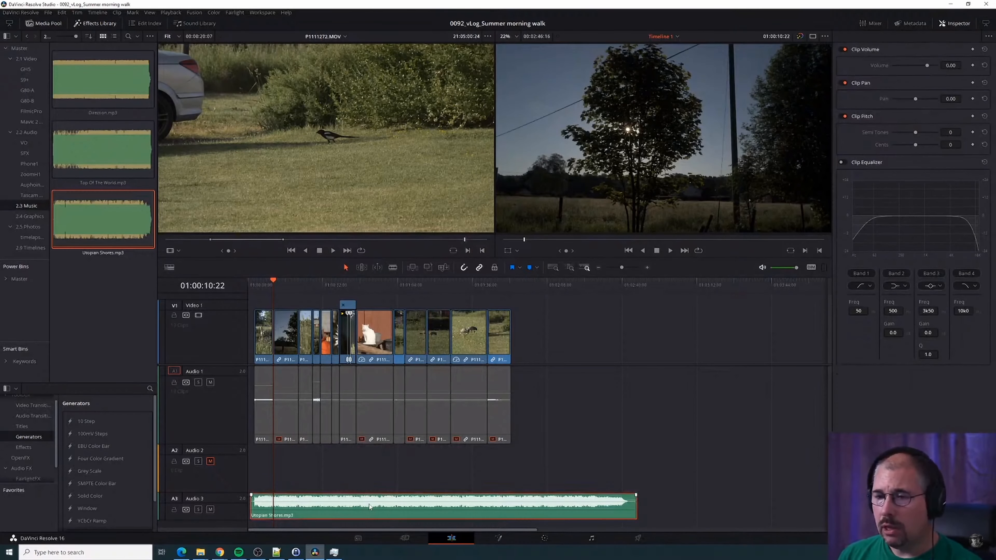
{"action": "left_click_drag", "start_coordinate": [271, 280], "coordinate": [407, 280]}
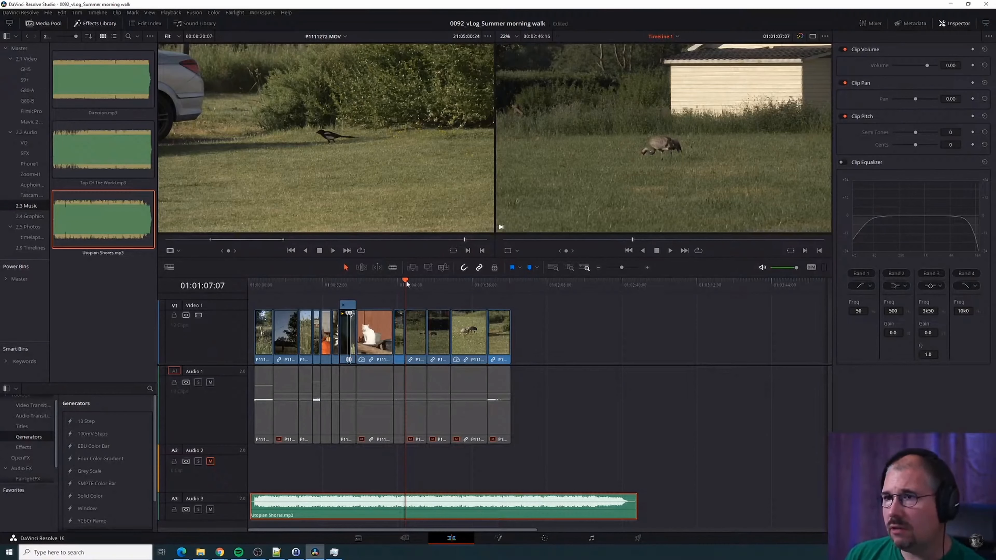
{"action": "left_click", "coordinate": [412, 281]}
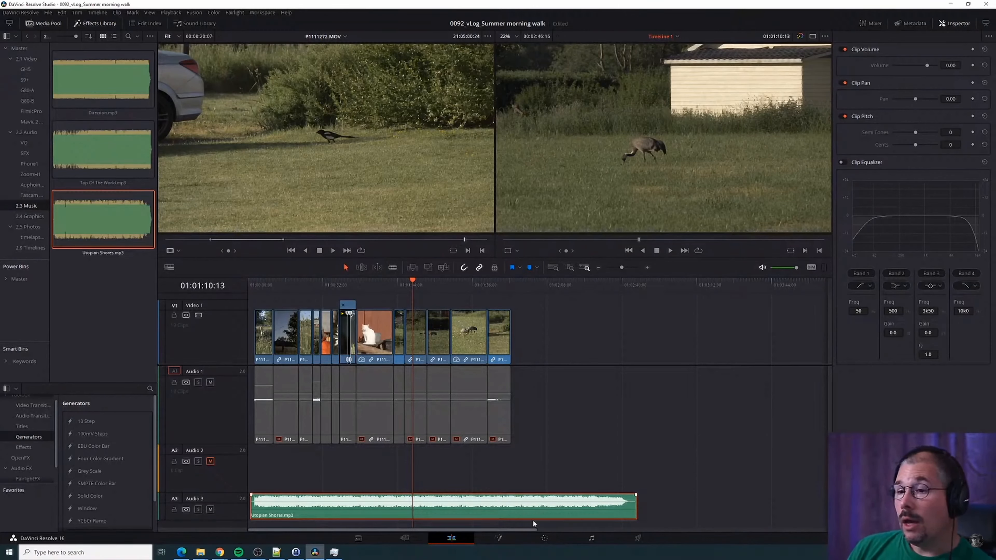
{"action": "left_click", "coordinate": [313, 286]}
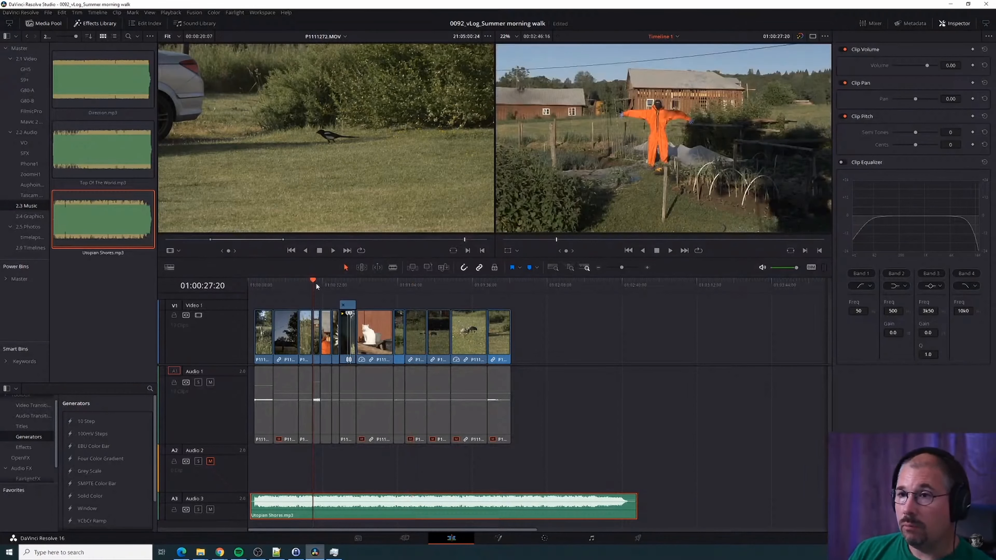
{"action": "left_click_drag", "start_coordinate": [316, 282], "coordinate": [322, 284]}
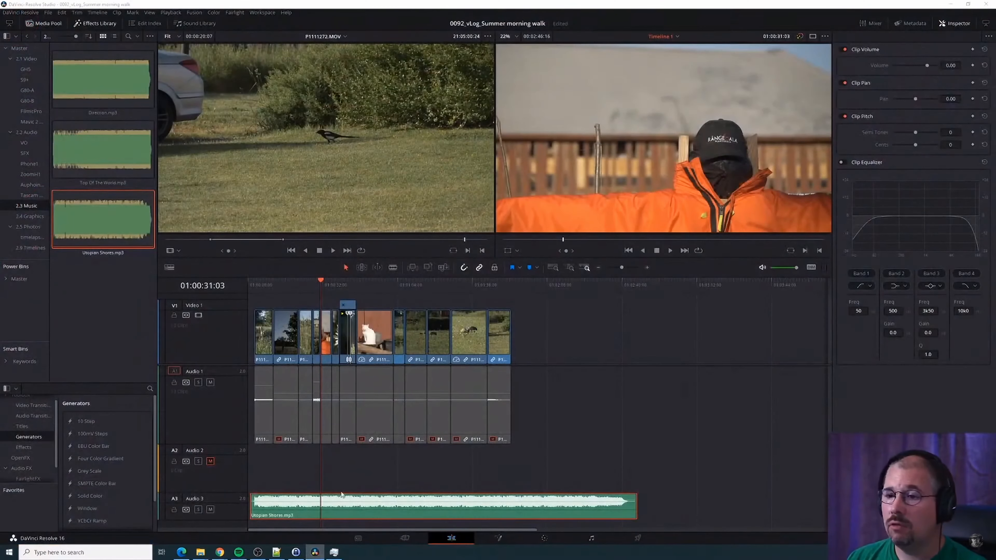
{"action": "left_click", "coordinate": [420, 462]}
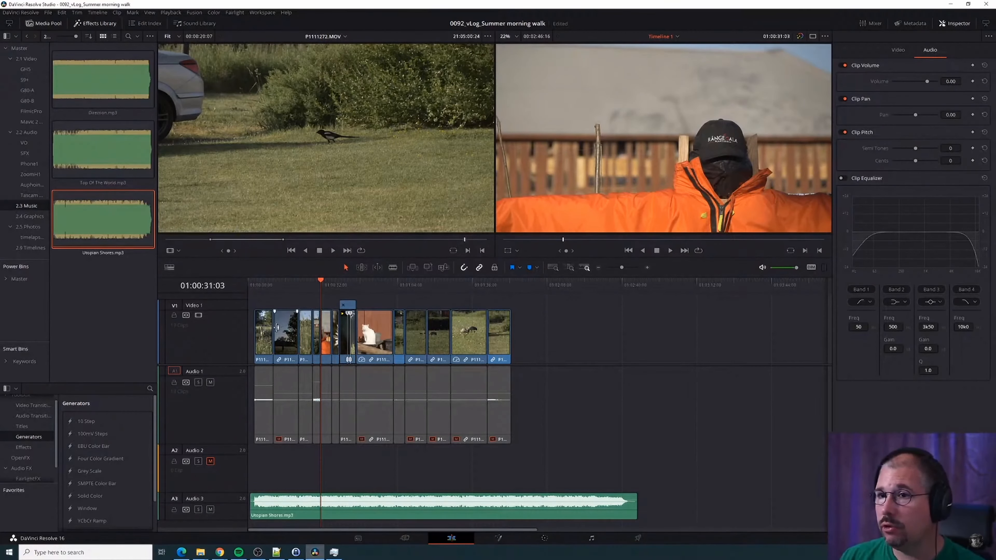
{"action": "left_click", "coordinate": [253, 284]}
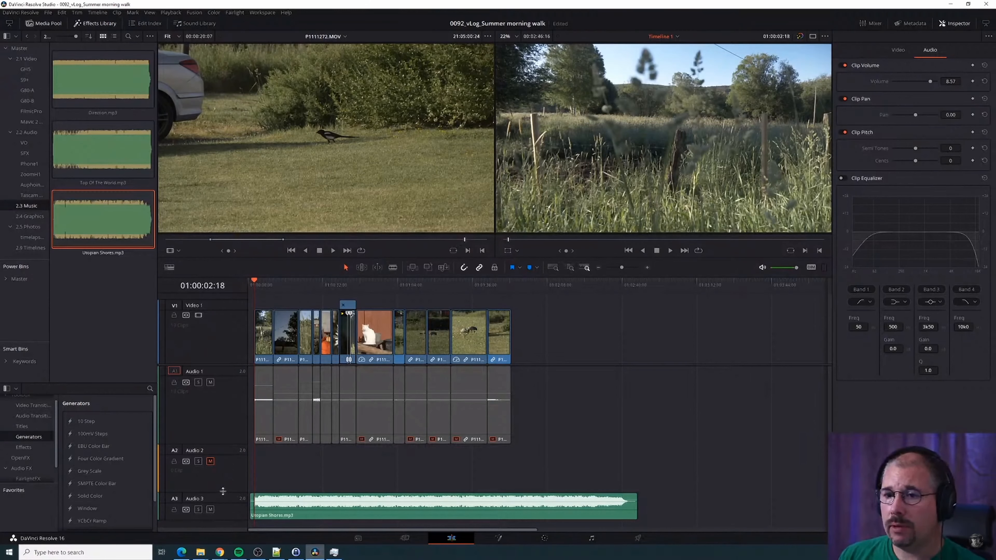
Reduce the height of the Audio 2 track and place the playhead in the second P1111271.MOV clip
{"action": "left_click_drag", "start_coordinate": [225, 492], "coordinate": [228, 470]}
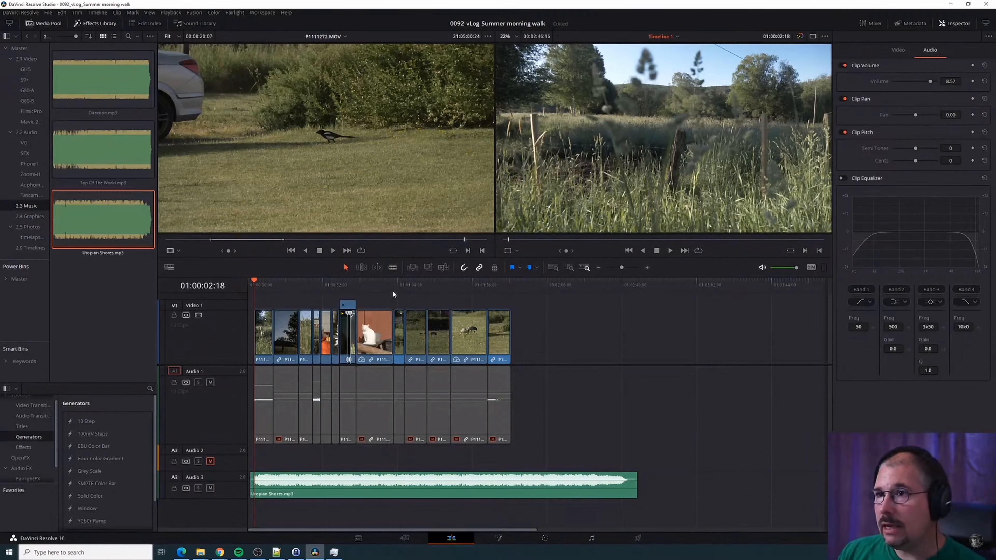
{"action": "left_click_drag", "start_coordinate": [514, 285], "coordinate": [511, 311]}
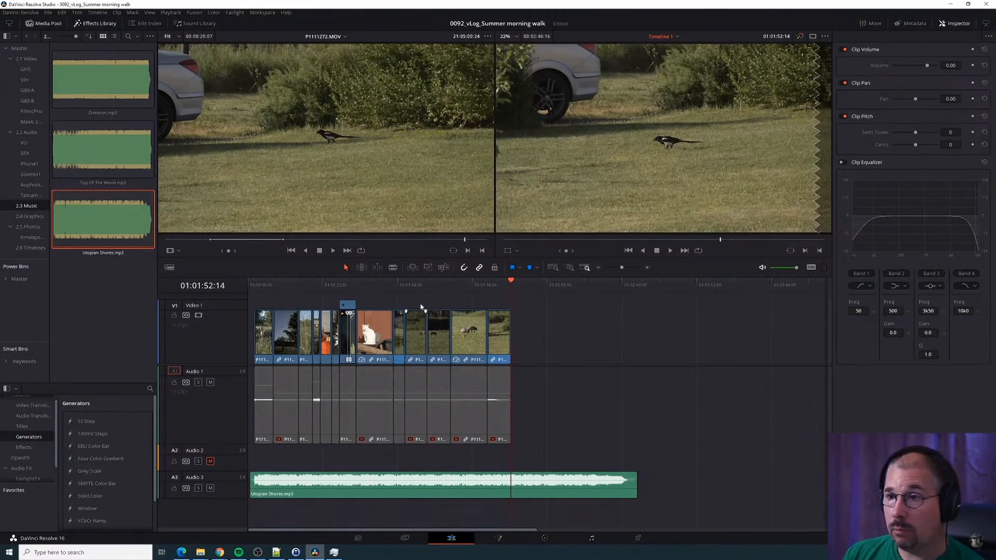
{"action": "left_click", "coordinate": [413, 282]}
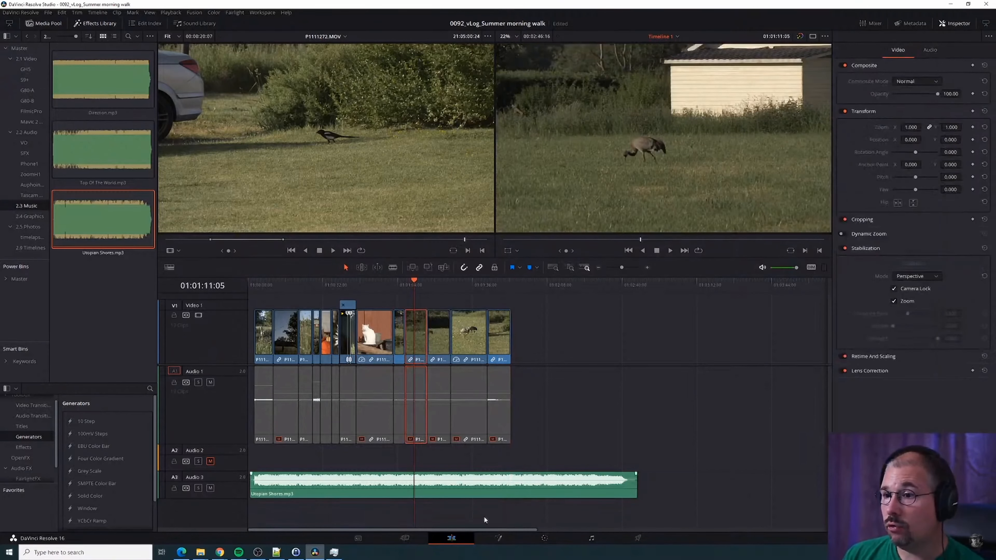
Switch to color grading for the selected crane clip and change the video scope from Vectorscope to Waveform
{"action": "left_click", "coordinate": [544, 539]}
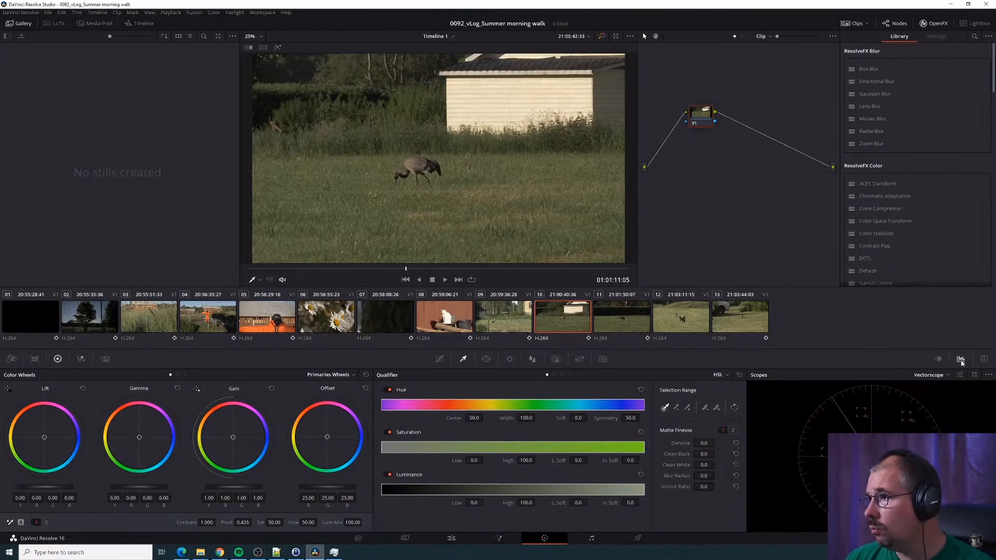
{"action": "left_click", "coordinate": [945, 375]}
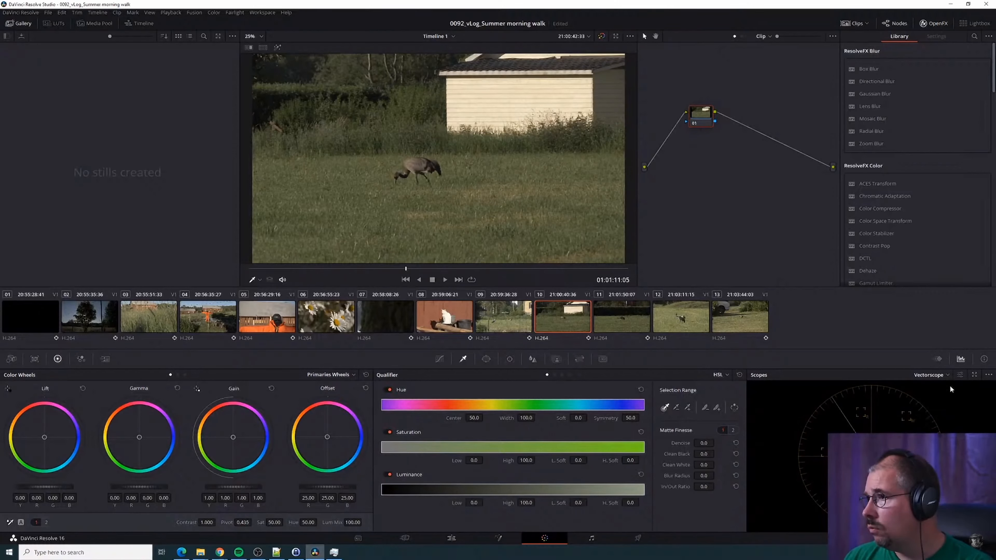
{"action": "left_click", "coordinate": [945, 376]}
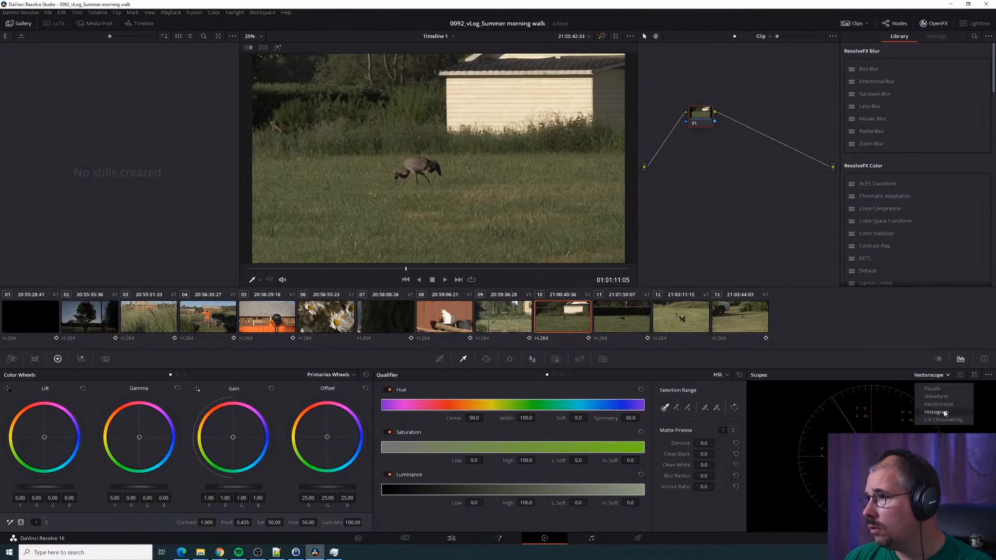
{"action": "left_click", "coordinate": [943, 402]}
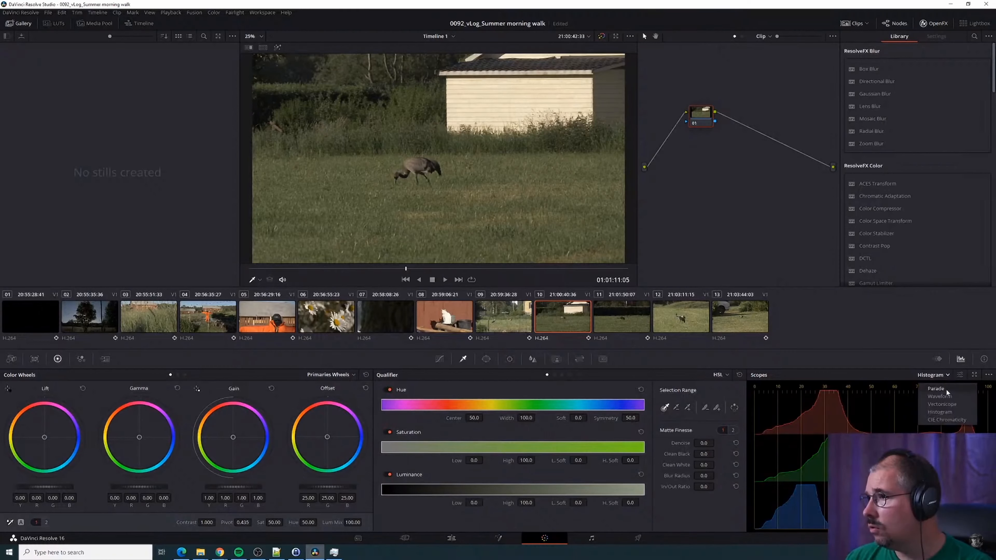
{"action": "left_click", "coordinate": [941, 395]}
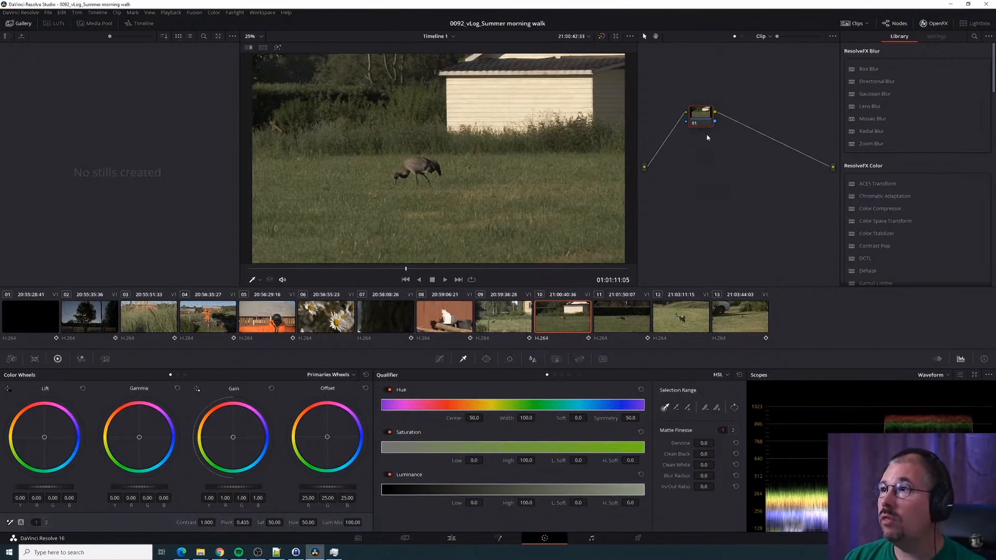
Apply automatic color balance to the crane clip's first node and toggle that node off and on to compare the image
{"action": "left_click", "coordinate": [21, 522]}
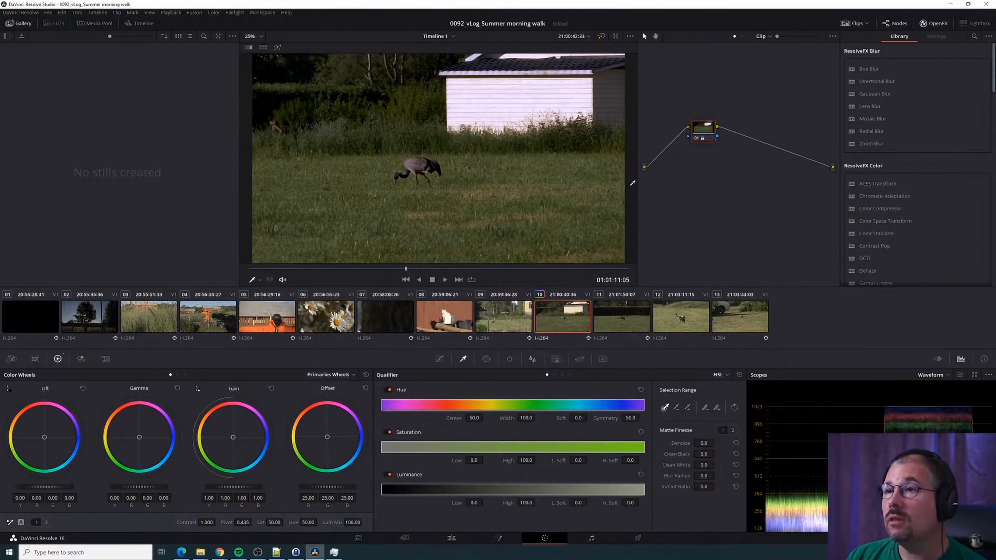
{"action": "key", "text": "ctrl+d"}
{"action": "key", "text": "ctrl+d"}
{"action": "key", "text": "ctrl+d"}
{"action": "key", "text": "ctrl+d"}
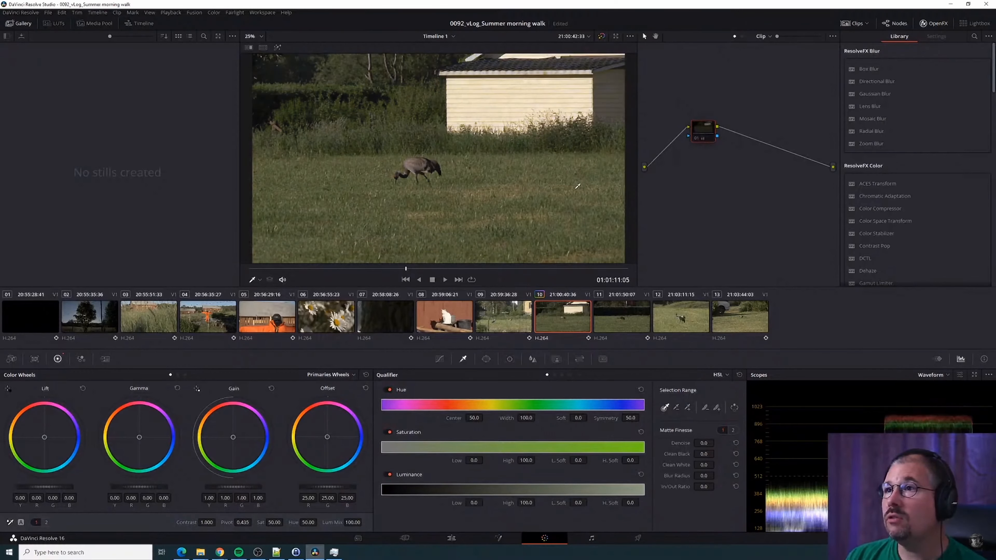
{"action": "key", "text": "ctrl+d"}
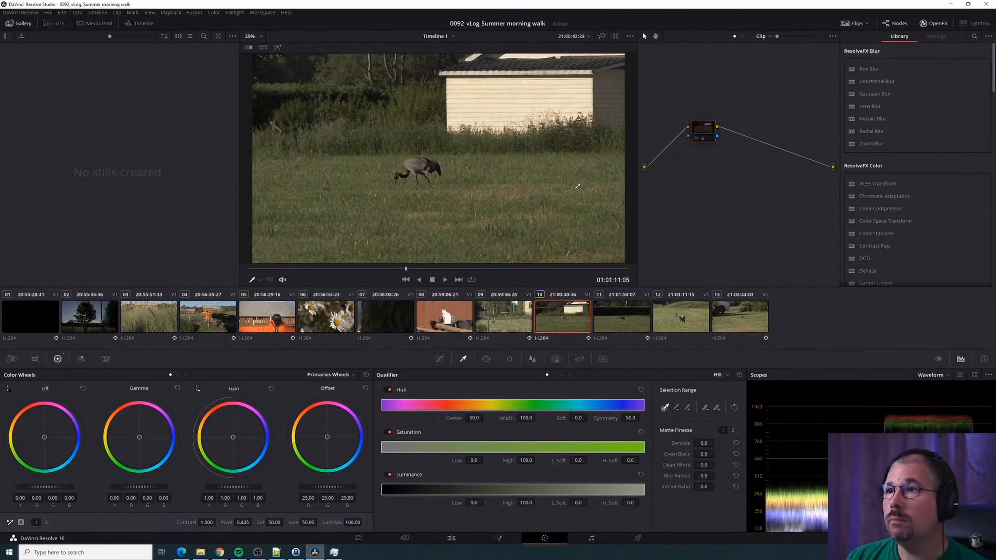
{"action": "key", "text": "ctrl+d"}
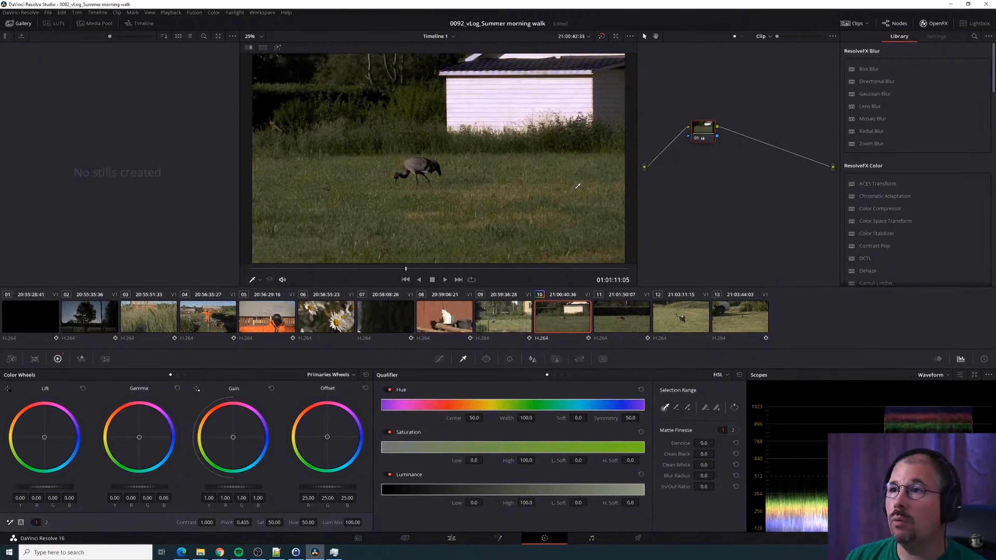
{"action": "key", "text": "ctrl+d"}
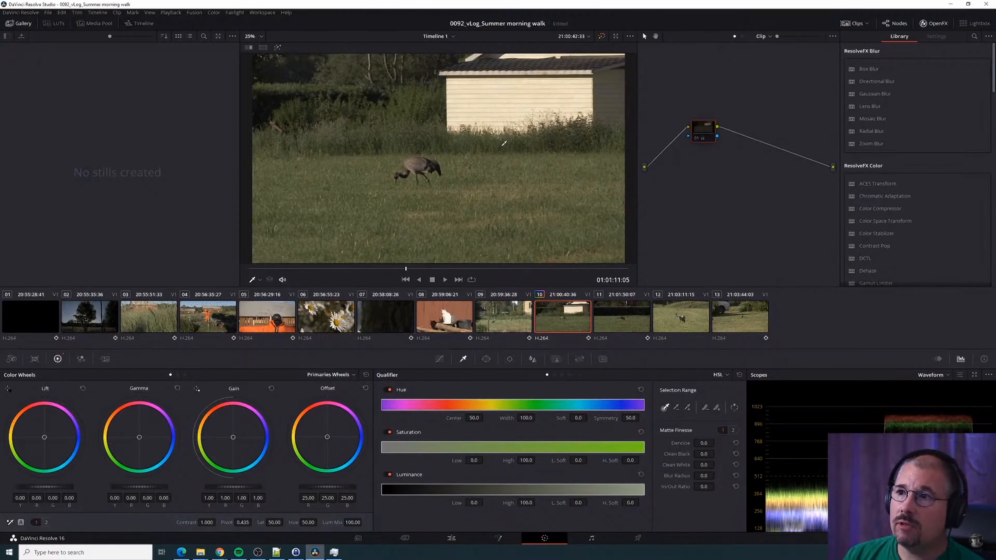
{"action": "key", "text": "ctrl+d"}
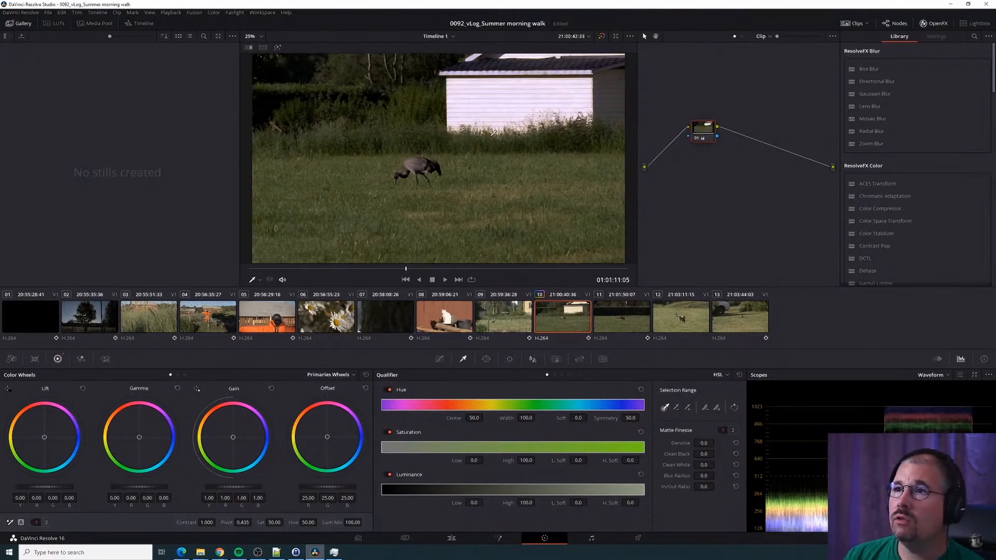
Add a second serial node to the crane clip and set its temperature to 440.0
{"action": "left_click", "coordinate": [45, 522]}
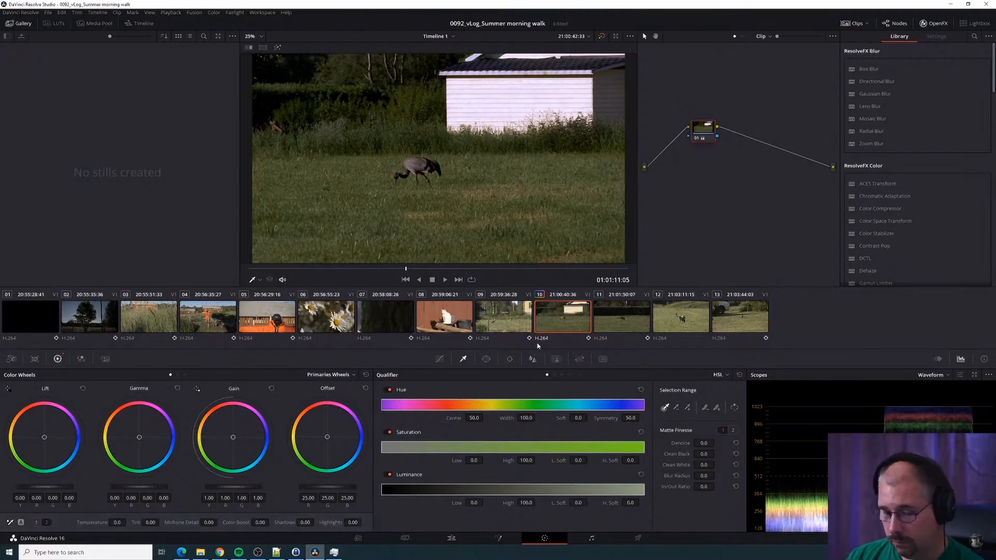
{"action": "key", "text": "alt+s"}
{"action": "left_click_drag", "start_coordinate": [117, 522], "coordinate": [128, 522]}
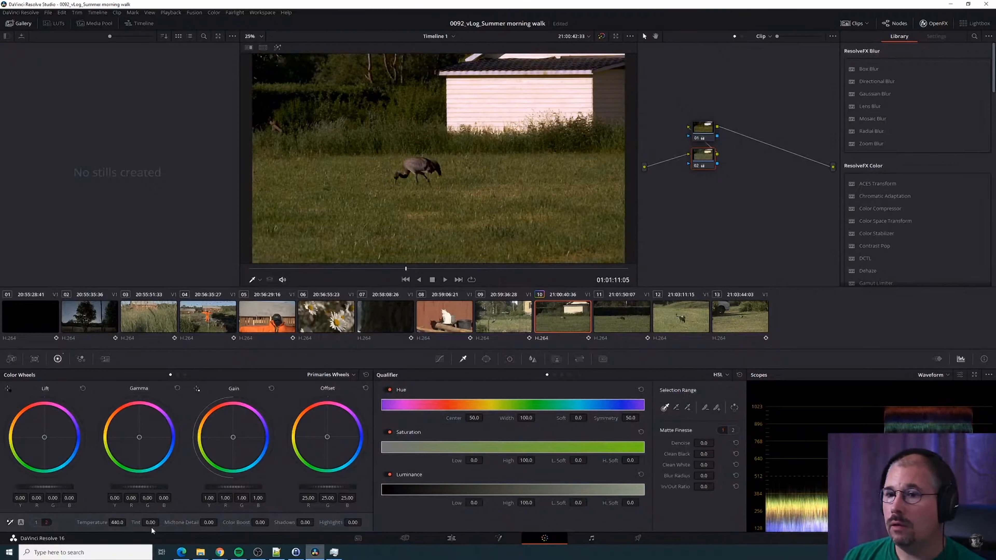
Set the second node's contrast to 1.116, saturation to 55.40 and color boost to -7.50
{"action": "left_click", "coordinate": [36, 522]}
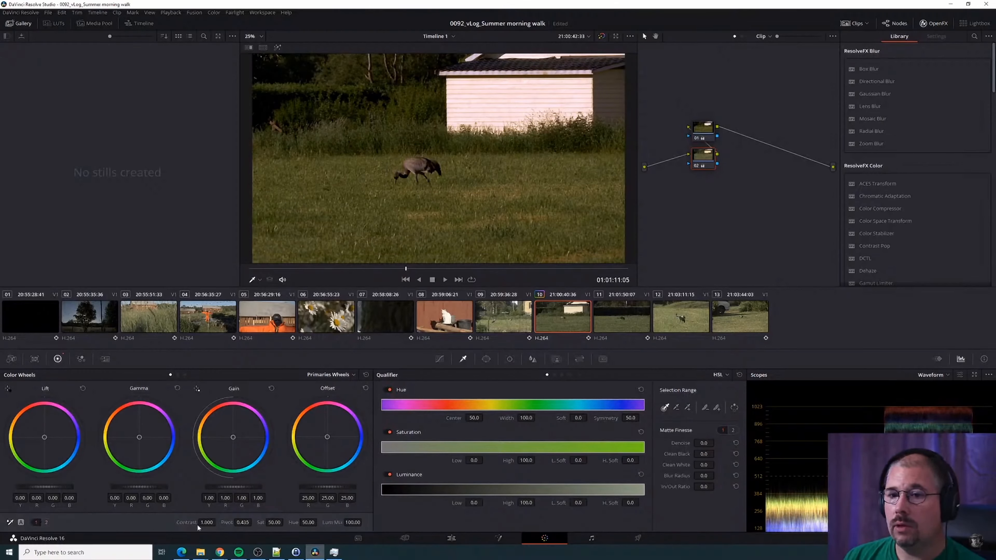
{"action": "left_click_drag", "start_coordinate": [197, 526], "coordinate": [271, 523]}
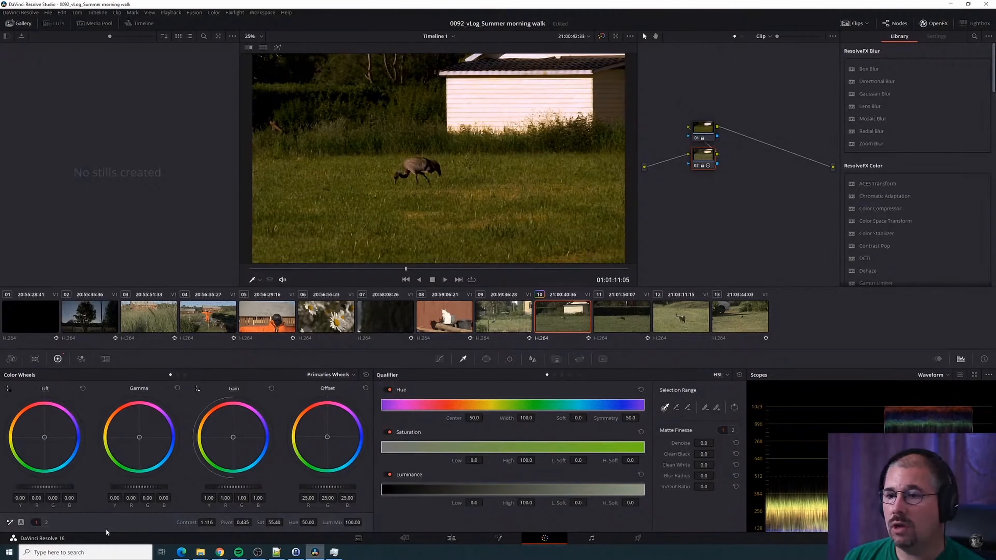
{"action": "left_click", "coordinate": [46, 522]}
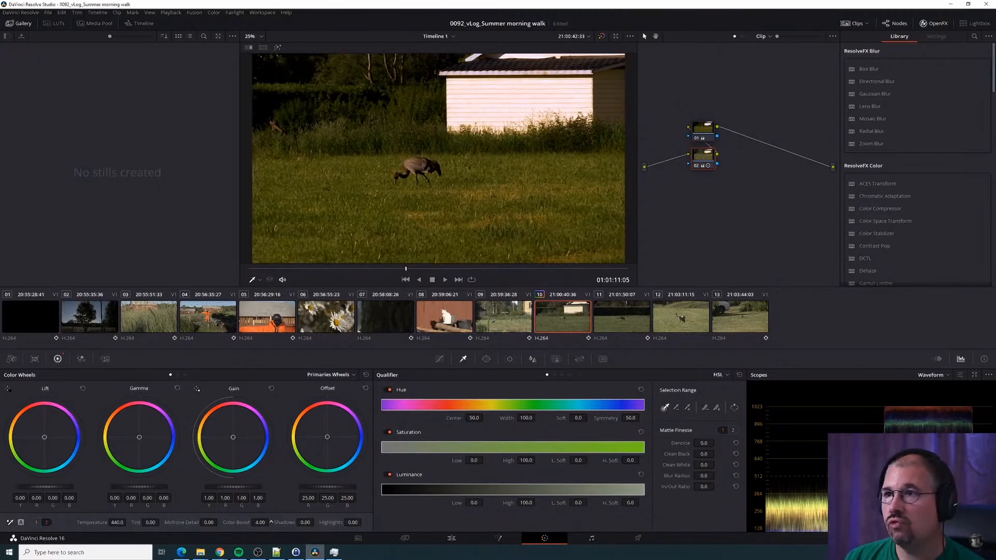
{"action": "left_click_drag", "start_coordinate": [258, 522], "coordinate": [271, 523]}
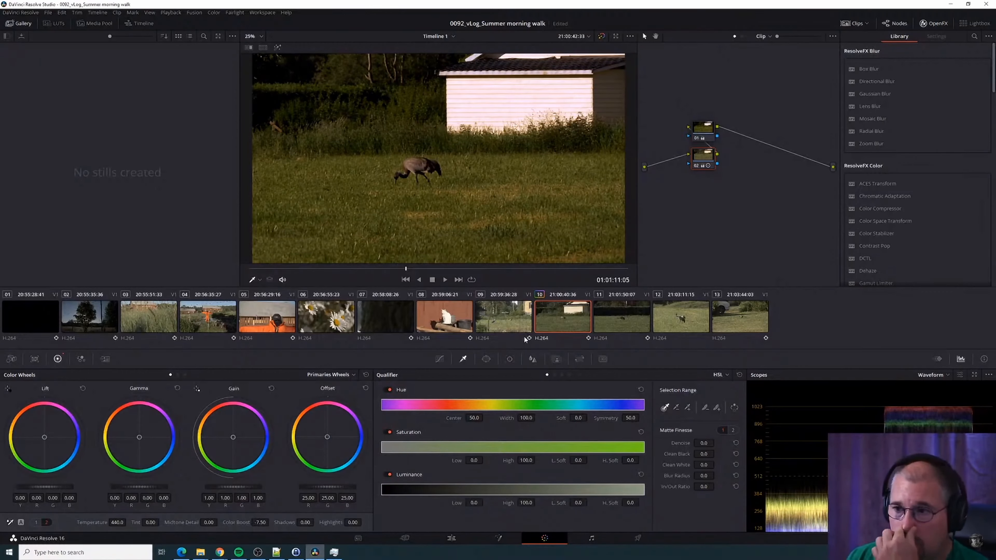
Return to the edit timeline, scrub from the white cat clip to the crane clip after the graded one, and briefly play it
{"action": "left_click", "coordinate": [451, 538]}
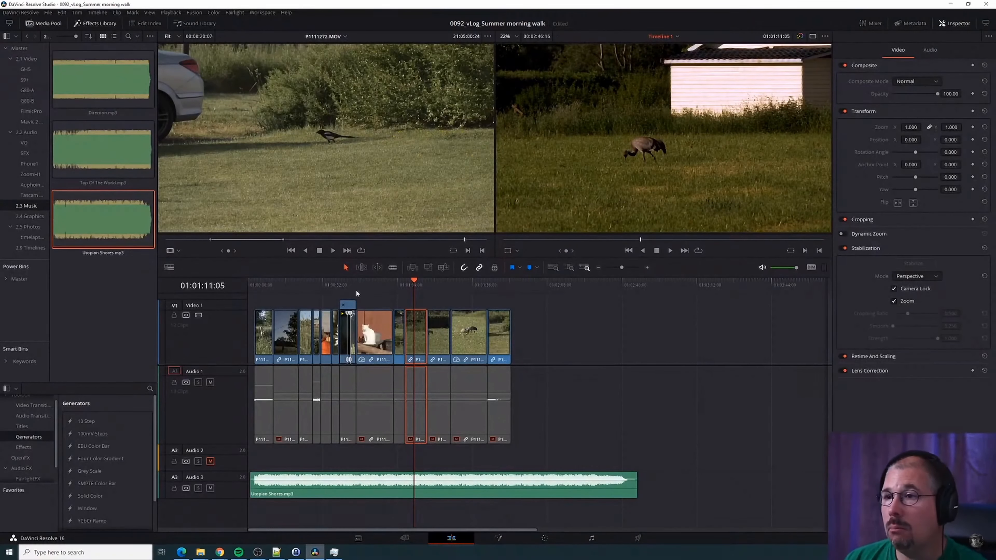
{"action": "left_click", "coordinate": [368, 284]}
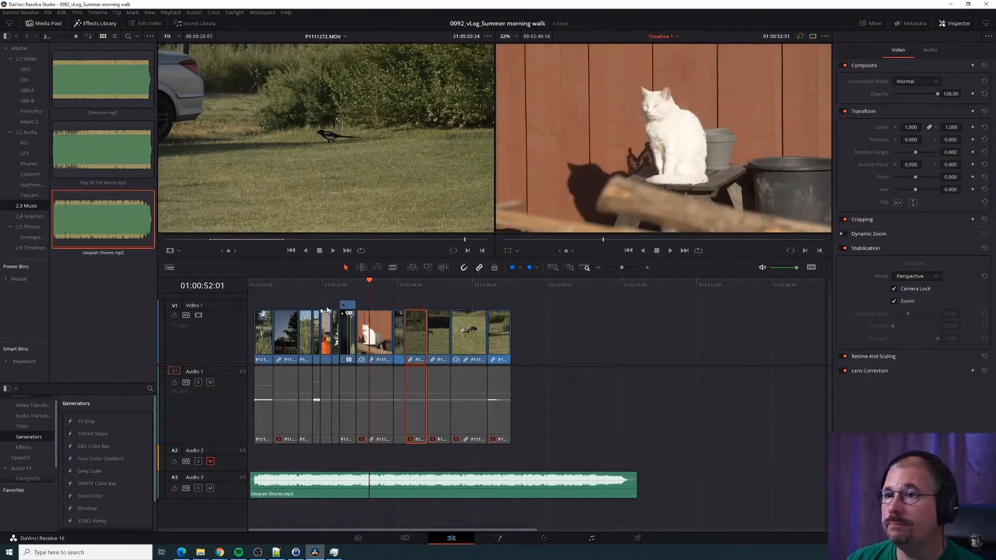
{"action": "left_click_drag", "start_coordinate": [370, 280], "coordinate": [436, 297]}
{"action": "key", "text": "space"}
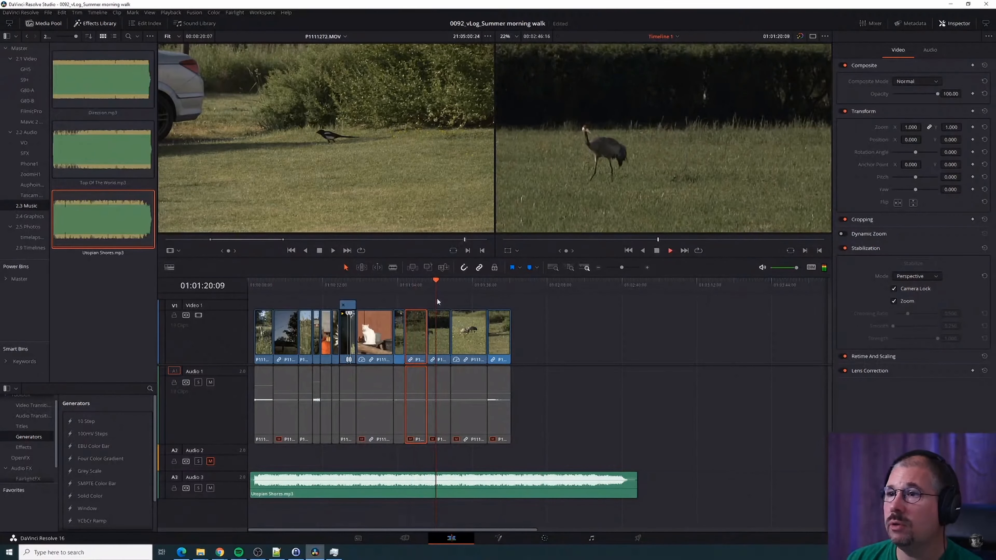
{"action": "key", "text": "space"}
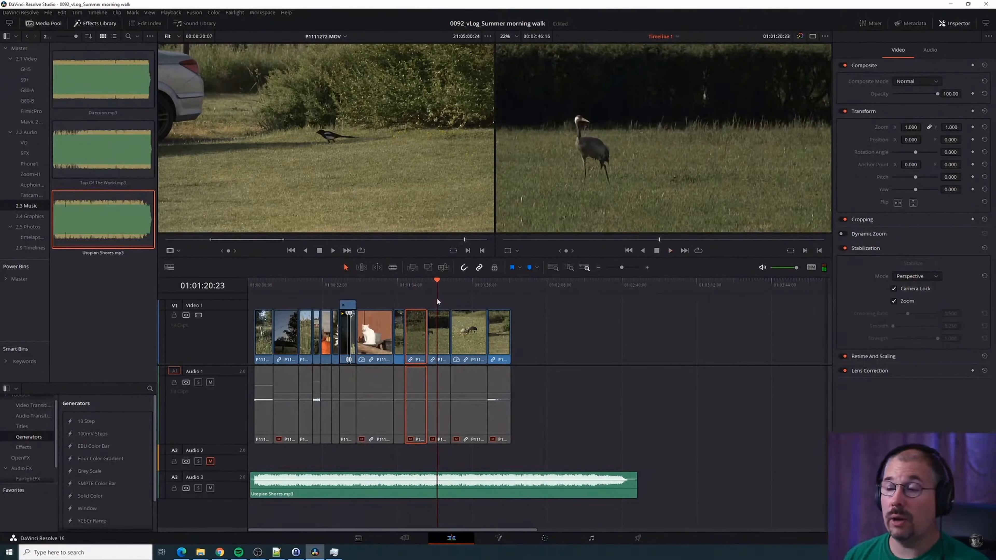